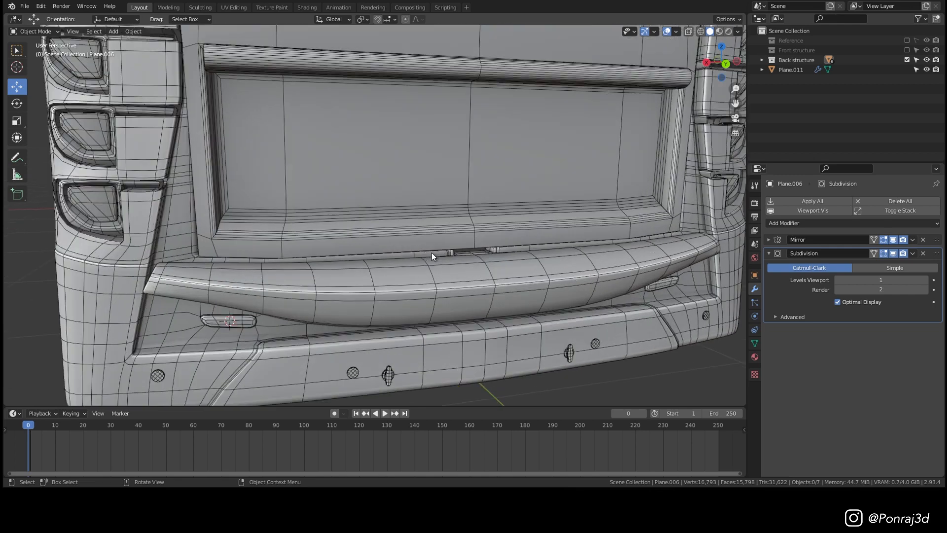
Examine the finished rear bus structure from the bumper and hatch up to the whole back panel.
shift+middle_drag(450, 310, 417, 92)
scroll(371, 157, down, 3)
scroll(433, 277, up, 2)
shift+middle_drag(433, 277, 449, 126)
scroll(452, 224, up, 2)
middle_drag(451, 224, 454, 191)
scroll(454, 191, down, 3)
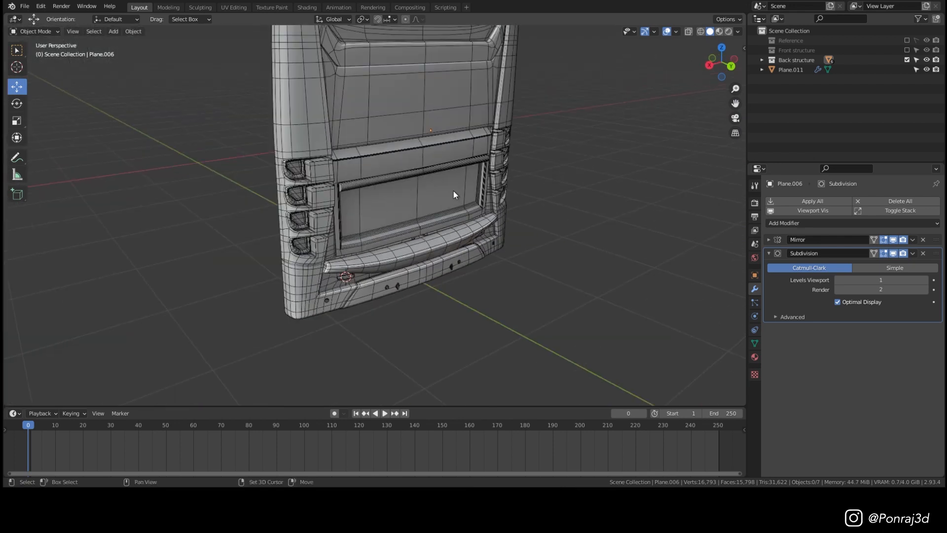
scroll(390, 233, up, 4)
click(388, 234)
middle_drag(388, 234, 448, 232)
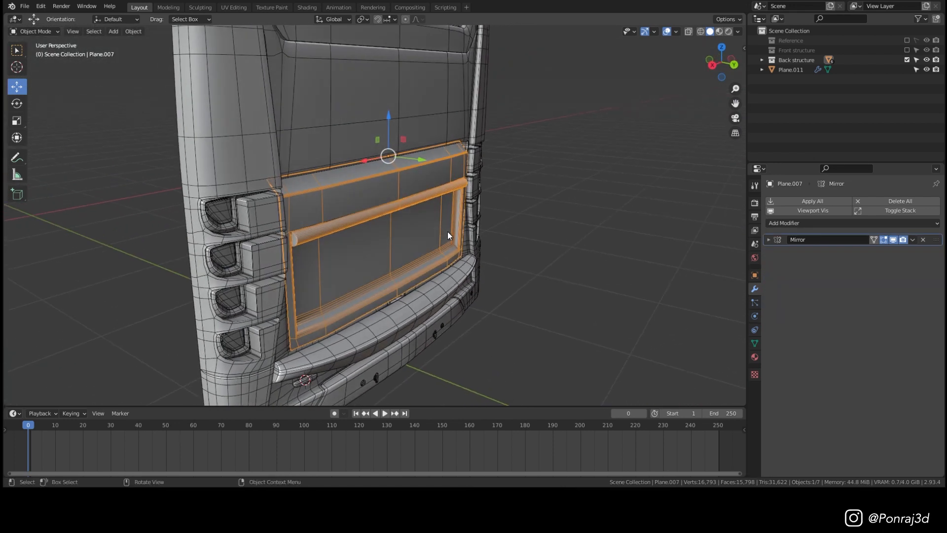
key(r)
key(x)
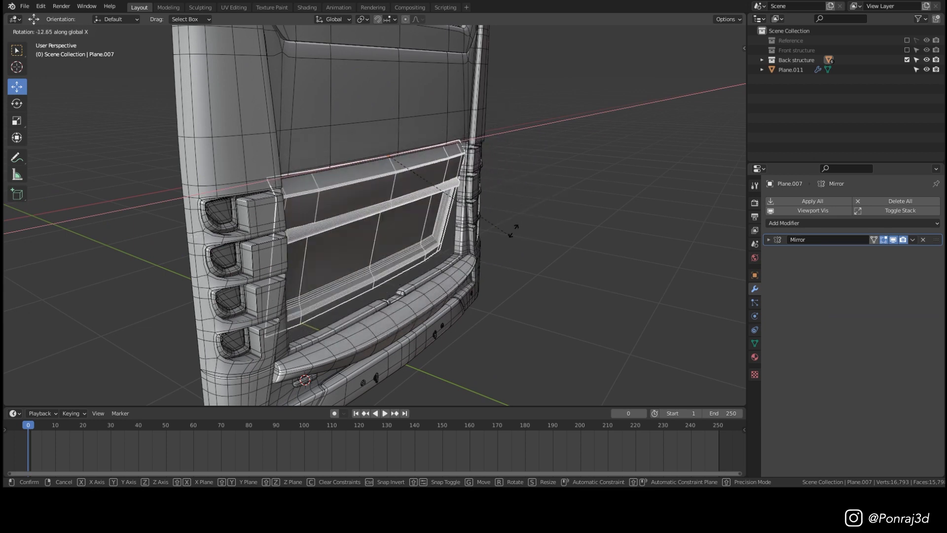
key(Escape)
Hide the rear window object temporarily and reveal it again.
scroll(502, 282, down, 3)
middle_drag(500, 283, 437, 192)
click(440, 224)
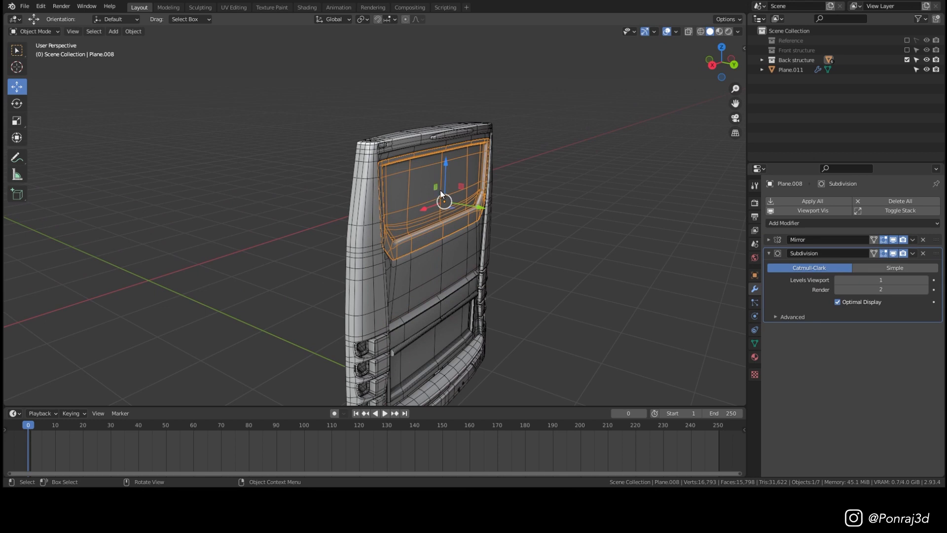
key(h)
middle_drag(473, 244, 463, 212)
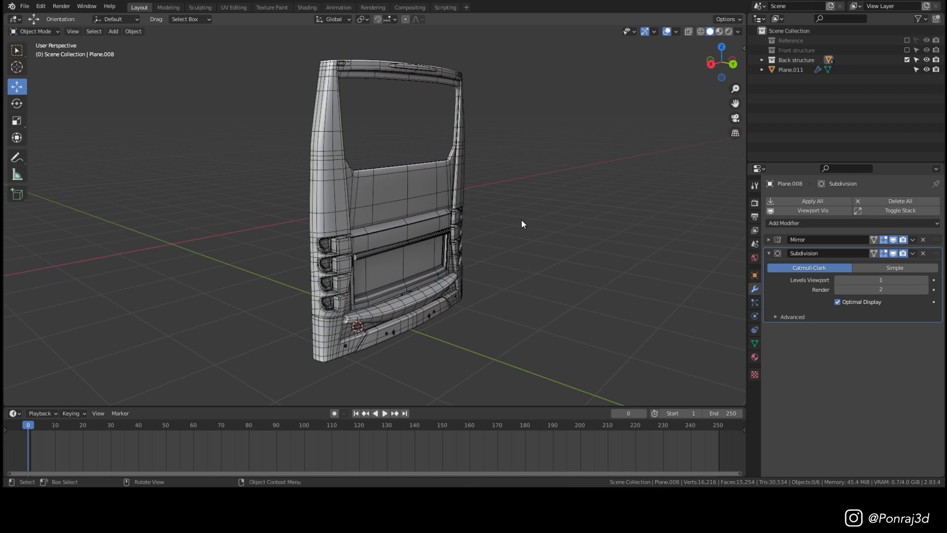
key(alt+h)
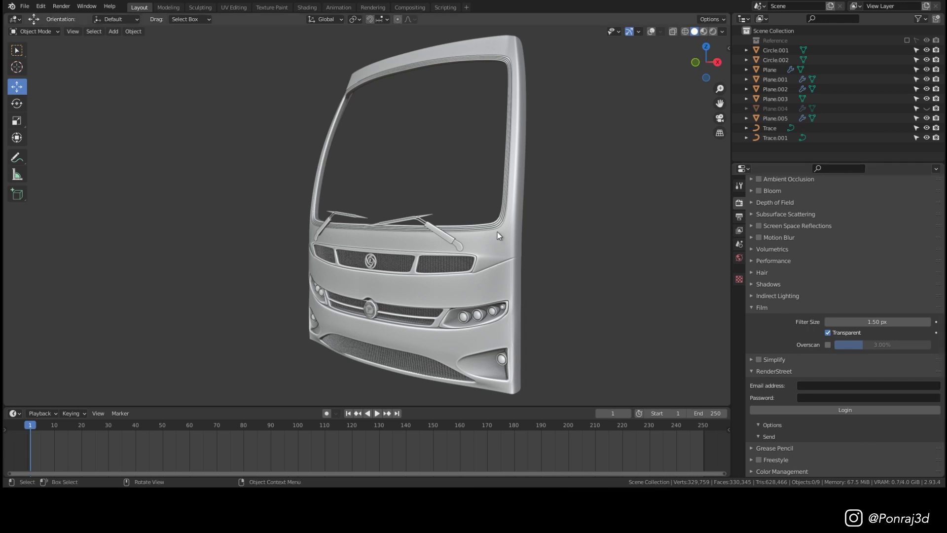
Turn on the viewport overlays and unhide the windshield object Plane.004.
click(497, 232)
click(652, 31)
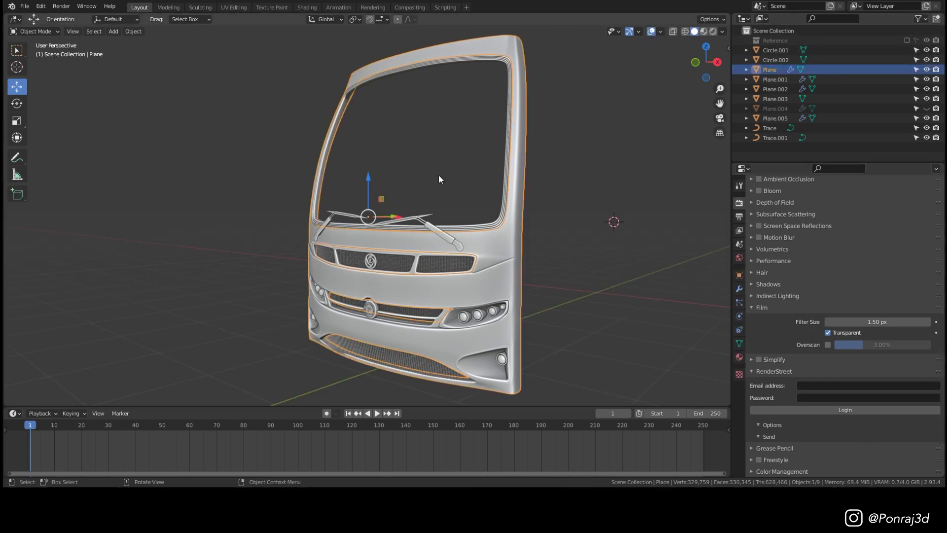
click(926, 109)
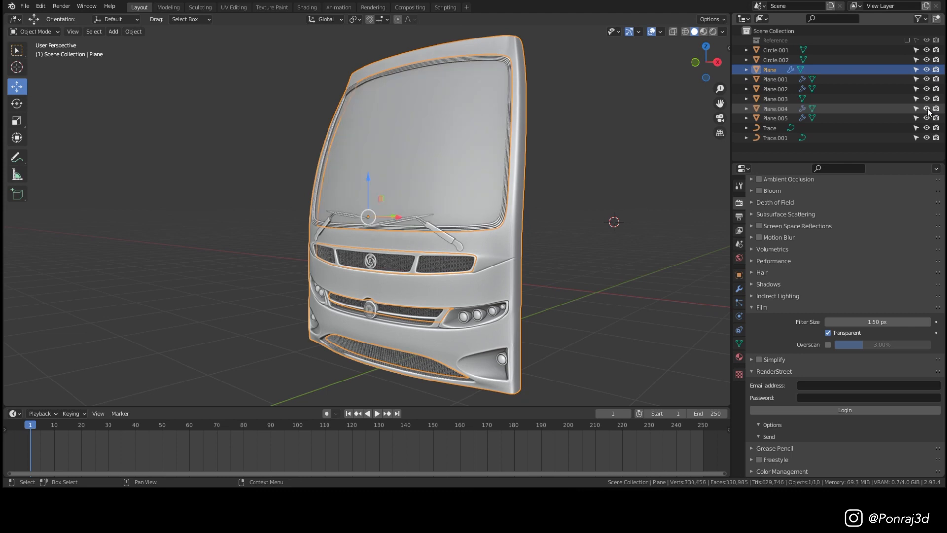
Move all front bus objects into a new collection named Front structure.
key(a)
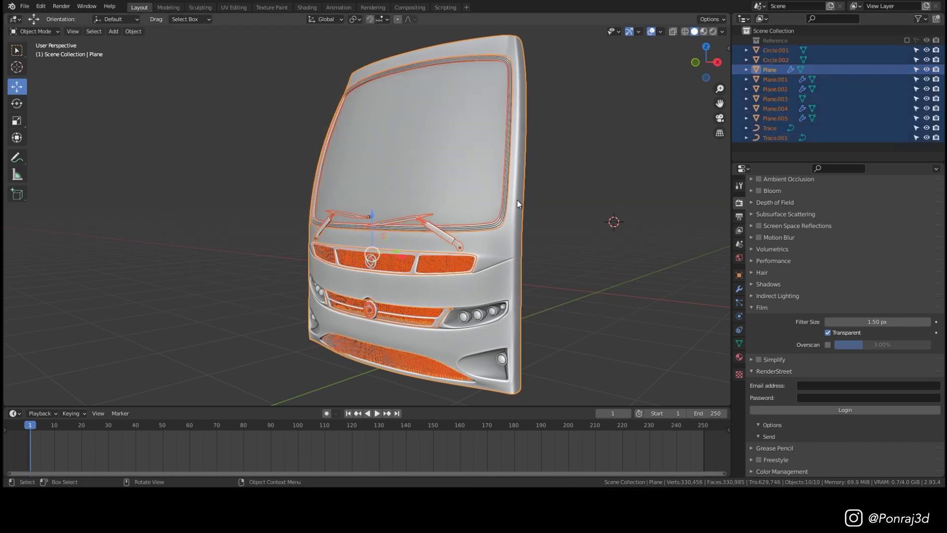
key(m)
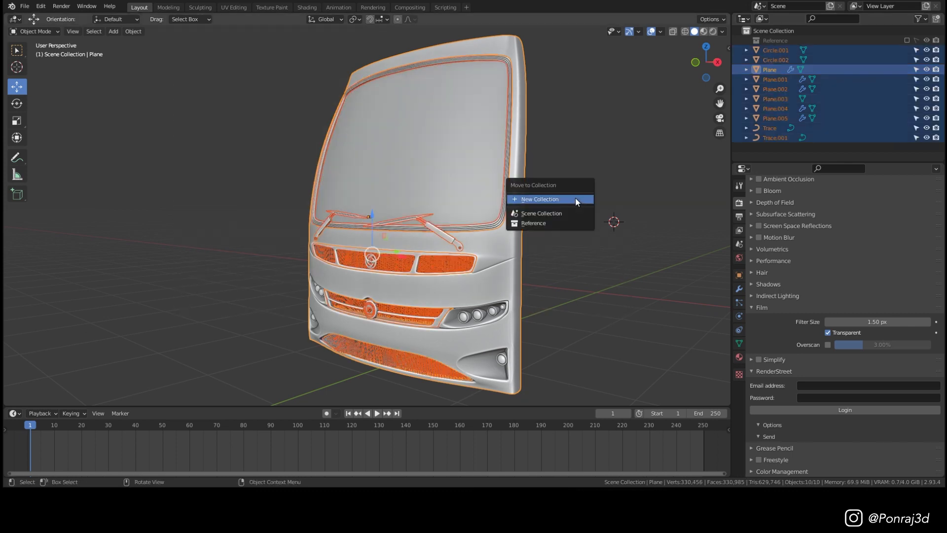
click(578, 199)
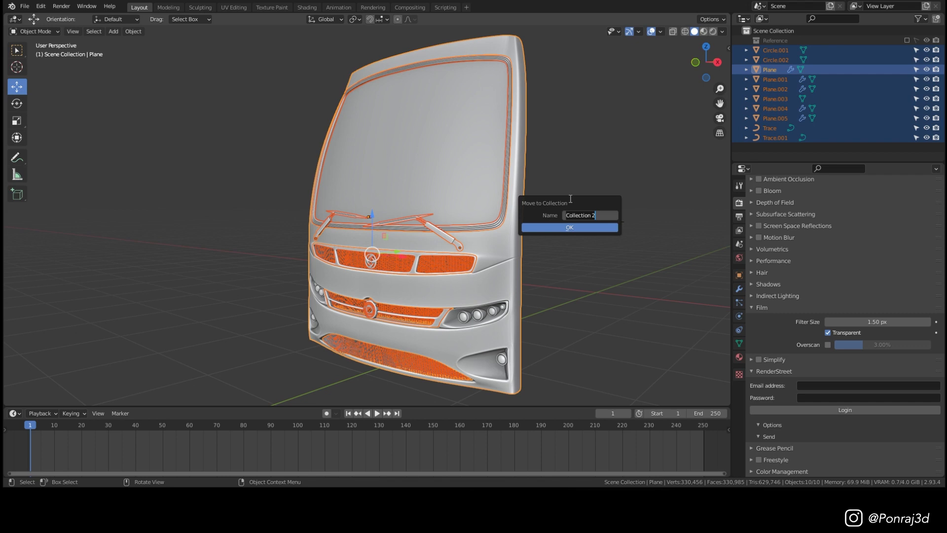
text(Front structure)
key(Return)
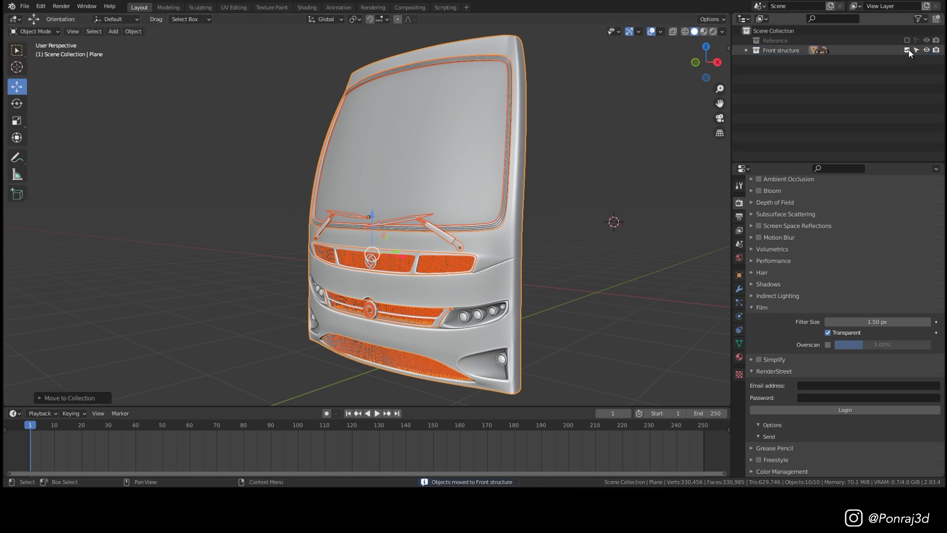
Exclude the Front structure collection from the view layer and enable the Reference collection in front view.
click(907, 50)
key(KP_1)
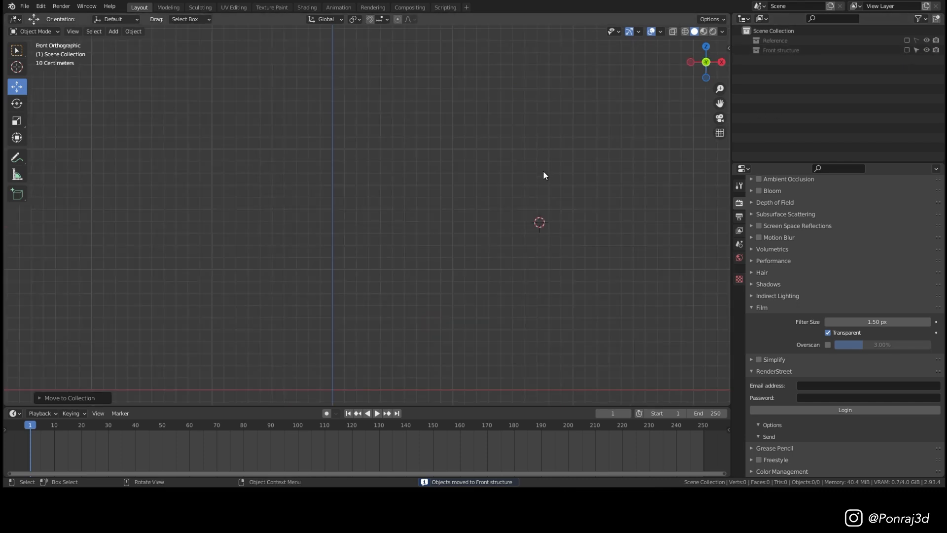
click(907, 41)
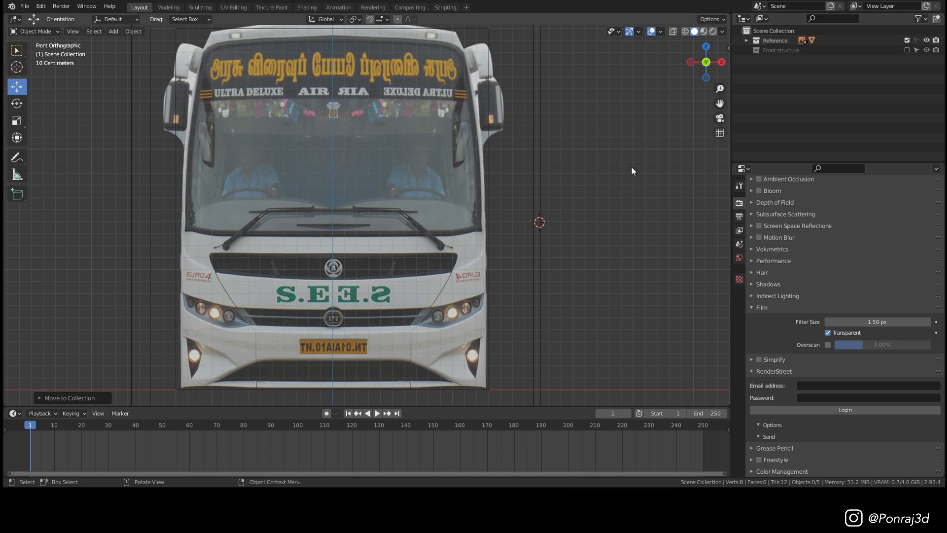
Save the file and bring up the bus's rear reference image in back orthographic view.
scroll(500, 216, down, 2)
key(ctrl+s)
middle_drag(431, 217, 414, 244)
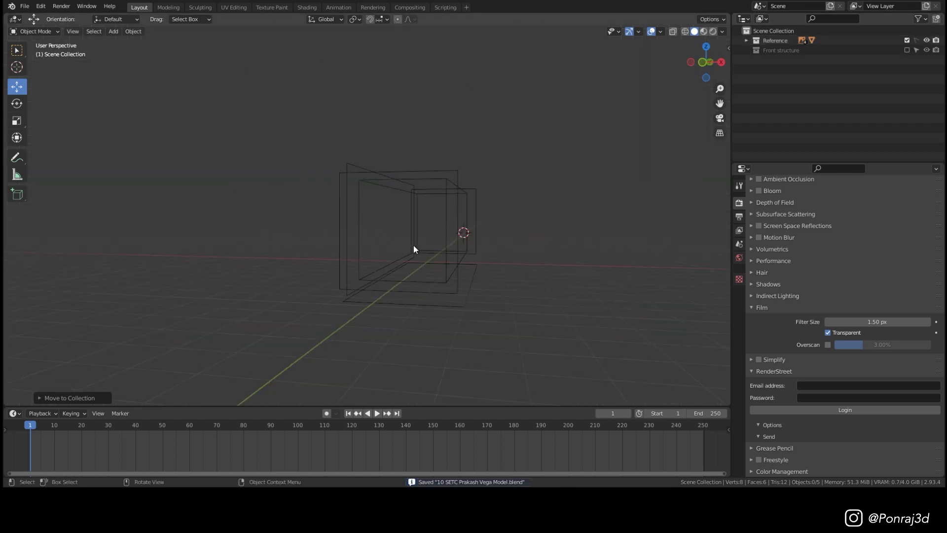
key(KP_1)
key(ctrl+KP_3)
key(ctrl+KP_1)
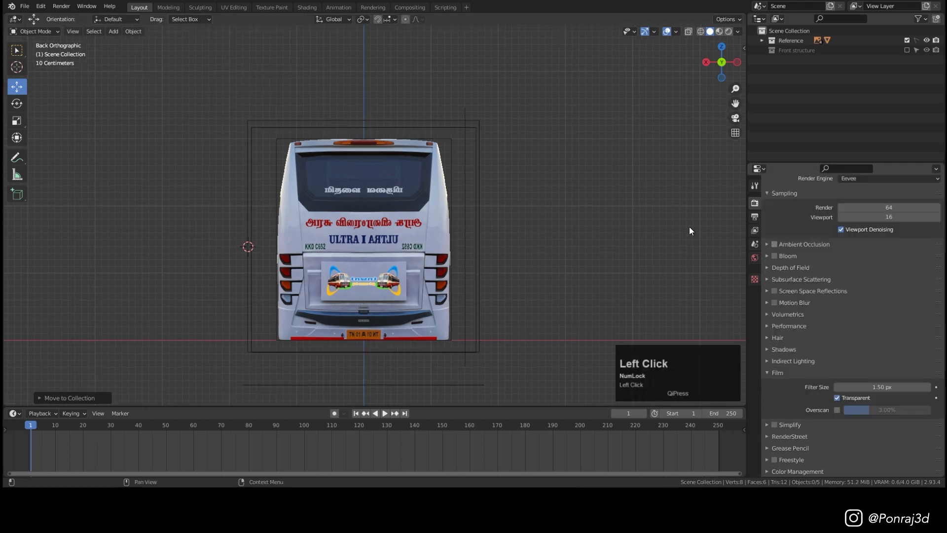
Add a plane mesh to the scene as the base of the rear bus structure.
key(shift+a)
mouse_move(419, 205)
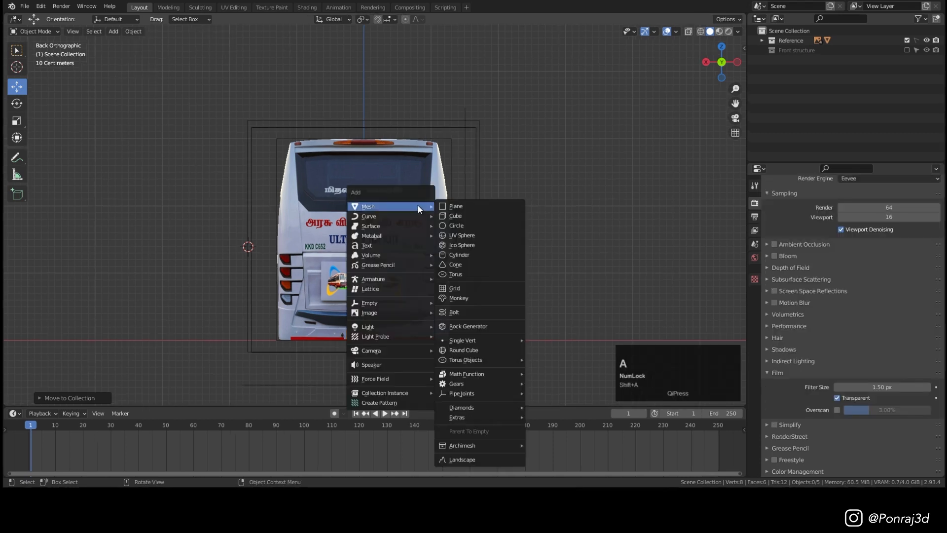
click(469, 206)
middle_drag(470, 206, 321, 248)
scroll(260, 257, down, 2)
scroll(276, 261, down, 3)
shift+middle_drag(311, 286, 302, 222)
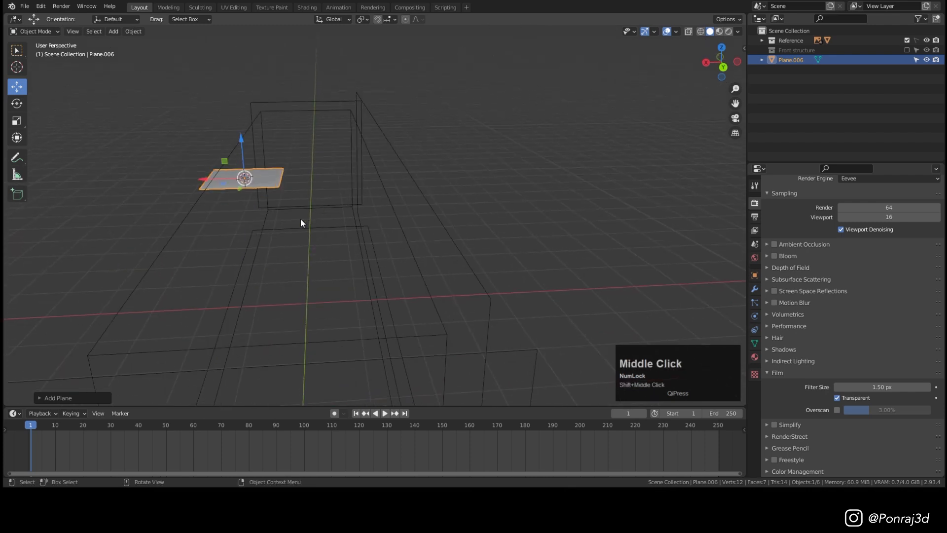
Move the new plane into a new collection named Back structure.
key(m)
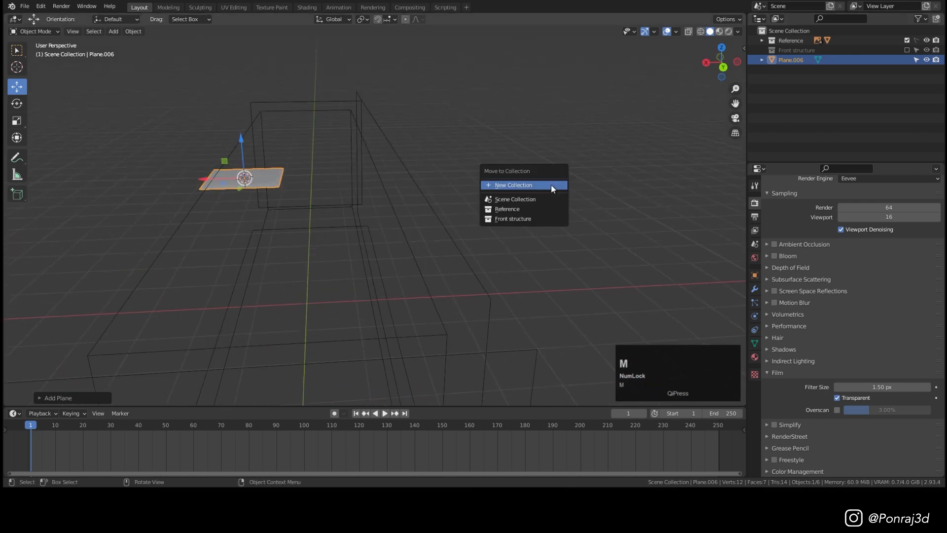
click(551, 186)
text(Back structure)
key(Return)
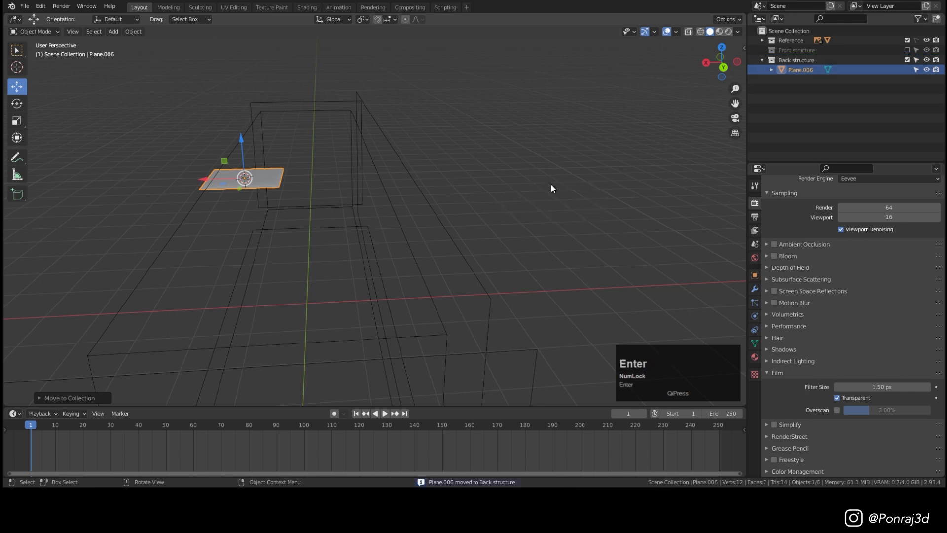
Move the plane along Y to the rear end of the bus, using the top-view reference.
key(KP_7)
scroll(330, 194, down, 2)
scroll(328, 190, down, 2)
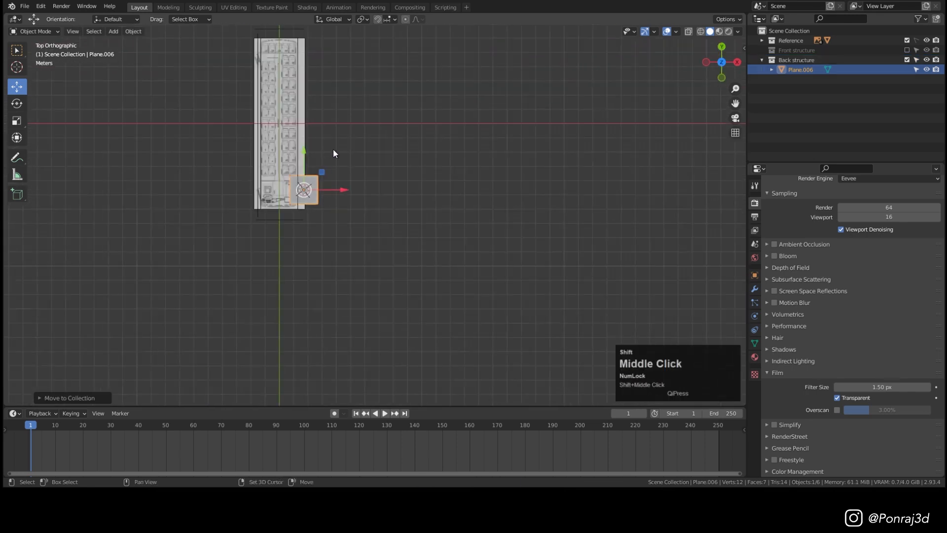
shift+middle_drag(332, 149, 397, 275)
drag(374, 319, 350, 167)
scroll(350, 167, down, 3)
Rotate the plane upright with snapping in the right side view and line it up with the bus's rear edge.
key(KP_3)
scroll(342, 120, down, 5)
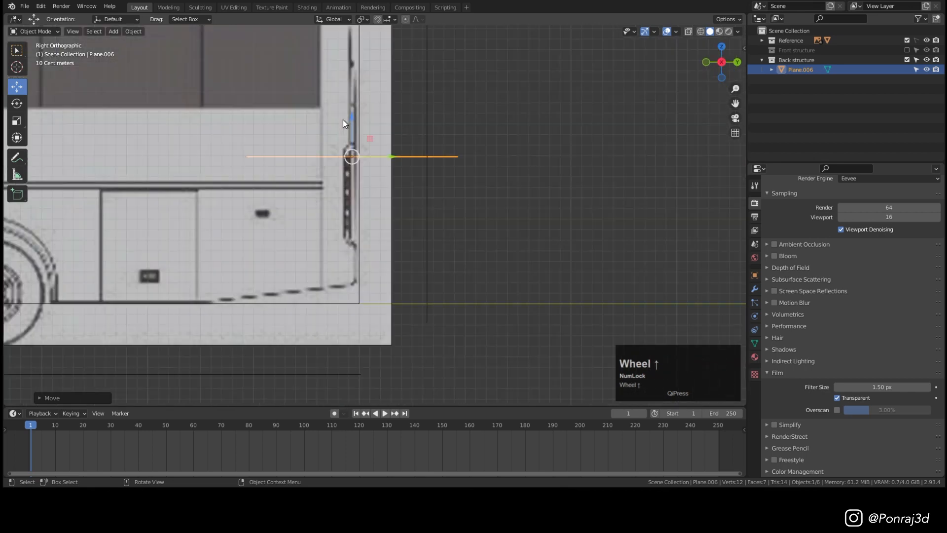
scroll(344, 123, up, 1)
key(r)
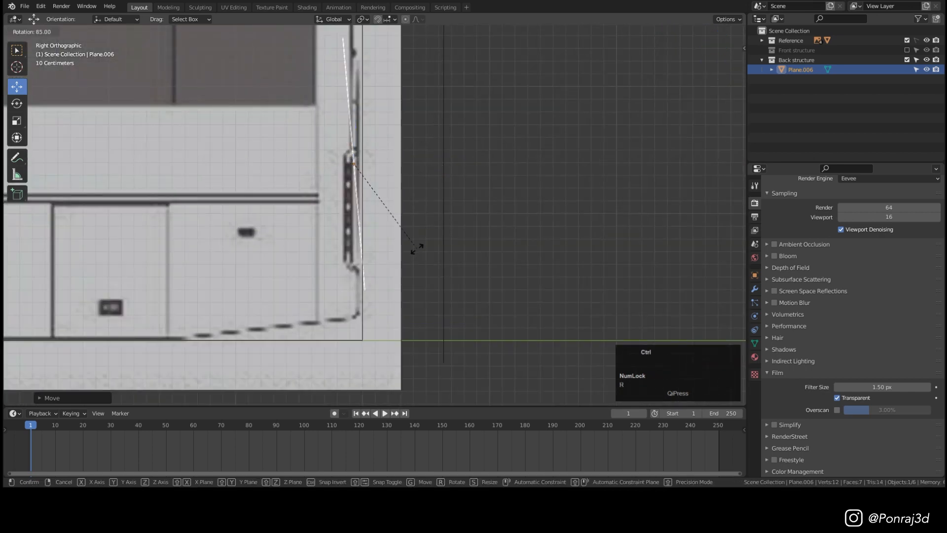
ctrl+click(400, 254)
shift+middle_drag(381, 176, 385, 218)
drag(403, 238, 401, 238)
Move the plane along X to centre it on the bus in back view.
key(ctrl+KP_1)
drag(333, 238, 357, 236)
shift+middle_drag(426, 255, 404, 217)
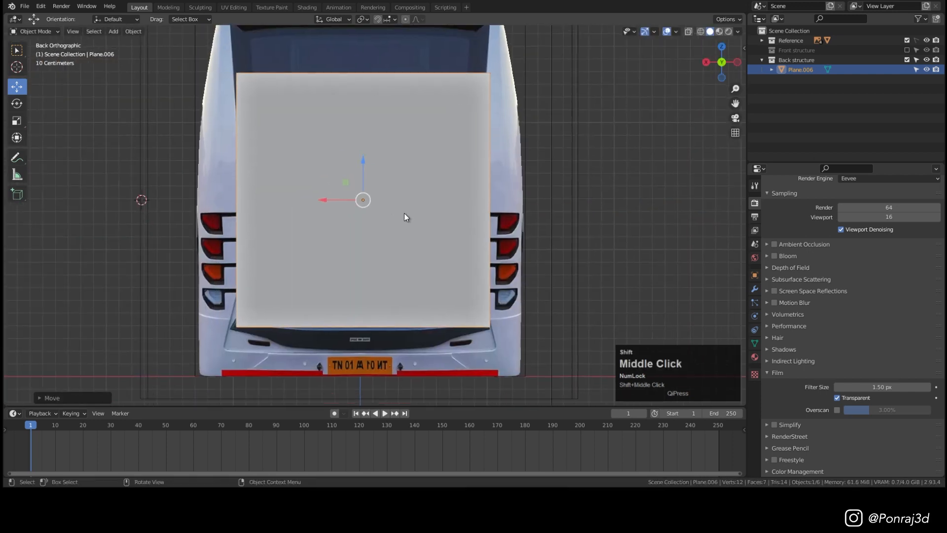
Scale the plane's mesh along X to match the bus's width in the rear reference and adjust its position slightly.
key(Tab)
shift+middle_drag(386, 163, 387, 191)
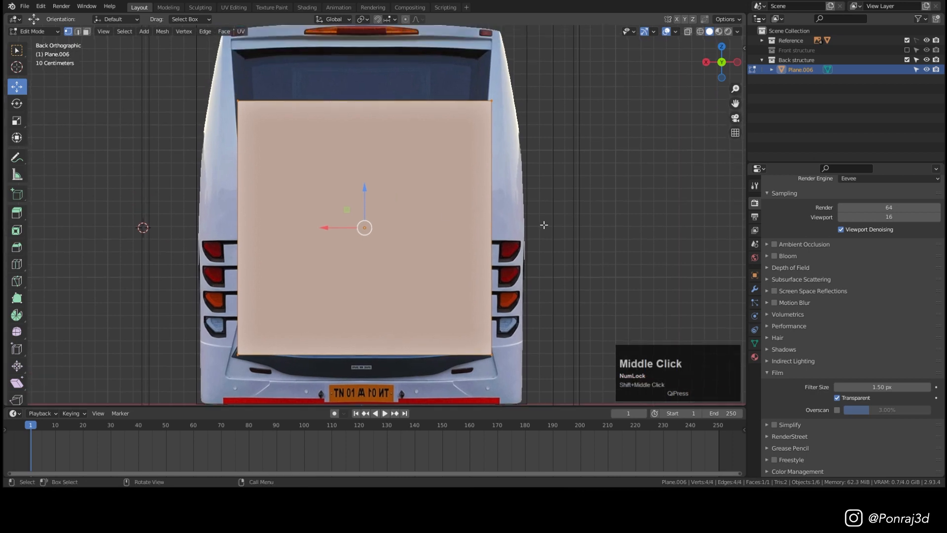
key(s)
key(x)
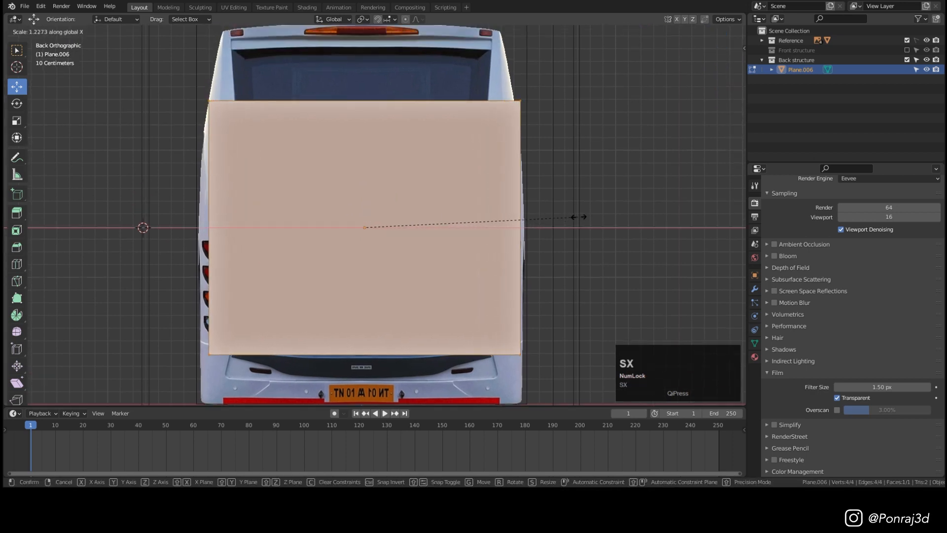
click(577, 216)
key(Tab)
drag(317, 226, 318, 229)
key(Tab)
key(s)
key(x)
click(641, 216)
Move the plane's upper edge up to the bus roof and its lower edge down to the underside of the bus.
drag(557, 75, 173, 133)
shift+middle_drag(382, 73, 388, 222)
scroll(387, 222, up, 3)
drag(359, 238, 409, 108)
shift+middle_drag(412, 262, 436, 168)
drag(691, 212, 74, 272)
drag(384, 198, 395, 284)
scroll(396, 284, down, 4)
shift+middle_drag(390, 45, 397, 176)
scroll(397, 176, up, 2)
shift+middle_drag(428, 211, 416, 101)
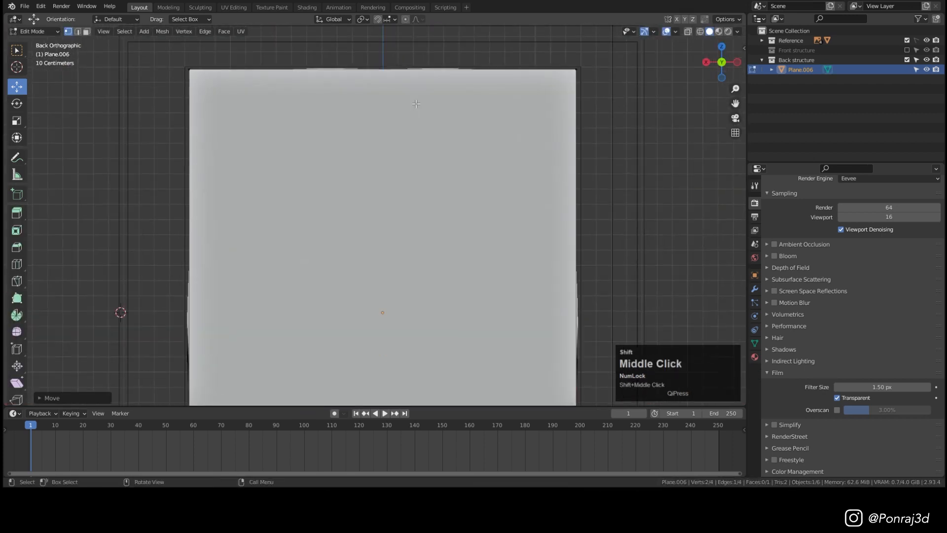
scroll(406, 87, down, 2)
Add a vertical loop cut through the centre of the plane.
click(393, 79)
key(ctrl+r)
click(383, 67)
Delete the plane's outer vertices on the negative X side to keep only half of it, and return to Object Mode.
key(z)
click(248, 163)
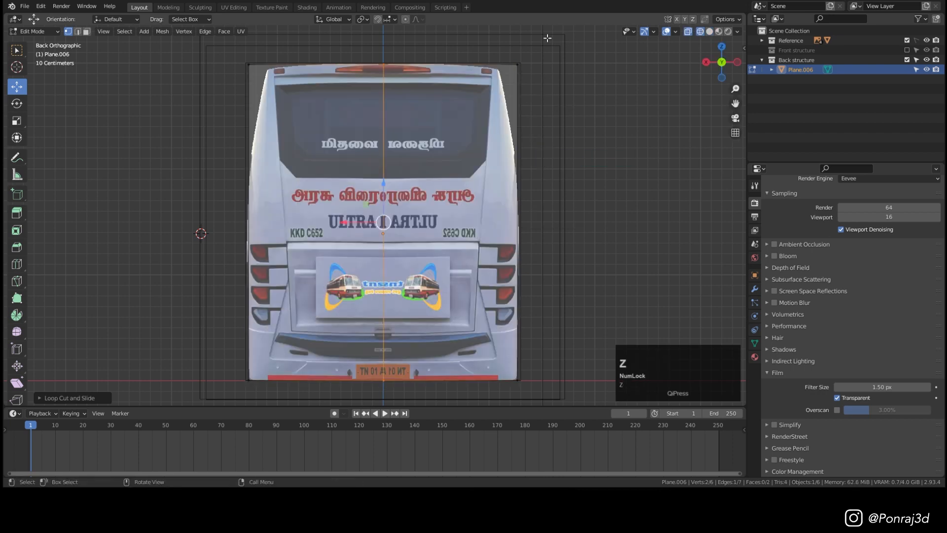
click(517, 222)
key(z)
key(x)
click(596, 185)
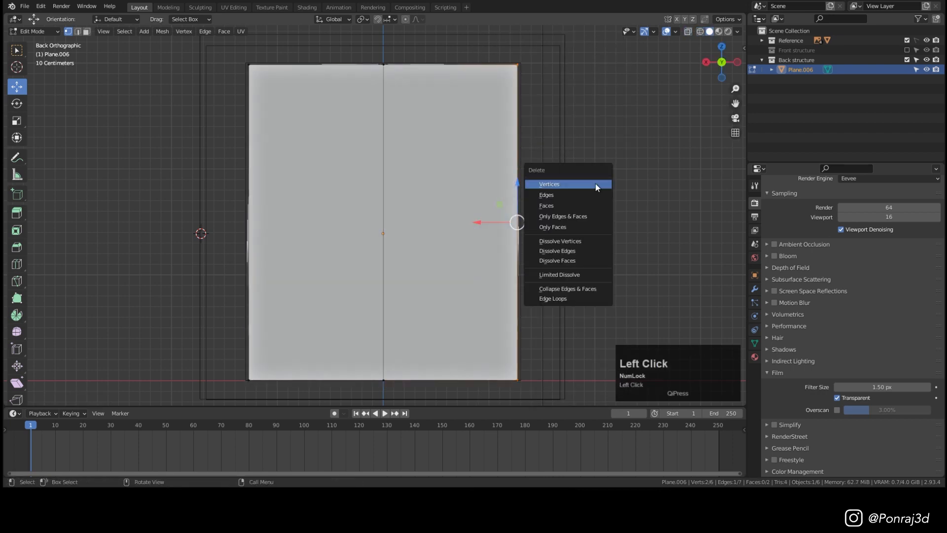
key(Tab)
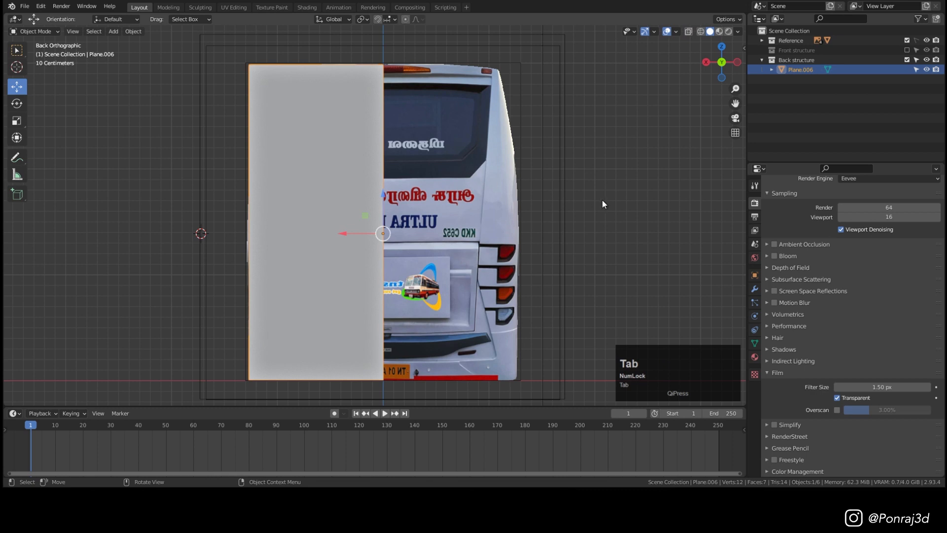
key(z)
click(531, 200)
key(z)
click(410, 208)
key(z)
click(538, 220)
key(z)
click(617, 227)
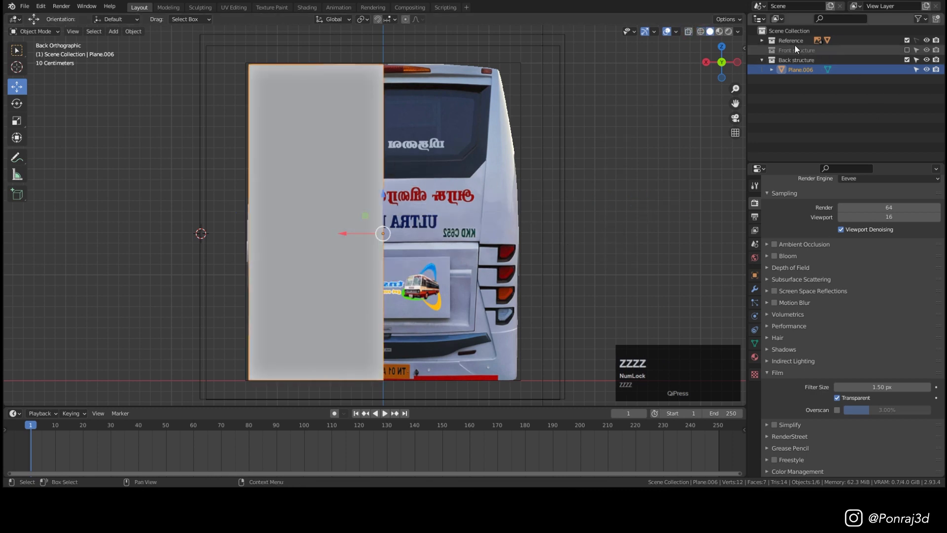
Enable opacity for the Back view.png reference image Empty.002, set it to 0.796, and set its depth to Front.
click(762, 40)
click(803, 79)
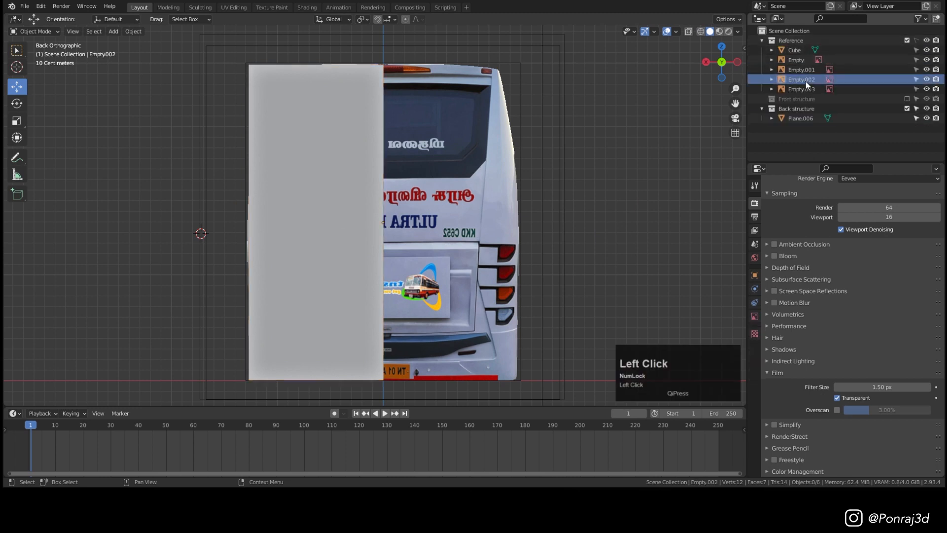
click(755, 318)
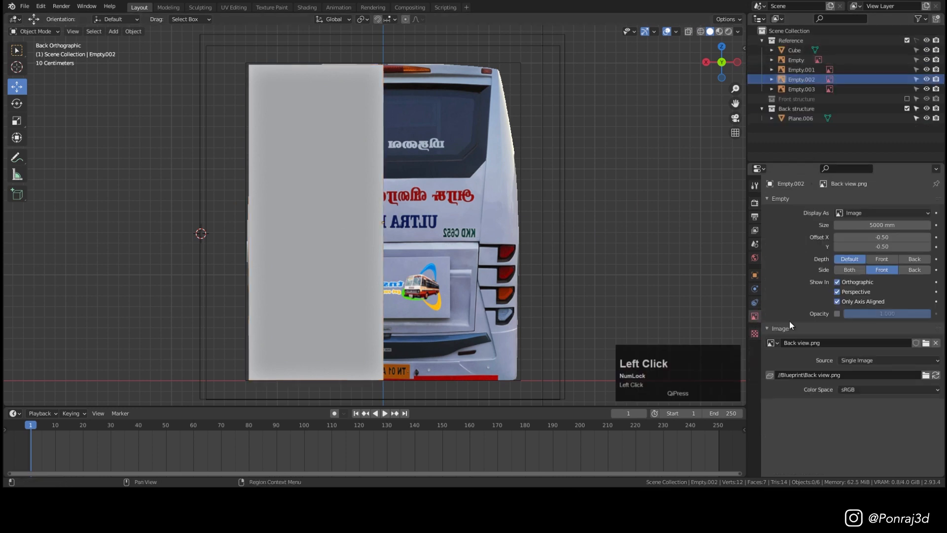
click(838, 313)
drag(925, 314, 908, 313)
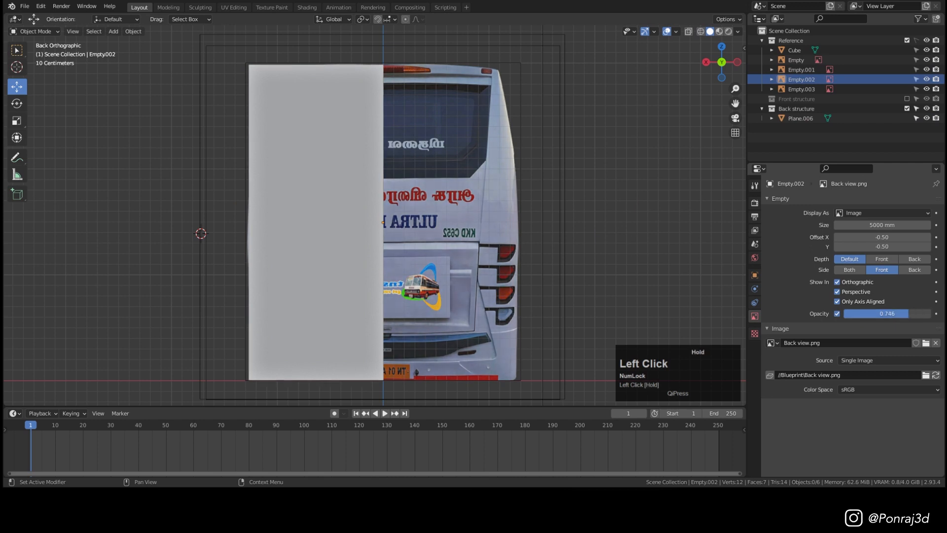
click(882, 259)
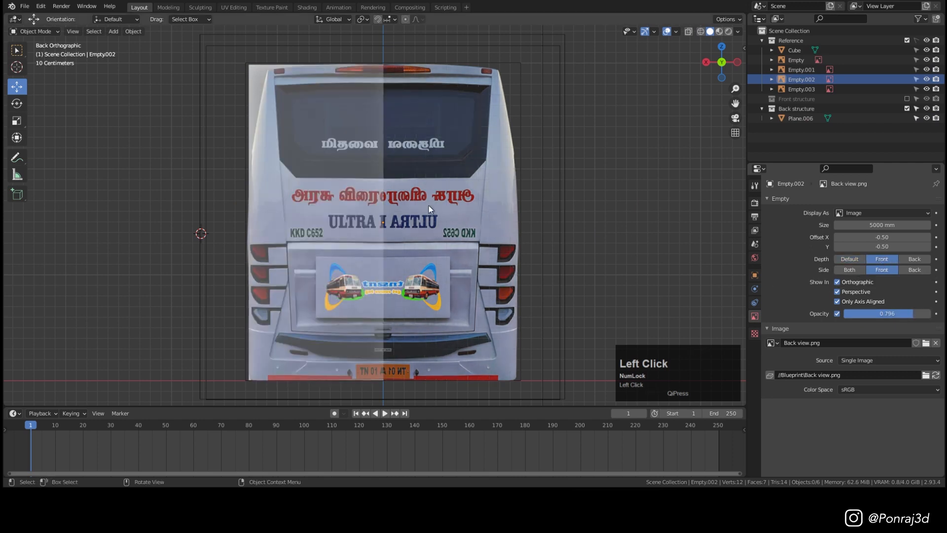
Lower the opacity of the Back view.png reference image to about 0.337.
scroll(422, 223, down, 4)
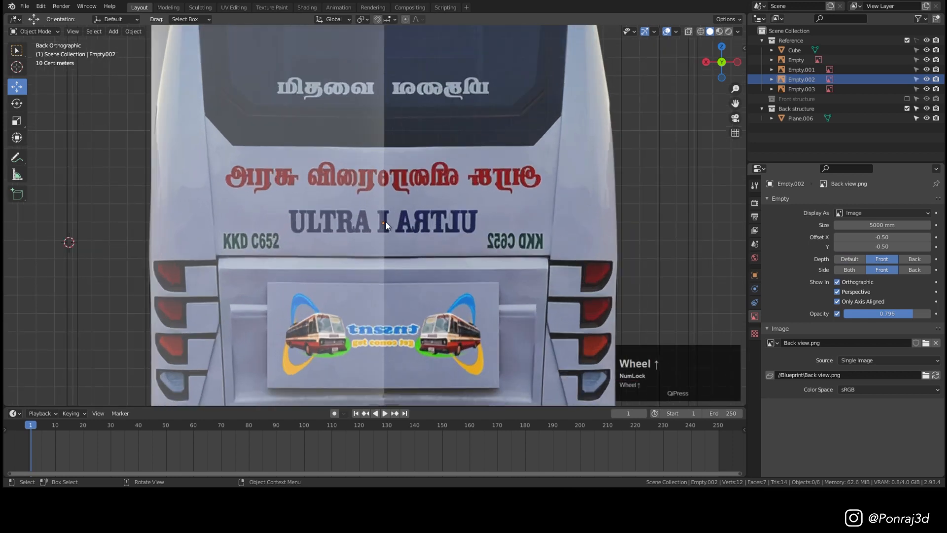
scroll(451, 213, down, 2)
shift+middle_drag(452, 172, 458, 176)
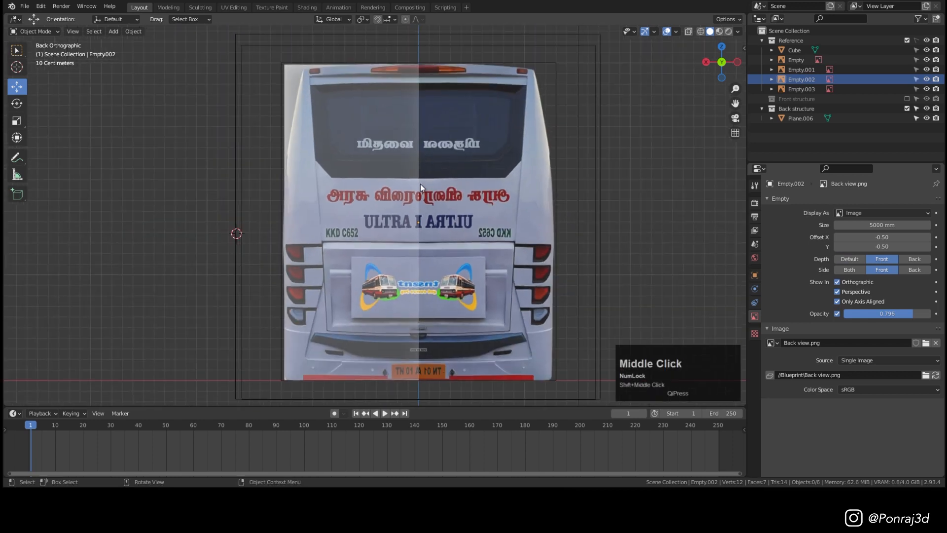
drag(912, 314, 870, 314)
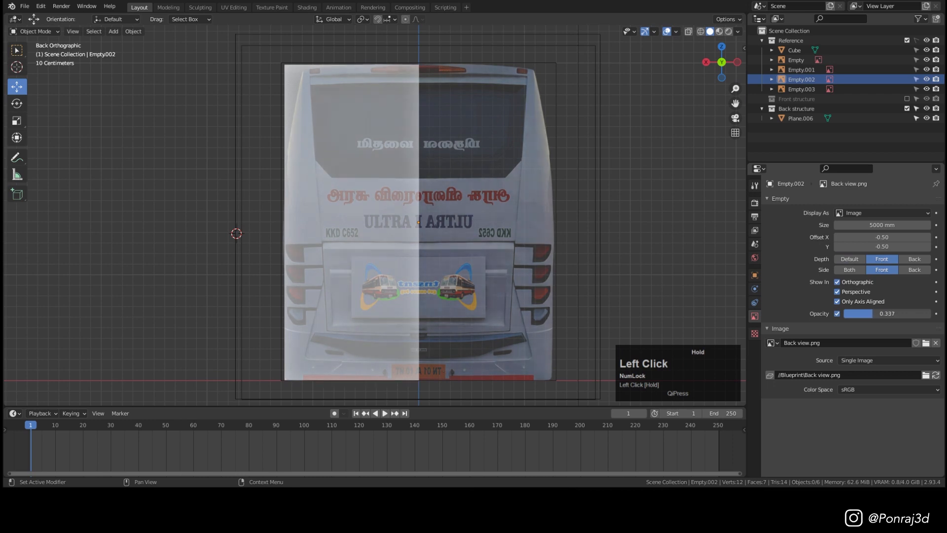
Enter Edit Mode on the half plane in vertex mode and add a horizontal loop cut at mid-height.
click(404, 177)
key(Tab)
key(1)
scroll(343, 169, up, 2)
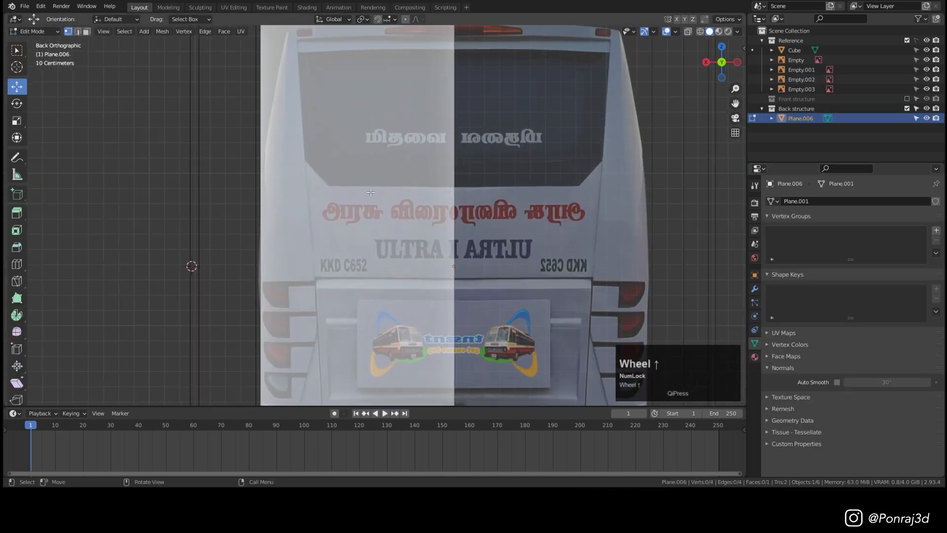
key(ctrl+r)
click(457, 236)
click(458, 236)
Add a second horizontal loop cut halfway up the plane's upper half.
shift+middle_drag(471, 138, 481, 197)
key(ctrl+r)
click(481, 196)
click(481, 197)
shift+middle_drag(495, 296, 453, 340)
key(ctrl+r)
right_click(453, 338)
Move the plane's outer-side vertices inward so its side edge follows the bus's tapering outline in the back-view image.
shift+middle_drag(475, 206, 501, 402)
scroll(325, 250, up, 3)
drag(218, 284, 321, 323)
drag(233, 306, 245, 307)
shift+middle_drag(237, 246, 221, 320)
drag(200, 147, 310, 202)
scroll(391, 213, down, 1)
scroll(319, 177, up, 1)
Add a vertical loop cut through the middle of the half plane and adjust its uppermost vertex to the curved roofline.
shift+middle_drag(527, 170, 438, 165)
scroll(466, 91, down, 2)
key(ctrl+r)
double_click(458, 102)
scroll(462, 229, up, 3)
drag(420, 149, 423, 146)
scroll(441, 146, up, 3)
scroll(440, 146, up, 3)
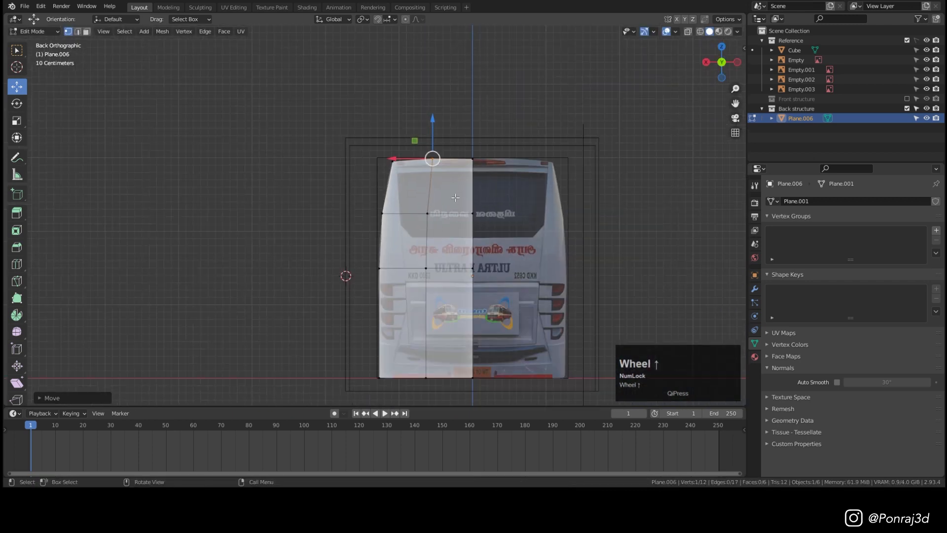
Select the whole mesh, return to Object Mode, and show the plane in wireframe from above over the top-view blueprint.
middle_drag(440, 146, 539, 220)
key(a)
scroll(444, 192, down, 5)
middle_drag(443, 193, 418, 160)
key(Tab)
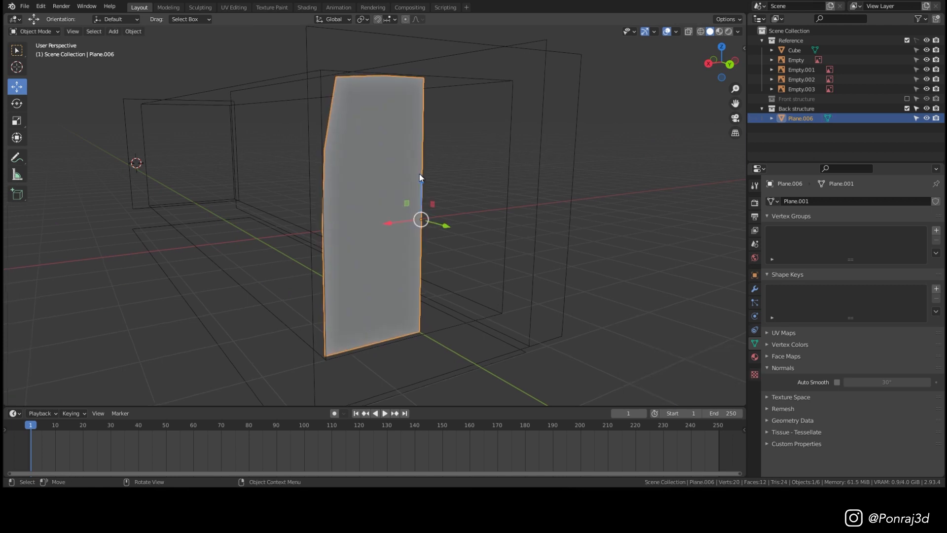
scroll(409, 175, up, 2)
middle_drag(402, 182, 453, 192)
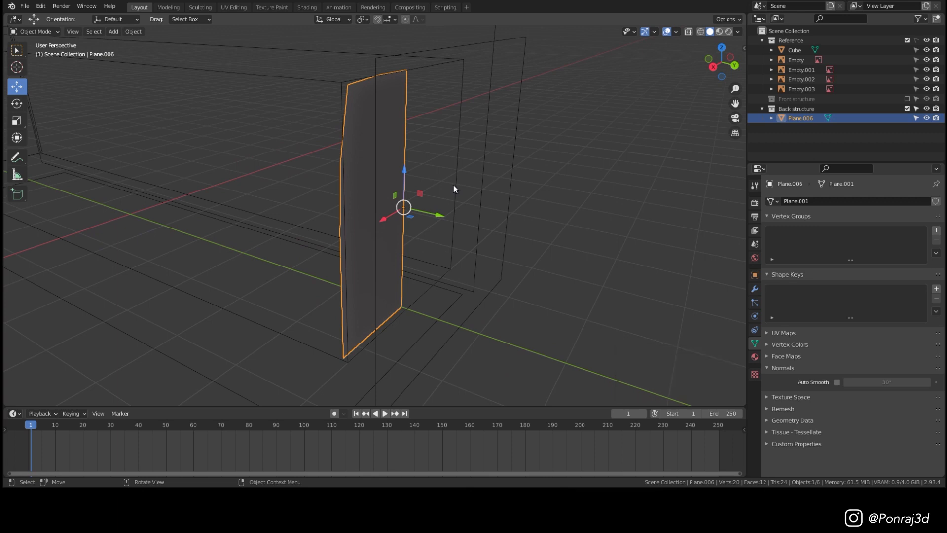
key(KP_7)
scroll(348, 176, up, 3)
key(z)
drag(315, 199, 312, 185)
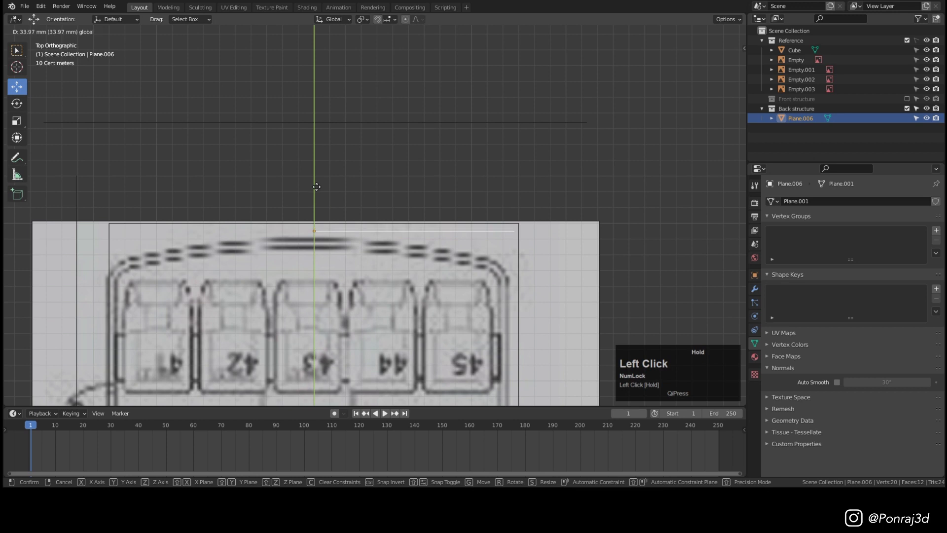
right_click(317, 187)
scroll(449, 237, up, 3)
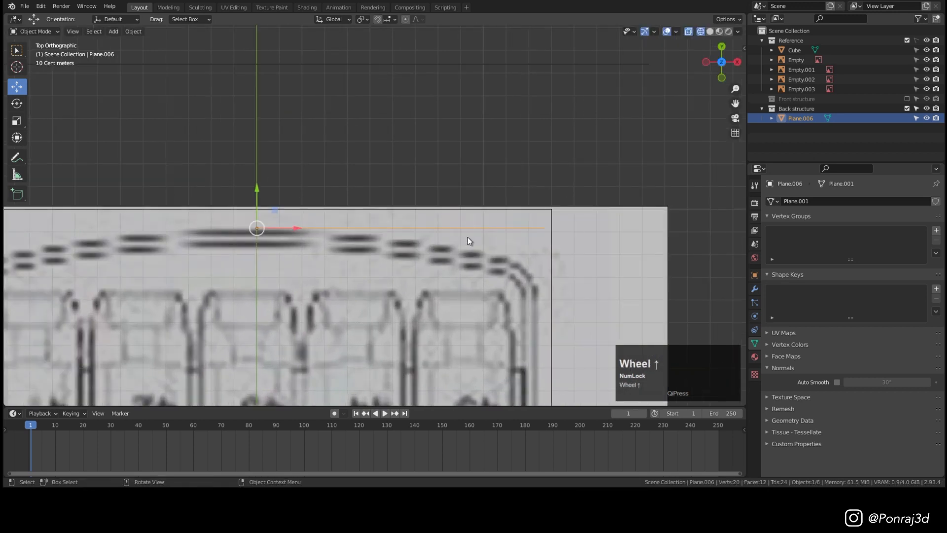
In Edit Mode, move the middle column of vertices slightly along negative Y to follow the blueprint's rear curve.
key(Tab)
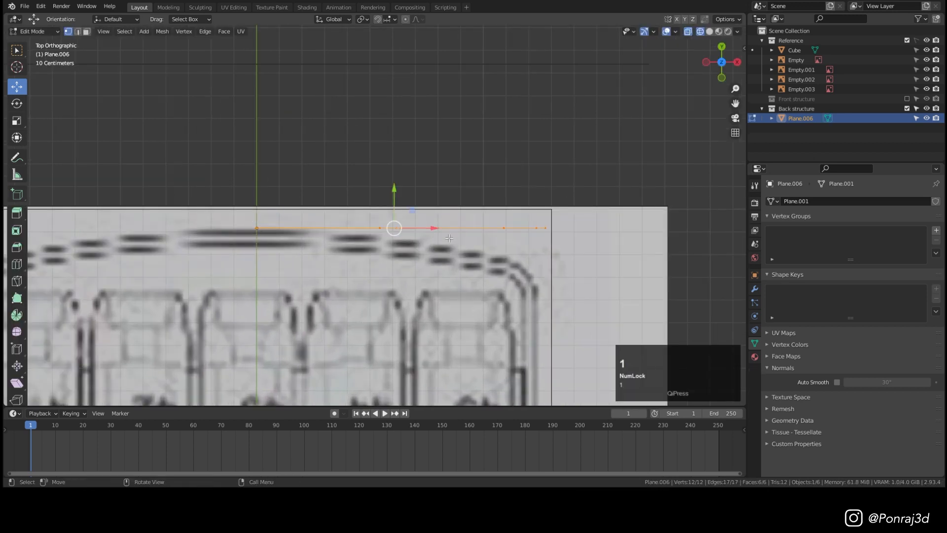
key(z)
key(z)
key(z)
drag(460, 288, 353, 175)
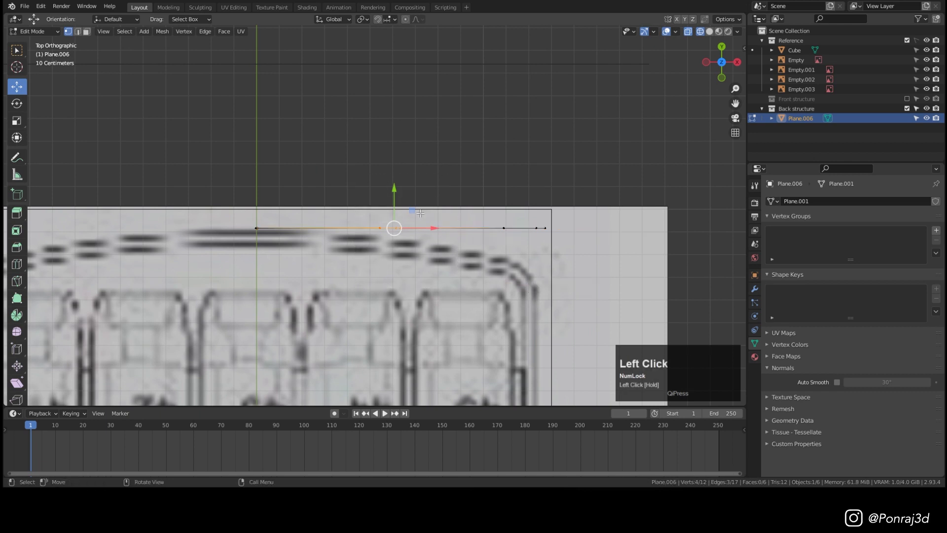
scroll(400, 225, down, 1)
scroll(400, 225, down, 2)
middle_drag(401, 225, 409, 240)
scroll(409, 239, down, 3)
key(KP_7)
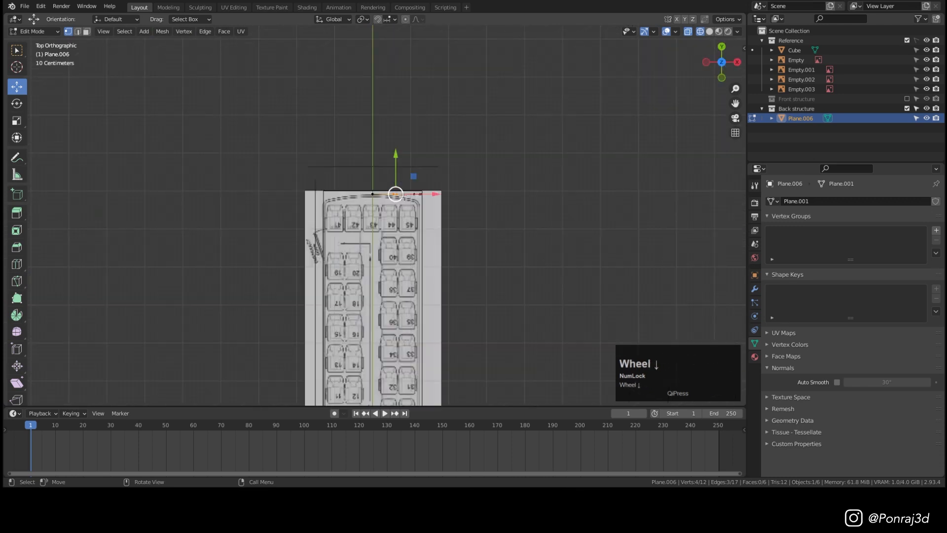
scroll(398, 188, up, 6)
scroll(410, 196, up, 1)
drag(423, 183, 426, 194)
Move the outer column of vertices along negative Y to the blueprint's rear corner, and return to solid shading.
key(z)
click(611, 286)
drag(664, 251, 531, 169)
drag(595, 186, 598, 256)
right_click(598, 263)
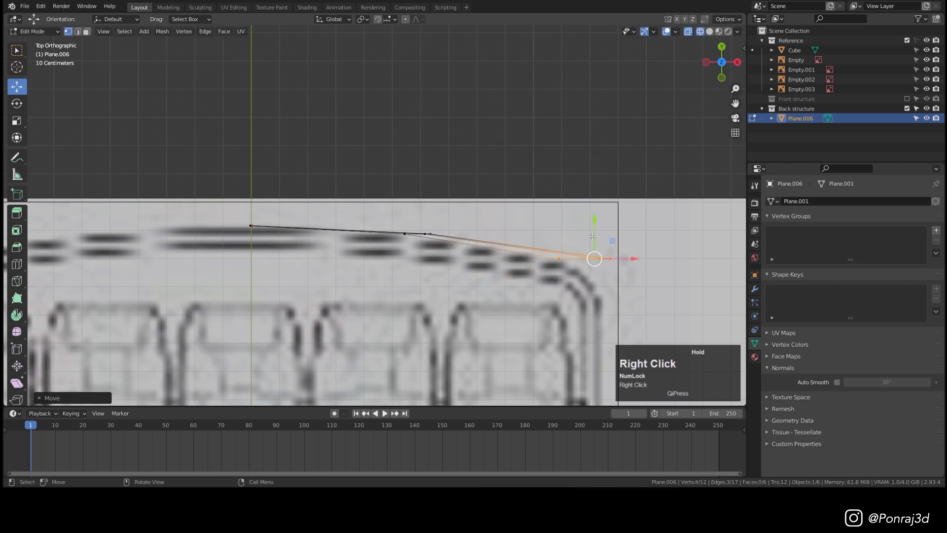
drag(596, 223, 596, 227)
drag(597, 225, 599, 227)
scroll(603, 230, down, 3)
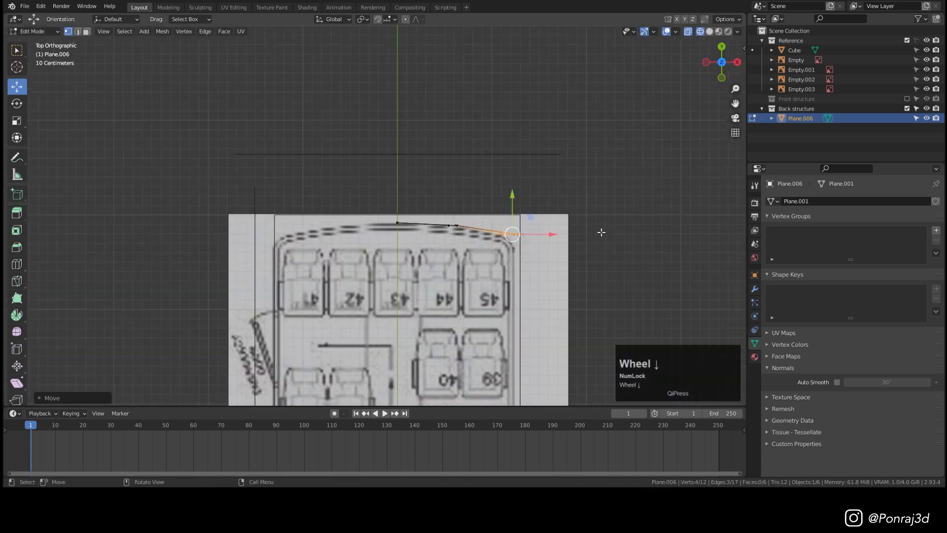
key(z)
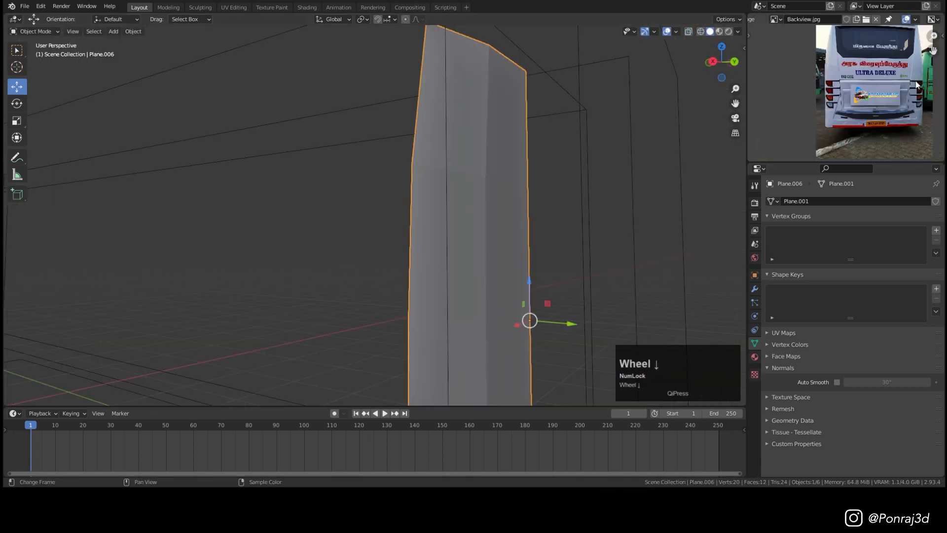
Examine the bus's rear shape in the Backview.jpg photo and switch that editor area back to the Outliner.
middle_drag(881, 106, 887, 113)
scroll(883, 108, up, 1)
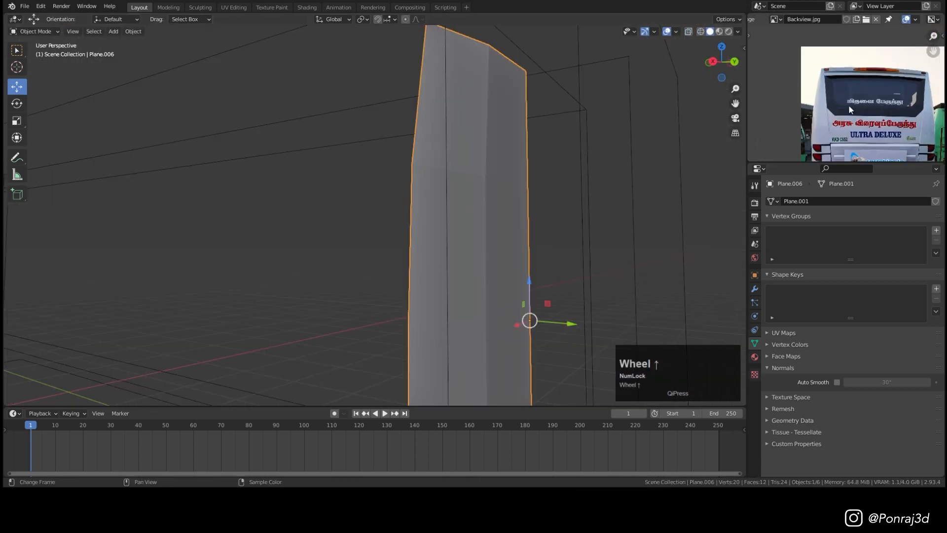
scroll(869, 121, down, 1)
scroll(882, 86, up, 1)
middle_drag(883, 86, 818, 88)
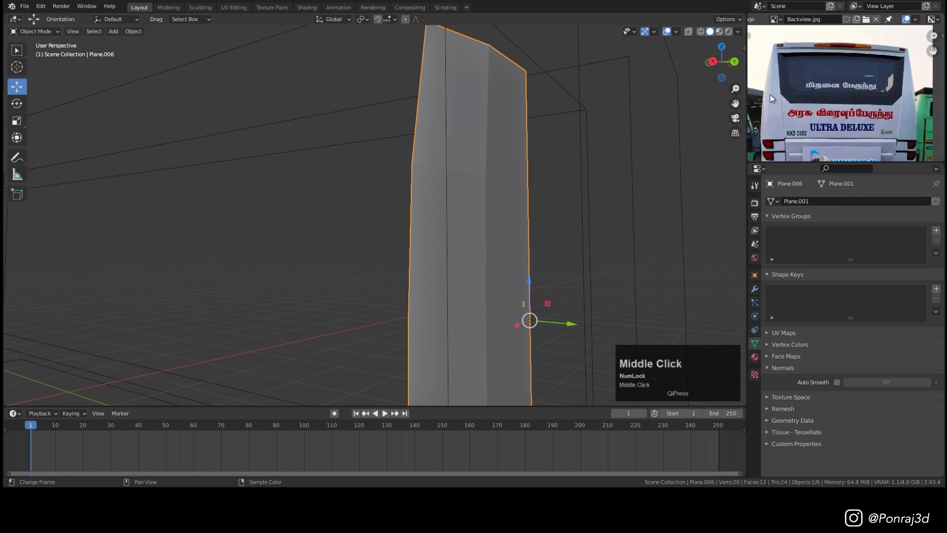
scroll(774, 19, up, 3)
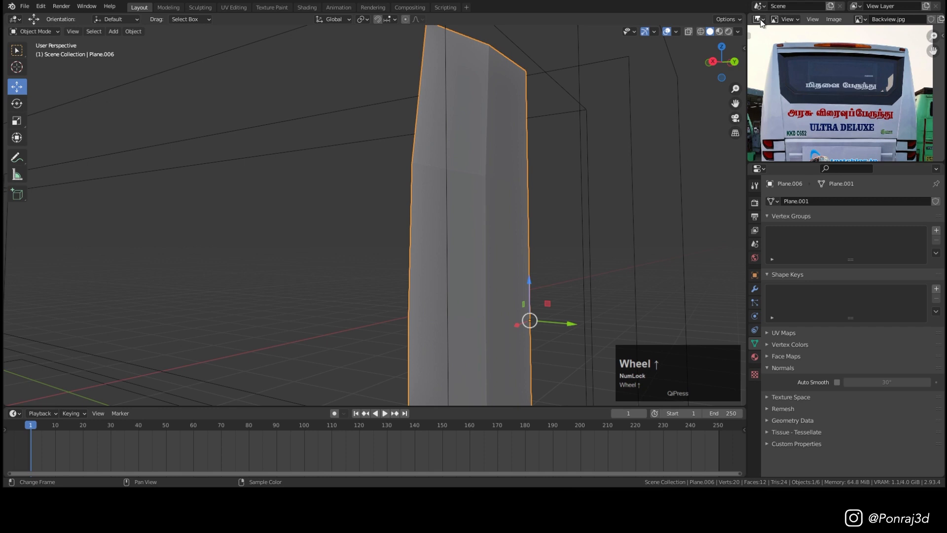
click(760, 20)
click(735, 43)
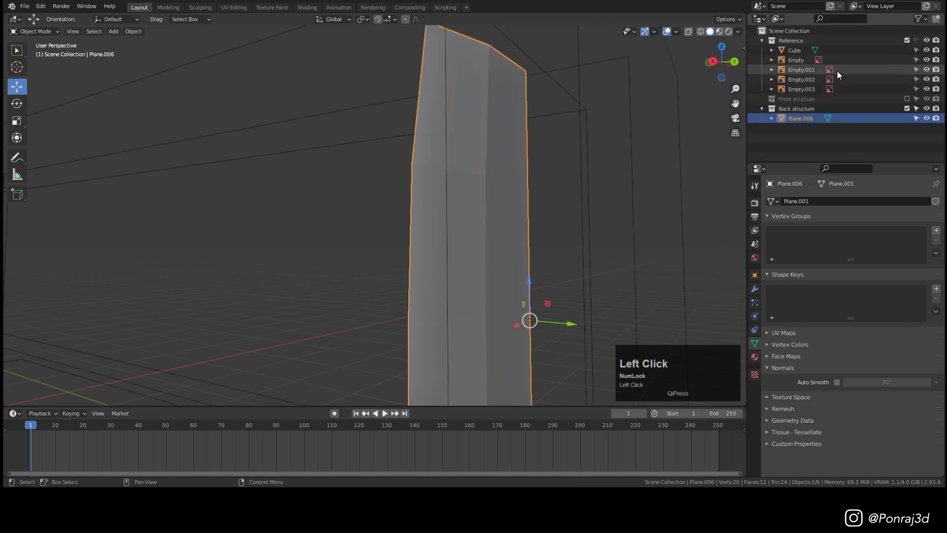
Apply Shade Smooth to the rear plane.
right_click(523, 217)
click(509, 210)
scroll(534, 204, down, 4)
middle_drag(535, 204, 492, 223)
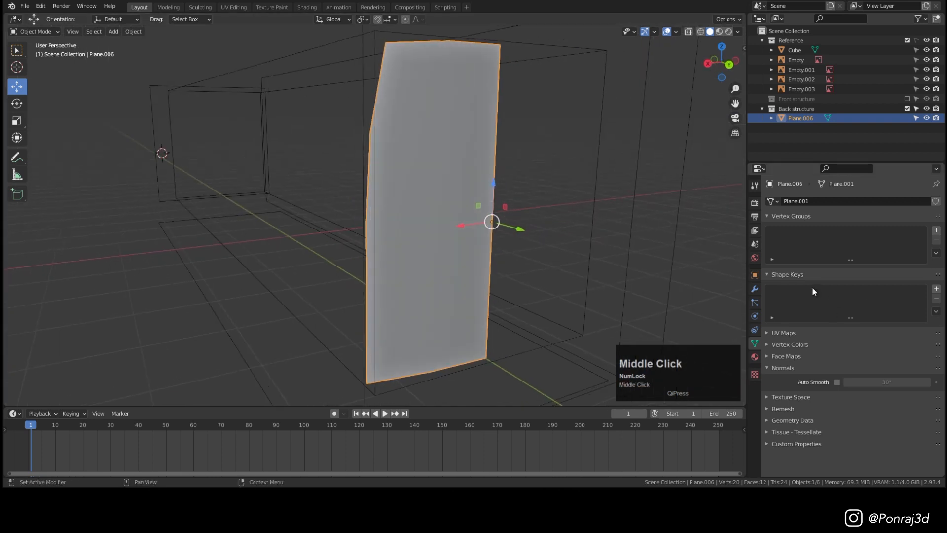
Add a Mirror modifier on the X axis with Clipping enabled, plus a Catmull-Clark Subdivision modifier, to the plane.
click(755, 288)
click(812, 200)
click(756, 313)
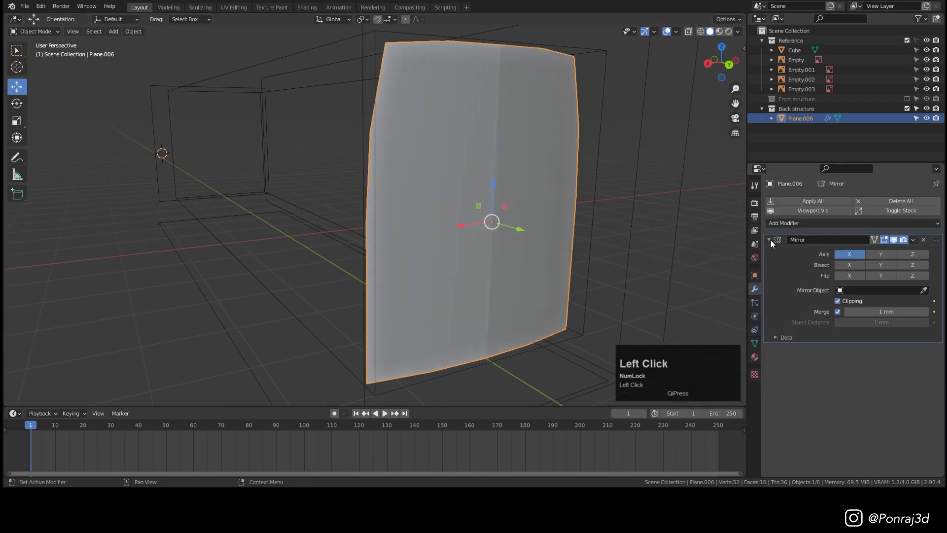
click(798, 222)
click(781, 397)
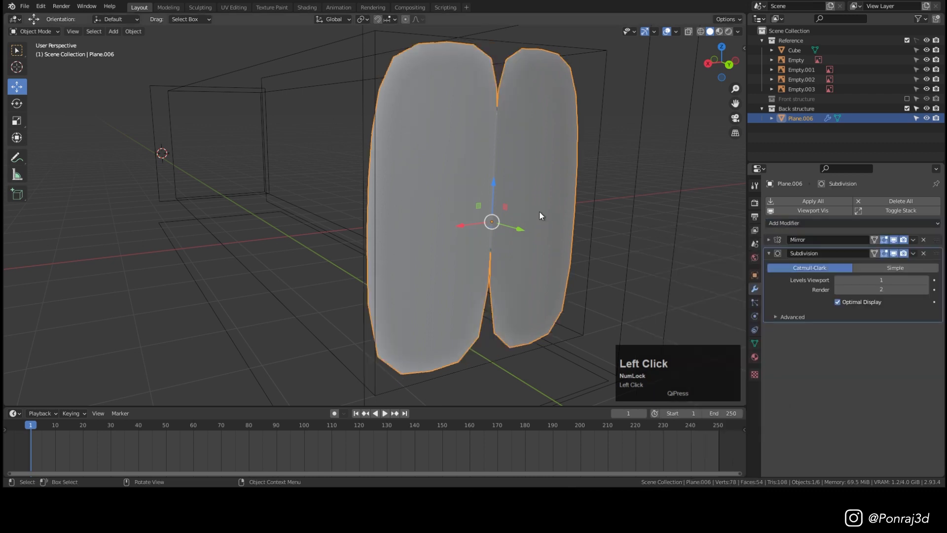
In Edit Mode, select the centre-line vertices and move them along X onto the mirror axis to join the two halves.
key(Tab)
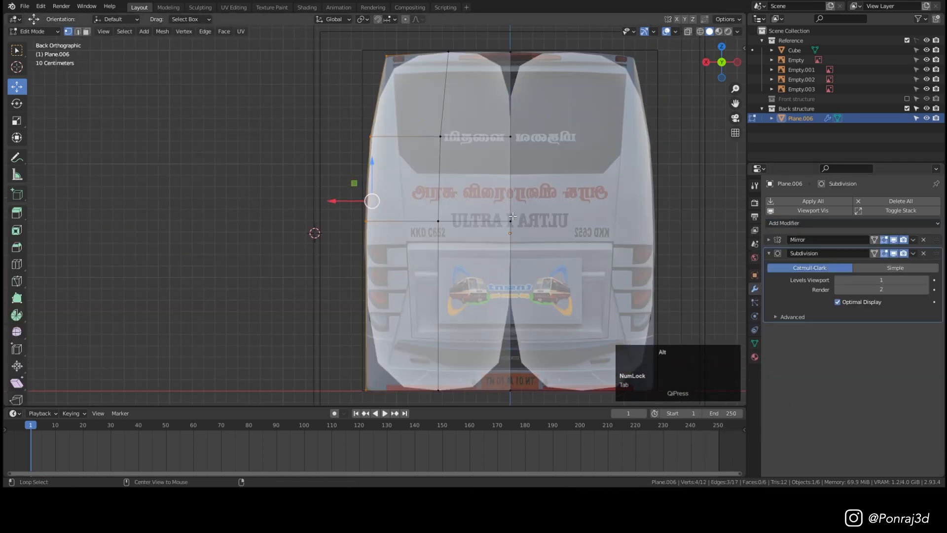
scroll(513, 216, down, 2)
drag(605, 82, 505, 405)
drag(474, 200, 491, 218)
scroll(488, 218, up, 3)
scroll(491, 217, down, 2)
shift+middle_drag(456, 93, 468, 144)
scroll(467, 144, down, 4)
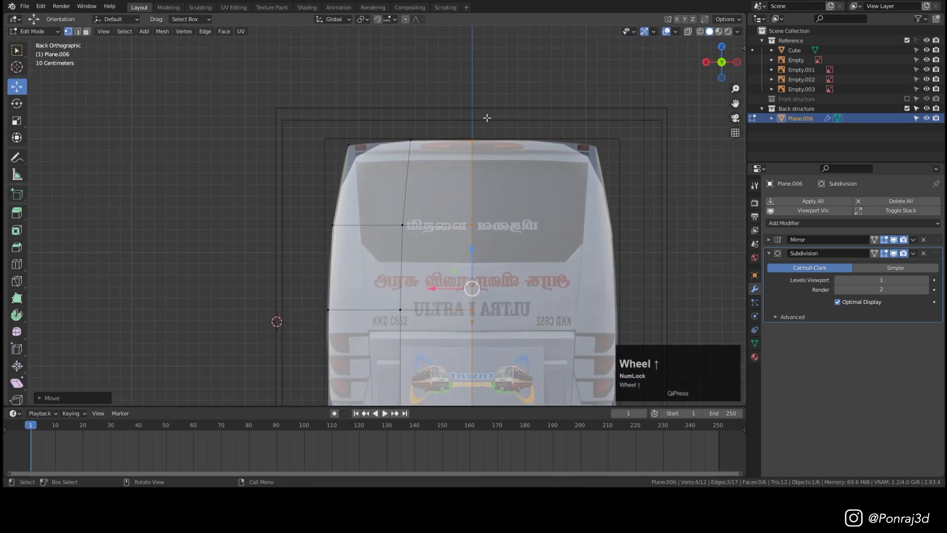
Add supporting loop cuts just below the roof edge and just inside the outer side edge to sharpen the corner.
scroll(417, 174, up, 4)
scroll(417, 174, up, 2)
key(Tab)
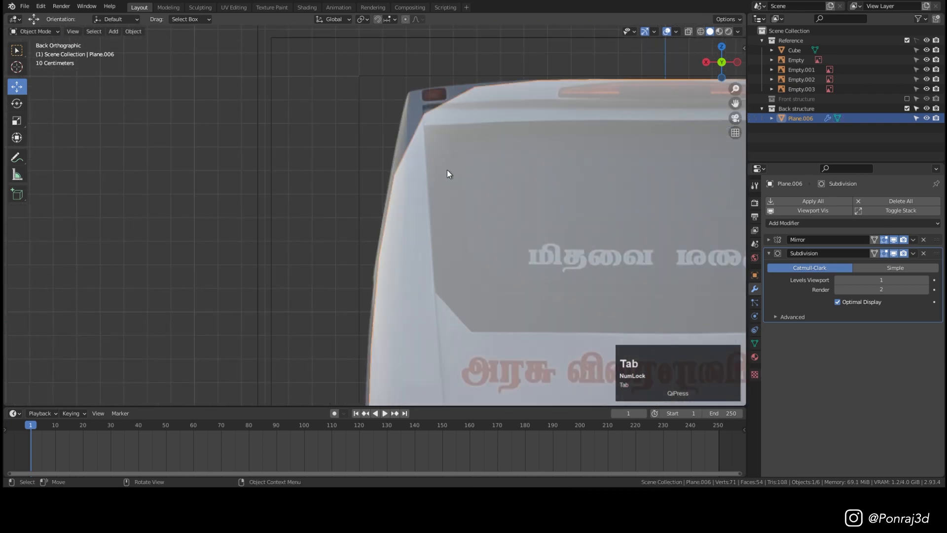
middle_drag(447, 169, 478, 194)
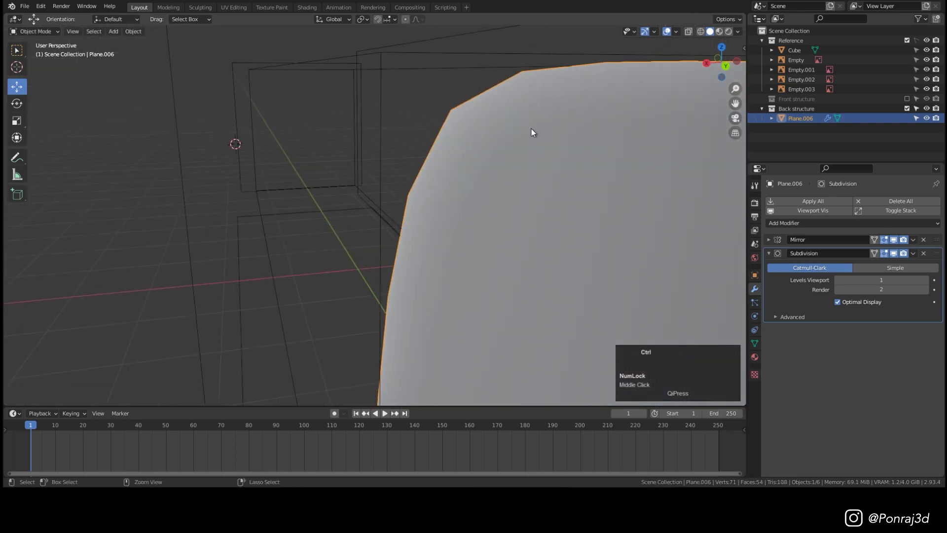
key(ctrl+KP_1)
shift+middle_drag(476, 146, 419, 205)
key(Tab)
key(ctrl+r)
click(378, 127)
click(352, 129)
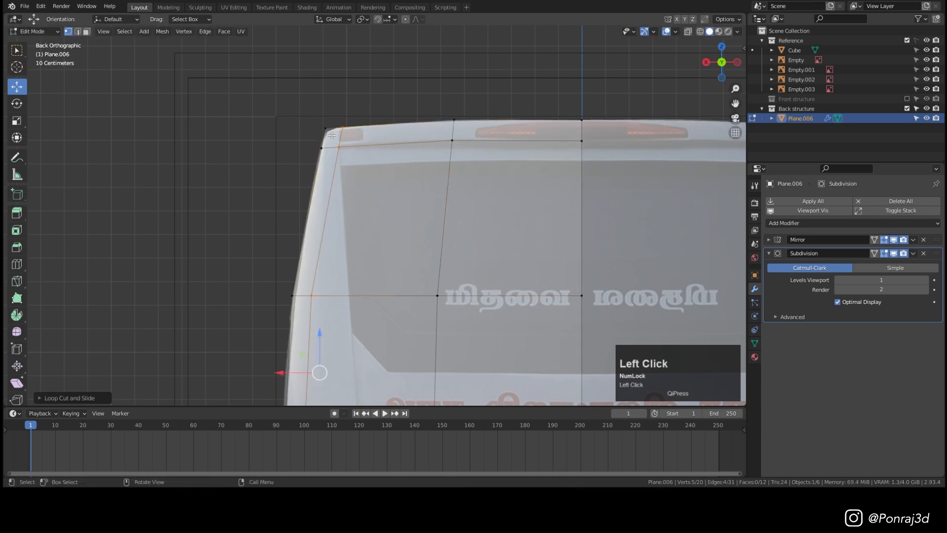
Add a horizontal loop cut close to the plane's lower edge to sharpen the lower corner.
scroll(375, 198, down, 2)
middle_drag(375, 197, 395, 193)
key(ctrl+KP_1)
scroll(395, 192, up, 6)
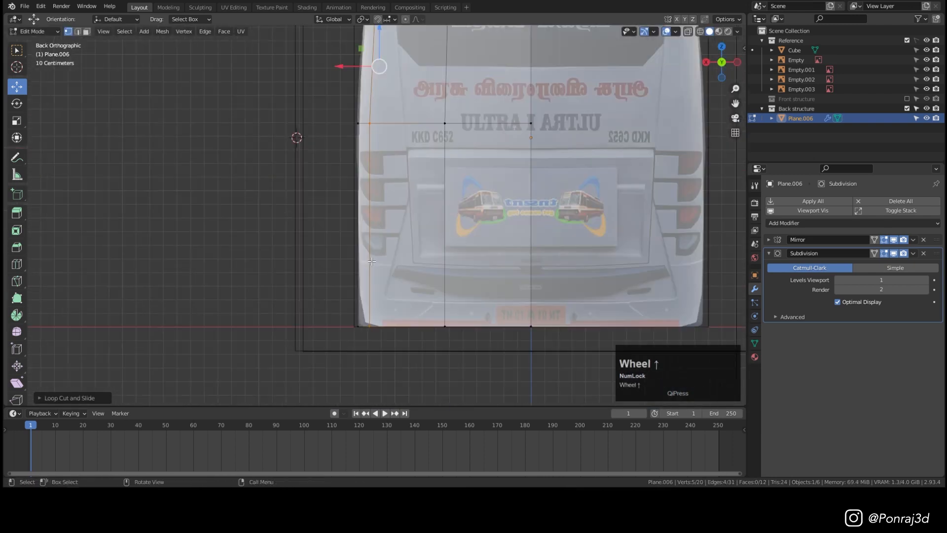
shift+middle_drag(361, 256, 343, 155)
key(ctrl+r)
click(343, 155)
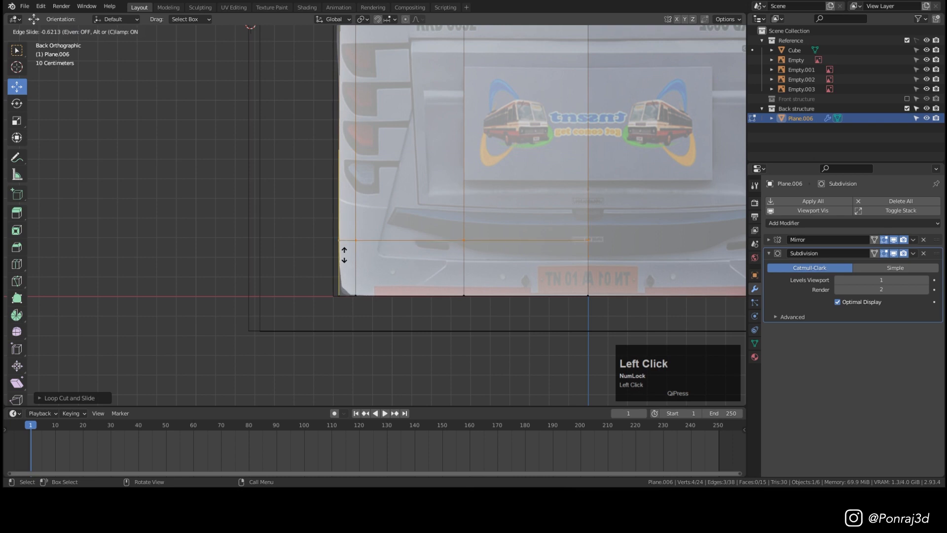
click(342, 287)
Select the outer side, upper and lower border edges in edge mode and extrude them along Y toward the bus's front.
scroll(342, 286, down, 3)
middle_drag(343, 287, 497, 214)
click(78, 32)
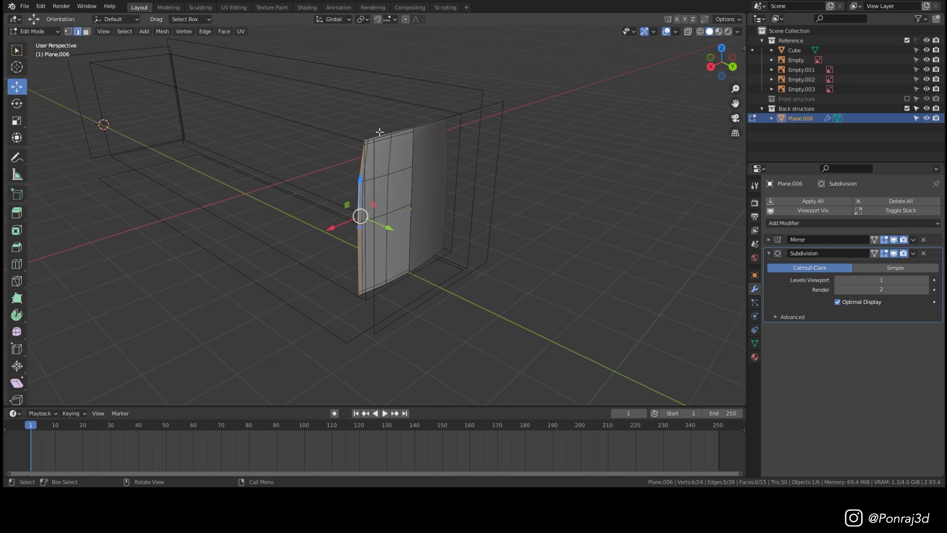
key(shift)
alt+shift+click(393, 290)
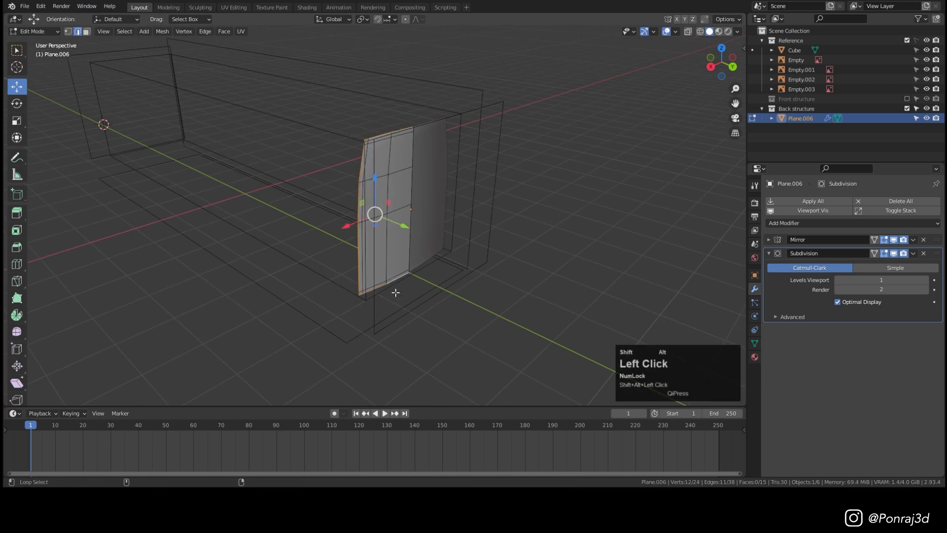
scroll(390, 287, up, 3)
shift+middle_drag(278, 133, 351, 253)
scroll(315, 140, down, 1)
key(KP_7)
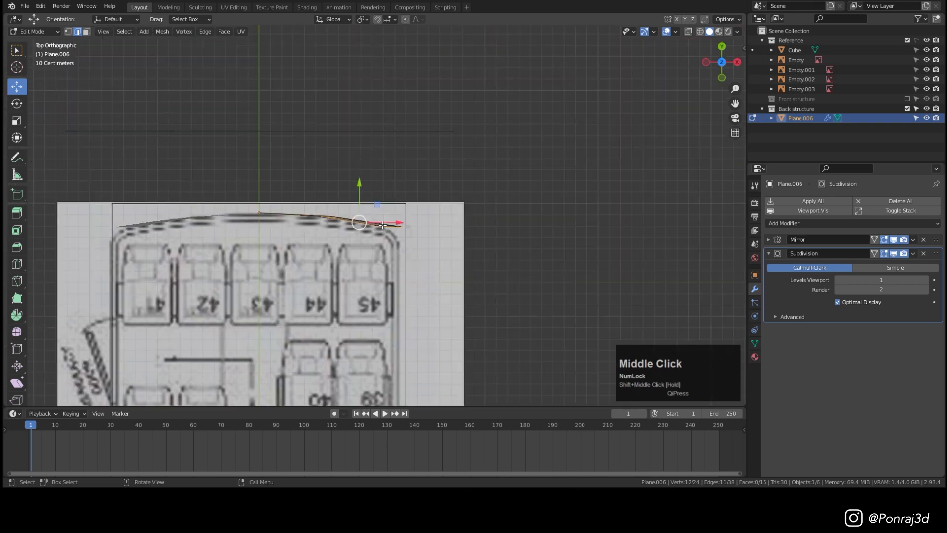
scroll(366, 208, up, 2)
key(e)
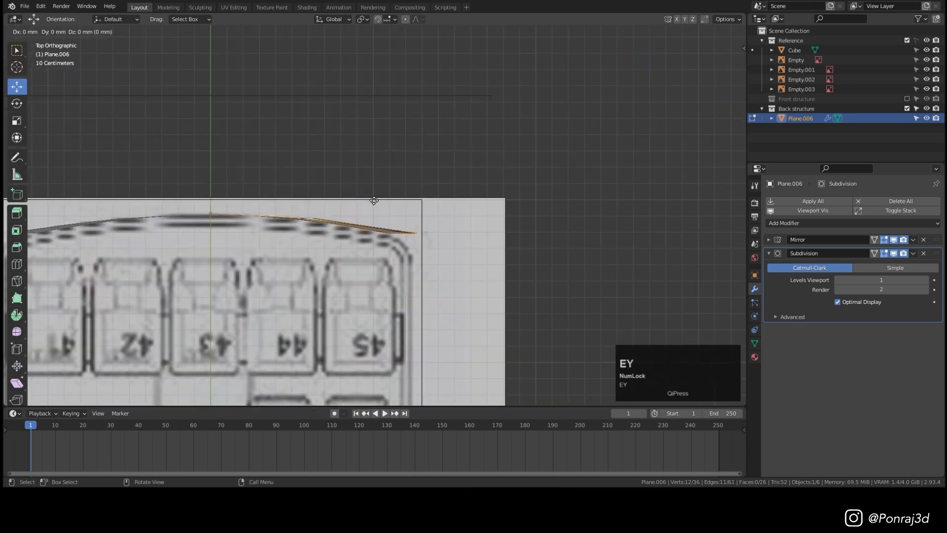
key(y)
click(371, 225)
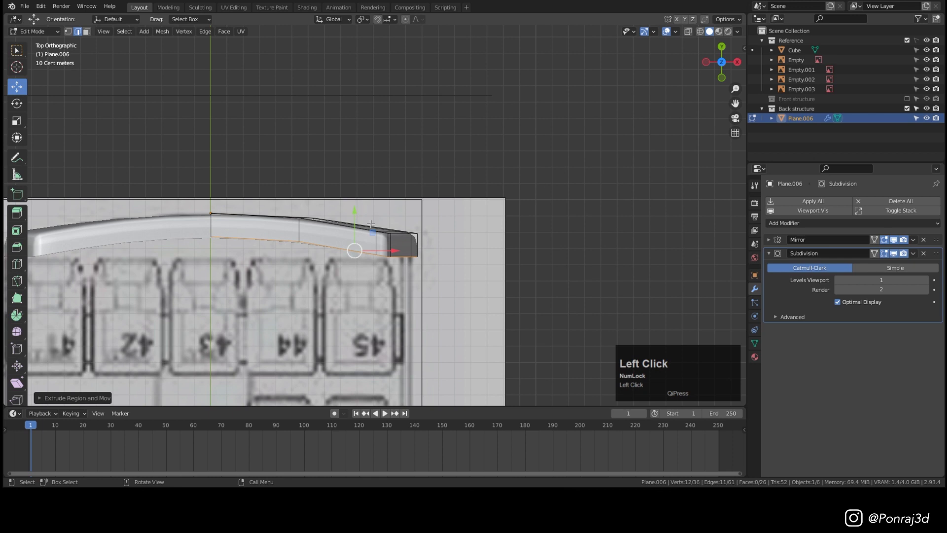
Shift the extruded border edges slightly along Y in the right view and scale them along Y into a straight line.
key(KP_3)
scroll(380, 218, down, 5)
scroll(383, 221, up, 3)
scroll(383, 221, down, 1)
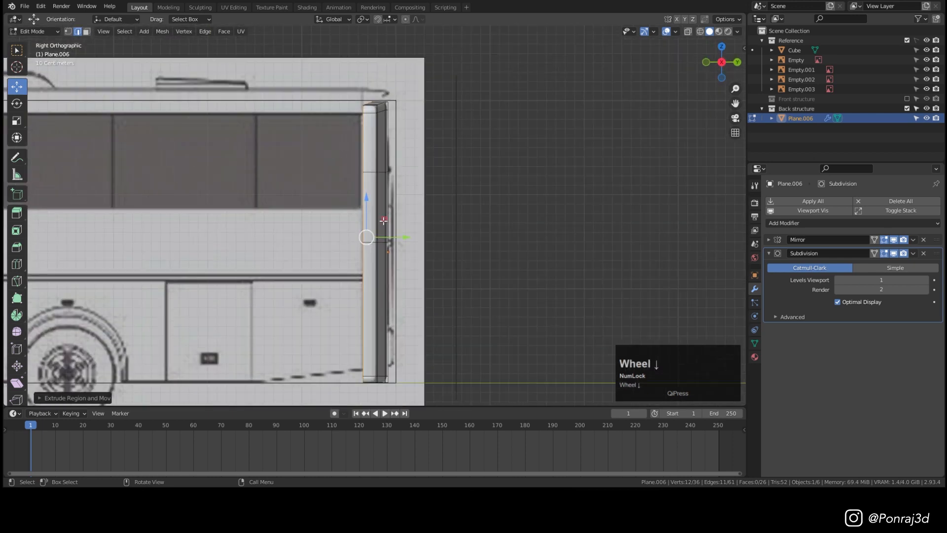
mouse_move(406, 240)
mouse_down()
mouse_move(424, 239)
mouse_move(409, 238)
mouse_up()
scroll(347, 158, up, 3)
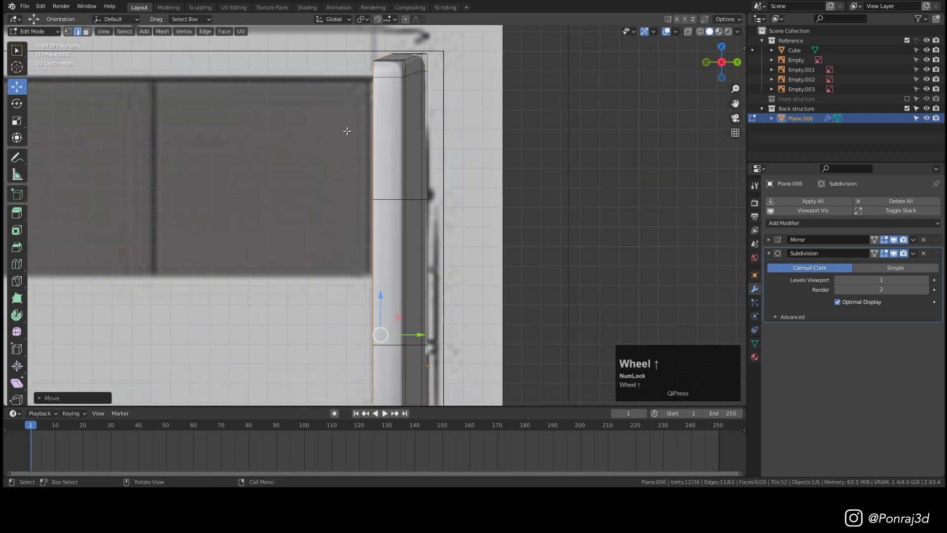
key(s)
key(y)
click(497, 248)
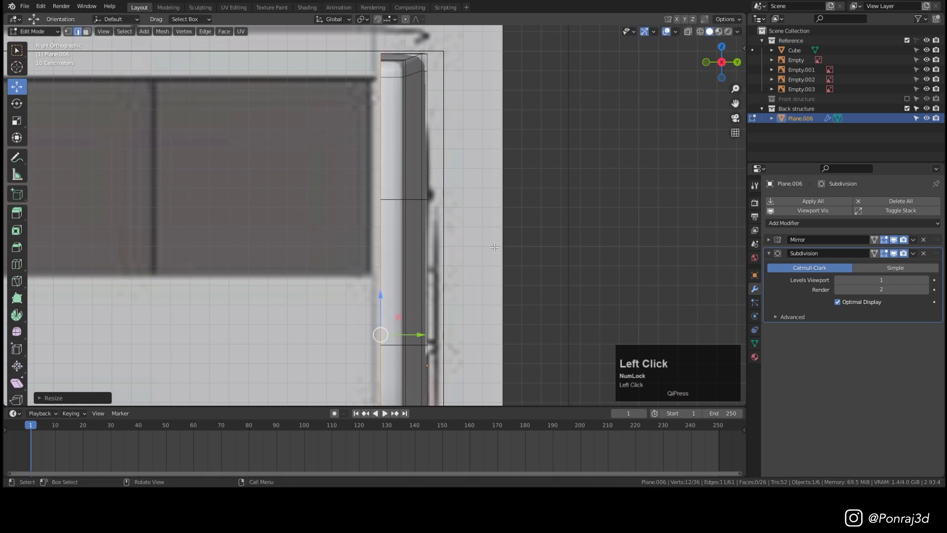
Move the flattened border edges along Y toward the bus's front to meet the rear end of the side panel in the reference.
scroll(498, 248, down, 4)
middle_drag(497, 247, 385, 124)
middle_drag(433, 211, 412, 241)
scroll(412, 242, up, 3)
key(KP_3)
scroll(417, 243, up, 4)
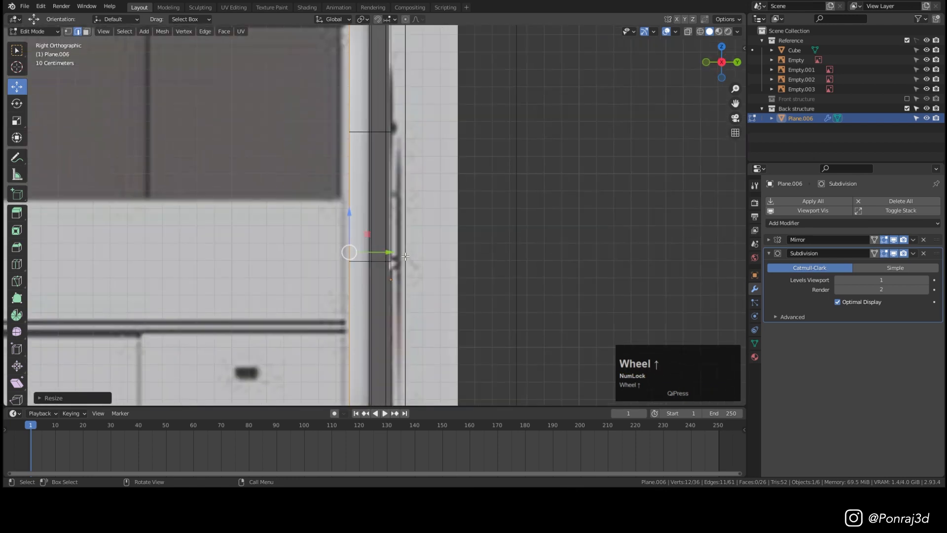
drag(394, 255, 383, 253)
scroll(383, 253, down, 4)
middle_drag(383, 253, 363, 247)
middle_drag(362, 247, 350, 244)
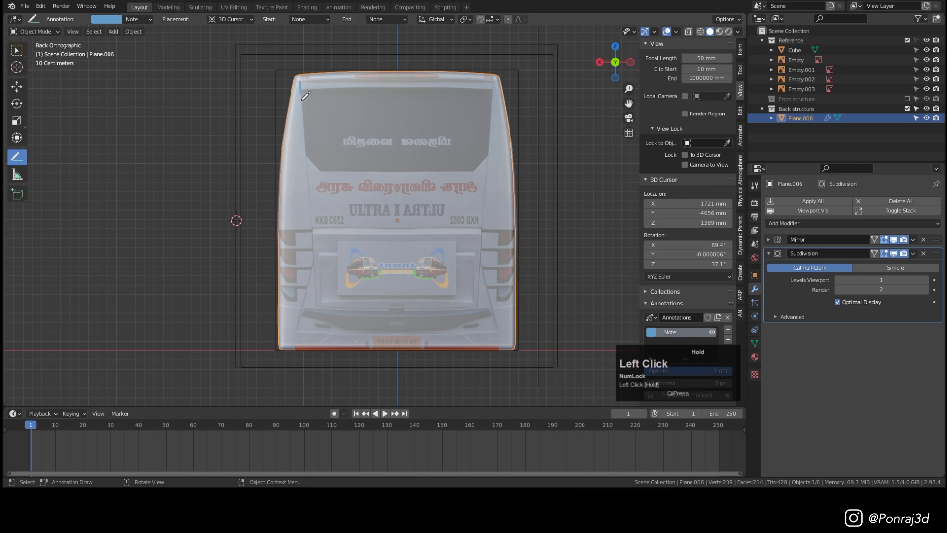
Annotate the outlines of the rear window recess and lower panels over the back reference, and remove the annotation layer.
drag(296, 75, 300, 82)
scroll(415, 197, up, 2)
mouse_move(417, 200)
shift+middle_down()
mouse_move(422, 214)
mouse_move(390, 167)
shift+middle_up()
scroll(390, 166, down, 2)
scroll(390, 157, up, 1)
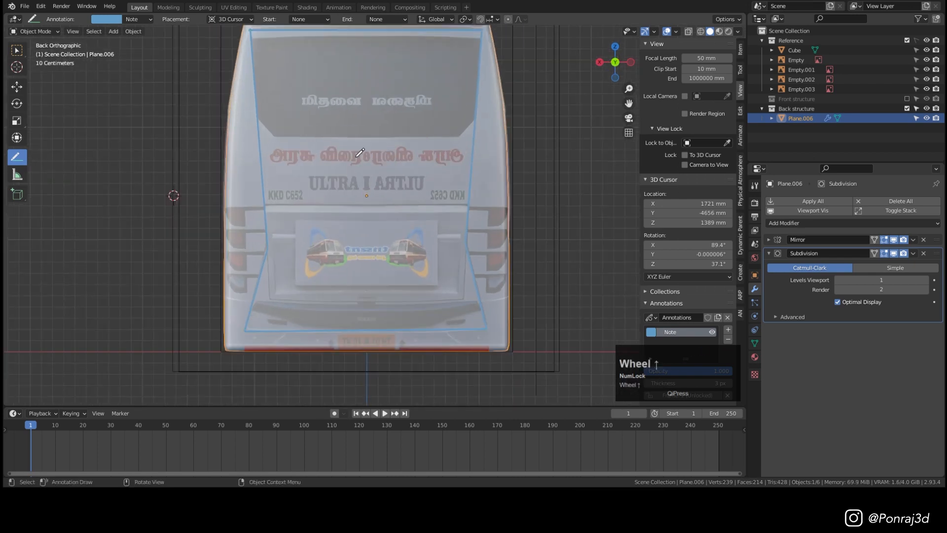
scroll(360, 153, up, 1)
key(ctrl+z)
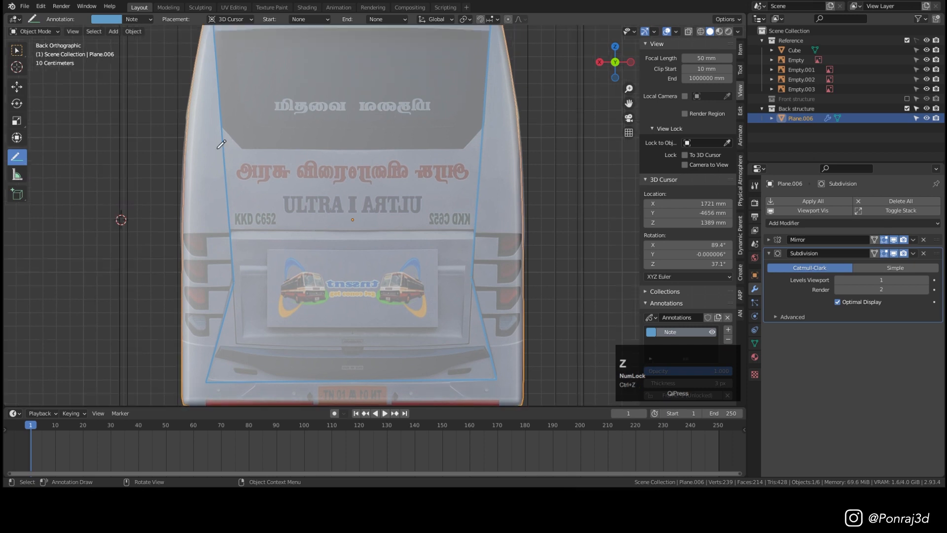
drag(224, 151, 321, 153)
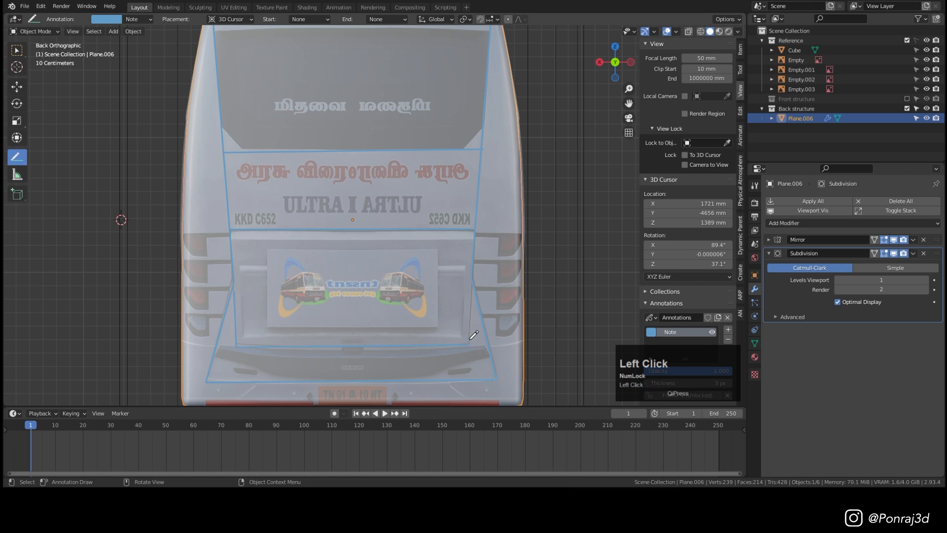
click(728, 339)
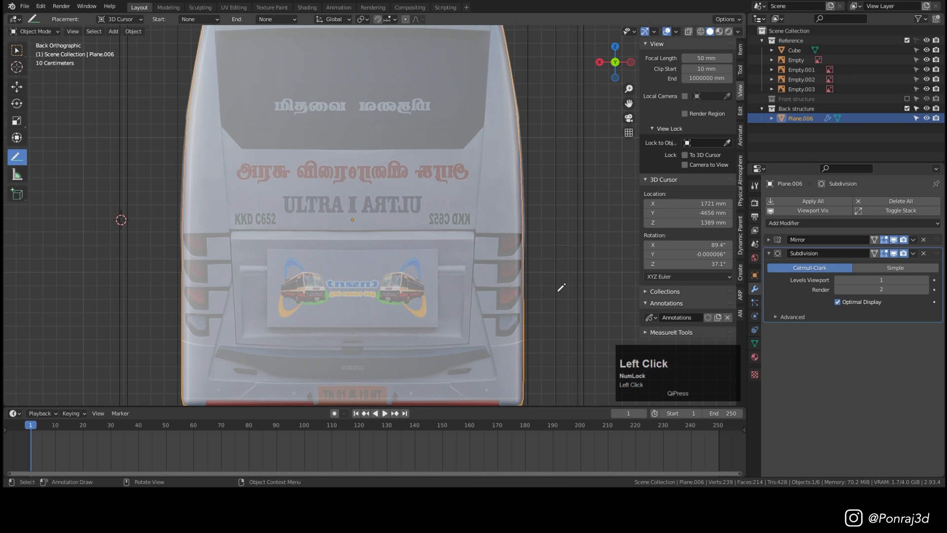
In Edit Mode, slide the inner vertex at rear-window height inward along its horizontal edge to the window frame's side line.
click(15, 87)
key(Tab)
shift+middle_drag(219, 112, 246, 171)
scroll(246, 171, up, 2)
drag(255, 186, 222, 162)
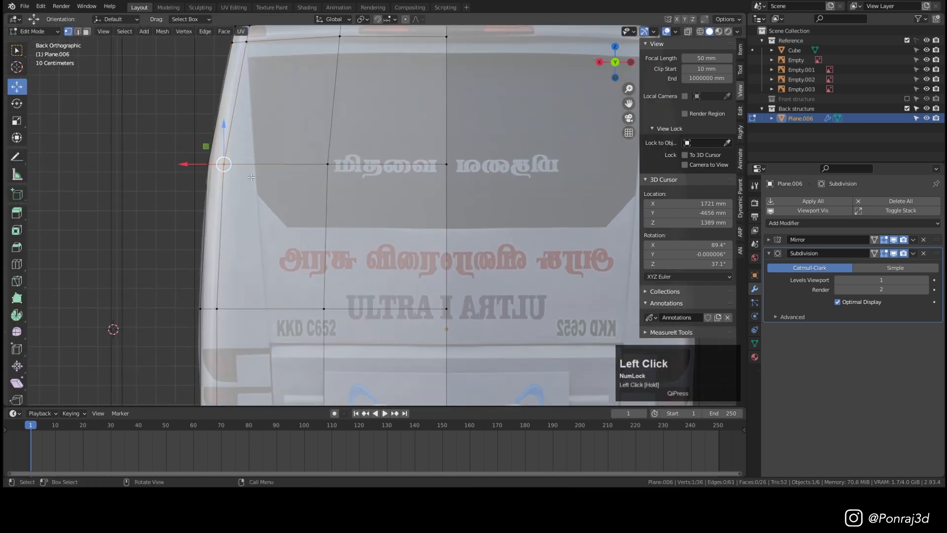
key(g)
key(g)
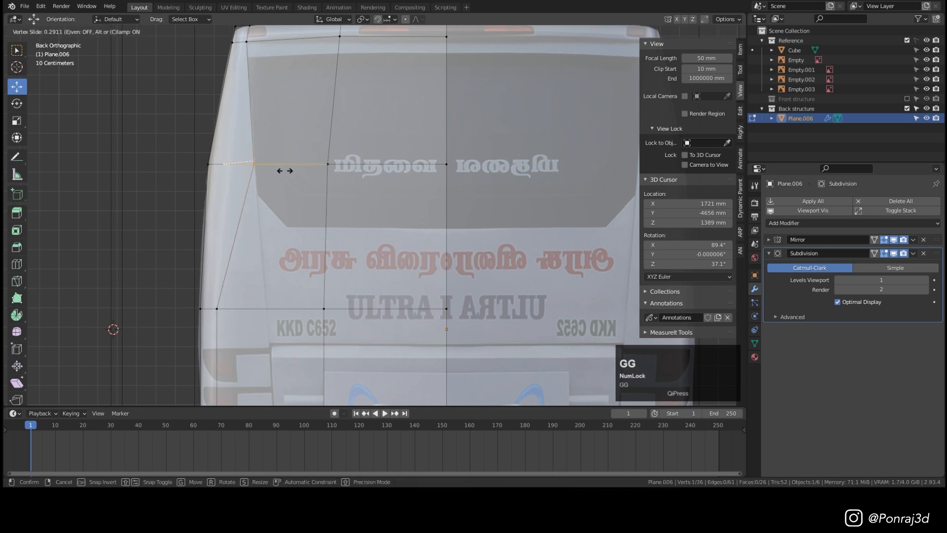
click(285, 170)
Slide the inner vertex level with the ULTRA lettering inward to the recess outline in the back reference.
shift+middle_drag(222, 302, 209, 184)
click(201, 180)
shift+middle_drag(253, 244, 247, 199)
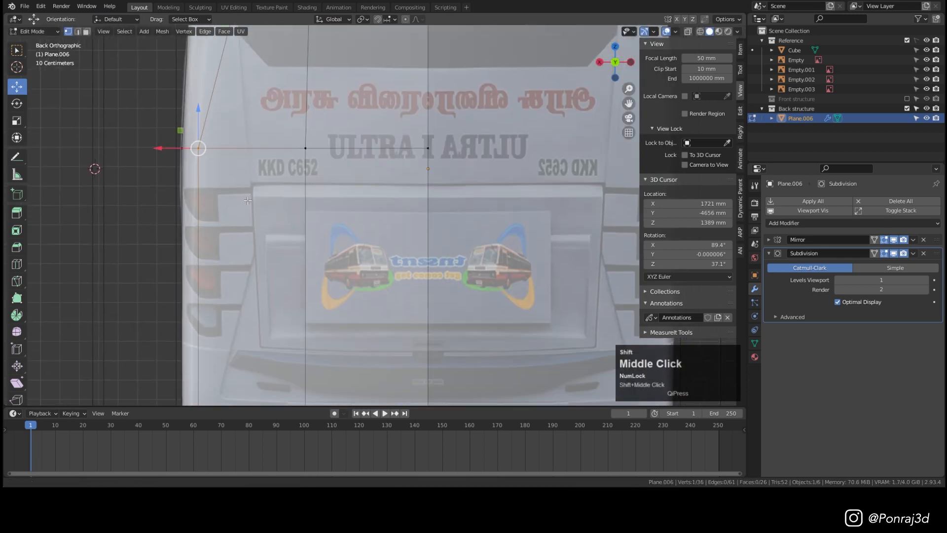
key(g)
key(g)
click(259, 196)
Slide the short inner edge at the lower border inward to the foot of the recess outline.
shift+middle_drag(201, 401, 192, 278)
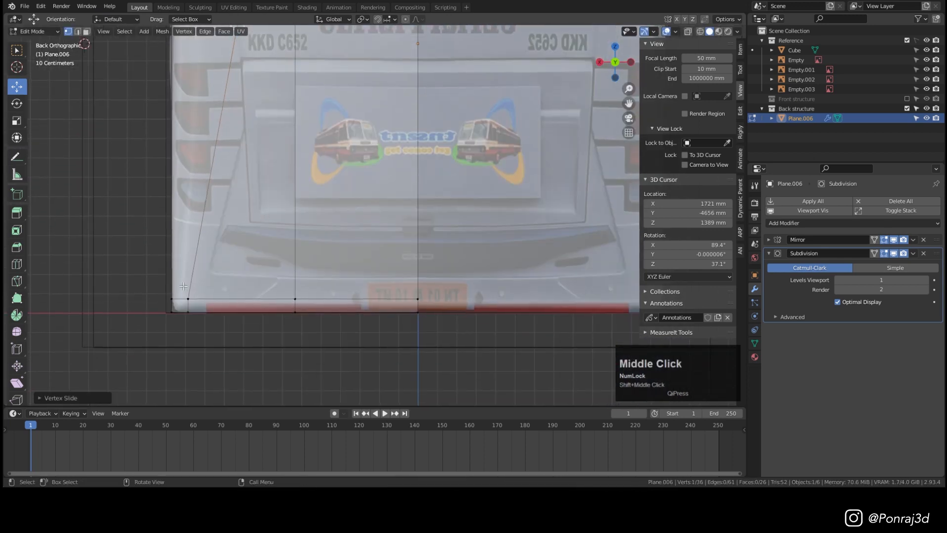
click(212, 299)
key(g)
key(g)
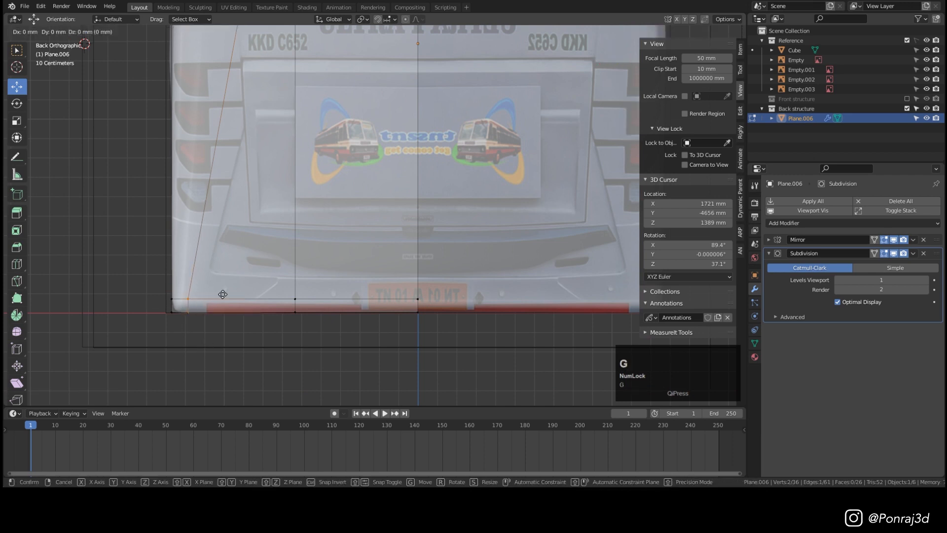
click(233, 293)
Add a horizontal loop cut across the lower rear panel at the height of the bus pictures.
shift+middle_drag(207, 301, 293, 275)
scroll(260, 269, up, 5)
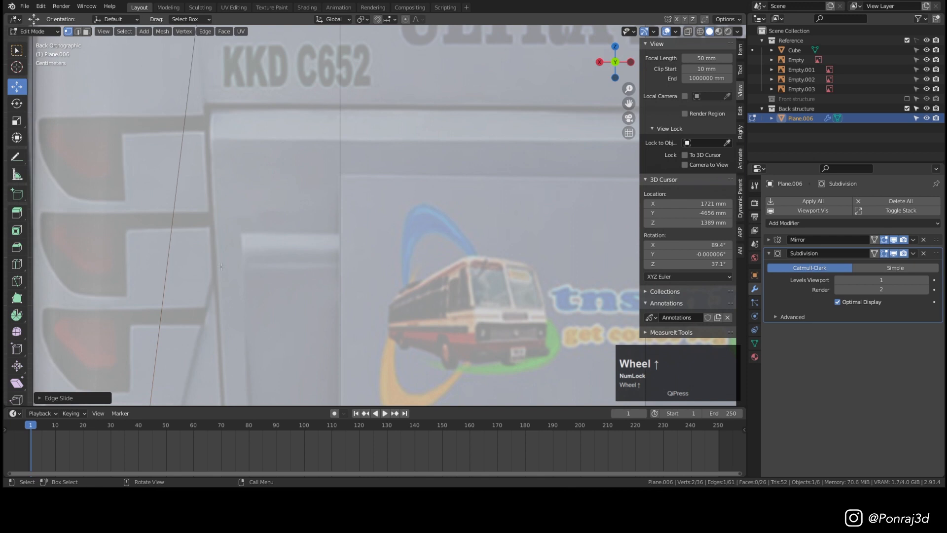
scroll(231, 287, down, 5)
key(ctrl+r)
click(197, 316)
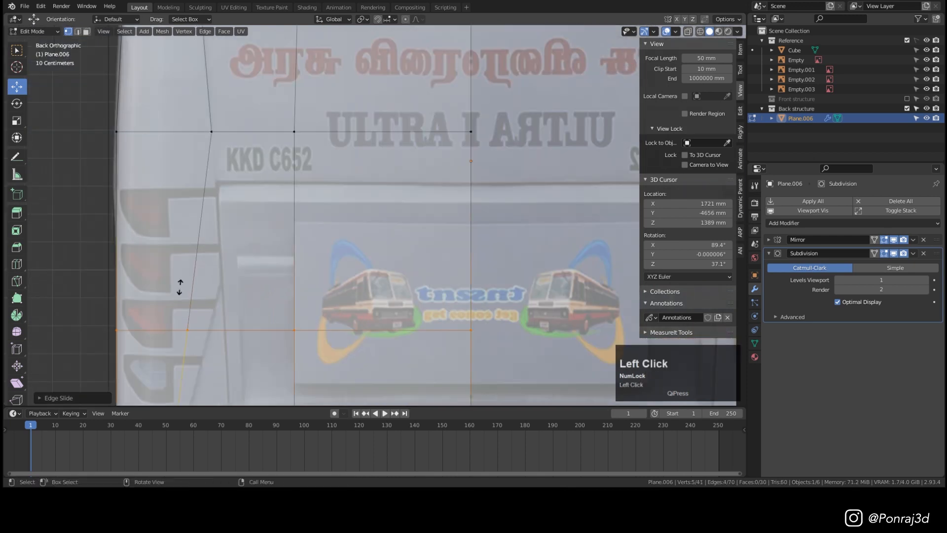
click(188, 239)
scroll(217, 242, down, 3)
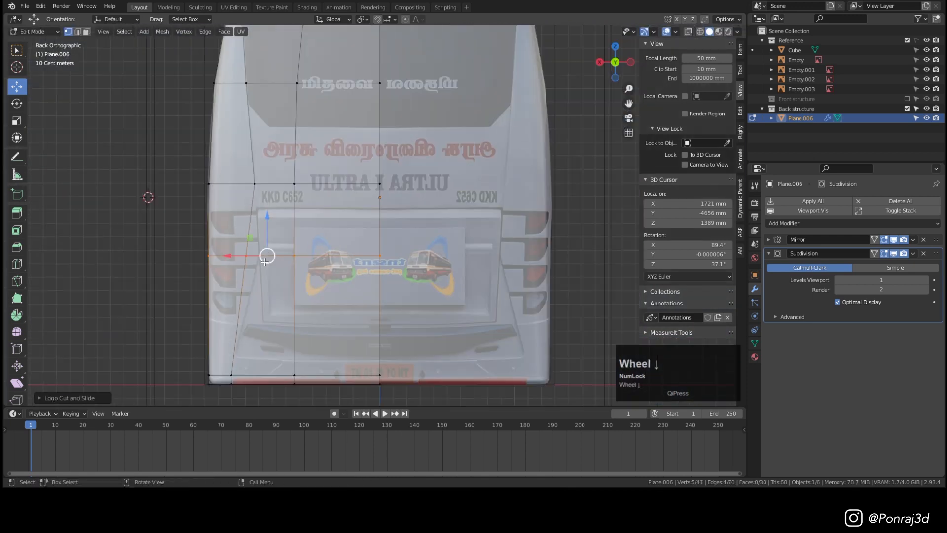
Slide the new loop's inner vertex inward to the corner of the recess outline beside the tail lights.
shift+middle_drag(217, 247, 217, 233)
scroll(219, 235, up, 3)
scroll(219, 235, up, 3)
click(238, 281)
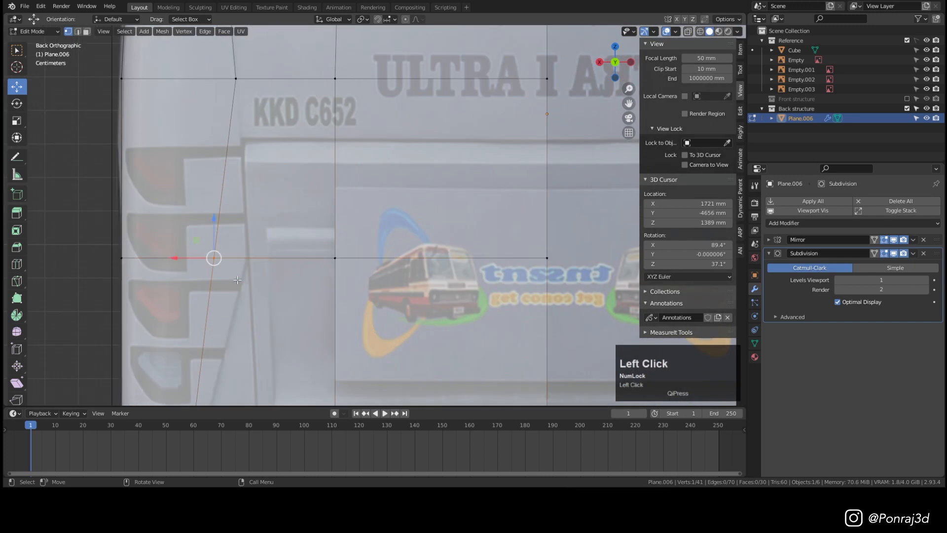
key(g)
key(g)
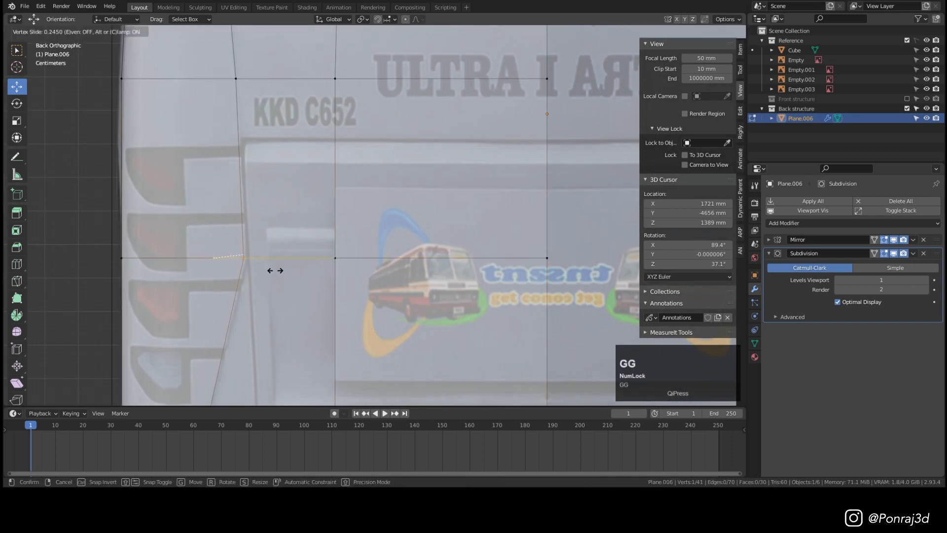
scroll(277, 269, down, 4)
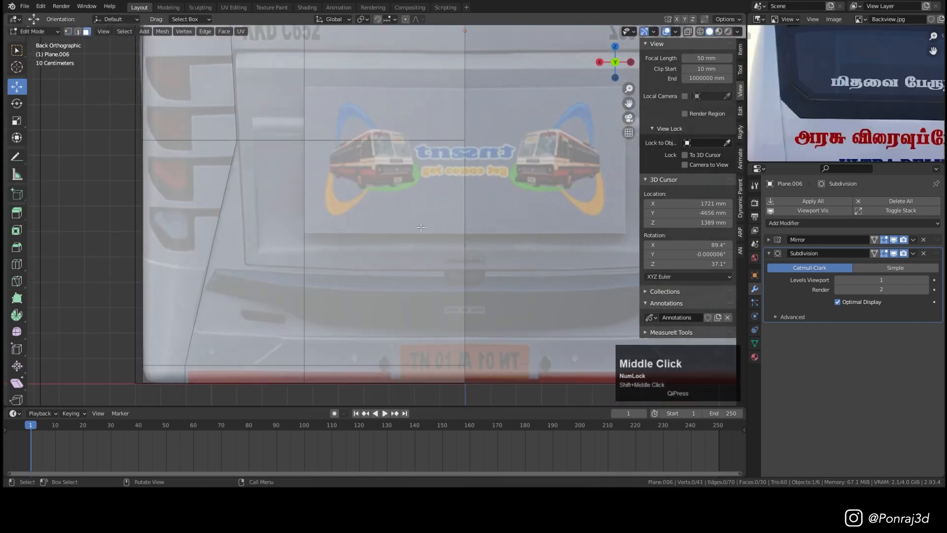
Add a horizontal loop cut just above the number plate, at a slide factor of about 0.758.
scroll(353, 280, up, 2)
key(ctrl+r)
click(476, 255)
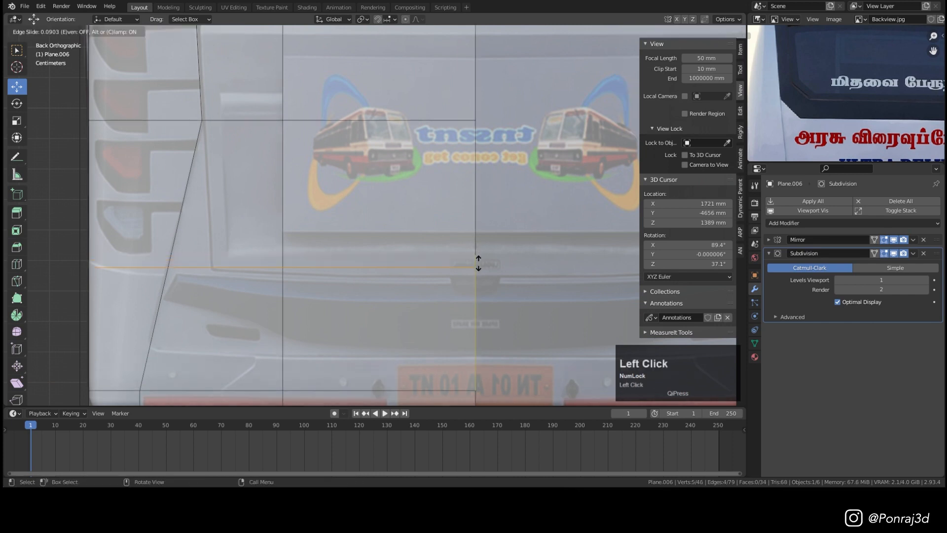
click(469, 347)
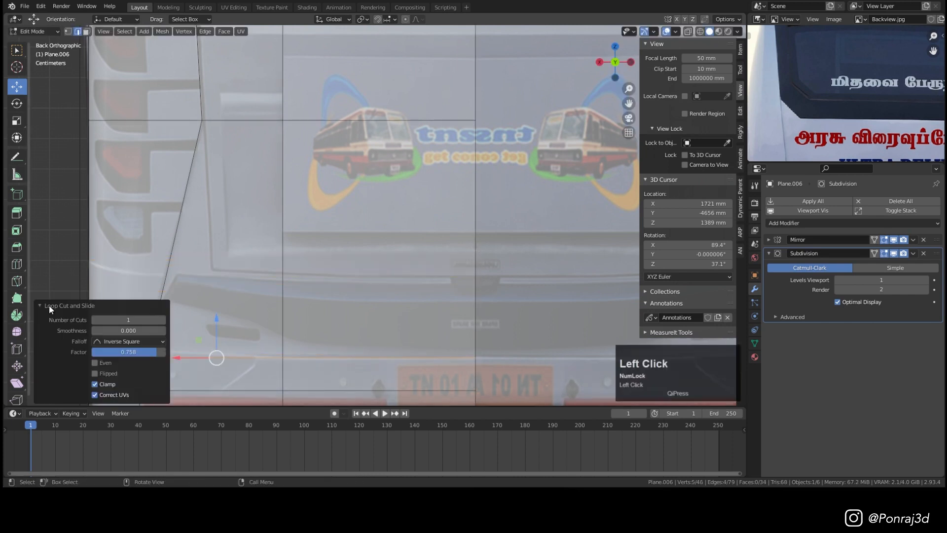
In face mode, select the eight inner faces from the loop above the number plate up to the roof edge.
key(3)
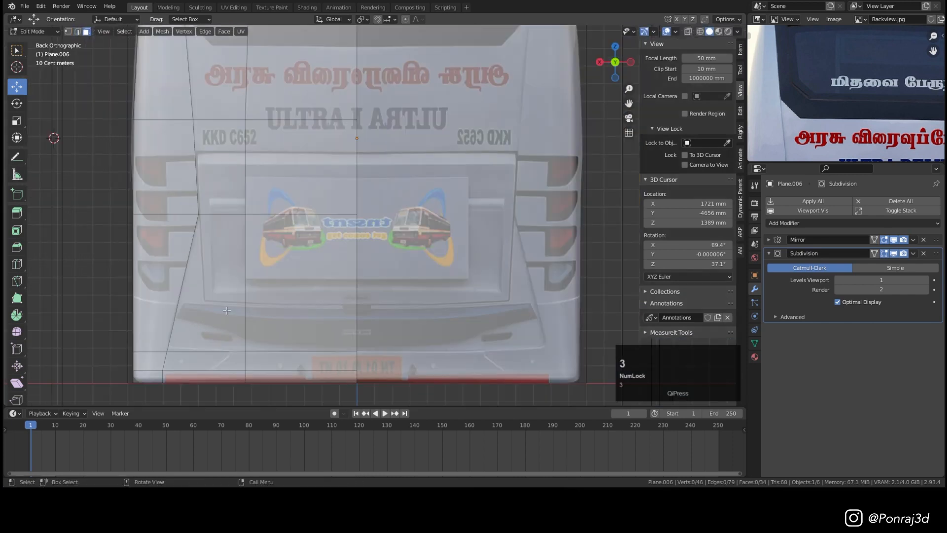
click(226, 311)
shift+click(290, 276)
shift+middle_drag(301, 192, 322, 321)
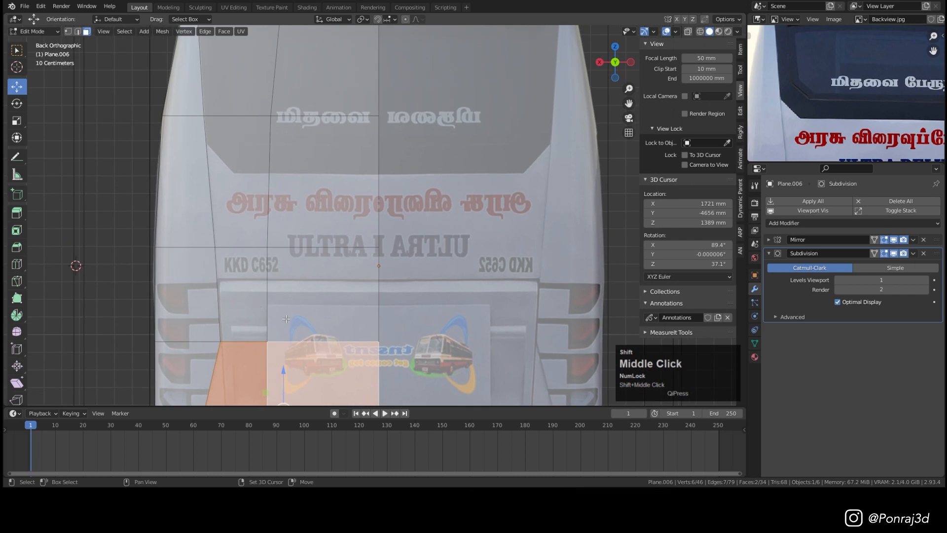
shift+click(252, 298)
shift+click(293, 296)
shift+click(306, 202)
shift+click(247, 192)
middle_drag(267, 198, 313, 242)
shift+middle_drag(313, 242, 342, 336)
shift+click(277, 217)
shift+click(385, 210)
scroll(385, 210, down, 2)
Examine the selected faces against the back reference around the recess outline, bumper and tail lights.
middle_drag(385, 211, 388, 219)
key(ctrl+KP_1)
scroll(385, 259, up, 3)
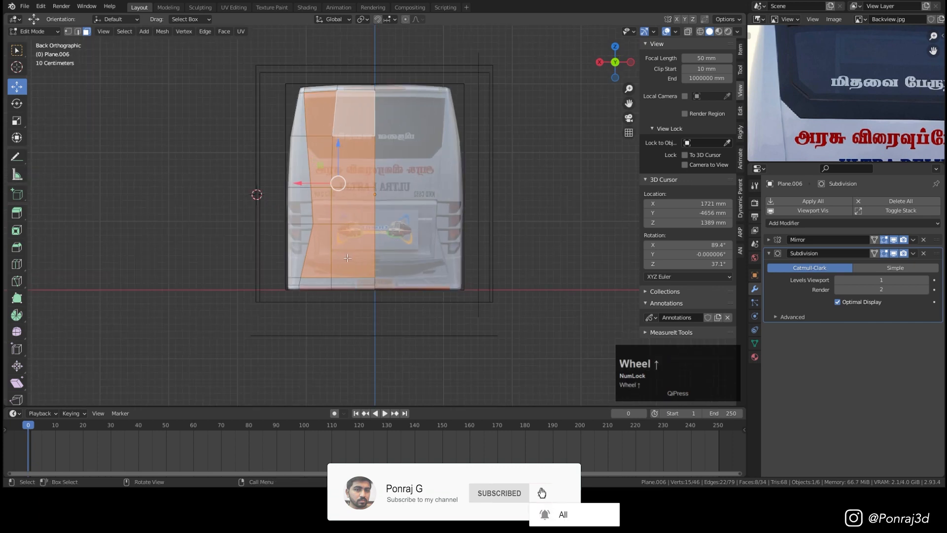
key(z)
click(356, 257)
scroll(290, 213, up, 2)
key(z)
click(359, 213)
shift+middle_drag(363, 214, 339, 257)
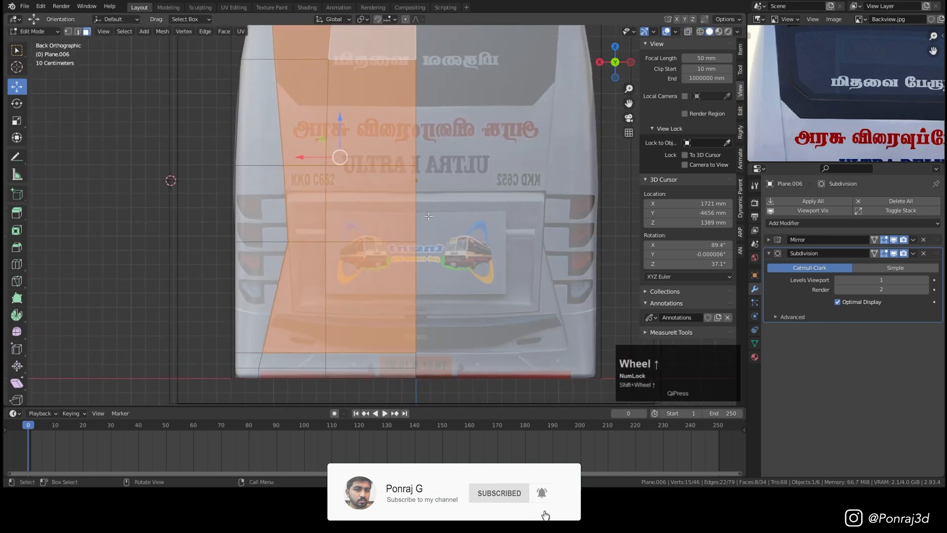
scroll(503, 170, up, 4)
shift+middle_drag(576, 341, 525, 114)
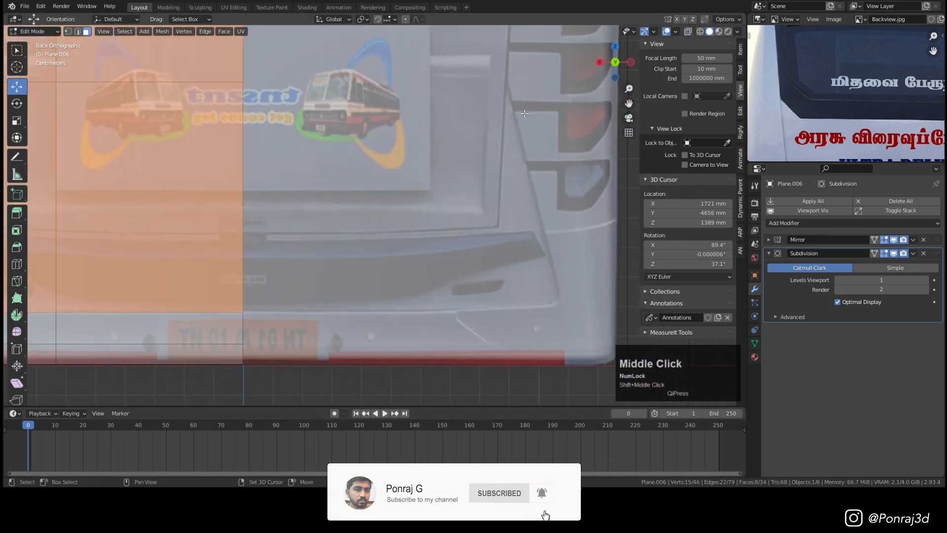
scroll(494, 249, down, 3)
scroll(406, 223, up, 2)
shift+middle_drag(405, 223, 450, 314)
scroll(450, 314, down, 2)
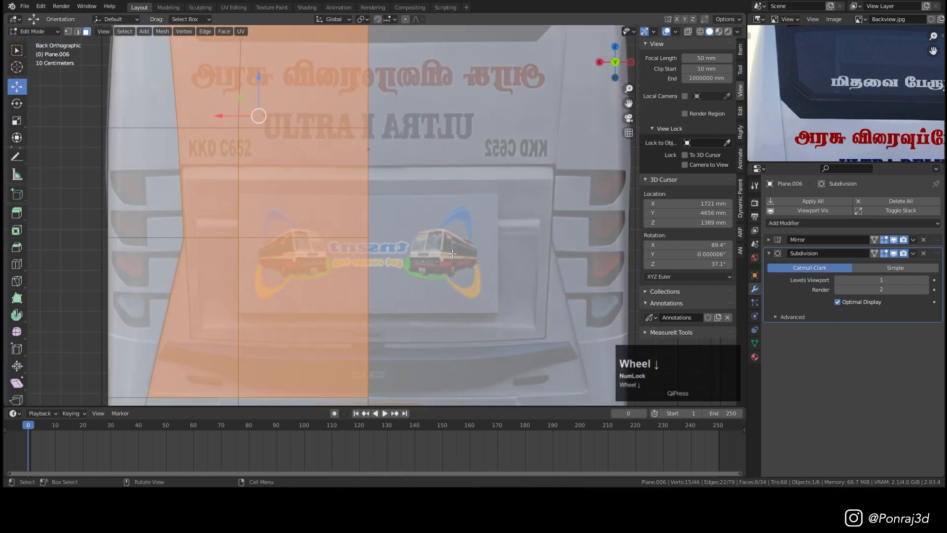
Inset the selected faces by 13.18 mm with Boundary turned off so the centre line stays open.
middle_drag(412, 191, 434, 197)
scroll(444, 188, down, 2)
scroll(490, 148, up, 3)
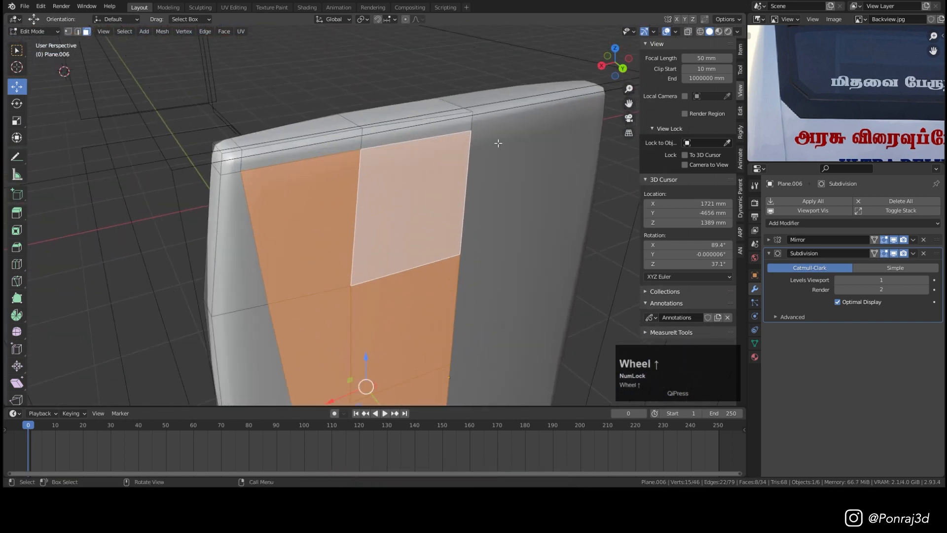
key(i)
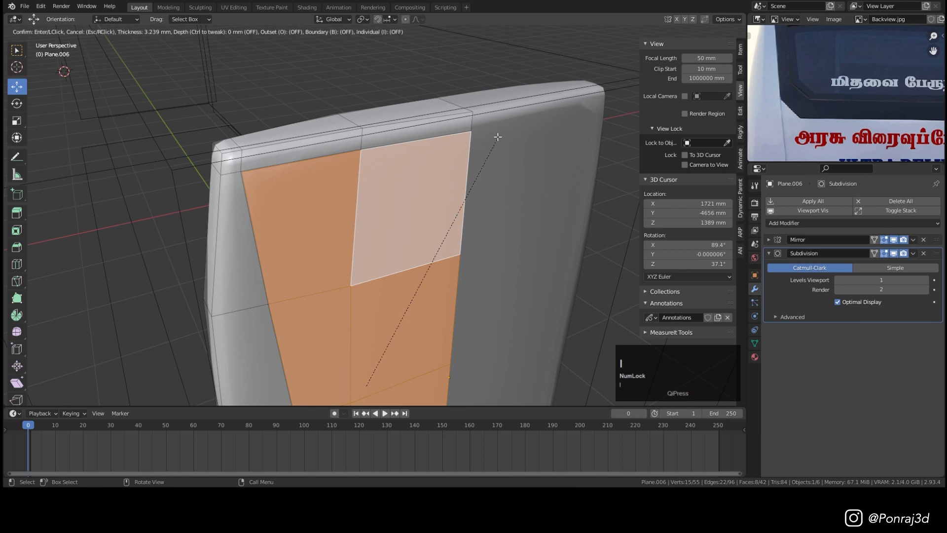
click(495, 136)
scroll(427, 213, down, 2)
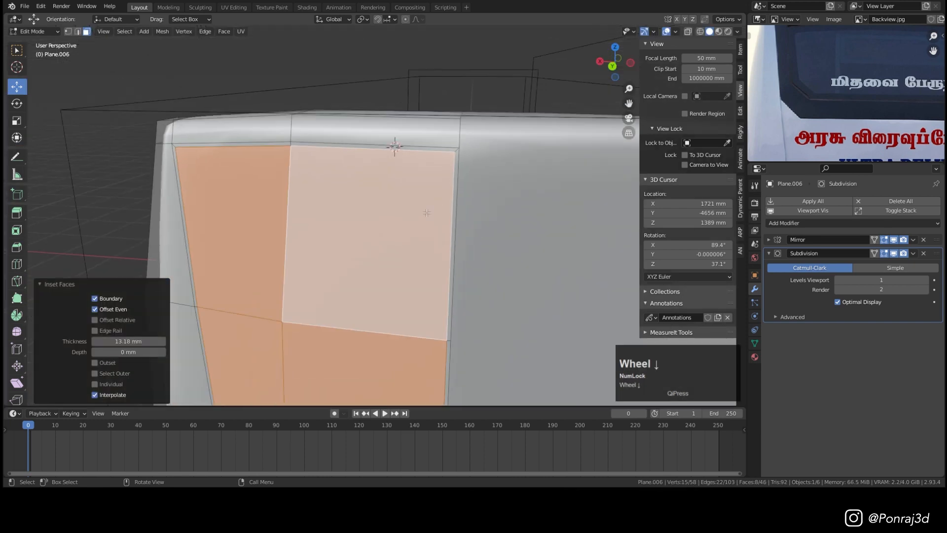
click(95, 299)
middle_drag(519, 169, 433, 253)
scroll(398, 144, down, 3)
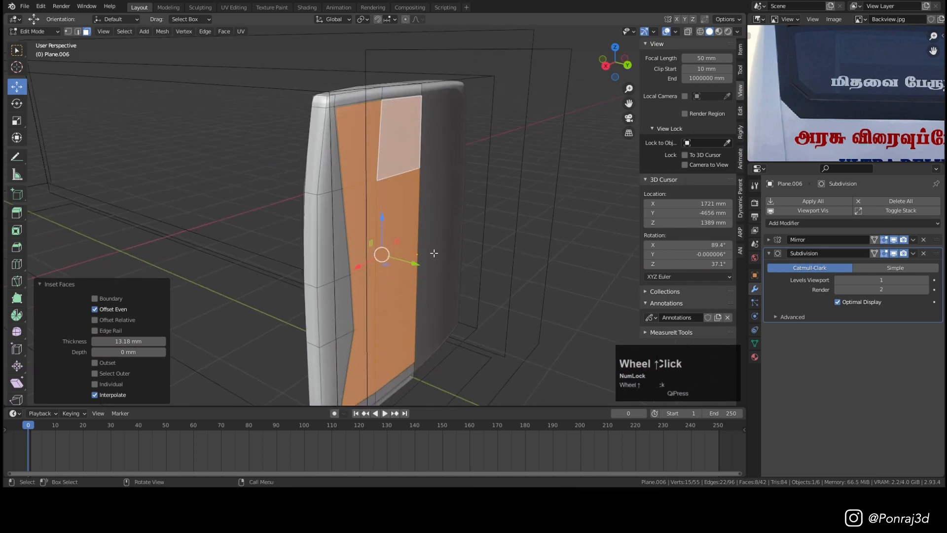
Extrude the inset faces about -50.6 mm along Y to form the rear recess.
scroll(434, 252, up, 5)
key(e)
key(y)
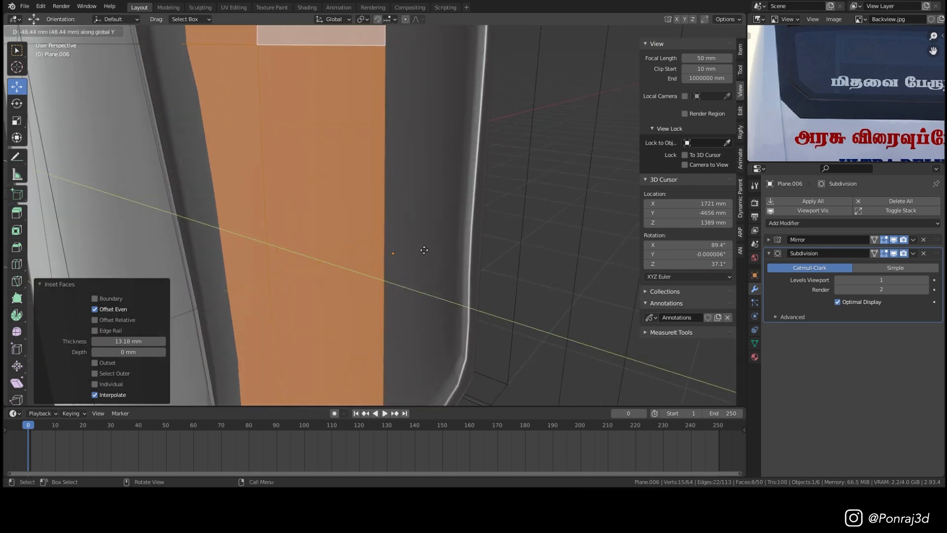
click(424, 251)
scroll(430, 244, down, 4)
Scale the recessed faces along Y to flatten their curvature and adjust their depth along Y.
key(s)
key(y)
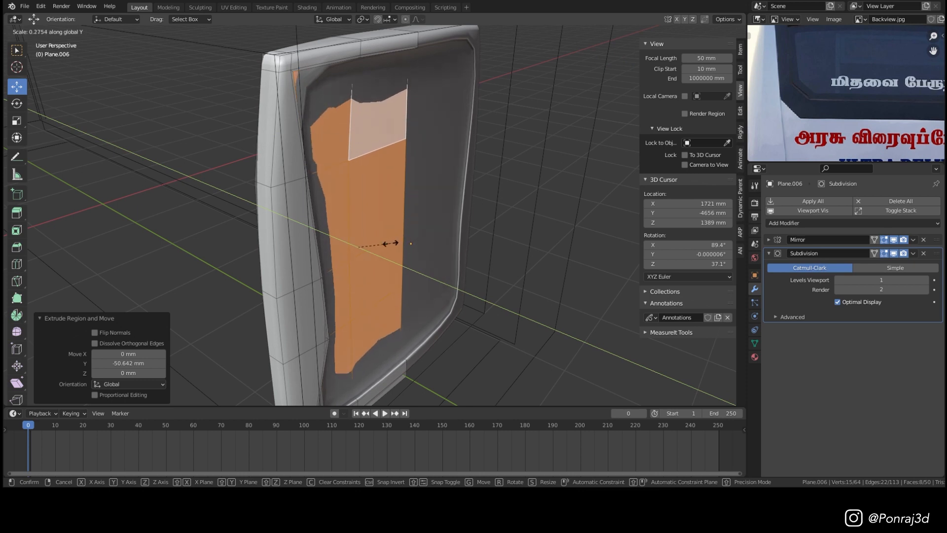
click(406, 241)
mouse_move(359, 245)
middle_down()
mouse_move(451, 188)
mouse_move(504, 371)
mouse_move(361, 240)
mouse_move(361, 249)
middle_up()
drag(360, 250, 390, 256)
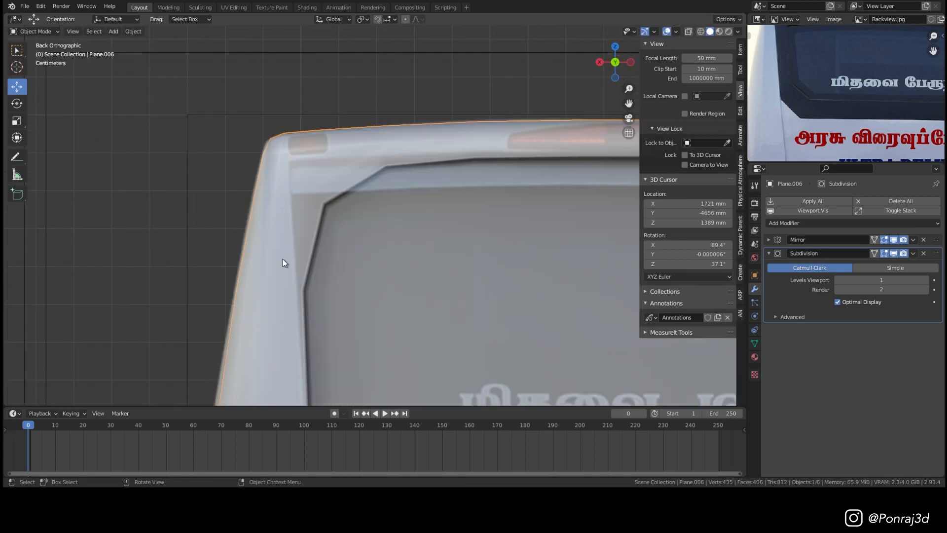
Add a horizontal edge loop just below the recess's upper edge to tighten its subdivided upper corners.
click(283, 259)
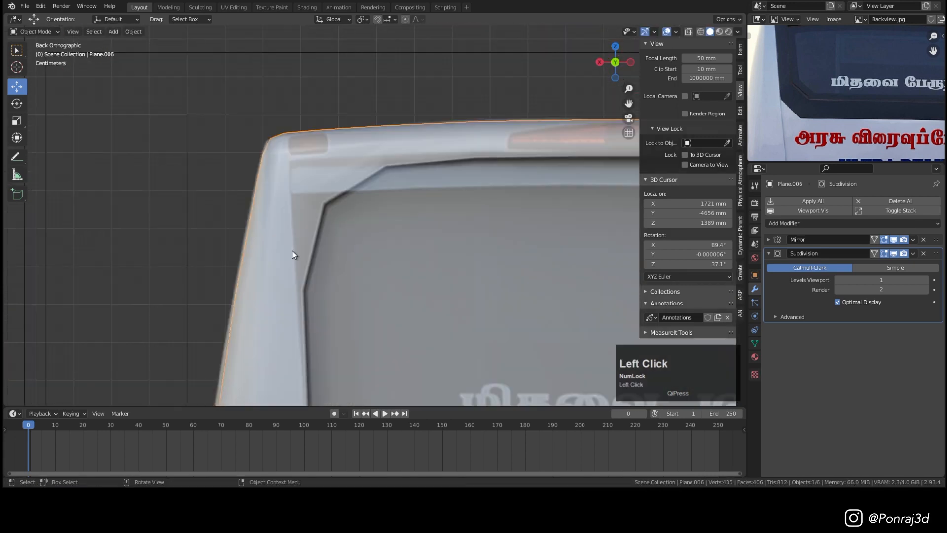
key(Tab)
key(ctrl+r)
click(297, 281)
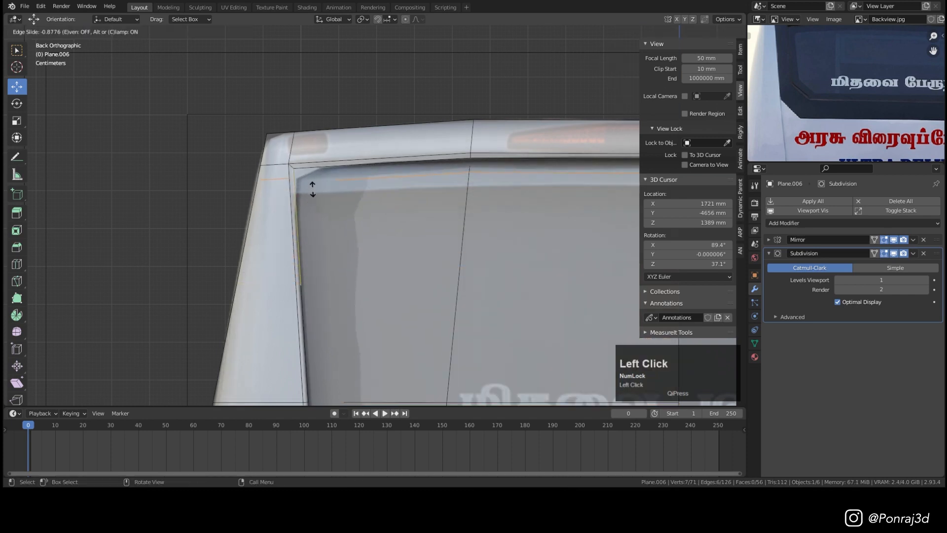
click(313, 200)
key(Tab)
scroll(346, 205, down, 2)
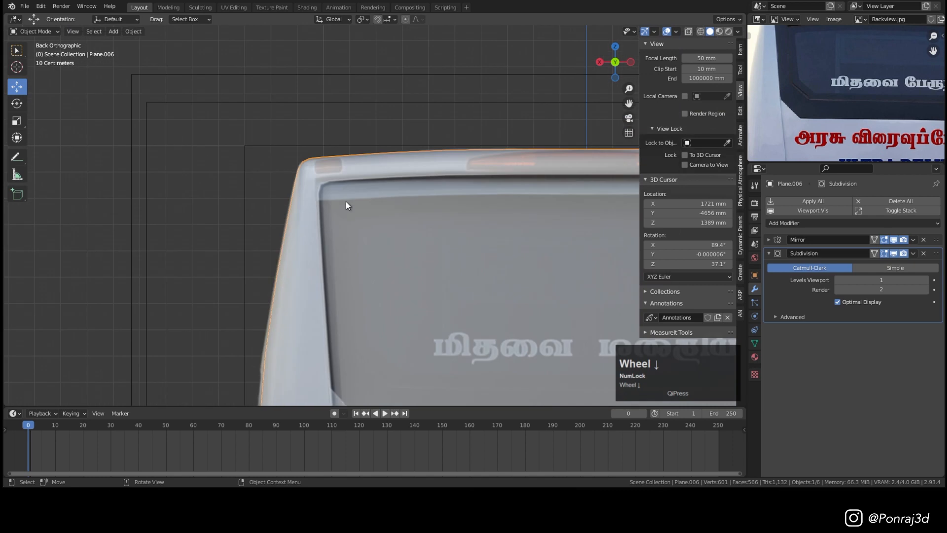
middle_drag(353, 211, 388, 233)
scroll(330, 203, down, 8)
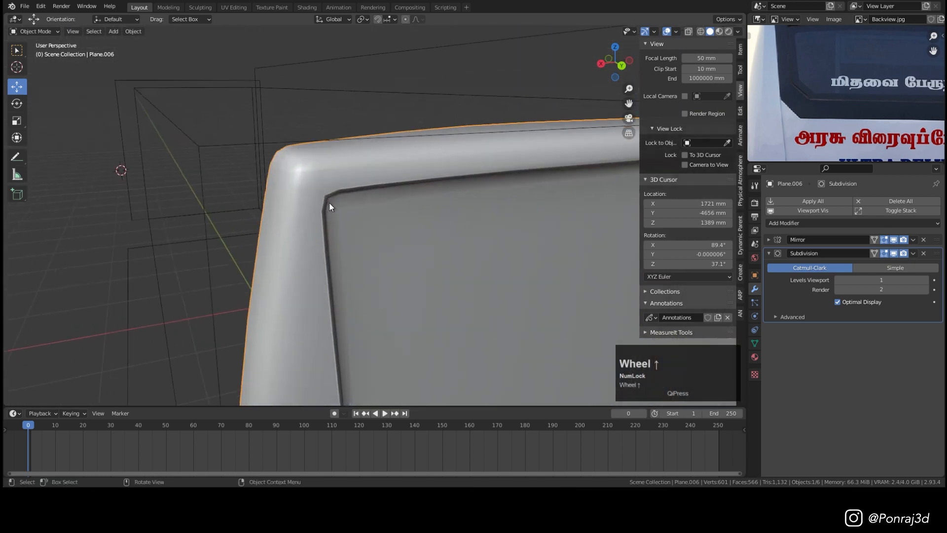
middle_drag(384, 309, 354, 262)
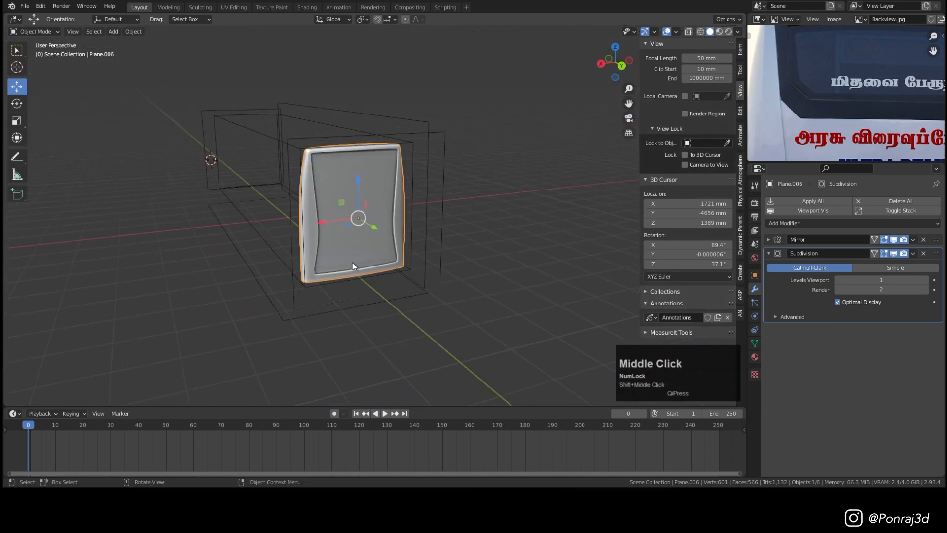
Add a horizontal edge loop across the lower recess, aligned with the reference panel's lower edge above the bumper.
key(ctrl+KP_1)
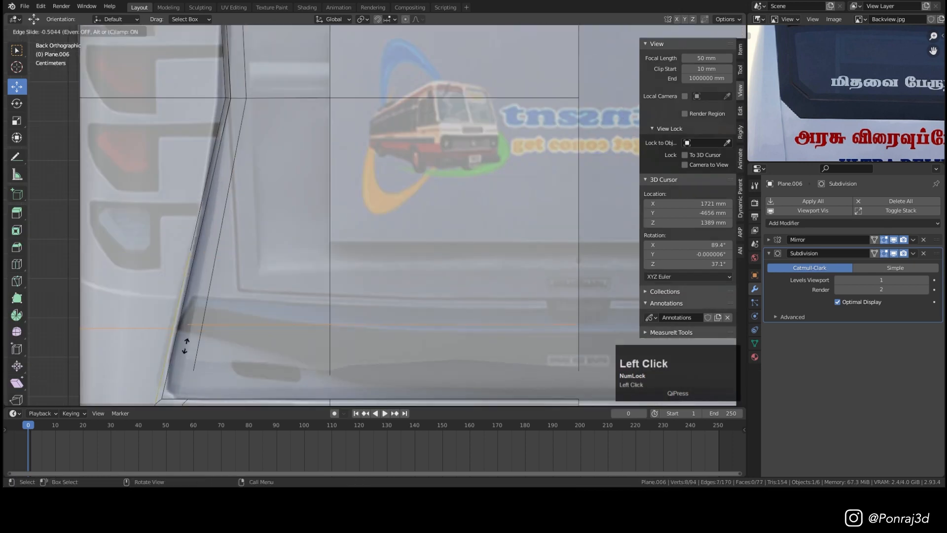
scroll(185, 314, down, 4)
click(40, 306)
key(z)
scroll(252, 159, up, 4)
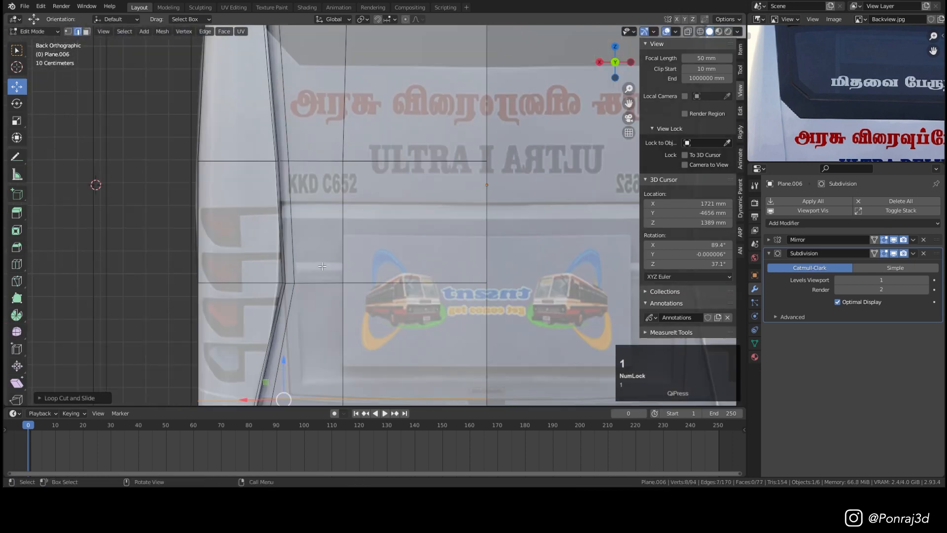
middle_drag(316, 222, 375, 237)
scroll(375, 237, down, 6)
key(Tab)
middle_drag(444, 220, 413, 220)
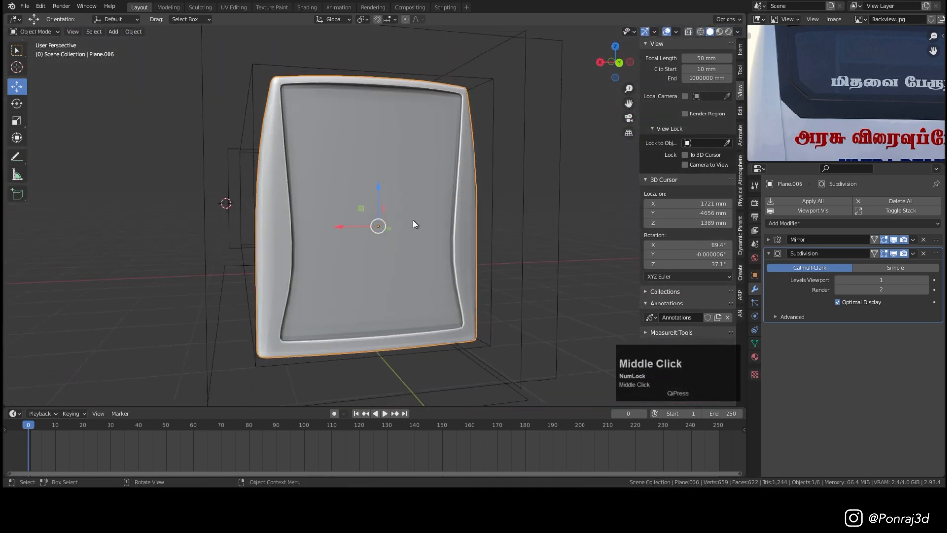
Add a horizontal edge loop along the reference panel's upper edge, just below the KKD C652 lettering.
key(ctrl+KP_1)
scroll(395, 230, up, 3)
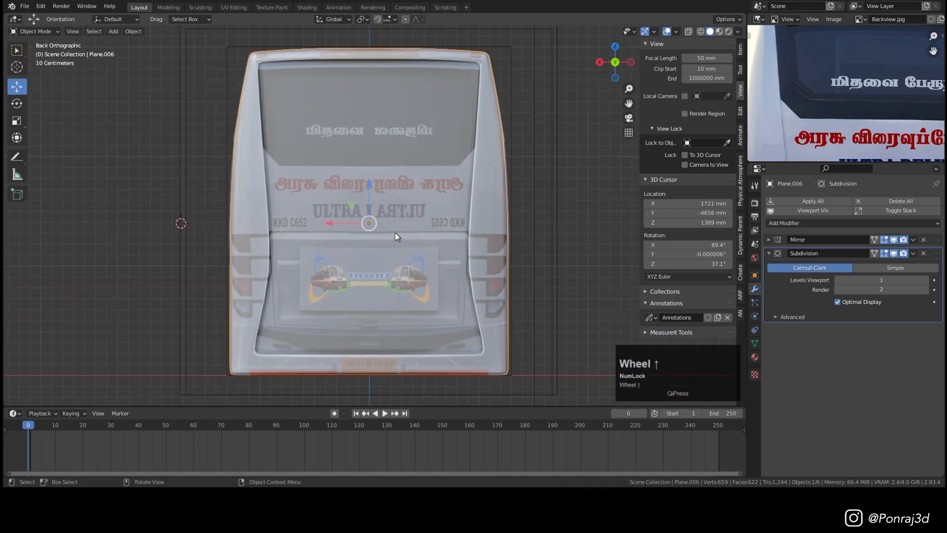
key(Tab)
shift+middle_click(483, 221)
scroll(340, 200, up, 2)
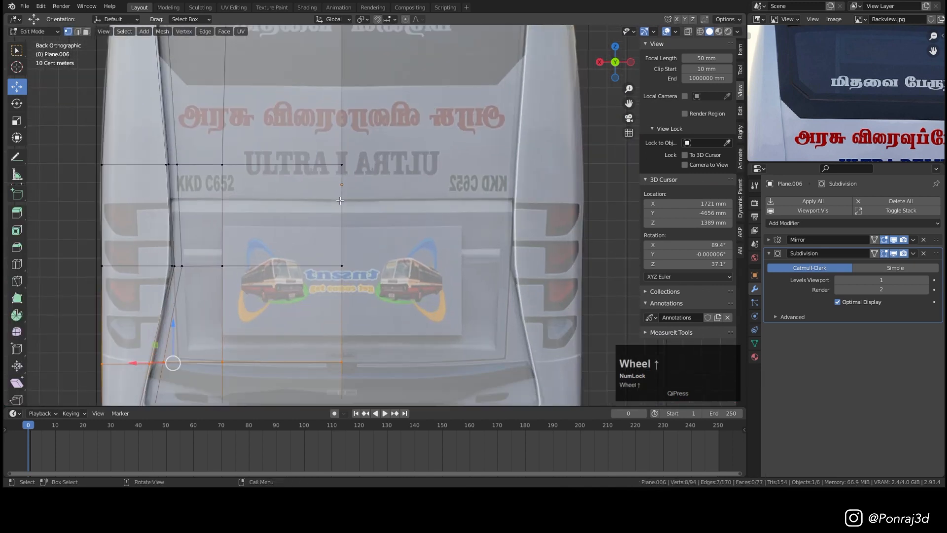
key(ctrl+r)
click(348, 204)
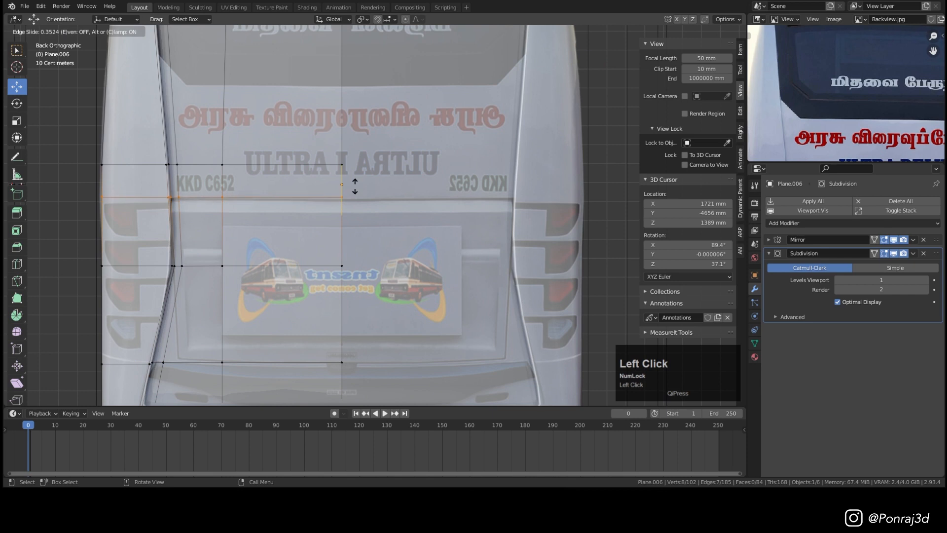
click(355, 189)
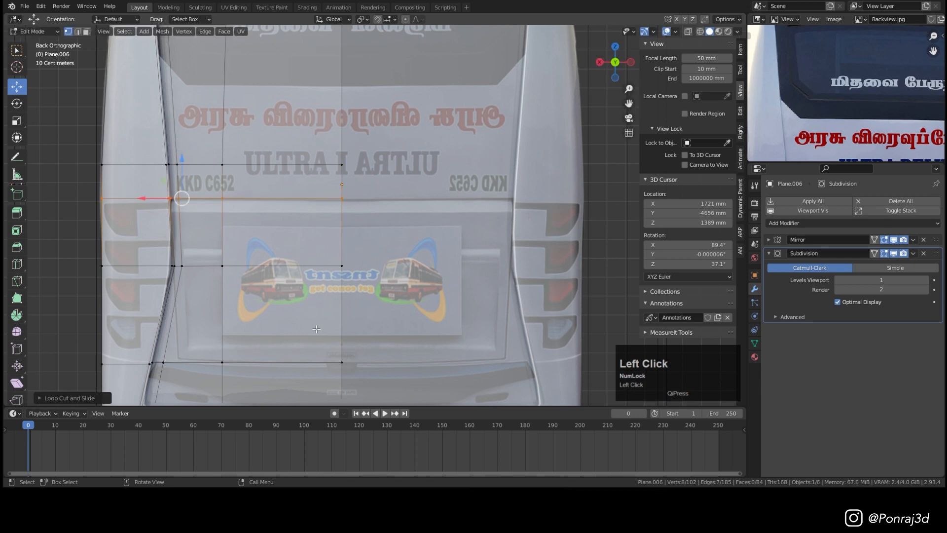
Slide the inner vertex of the lower edge loop onto the reference panel's lower outer corner.
shift+middle_drag(317, 329, 296, 267)
scroll(335, 278, up, 3)
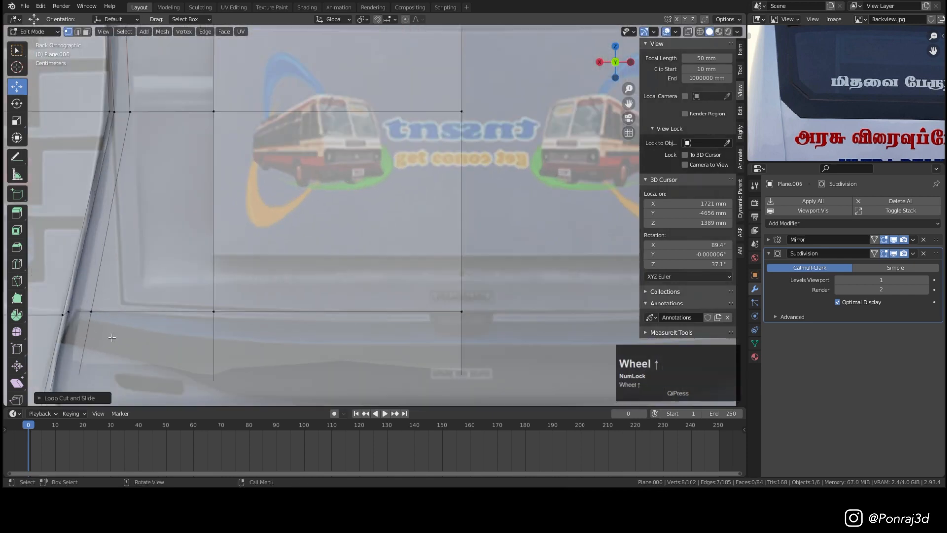
click(92, 312)
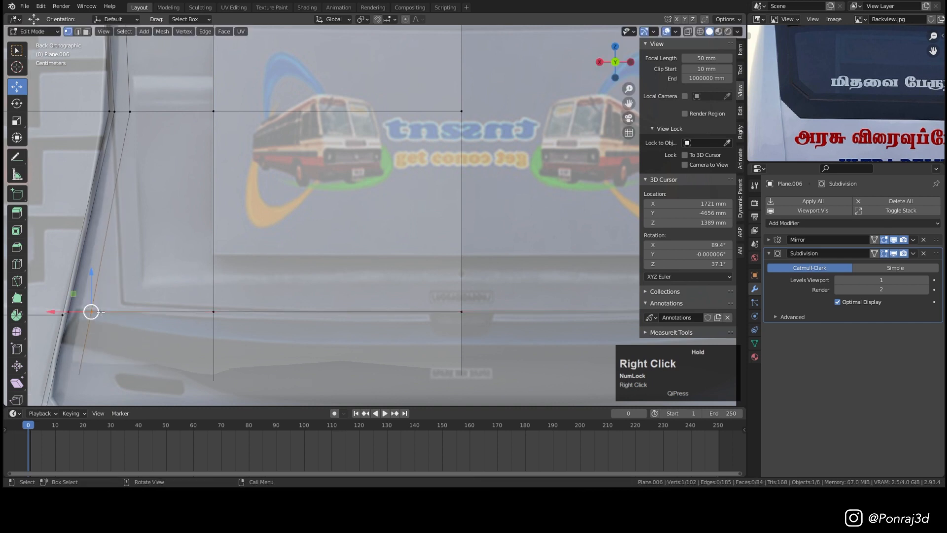
key(g)
key(g)
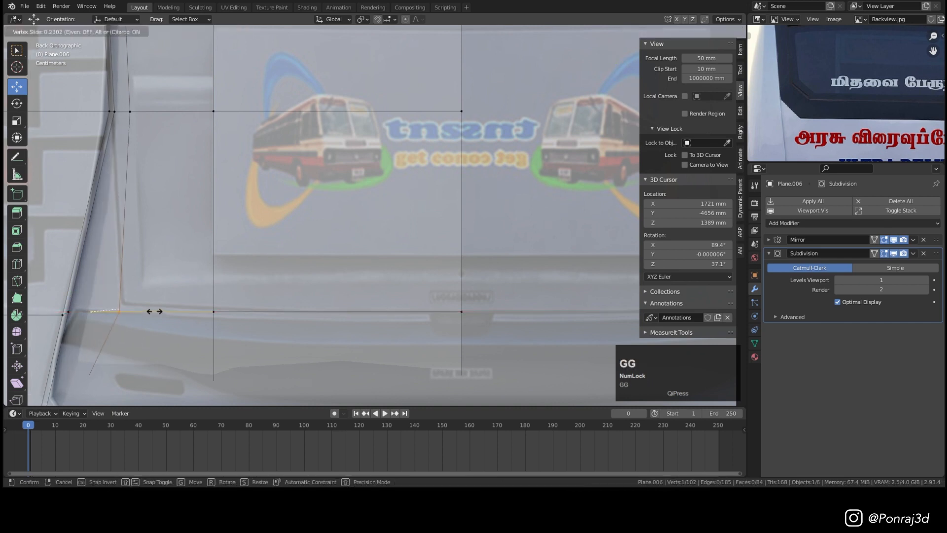
click(154, 312)
key(g)
key(g)
click(154, 305)
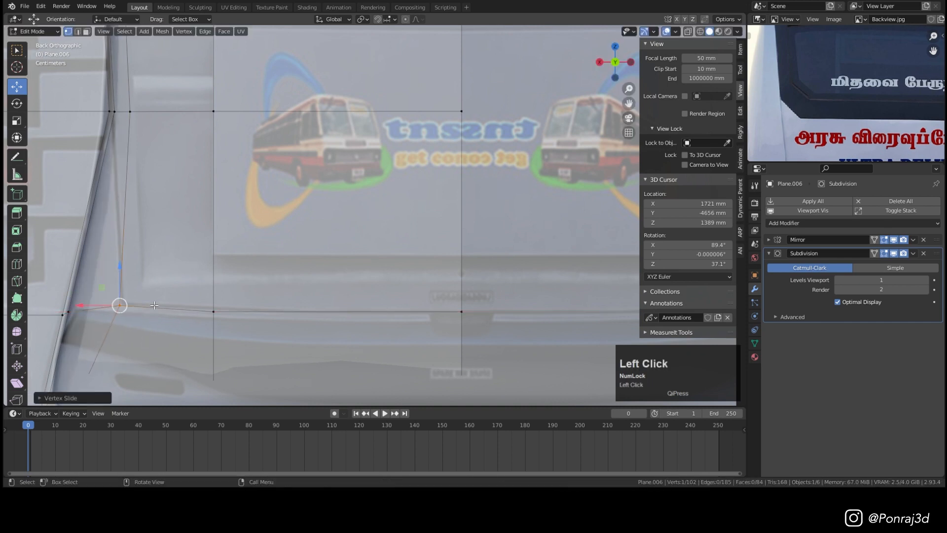
Slide the vertices higher up the panel's outer side along their edges to follow the reference outline.
shift+middle_drag(179, 208, 177, 358)
scroll(178, 358, up, 1)
click(123, 243)
key(g)
key(g)
click(151, 243)
key(g)
key(g)
click(148, 82)
Delete the four faces covering the half of the lower rear panel to open a hole there.
middle_drag(148, 81, 225, 156)
key(3)
click(230, 158)
shift+click(299, 141)
shift+click(324, 226)
key(ctrl+KP_1)
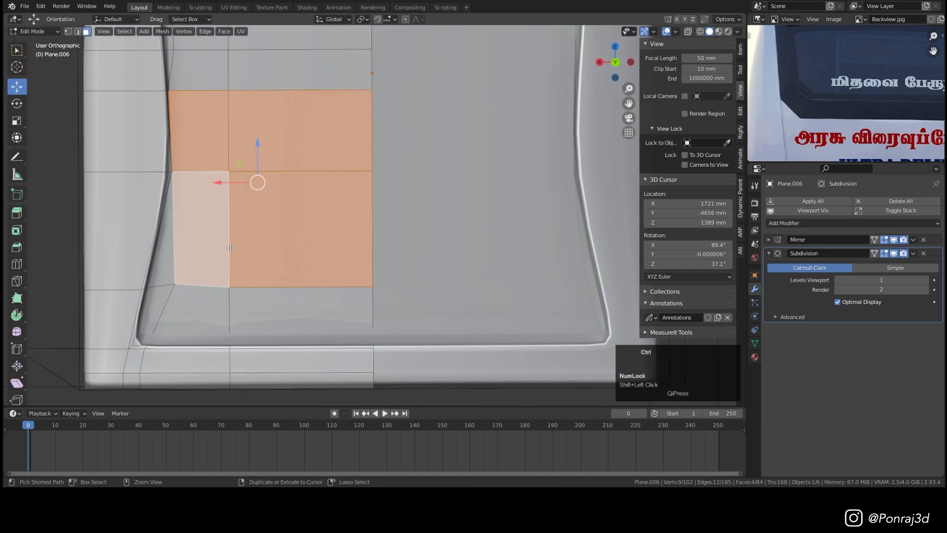
scroll(236, 242, up, 2)
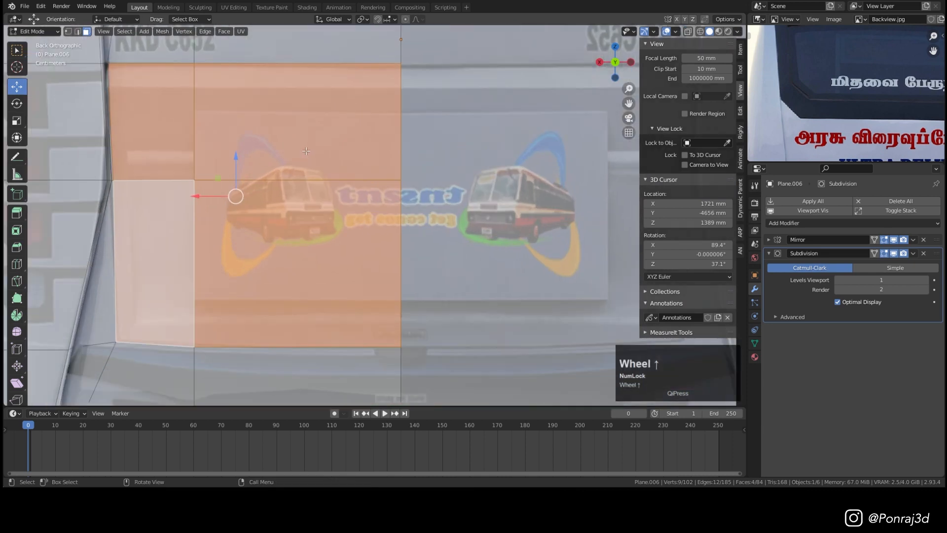
scroll(315, 174, down, 3)
key(x)
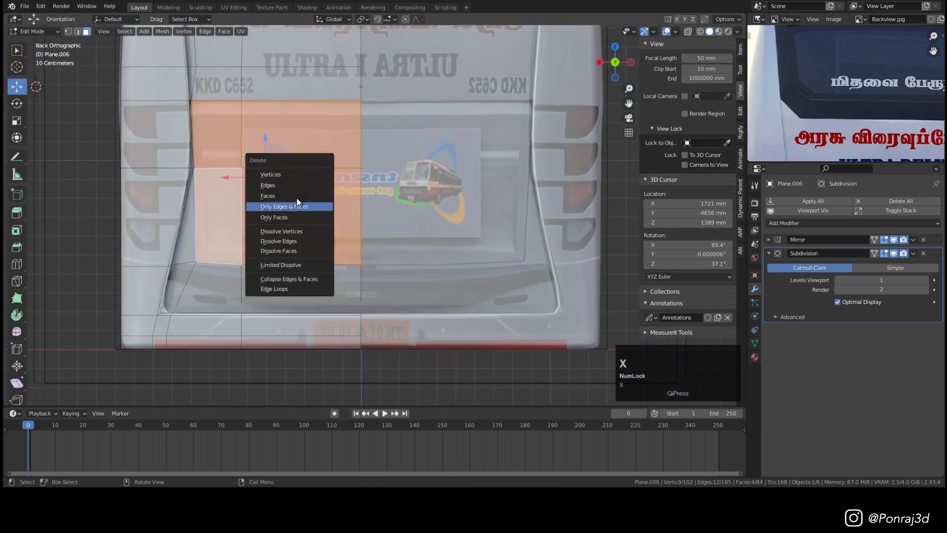
click(303, 195)
middle_drag(306, 163, 326, 168)
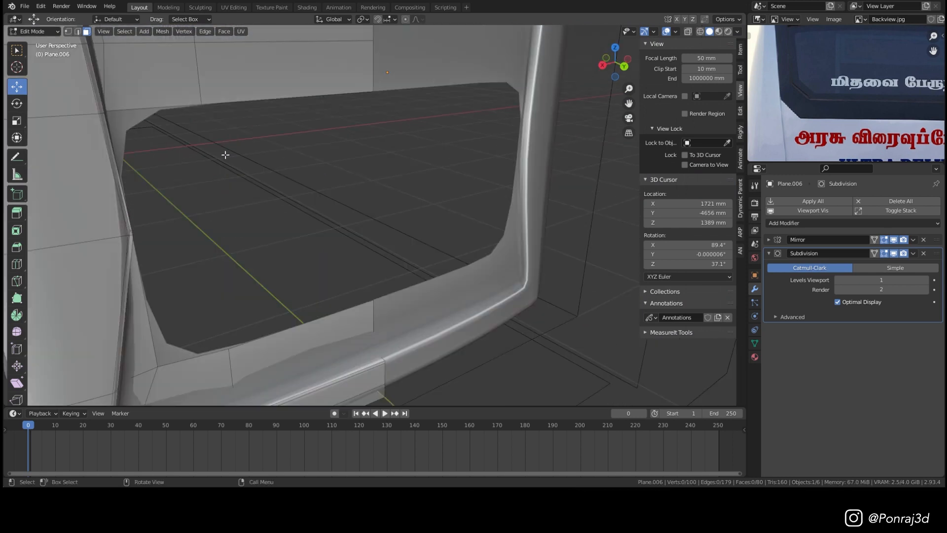
key(Tab)
key(Tab)
Add two edge loops close to the opening's upper and lower borders to sharpen its outer corners.
ctrl+middle_drag(186, 143, 266, 206)
key(ctrl+r)
click(252, 213)
click(212, 221)
key(ctrl+r)
click(182, 268)
click(193, 230)
ctrl+middle_drag(193, 229, 300, 245)
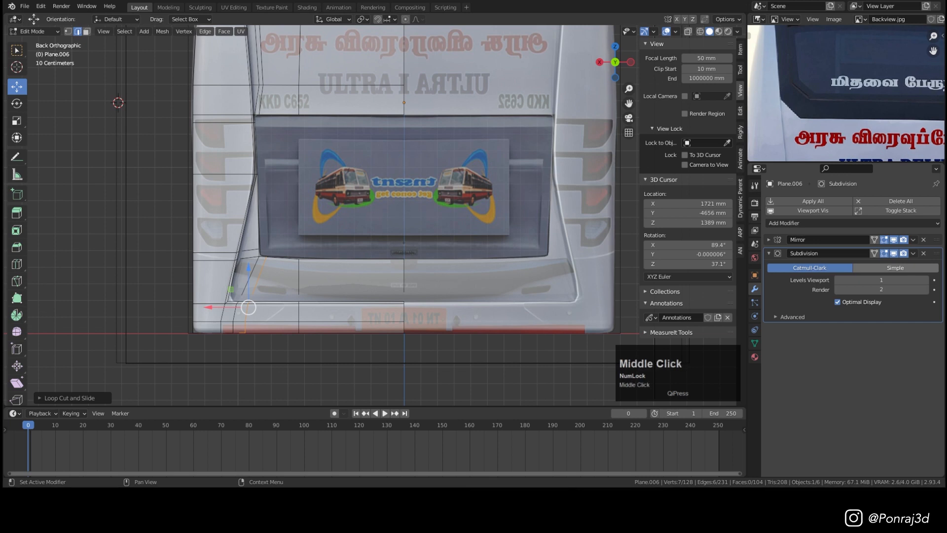
scroll(300, 244, down, 2)
key(Tab)
key(ctrl+KP_1)
scroll(391, 208, up, 5)
key(Tab)
Select the opening's border edges and snap the 3D cursor to the selection.
middle_drag(414, 203, 523, 226)
key(1)
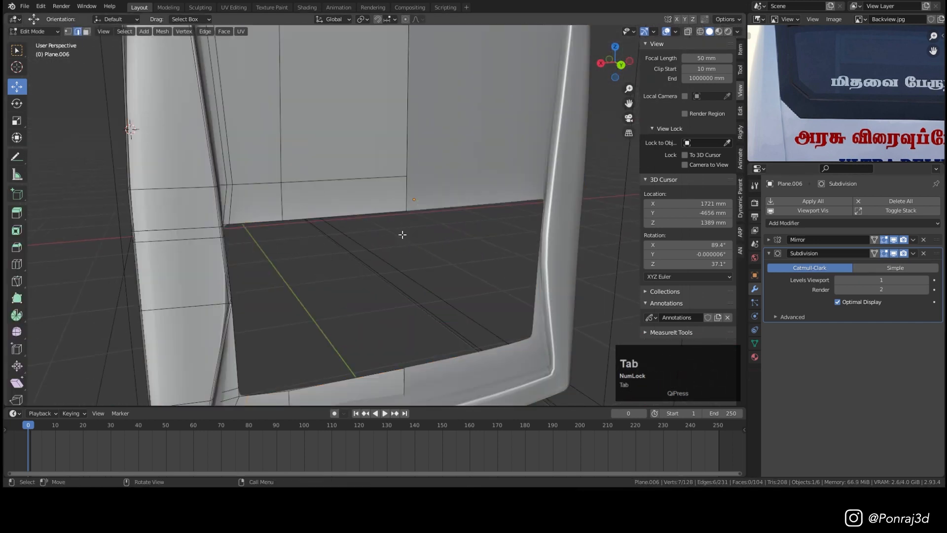
alt+click(534, 251)
alt+click(291, 221)
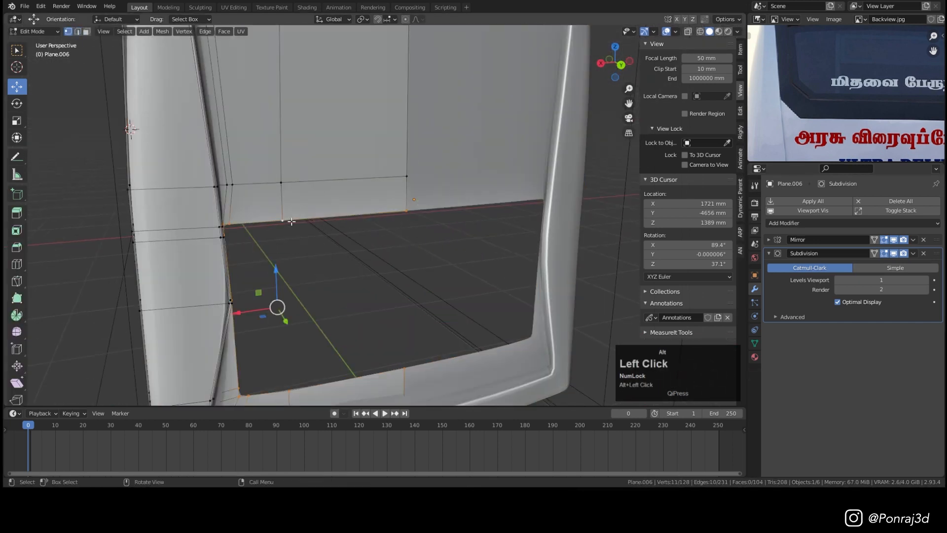
key(shift+s)
click(402, 231)
Duplicate the opening's border edges in place and separate the copy into its own object.
key(Tab)
key(Tab)
key(shift+d)
click(428, 268)
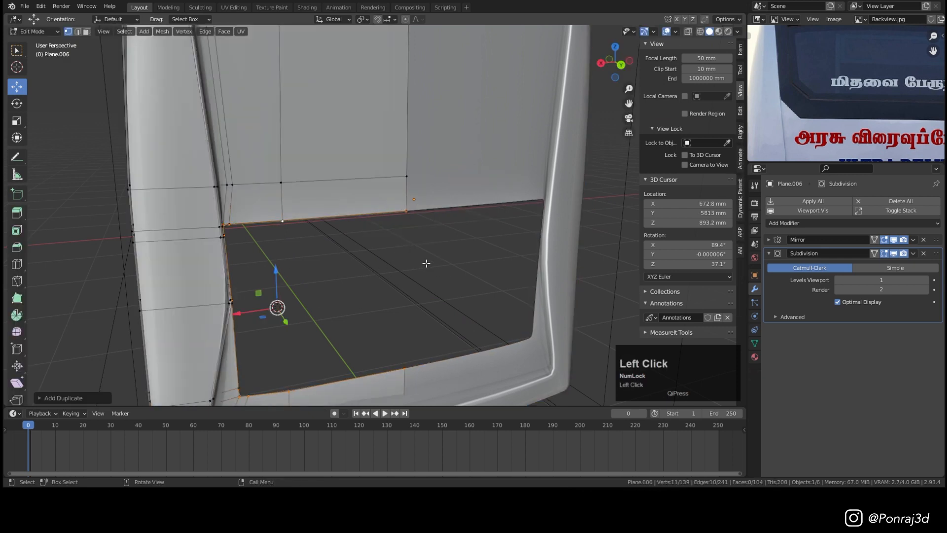
key(p)
click(410, 258)
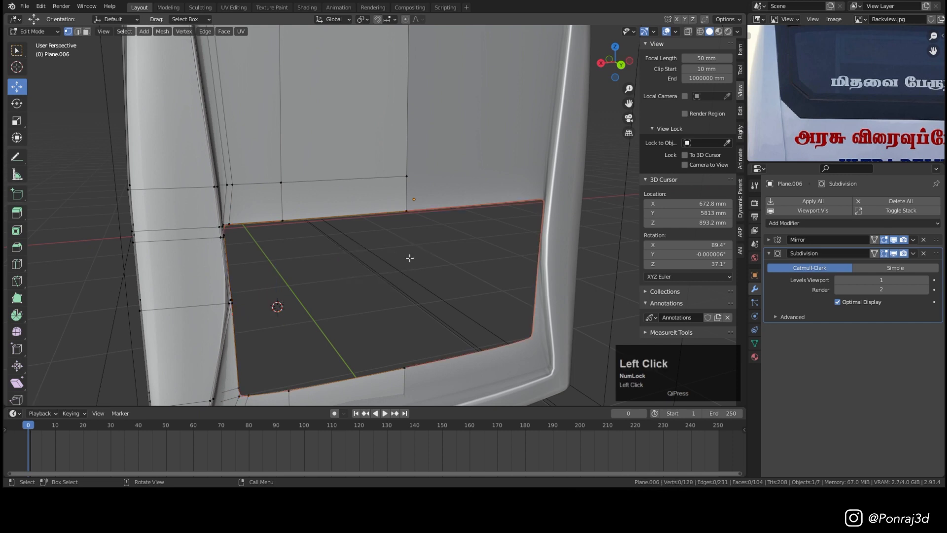
Select the separated panel outline and isolate it in local view.
key(Tab)
click(406, 215)
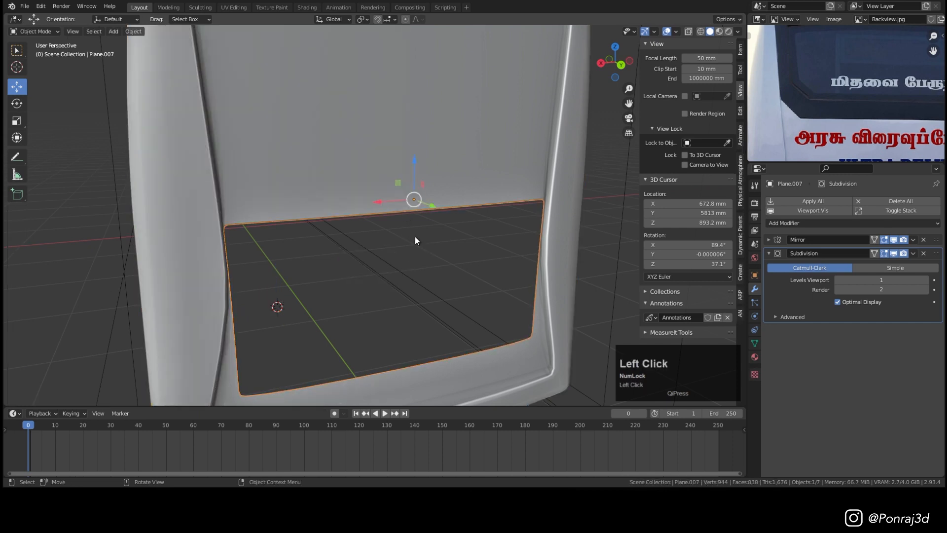
key(KP_Divide)
middle_drag(407, 248, 318, 174)
scroll(318, 173, up, 3)
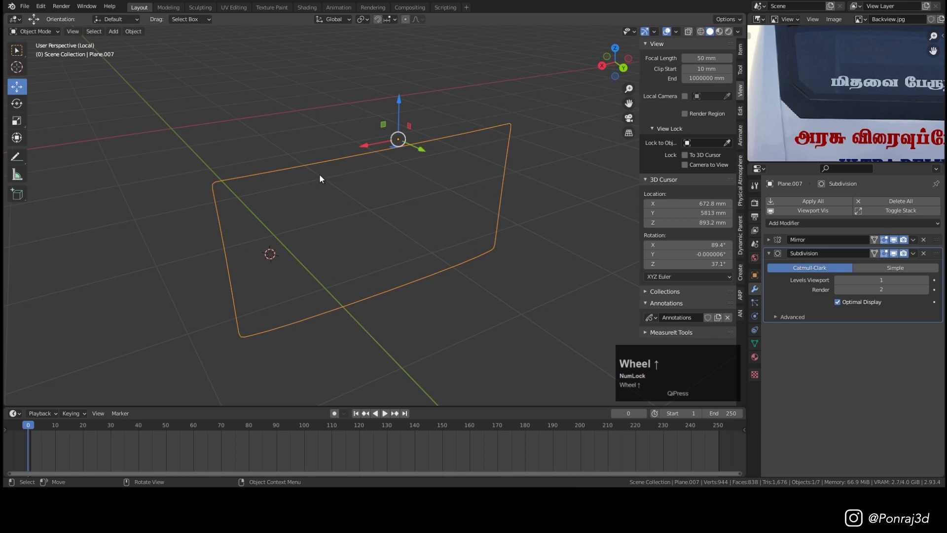
Dissolve the five extra vertices beside the corners and along the outer side of the panel outline.
key(Tab)
key(1)
shift+click(279, 168)
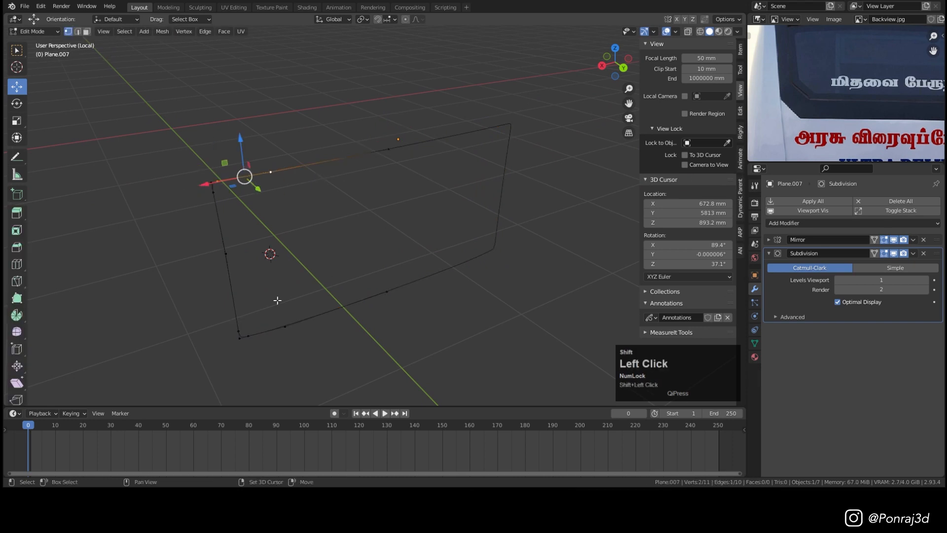
click(225, 177)
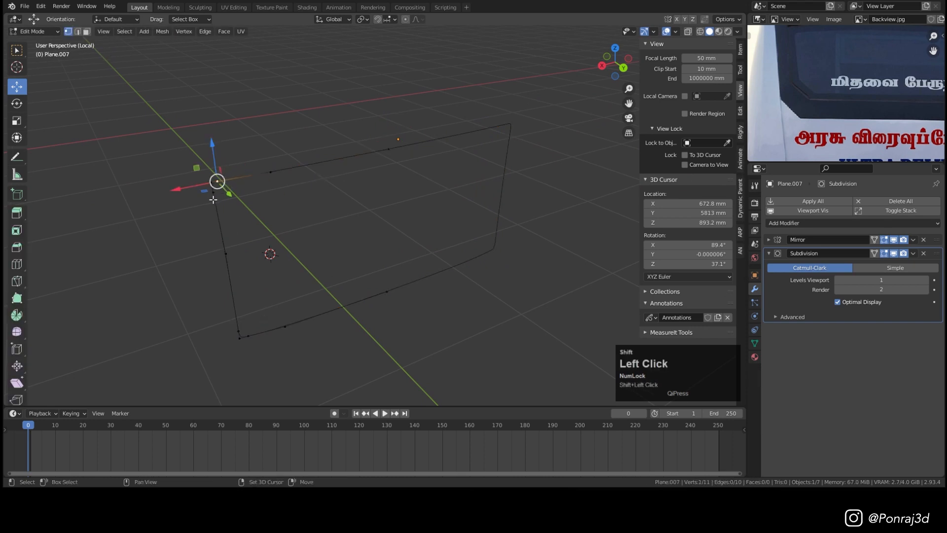
shift+click(214, 197)
shift+click(227, 251)
shift+click(237, 328)
shift+click(248, 338)
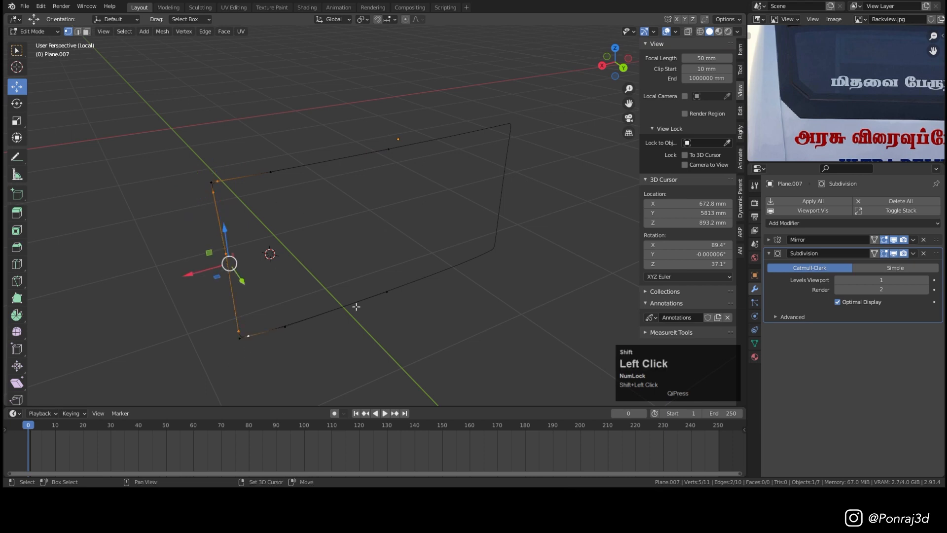
key(x)
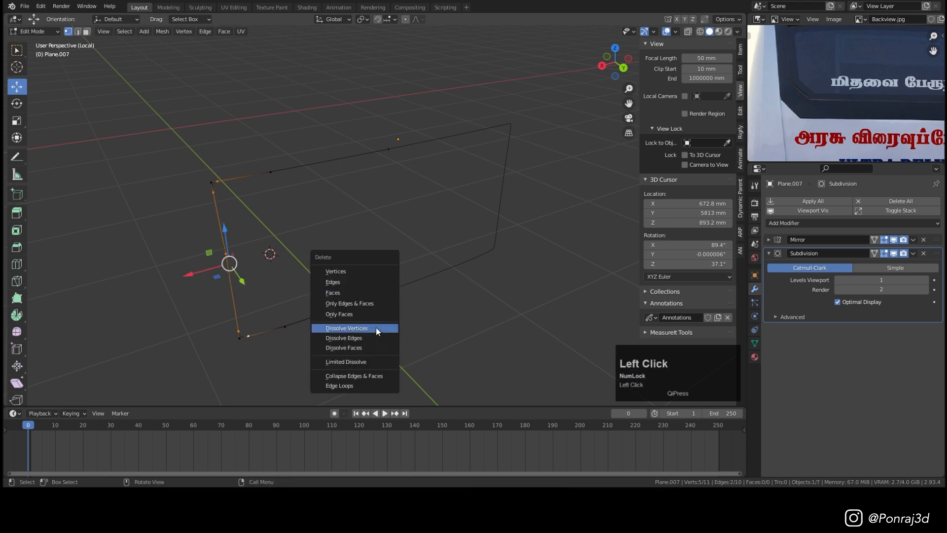
click(376, 328)
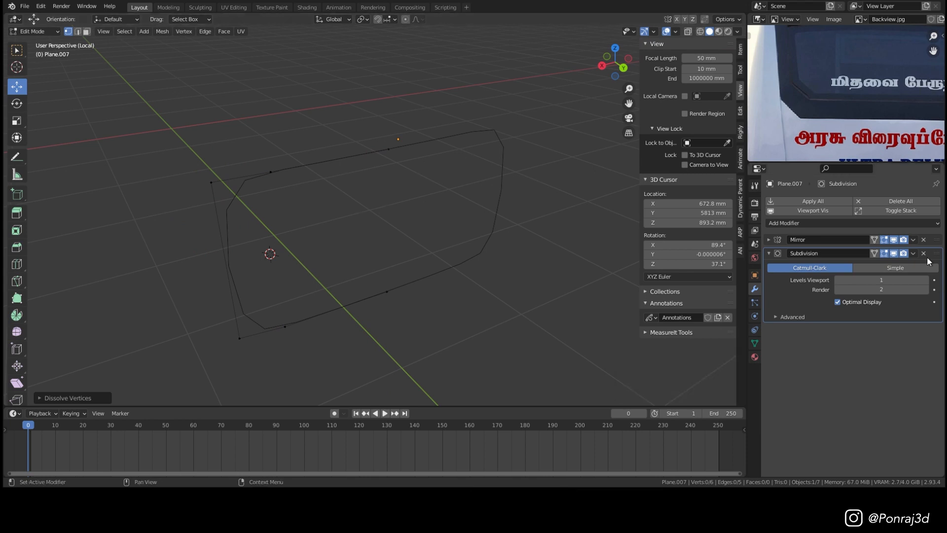
Remove the Subdivision modifier from the panel outline and clear the vertex selection.
click(923, 254)
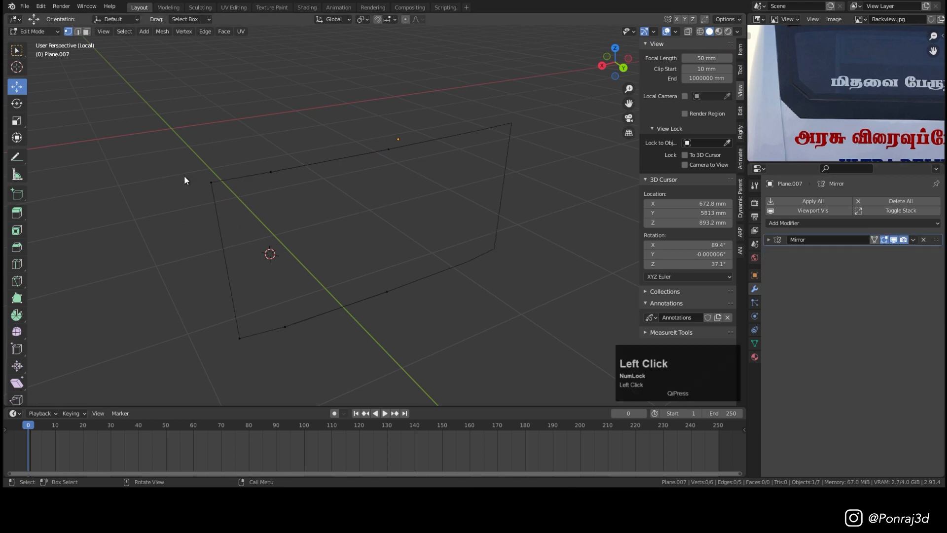
shift+click(228, 335)
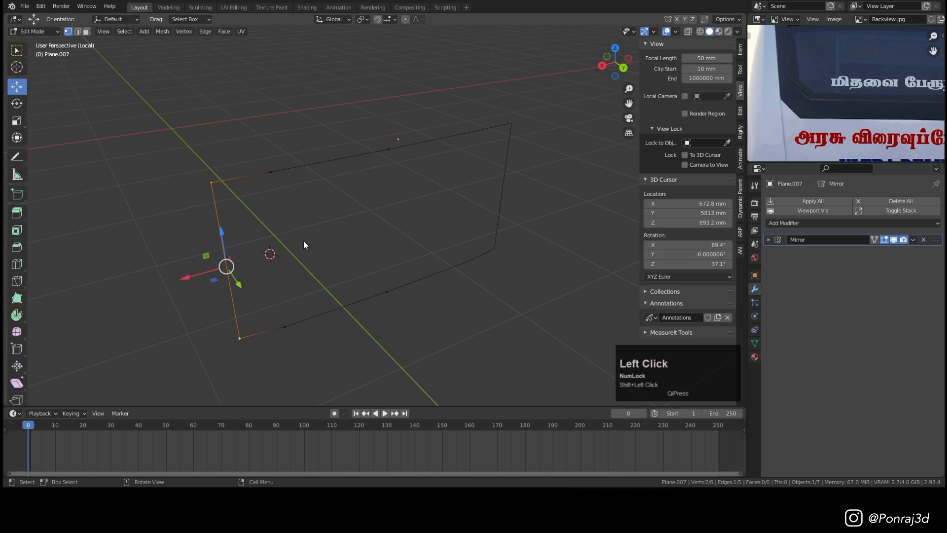
click(185, 241)
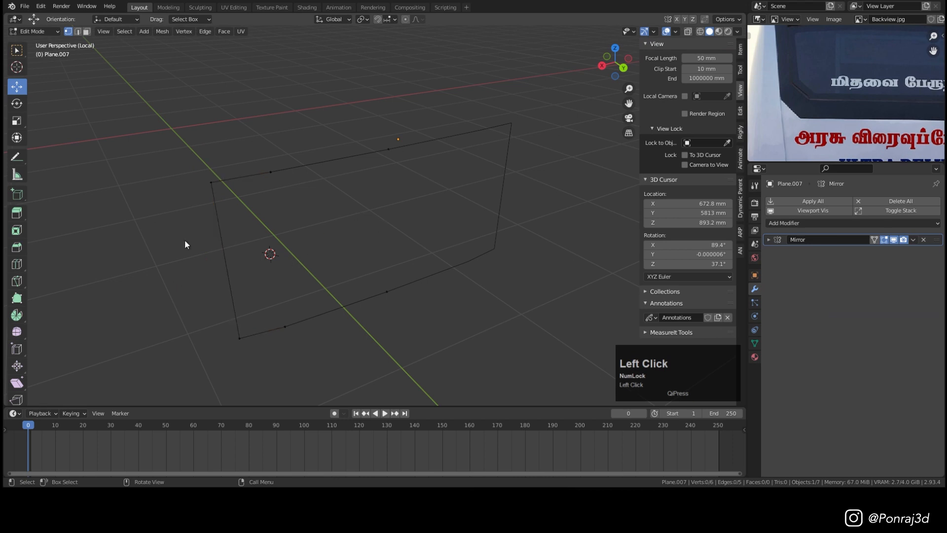
Fill the panel outline with two adjoining faces, starting from its outer side, and return to the full scene.
shift+click(237, 335)
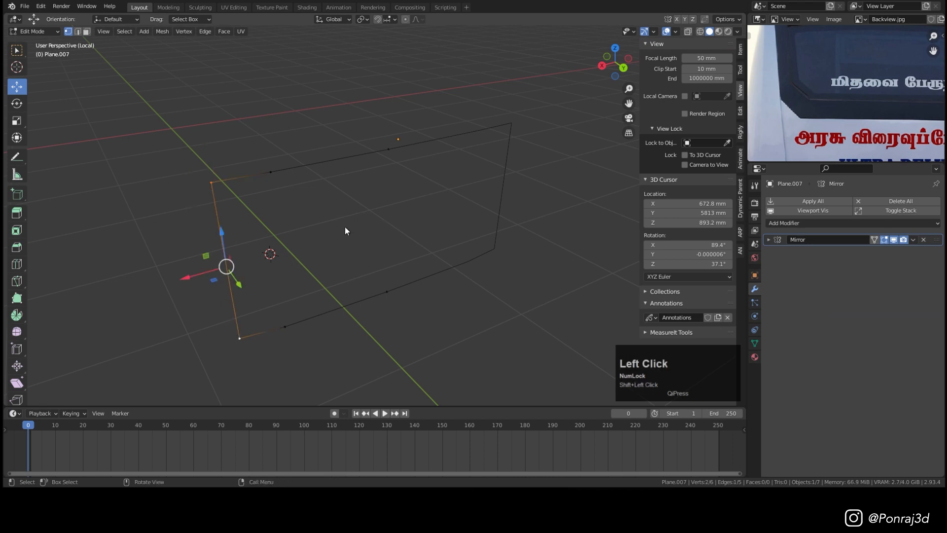
key(f)
key(f)
middle_drag(375, 221, 388, 212)
key(KP_Divide)
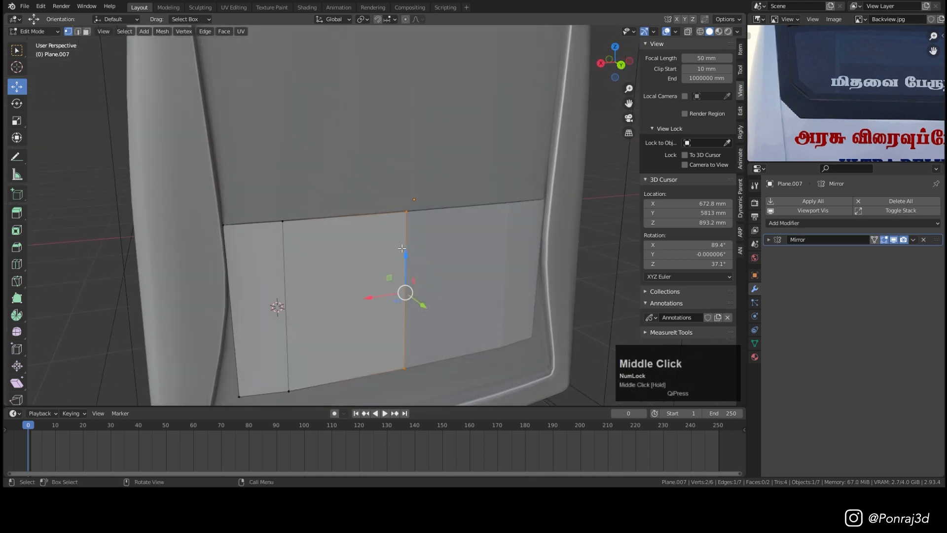
key(Tab)
scroll(353, 277, down, 2)
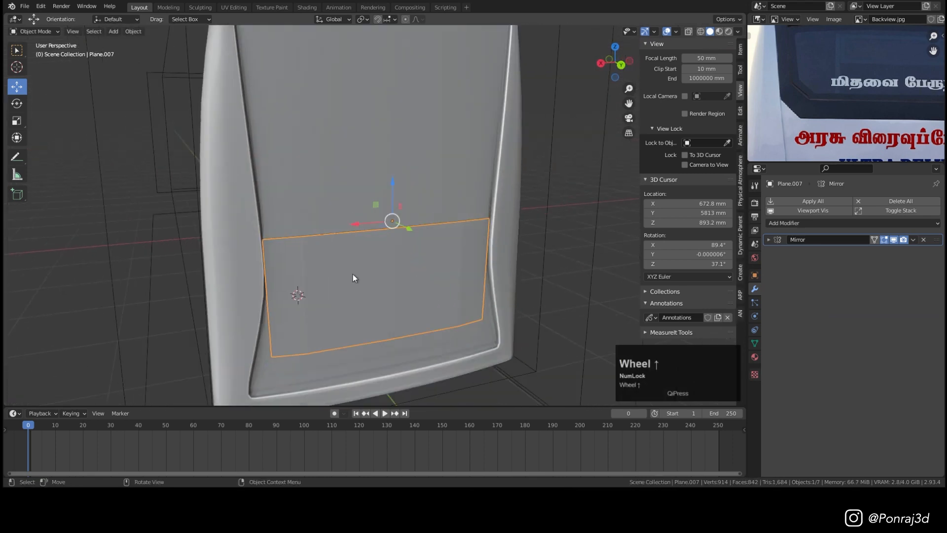
right_click(516, 232)
click(505, 237)
middle_drag(505, 237, 440, 260)
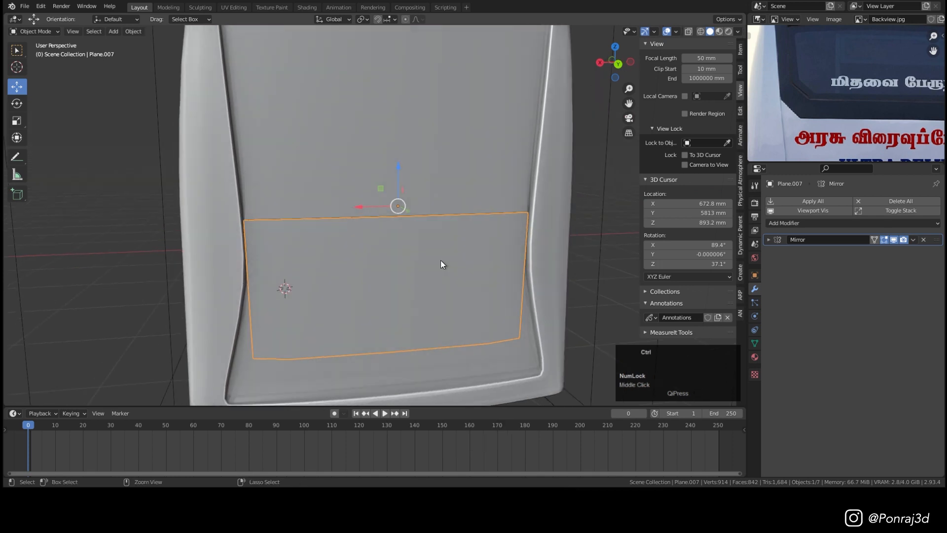
Add a horizontal loop cut across the panel near its upper edge, following the ledge in the back reference.
key(ctrl+KP_1)
scroll(476, 237, up, 3)
key(Tab)
scroll(440, 348, up, 2)
key(ctrl+r)
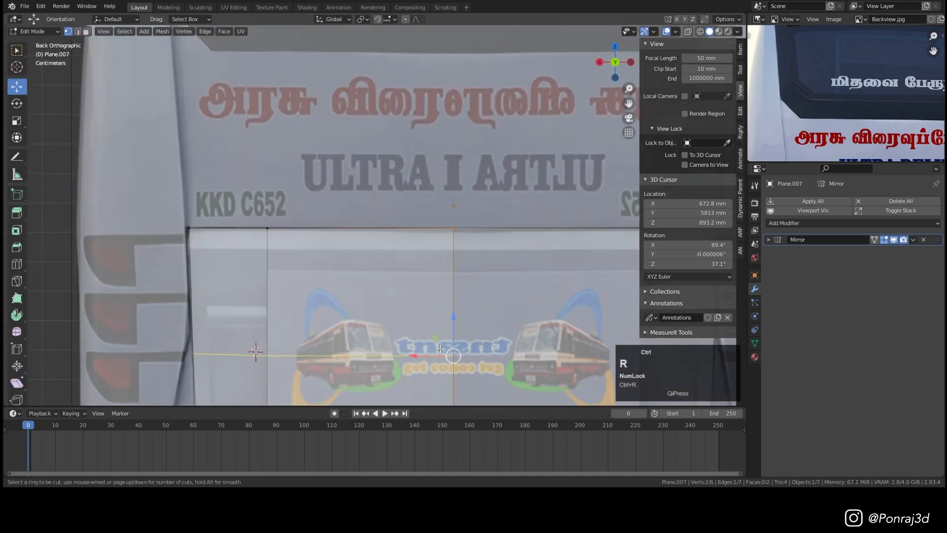
click(440, 349)
click(448, 247)
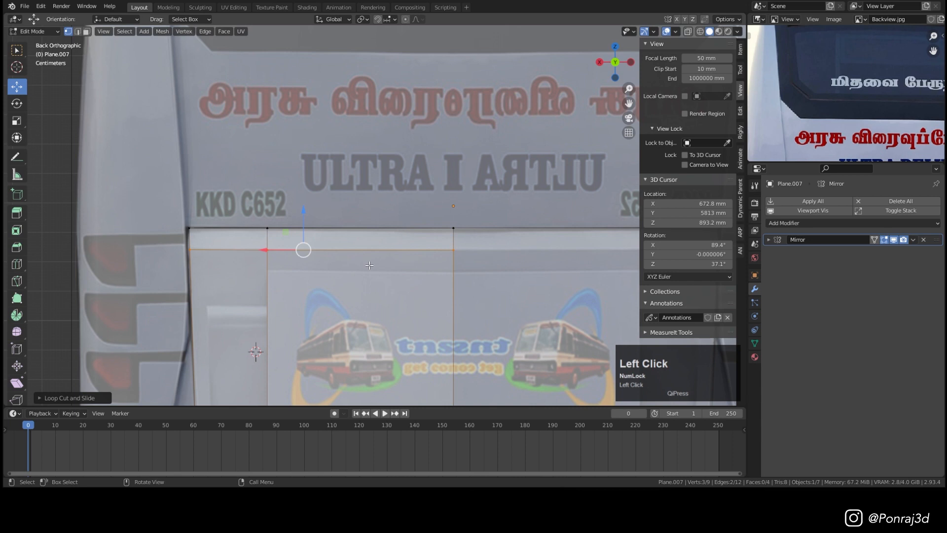
Select the panel's uppermost edge loop and move it inward toward the bus body so the upper strip slopes.
middle_drag(447, 248, 423, 292)
alt+click(316, 225)
middle_drag(318, 226, 315, 190)
scroll(314, 232, up, 3)
drag(316, 269, 270, 274)
Bevel the horizontal loop below the sloped strip by about 7 mm with four segments and shade the panel smooth.
alt+click(278, 330)
middle_drag(396, 285, 429, 245)
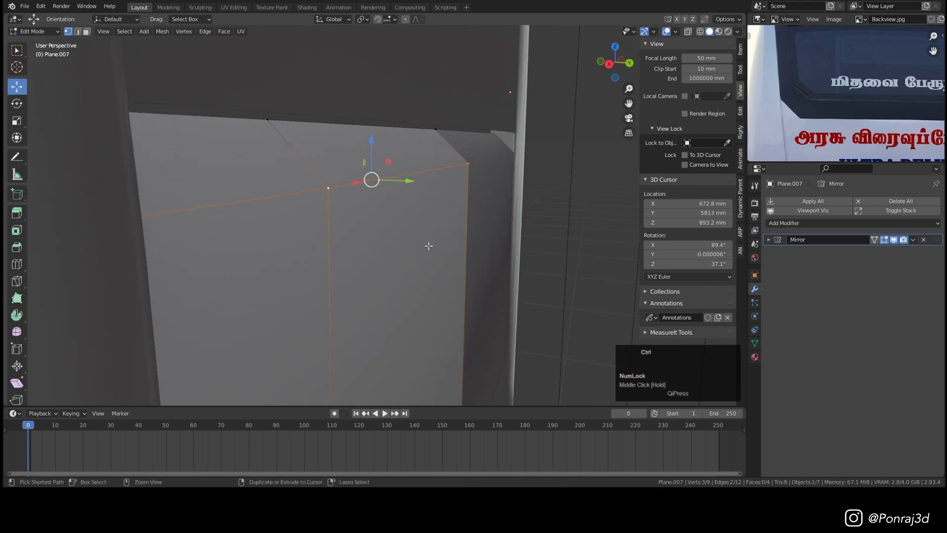
key(ctrl+b)
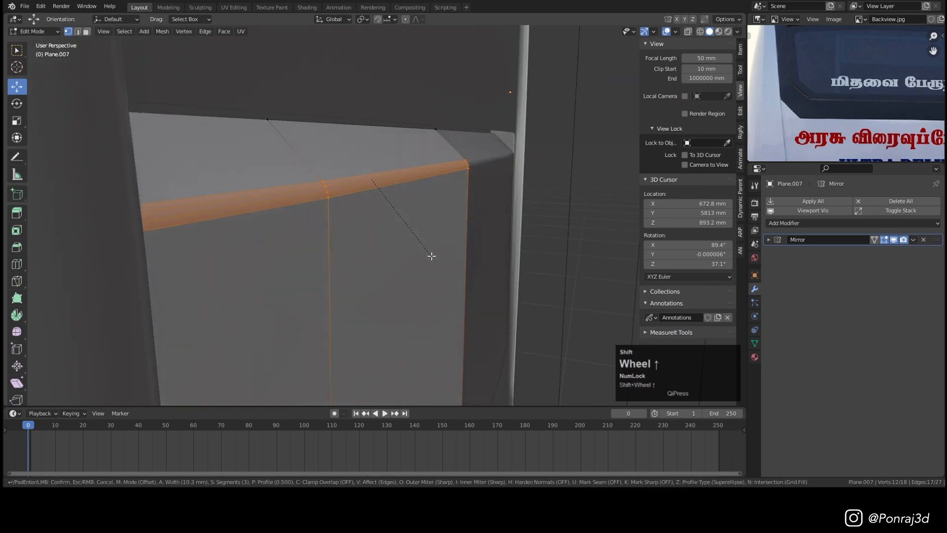
scroll(415, 240, up, 1)
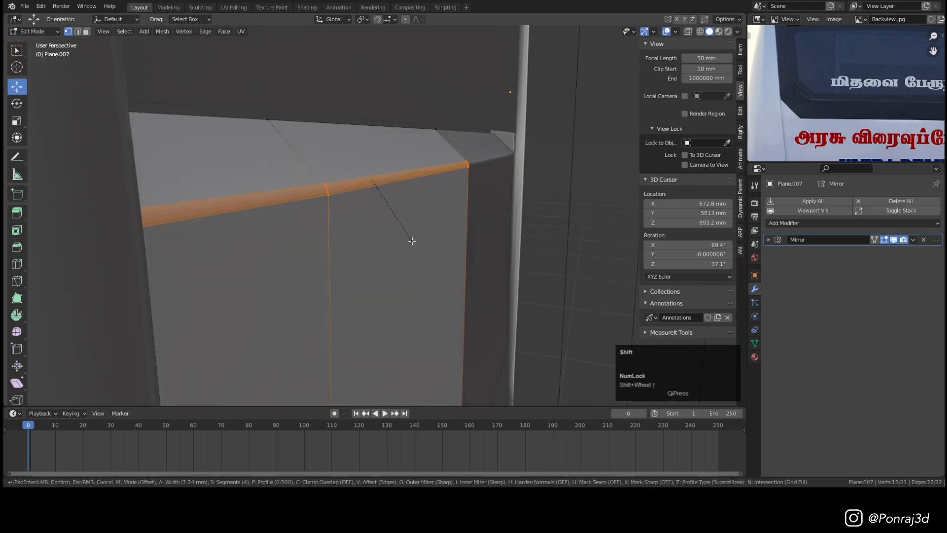
click(409, 238)
key(Tab)
scroll(374, 198, down, 4)
middle_drag(373, 197, 430, 186)
right_click(431, 185)
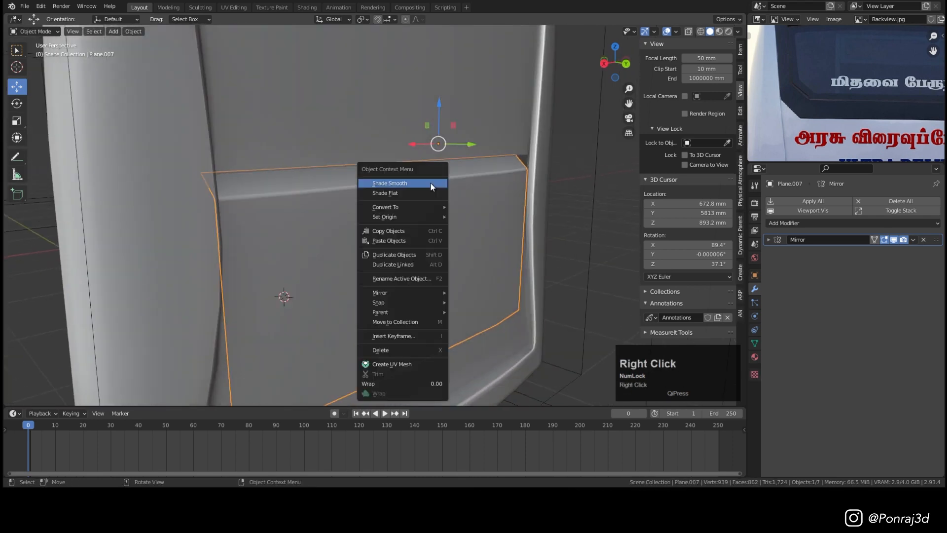
click(426, 183)
Add a vertical loop cut close to the panel's outer side, matching the recess border in the back reference.
key(ctrl+KP_1)
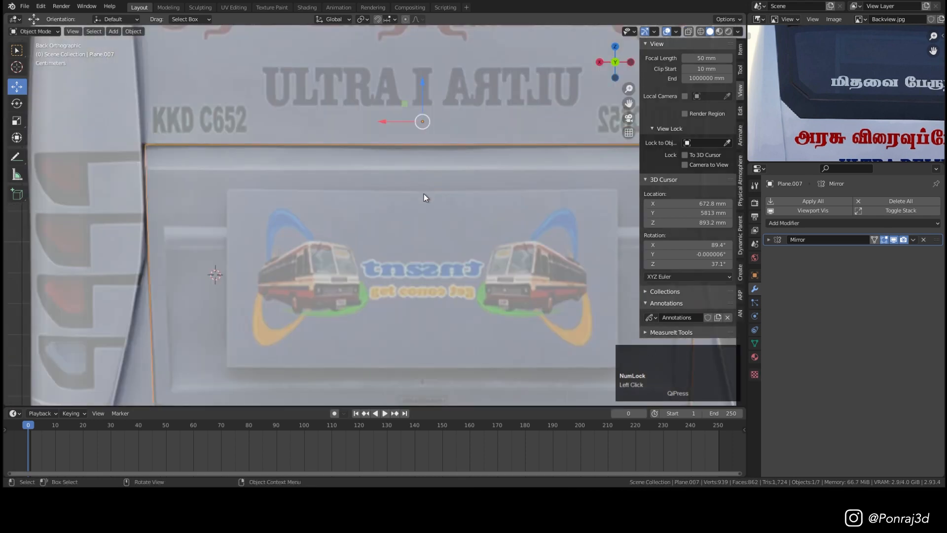
scroll(414, 227, down, 3)
shift+middle_drag(439, 239, 337, 224)
key(Tab)
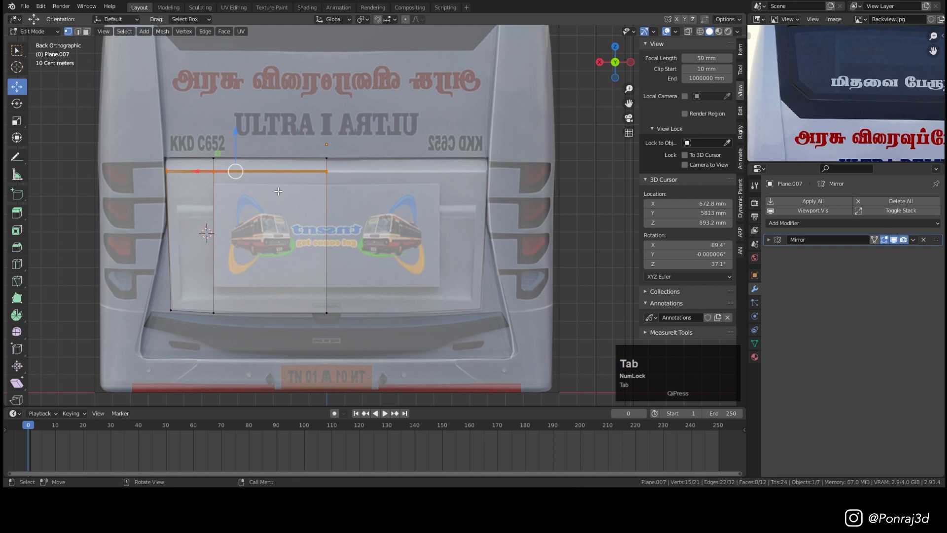
scroll(280, 193, up, 2)
key(ctrl+r)
click(151, 162)
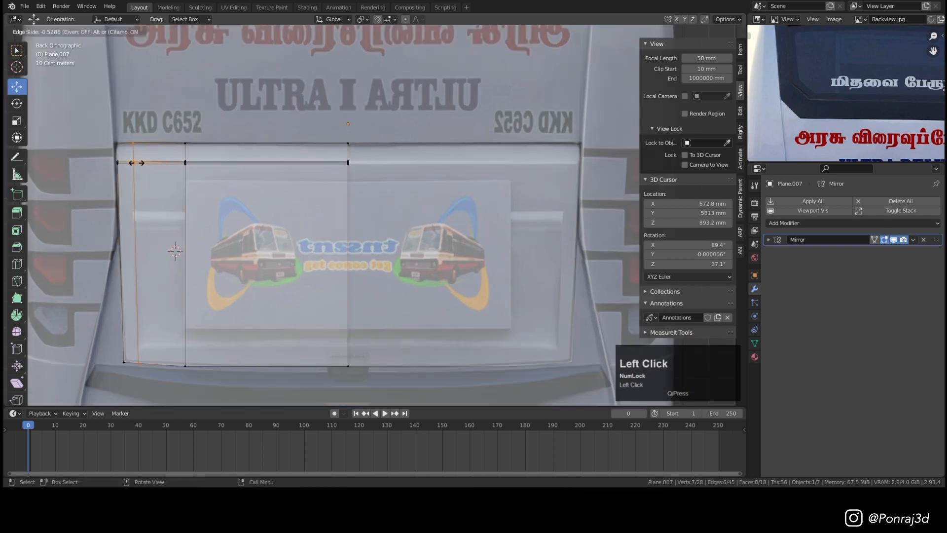
click(136, 163)
Add two horizontal loop cuts for the recess, one at its upper border and one near the panel's lower edge.
key(ctrl+r)
click(131, 182)
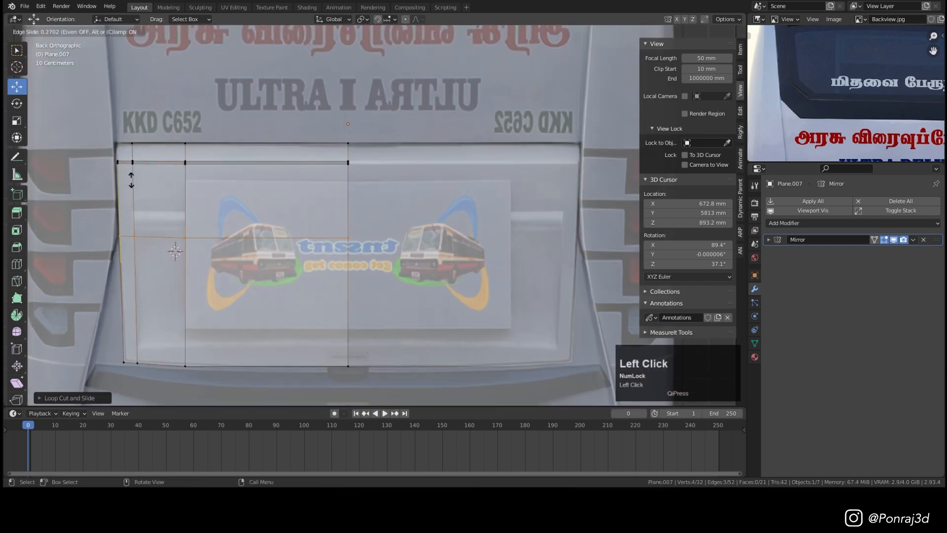
click(132, 158)
key(ctrl+r)
click(133, 292)
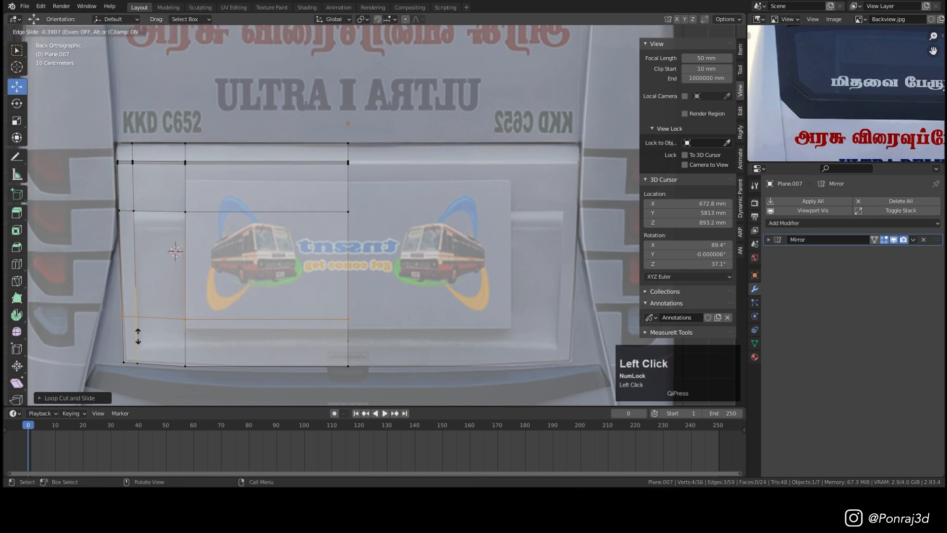
click(137, 332)
scroll(148, 253, down, 1)
Select the two faces of the recess area and inset them by 12.98 mm with the Boundary option off.
key(3)
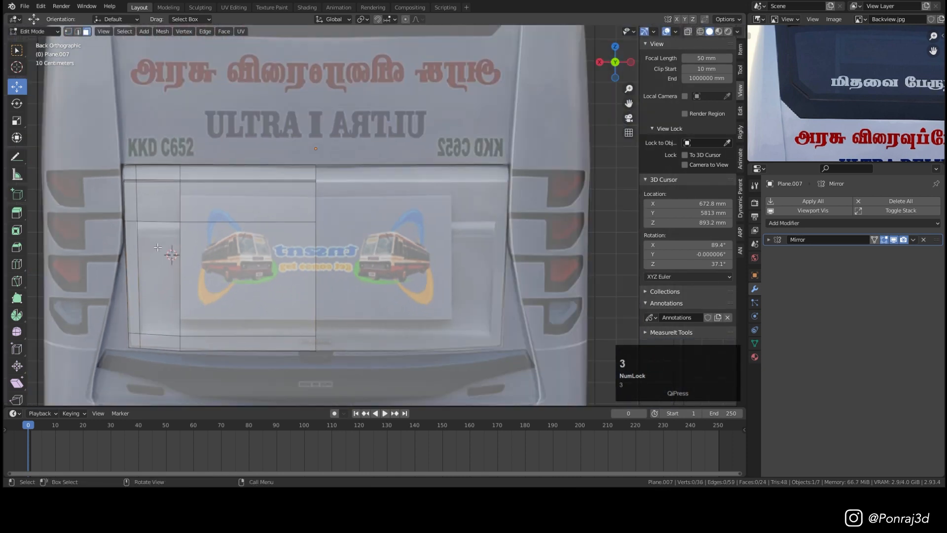
click(170, 253)
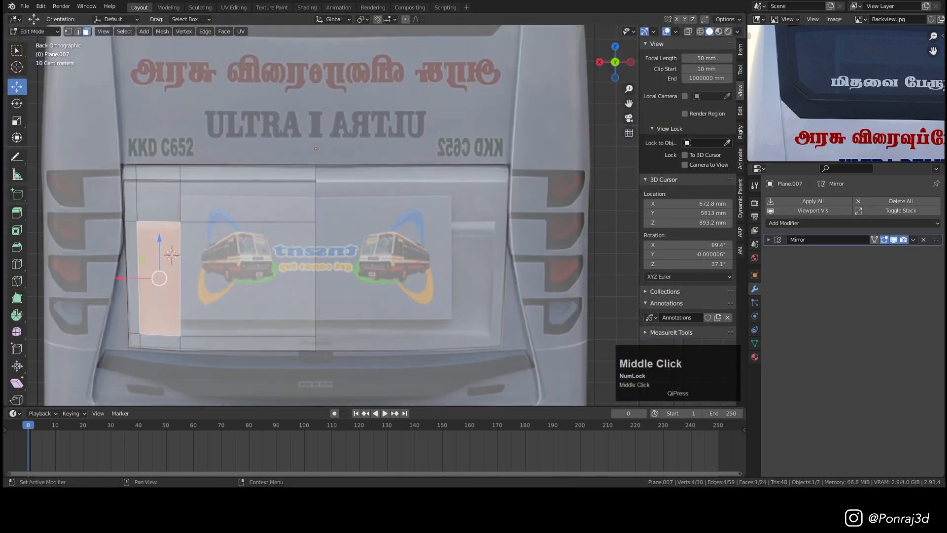
middle_drag(214, 268, 412, 286)
scroll(253, 264, up, 4)
shift+click(261, 266)
scroll(387, 259, up, 1)
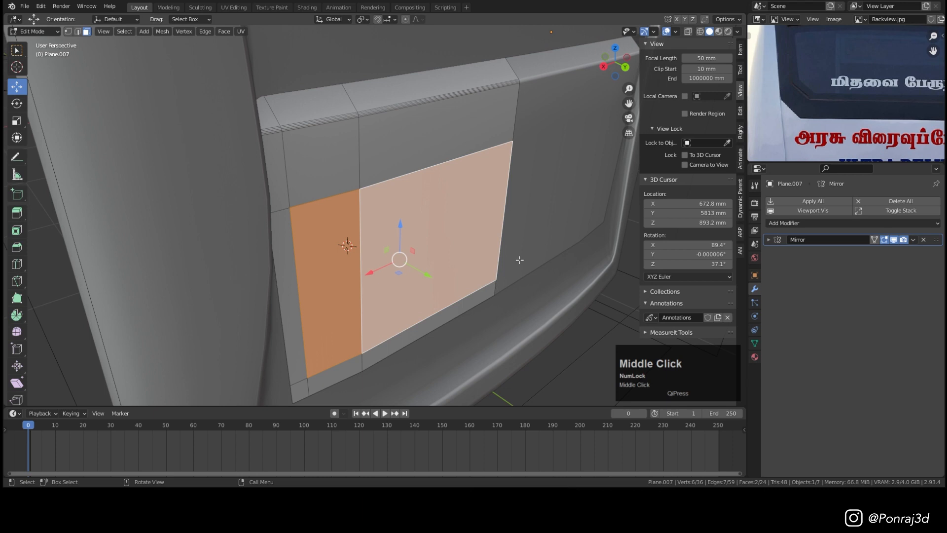
key(i)
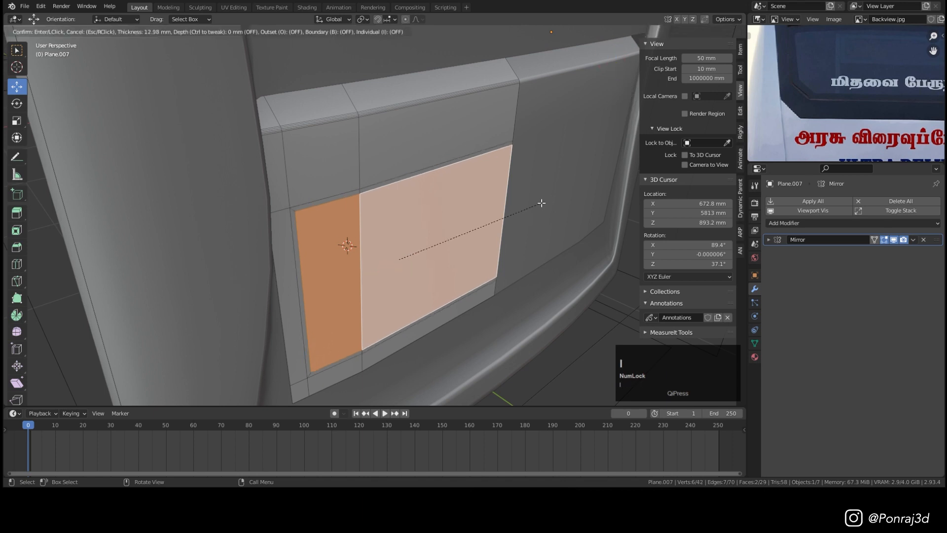
click(542, 202)
middle_drag(508, 242, 92, 405)
click(82, 400)
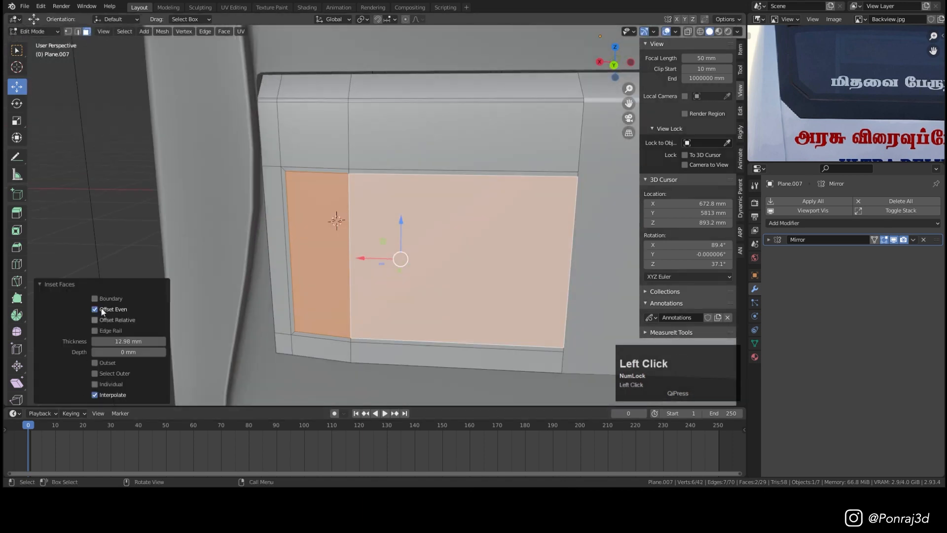
click(94, 298)
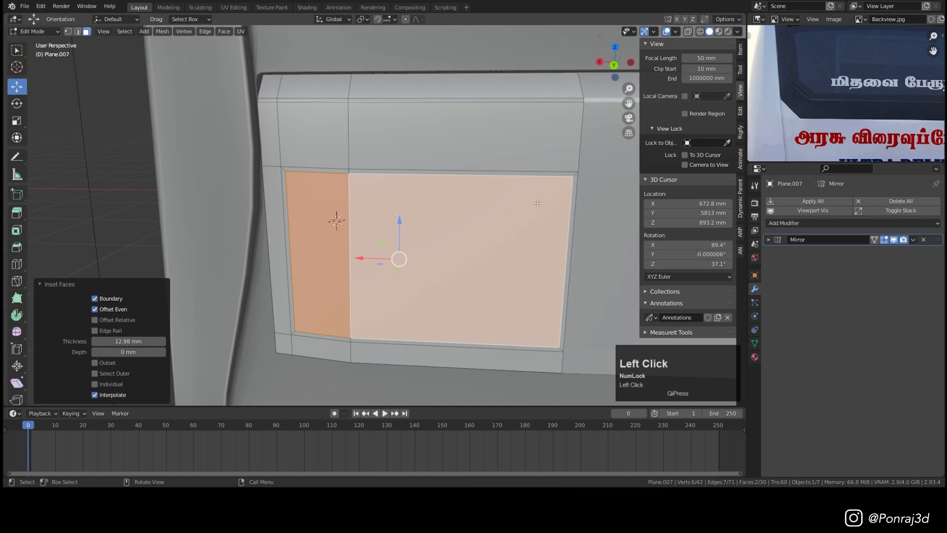
click(114, 296)
Push the inset faces 53.504 mm into the bus along the Y axis.
middle_drag(321, 276, 499, 240)
key(KP_5)
drag(430, 276, 412, 271)
Scale the recessed faces down in back view and shift the narrow outer face outward along X.
key(ctrl+KP_1)
key(s)
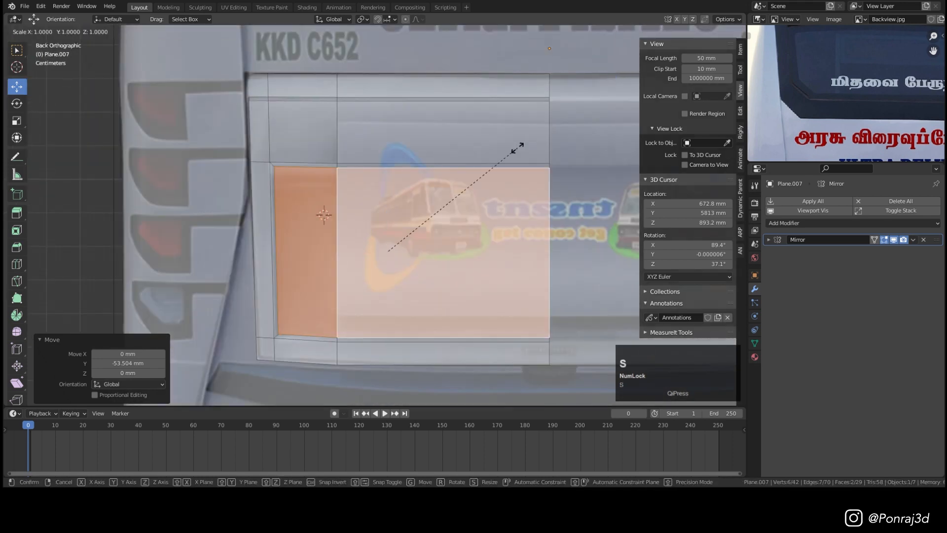
click(494, 160)
click(283, 238)
drag(262, 250, 244, 252)
Bevel the edges around the recess floor by 26.3 mm with four segments.
middle_drag(354, 210, 331, 210)
key(2)
alt+click(390, 182)
alt+shift+click(291, 242)
alt+shift+click(326, 307)
scroll(444, 237, up, 3)
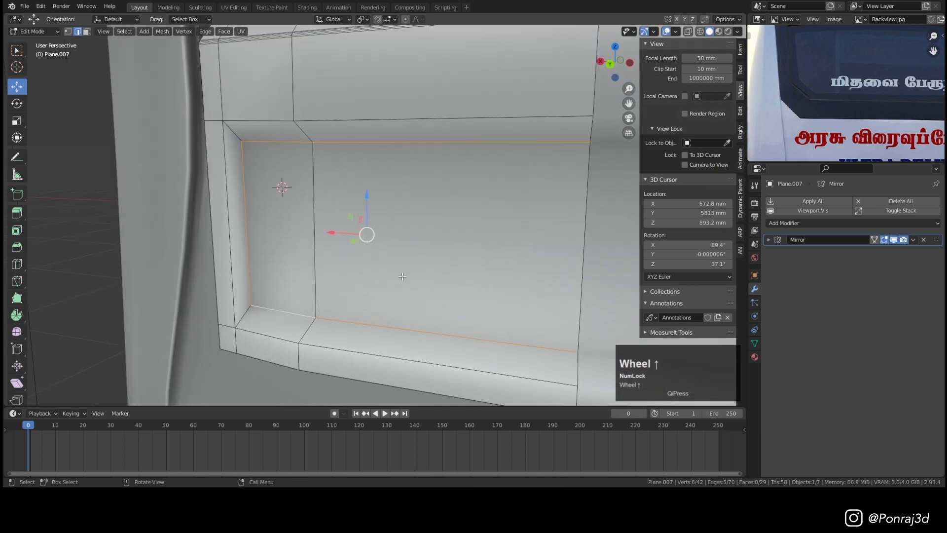
key(ctrl+b)
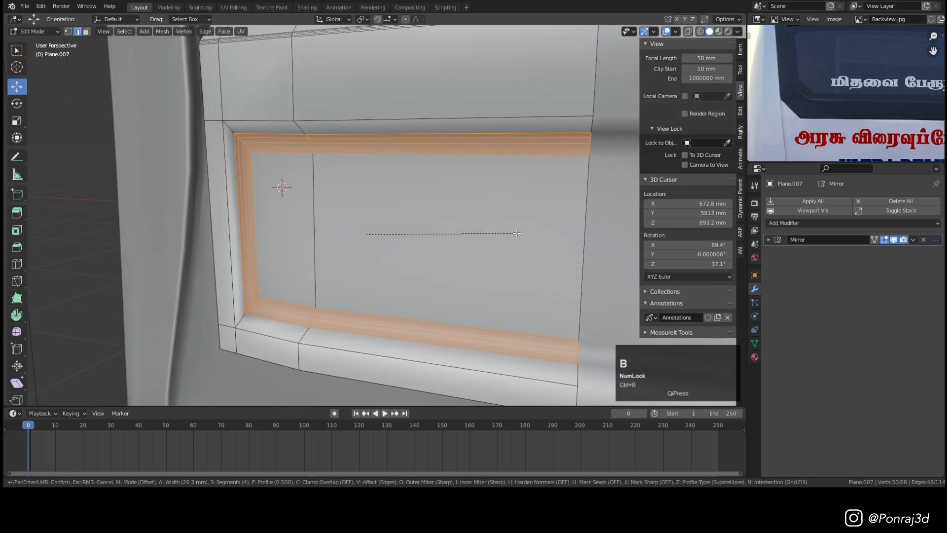
click(517, 233)
Select the outer rim edges of the recess and bevel them with multiple segments.
alt+click(245, 340)
alt+shift+click(232, 268)
alt+shift+click(272, 119)
key(ctrl+b)
click(572, 74)
key(Tab)
scroll(434, 129, down, 4)
middle_drag(425, 131, 434, 161)
Place the 3D cursor above the recess, add a cylinder inside the panel mesh and scale it down.
key(Tab)
scroll(280, 168, up, 4)
shift+right_click(306, 154)
middle_drag(306, 154, 407, 173)
key(shift+a)
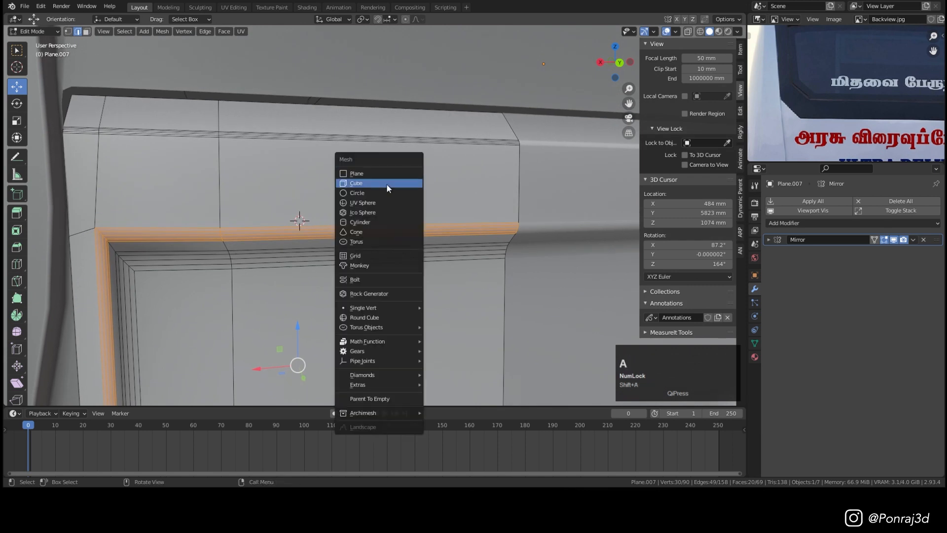
click(367, 223)
key(s)
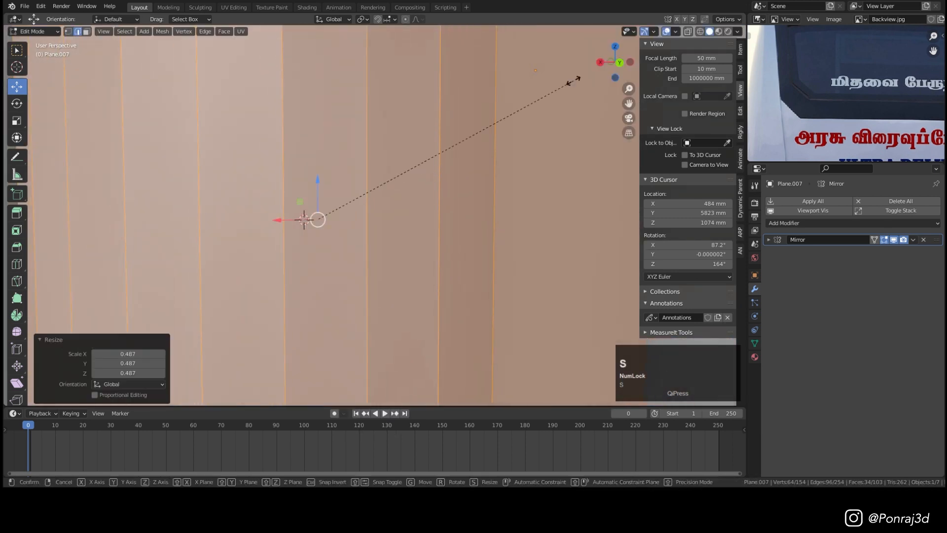
click(483, 155)
key(s)
click(462, 165)
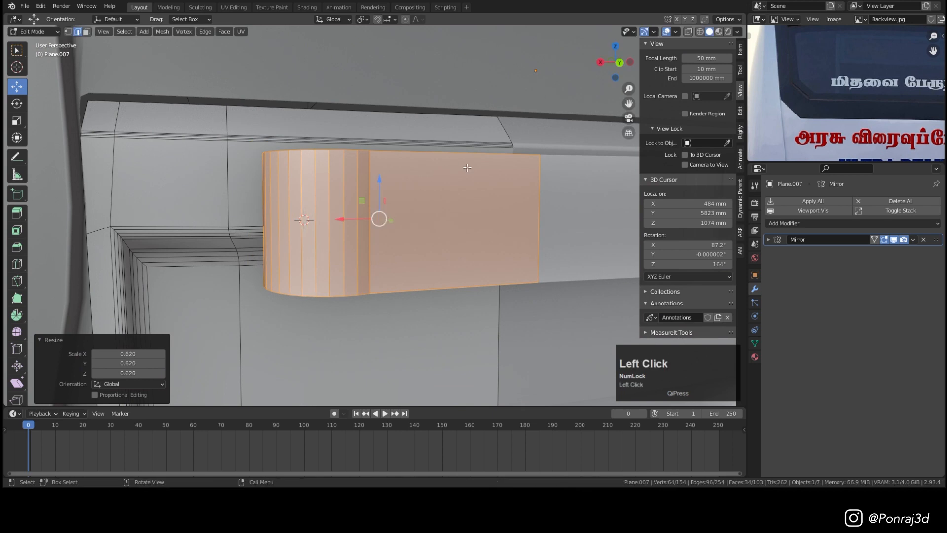
Turn off the Mirror modifier's viewport display and delete the cylinder's vertices from the panel mesh.
scroll(447, 178, down, 6)
middle_drag(447, 178, 447, 217)
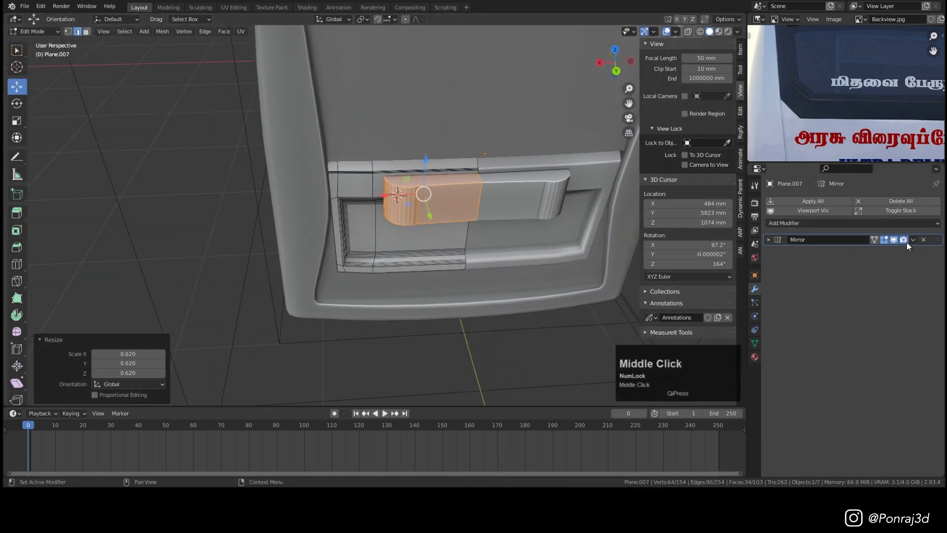
click(894, 239)
key(x)
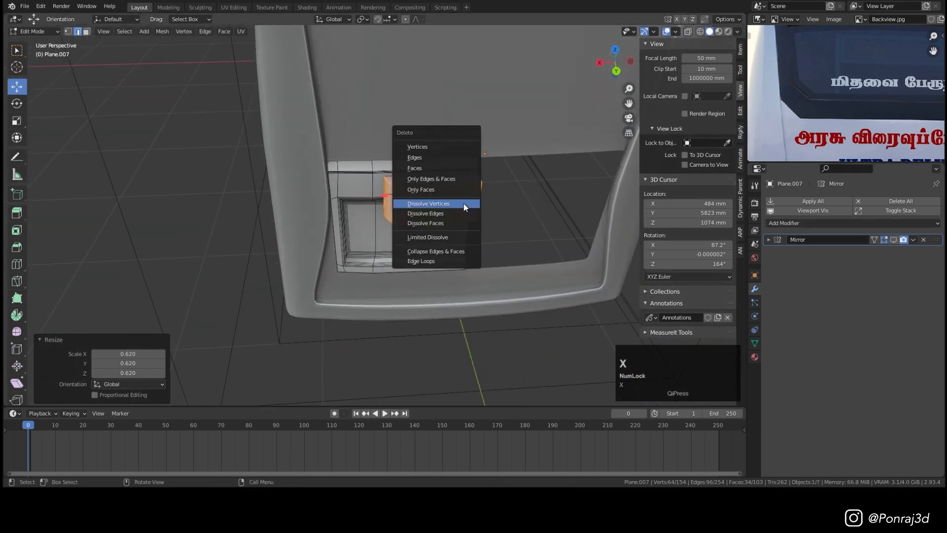
click(434, 146)
Add a 32-vertex cylinder as a separate object on the panel's upper band and scale it to about 0.089.
key(Tab)
scroll(424, 203, down, 2)
shift+right_click(402, 193)
key(shift+a)
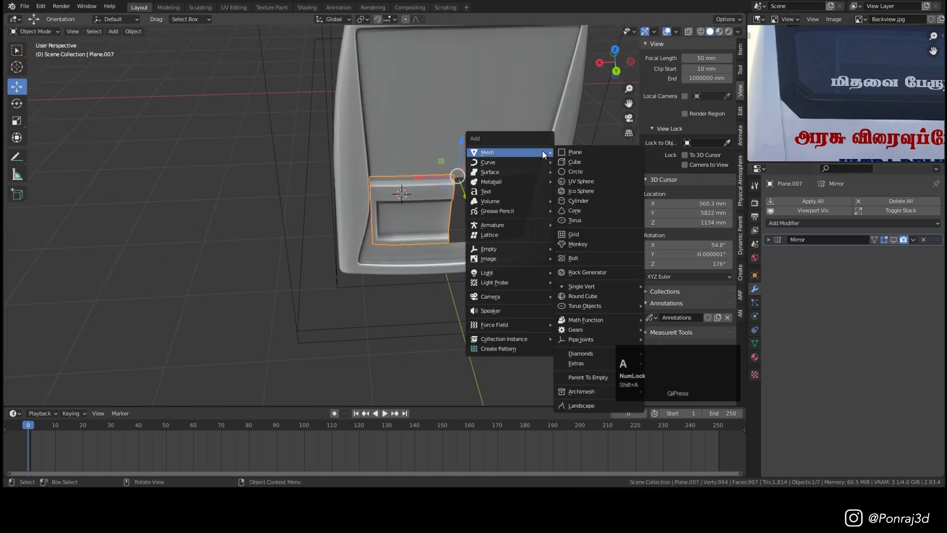
click(576, 203)
key(s)
click(421, 192)
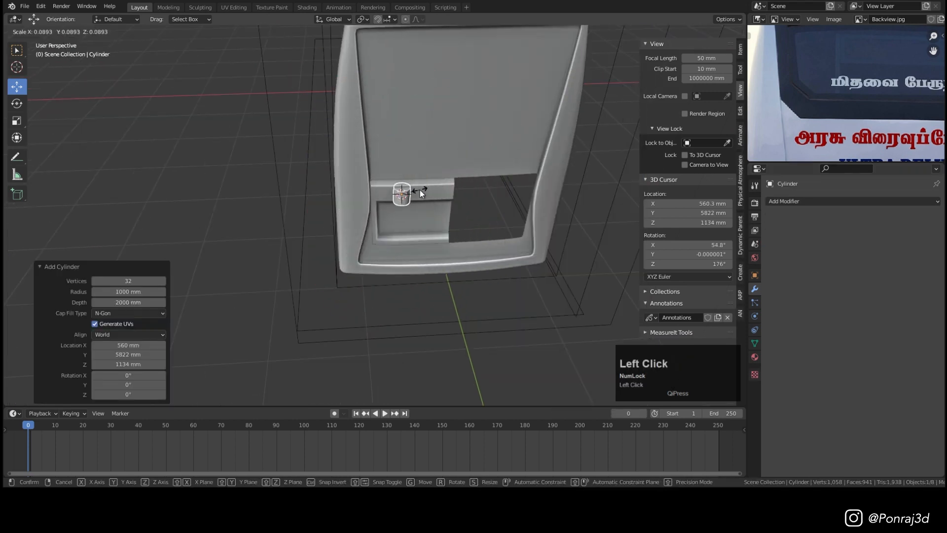
Rotate the cylinder by -90° in back view so it lies horizontally.
key(ctrl+KP_1)
scroll(421, 186, up, 3)
scroll(411, 192, up, 4)
key(r)
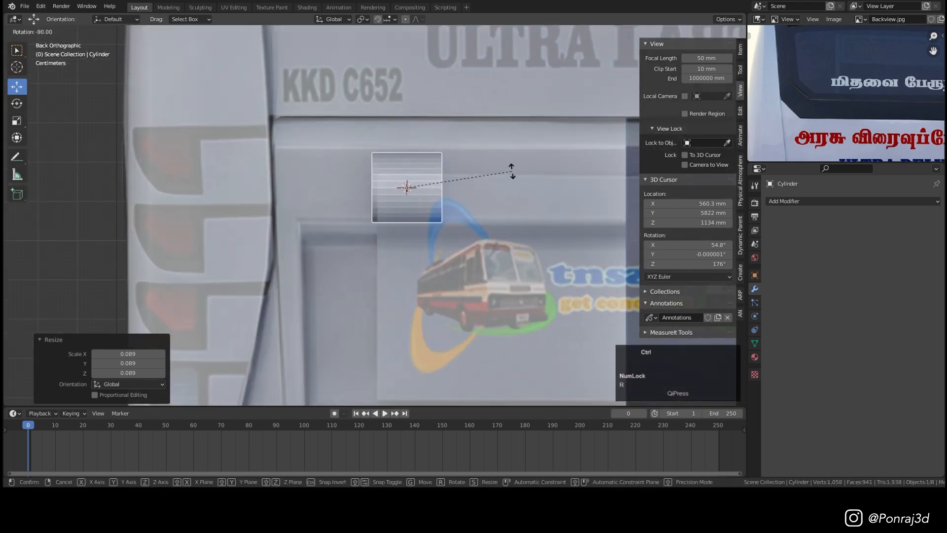
click(448, 194)
Delete both end cap faces of the cylinder.
middle_drag(448, 193, 451, 269)
key(Tab)
scroll(401, 197, up, 4)
click(401, 201)
shift+click(375, 287)
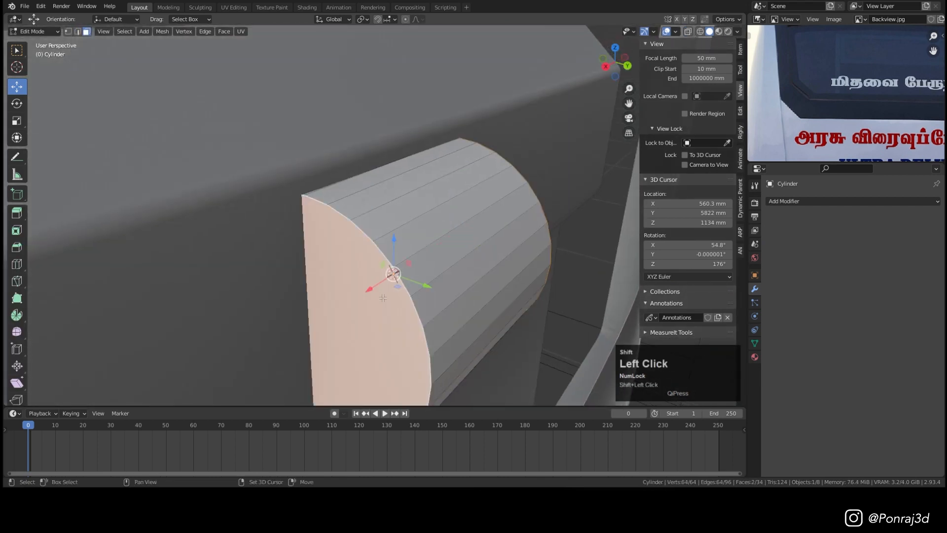
key(x)
click(510, 238)
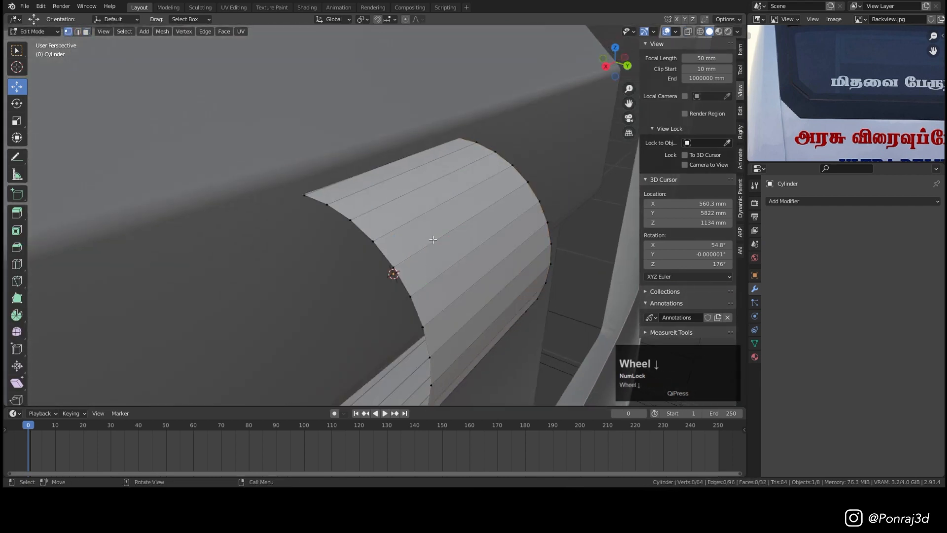
Isolate the cylinder in top view and delete the half of its vertices on the panel side, leaving an open half-cylinder.
scroll(434, 240, down, 5)
key(KP_7)
drag(445, 343, 148, 233)
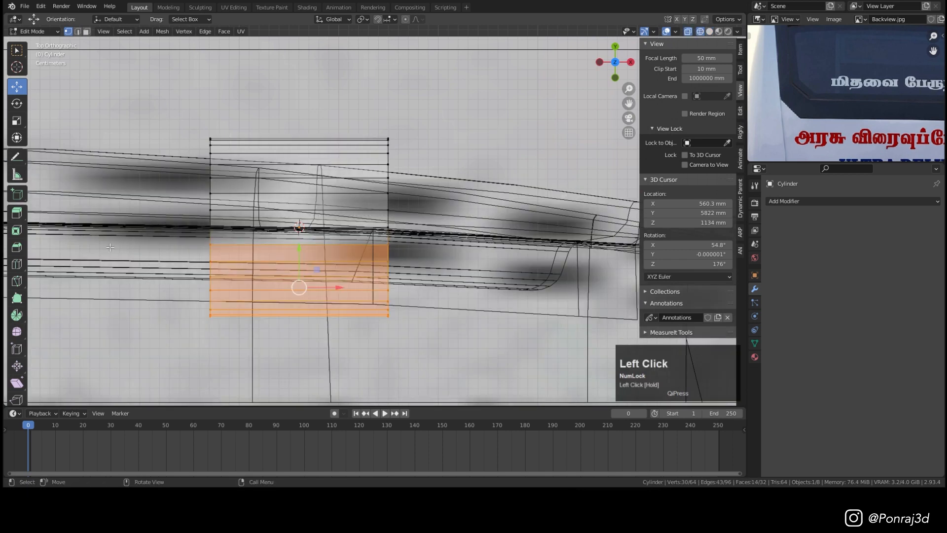
key(KP_Divide)
drag(592, 381, 194, 231)
key(x)
click(503, 177)
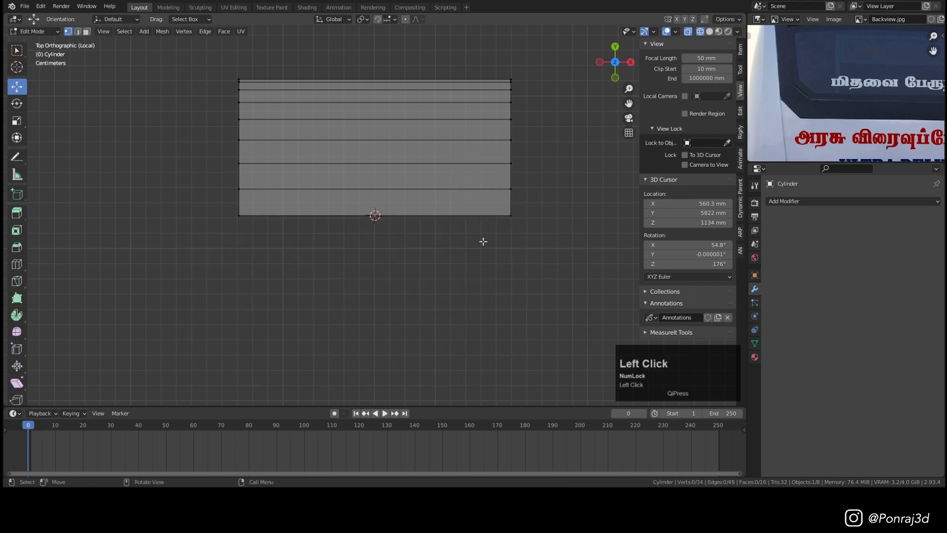
middle_drag(488, 239, 325, 187)
key(KP_Divide)
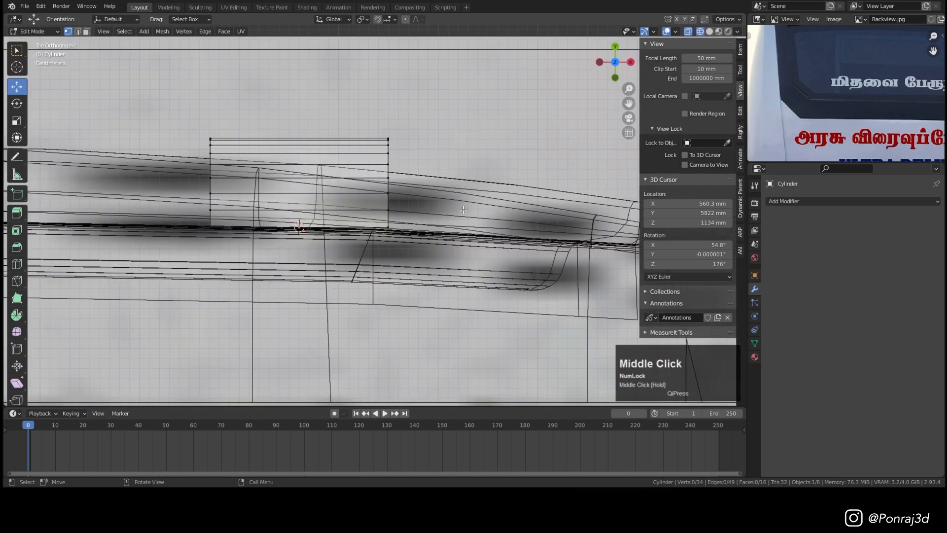
In back view, extend the half-cylinder's outer end outward and move its inner end -472.69 mm in X towards the centre line.
key(ctrl+KP_1)
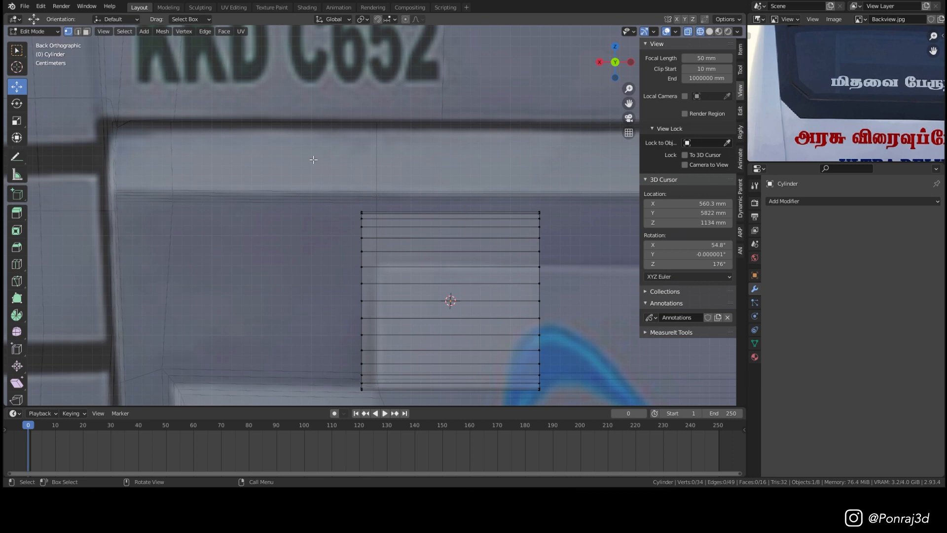
drag(313, 159, 387, 392)
scroll(371, 289, down, 5)
drag(345, 288, 253, 293)
drag(438, 200, 509, 348)
shift+middle_drag(481, 299, 288, 230)
scroll(288, 230, down, 4)
drag(285, 230, 361, 237)
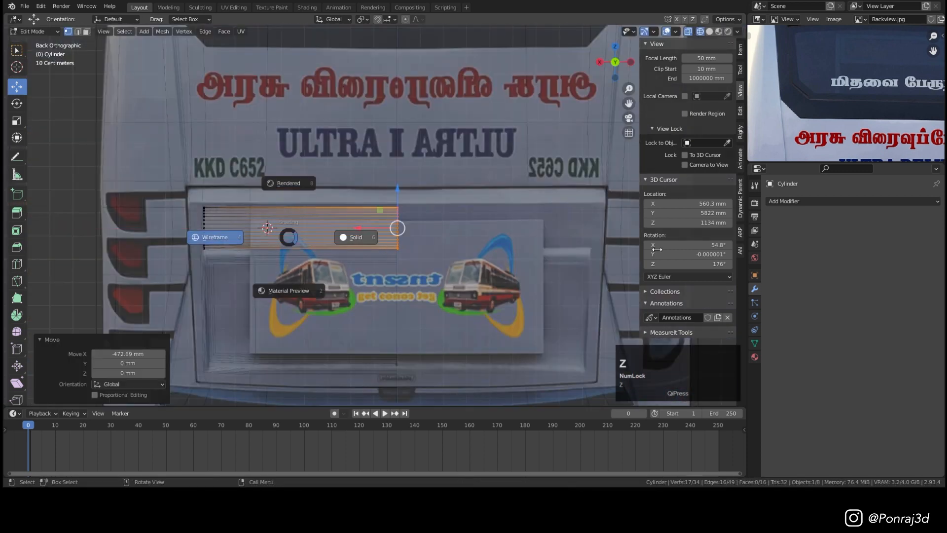
Scale the whole half-cylinder object uniformly to 0.503.
key(Tab)
scroll(312, 211, up, 3)
key(s)
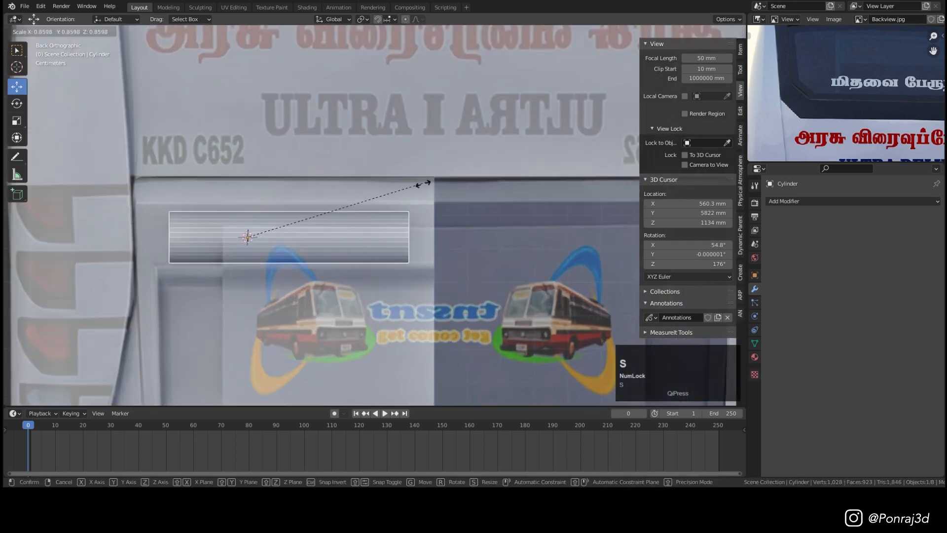
click(356, 212)
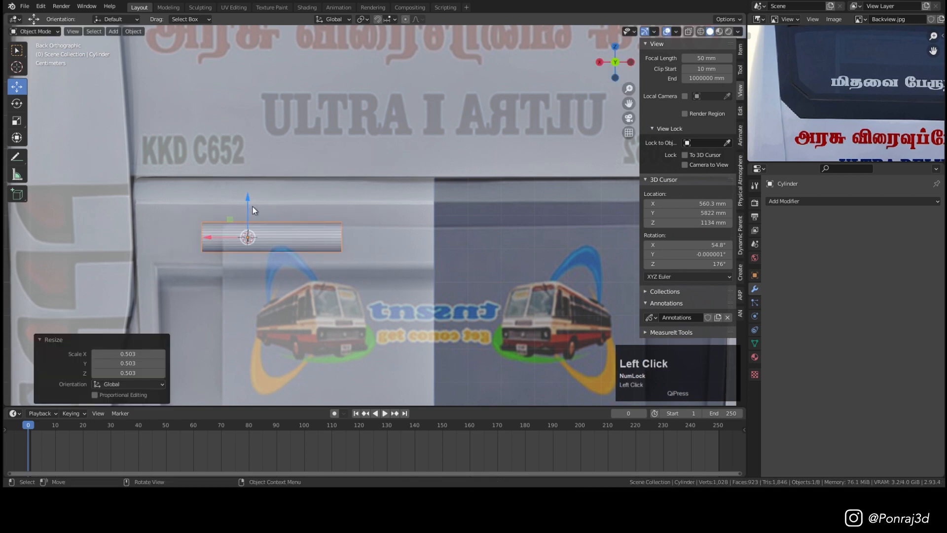
Lower the half-cylinder to just above the panel's recess and rescale it to match the back-view reference.
scroll(253, 208, up, 2)
key(z)
shift+middle_drag(278, 258, 333, 234)
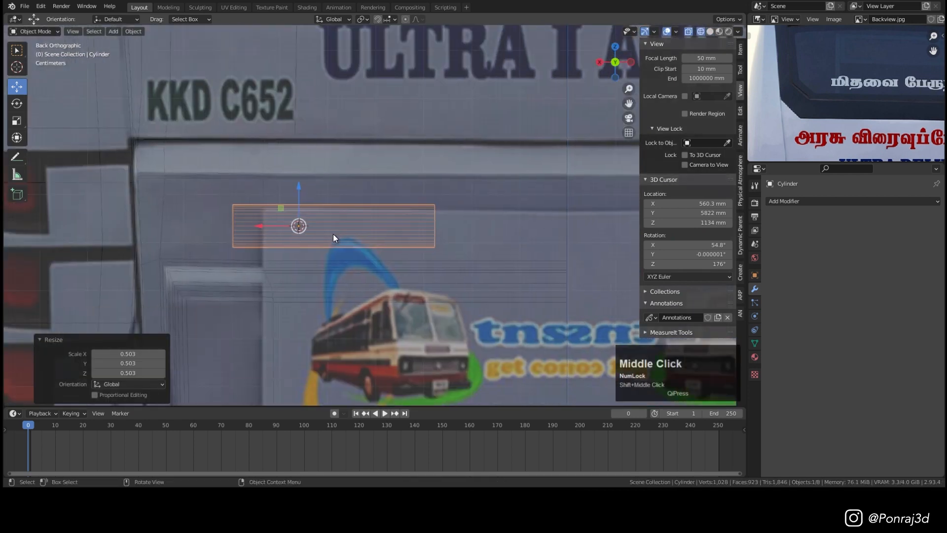
scroll(334, 233, down, 1)
drag(305, 190, 304, 240)
key(s)
click(455, 201)
Move the half-cylinder's outer end 165.34 mm in X to the recess edge and stretch its inner end to the panel's centre line.
key(Tab)
drag(222, 244, 135, 306)
scroll(222, 237, up, 3)
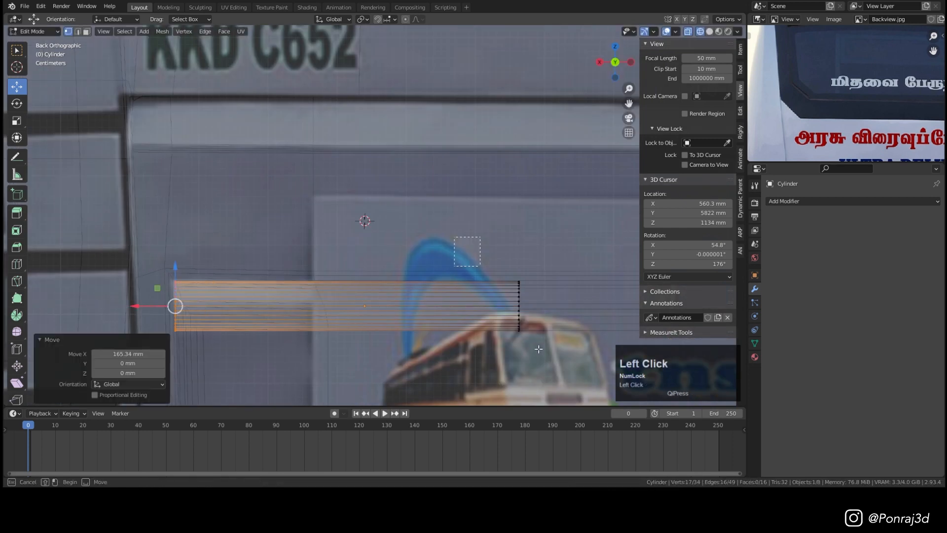
drag(539, 350, 543, 352)
shift+middle_drag(541, 345, 375, 300)
drag(315, 261, 546, 282)
Close the half-cylinder's open outer end with a face.
key(z)
scroll(493, 256, down, 4)
middle_drag(348, 216, 410, 224)
scroll(330, 257, up, 5)
alt+click(329, 262)
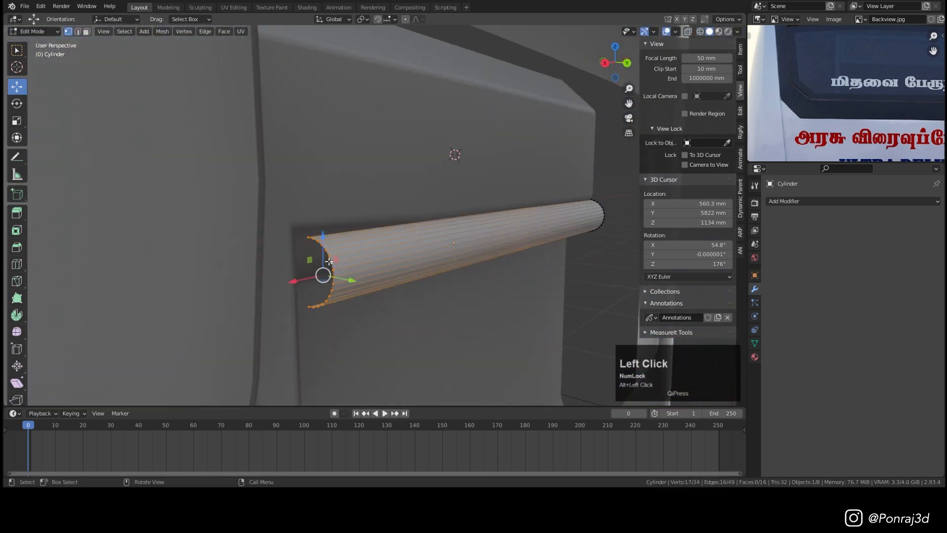
key(f)
middle_drag(348, 252, 452, 261)
scroll(355, 237, down, 2)
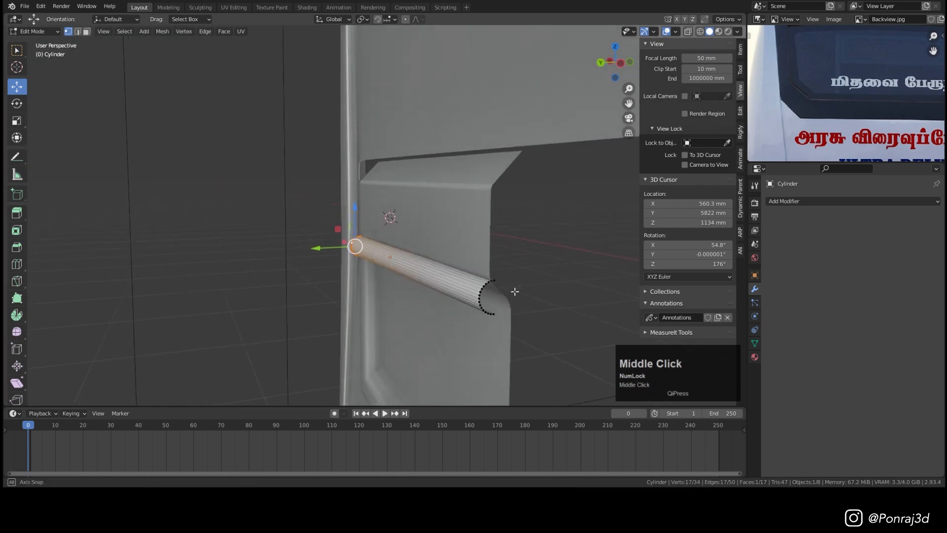
Join the half-cylinder object into the rear lower panel object.
middle_drag(503, 292, 525, 283)
key(Tab)
shift+middle_drag(517, 248, 489, 256)
shift+click(475, 220)
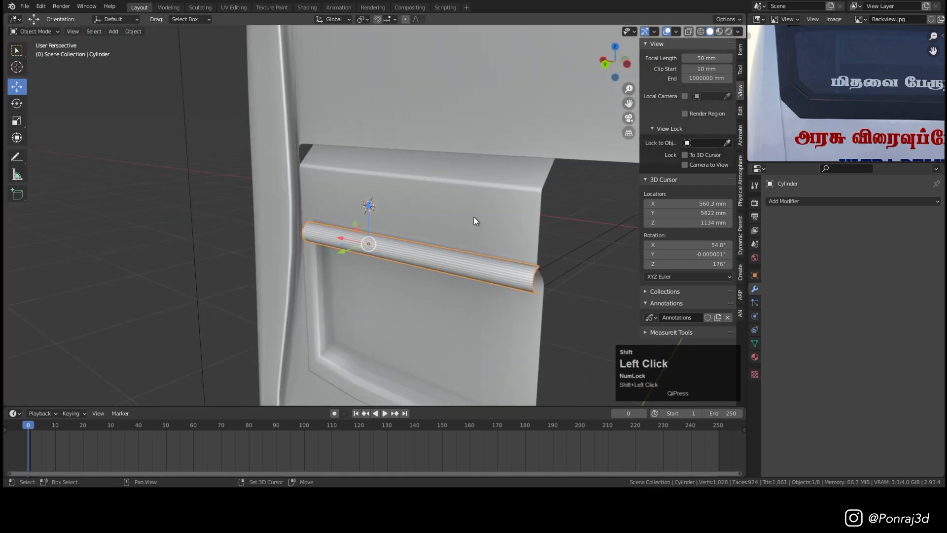
key(ctrl+j)
Shade the joined panel smooth and enable Auto Smooth at 30°.
middle_drag(481, 227, 513, 225)
right_click(513, 224)
click(546, 222)
click(546, 223)
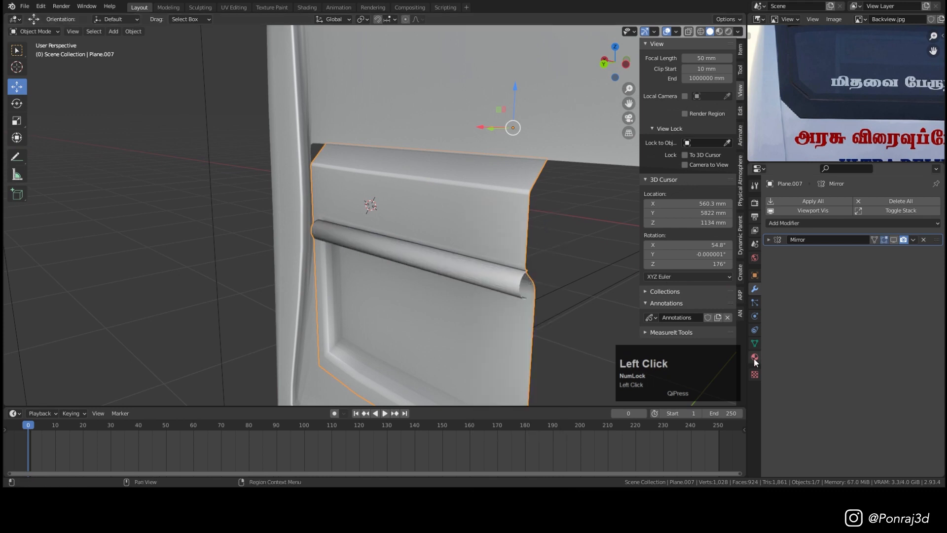
click(755, 344)
click(836, 381)
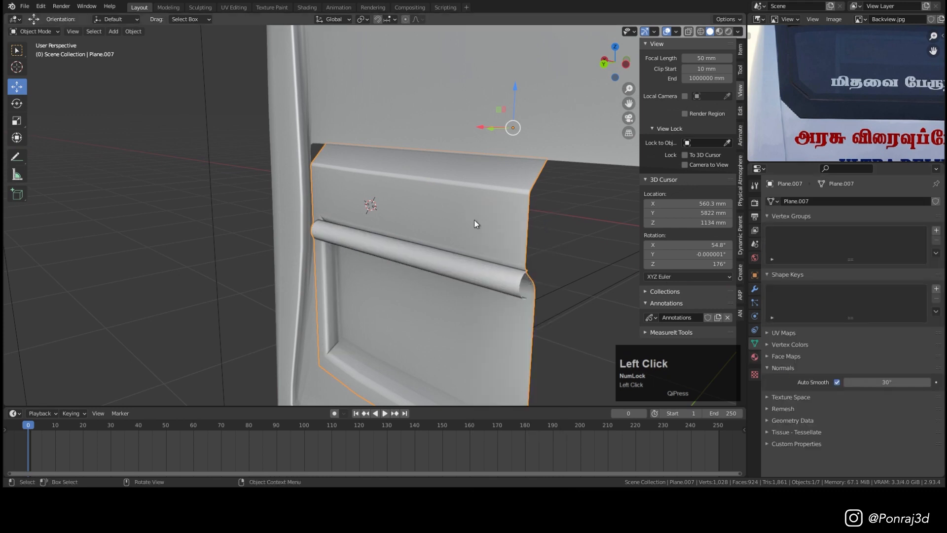
Select the whole linked half-cylinder and shift it slightly up and along Y so it sits on the panel above the recess.
key(Tab)
click(520, 293)
key(l)
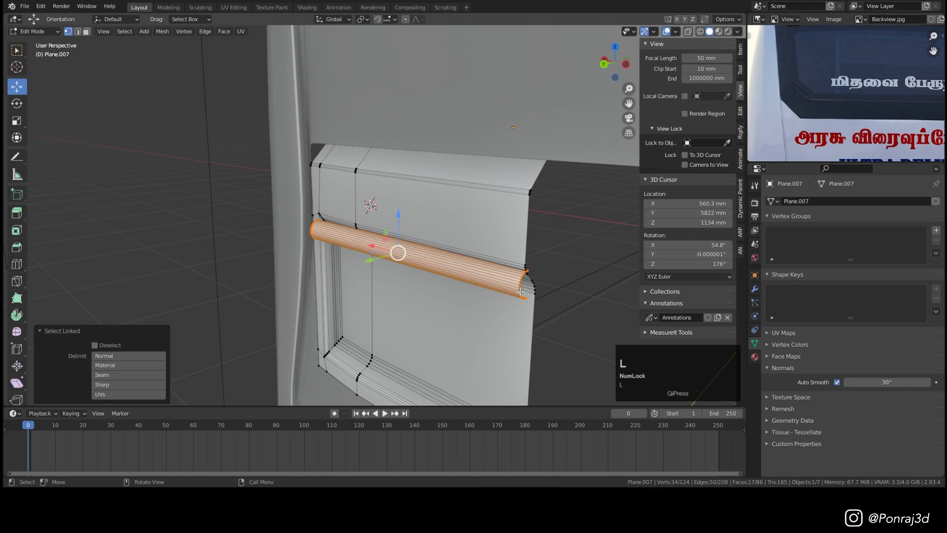
key(KP_1)
key(ctrl+KP_1)
scroll(414, 236, up, 3)
drag(434, 259, 435, 247)
middle_drag(436, 246, 507, 258)
drag(508, 258, 496, 262)
Extrude the half-cylinder's lower long edge along Y towards the panel surface.
middle_drag(496, 261, 273, 258)
drag(245, 250, 267, 291)
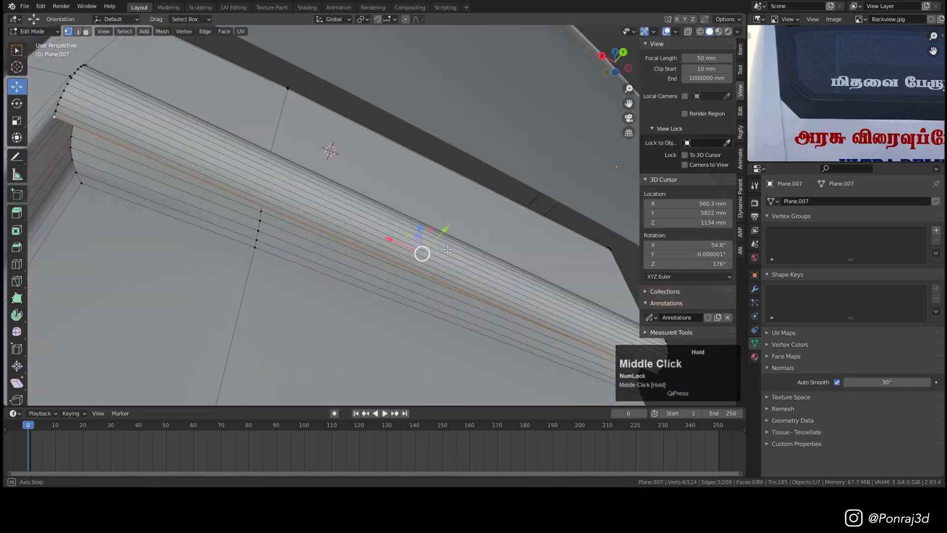
middle_drag(266, 291, 492, 233)
key(e)
key(y)
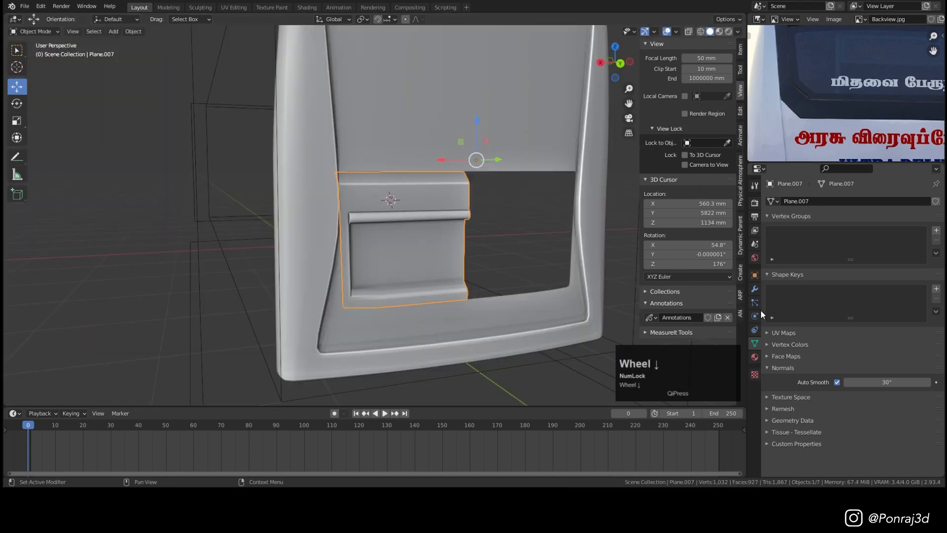
Turn on the Mirror modifier's viewport display and move the half-cylinder's inner end vertices onto the mirror line.
click(756, 288)
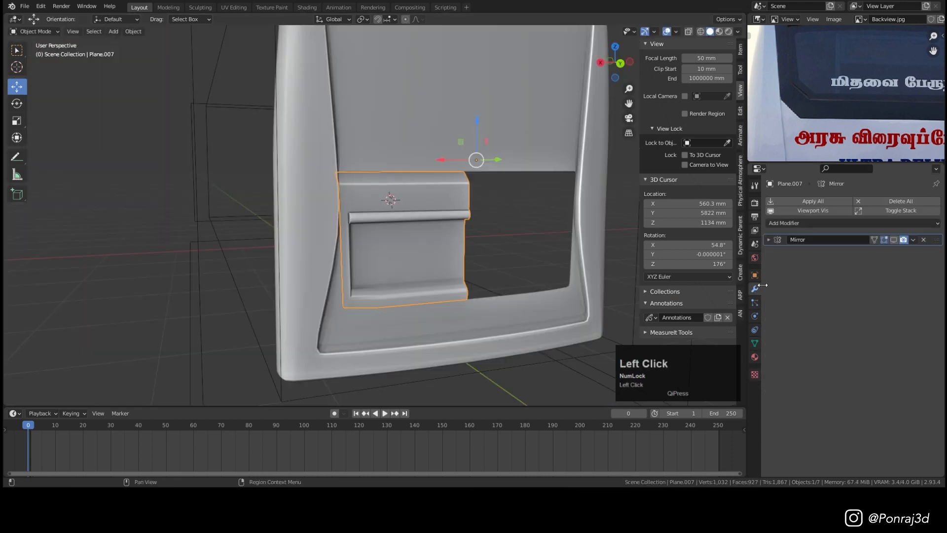
click(894, 241)
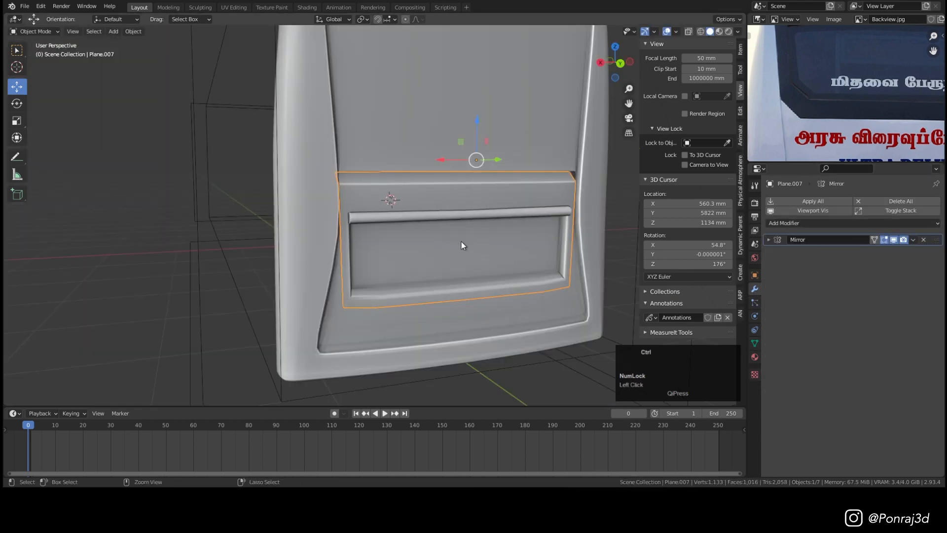
key(ctrl+KP_1)
scroll(479, 206, up, 3)
key(Tab)
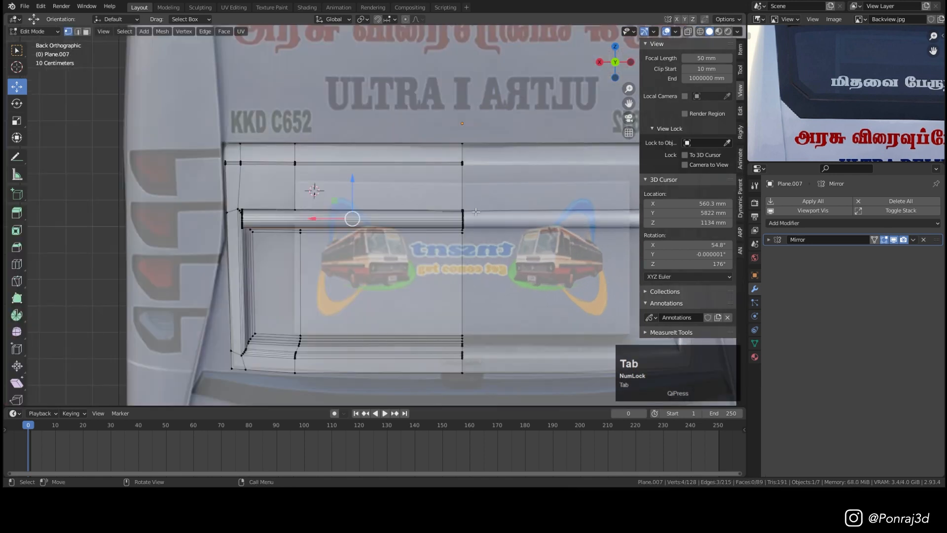
scroll(488, 189, up, 1)
scroll(488, 188, up, 4)
click(421, 224)
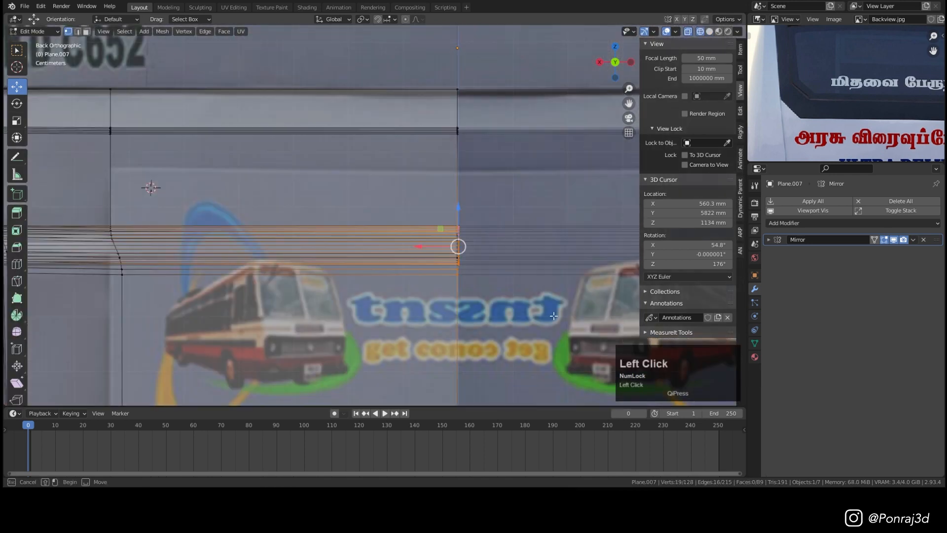
drag(421, 249, 278, 227)
scroll(457, 166, down, 5)
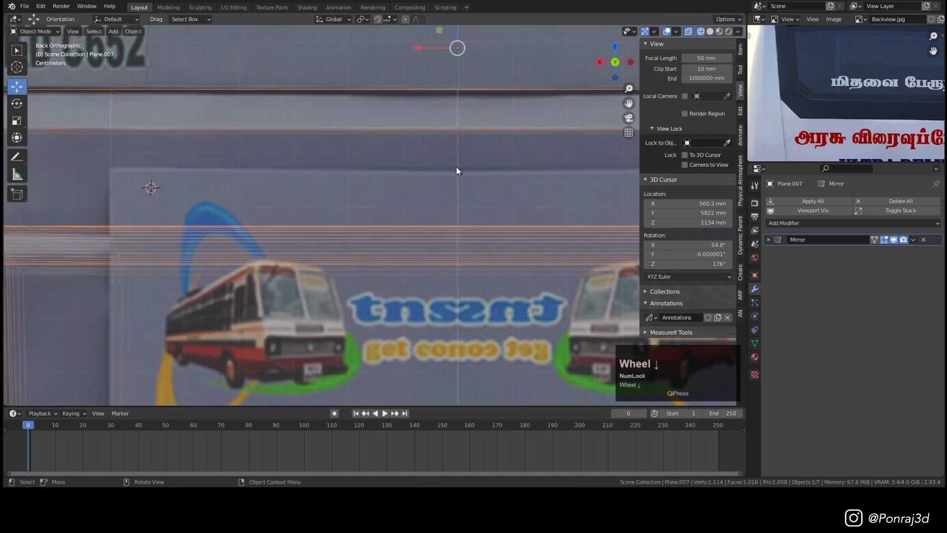
Snap the 3D cursor to the panel's top centre vertex and set the panel's origin to the 3D cursor.
key(Tab)
middle_drag(345, 247, 446, 187)
scroll(406, 162, up, 4)
key(Tab)
scroll(450, 188, up, 3)
click(436, 185)
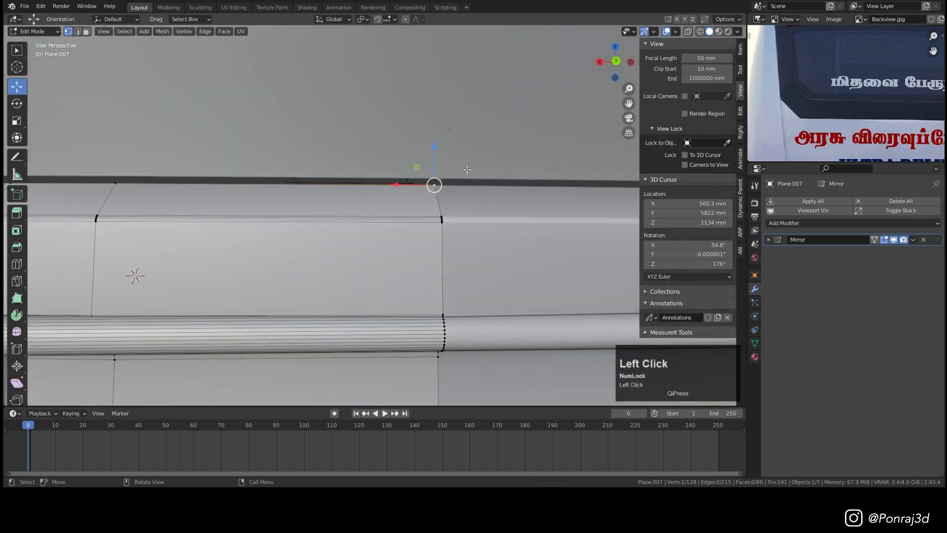
scroll(489, 160, down, 3)
key(shift+s)
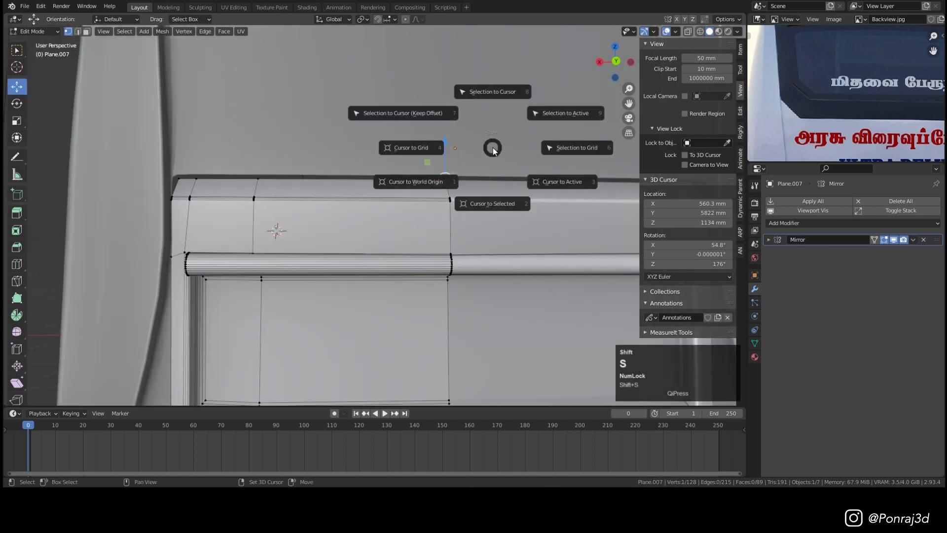
click(497, 198)
key(Tab)
right_click(493, 172)
mouse_move(466, 208)
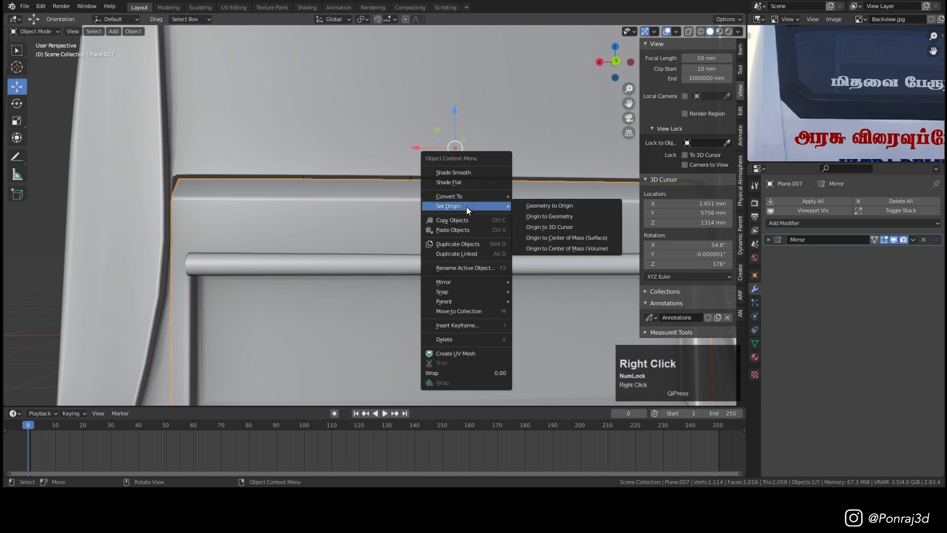
click(564, 226)
Try rotating the panel open about the X axis from its top-edge origin.
middle_drag(519, 221, 490, 231)
scroll(440, 176, down, 5)
middle_drag(468, 199, 453, 201)
key(r)
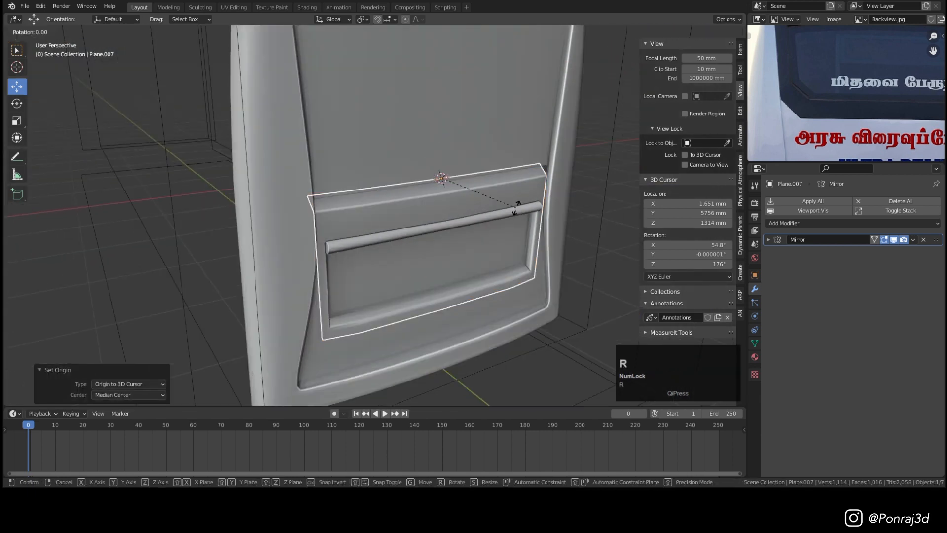
key(x)
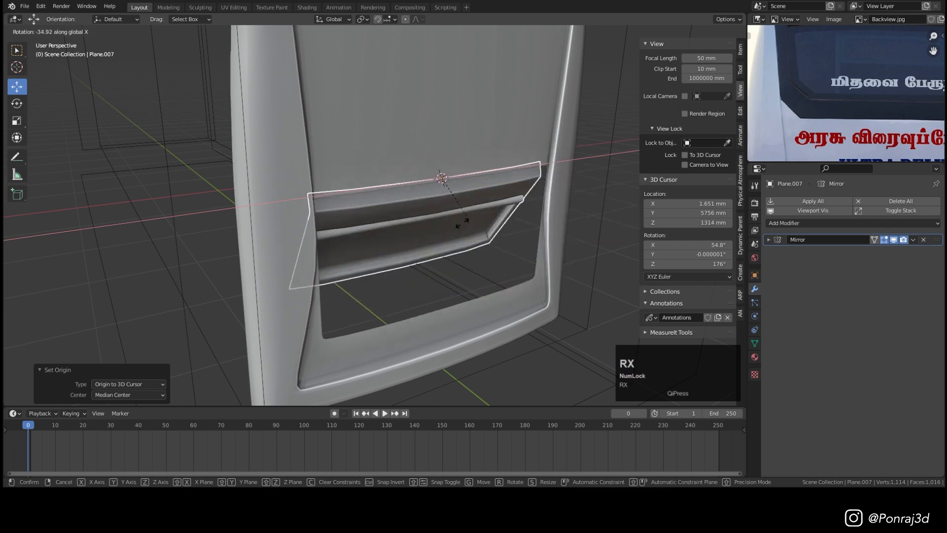
right_click(506, 153)
Add a horizontal loop cut to the bus's rear body mesh, aligned with the rear window's lower edge in back view.
scroll(505, 149, down, 5)
middle_drag(470, 163, 444, 188)
click(360, 183)
key(ctrl+KP_1)
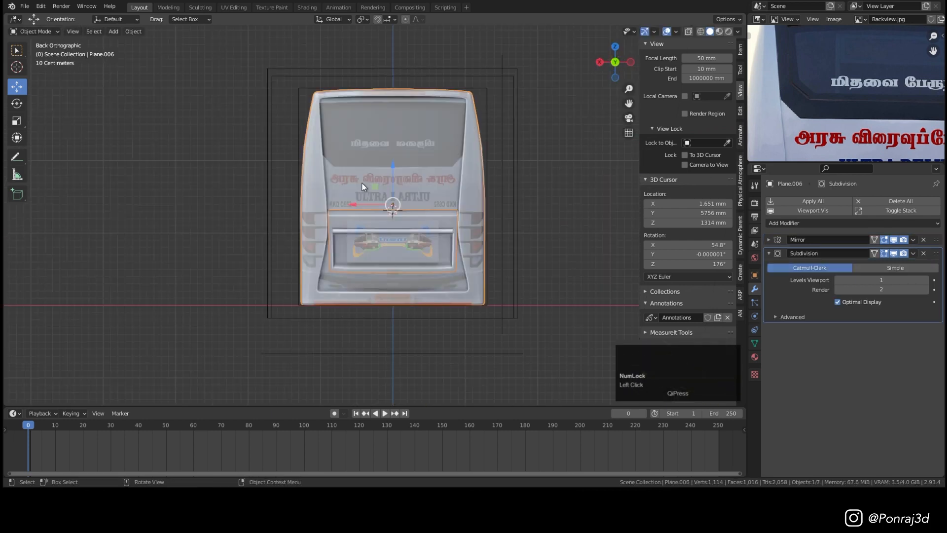
shift+middle_drag(402, 143, 419, 243)
scroll(419, 243, up, 4)
key(Tab)
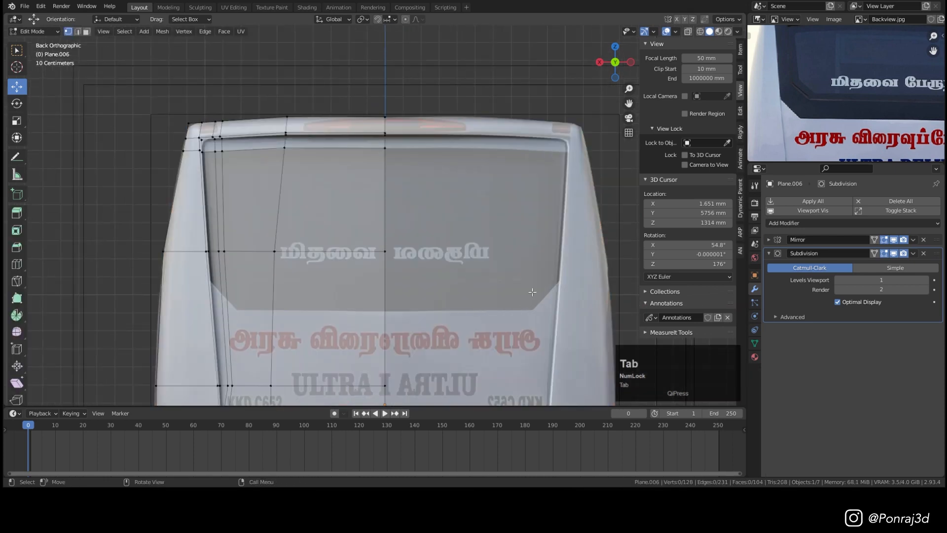
shift+middle_drag(369, 331, 498, 247)
scroll(504, 245, up, 2)
key(ctrl+r)
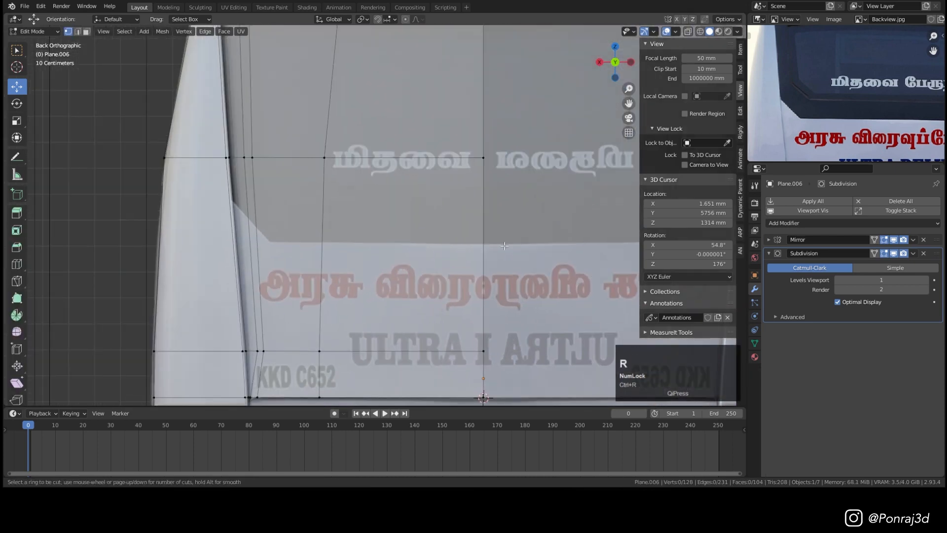
click(407, 281)
Add a second horizontal loop cut where the rear window's angled lower corner begins.
scroll(291, 244, up, 2)
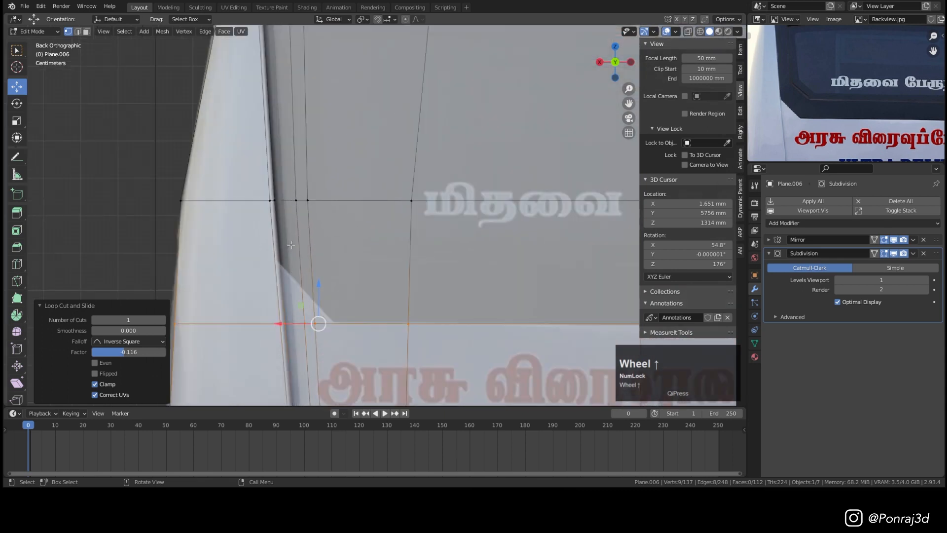
key(ctrl+r)
click(264, 261)
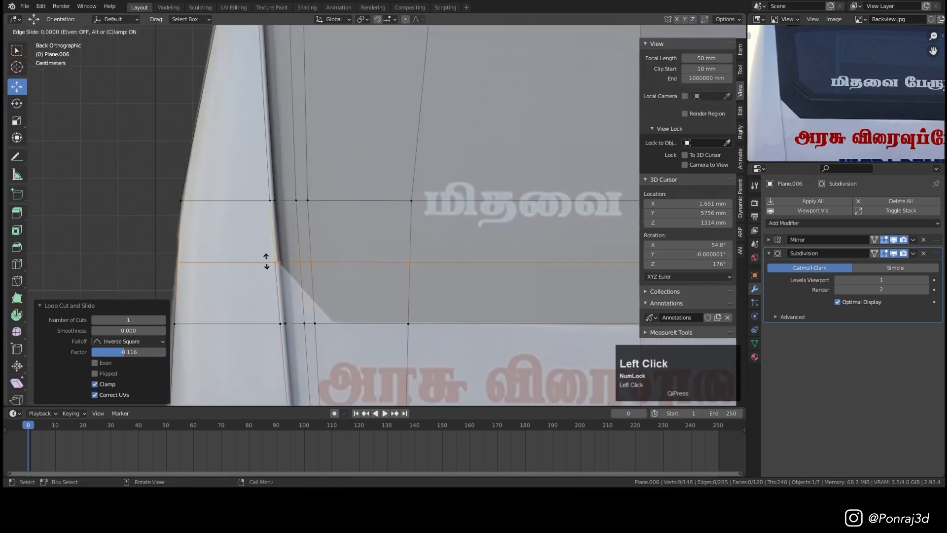
scroll(277, 354, down, 1)
Slide the vertices on the window's lower edge toward the centre until they match the angled corner in the reference image.
drag(277, 354, 249, 336)
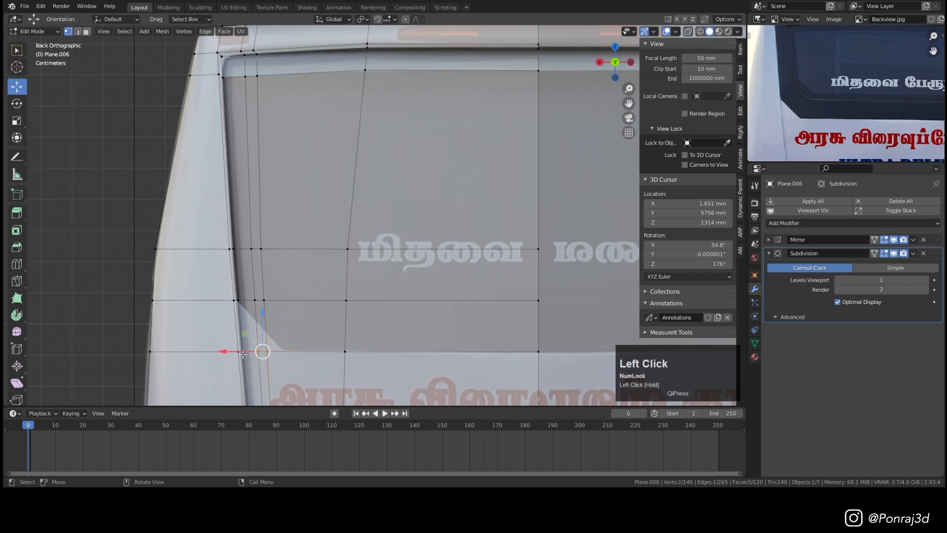
key(g)
key(g)
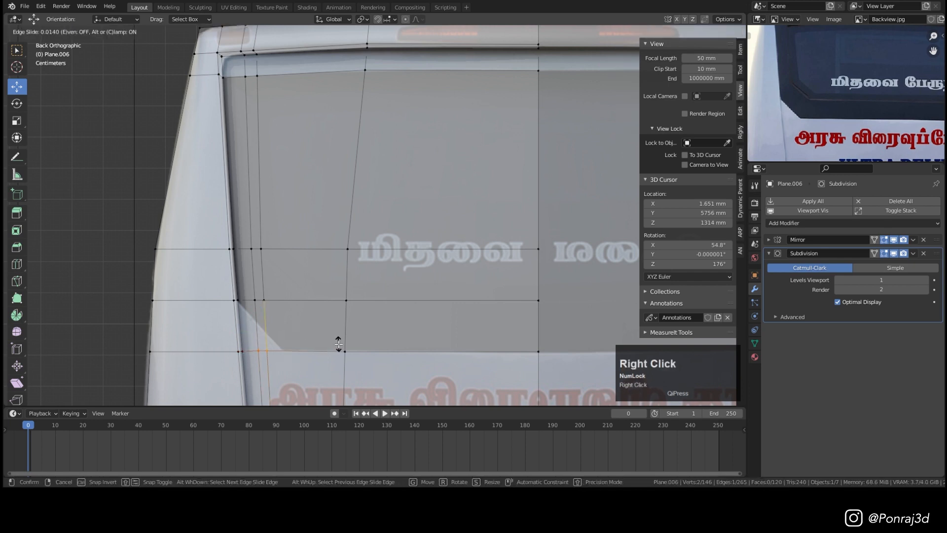
click(262, 352)
drag(265, 342, 264, 342)
key(g)
key(g)
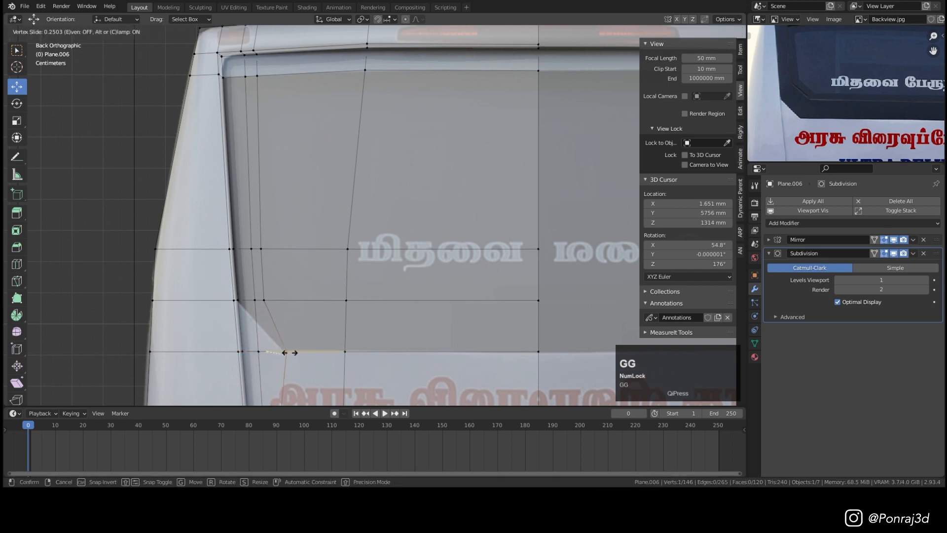
click(264, 349)
Slide the inner vertex on the loop above outward to the point where the window's angled lower corner begins.
scroll(275, 349, up, 2)
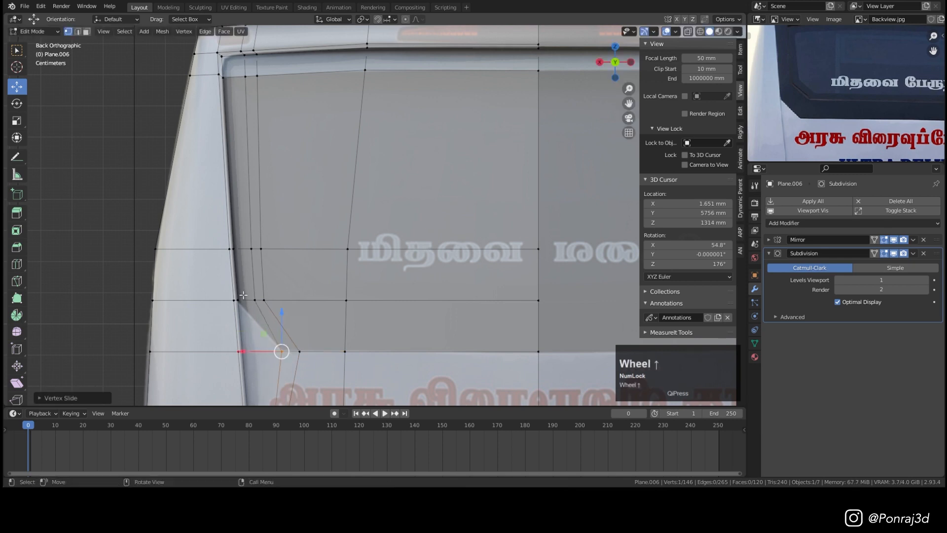
key(z)
key(z)
click(268, 262)
shift+middle_drag(283, 246, 300, 282)
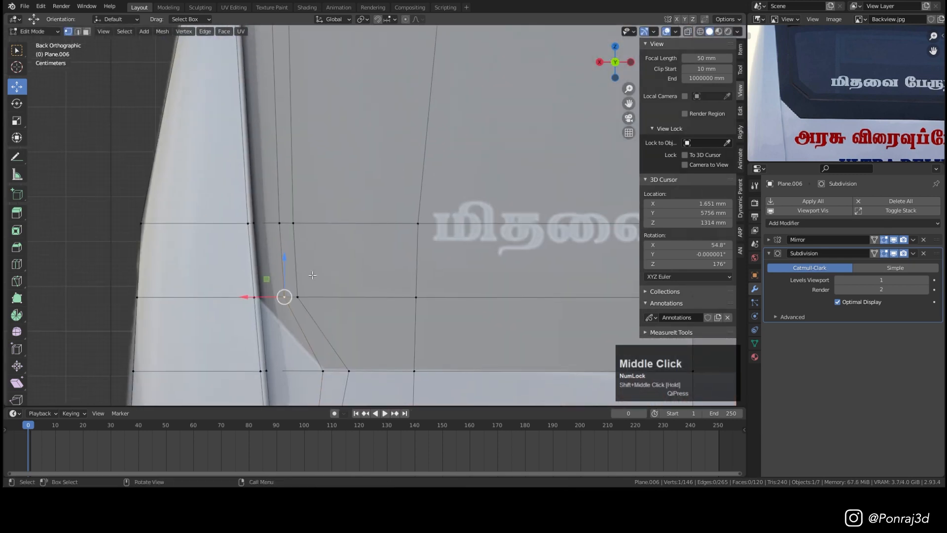
key(g)
key(g)
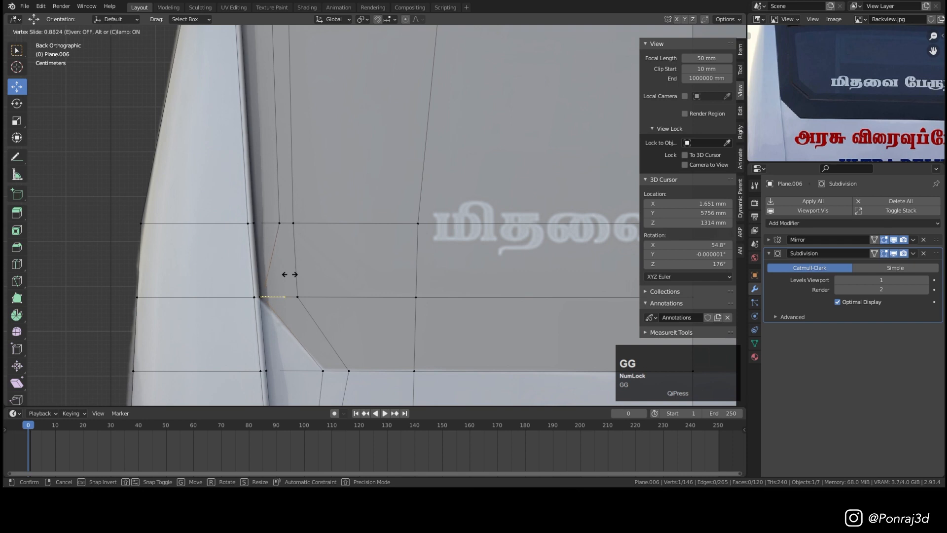
click(290, 275)
Edge-slide the vertical edge beside the window outward onto the window's side outline up to its top corner.
shift+middle_drag(290, 275, 300, 296)
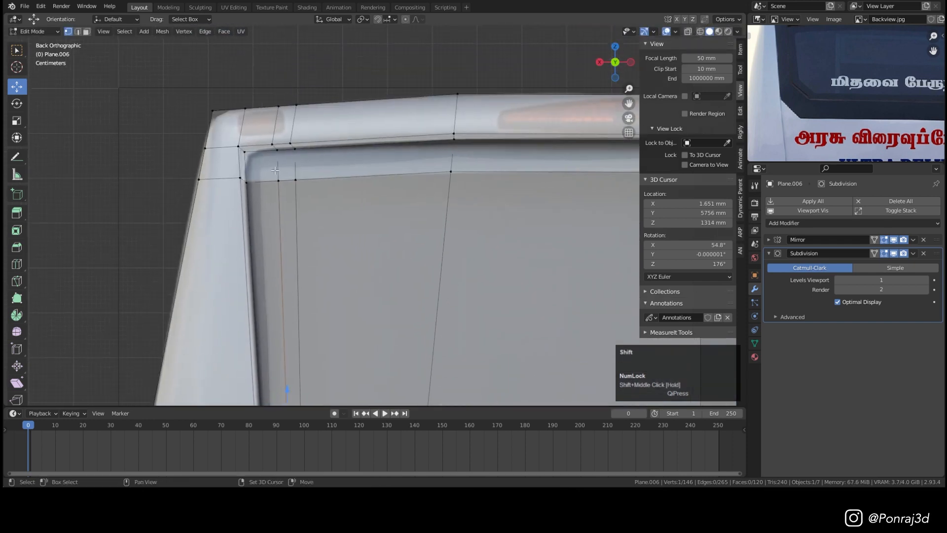
key(g)
key(g)
click(286, 225)
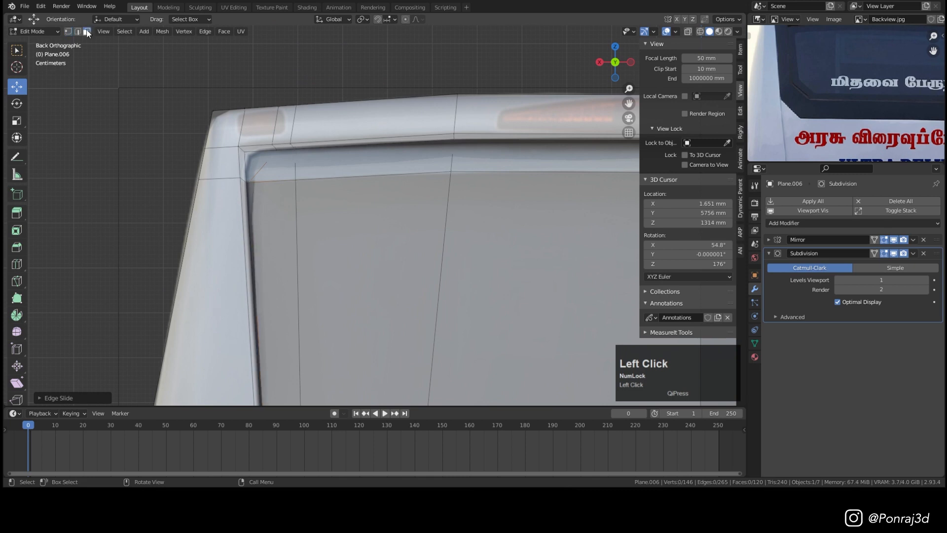
Select all faces inside the rear window outline and separate them from the body mesh into their own object.
click(273, 260)
scroll(273, 260, down, 2)
shift+middle_drag(273, 260, 286, 385)
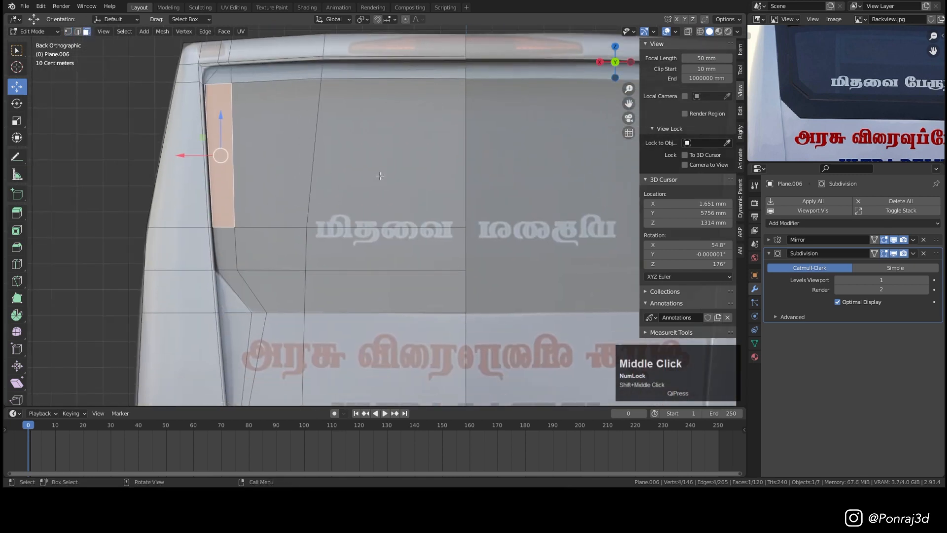
ctrl+click(392, 164)
ctrl+click(390, 291)
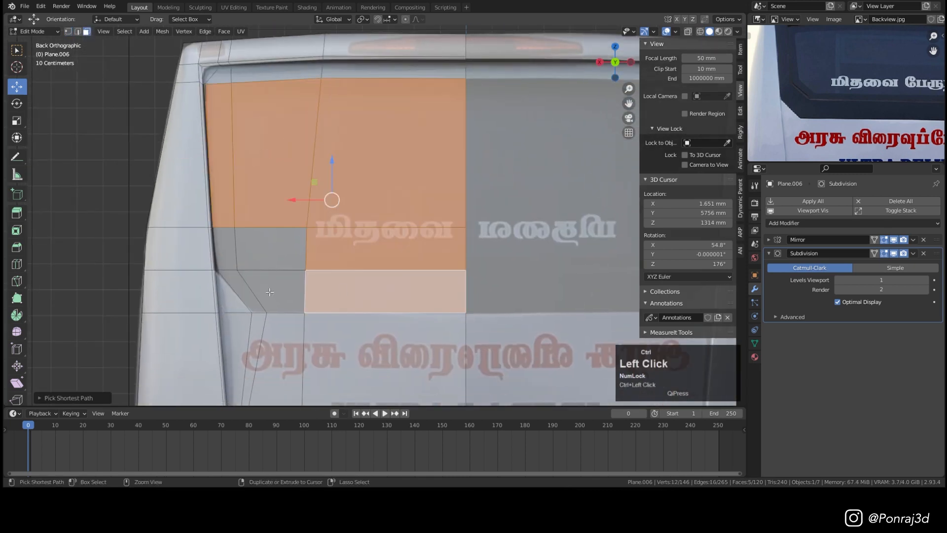
ctrl+click(241, 292)
ctrl+click(277, 243)
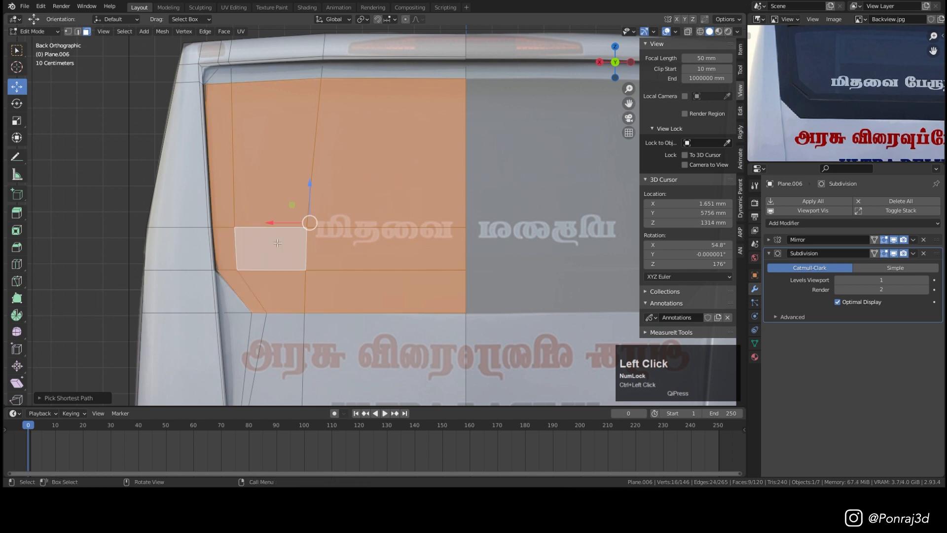
key(p)
click(330, 232)
key(Tab)
Bevel the separated window's horizontal edge loop at the start of its angled lower corner, using 2 segments.
click(323, 240)
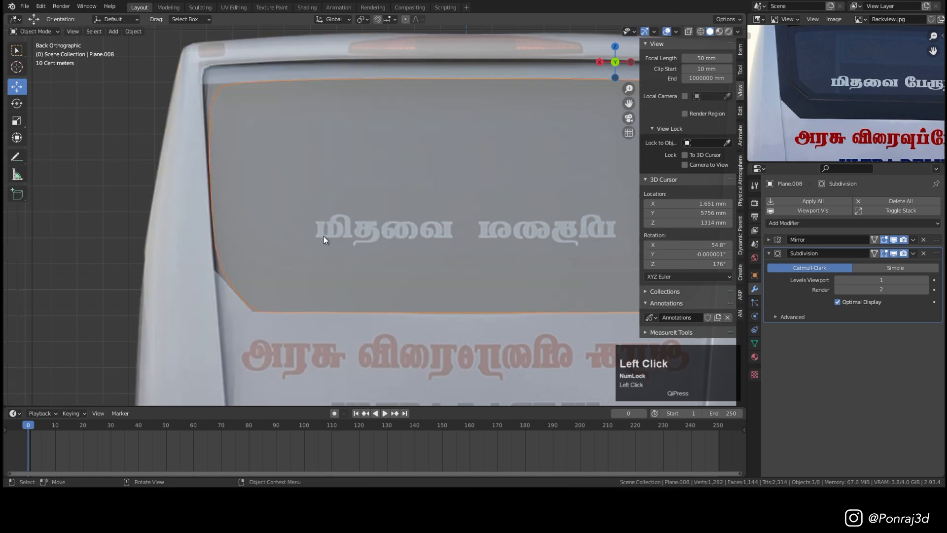
key(Tab)
scroll(271, 259, up, 1)
key(2)
alt+click(273, 271)
key(ctrl+b)
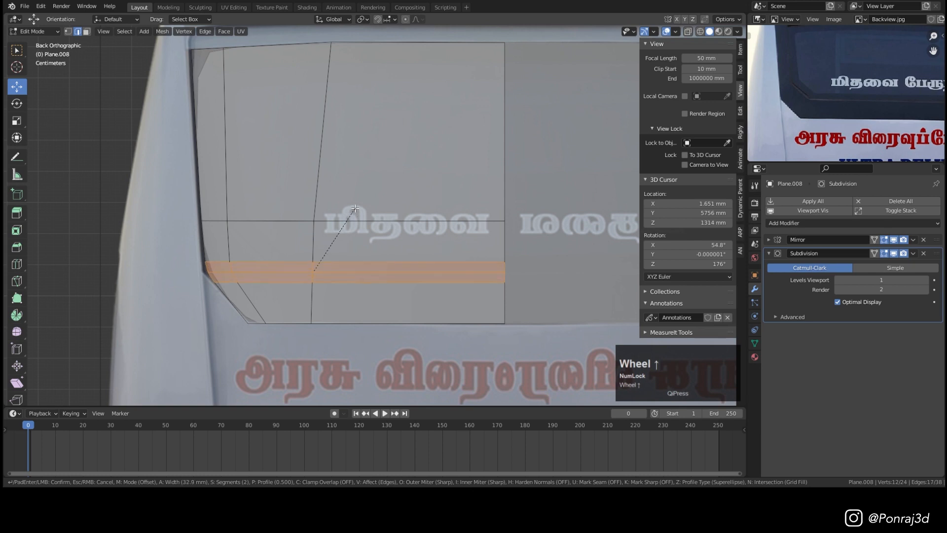
click(348, 212)
shift+middle_drag(325, 145, 344, 244)
Add a horizontal loop cut across the window, isolate the window in local view, and slide the loop close to its top edge.
key(Tab)
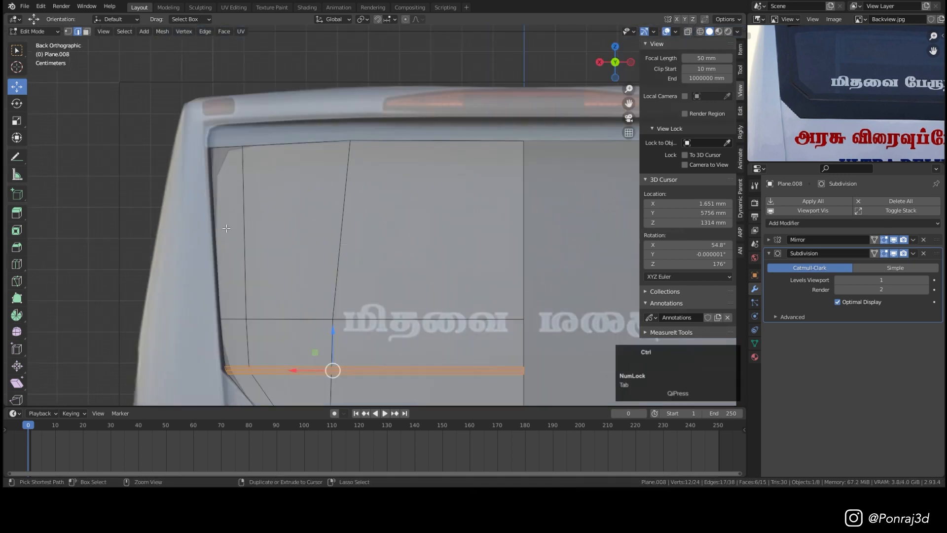
key(ctrl+t)
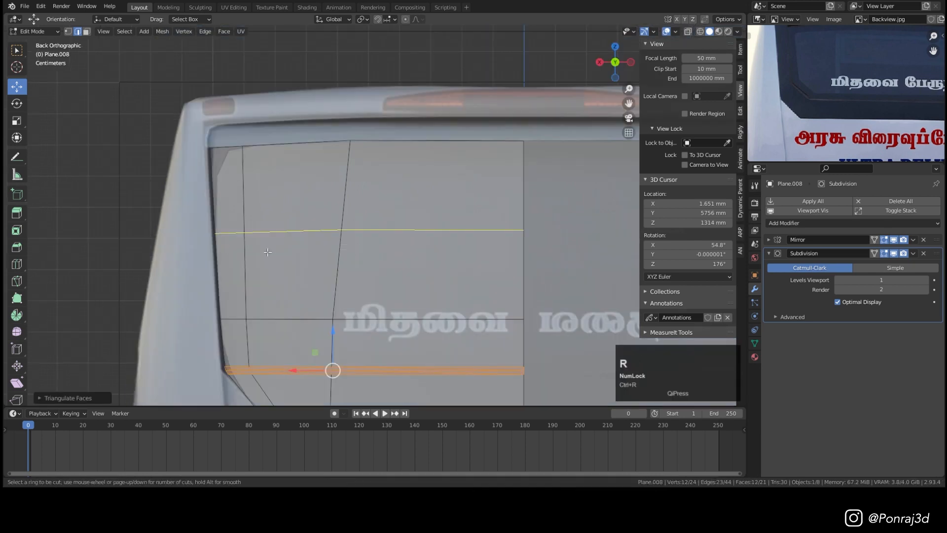
middle_drag(358, 250, 353, 212)
key(Tab)
key(KP_Divide)
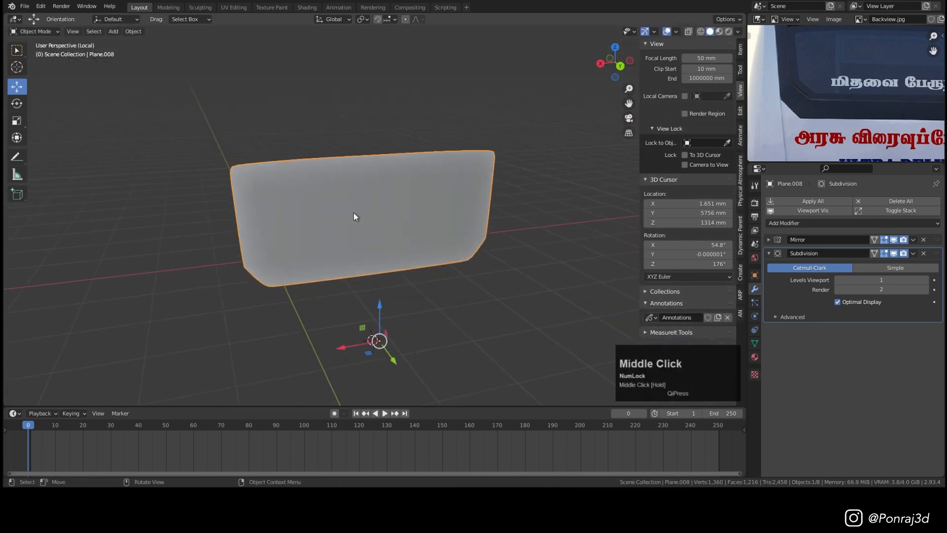
scroll(298, 161, up, 2)
key(Tab)
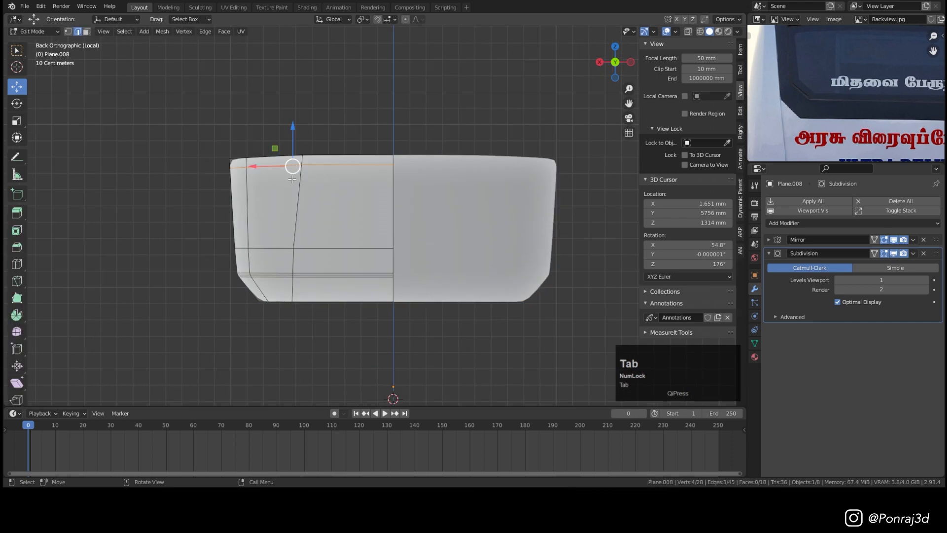
scroll(333, 165, up, 3)
key(g)
key(g)
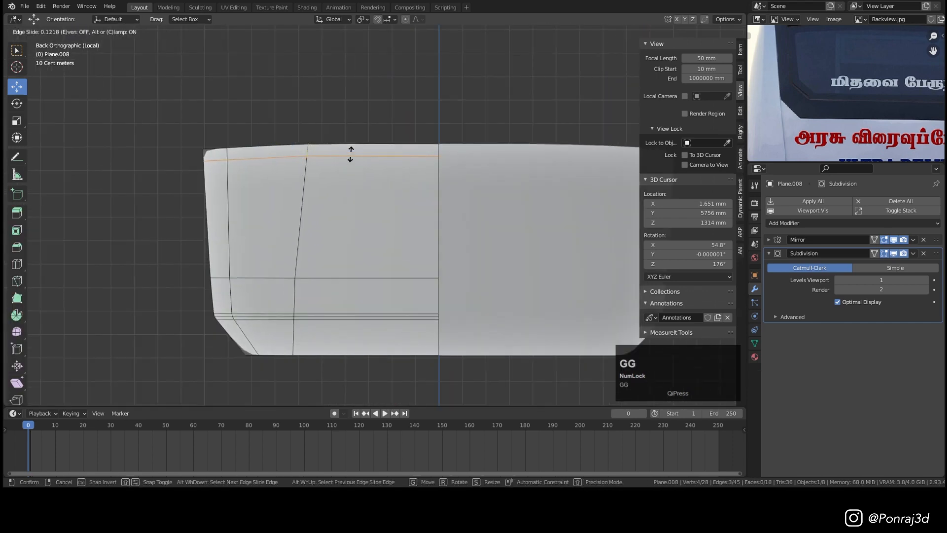
click(351, 149)
Slide the window's outer vertical edge loop closer to its side edge to sharpen the corners.
scroll(223, 162, up, 1)
alt+click(232, 170)
key(g)
key(g)
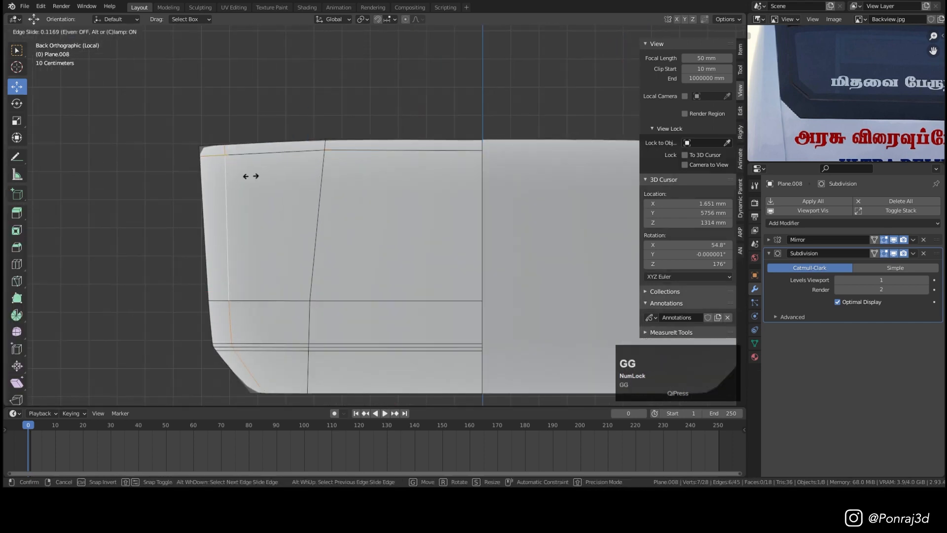
click(222, 290)
key(Tab)
middle_drag(222, 289, 454, 215)
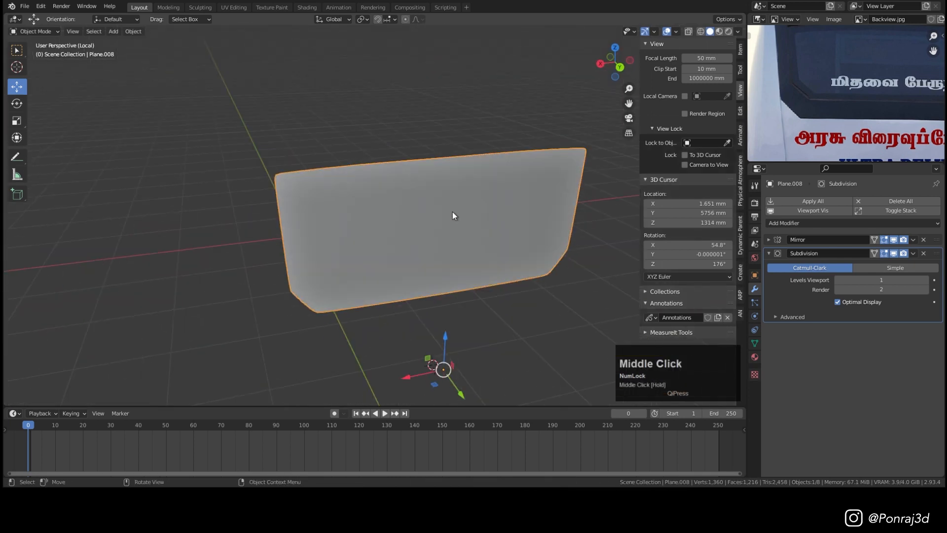
Isolate the rear body mesh and add a horizontal loop cut just below the window opening's top corner.
key(KP_Divide)
scroll(351, 194, down, 1)
click(439, 103)
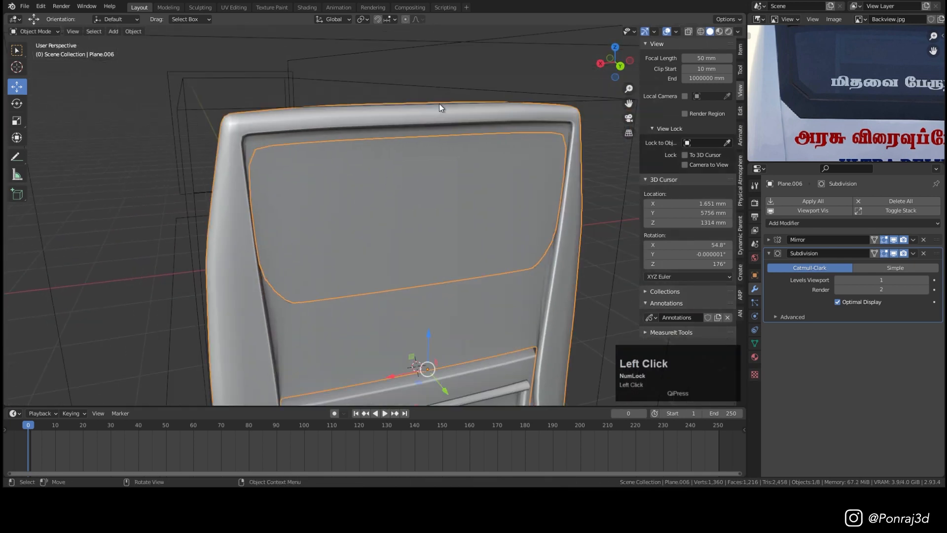
key(KP_Divide)
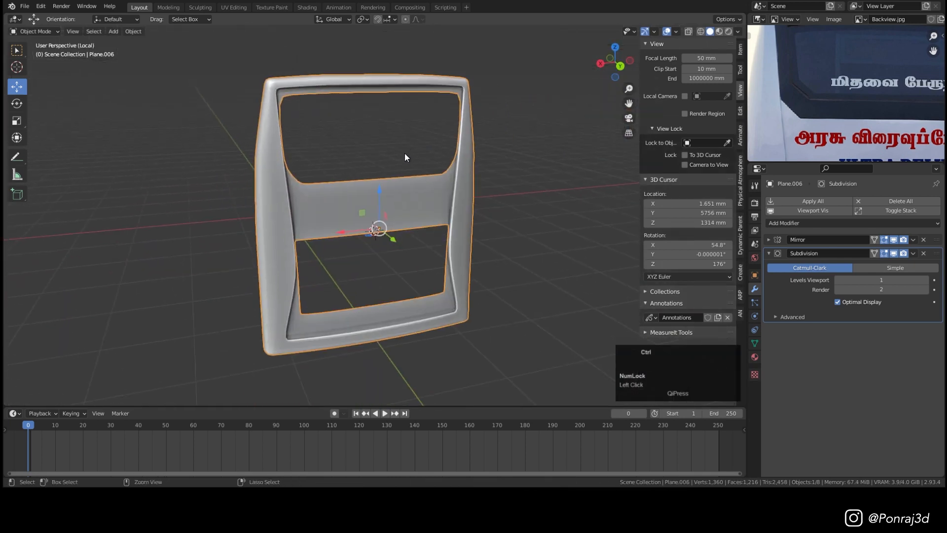
key(ctrl+KP_1)
scroll(299, 205, up, 5)
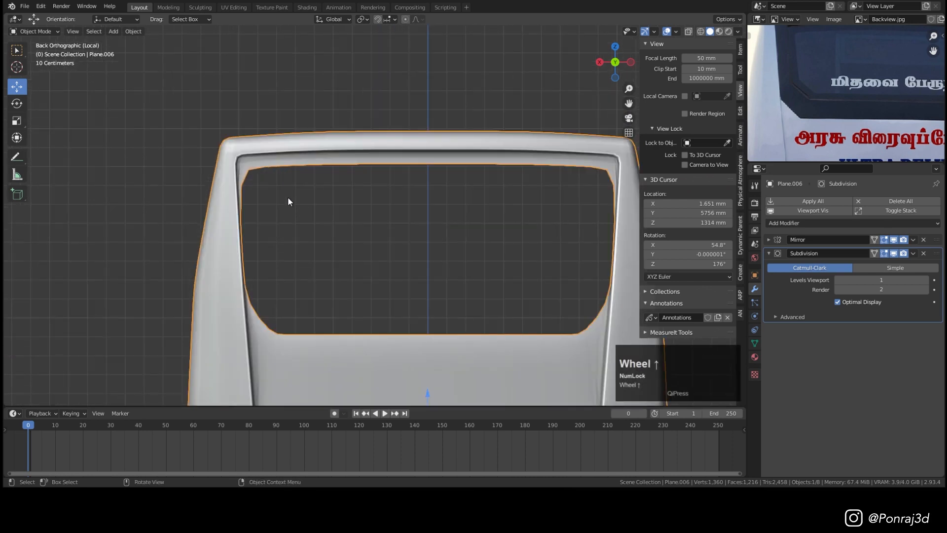
scroll(288, 198, up, 2)
key(Tab)
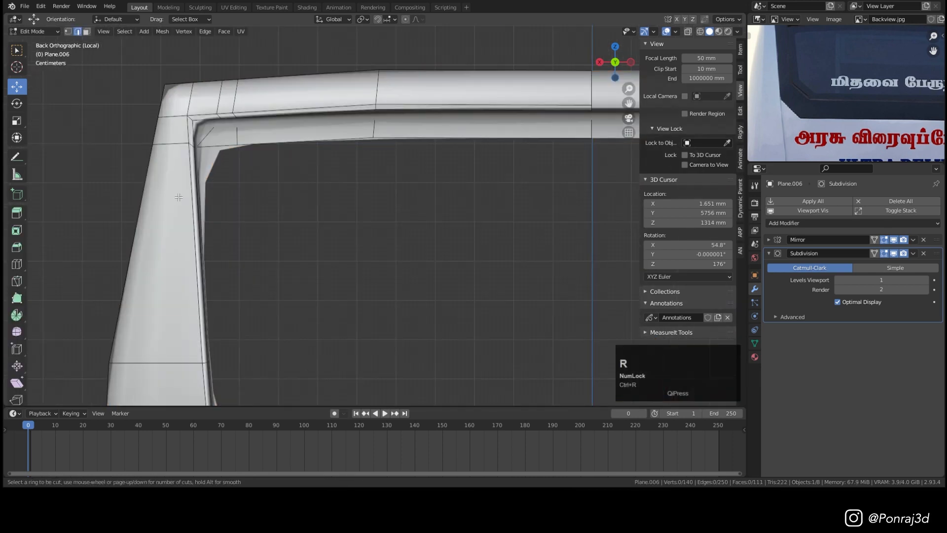
click(201, 231)
click(212, 155)
Slide the body's vertical edge loop above the window opening closer to the opening's upper corner.
alt+click(237, 138)
key(g)
key(g)
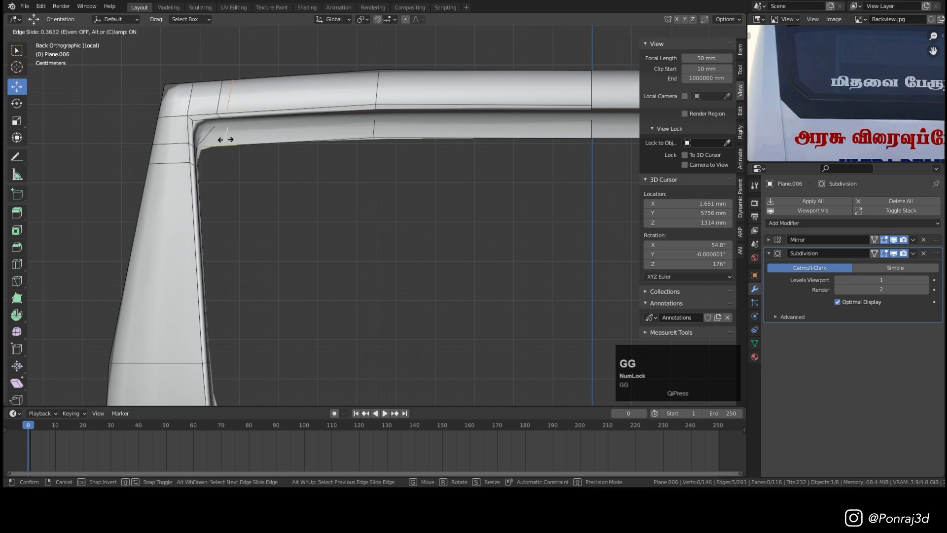
click(234, 139)
Add three horizontal loop cuts to the body, above and below the angled corner's start and just above the opening's lower edge.
scroll(234, 143, down, 4)
shift+middle_drag(225, 263, 229, 232)
scroll(261, 230, up, 3)
key(ctrl+r)
click(185, 244)
click(185, 254)
key(ctrl+r)
click(189, 264)
click(193, 279)
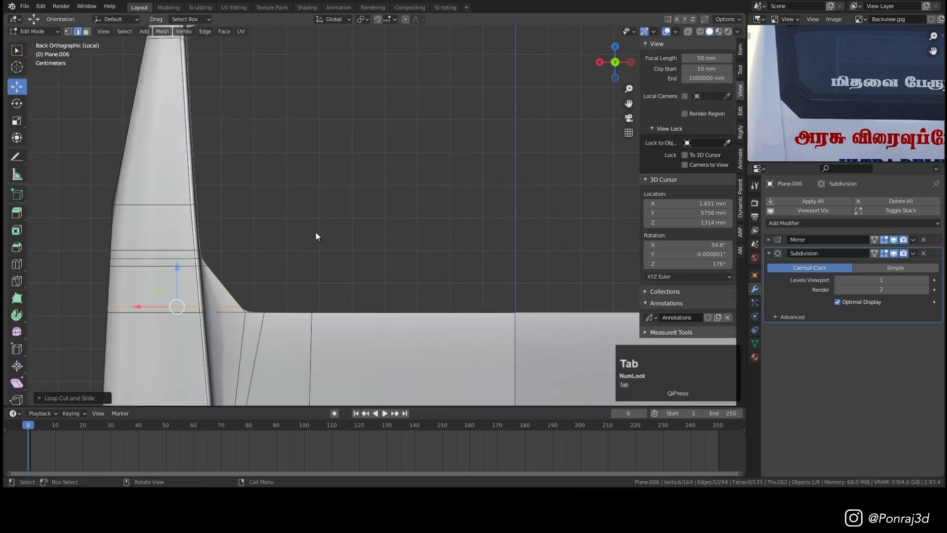
Leave the body's local view and set the window object's origin to the 3D cursor at the window's centre.
key(Tab)
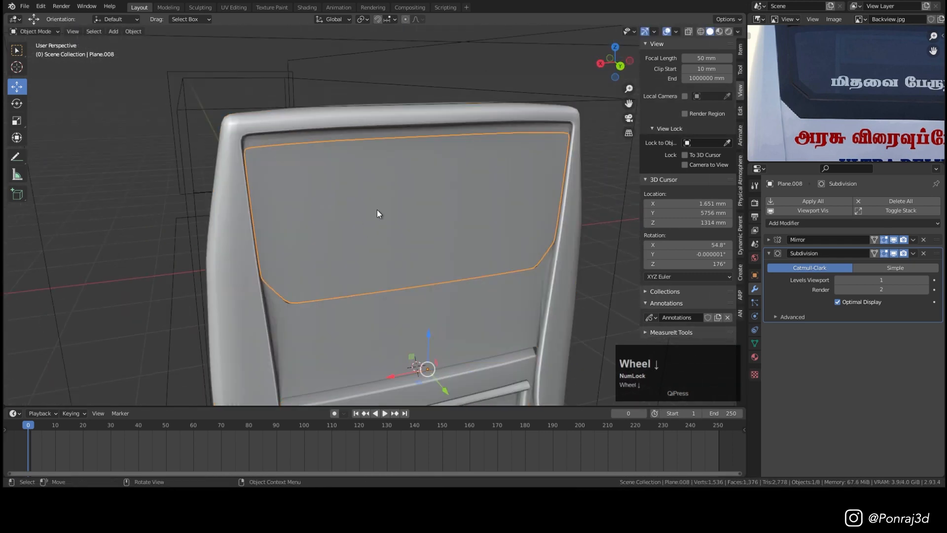
scroll(395, 217, down, 2)
scroll(446, 231, up, 2)
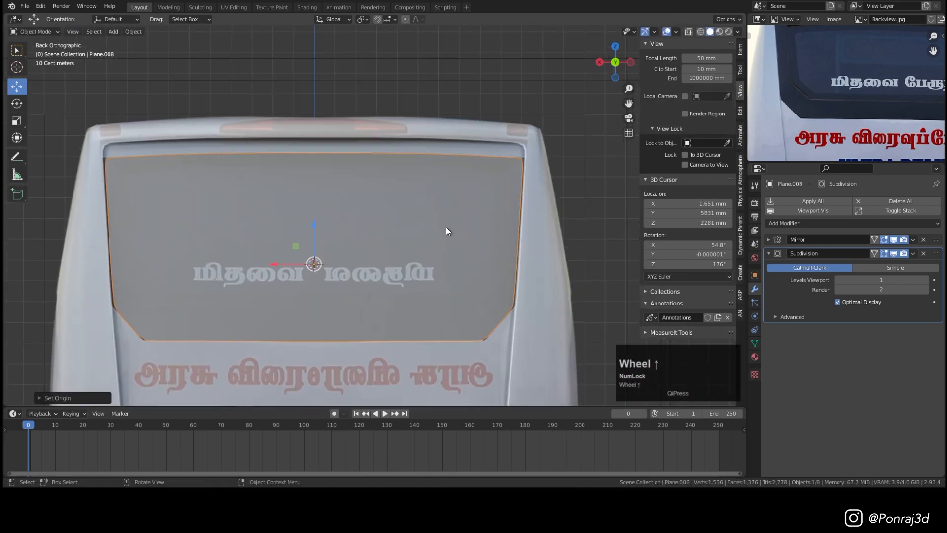
Add a horizontal loop cut to the window close to its lower edge.
key(Tab)
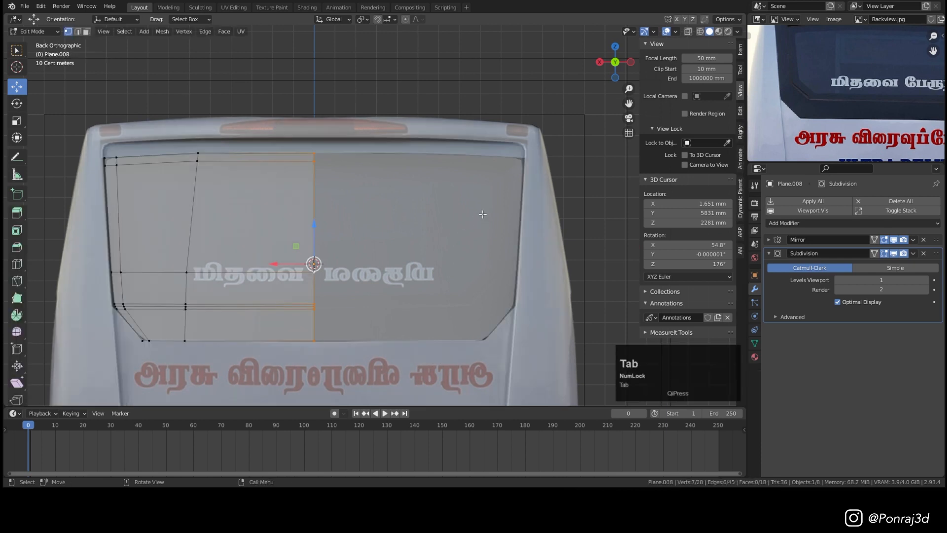
key(3)
scroll(141, 350, up, 1)
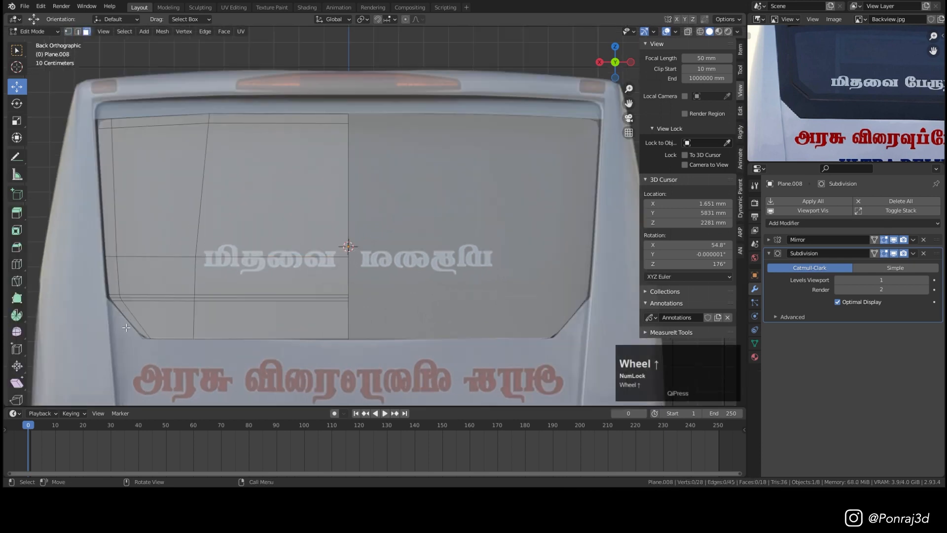
key(ctrl+r)
click(130, 325)
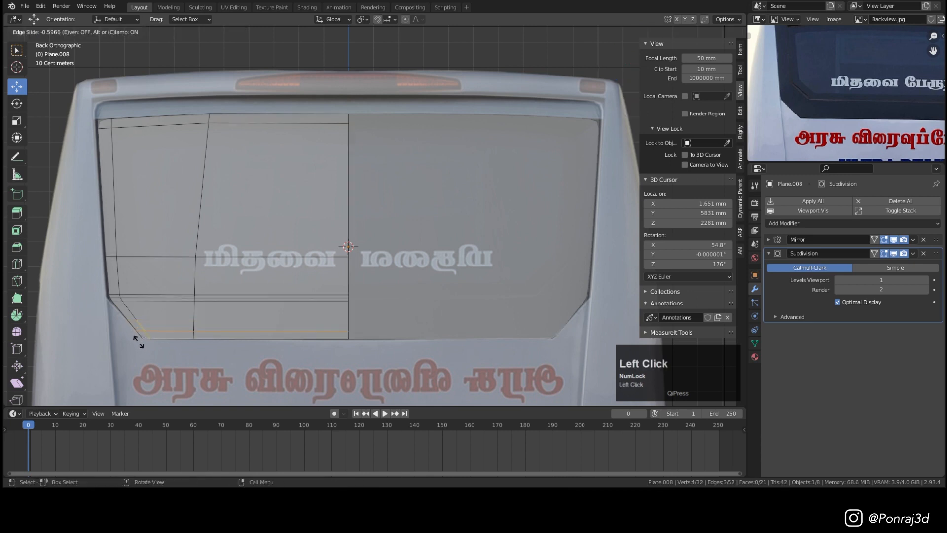
click(138, 342)
Select the window's inner faces within the border loops, inset them slightly, and move them inward to recess the glass.
key(3)
click(169, 314)
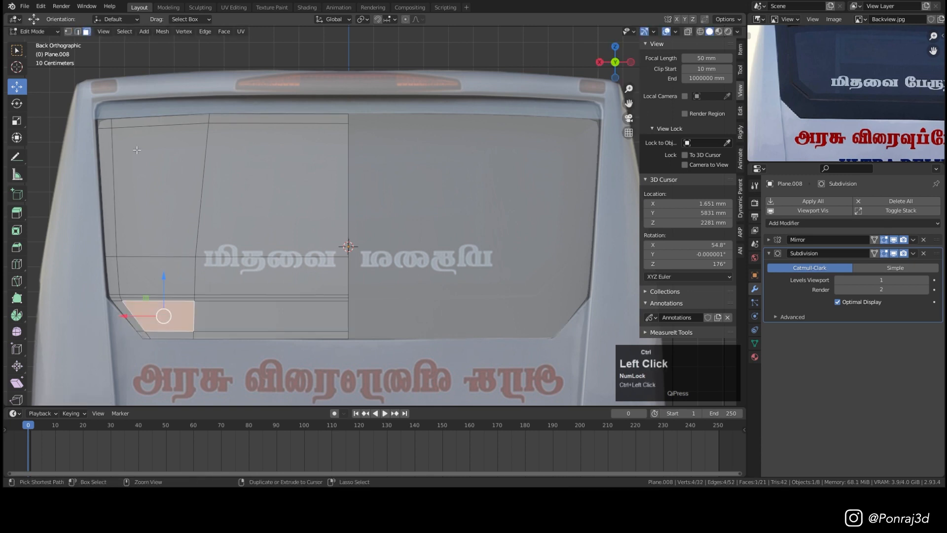
ctrl+click(185, 167)
ctrl+click(262, 143)
ctrl+click(283, 318)
middle_drag(167, 235, 223, 274)
key(i)
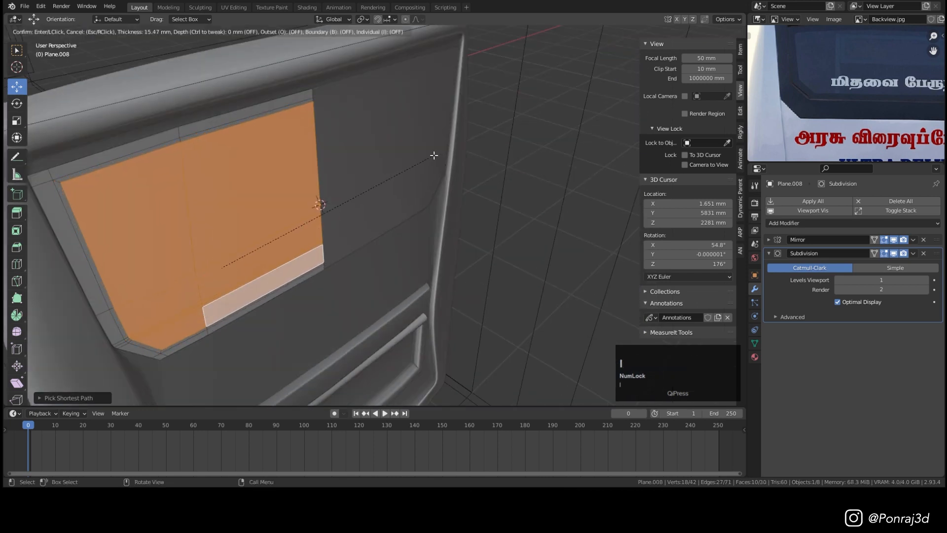
click(434, 156)
drag(236, 286, 229, 275)
Add two support loop cuts around the rim of the recessed glass, between the window frame and the pane.
middle_drag(229, 275, 127, 284)
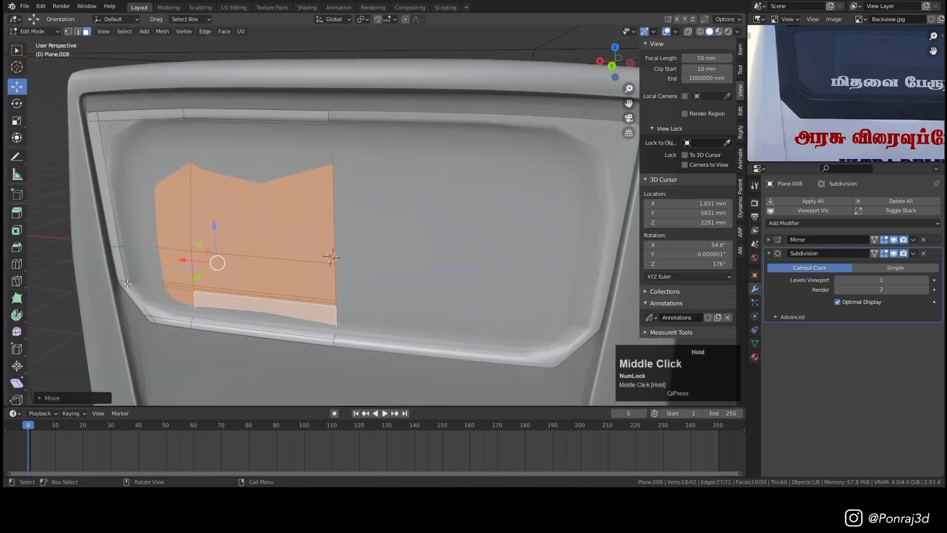
click(874, 254)
key(ctrl+r)
click(132, 142)
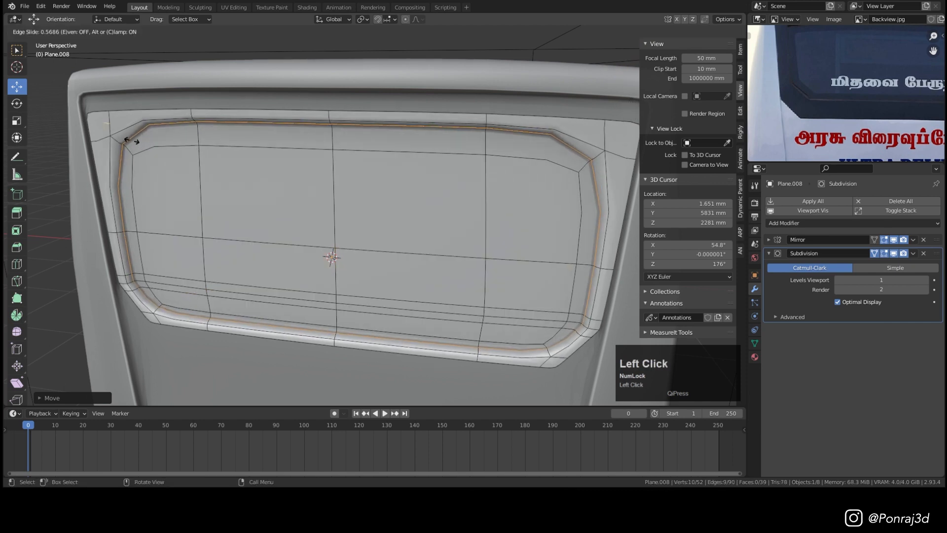
click(131, 142)
key(ctrl+r)
click(119, 141)
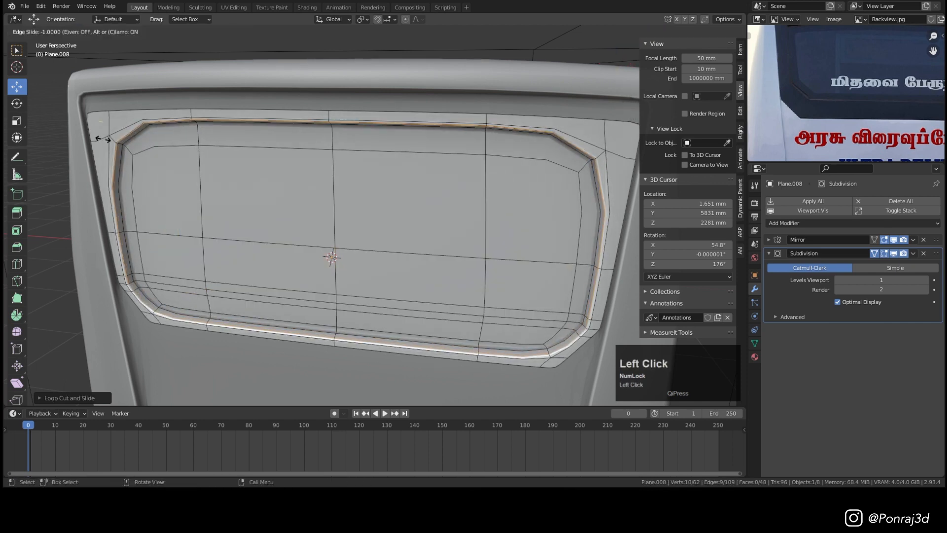
click(112, 140)
key(Tab)
middle_drag(281, 157, 274, 177)
key(Tab)
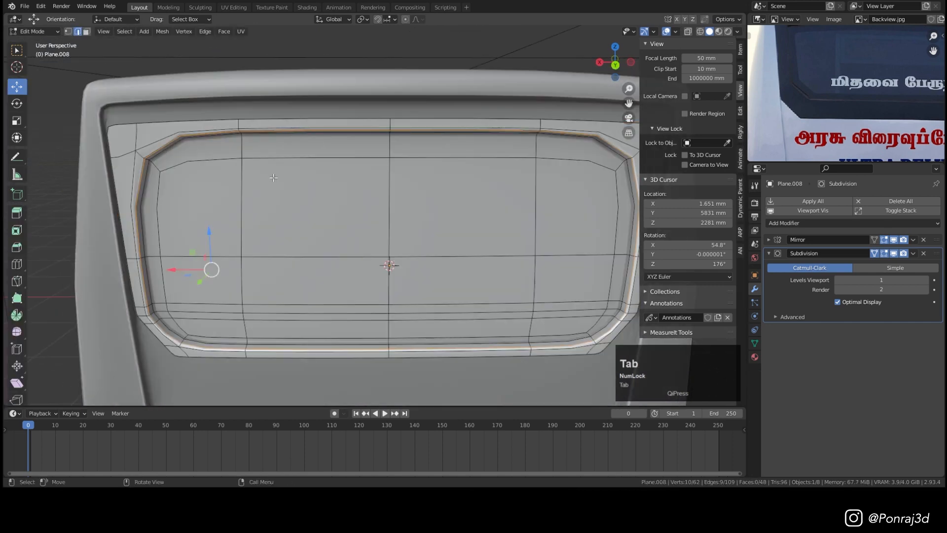
Add a horizontal loop cut close to the window's upper edge and a vertical one close to its outer side edge.
key(ctrl+KP_1)
key(Tab)
key(Tab)
key(ctrl+r)
click(121, 118)
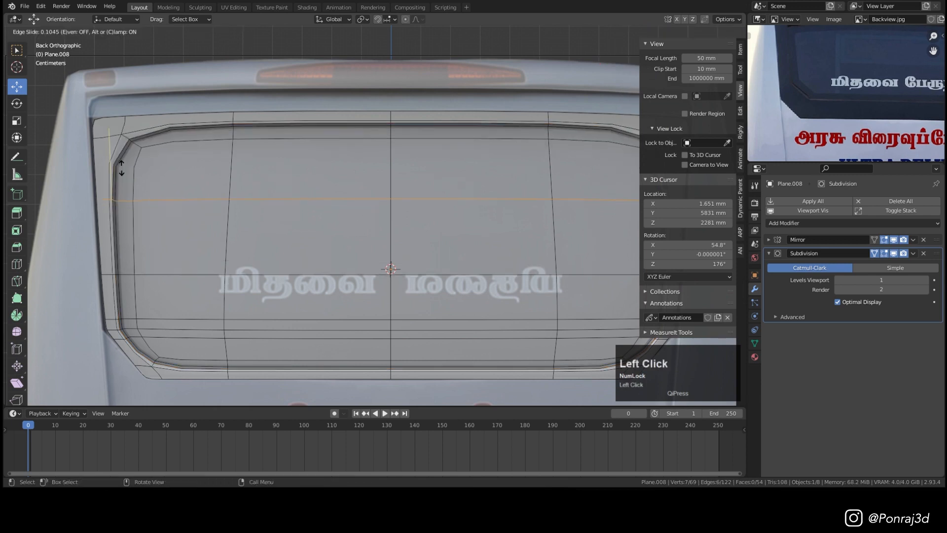
click(111, 101)
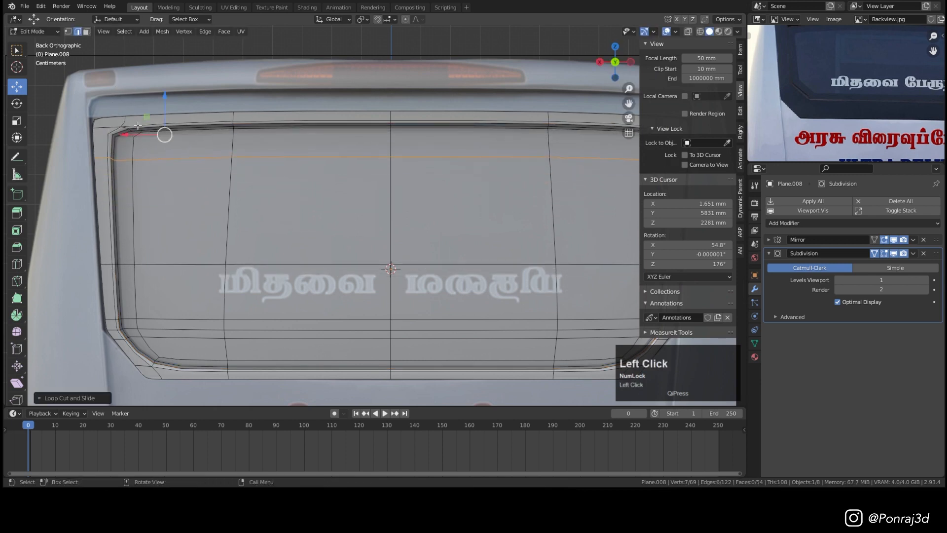
click(875, 253)
key(ctrl+r)
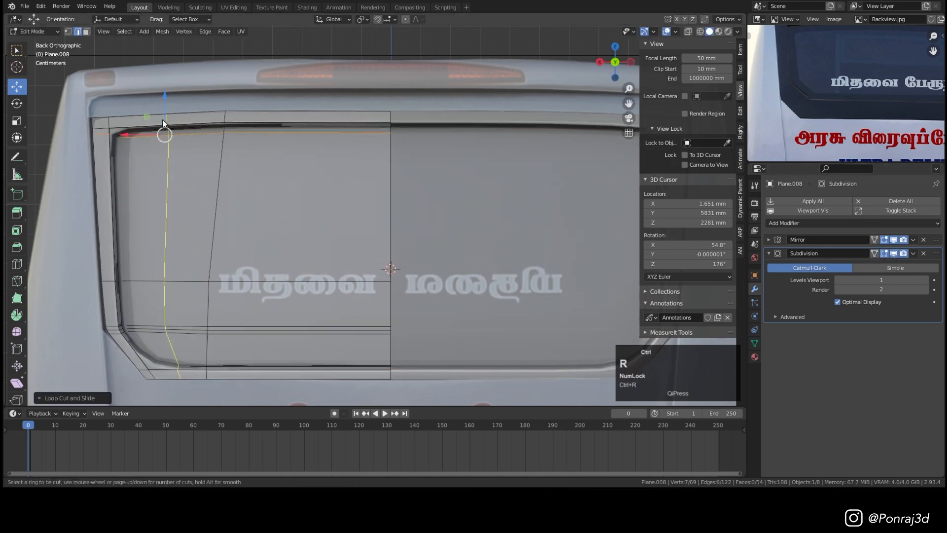
click(163, 132)
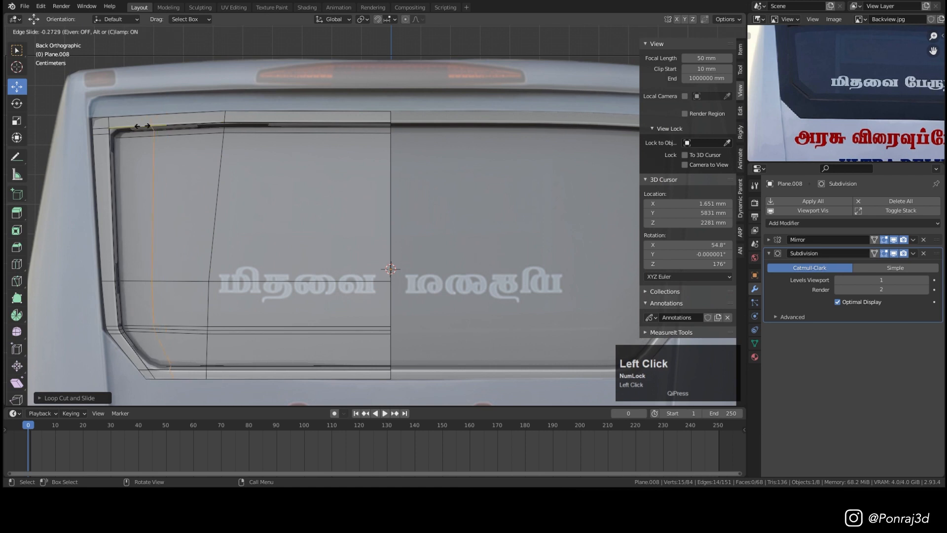
click(114, 136)
Select the glass recess's lower border vertices, including hidden ones, and move them slightly upward.
mouse_move(264, 270)
shift+middle_down()
mouse_move(261, 208)
mouse_move(255, 262)
shift+middle_up()
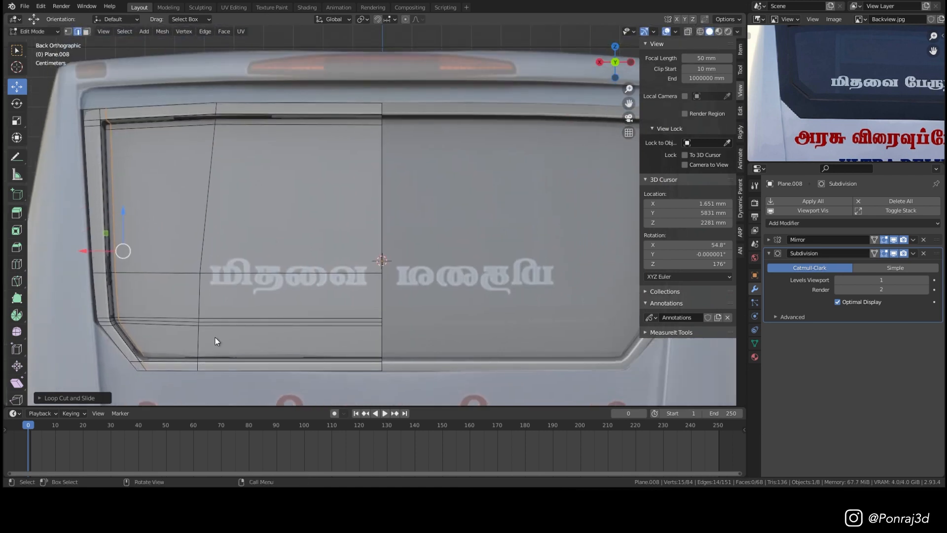
scroll(237, 341, up, 1)
shift+middle_drag(253, 345, 295, 291)
key(1)
key(alt+z)
drag(148, 310, 499, 323)
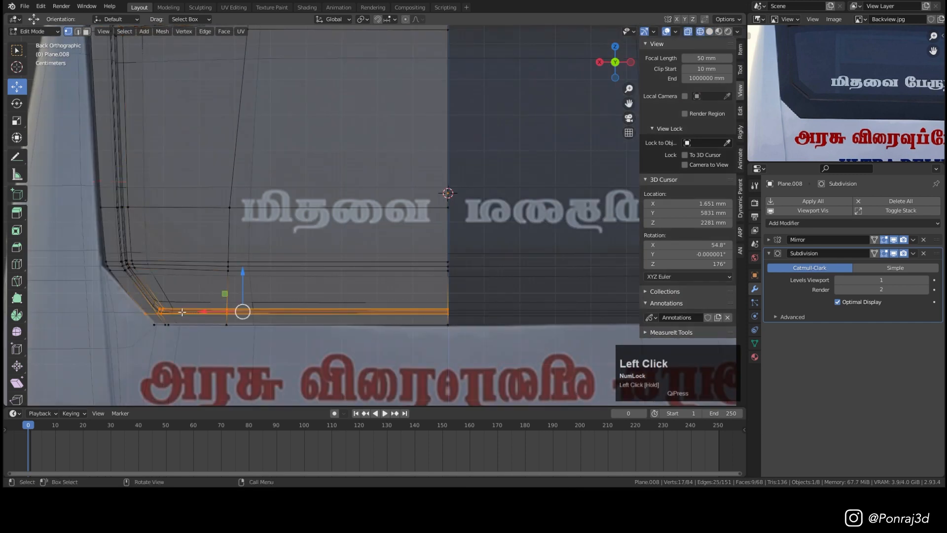
scroll(183, 312, up, 1)
drag(252, 278, 249, 244)
drag(130, 266, 136, 288)
shift+middle_drag(149, 277, 213, 325)
key(Tab)
key(alt+z)
key(Tab)
Open the rear body's mesh for editing and isolate it in local view.
drag(604, 317, 281, 347)
scroll(425, 281, down, 5)
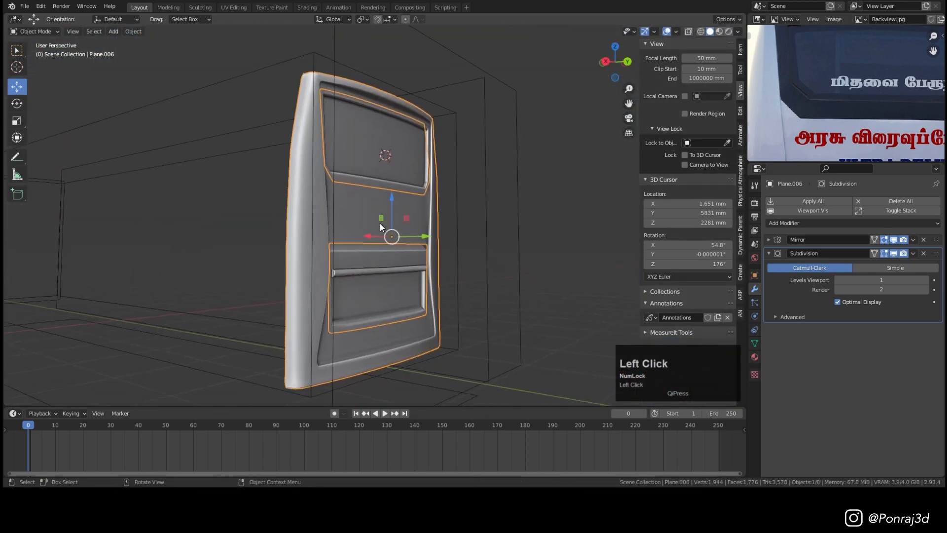
key(KP_1)
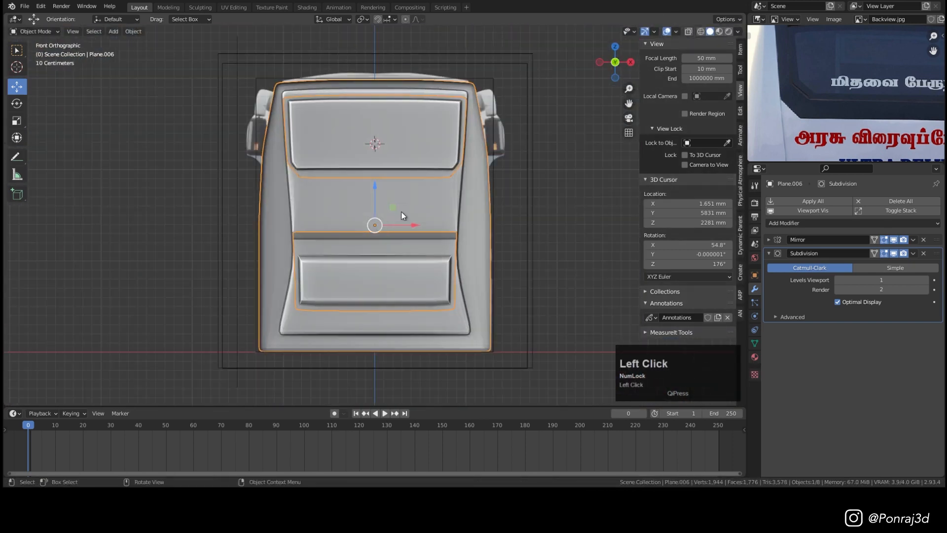
key(ctrl+KP_1)
key(alt+z)
key(Tab)
scroll(355, 179, up, 6)
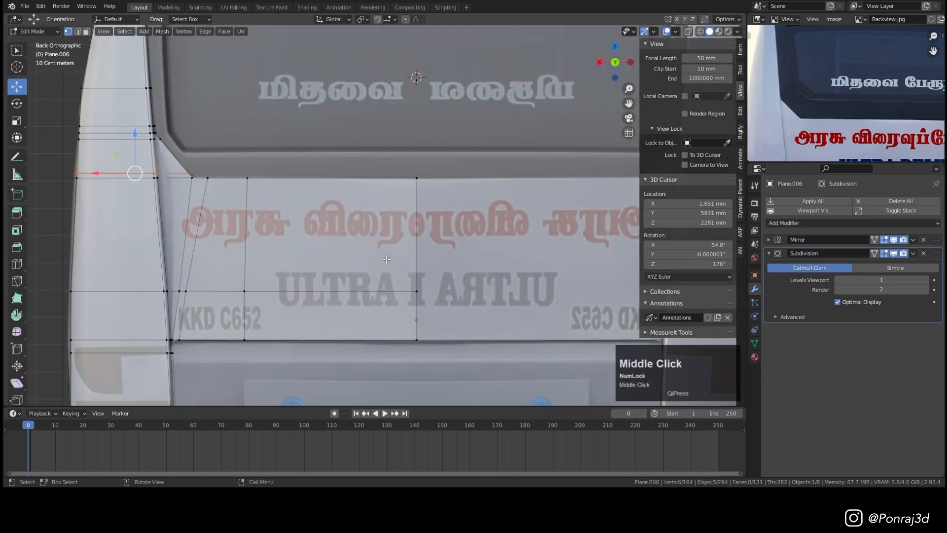
key(alt+z)
middle_drag(291, 136, 333, 180)
key(KP_Divide)
scroll(339, 172, up, 5)
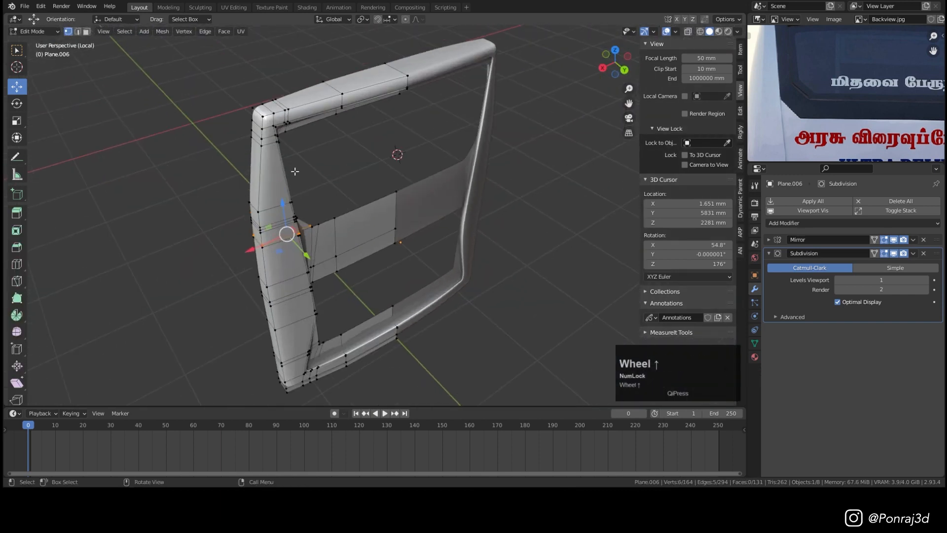
Extrude the window opening's boundary loop inward along Y and add a support loop cut close to its outer edge.
alt+click(361, 266)
middle_drag(336, 253, 335, 223)
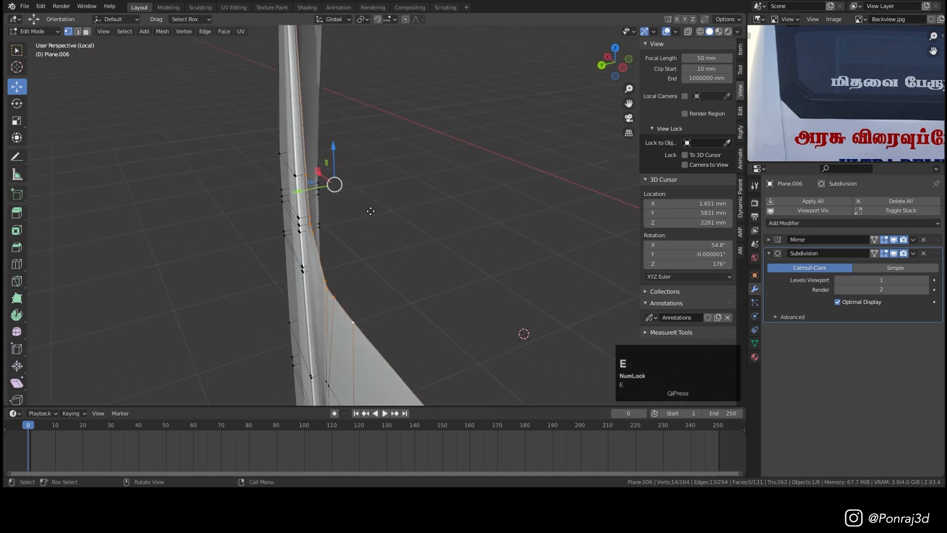
key(y)
click(385, 205)
key(ctrl+r)
click(335, 282)
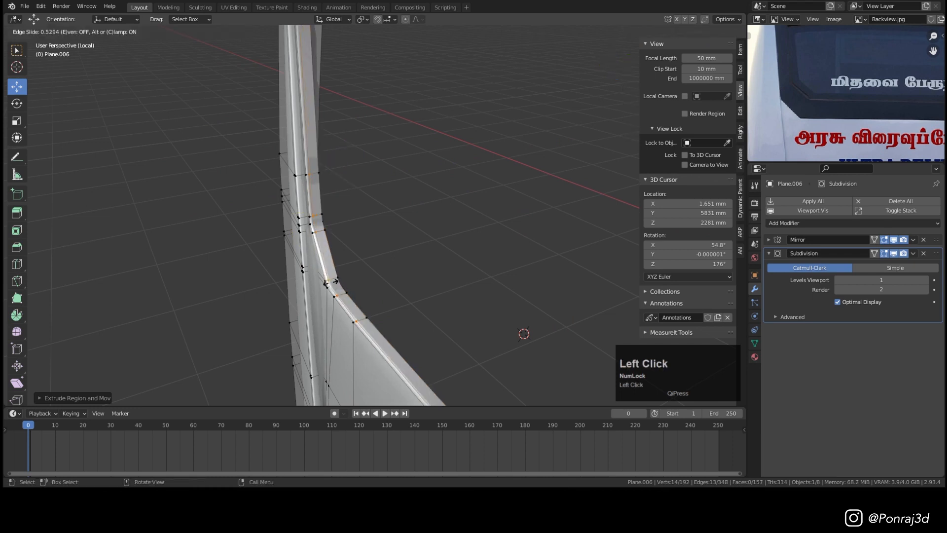
click(335, 282)
key(Tab)
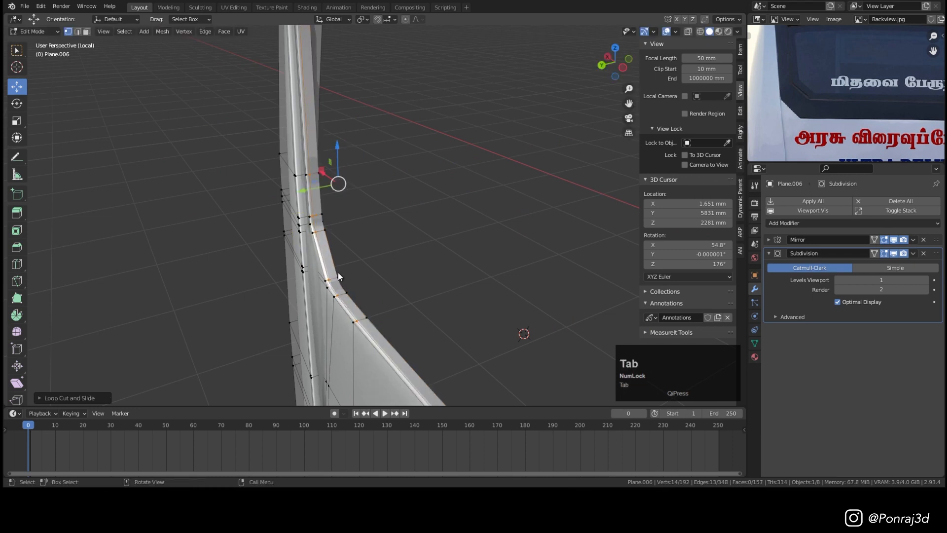
Select the boundary loop of the body's lower opening and extrude it inward along Y.
scroll(352, 270, down, 8)
scroll(447, 336, down, 3)
shift+middle_drag(447, 336, 436, 239)
scroll(385, 197, up, 5)
key(Tab)
scroll(276, 311, up, 5)
alt+click(214, 344)
middle_drag(214, 343, 425, 233)
scroll(359, 256, up, 3)
key(e)
key(y)
click(383, 252)
Add a support loop cut close to the outer edge of the lower opening's lip, and save the file.
key(ctrl+r)
click(360, 278)
click(359, 279)
key(Tab)
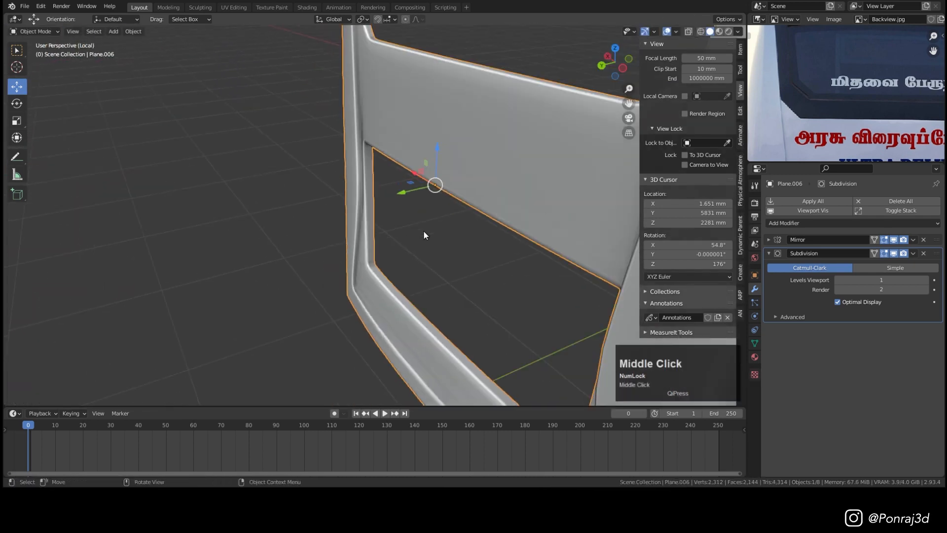
scroll(393, 271, down, 6)
key(ctrl+s)
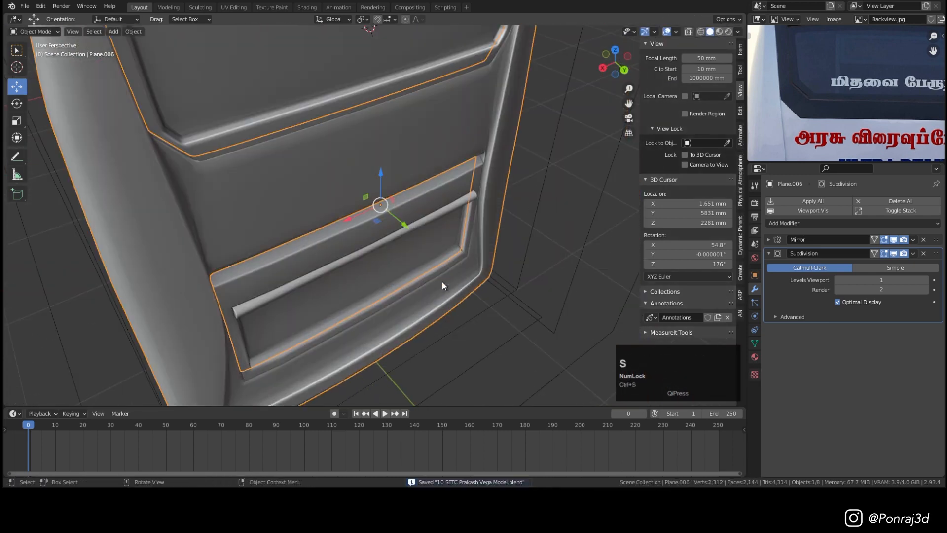
Examine the bumper and lower corner in the back reference photo and in the back view of the body.
middle_drag(442, 283, 419, 232)
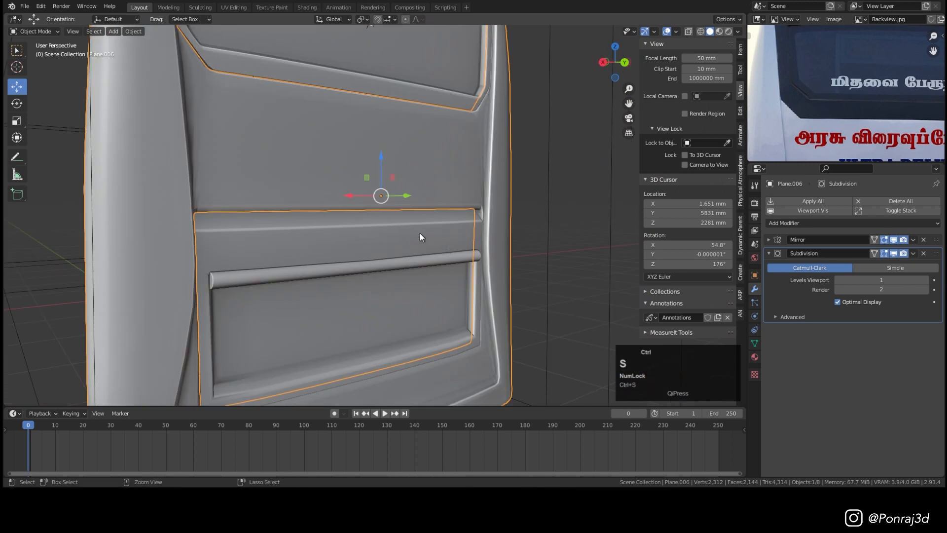
scroll(423, 233, down, 4)
click(460, 200)
key(ctrl+KP_1)
scroll(333, 286, up, 5)
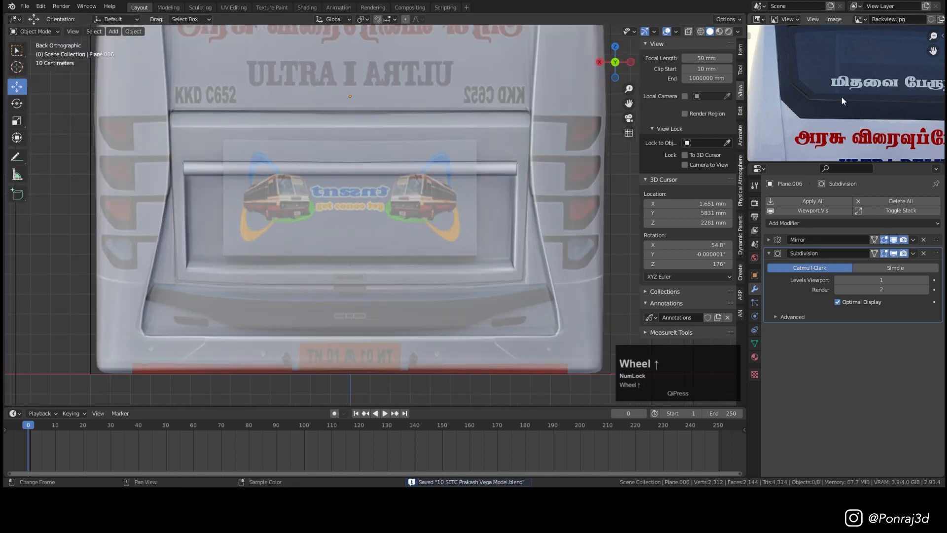
scroll(842, 141, down, 3)
middle_drag(842, 142, 844, 34)
scroll(813, 74, up, 3)
scroll(813, 74, up, 1)
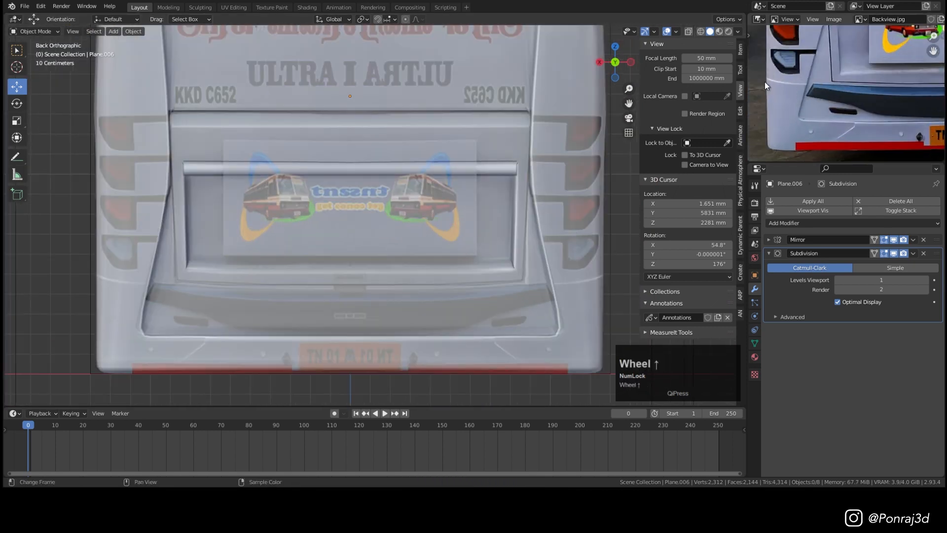
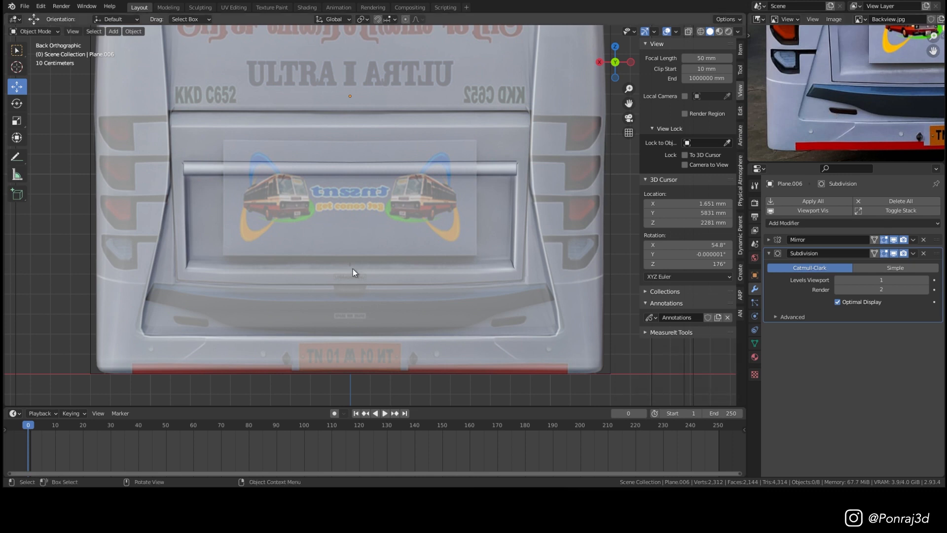
Slide the body's outer corner edge beneath the tail lamps slightly upward to match the reference crease.
key(Tab)
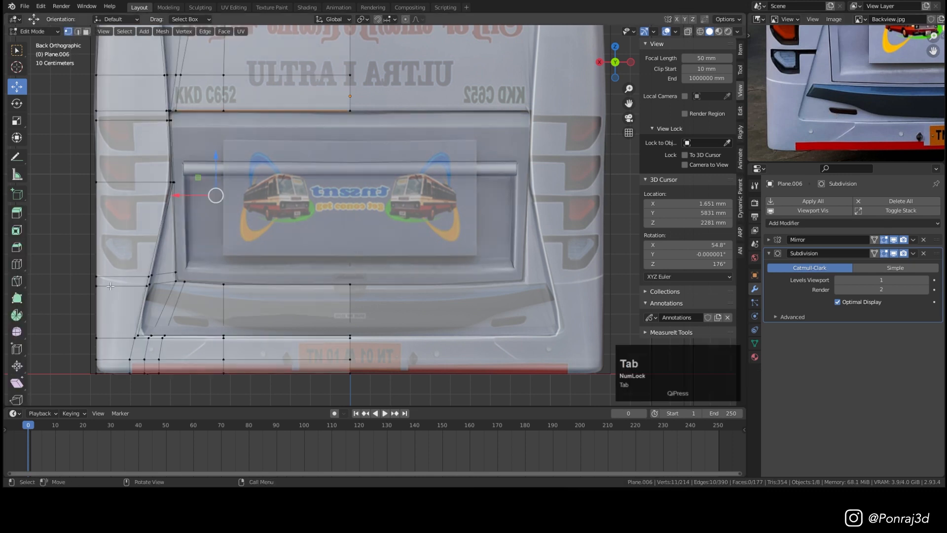
scroll(107, 281, up, 3)
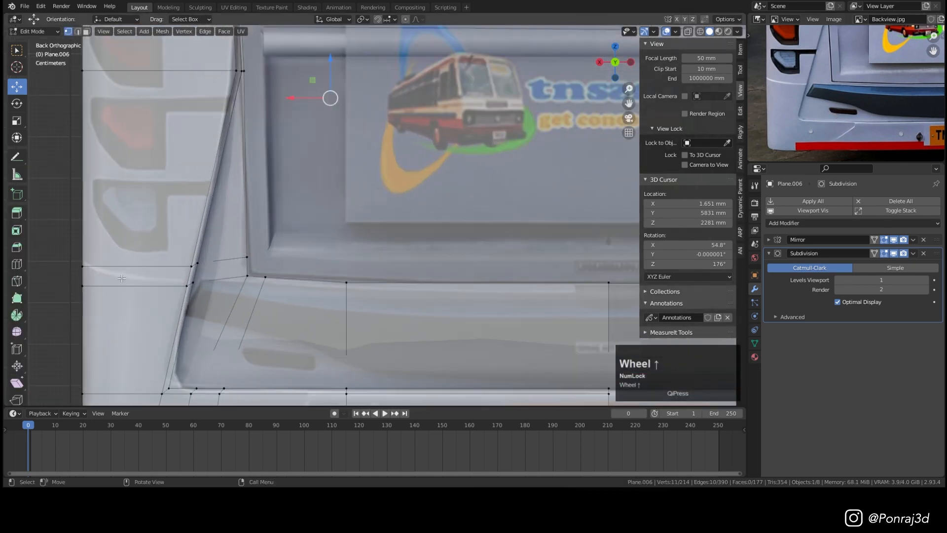
click(86, 265)
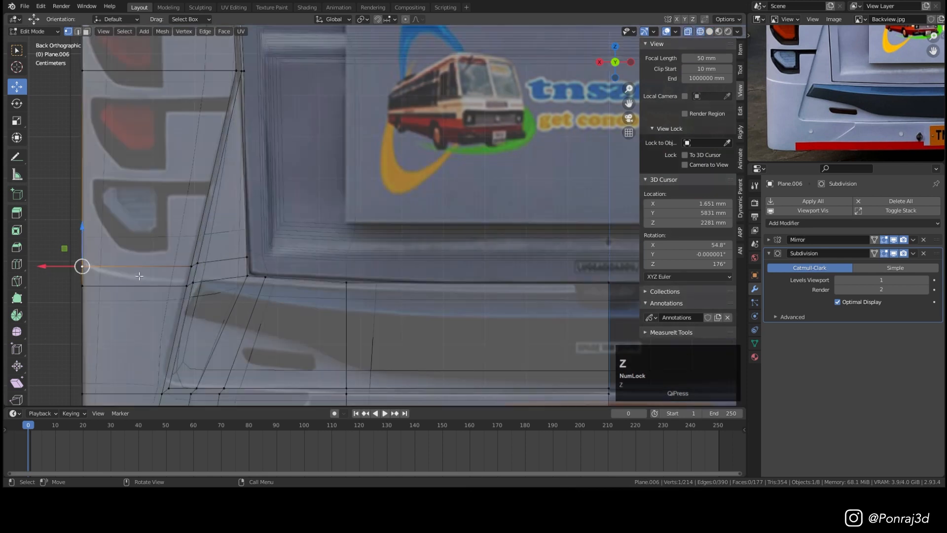
shift+click(191, 266)
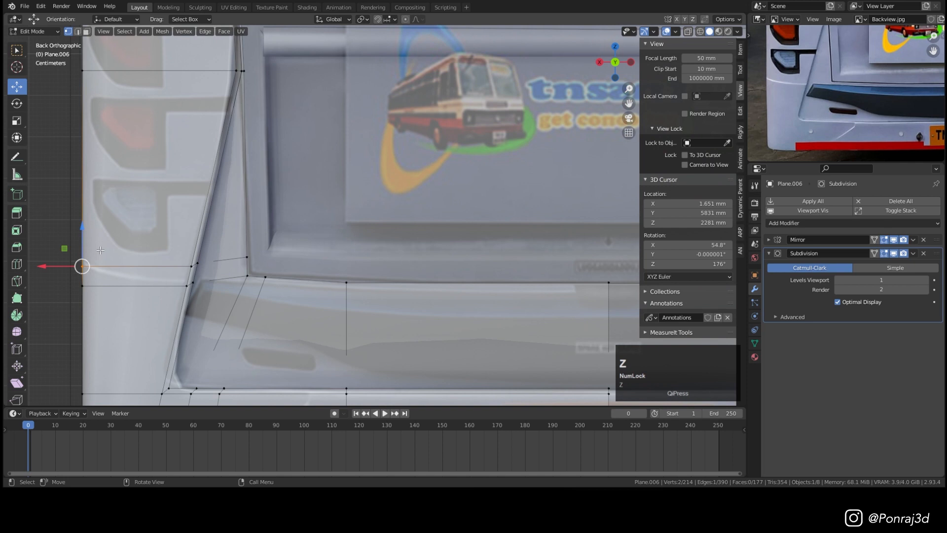
key(g)
key(g)
click(102, 246)
Add a vertical loop cut through the tail-lamp pillar and slide the crease's middle and inner vertices down to follow the reference.
key(ctrl+r)
click(82, 260)
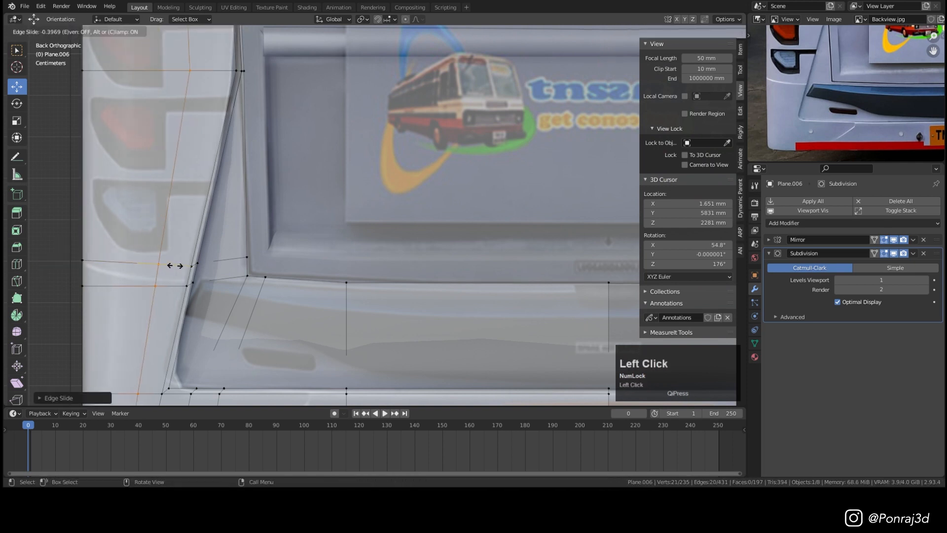
click(163, 260)
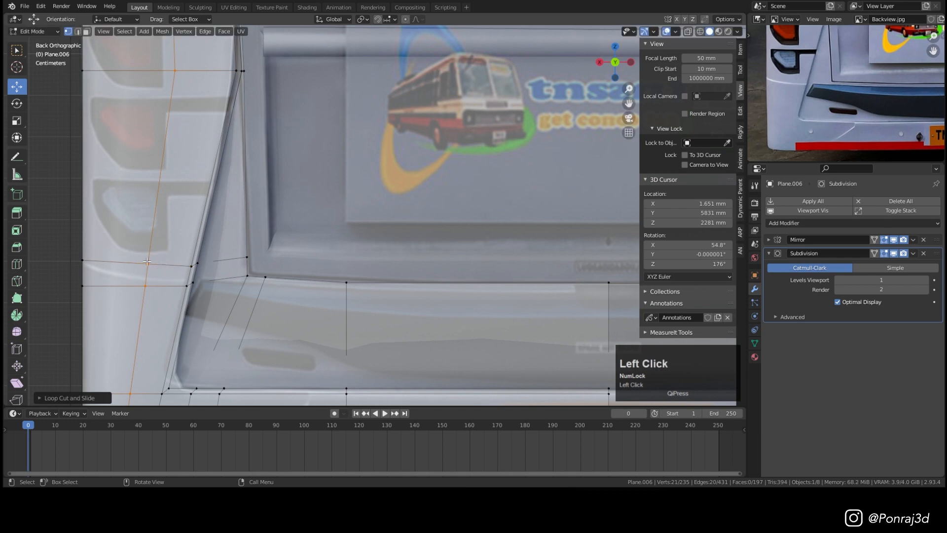
click(147, 262)
key(g)
key(g)
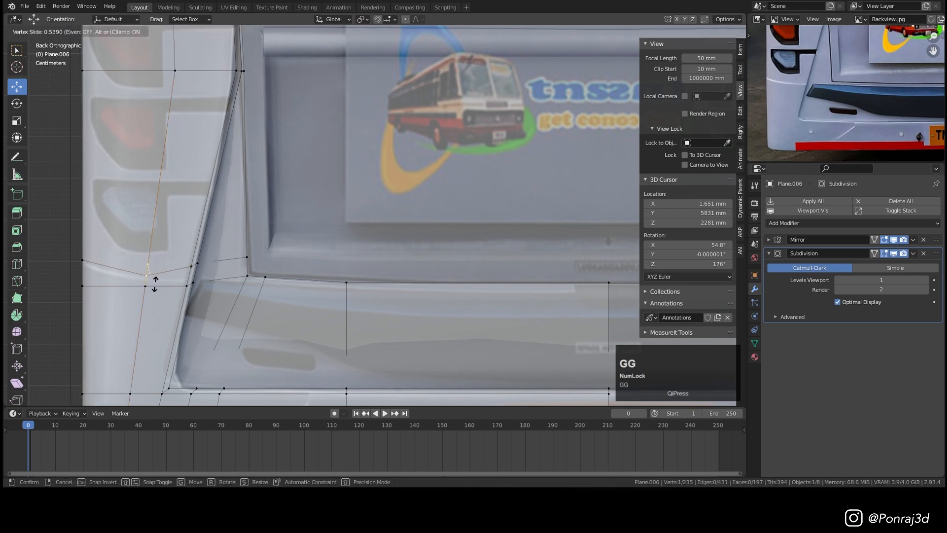
click(179, 272)
Slide the vertex row just below the crease upward so it runs close beneath the crease line.
scroll(88, 276, up, 3)
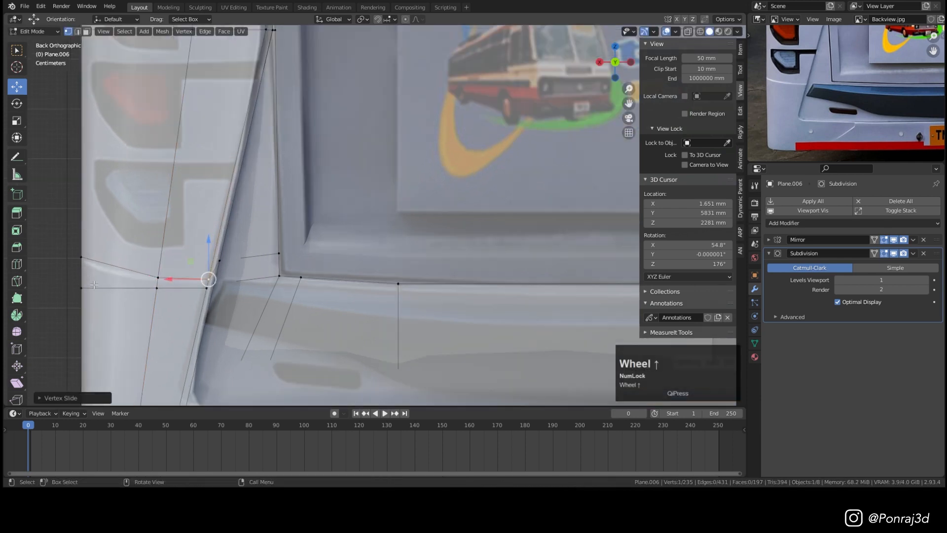
key(z)
click(84, 282)
shift+click(80, 290)
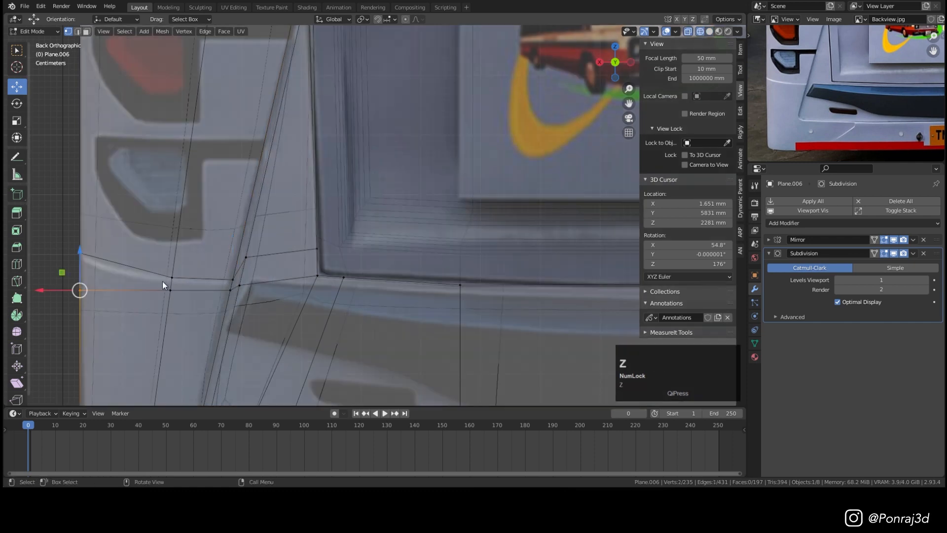
key(g)
key(g)
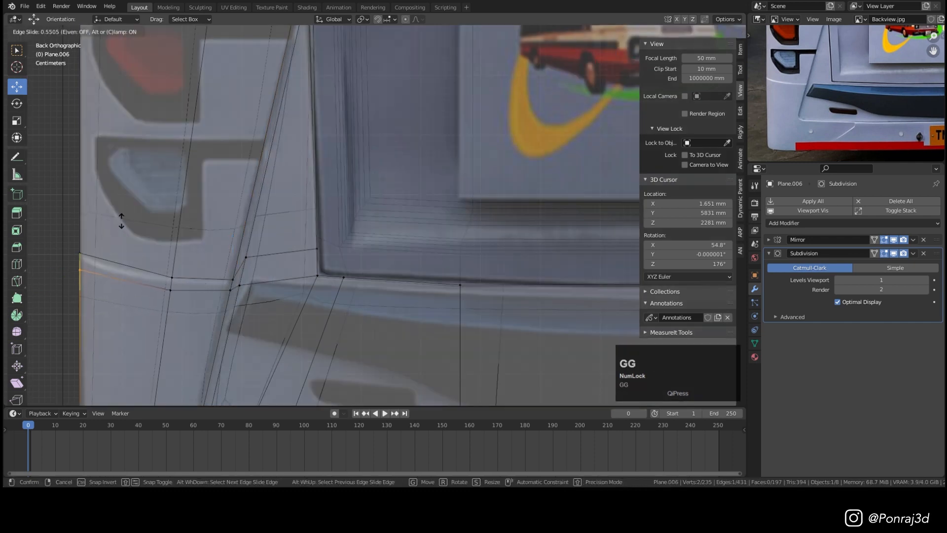
click(78, 258)
key(g)
key(g)
click(171, 280)
key(g)
key(g)
click(232, 284)
Select the body faces below the crease across the bumper, corner and side, and shift them slightly to form a step.
scroll(258, 266, down, 3)
key(3)
click(210, 280)
shift+click(243, 280)
middle_drag(250, 292, 237, 302)
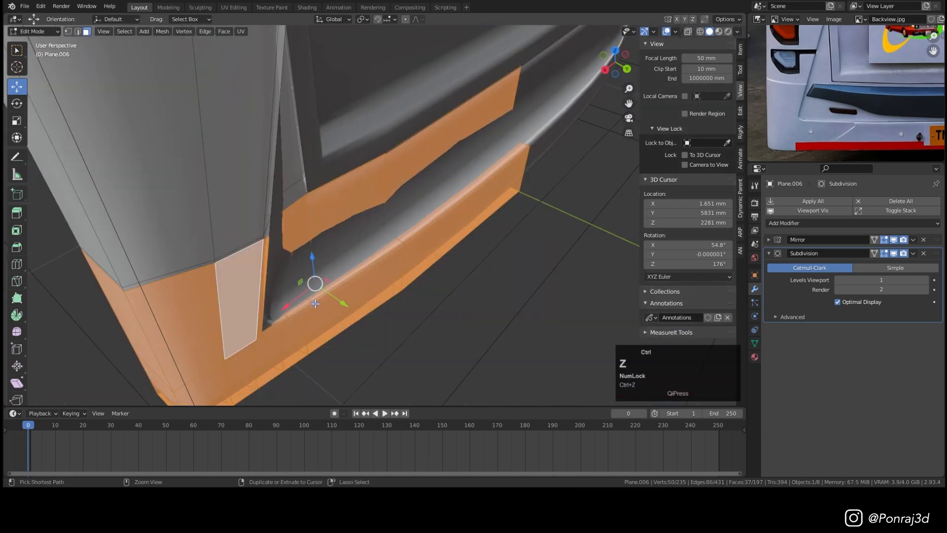
key(ctrl+KP_1)
key(grave)
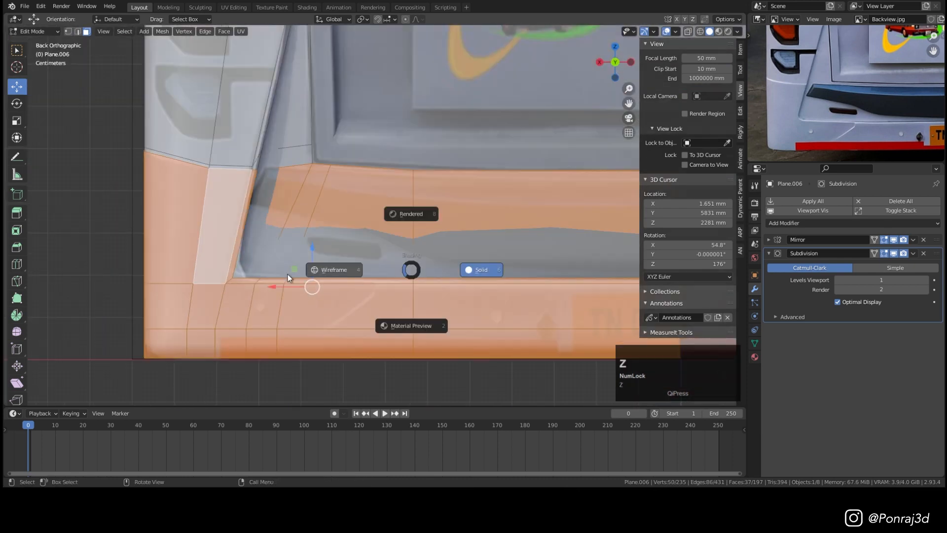
scroll(412, 269, up, 3)
shift+middle_drag(296, 272, 231, 296)
shift+click(221, 255)
shift+click(154, 244)
middle_drag(154, 245, 376, 280)
drag(384, 298, 211, 319)
Select the column of side faces beneath the crease and move it slightly sideways.
click(181, 317)
middle_drag(181, 317, 237, 282)
ctrl+click(260, 273)
drag(218, 284, 215, 287)
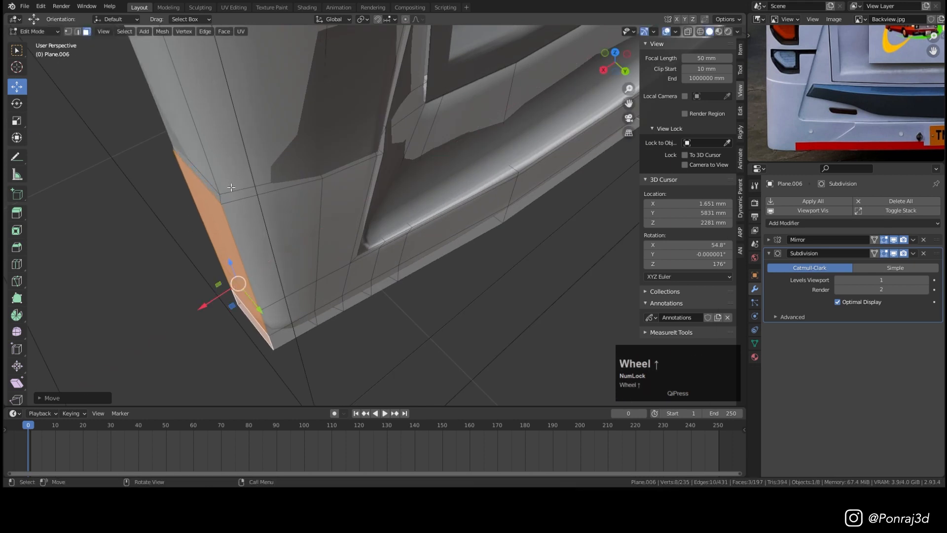
Add a horizontal support loop around the corner, slide it close above the crease, and save the file.
scroll(235, 186, up, 2)
key(ctrl+r)
click(213, 204)
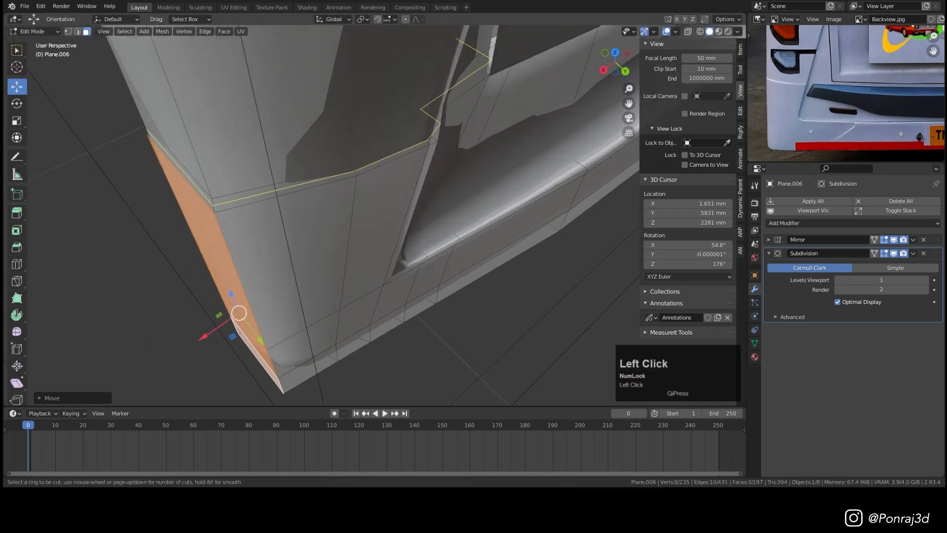
click(214, 204)
key(1)
middle_drag(233, 194, 303, 175)
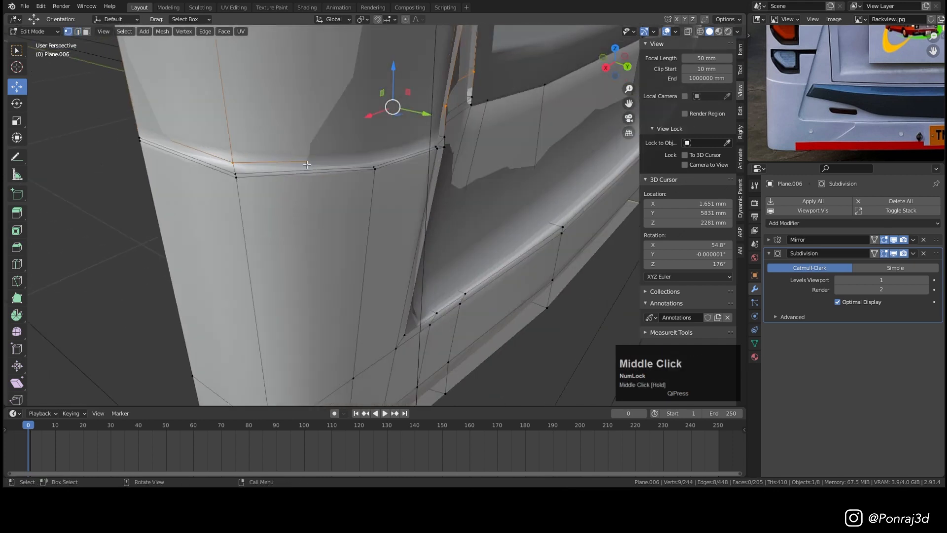
key(g)
key(g)
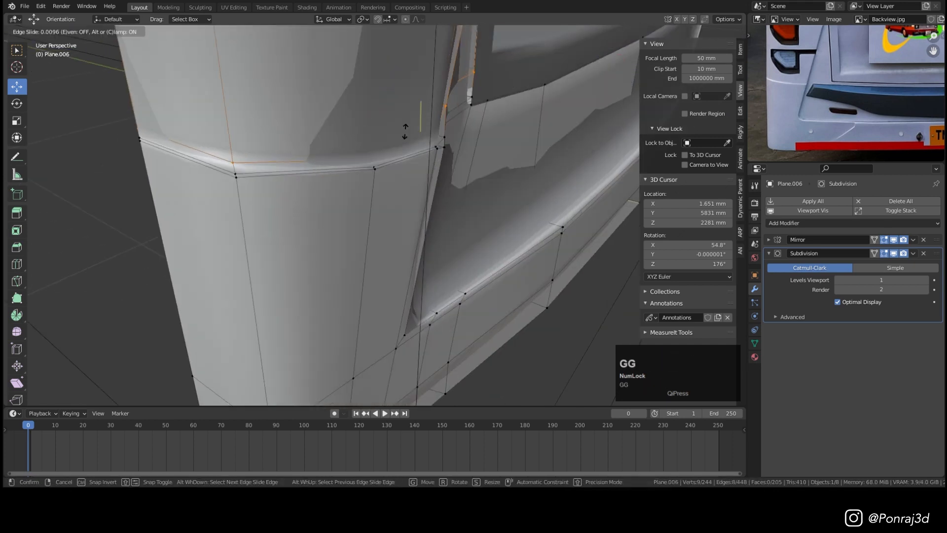
right_click(404, 145)
key(g)
key(g)
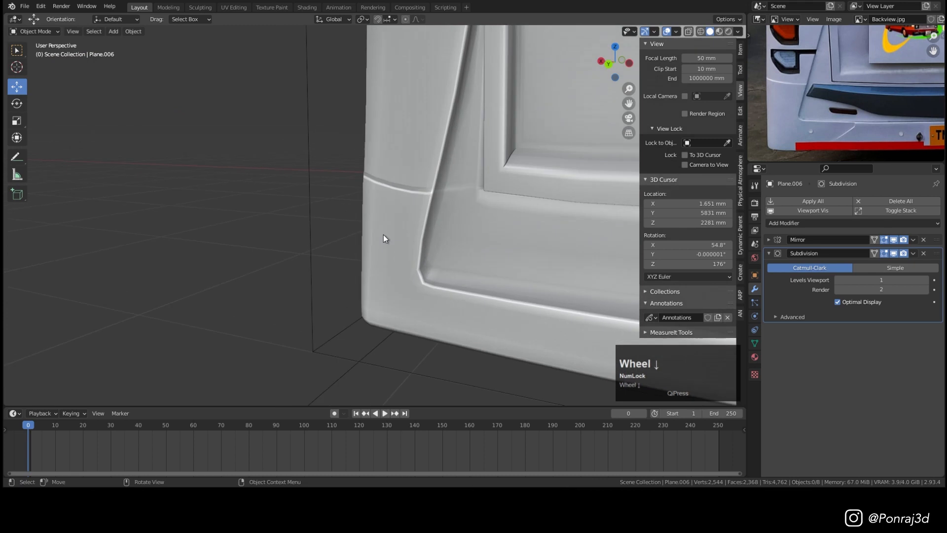
scroll(242, 244, down, 4)
shift+middle_drag(383, 234, 378, 261)
key(ctrl+s)
Add a vertical loop cut through the side faces of the body corner.
key(Tab)
scroll(186, 306, up, 2)
scroll(187, 305, up, 7)
click(348, 259)
scroll(360, 272, down, 5)
key(ctrl+r)
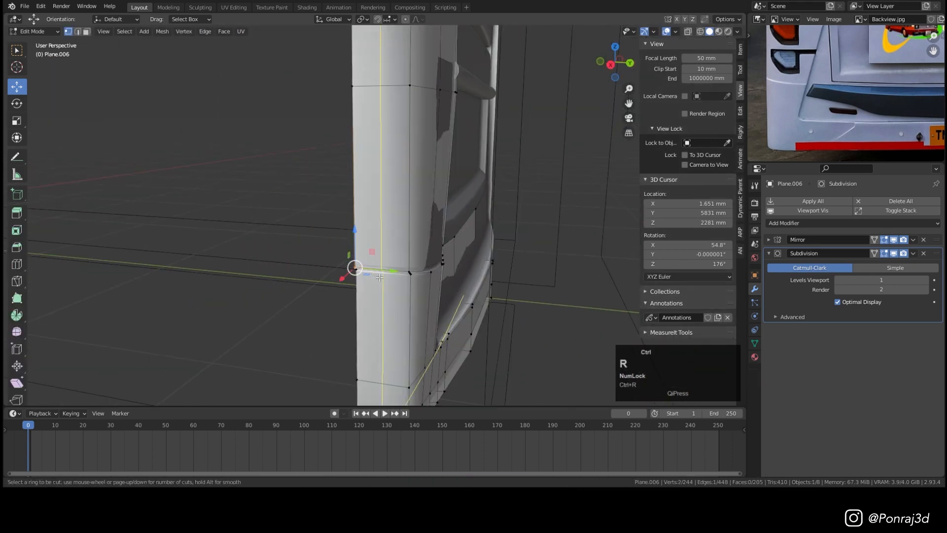
click(379, 278)
click(380, 277)
Merge the close-lying vertices at the crease's outer side end at their center.
scroll(343, 276, up, 3)
key(z)
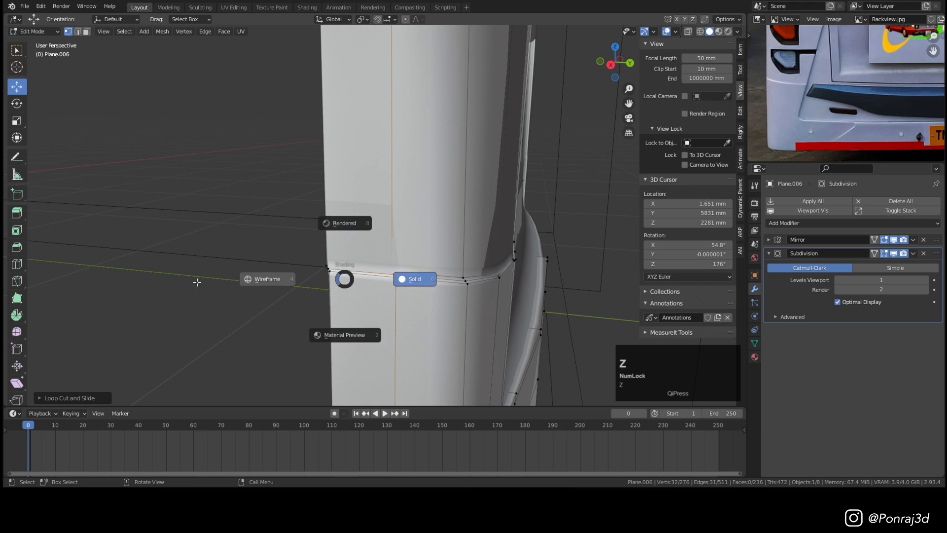
click(331, 271)
key(m)
click(362, 266)
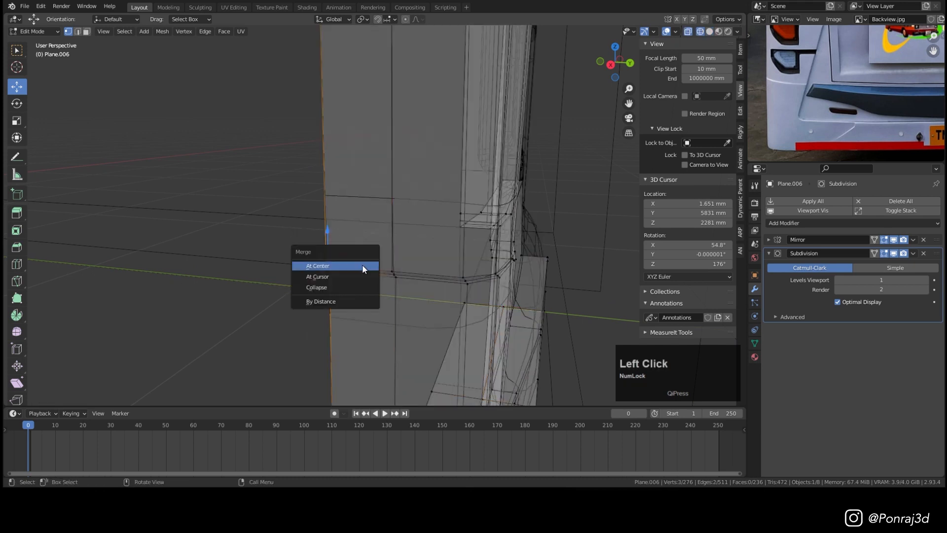
key(z)
Set the body's viewport subdivision level to 2 and save the file.
key(Tab)
scroll(409, 271, down, 1)
middle_drag(410, 270, 324, 282)
scroll(325, 282, down, 3)
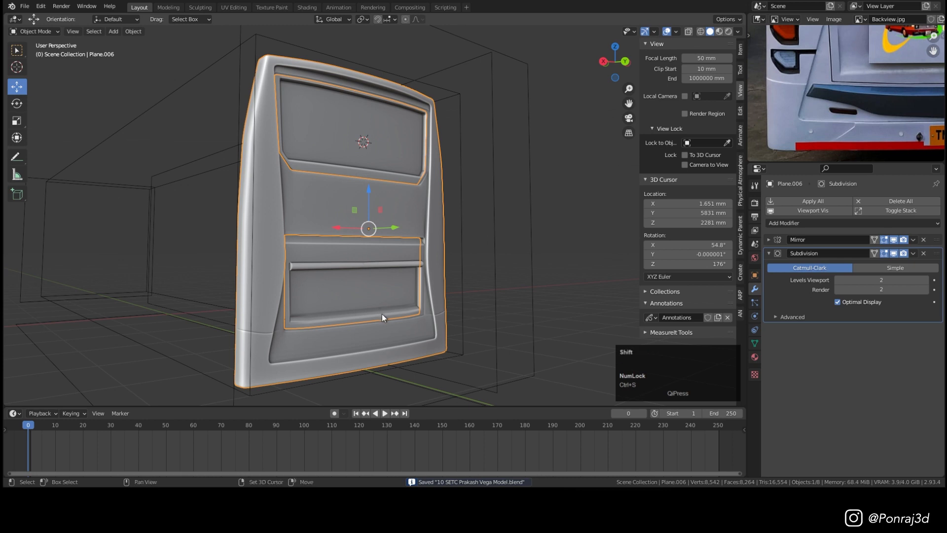
shift+middle_drag(382, 313, 365, 291)
middle_drag(365, 291, 354, 276)
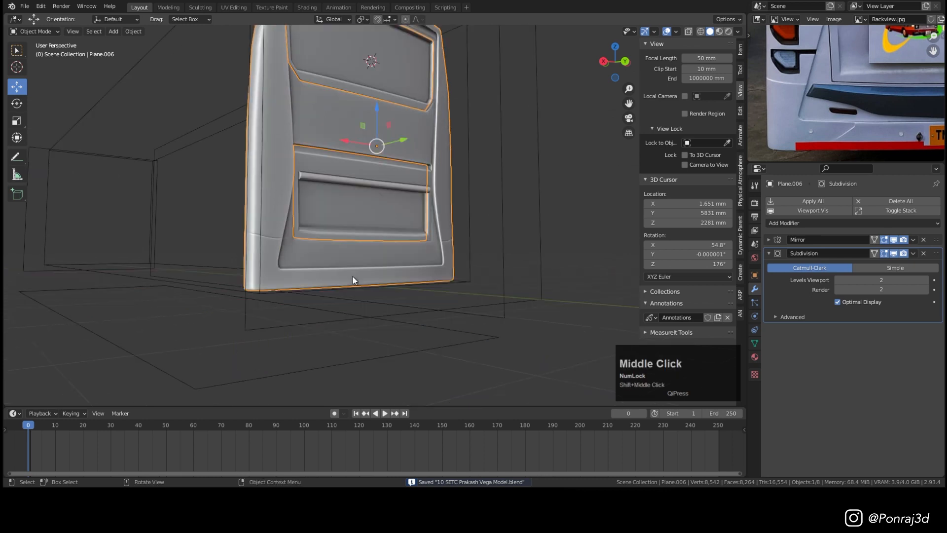
Add a vertical loop cut through the lower bumper at the start of the diagonal crease in the back reference.
key(ctrl+KP_1)
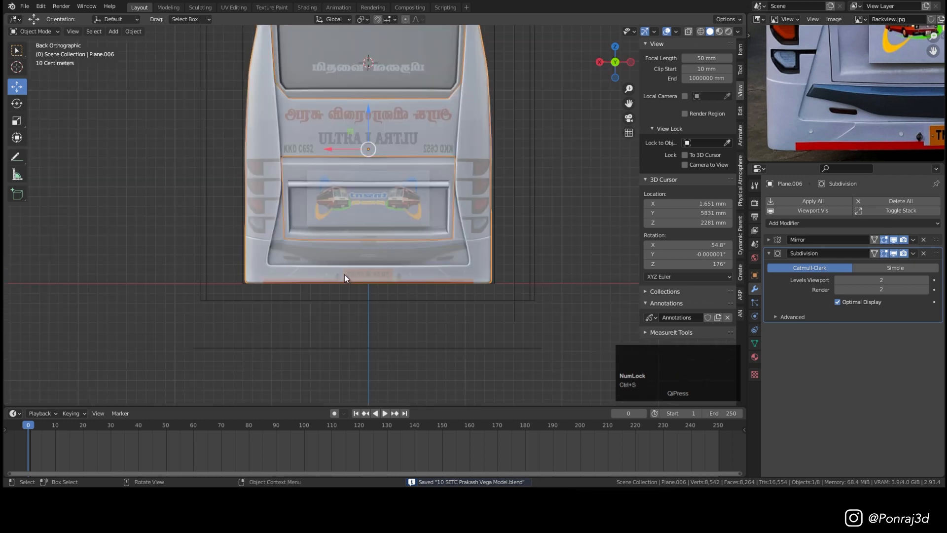
scroll(345, 274, up, 4)
key(Tab)
scroll(224, 289, up, 2)
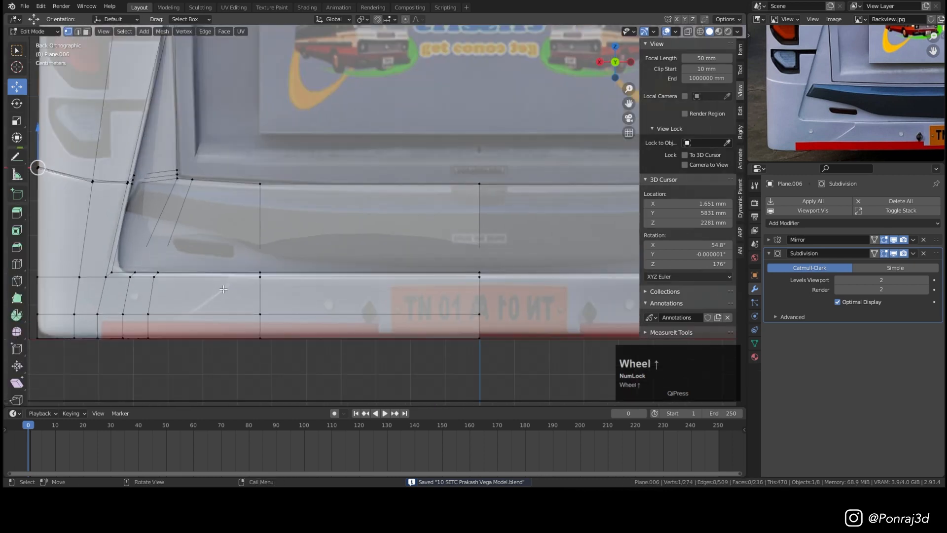
key(ctrl+r)
click(236, 261)
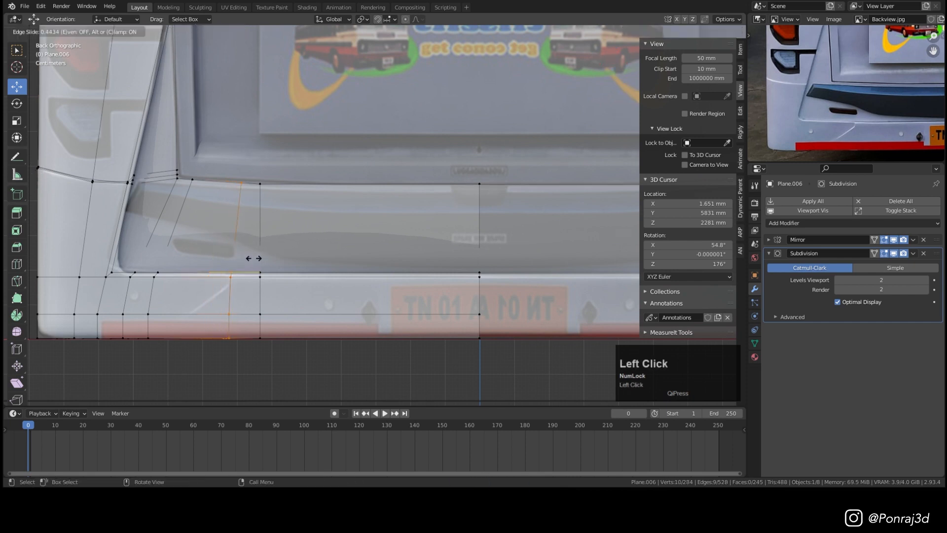
click(233, 269)
Move the new loop's lower vertices outward so the edge follows the diagonal crease in the reference.
scroll(218, 296, up, 1)
key(z)
drag(248, 369, 205, 312)
key(z)
key(g)
click(178, 344)
Inset the bumper faces between the diagonal edge and the mirror line by 8.085 mm with a depth of 4.8 mm.
key(3)
key(z)
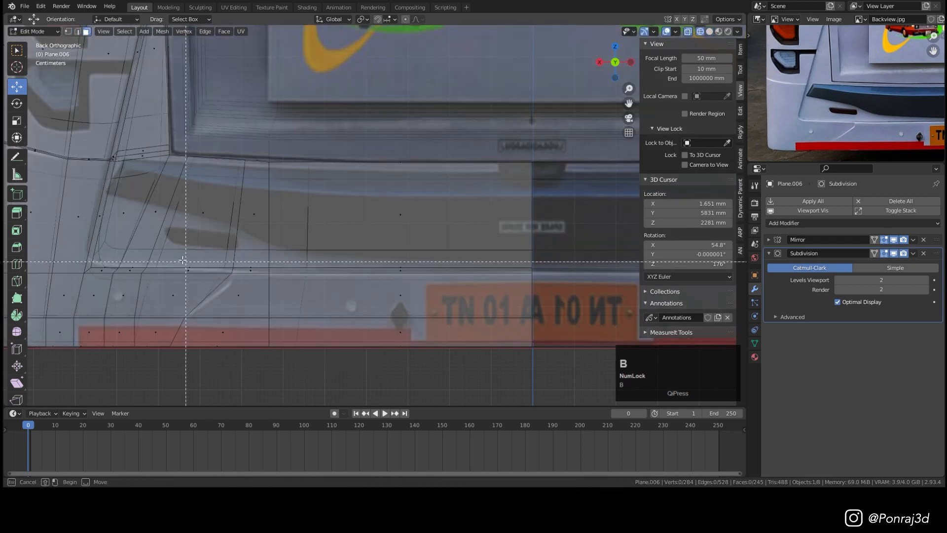
drag(163, 265, 538, 366)
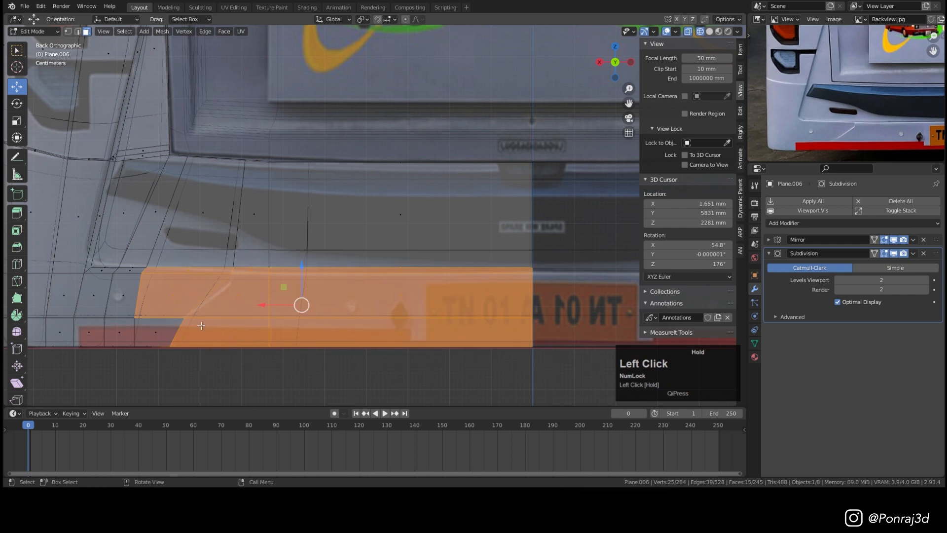
shift+click(171, 299)
middle_drag(262, 257, 417, 276)
key(i)
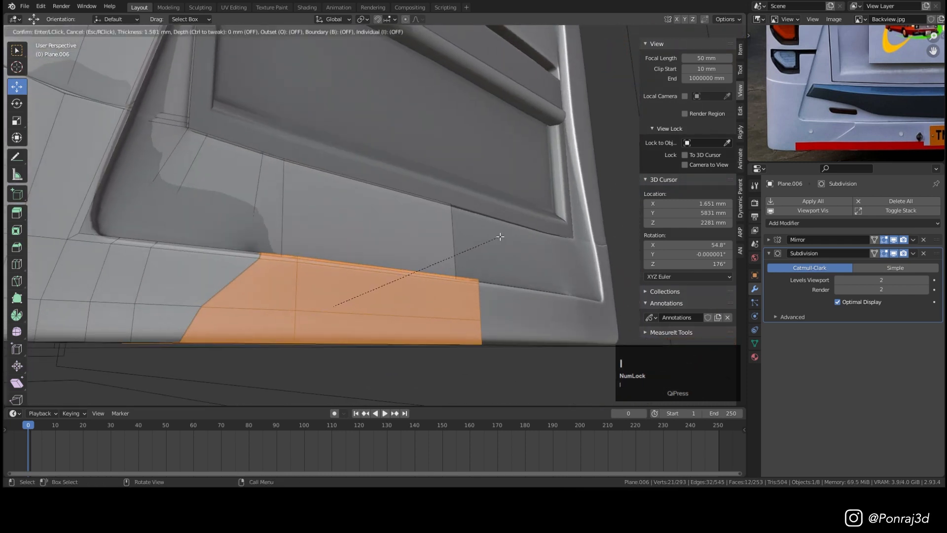
click(499, 238)
click(59, 397)
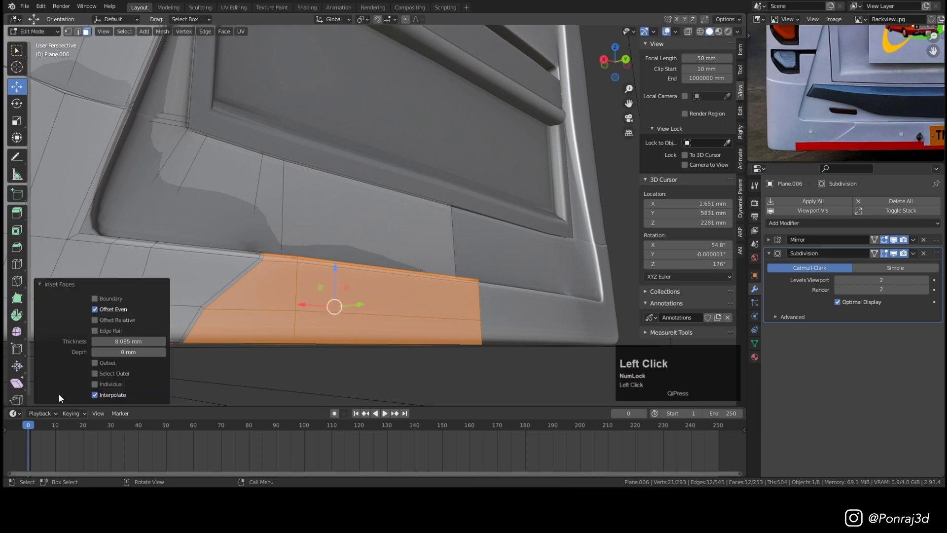
shift+drag(128, 352, 148, 352)
Add a support loop cut along the narrow border of the raised bumper section.
mouse_move(192, 395)
middle_down()
mouse_move(213, 387)
mouse_move(201, 399)
middle_up()
scroll(299, 334, up, 1)
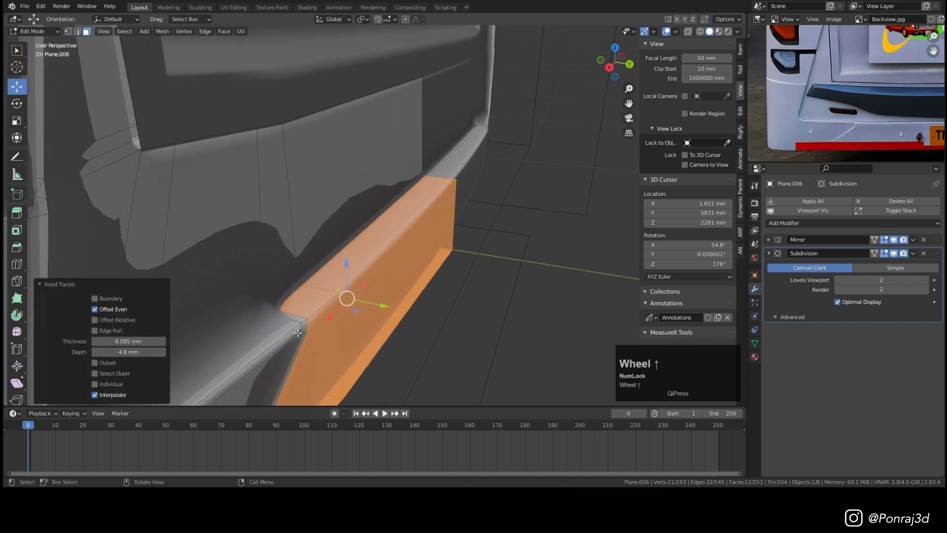
key(ctrl+r)
click(303, 319)
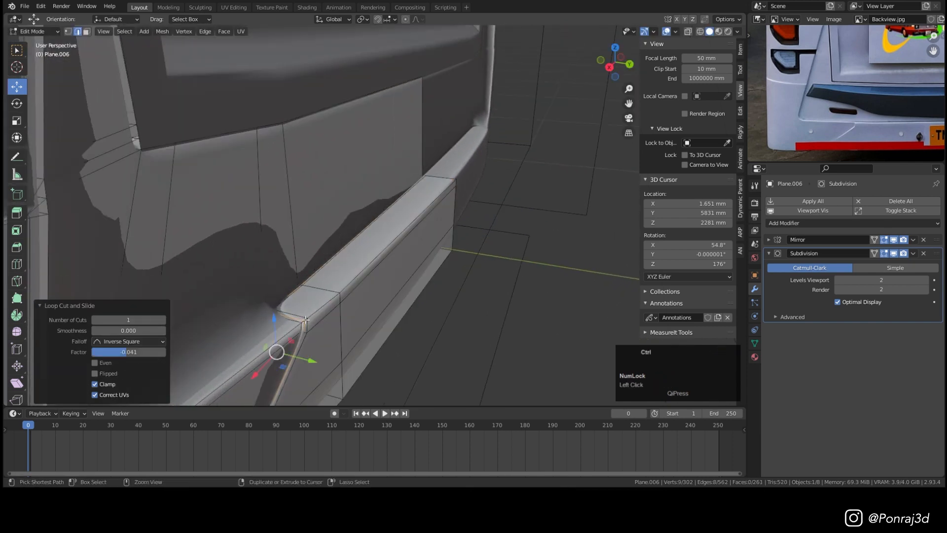
click(307, 319)
Inspect the smoothed rear body in perspective and back views and save the file.
key(Tab)
scroll(307, 316, down, 5)
key(alt+a)
mouse_move(312, 272)
middle_down()
mouse_move(280, 281)
mouse_move(322, 284)
middle_up()
scroll(280, 281, down, 4)
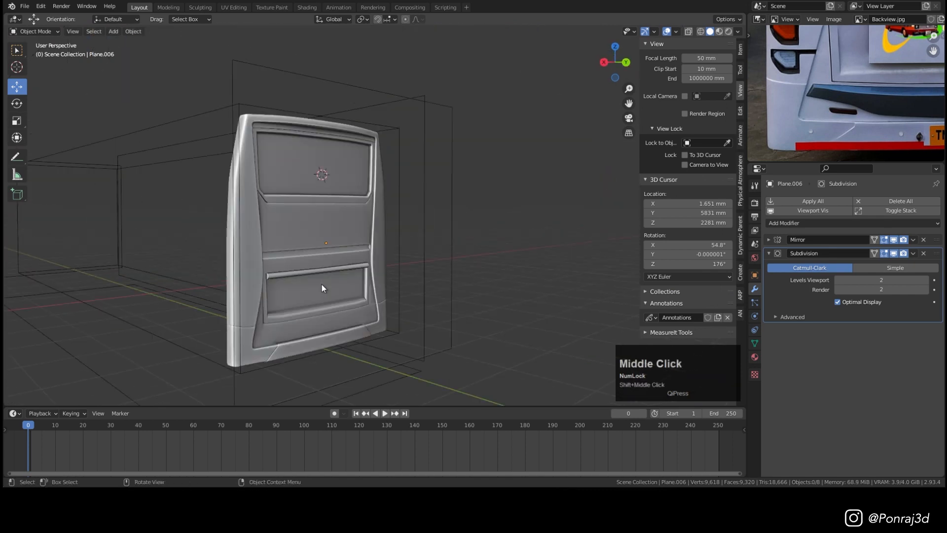
key(ctrl+s)
click(377, 238)
key(ctrl+KP_1)
key(ctrl+s)
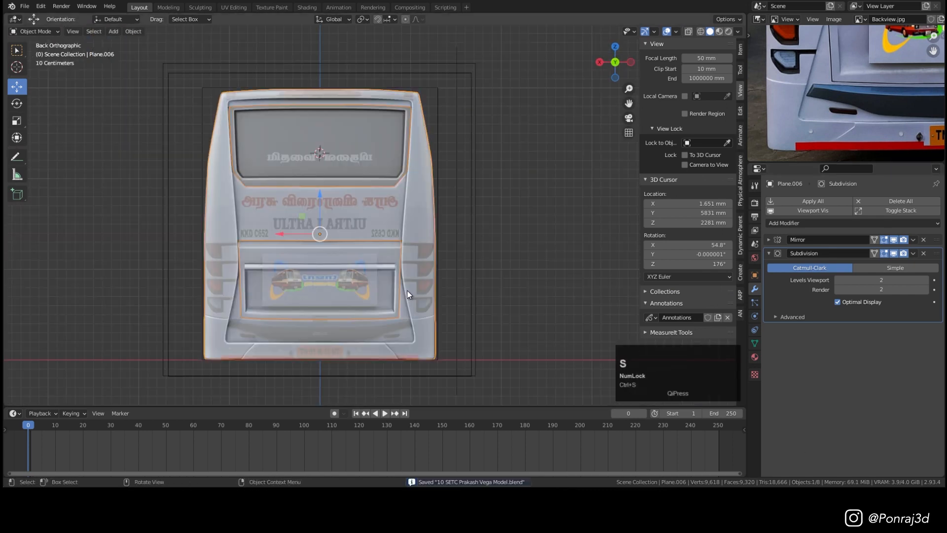
click(516, 329)
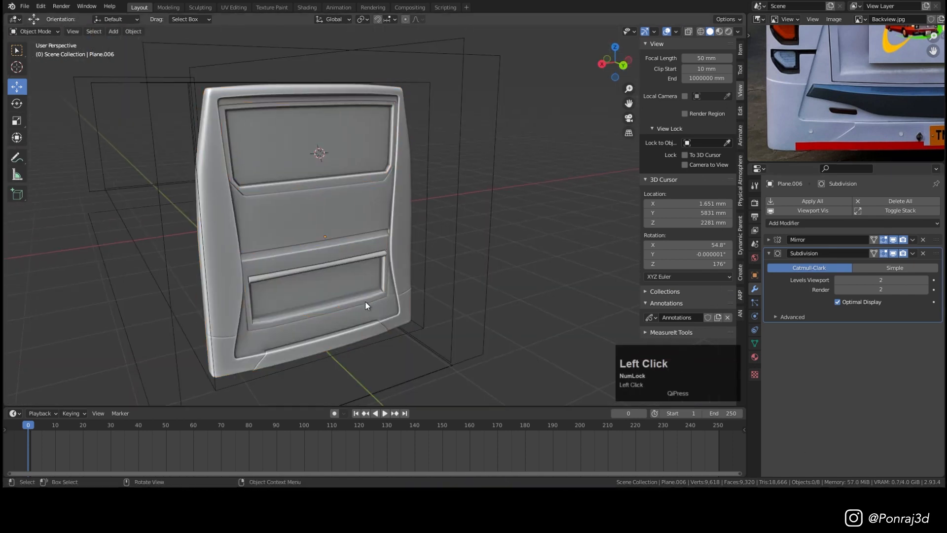
Bring the tail lamps into view in the reference photo and open the rear body for vertex editing in back view.
click(365, 305)
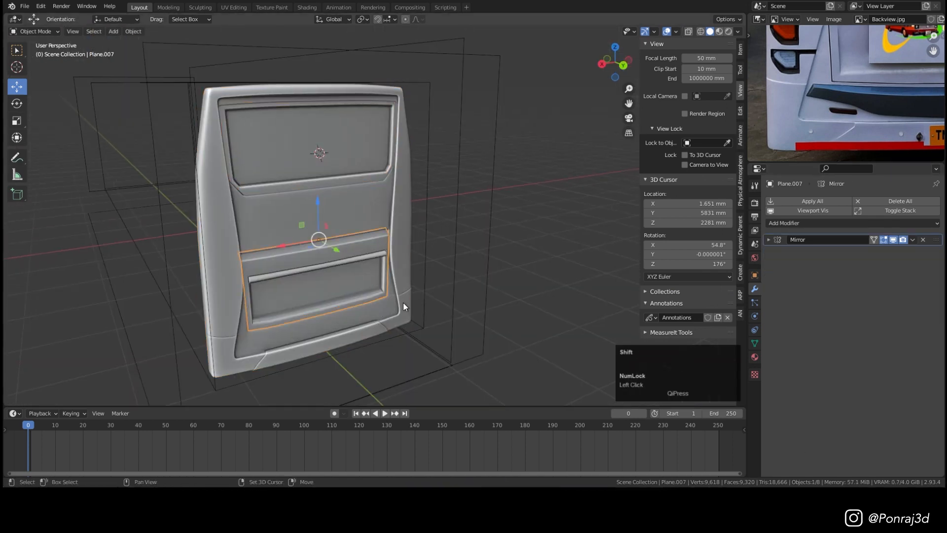
shift+middle_drag(403, 303, 499, 295)
scroll(332, 293, up, 4)
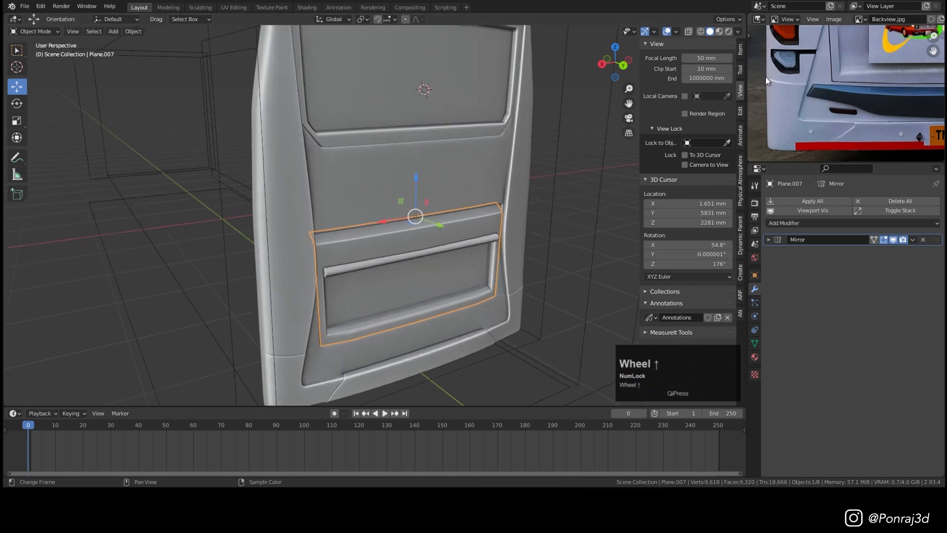
middle_drag(766, 76, 793, 147)
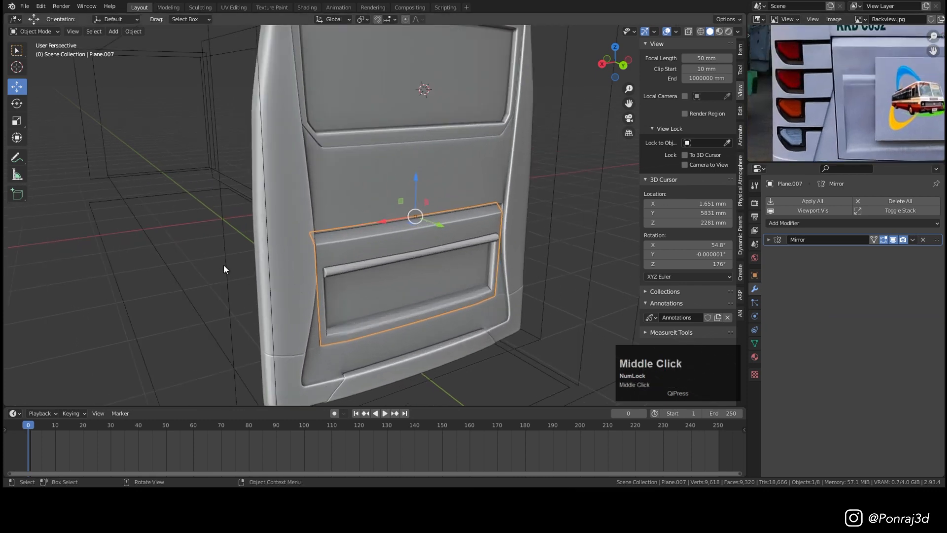
key(ctrl+KP_1)
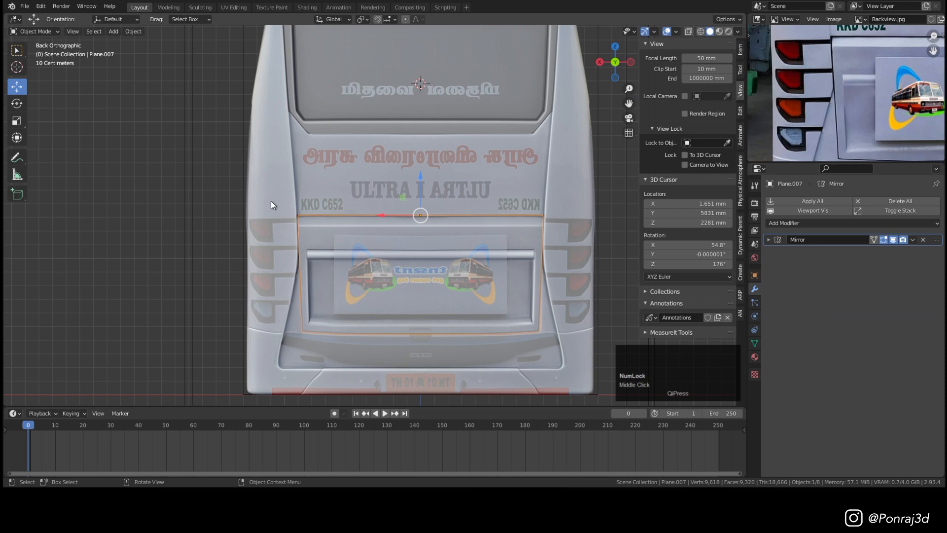
shift+scroll(268, 168, up, 2)
click(283, 209)
key(Tab)
key(1)
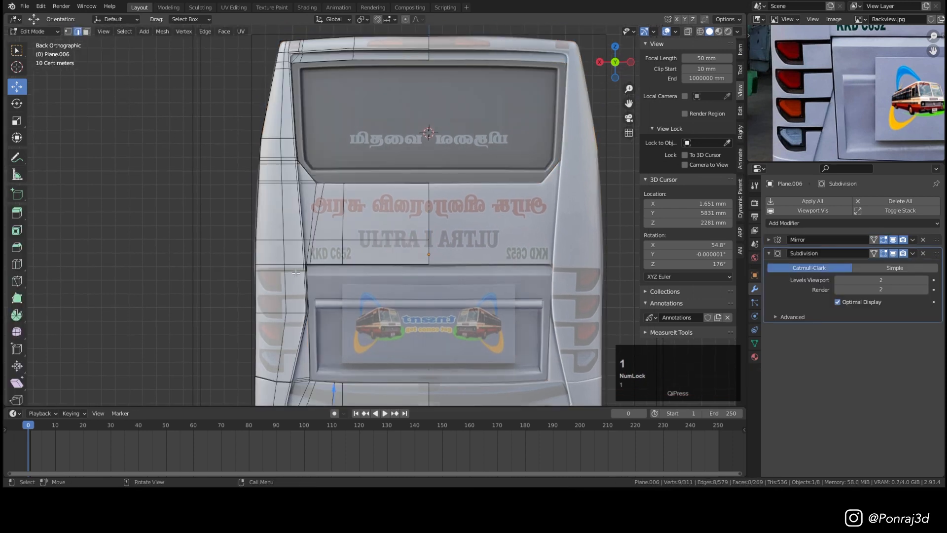
Select the short vertex row across the tail-lamp corner and relax it with LoopTools.
middle_drag(284, 265, 301, 213)
scroll(257, 278, up, 3)
key(Tab)
key(Tab)
scroll(298, 208, up, 2)
click(313, 207)
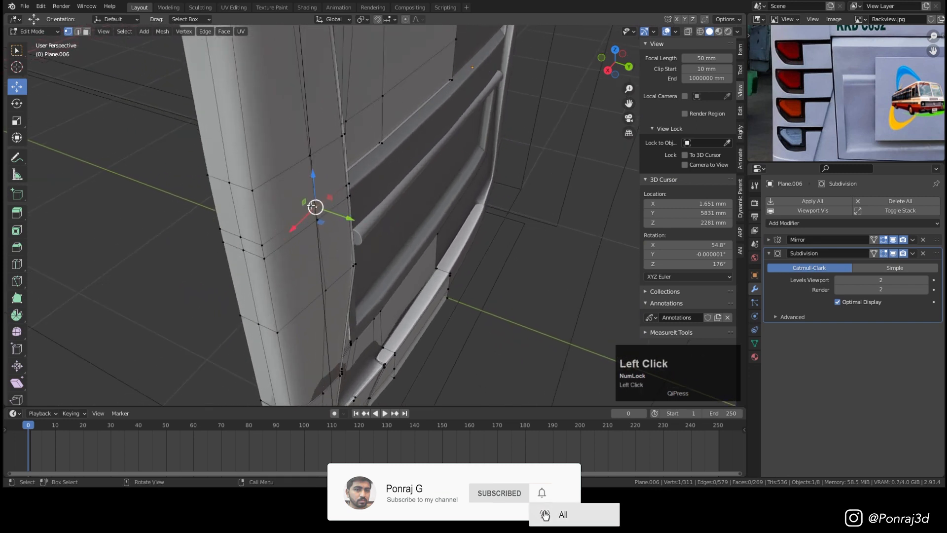
ctrl+click(240, 237)
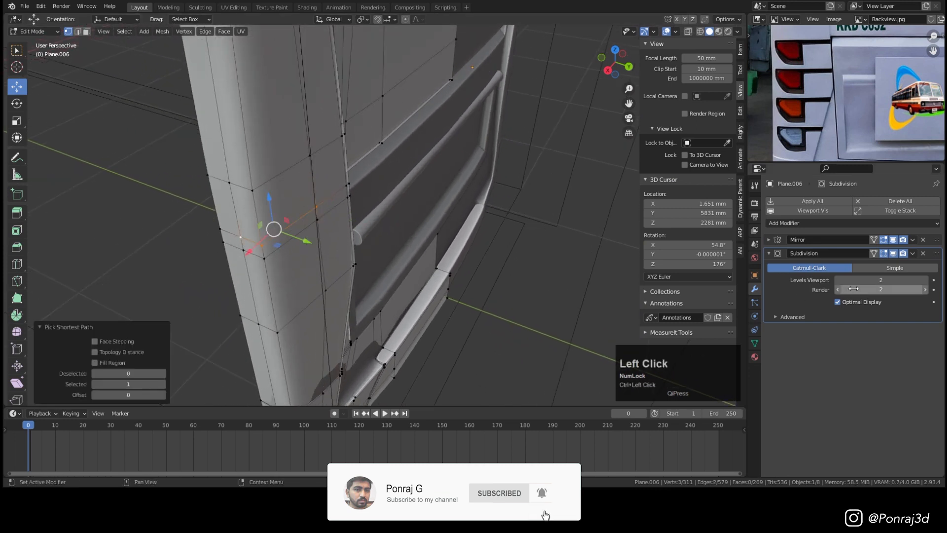
right_click(512, 143)
mouse_move(502, 131)
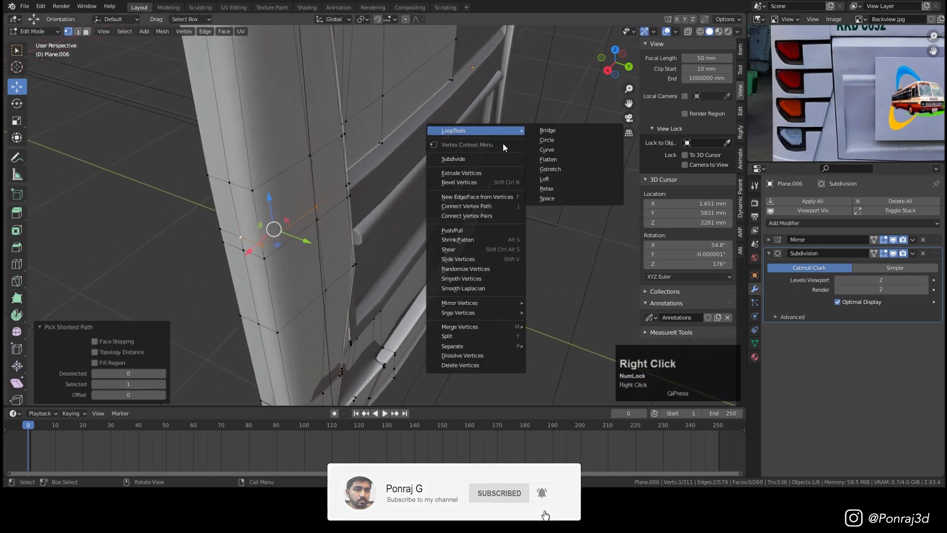
click(564, 188)
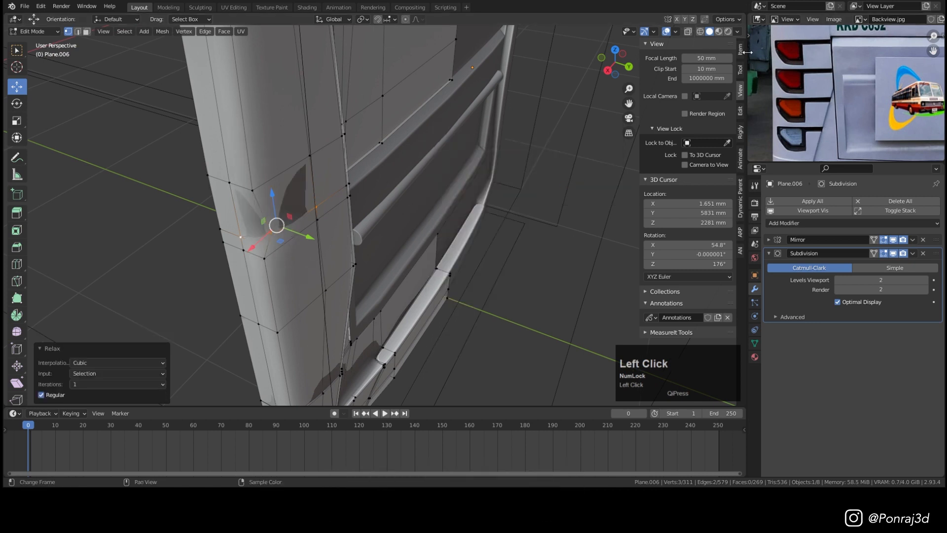
Display the LoopTools operations beside the model for direct access.
click(739, 110)
click(691, 43)
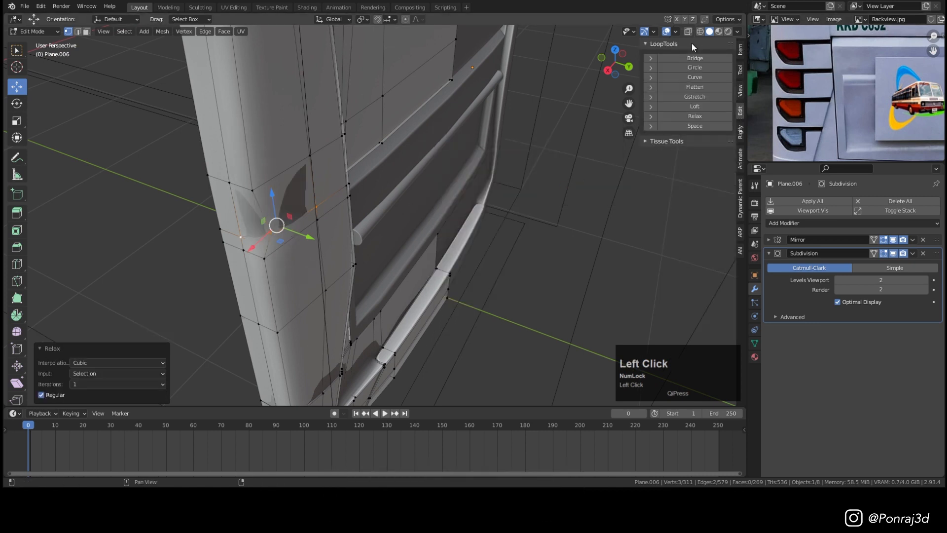
scroll(435, 227, down, 3)
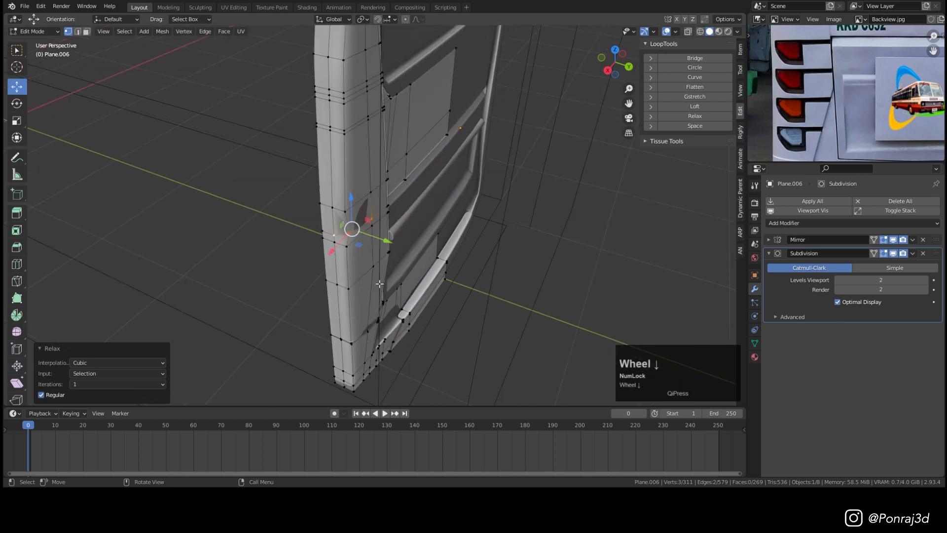
Relax two short vertex rows across the rear corner, at and just below tail-lamp height, with LoopTools.
scroll(367, 230, up, 2)
click(373, 183)
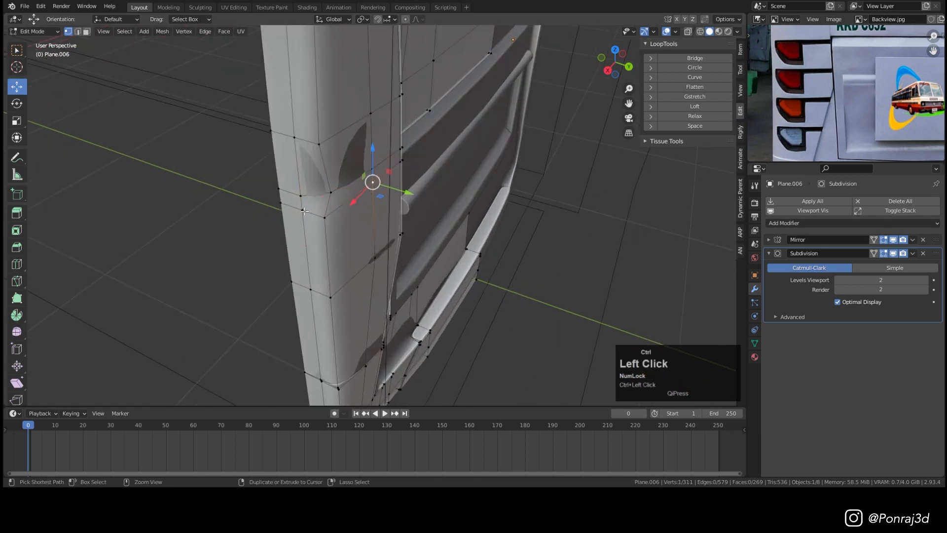
ctrl+click(302, 210)
click(689, 122)
click(375, 263)
ctrl+click(310, 289)
click(703, 115)
Turn on the Subdivision modifier's on-cage display and relax the corner vertex rows just above and along the lower crease.
middle_drag(518, 207, 398, 320)
scroll(397, 320, up, 3)
scroll(397, 320, up, 3)
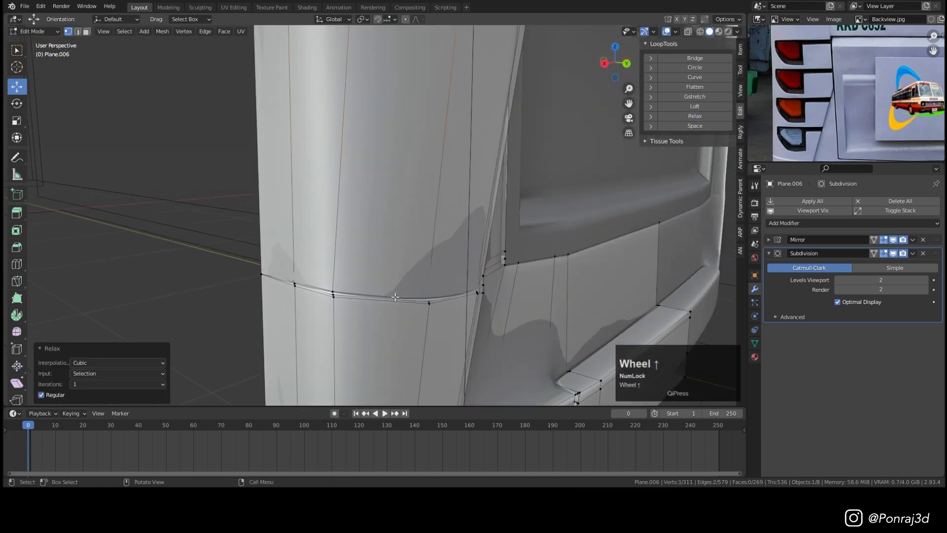
click(874, 253)
click(435, 225)
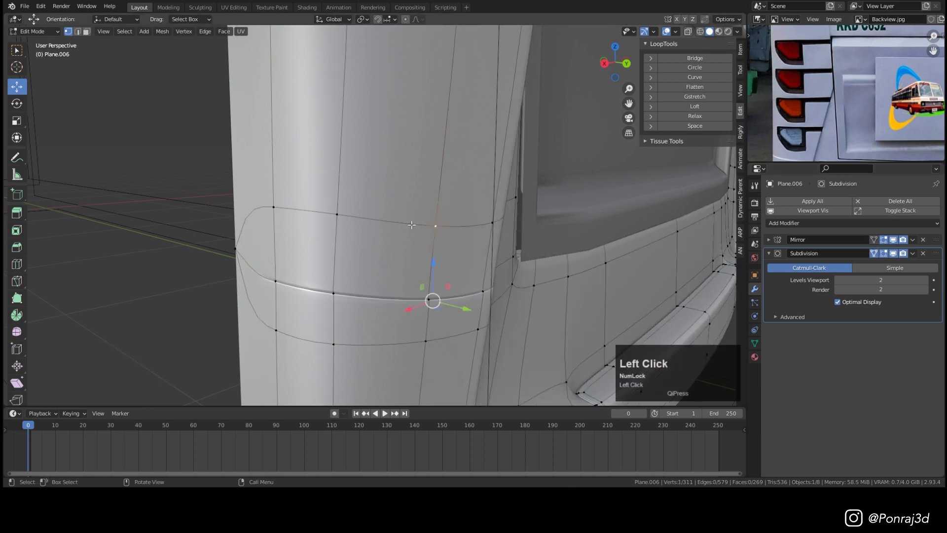
ctrl+click(261, 209)
click(695, 116)
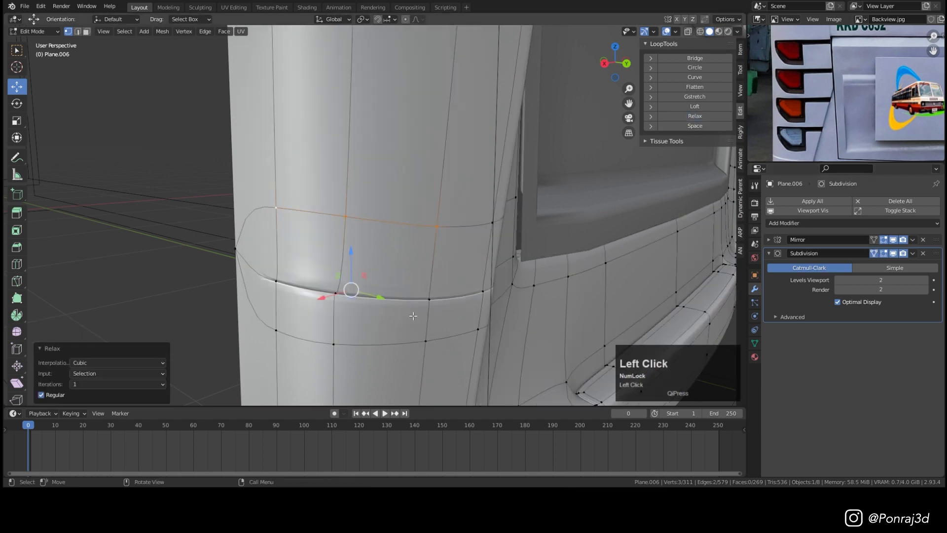
ctrl+click(274, 281)
click(695, 116)
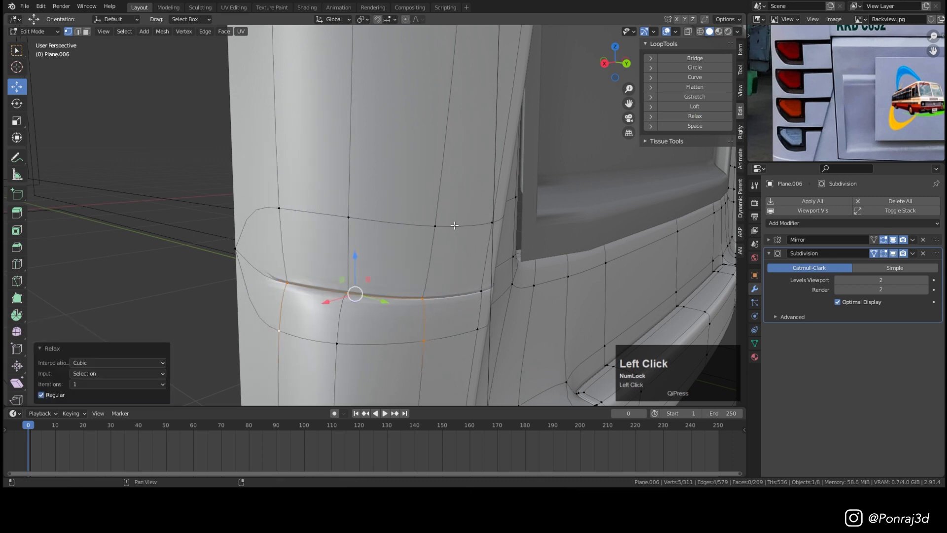
Relax the corner's short vertex rows below the crease, one after another, down to the bottom edge.
shift+middle_drag(454, 225, 449, 88)
click(427, 203)
ctrl+click(279, 195)
click(695, 116)
shift+middle_drag(424, 315, 468, 158)
click(454, 235)
ctrl+click(329, 234)
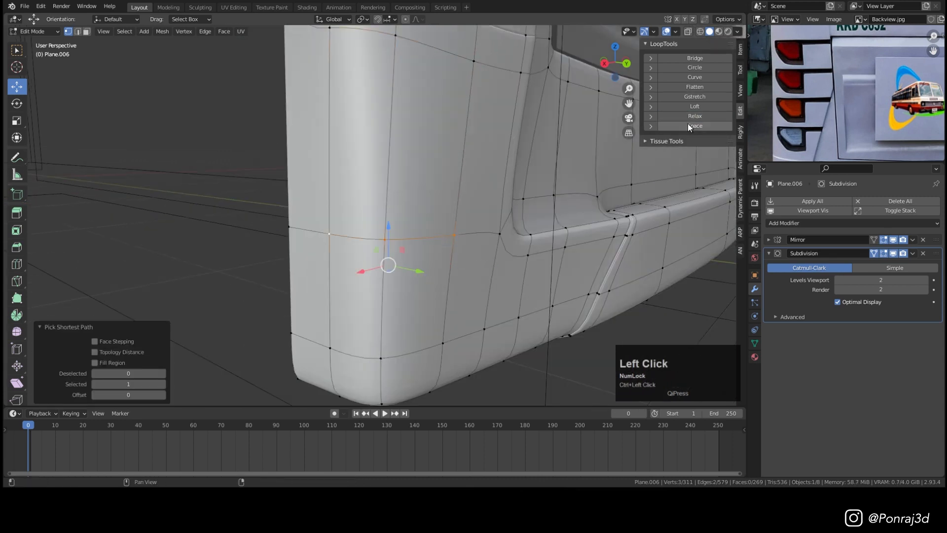
click(695, 116)
click(443, 343)
ctrl+click(330, 348)
click(695, 117)
middle_drag(464, 315, 459, 246)
click(695, 117)
Relax the corner vertex rows above the tail-lamp area, working up towards the rear window's lower edge.
scroll(452, 247, down, 5)
scroll(452, 269, up, 5)
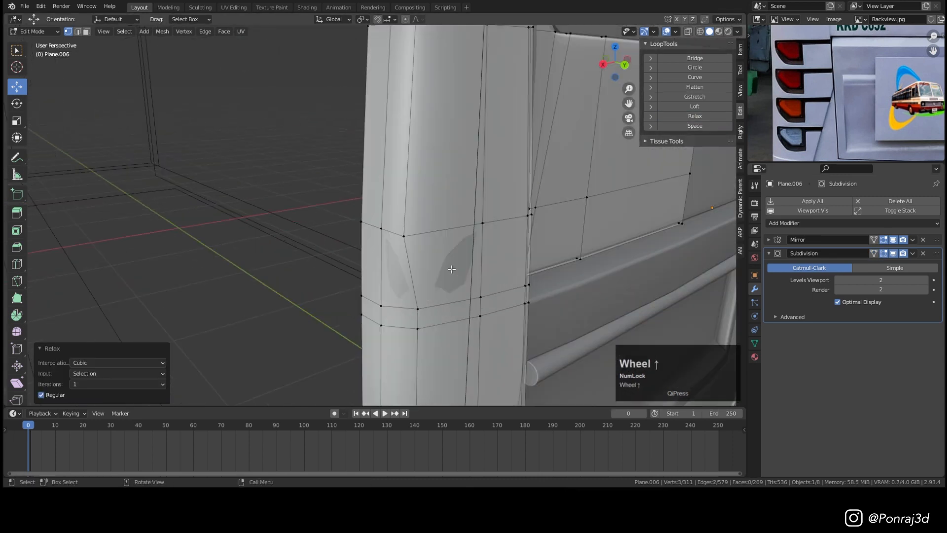
shift+middle_drag(473, 98, 473, 291)
click(495, 243)
ctrl+click(398, 249)
click(695, 116)
shift+middle_drag(474, 198, 474, 271)
click(489, 267)
ctrl+click(394, 270)
click(695, 116)
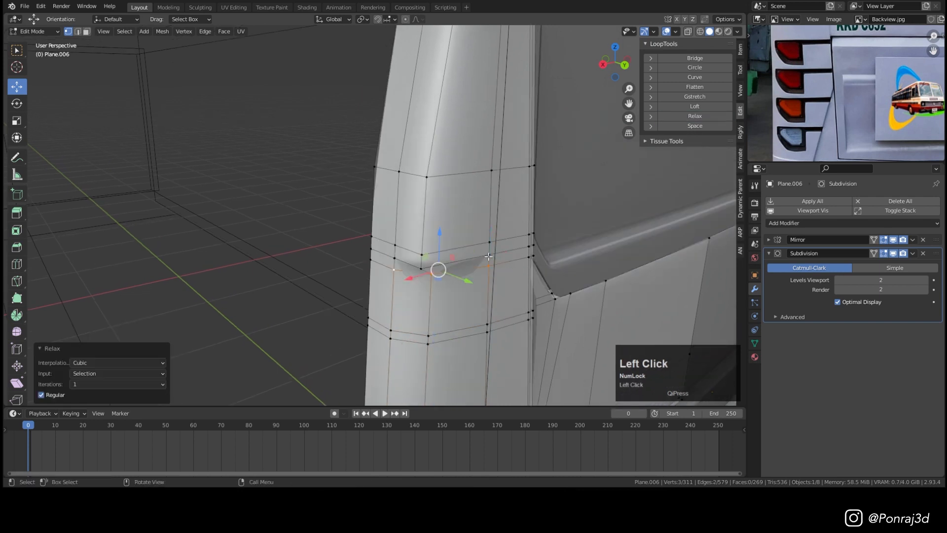
Relax the remaining short corner rows beside the rear window up to the roof and check the smoothed corner.
click(488, 257)
ctrl+click(395, 258)
click(695, 116)
shift+middle_drag(464, 188, 472, 275)
click(695, 116)
shift+middle_drag(474, 148, 486, 189)
click(495, 197)
ctrl+click(472, 200)
ctrl+click(440, 193)
click(695, 116)
click(503, 142)
ctrl+click(447, 142)
click(695, 117)
key(Tab)
scroll(474, 246, down, 8)
middle_drag(526, 256, 445, 264)
scroll(432, 224, up, 4)
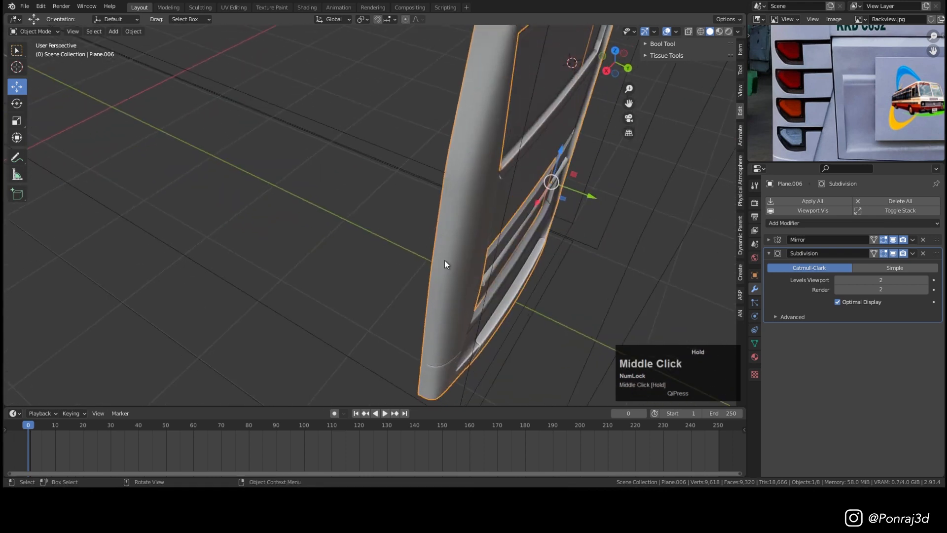
In back view, add a horizontal edge loop along the top edge of the uppermost tail lamp.
key(ctrl+KP_1)
scroll(387, 189, down, 1)
key(Tab)
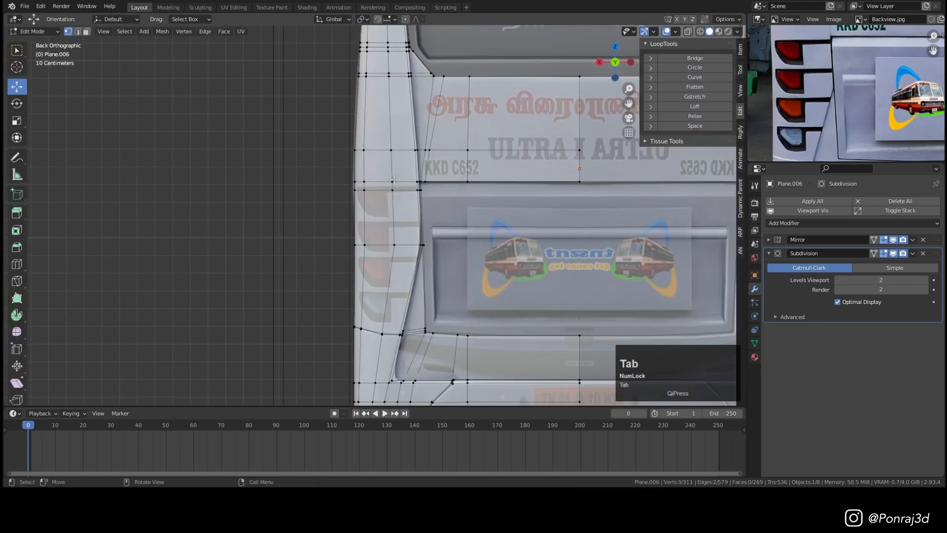
scroll(394, 184, up, 5)
scroll(393, 170, up, 5)
alt+click(389, 244)
scroll(386, 205, down, 3)
shift+middle_drag(386, 227, 385, 213)
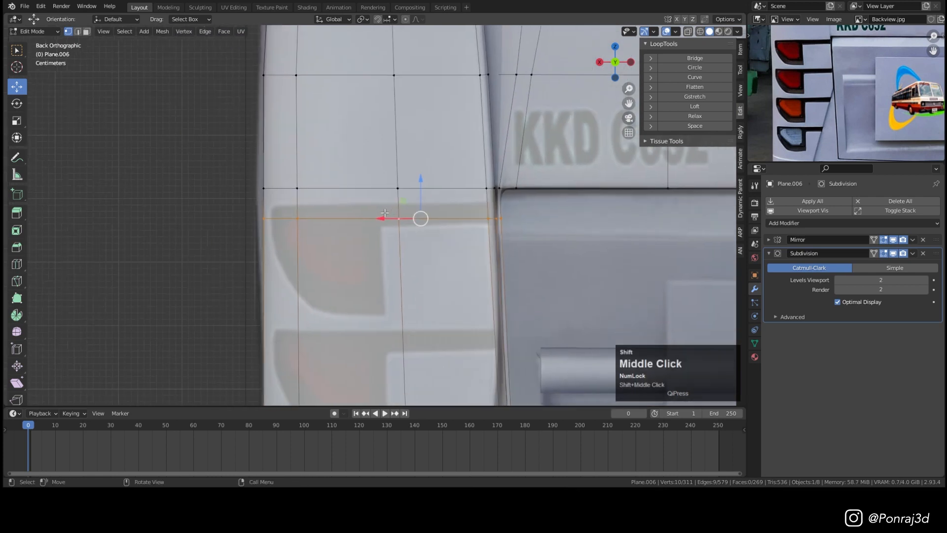
scroll(377, 212, up, 1)
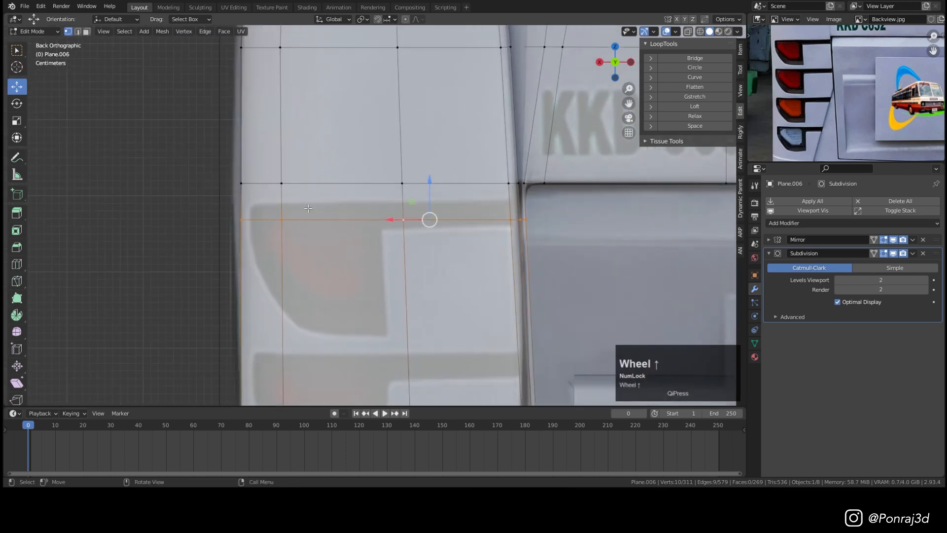
key(ctrl+r)
click(512, 202)
click(513, 200)
Slide the next loop down to the lower edge of the lamp's top strip and add a loop at the lamp's bottom.
alt+click(499, 219)
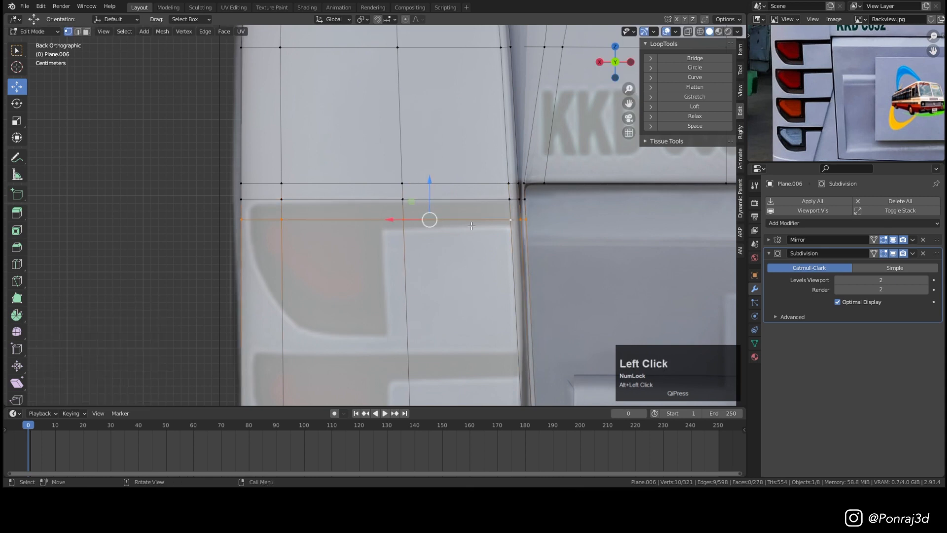
key(g)
key(g)
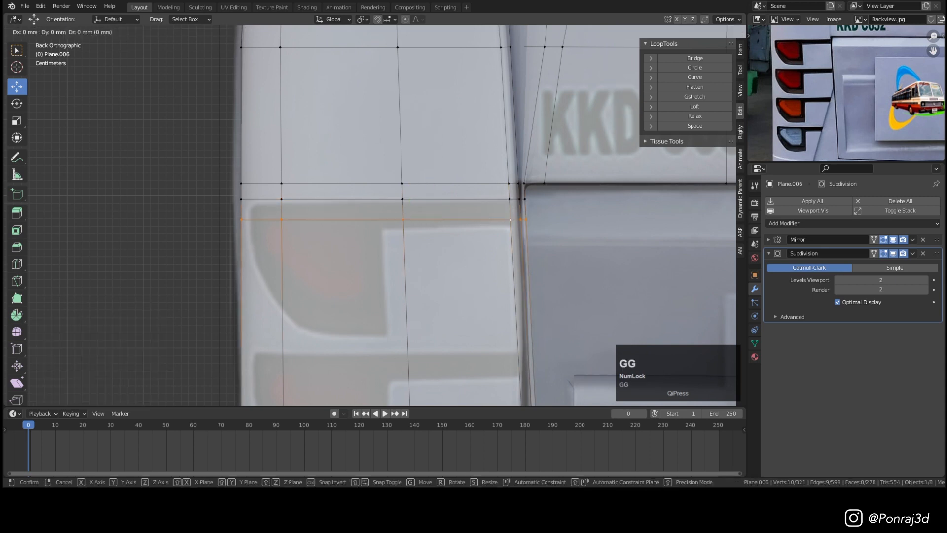
click(508, 226)
key(ctrl+r)
click(521, 290)
click(522, 285)
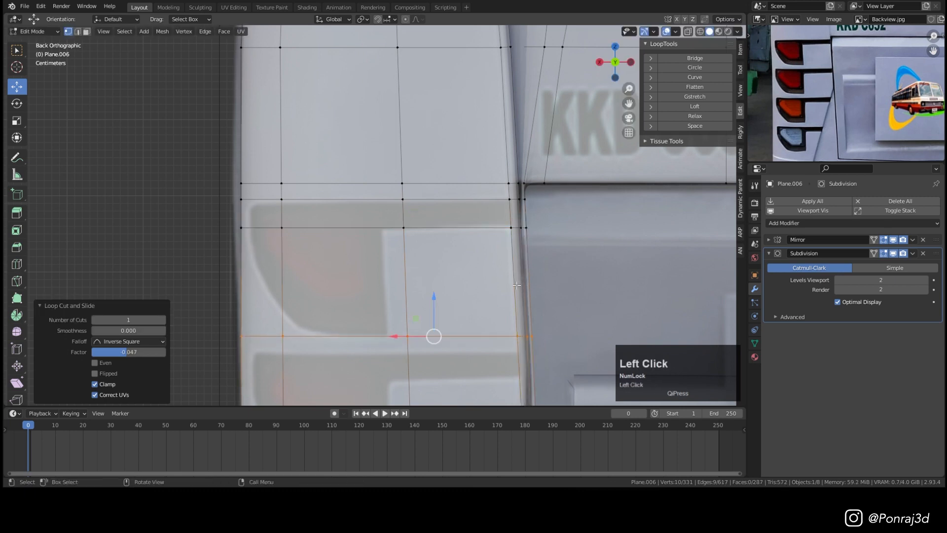
Add a vertical loop along the tail lamp's outer edge and slide the inner vertical loop towards the lamp's inner edge.
key(ctrl+r)
click(253, 222)
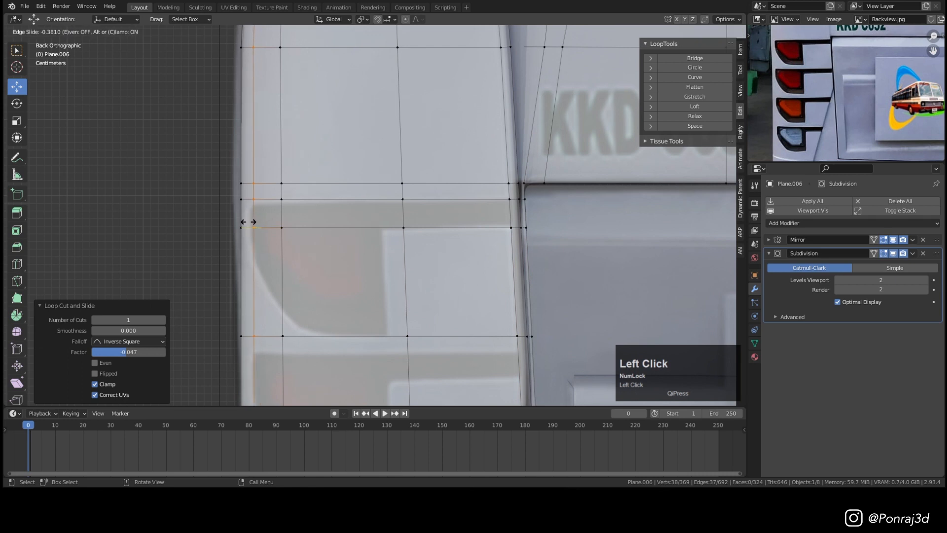
click(246, 222)
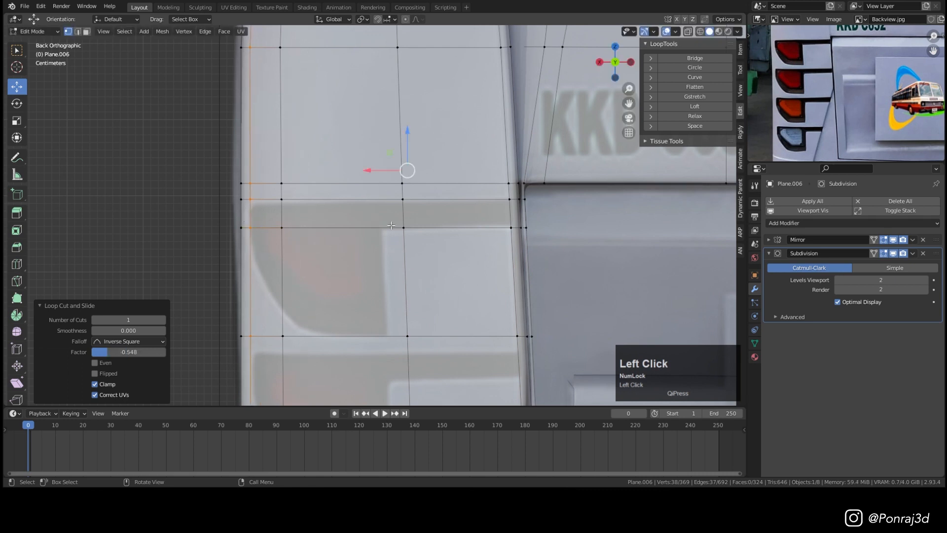
alt+click(410, 256)
key(g)
key(g)
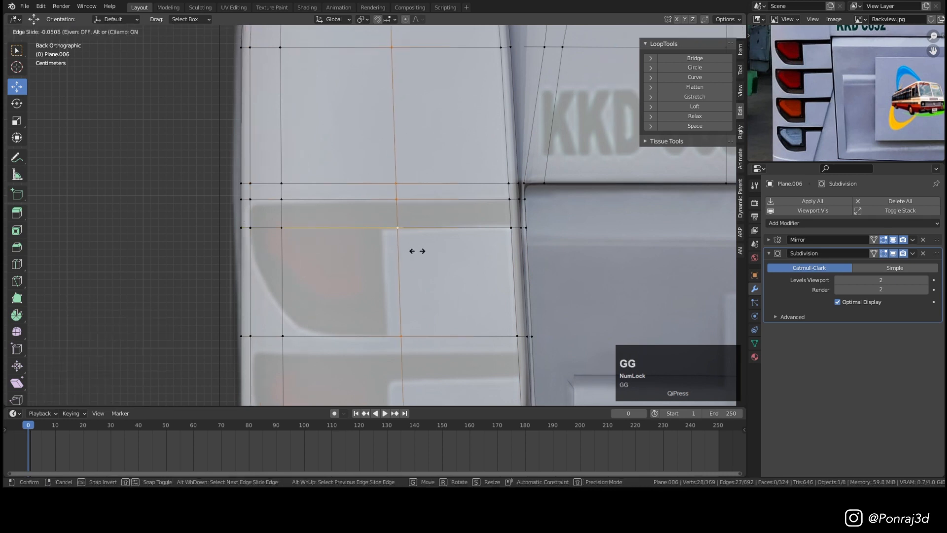
click(410, 252)
Examine the new loops and the smoothed corner surface around the tail-lamp area in perspective and back views.
scroll(409, 251, down, 3)
middle_drag(409, 252, 432, 245)
key(Tab)
key(Tab)
scroll(432, 245, up, 2)
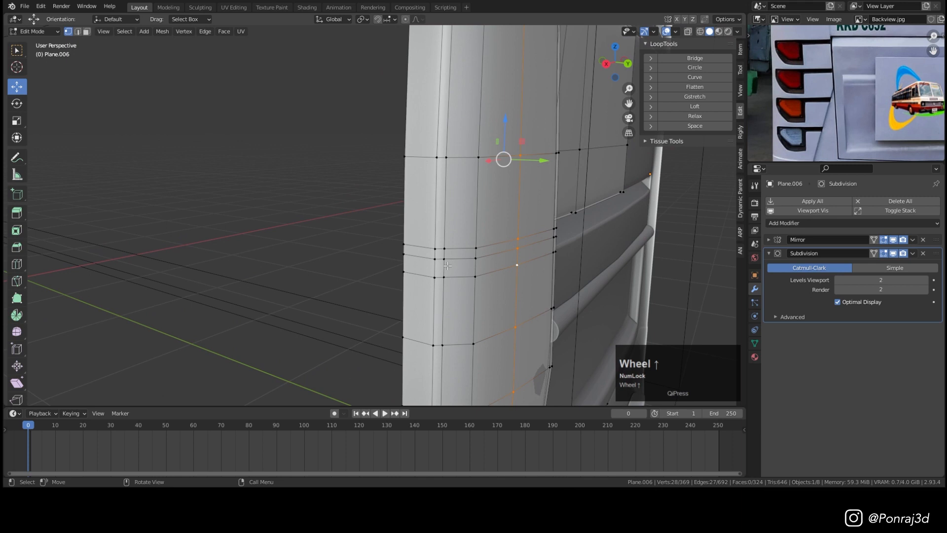
alt+click(447, 271)
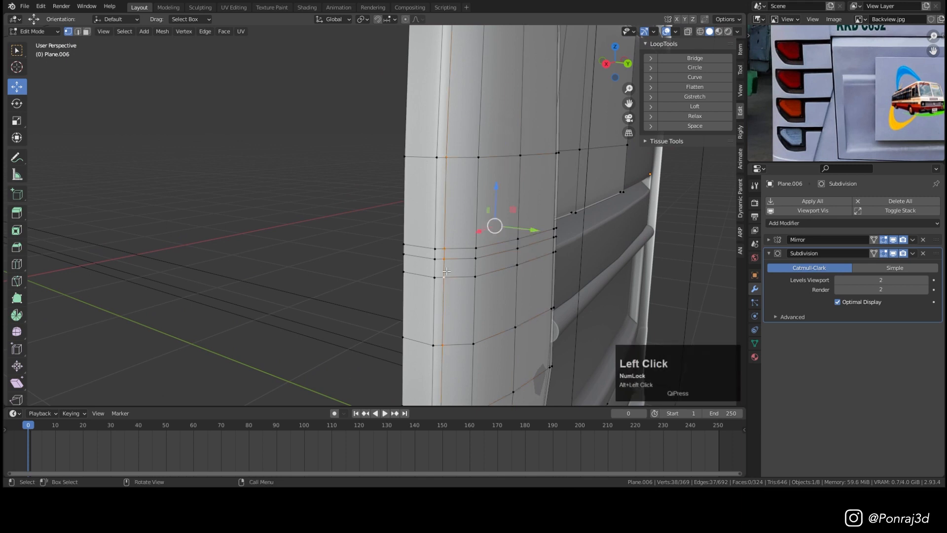
scroll(430, 299, down, 3)
middle_drag(430, 299, 461, 170)
scroll(461, 168, up, 3)
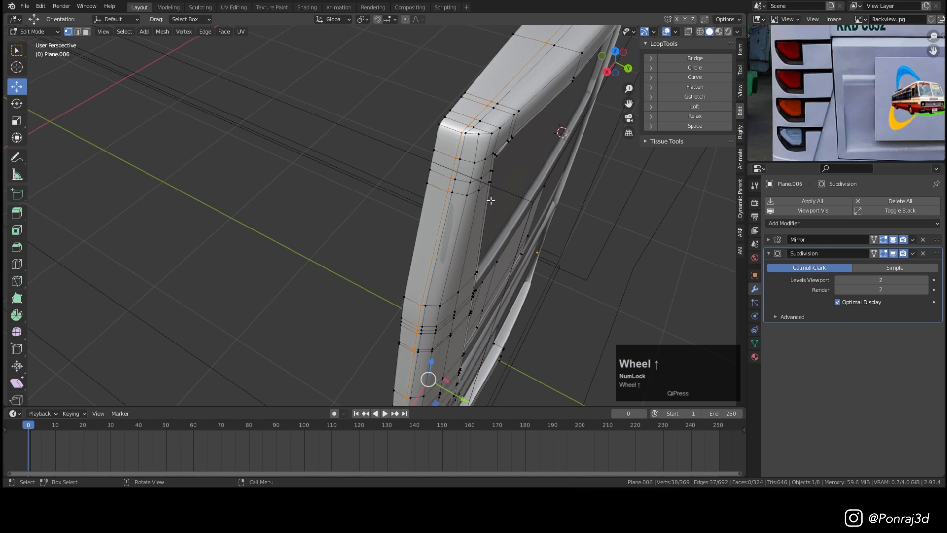
key(Tab)
scroll(470, 278, down, 2)
middle_drag(470, 277, 457, 214)
key(Tab)
key(ctrl+KP_1)
scroll(407, 194, up, 5)
mouse_move(407, 198)
middle_down()
mouse_move(516, 233)
mouse_move(389, 234)
mouse_move(412, 197)
middle_up()
Delete the separate rear window panel and the lower rear panel from the scene.
key(Tab)
scroll(516, 235, down, 2)
click(448, 218)
scroll(469, 215, down, 3)
shift+middle_drag(469, 215, 470, 299)
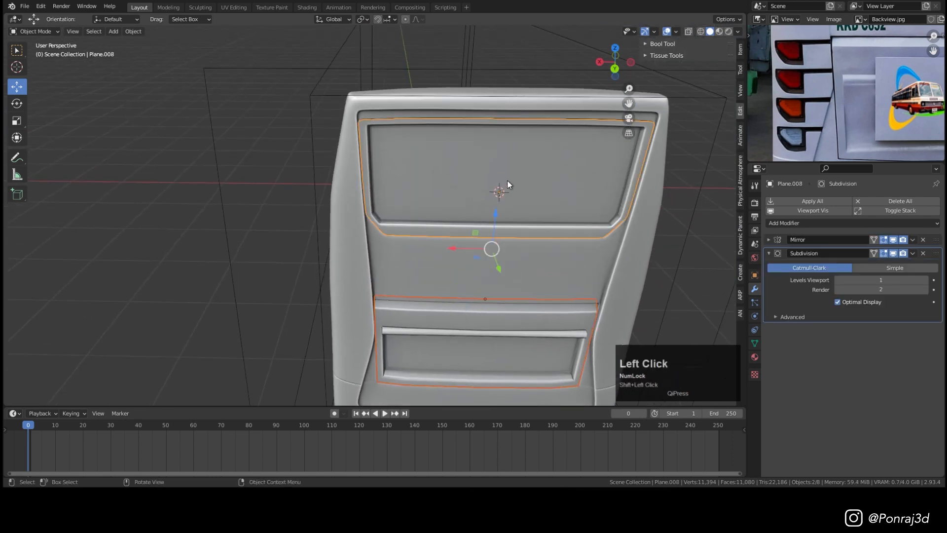
key(Delete)
Select the rear body's faces covering the uppermost tail lamp: the top strip without its outermost faces, plus the two lamp faces below.
click(467, 256)
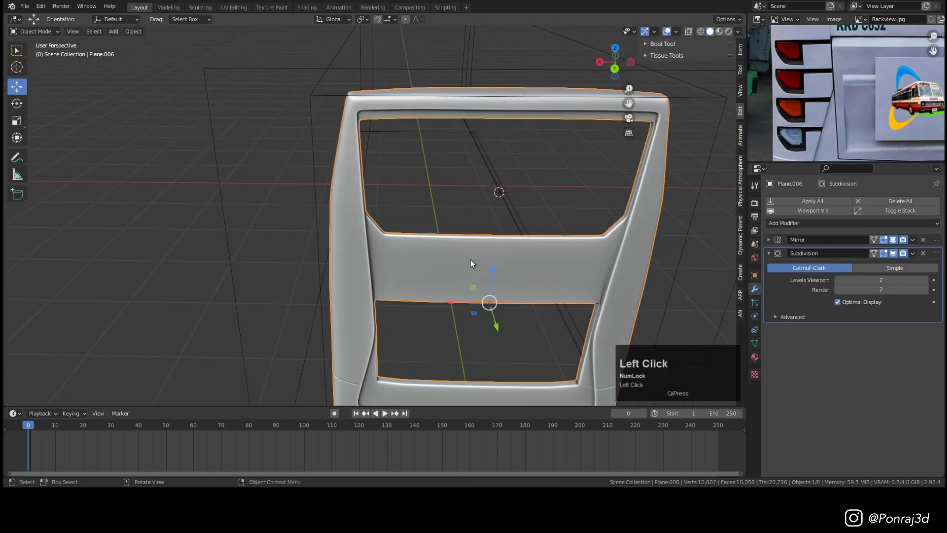
key(ctrl+KP_1)
scroll(394, 211, up, 4)
key(Tab)
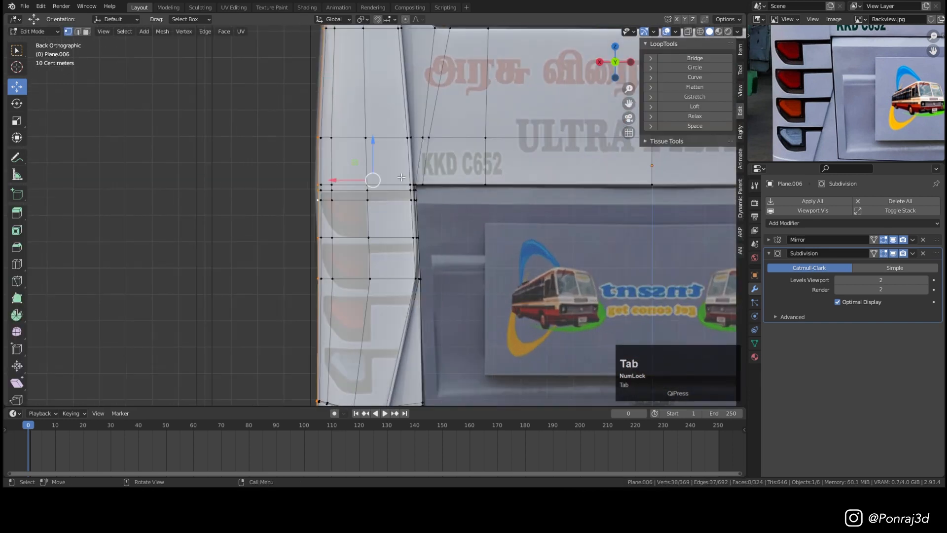
scroll(398, 220, up, 4)
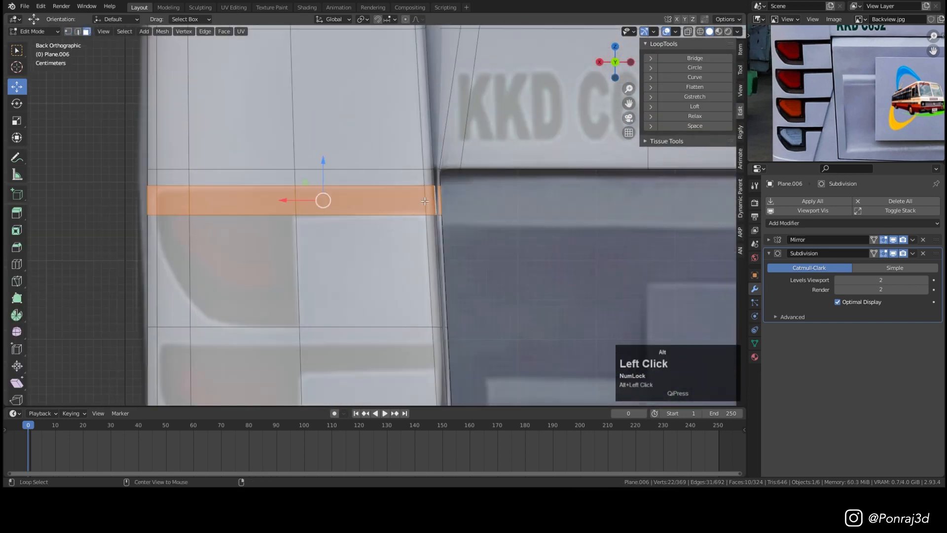
scroll(431, 200, down, 2)
middle_drag(432, 199, 395, 237)
middle_drag(514, 226, 228, 228)
key(ctrl+KP_1)
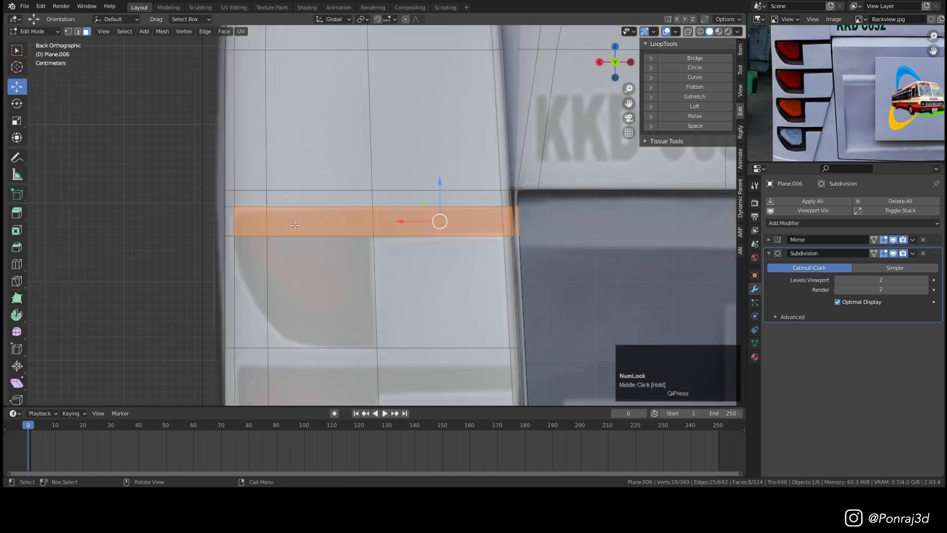
shift+middle_drag(268, 254, 252, 224)
shift+click(241, 236)
shift+click(318, 258)
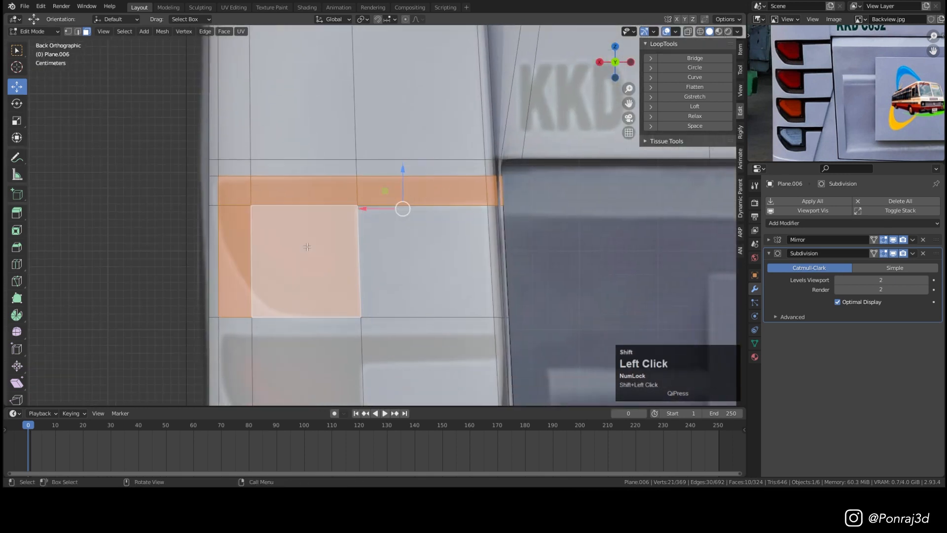
Inset the selected lamp faces by 4.617 mm and delete the inner faces to cut the lamp opening.
middle_drag(349, 205, 417, 224)
key(i)
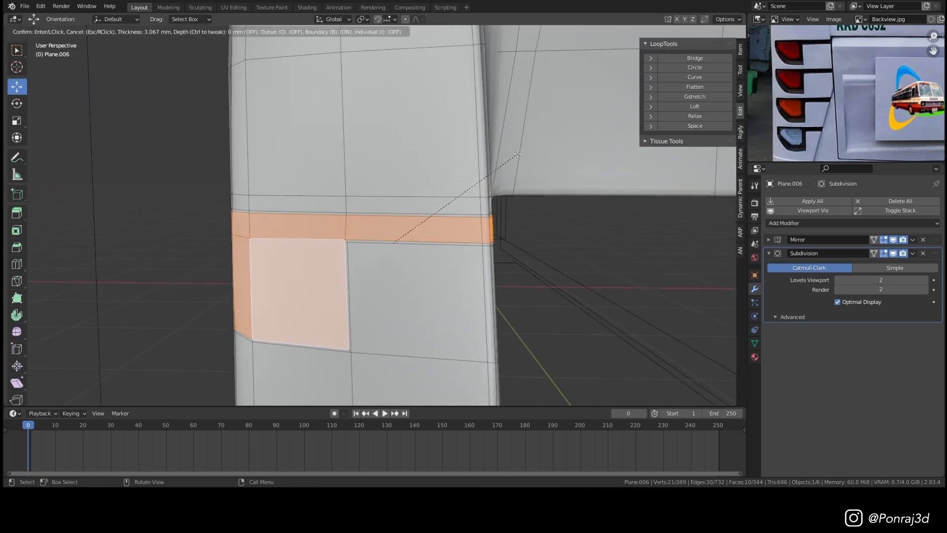
click(489, 173)
middle_drag(490, 173, 440, 232)
key(x)
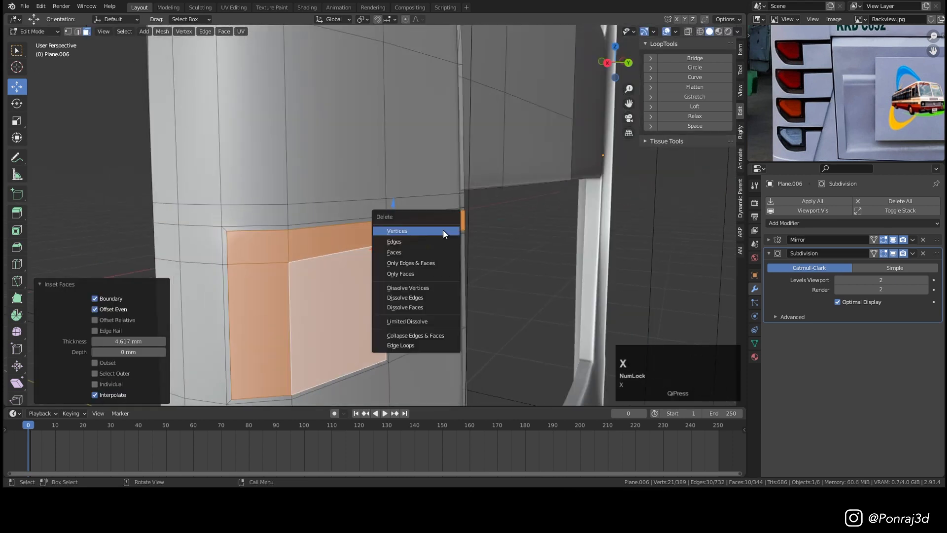
click(425, 257)
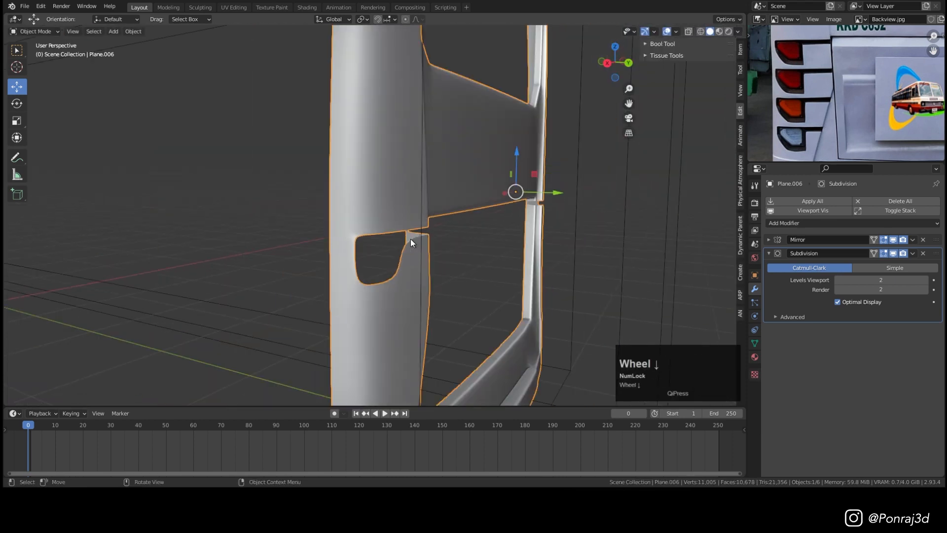
In back view, add horizontal edge loops along the upper and lower edges of the second tail lamp's top strip.
key(ctrl+KP_1)
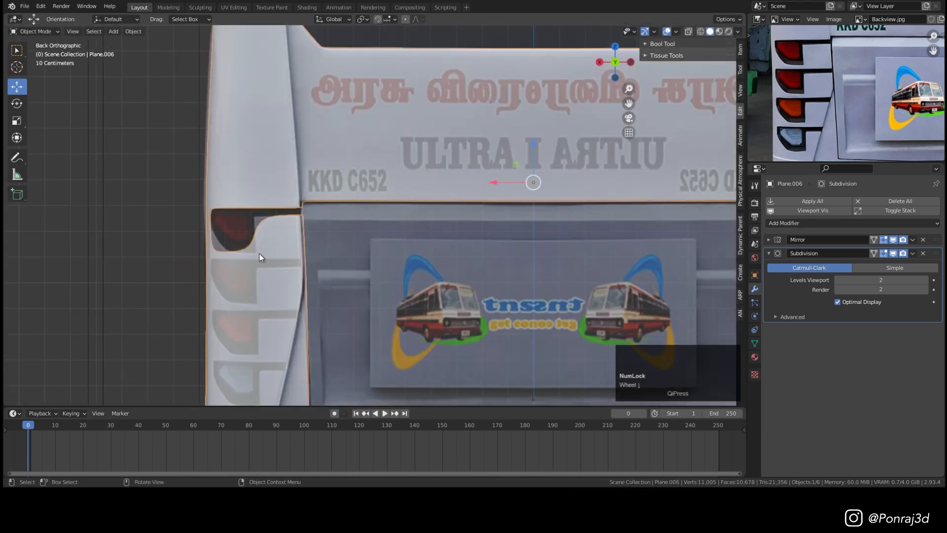
key(Tab)
scroll(252, 258, up, 2)
shift+middle_drag(255, 259, 351, 220)
key(ctrl+r)
click(393, 234)
click(394, 232)
scroll(394, 232, up, 1)
Set the subdivision viewport level to 1 and slide the horizontal loop down to the second lamp's bottom edge.
click(408, 233)
key(ctrl+1)
shift+middle_drag(409, 233, 397, 248)
key(g)
key(g)
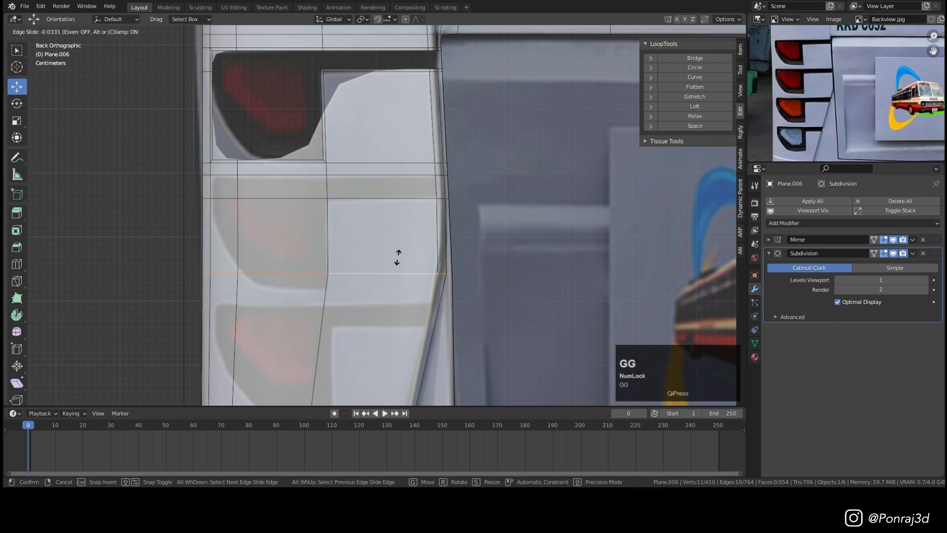
click(400, 265)
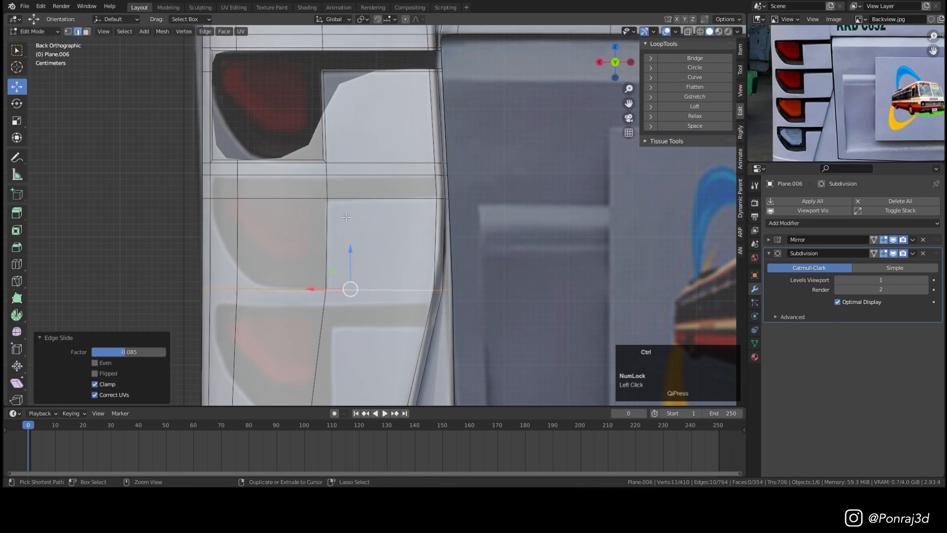
Add two horizontal edge loops at the upper and lower edges of the third tail lamp's top strip.
shift+middle_drag(262, 233, 264, 166)
key(ctrl+r)
click(457, 237)
click(470, 107)
key(ctrl+r)
click(446, 296)
click(450, 213)
shift+middle_drag(373, 329, 404, 262)
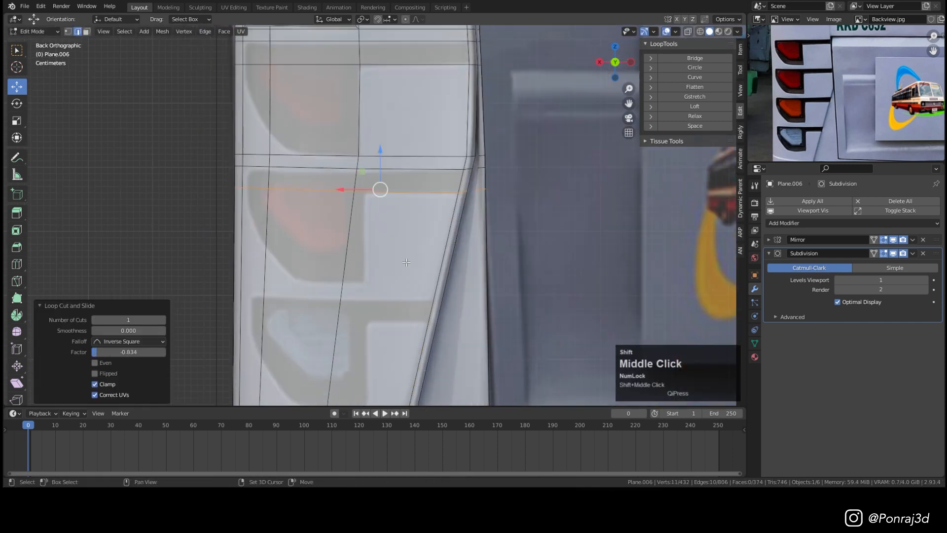
Add horizontal edge loops along the third tail lamp's bottom edge and the fourth lamp's top and bottom edges.
key(1)
key(alt+z)
key(alt+z)
key(g)
key(g)
click(360, 268)
key(alt+z)
key(alt+z)
key(g)
key(g)
shift+middle_drag(370, 296, 391, 298)
key(ctrl+r)
click(468, 229)
click(477, 167)
key(ctrl+r)
click(457, 274)
click(452, 319)
scroll(375, 237, up, 2)
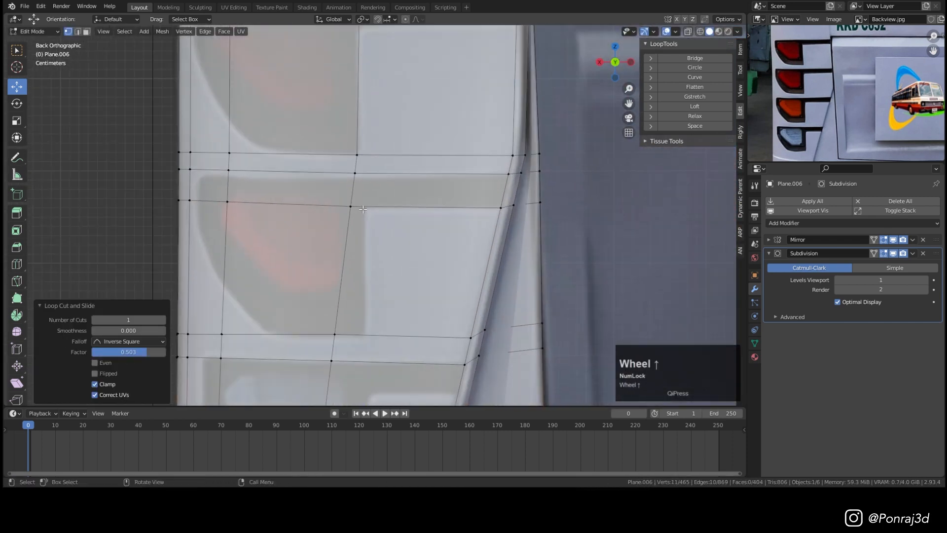
Slide the third lamp's upper and lower inner vertices onto the vertical inner edge of the lamp in the reference.
click(351, 207)
shift+click(335, 333)
shift+middle_drag(351, 205, 338, 170)
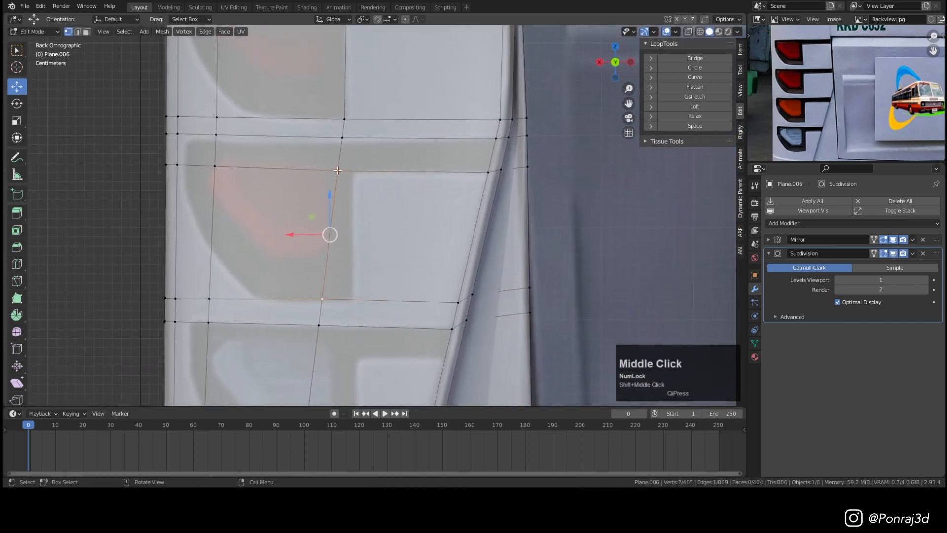
key(g)
key(g)
click(357, 168)
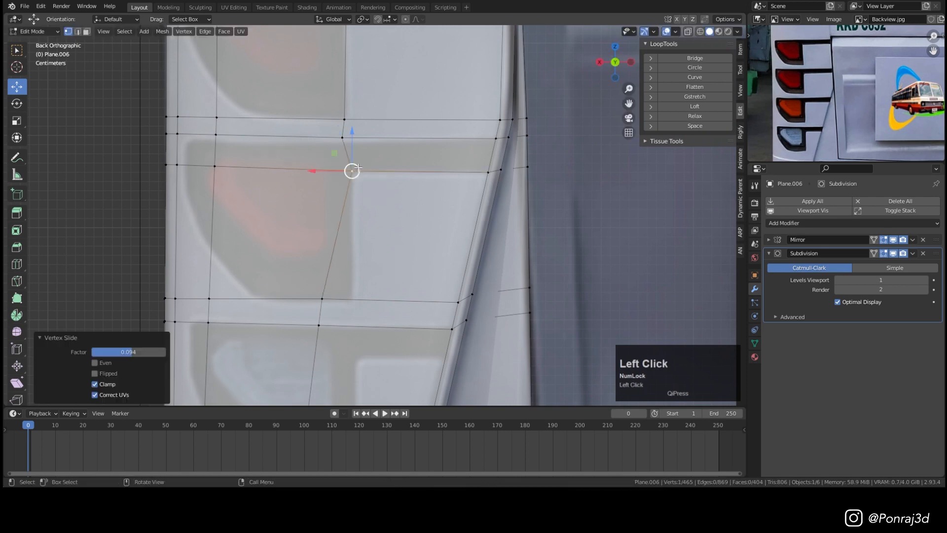
click(321, 298)
key(g)
key(g)
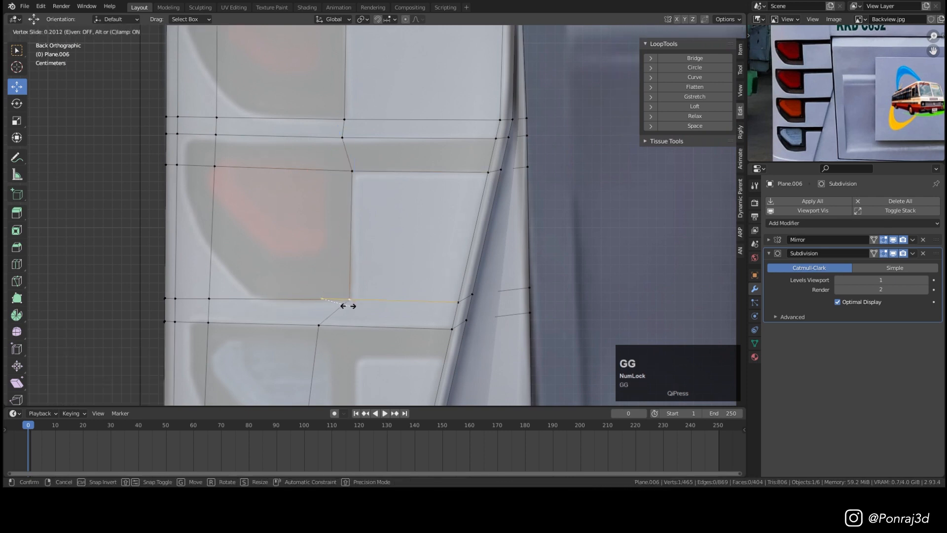
click(348, 306)
Slide the fourth lamp's upper and lower inner vertices onto its vertical inner edge in the reference.
shift+middle_drag(333, 364, 351, 180)
click(337, 143)
key(g)
key(g)
click(369, 144)
click(317, 300)
key(g)
key(g)
click(371, 302)
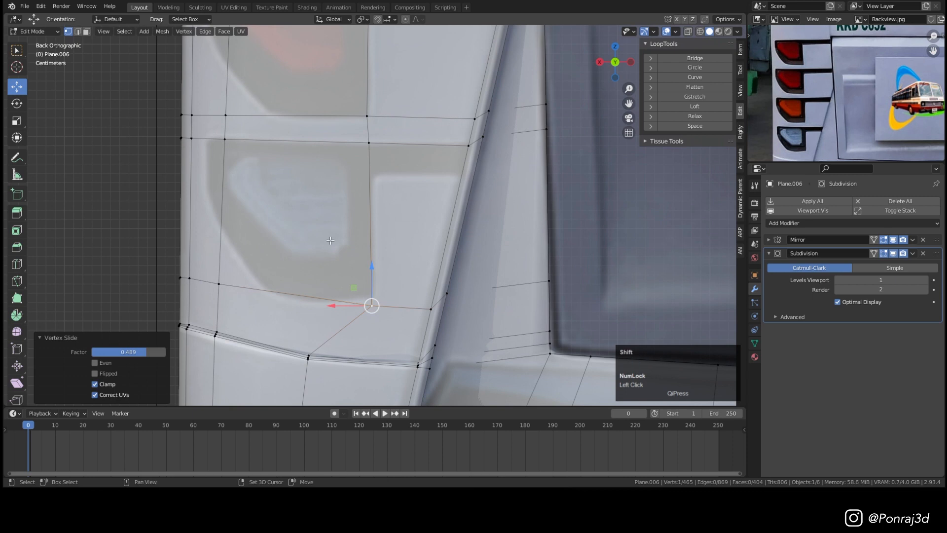
Slide the short edge at the outer end of the second lamp's top strip to match the reference outline.
shift+middle_drag(324, 284, 361, 253)
shift+middle_drag(367, 194, 371, 294)
scroll(301, 163, up, 5)
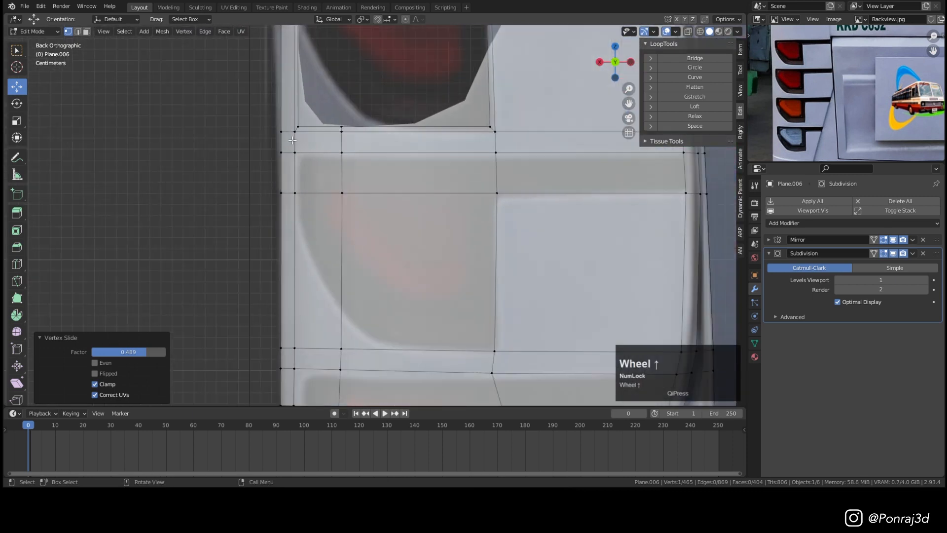
click(296, 155)
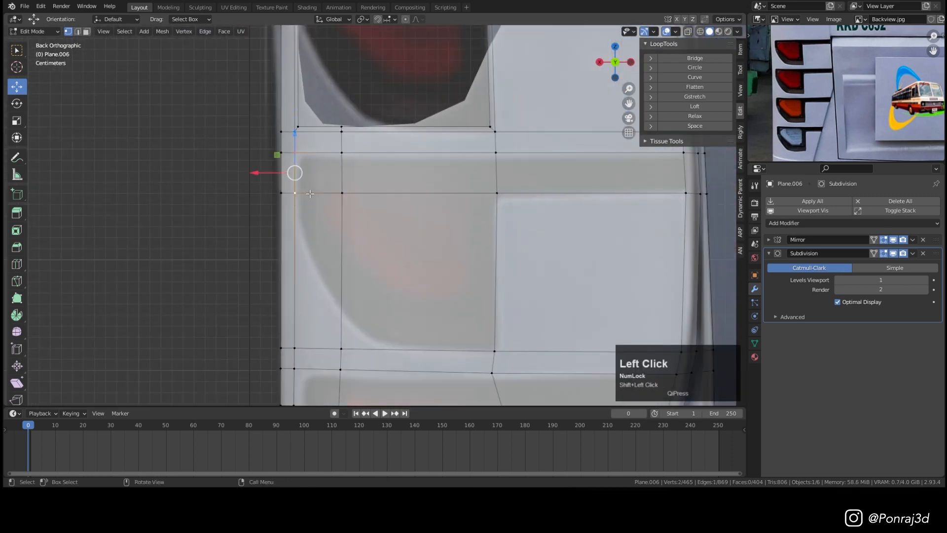
key(g)
key(g)
click(296, 169)
shift+middle_drag(296, 169, 274, 48)
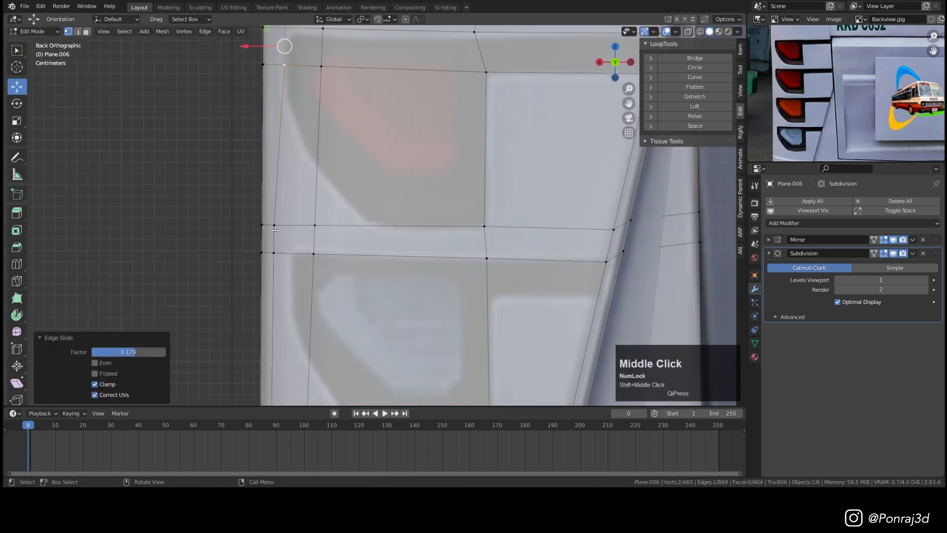
Slide the vertices on the outer side of the third and fourth lamps inward to match their reference outlines.
key(g)
key(g)
click(312, 253)
shift+middle_drag(312, 253, 265, 281)
click(275, 283)
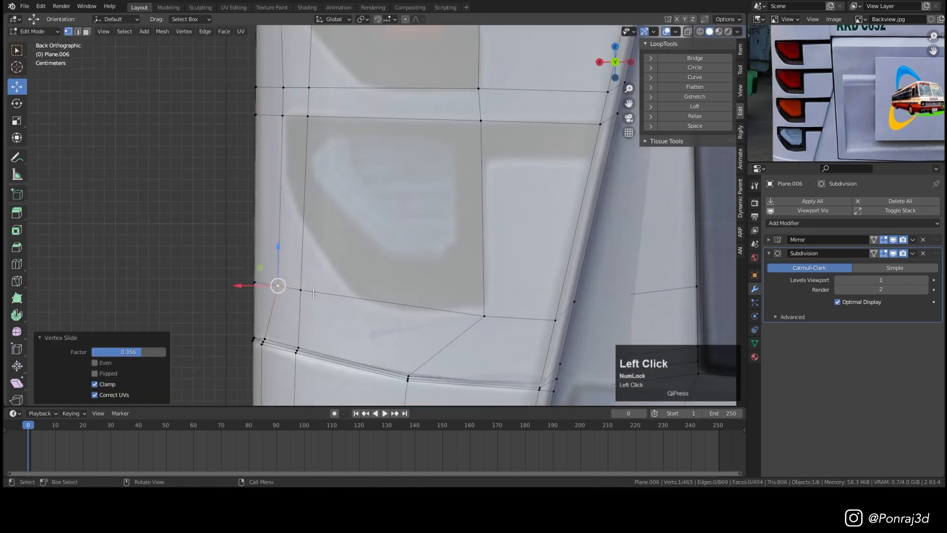
key(g)
key(g)
click(283, 296)
scroll(283, 295, down, 2)
Inspect the rear corner and the first lamp opening in perspective, and compare them with the reference in back view.
key(Tab)
middle_drag(283, 295, 399, 274)
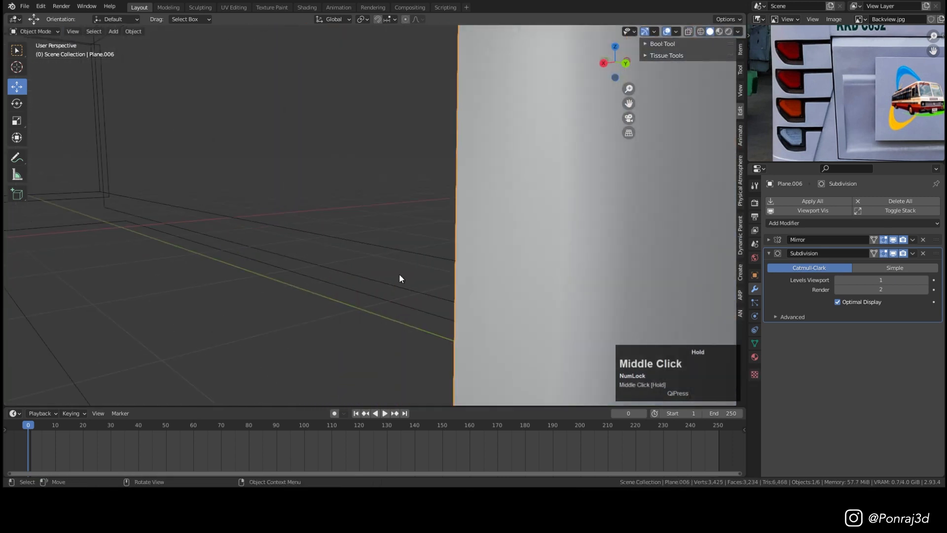
scroll(398, 274, down, 4)
shift+middle_drag(476, 174, 474, 239)
middle_drag(473, 240, 453, 224)
scroll(452, 224, down, 4)
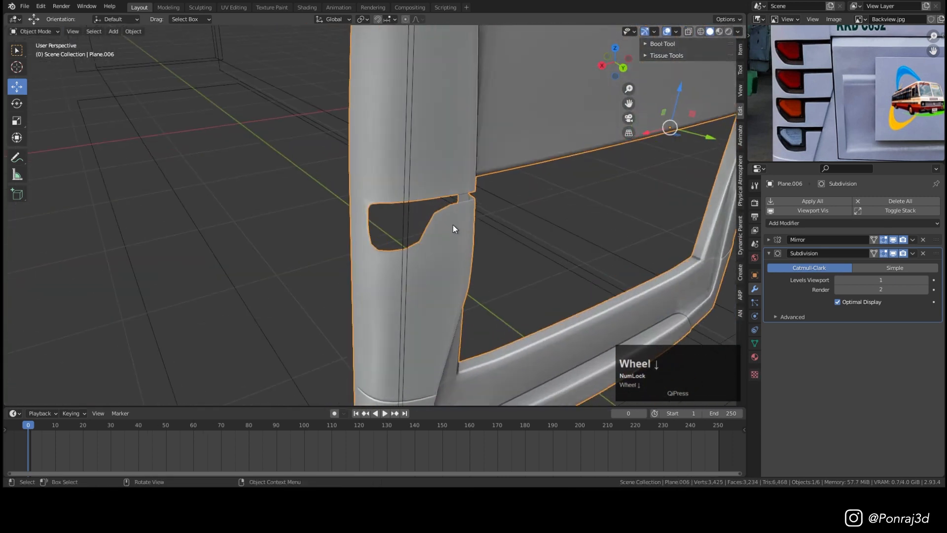
key(ctrl+KP_1)
scroll(418, 214, up, 5)
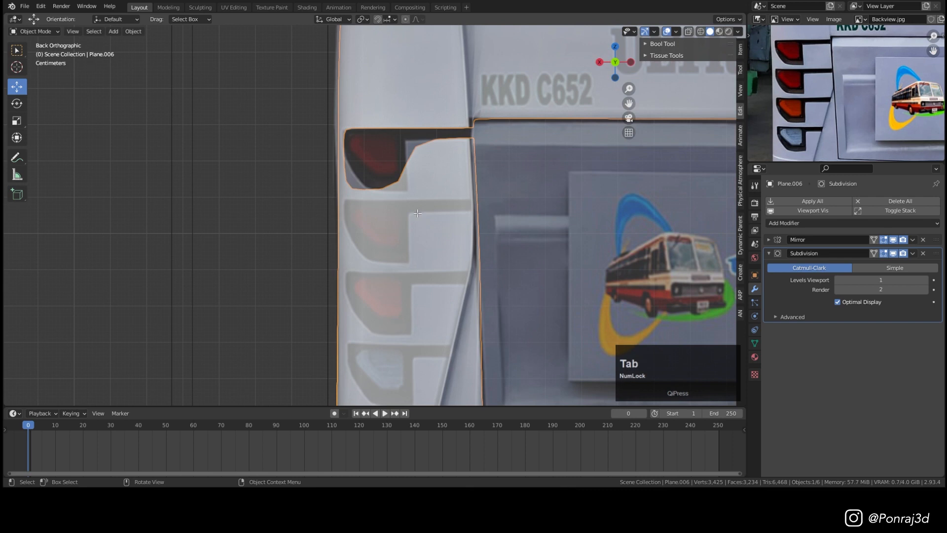
key(Tab)
scroll(412, 210, up, 3)
shift+middle_drag(412, 210, 345, 169)
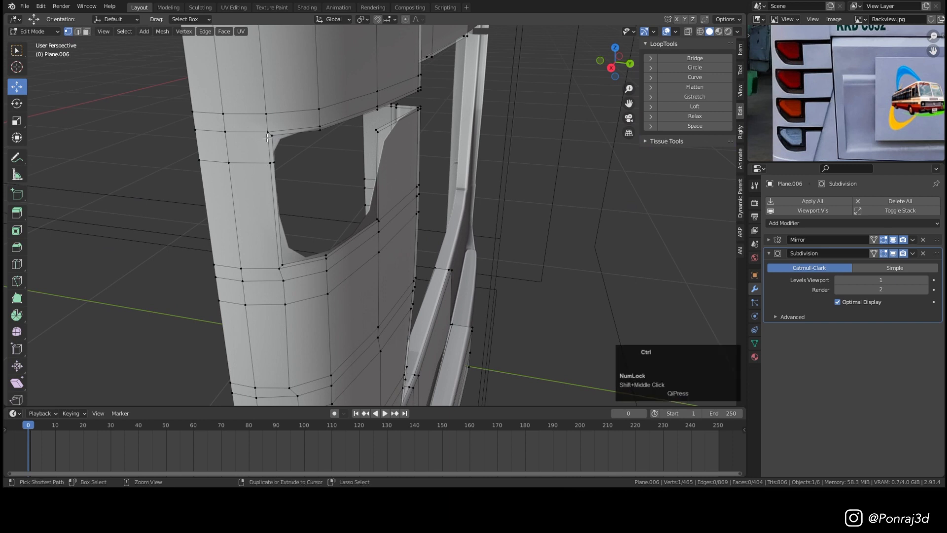
key(ctrl+KP_1)
scroll(392, 242, up, 2)
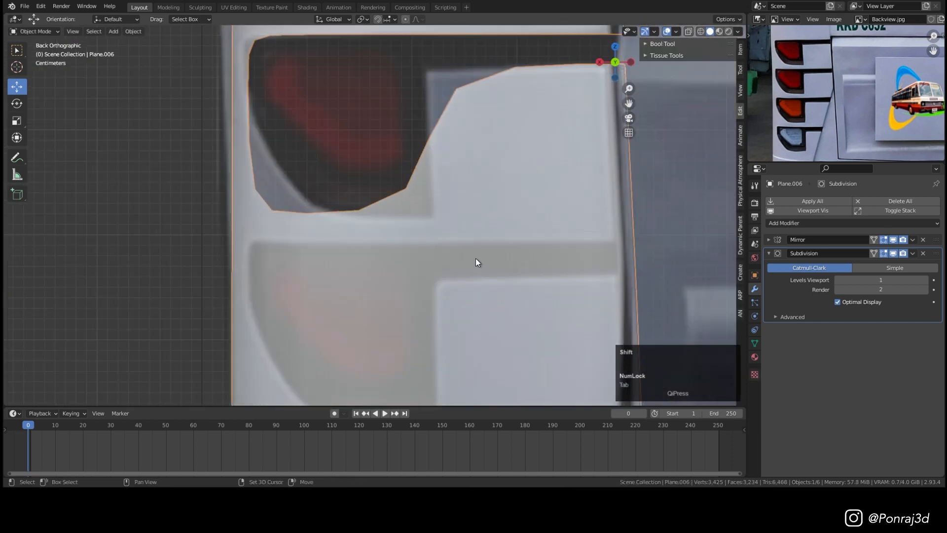
shift+middle_drag(475, 262, 385, 230)
In Edit Mode, select the second lamp's top-strip faces and lamp faces, leaving out the faces beyond the lamp's outer edge.
key(Tab)
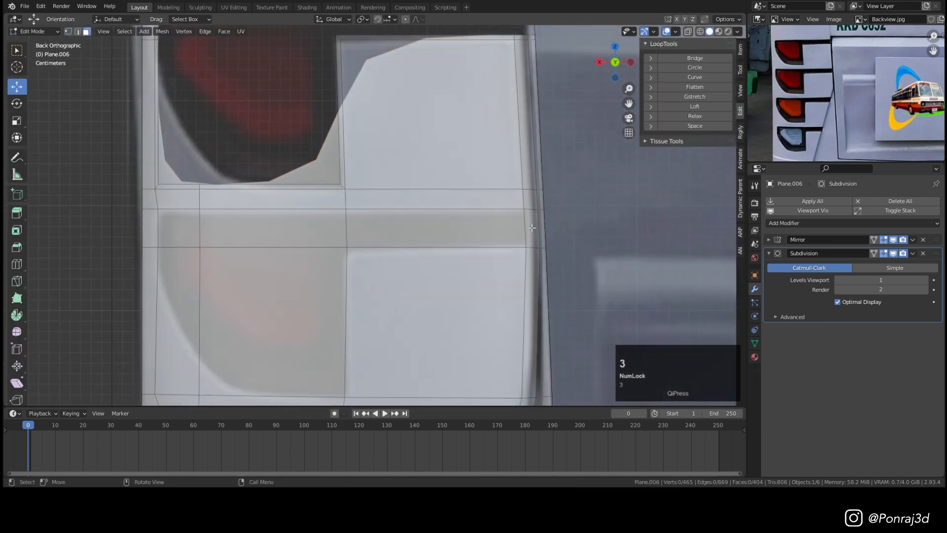
key(z)
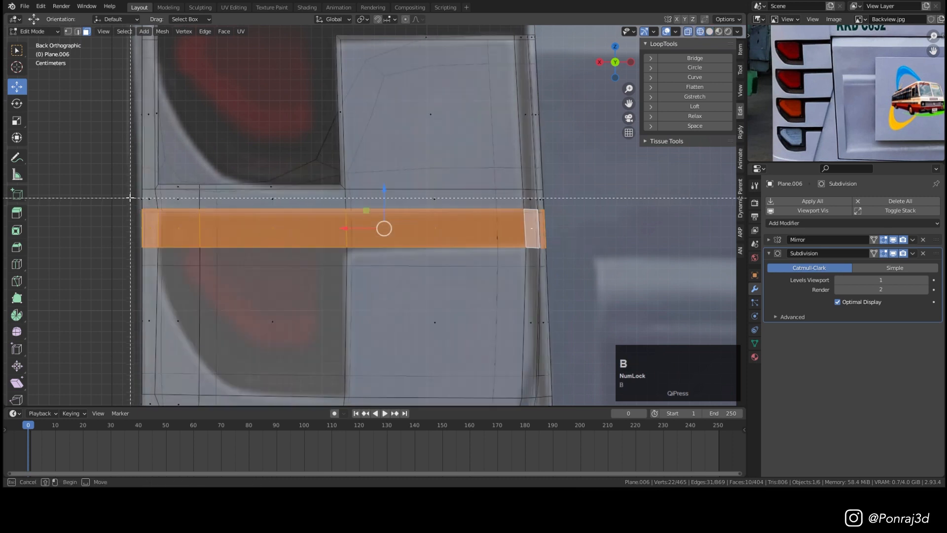
shift+drag(153, 253, 154, 254)
key(z)
shift+click(186, 302)
shift+click(301, 325)
shift+middle_drag(411, 294, 381, 269)
Inset the second lamp's selected faces by about 2.415 mm and delete the inner faces to cut the opening.
key(i)
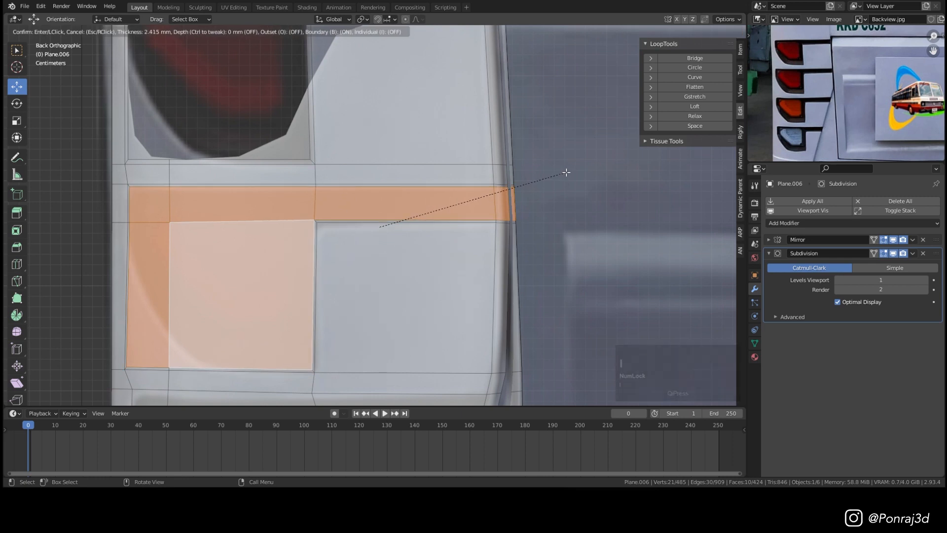
click(566, 173)
key(x)
click(567, 171)
scroll(299, 207, down, 1)
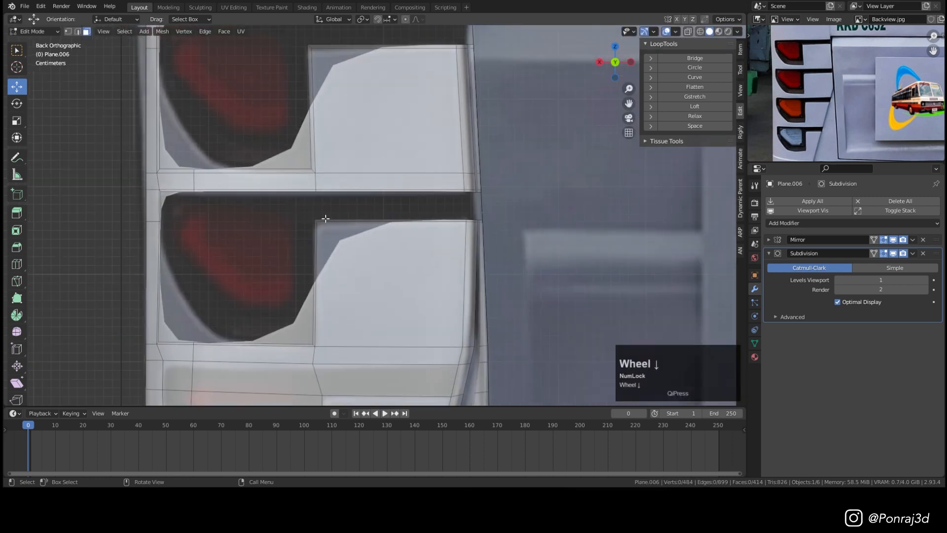
Select the third lamp's top-strip and lamp faces, inset them slightly, and delete the inner faces to cut the opening.
shift+middle_drag(324, 220, 294, 38)
click(450, 195)
alt+click(431, 199)
shift+drag(106, 172, 128, 216)
shift+click(148, 274)
shift+click(225, 274)
key(i)
click(521, 179)
key(x)
scroll(339, 211, down, 3)
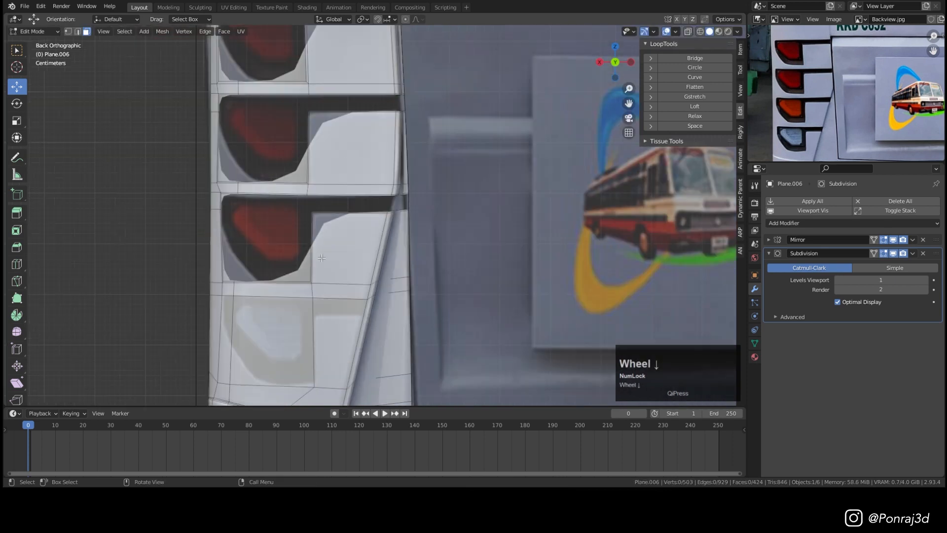
Add a horizontal edge loop along the lower edge of the fourth lamp's top strip.
scroll(327, 365, up, 4)
alt+click(393, 257)
key(z)
key(z)
key(ctrl+r)
click(399, 235)
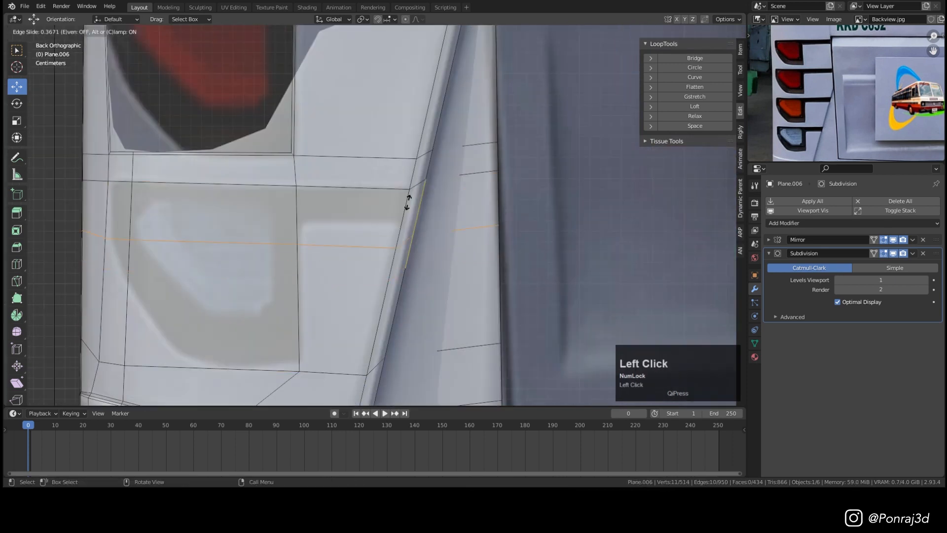
click(410, 195)
Select the fourth lamp's top-strip and lamp faces, inset them slightly, and delete the inner faces to cut the opening.
alt+click(448, 216)
shift+drag(74, 194, 134, 236)
shift+click(247, 296)
key(i)
click(590, 183)
key(x)
Return to Object Mode, save the file, and check the lamp openings in perspective and back view.
key(Tab)
scroll(366, 230, down, 4)
middle_drag(364, 219, 252, 253)
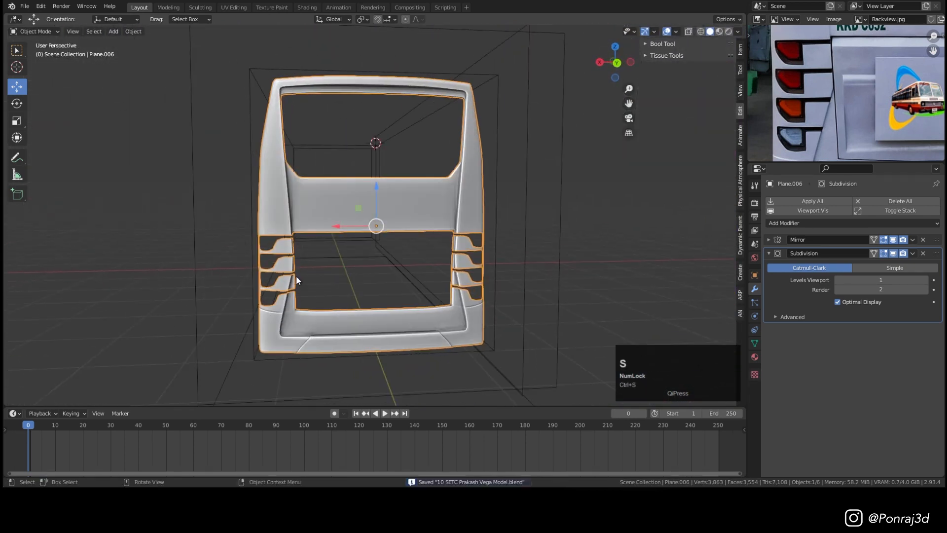
key(ctrl+KP_1)
scroll(269, 257, down, 6)
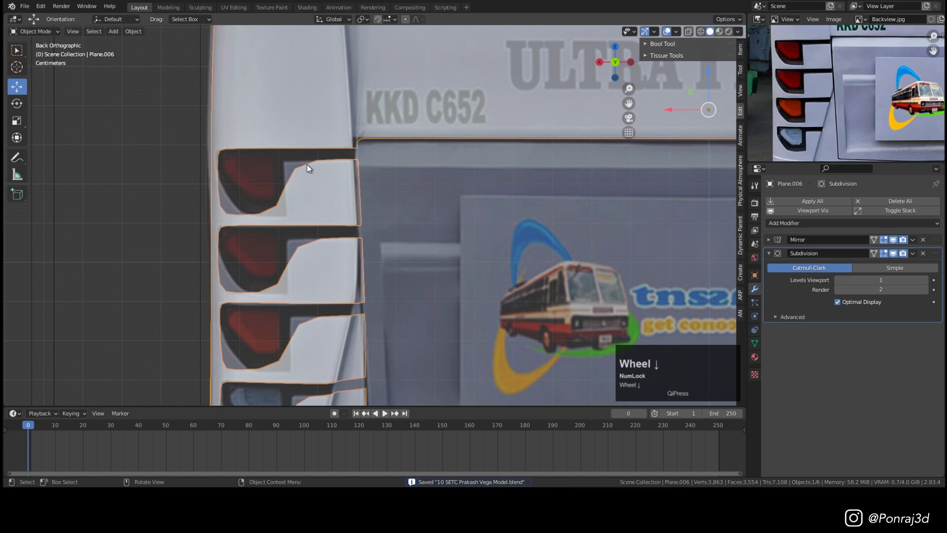
In Edit Mode, add a horizontal edge loop across the panel beside the first lamp to sharpen the opening's inner corner.
shift+middle_drag(306, 182, 331, 213)
scroll(322, 213, down, 2)
key(Tab)
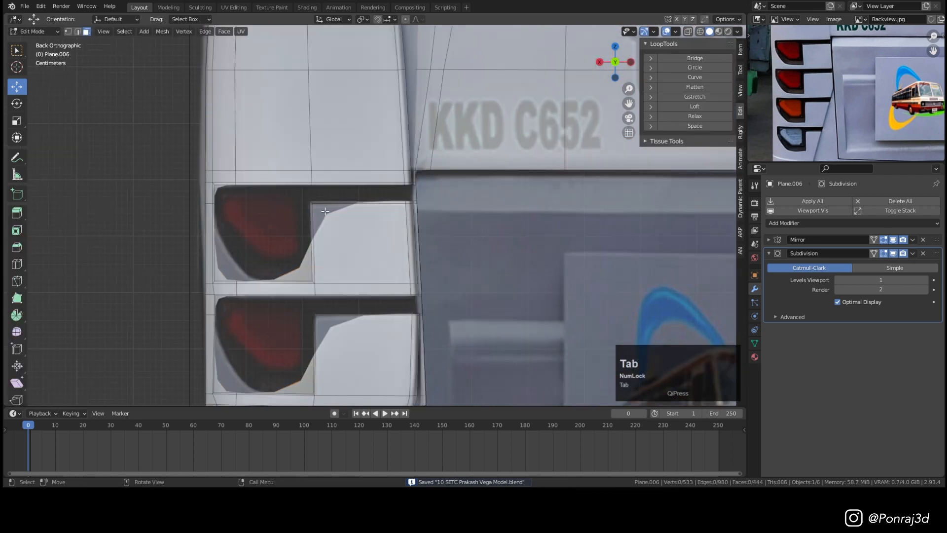
scroll(329, 210, up, 2)
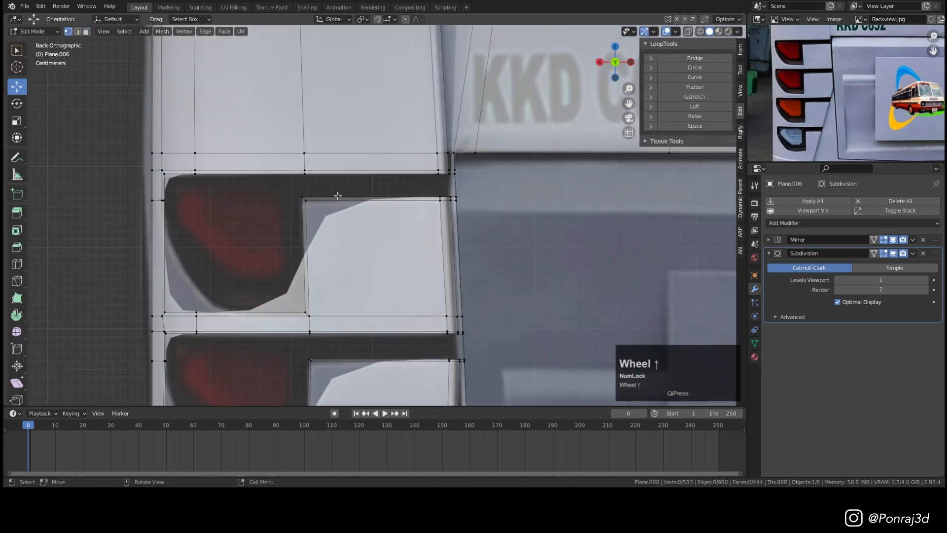
key(ctrl+r)
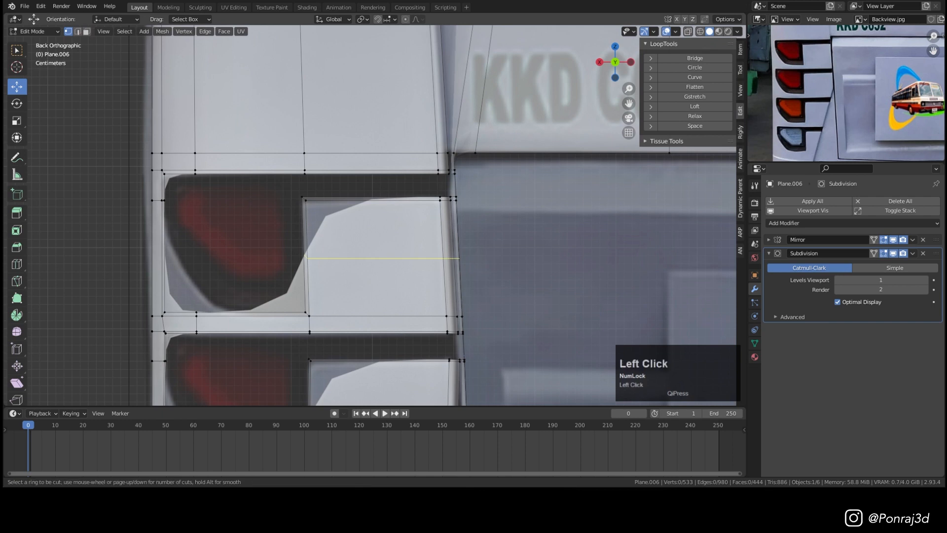
click(319, 234)
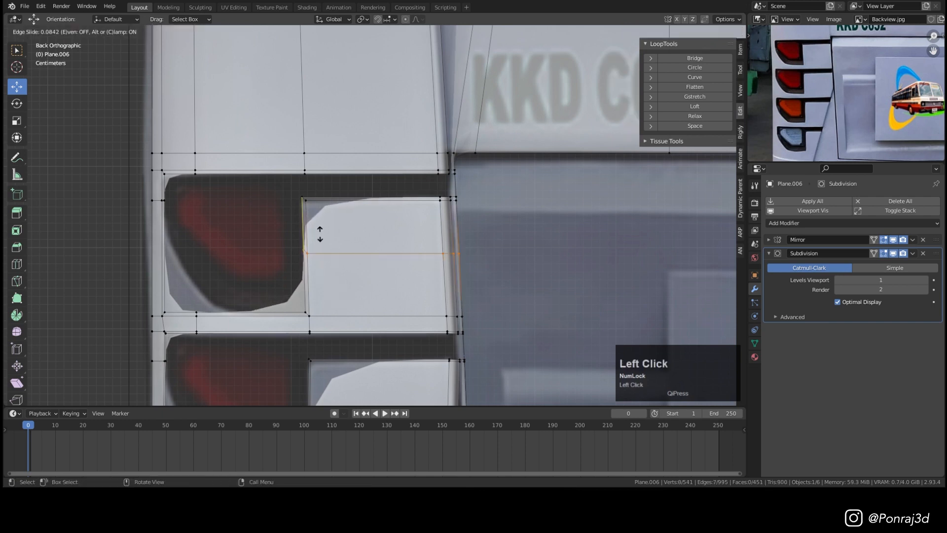
Add support loop cuts close to the top and outer edges of the white panels beside the upper tail-light openings.
click(317, 186)
key(ctrl+r)
shift+middle_drag(323, 340, 338, 105)
key(ctrl+r)
click(335, 129)
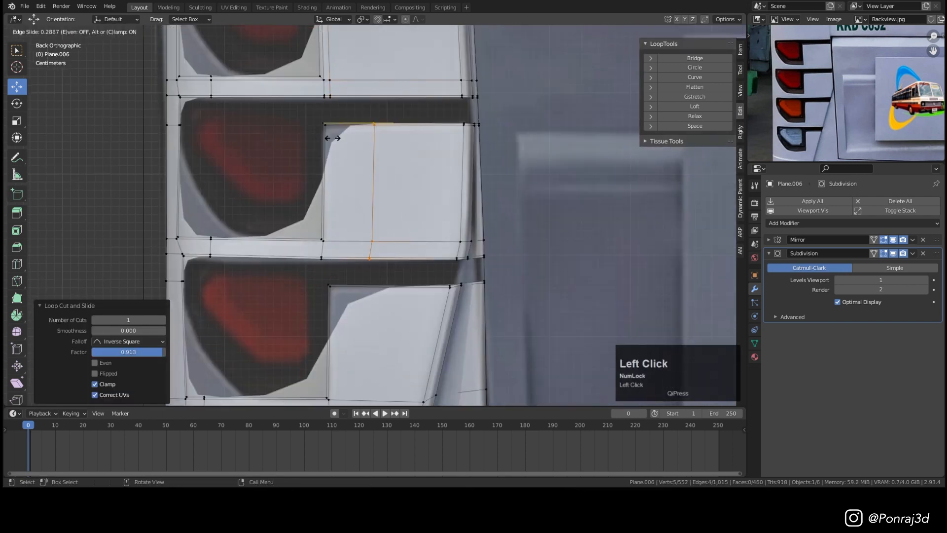
click(342, 102)
Add matching support loop cuts along the white panels of the lower tail-light openings and check the subdivided shape.
key(ctrl+r)
click(340, 289)
click(316, 297)
key(ctrl+r)
click(334, 252)
shift+middle_drag(335, 315, 353, 119)
click(356, 237)
key(ctrl+r)
key(Tab)
scroll(393, 167, down, 6)
scroll(392, 167, down, 3)
scroll(375, 163, up, 6)
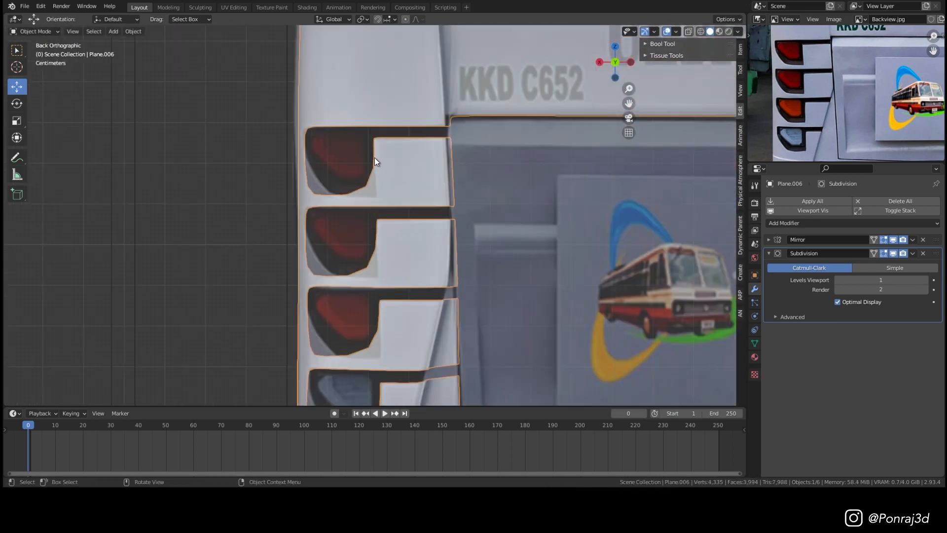
Add support loop cuts near the bottom edges of the two upper tail-light panels.
key(Tab)
scroll(411, 188, up, 2)
key(ctrl+r)
click(378, 161)
click(379, 198)
key(ctrl+r)
click(380, 289)
click(383, 333)
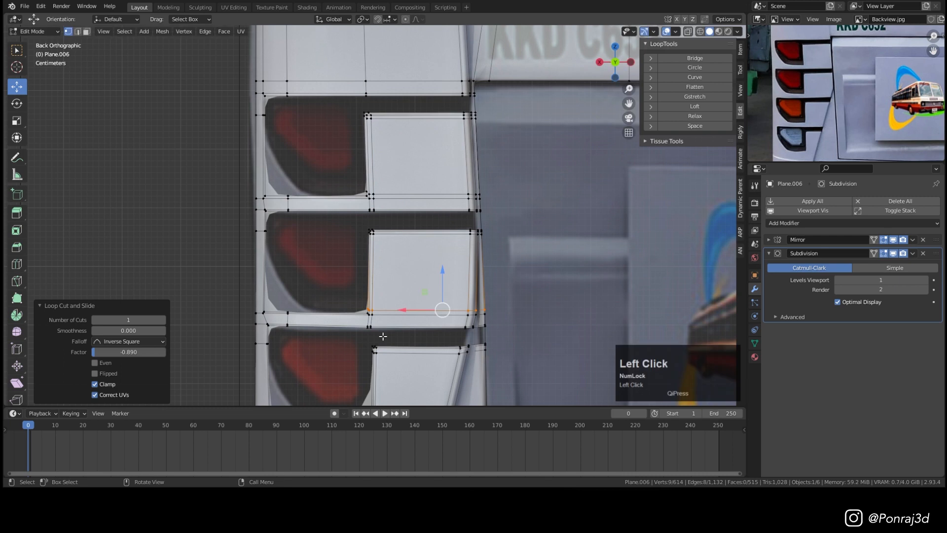
Add support loop cuts near the bottom edges of the lower tail-light panels and across the strip below the lowest opening.
click(433, 205)
key(ctrl+r)
click(413, 332)
click(894, 253)
scroll(412, 297, down, 1)
key(ctrl+r)
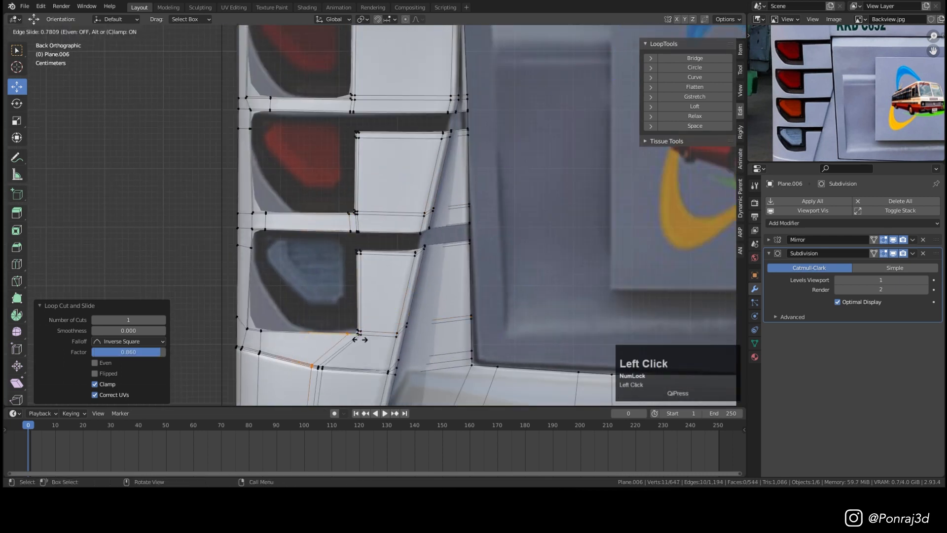
click(360, 338)
shift+middle_drag(360, 129, 404, 301)
click(412, 264)
scroll(457, 274, down, 2)
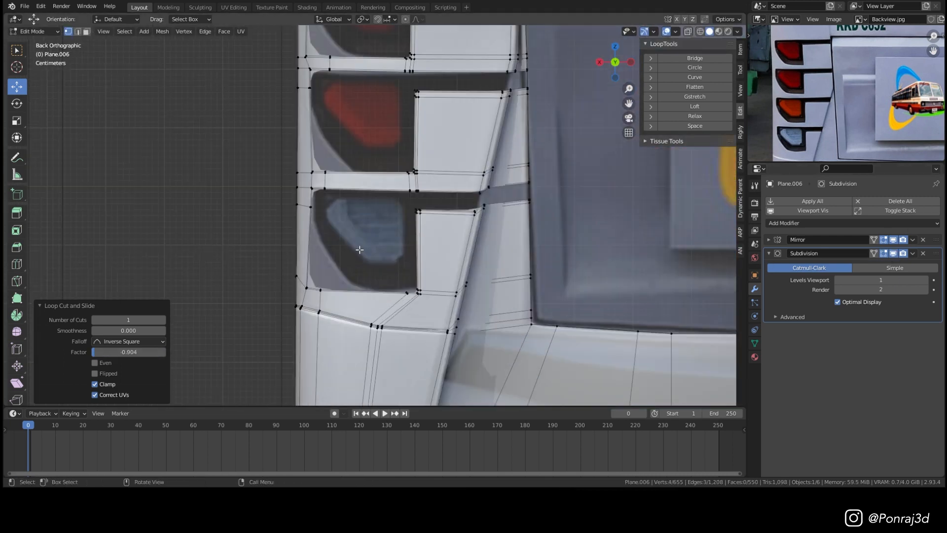
Move the two vertices on the lowest opening's bottom edge about -36 mm in X and 19 mm in Z onto the lamp outline.
key(Tab)
middle_drag(434, 257, 457, 273)
key(Tab)
key(ctrl+KP_1)
scroll(409, 313, up, 5)
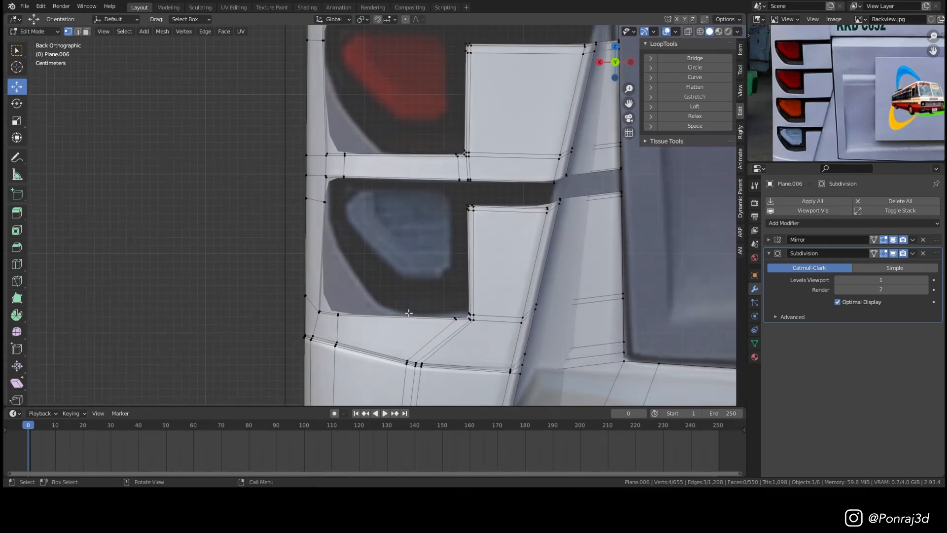
key(z)
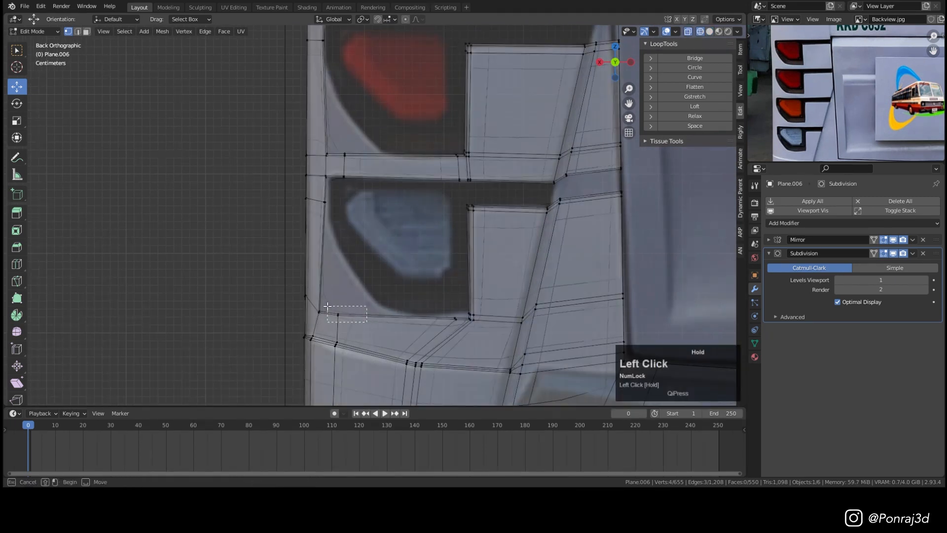
drag(328, 307, 327, 307)
key(z)
key(g)
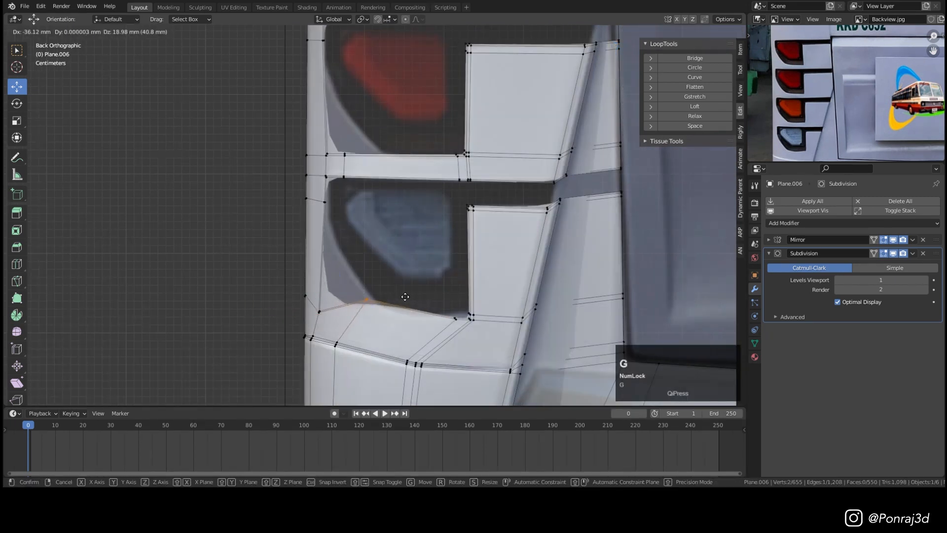
click(406, 298)
Move the lowest opening's outer bottom corner vertices about -24 mm in X and 59 mm in Z to round the corner.
key(z)
drag(325, 325, 312, 299)
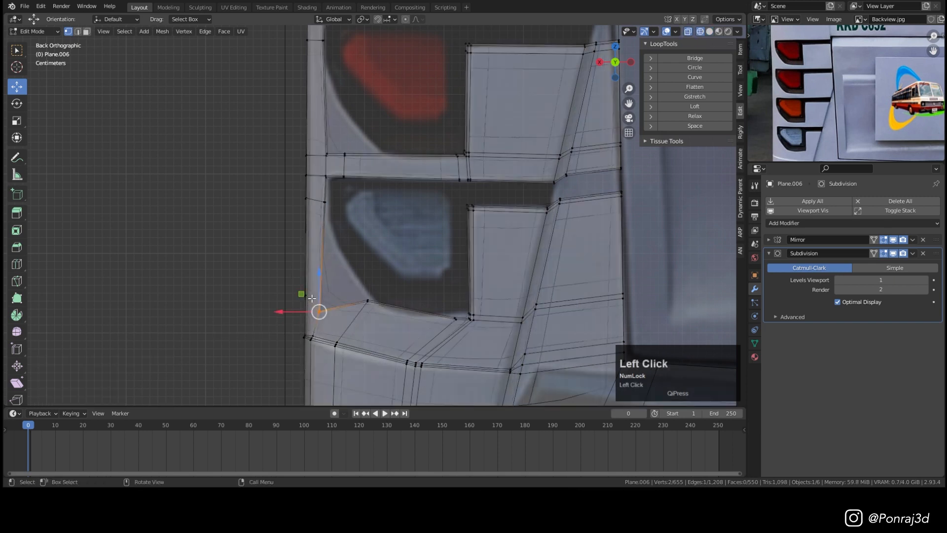
key(z)
key(g)
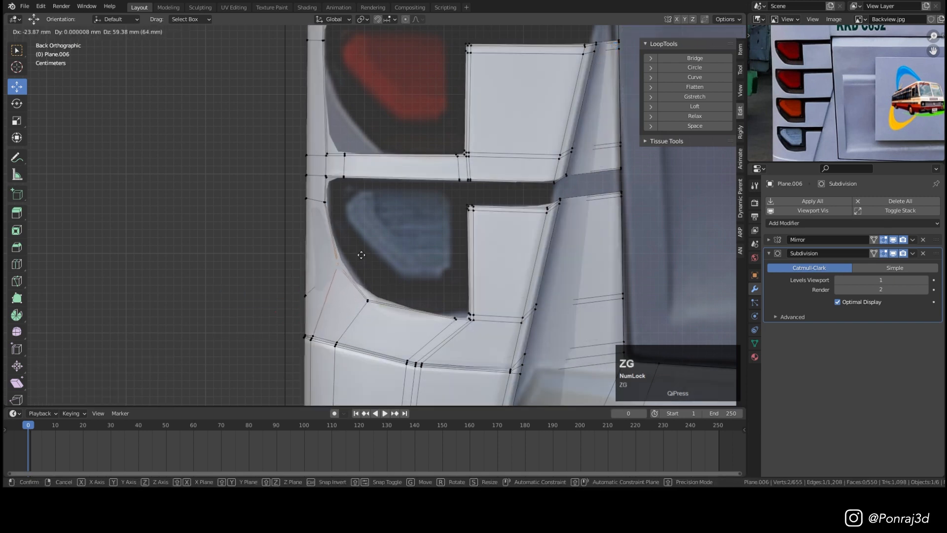
click(361, 255)
Mark the shading dent beside the lowest tail-light opening with an annotation and delete the annotation.
middle_drag(483, 312, 370, 306)
key(Tab)
scroll(433, 302, up, 3)
key(Tab)
scroll(401, 312, up, 3)
scroll(364, 306, down, 2)
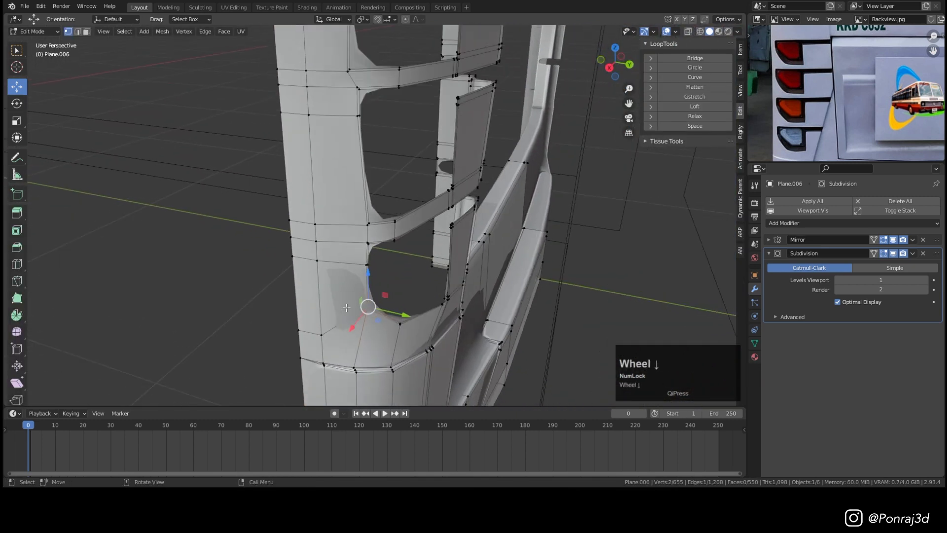
scroll(338, 301, up, 3)
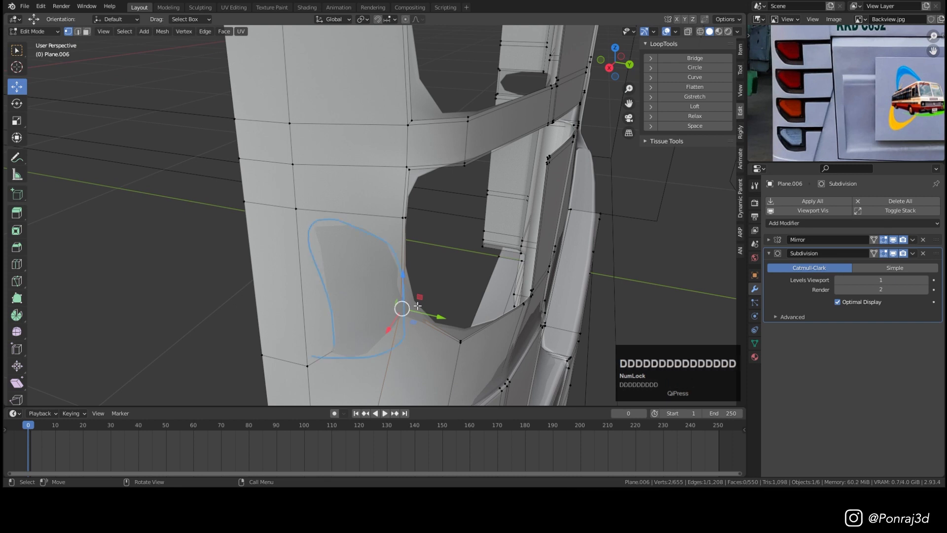
key(ctrl+z)
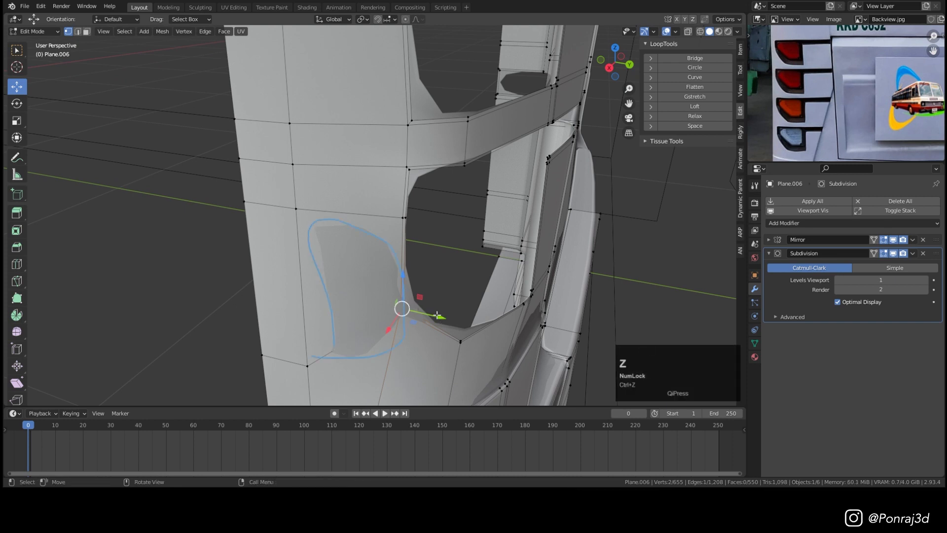
click(741, 91)
click(728, 317)
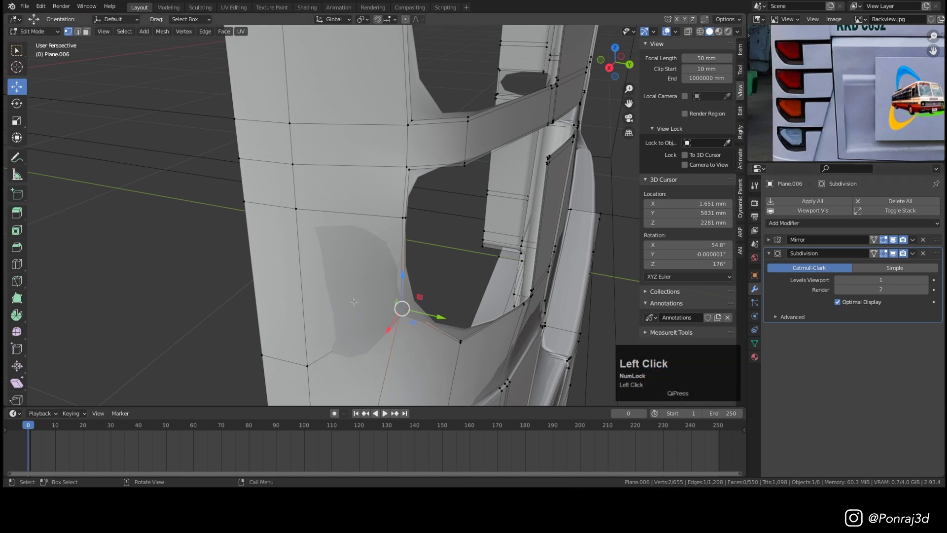
Shift the lowest opening's outer corner vertices about 7.35 mm along Y, adjust them along X and check the shading.
drag(437, 316, 412, 311)
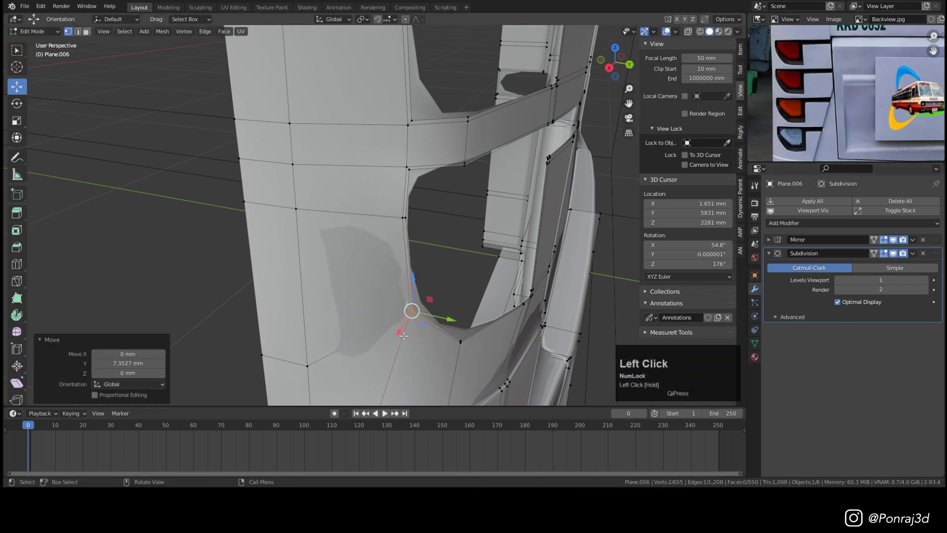
middle_drag(413, 311, 413, 312)
drag(413, 312, 381, 327)
key(ctrl+KP_1)
scroll(444, 317, down, 3)
middle_drag(444, 317, 404, 253)
key(Tab)
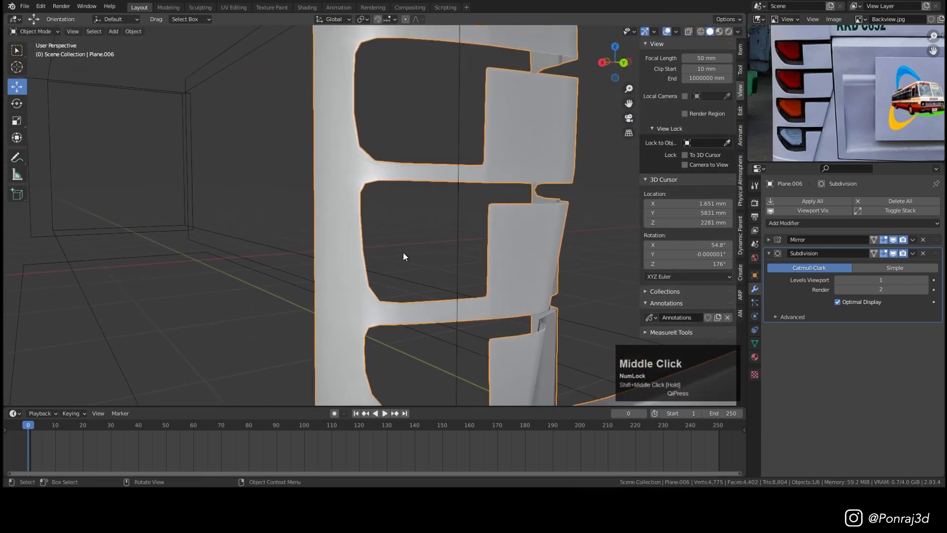
Round the third opening's lower outer corner by moving its vertices about -12 mm in X and 49.6 mm in Z, and nudge them along X.
key(ctrl+KP_1)
scroll(193, 235, up, 2)
key(Tab)
scroll(277, 220, up, 2)
drag(293, 316, 304, 323)
middle_drag(304, 323, 340, 276)
scroll(285, 237, up, 4)
drag(267, 237, 247, 239)
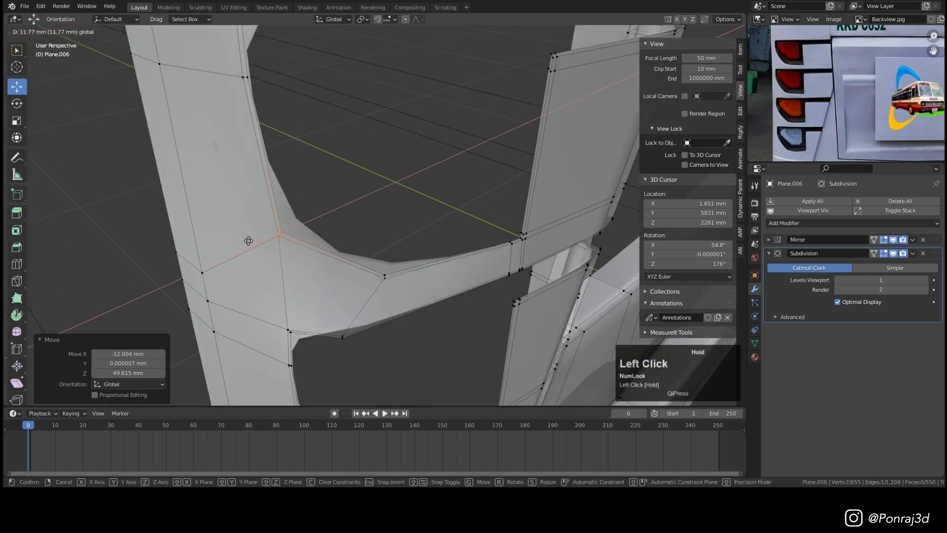
Reshape the second opening's lower outer corner to follow the lamp curve and set the viewport subdivision level to 2.
middle_drag(247, 239, 306, 197)
shift+middle_drag(306, 197, 327, 234)
key(ctrl+KP_1)
scroll(374, 283, up, 3)
drag(359, 323, 383, 324)
drag(311, 322, 332, 271)
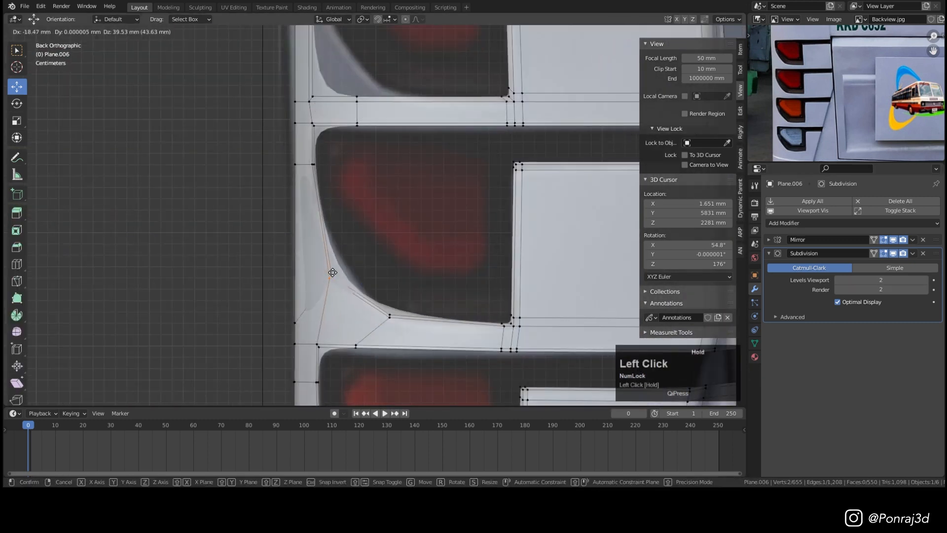
key(Tab)
key(ctrl+2)
Reshape the top tail-light opening's lower outer corner to match the lamp, shifting its corner vertices about 17.2 mm along X.
shift+middle_drag(390, 98, 362, 191)
key(Tab)
key(alt+z)
drag(324, 233, 343, 232)
key(alt+z)
middle_drag(342, 233, 383, 245)
scroll(383, 246, up, 3)
key(alt+z)
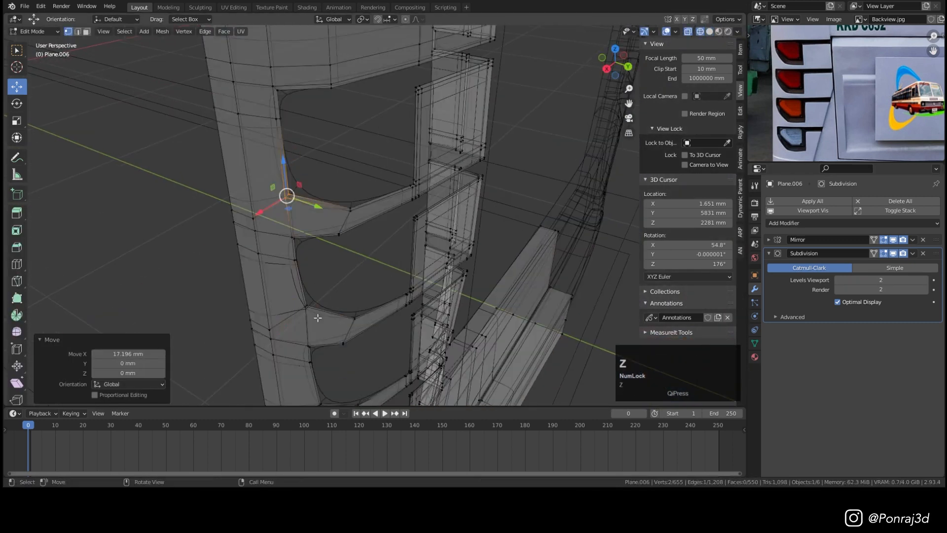
key(alt+z)
Return to Object Mode and save the model file.
key(Tab)
scroll(335, 232, down, 4)
click(333, 250)
key(ctrl+s)
Mark the hard shading line running down the corner below the lowest opening with an annotation and delete it.
middle_drag(333, 250, 270, 256)
click(238, 269)
scroll(259, 270, up, 3)
key(Tab)
key(1)
scroll(251, 204, up, 3)
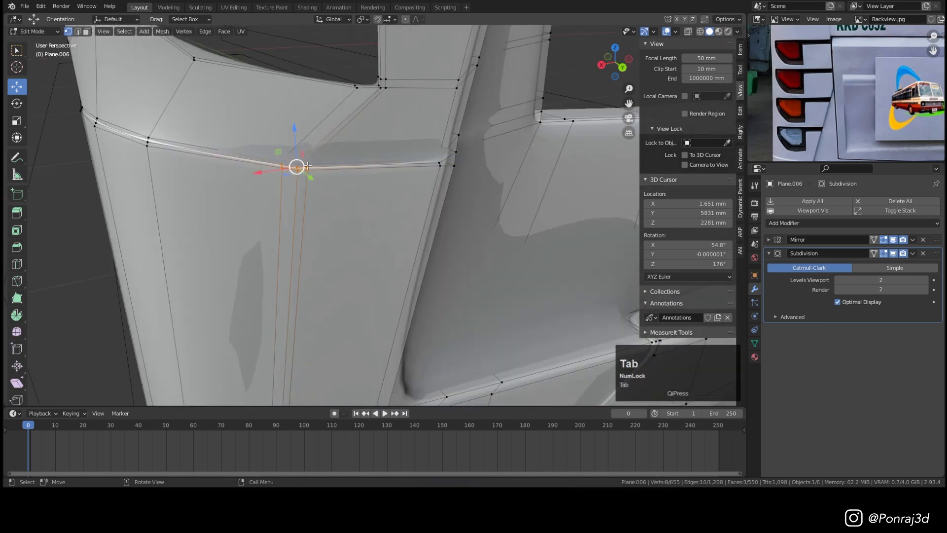
key(Tab)
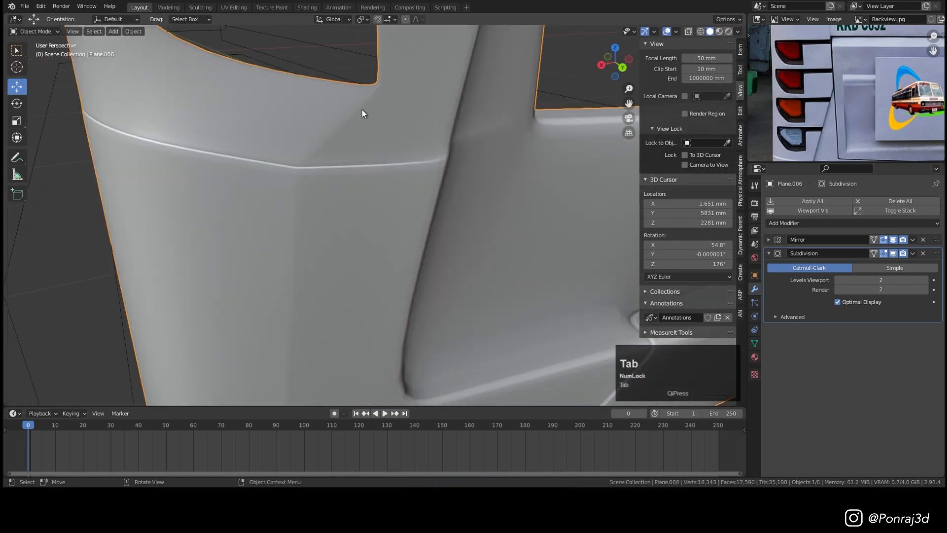
mouse_move(356, 108)
mouse_down()
mouse_move(292, 187)
mouse_move(294, 365)
mouse_up()
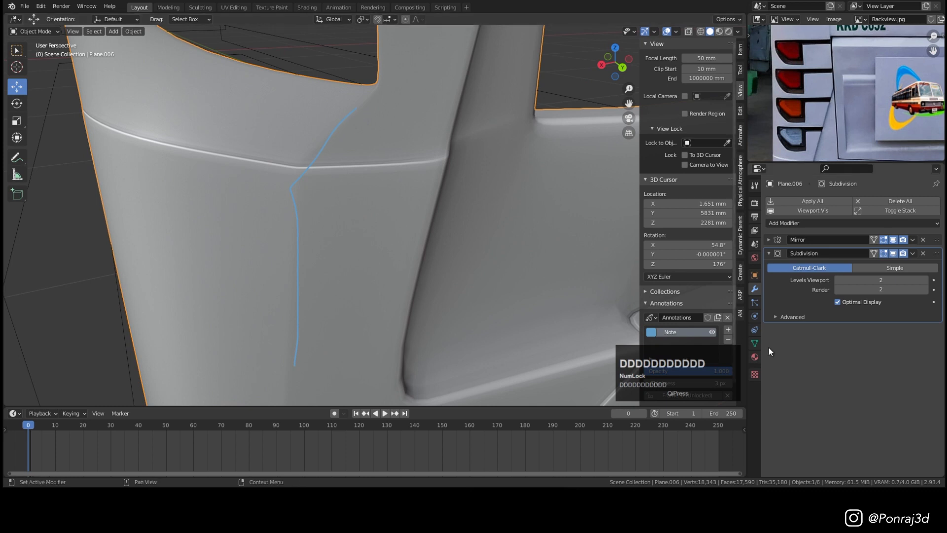
click(728, 339)
Select the vertex row along the lower side of the corner's crease line and relax it with LoopTools.
key(Tab)
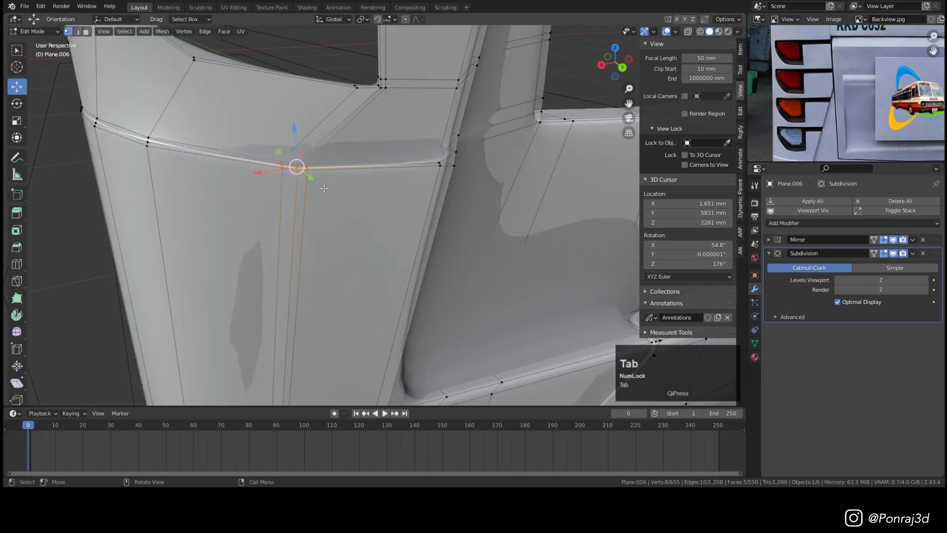
click(440, 166)
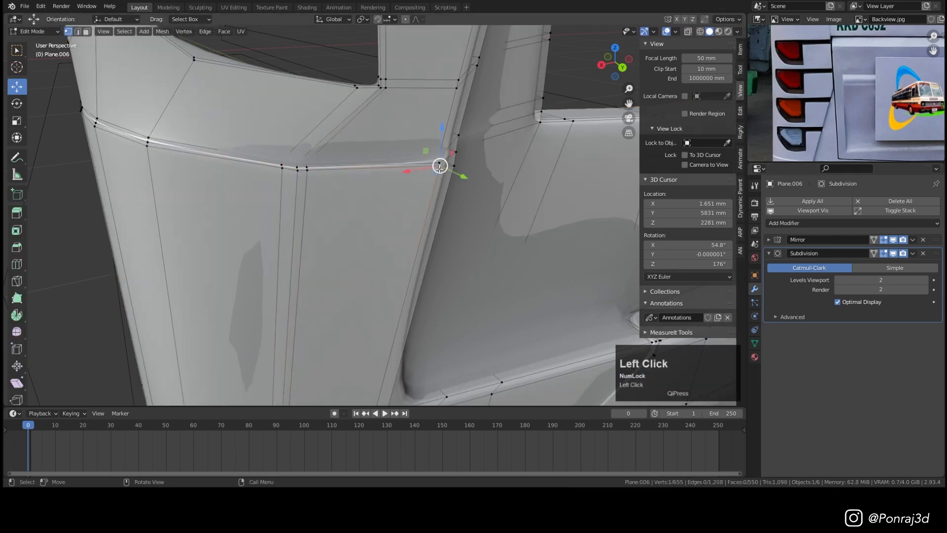
ctrl+click(143, 147)
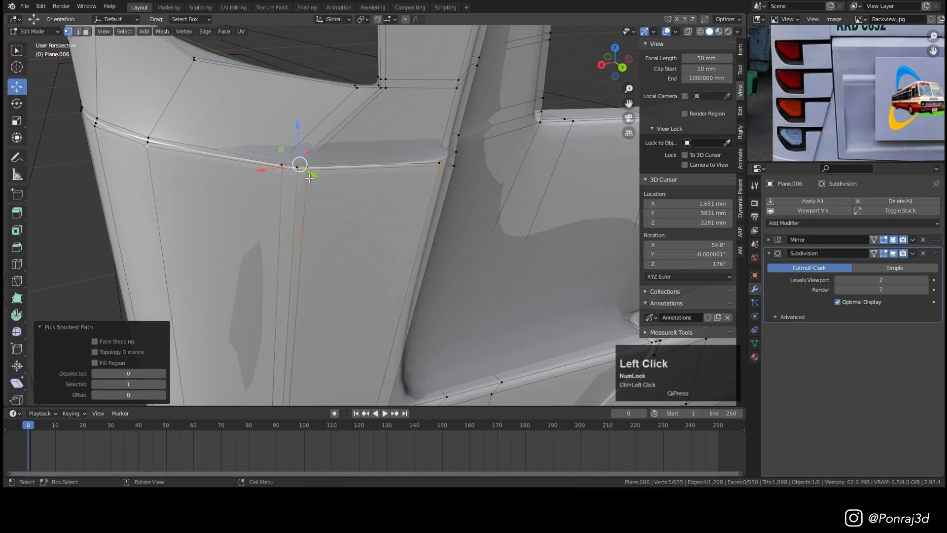
middle_drag(307, 178, 457, 175)
right_click(457, 176)
mouse_move(457, 175)
click(519, 235)
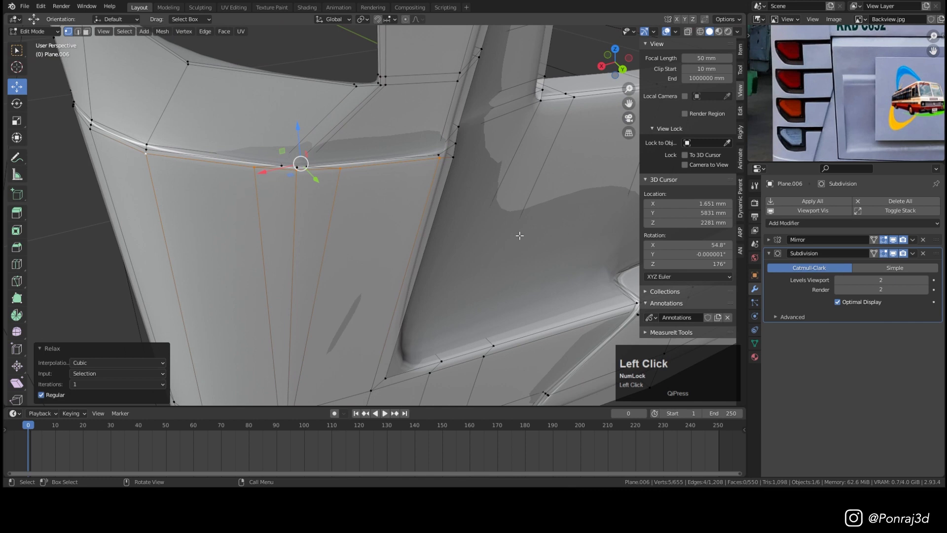
Select the horizontal vertex row midway down the lower corner panel and relax it with LoopTools.
shift+middle_drag(336, 214, 353, 79)
middle_drag(364, 319, 367, 300)
shift+middle_drag(368, 300, 370, 201)
click(377, 202)
ctrl+click(192, 211)
right_click(439, 191)
mouse_move(440, 191)
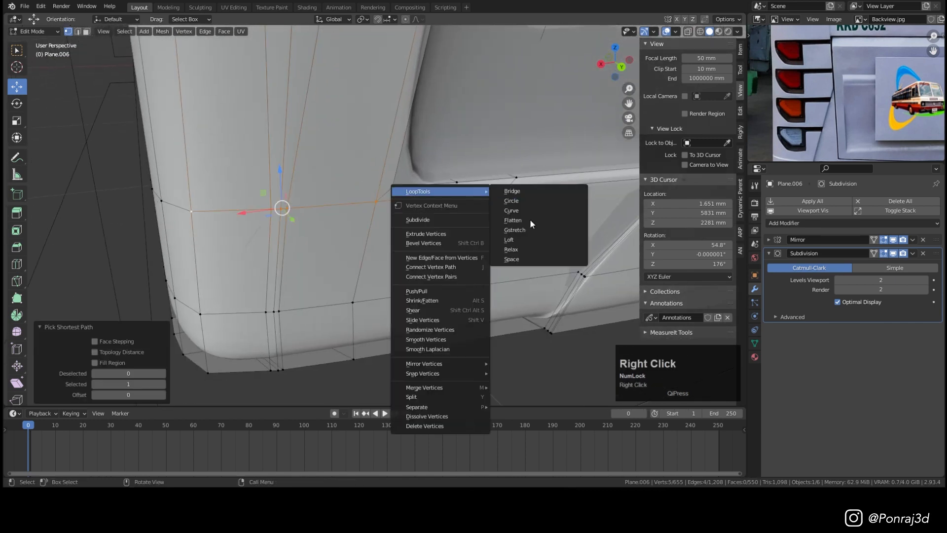
click(528, 250)
Relax the vertex row above the corner's bottom edge with LoopTools and select the bottom edge row.
click(354, 303)
ctrl+click(200, 314)
right_click(232, 314)
click(322, 365)
click(354, 359)
ctrl+click(208, 373)
Turn on the Subdivision modifier's on-cage display and relax the vertex row just above the crease with LoopTools.
scroll(336, 316, down, 3)
scroll(493, 212, up, 5)
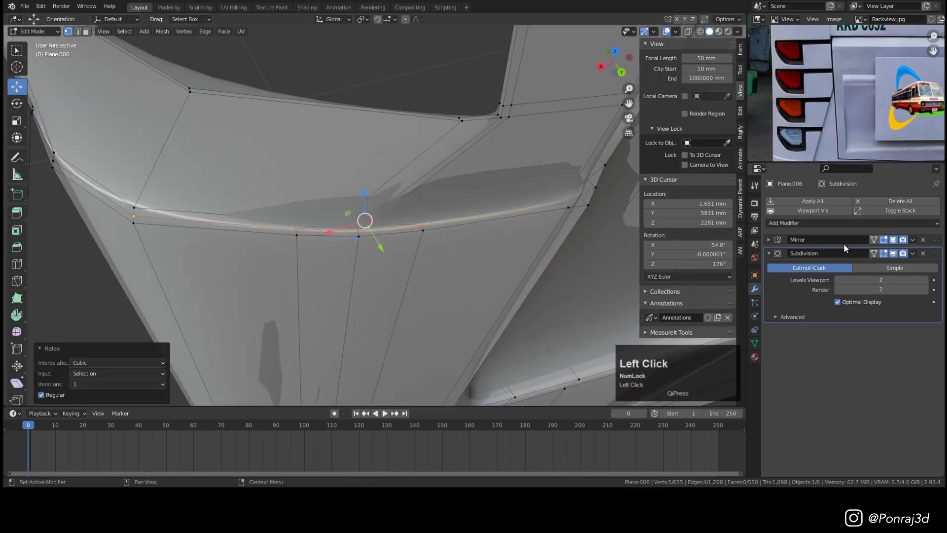
key(z)
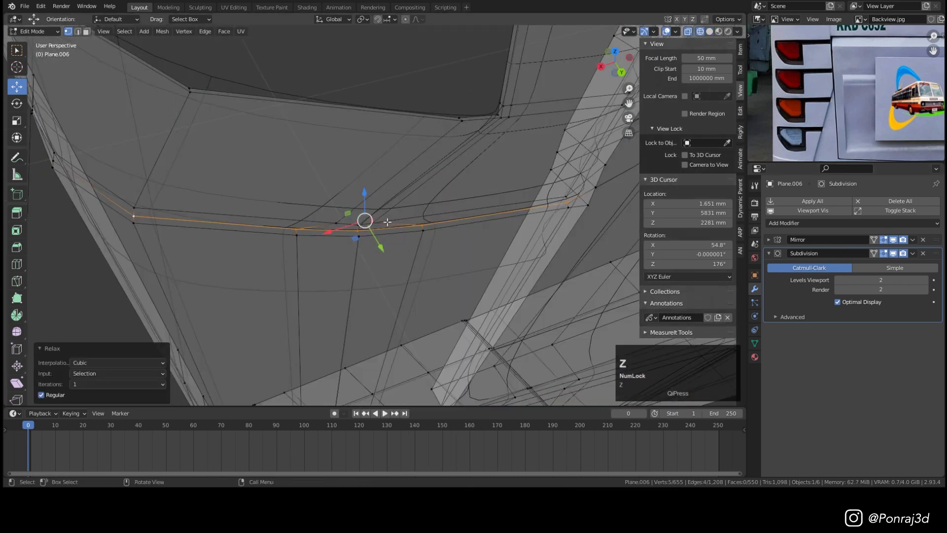
click(481, 222)
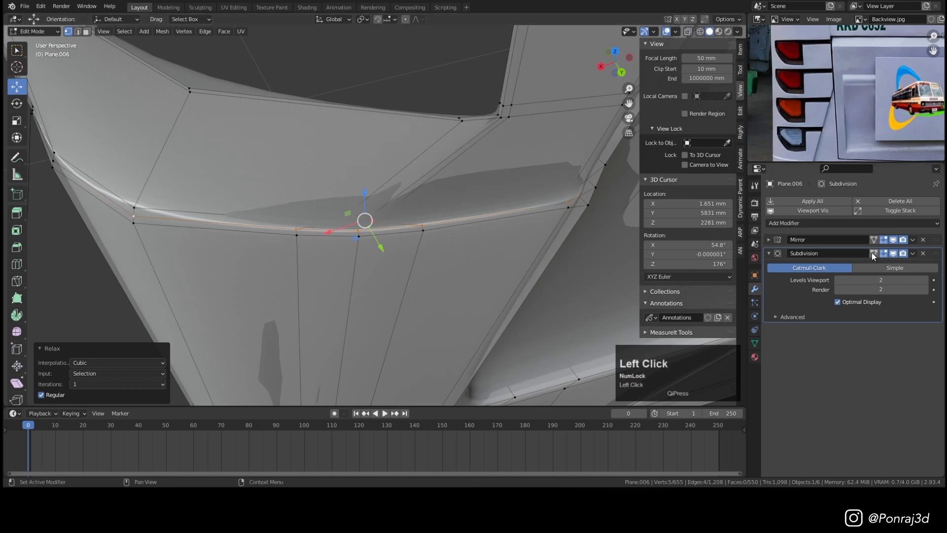
click(544, 183)
ctrl+click(164, 183)
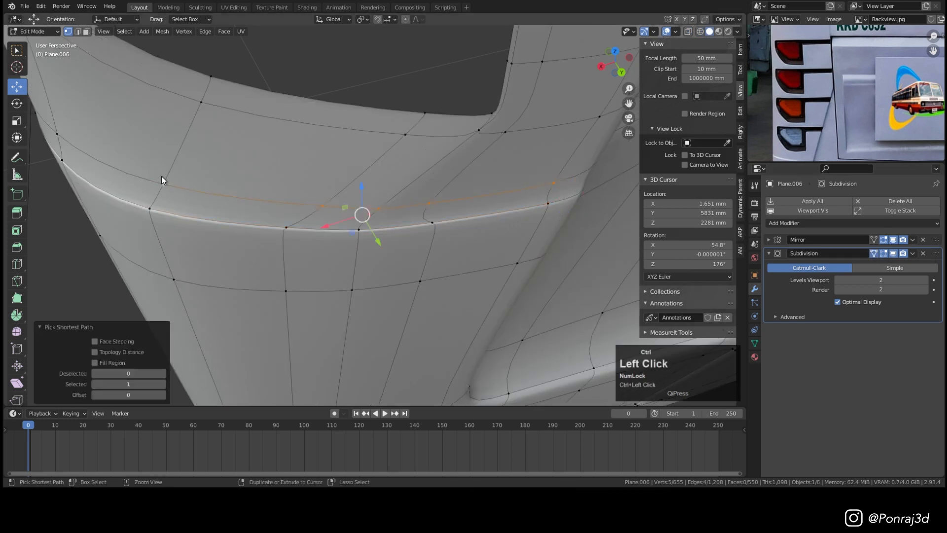
right_click(504, 181)
mouse_move(505, 180)
click(579, 239)
Select the vertex path around the lowest opening's inner bottom corner and relax it with LoopTools.
click(542, 63)
ctrl+click(405, 133)
right_click(573, 133)
mouse_move(572, 133)
click(646, 193)
Inspect the smoothed lower corner and tail-light openings in Object Mode and save the file.
key(Tab)
scroll(402, 197, down, 4)
scroll(409, 191, down, 5)
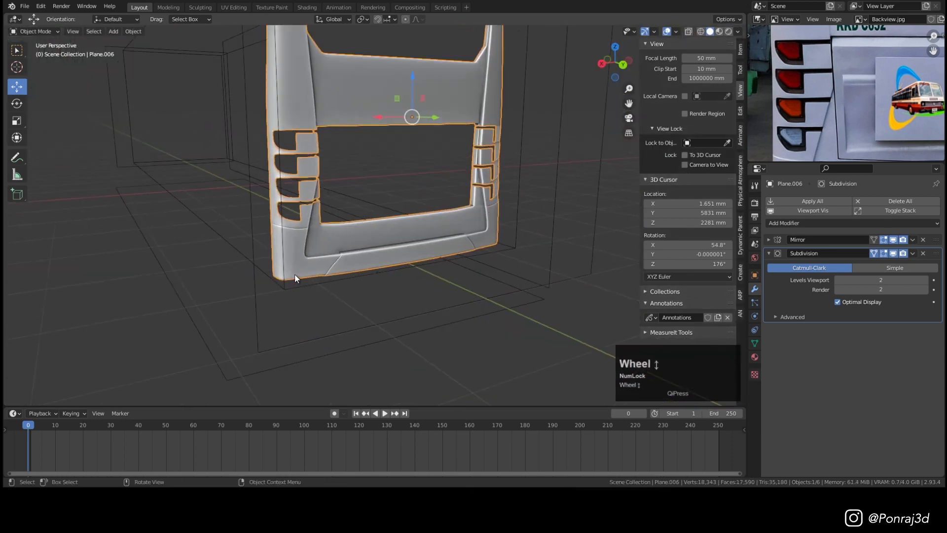
scroll(287, 269, up, 2)
scroll(291, 264, up, 5)
scroll(342, 231, down, 4)
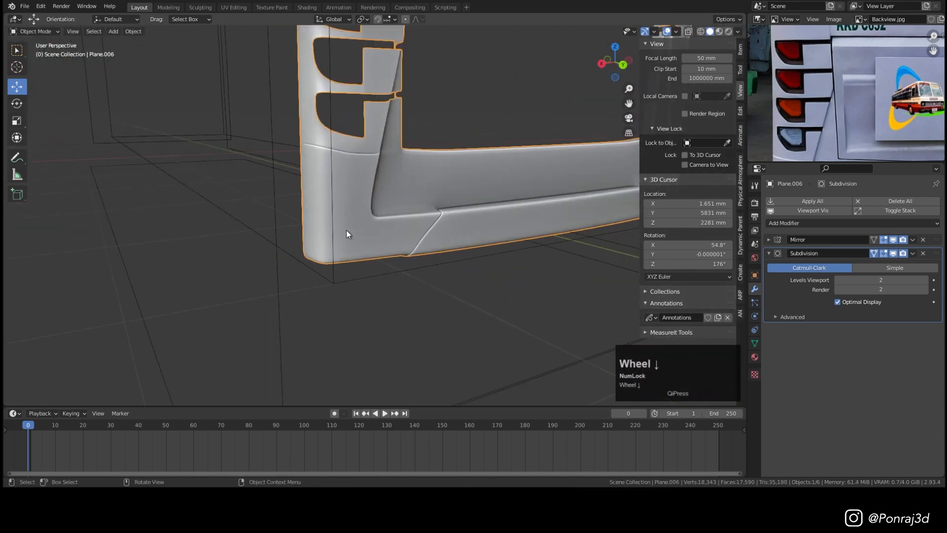
shift+middle_drag(395, 153, 385, 253)
scroll(385, 249, down, 6)
scroll(368, 211, up, 7)
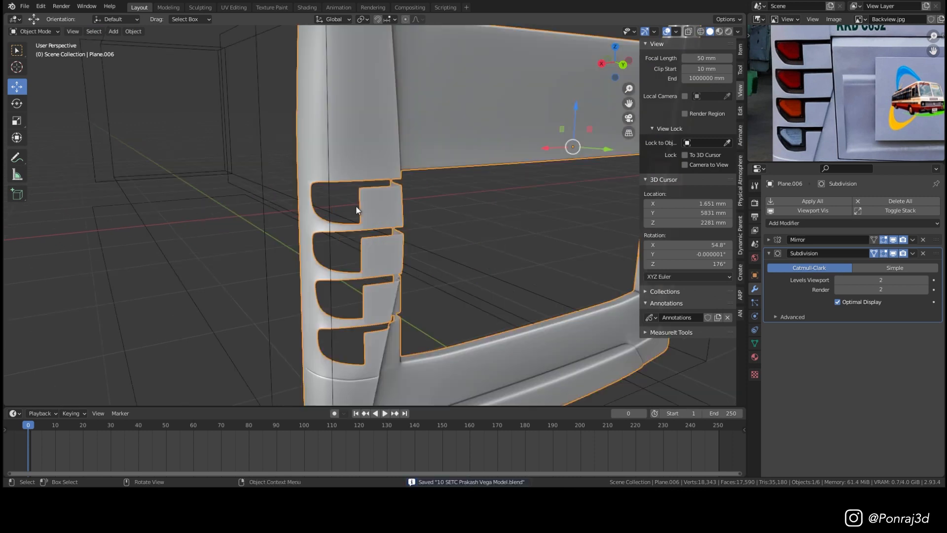
middle_drag(360, 218, 339, 218)
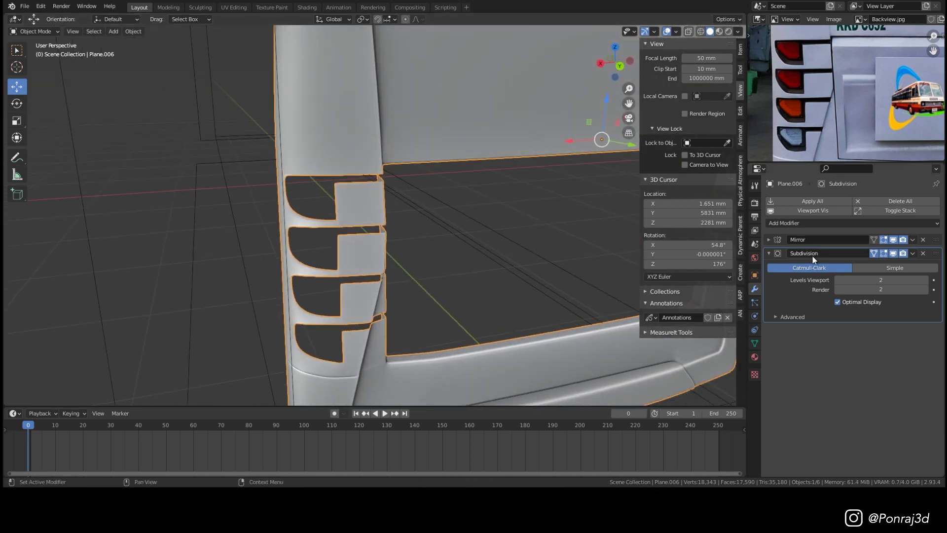
Enter Edit Mode on the rear panel and start closing the inner end of the third tail-light slot with a face.
middle_drag(340, 220, 333, 274)
scroll(345, 227, up, 5)
key(Tab)
middle_drag(407, 216, 414, 222)
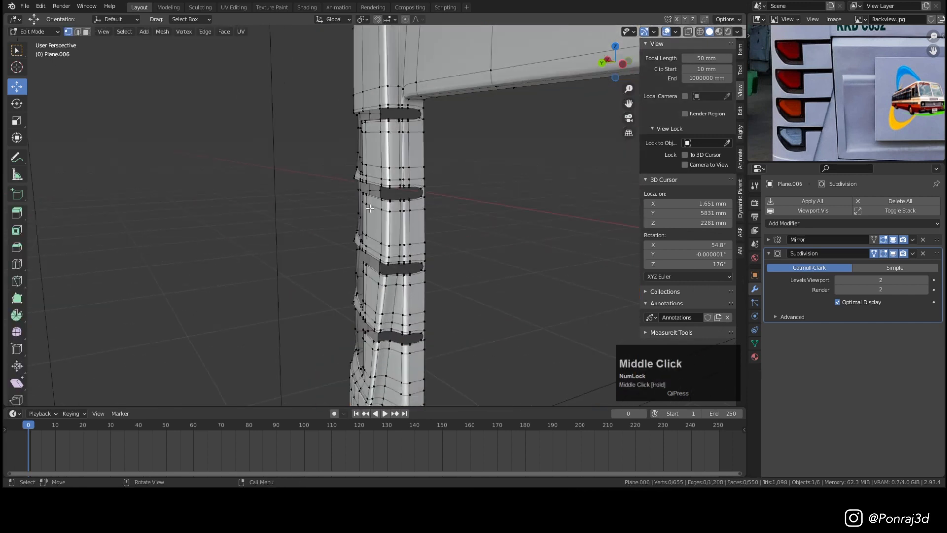
key(ctrl+r)
click(429, 277)
key(ctrl+z)
key(f)
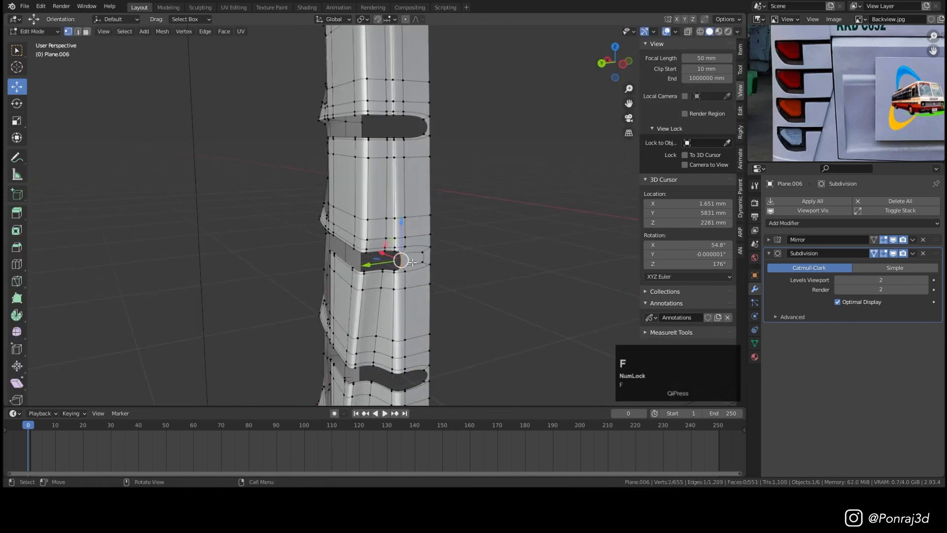
Fill the rounded inner ends of the lower three tail-light slots with faces.
middle_drag(430, 275, 406, 266)
key(f)
key(f)
click(402, 307)
scroll(402, 307, up, 2)
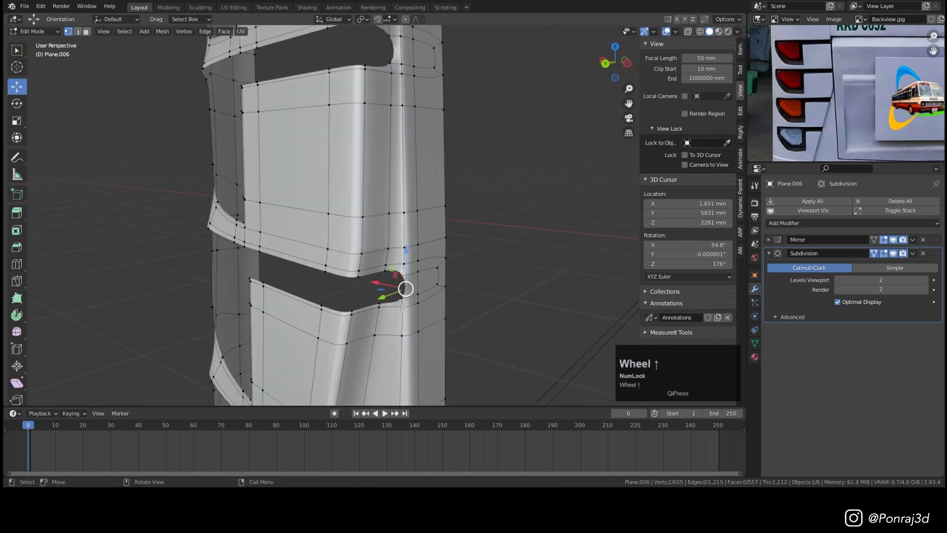
scroll(398, 274, down, 2)
click(415, 279)
scroll(417, 272, up, 2)
key(f)
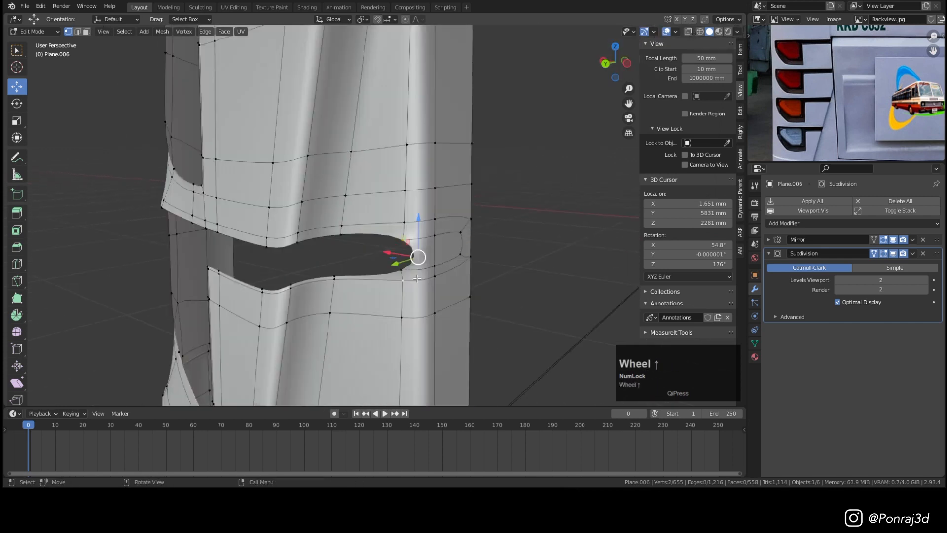
Fill the rounded inner end of the top tail-light slot with faces and check it in Object Mode.
middle_drag(417, 272, 447, 213)
scroll(446, 212, up, 3)
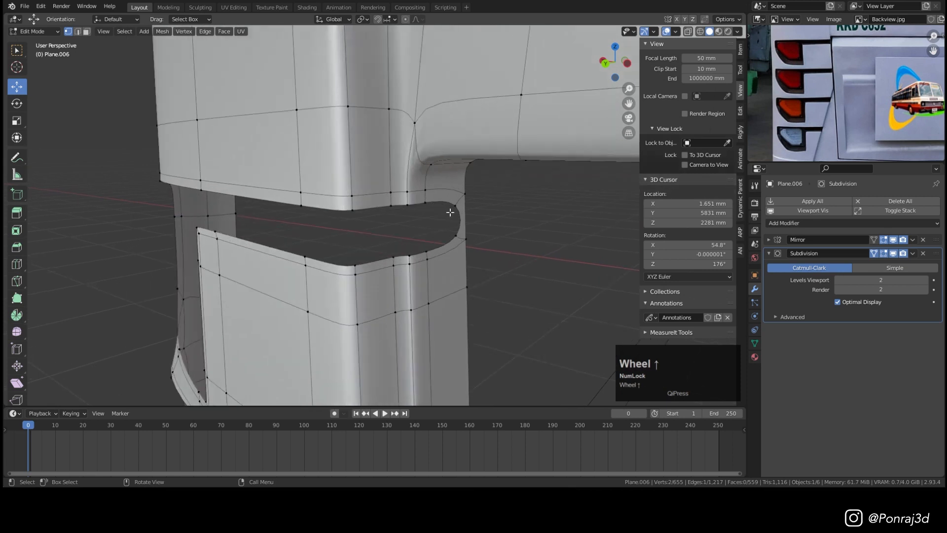
key(f)
key(f)
key(Tab)
key(Tab)
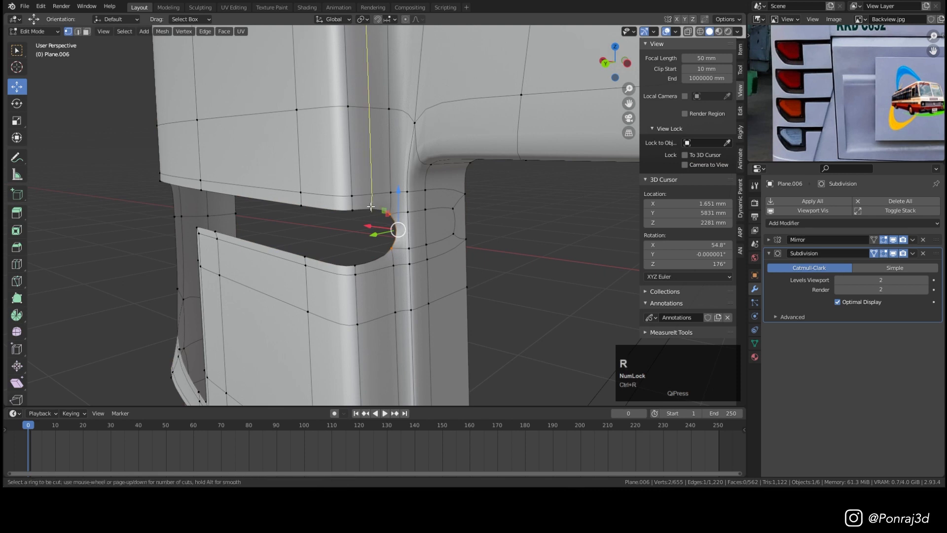
Add vertical loop cuts near the top slot's inner end, above and below it, and set the viewport subdivision level to 1.
click(371, 206)
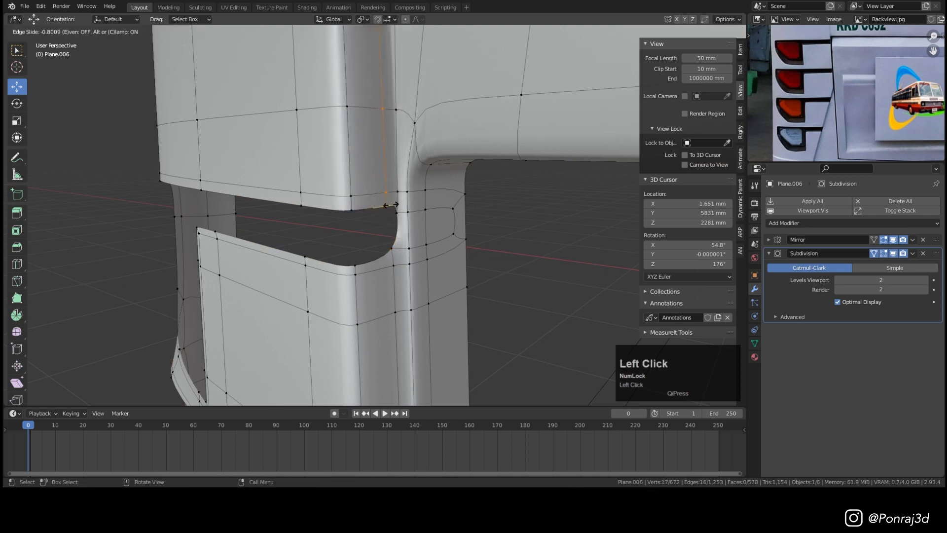
click(390, 205)
key(ctrl+r)
click(384, 260)
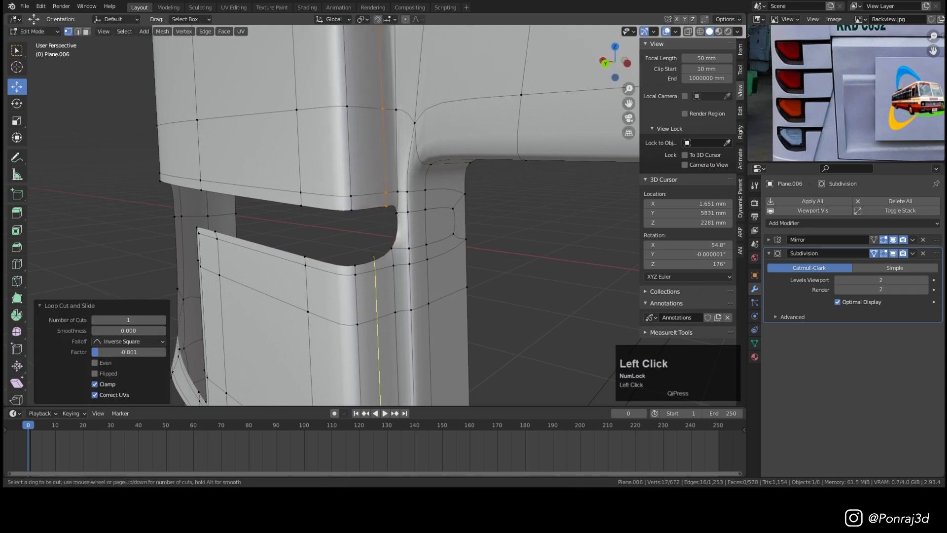
click(393, 265)
key(ctrl+1)
middle_drag(393, 265, 402, 212)
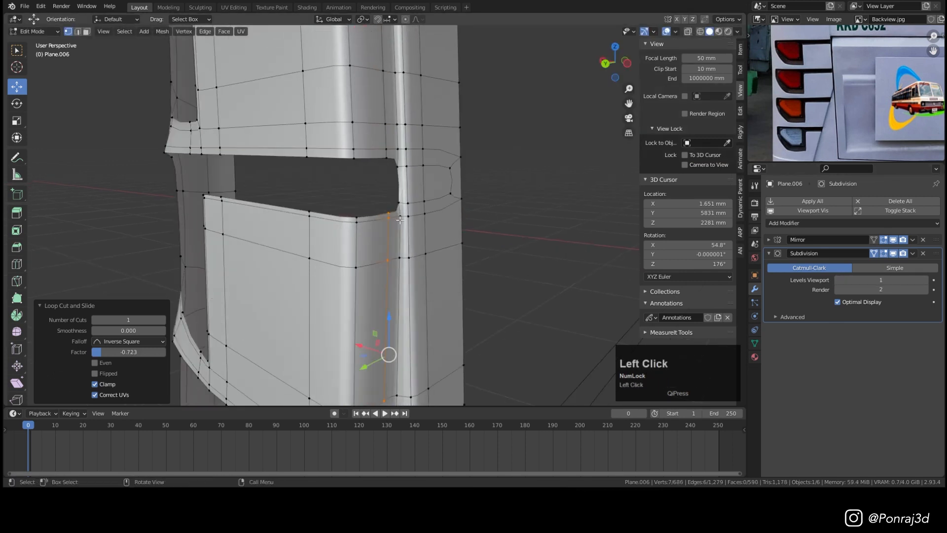
Add vertical loop cuts on the next column segment between slots and along the panel strip beside the slots' inner ends.
key(ctrl+r)
click(380, 320)
click(385, 325)
scroll(399, 236, down, 4)
scroll(398, 236, up, 5)
key(ctrl+r)
click(368, 209)
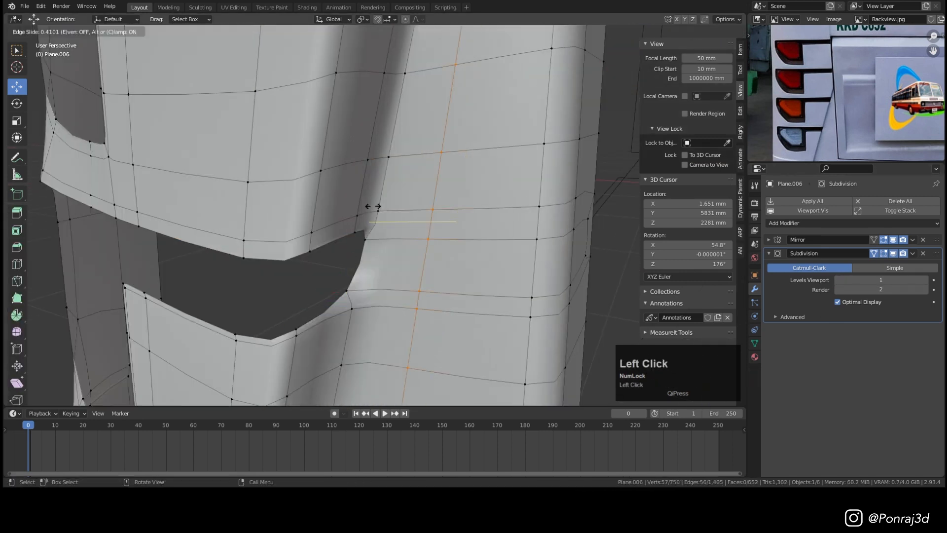
click(368, 210)
Save the file and check the tail-light slots in Object Mode.
scroll(368, 210, down, 4)
scroll(444, 268, up, 5)
key(ctrl+s)
key(Tab)
key(Tab)
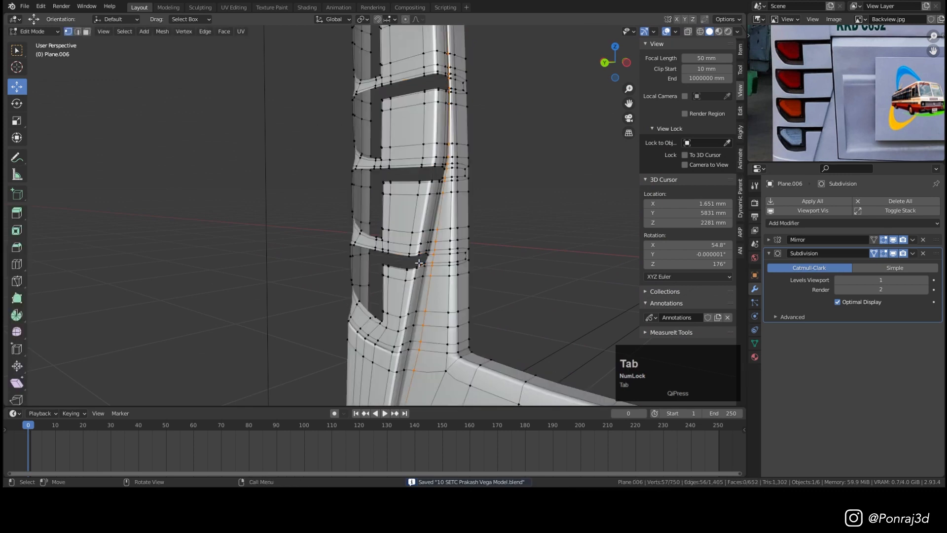
Select the boundary edge loops of all four tail-light openings in edge mode.
key(2)
alt+click(396, 254)
middle_drag(396, 253, 368, 254)
scroll(366, 248, up, 3)
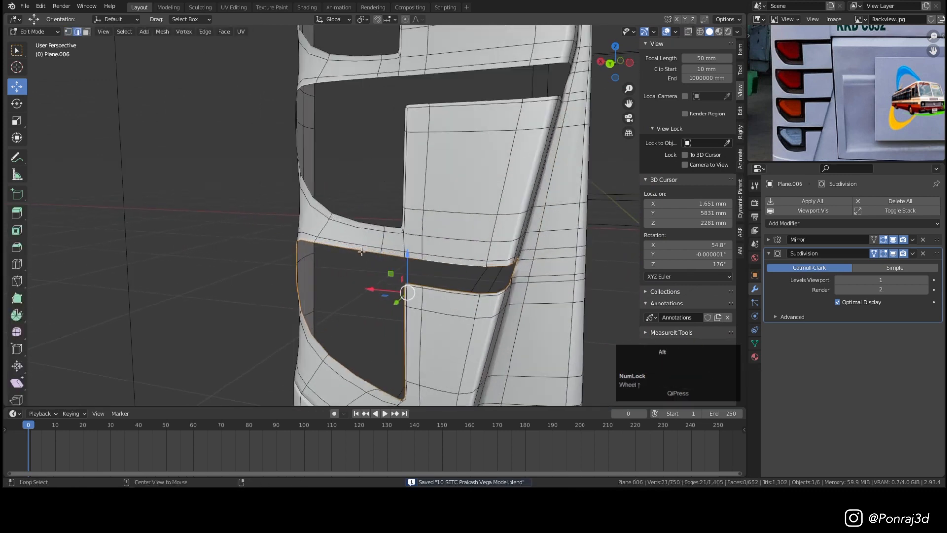
middle_drag(424, 217, 443, 365)
alt+shift+click(438, 250)
alt+shift+click(440, 226)
shift+middle_drag(440, 227, 427, 252)
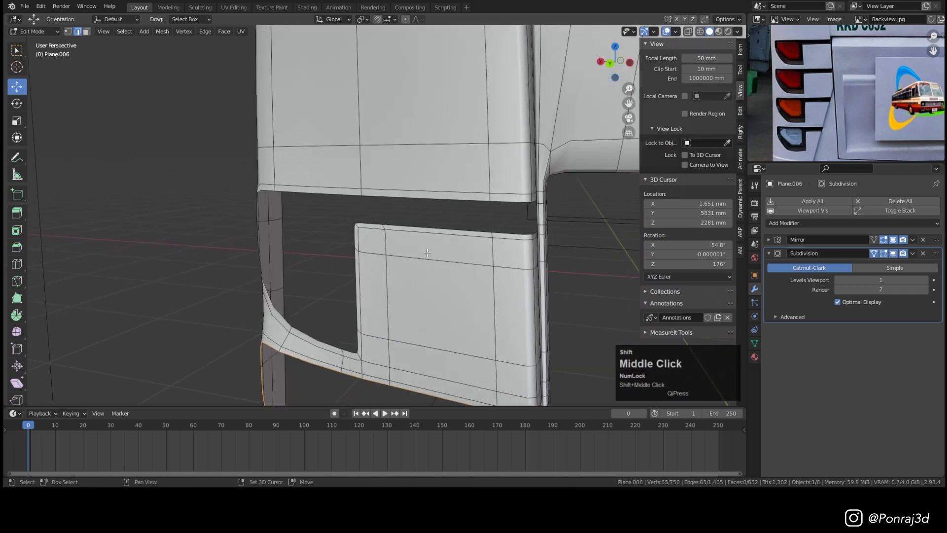
alt+shift+click(445, 227)
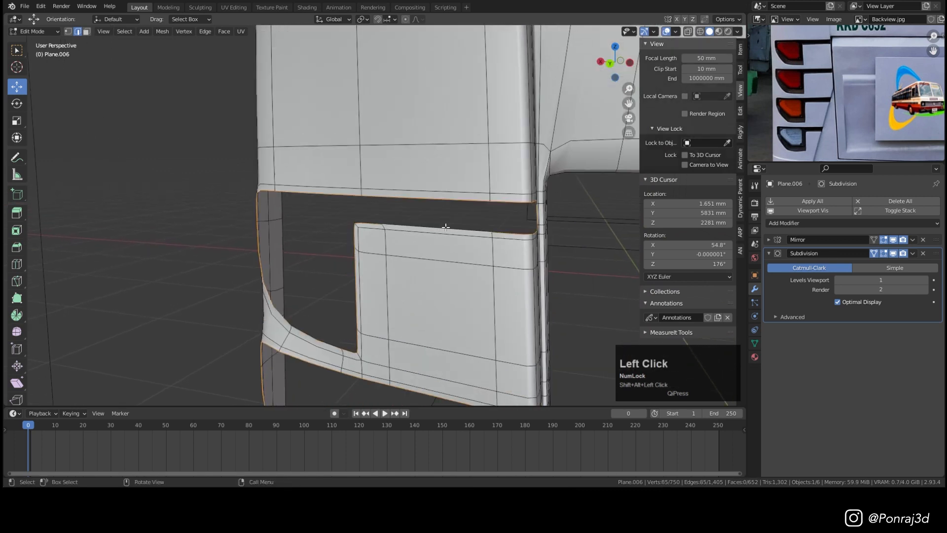
Duplicate the opening edges in place, separate them into their own object and select it in Object Mode.
click(478, 242)
key(p)
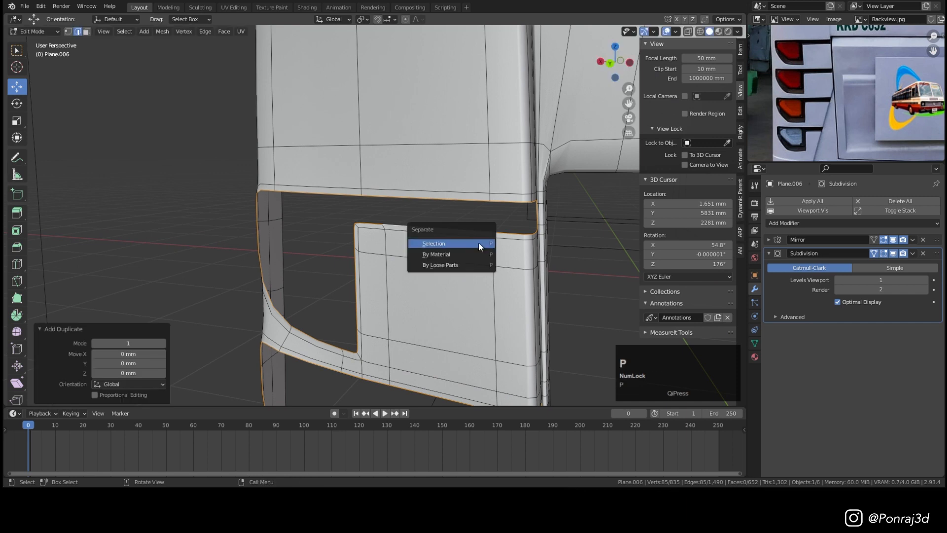
click(478, 243)
key(Tab)
click(357, 223)
scroll(360, 227, down, 4)
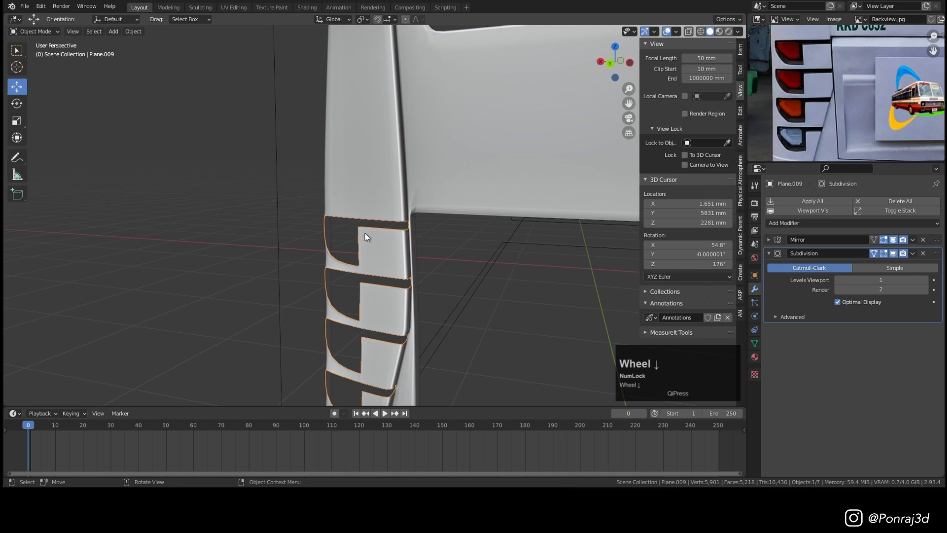
Isolate the separated outlines in Local View and edit their vertices from the top orthographic view.
key(KP_Divide)
mouse_move(368, 237)
middle_down()
mouse_move(320, 249)
mouse_move(322, 211)
mouse_move(367, 252)
middle_up()
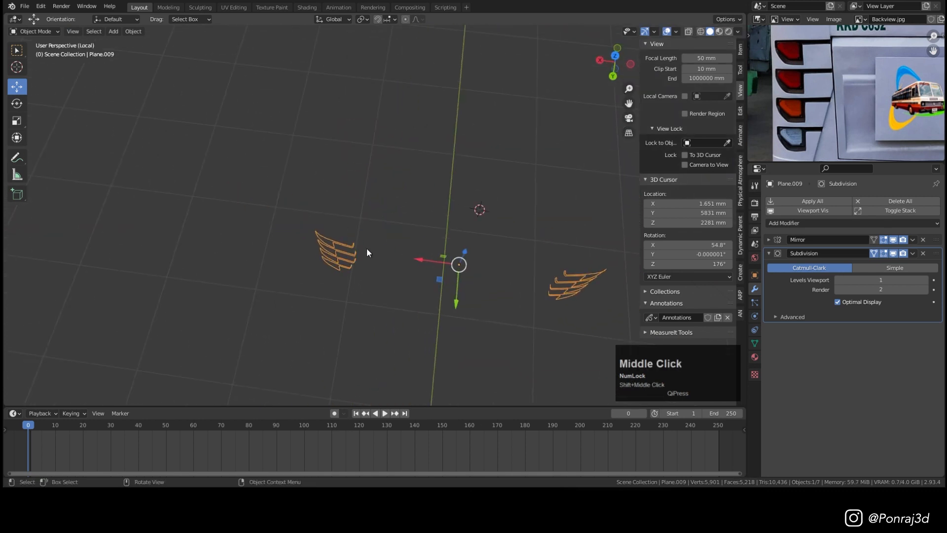
key(Tab)
key(1)
key(KP_7)
scroll(422, 153, up, 2)
middle_drag(422, 153, 308, 229)
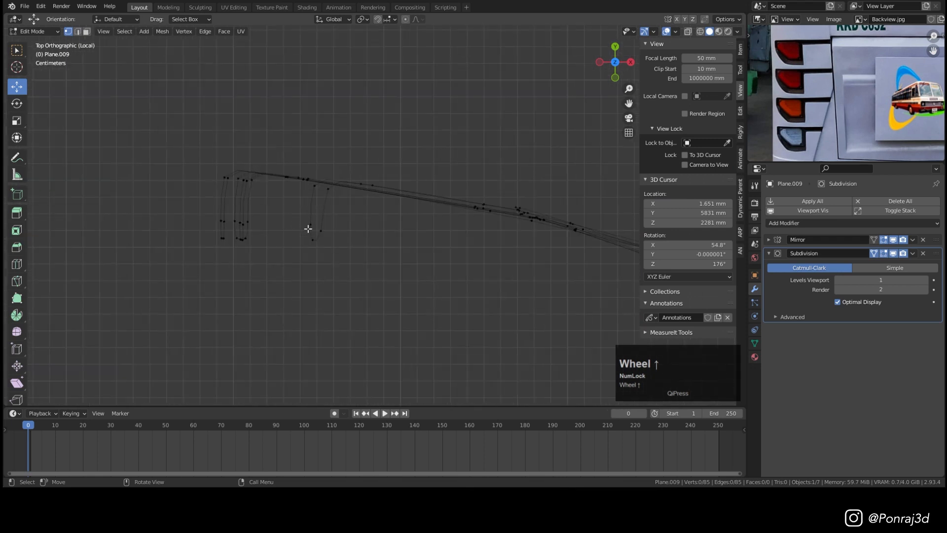
Circle-select the vertices wrapping around the outlines' inner ends in wireframe and delete them.
key(z)
key(c)
mouse_move(337, 239)
mouse_down()
mouse_move(222, 238)
mouse_move(306, 246)
mouse_up()
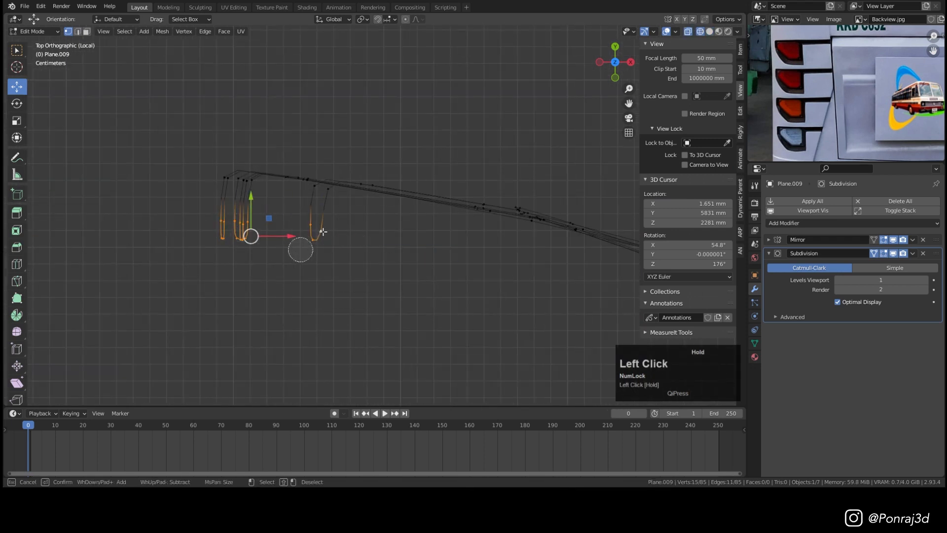
drag(230, 187, 251, 184)
key(Escape)
key(x)
click(400, 208)
key(z)
middle_drag(413, 262, 215, 199)
scroll(441, 179, up, 2)
Close the open inner end of each outline with an edge and hide the Subdivision modifier in the viewport.
click(441, 148)
shift+click(443, 161)
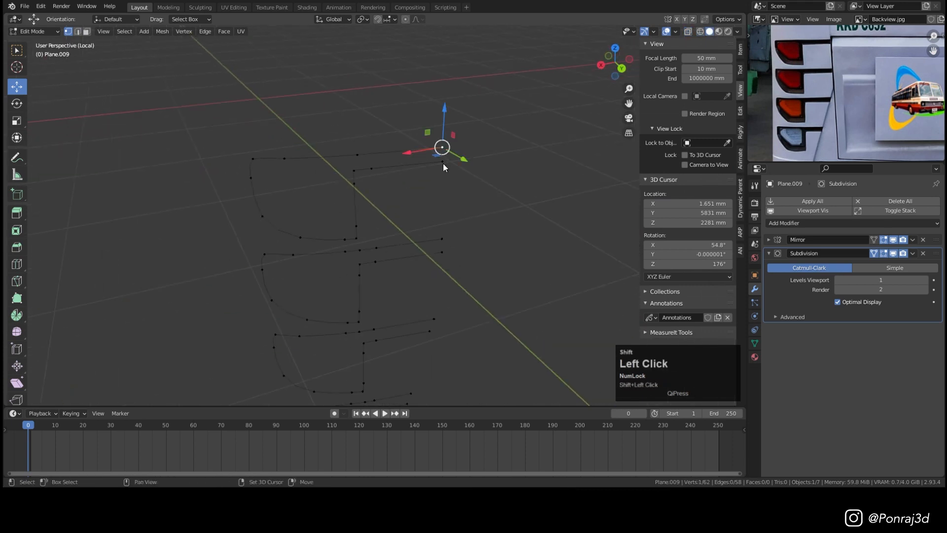
scroll(440, 228, up, 4)
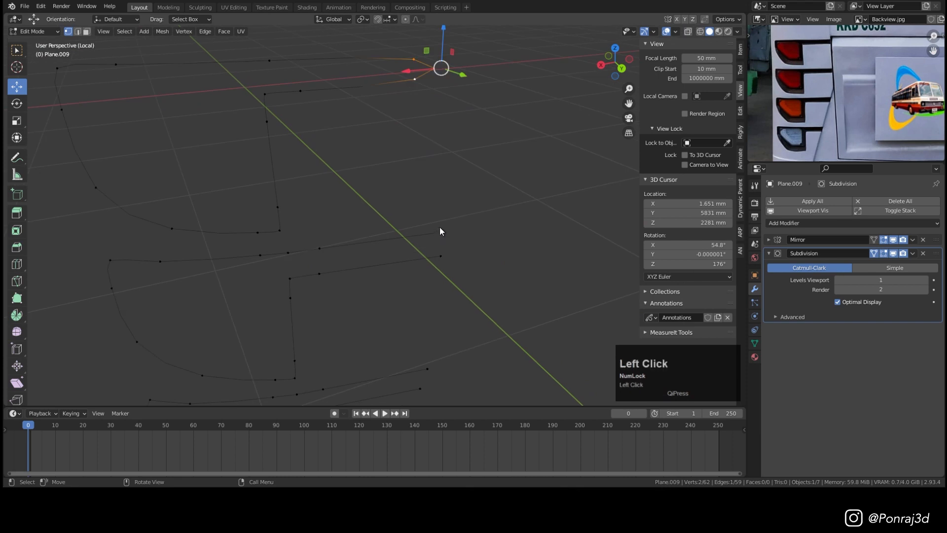
middle_drag(414, 210, 423, 209)
key(Tab)
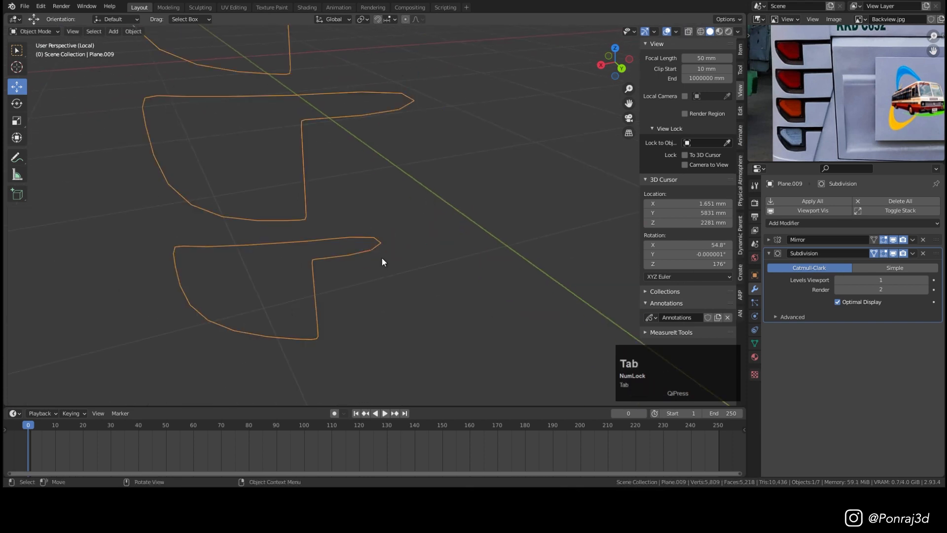
click(894, 254)
shift+middle_drag(396, 217, 368, 173)
scroll(366, 203, up, 2)
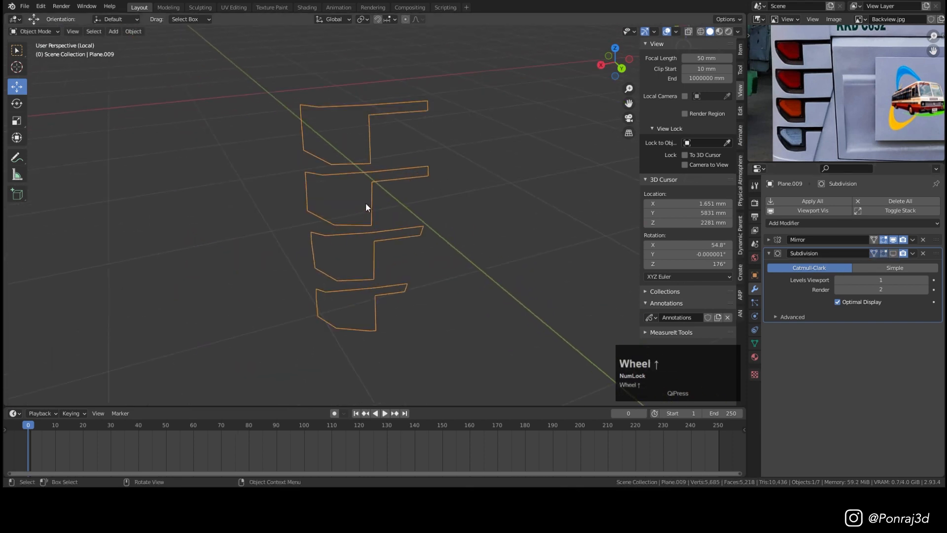
Extrude all four outlines -52.828 mm along Y from the top view.
key(KP_7)
shift+middle_drag(434, 231, 250, 240)
scroll(250, 240, down, 5)
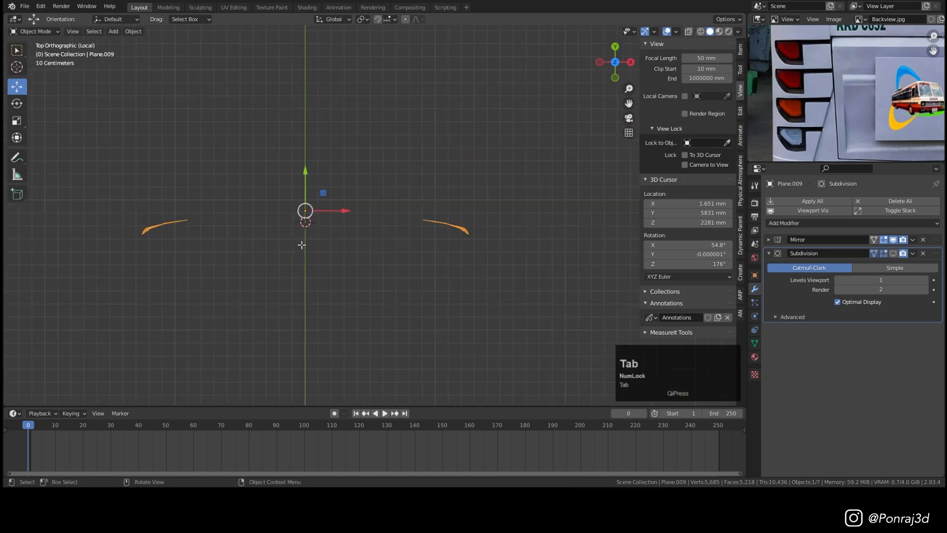
key(Tab)
key(1)
scroll(478, 223, up, 4)
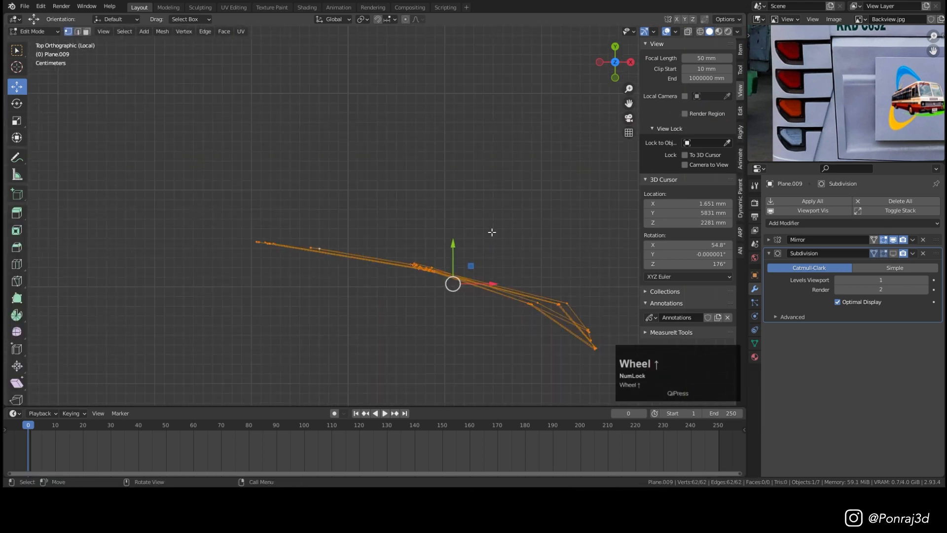
key(e)
key(y)
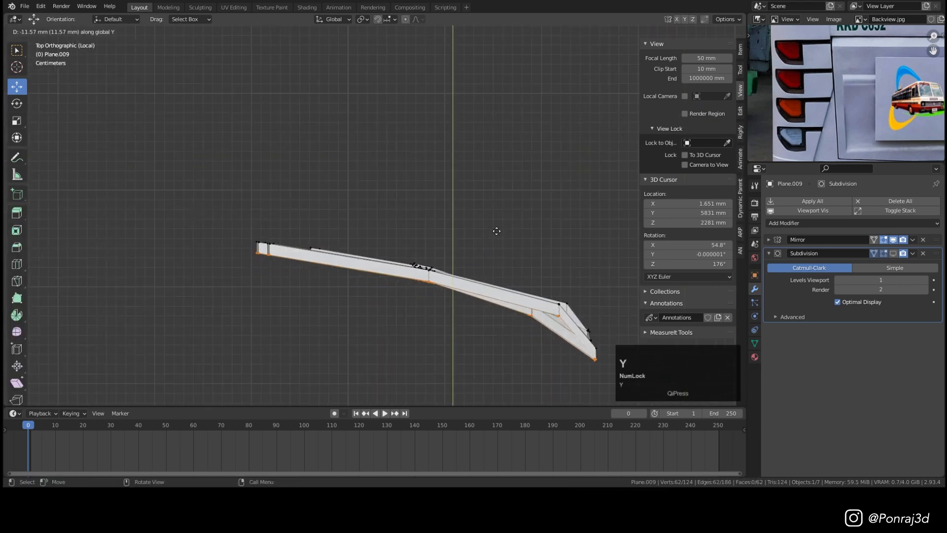
click(488, 270)
shift+middle_drag(489, 271, 460, 232)
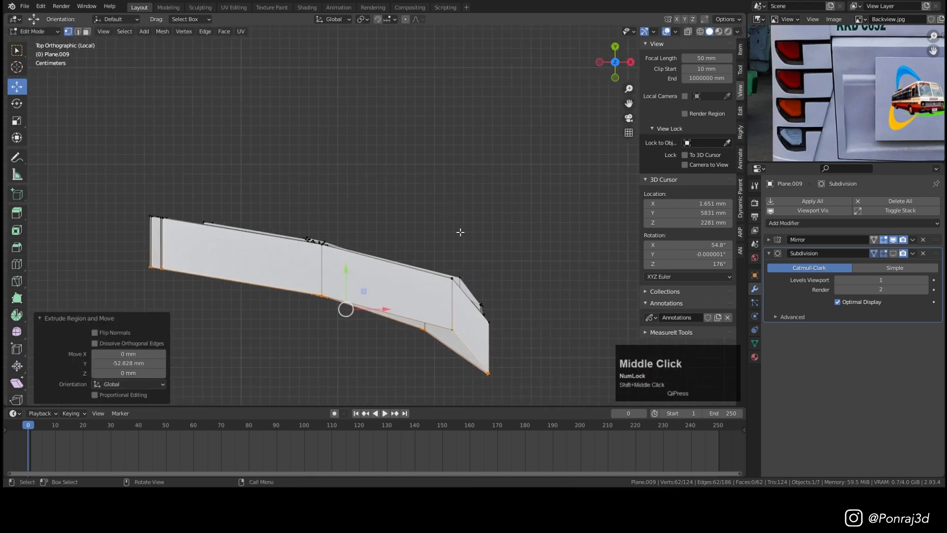
Flatten the extruded edges by scaling them to 0 along Y and adjust their depth.
key(s)
key(y)
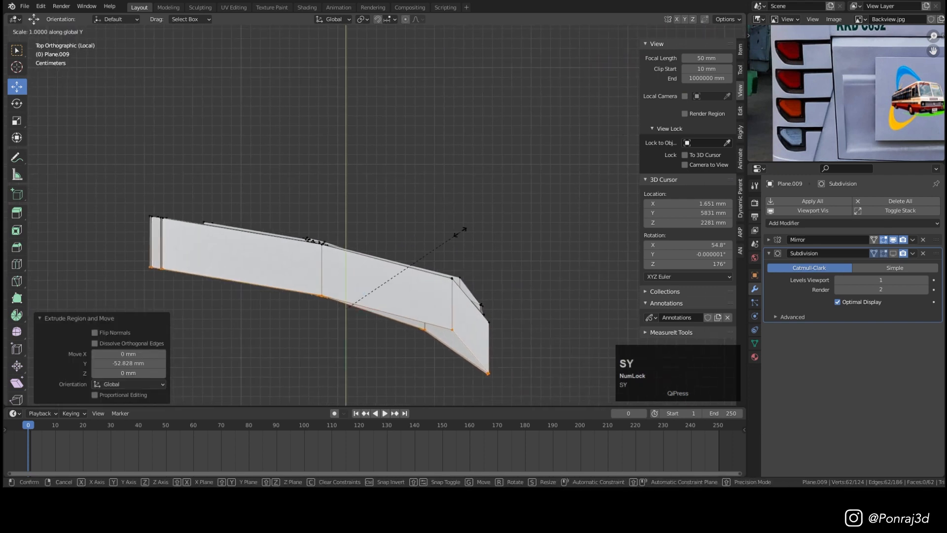
key(0)
key(Return)
middle_drag(463, 230, 340, 187)
drag(397, 263, 391, 217)
middle_drag(392, 217, 406, 231)
Fill the flattened side of the top housing's narrow arm with a face, starting from its end edge.
scroll(311, 268, up, 2)
middle_drag(311, 269, 311, 252)
click(231, 199)
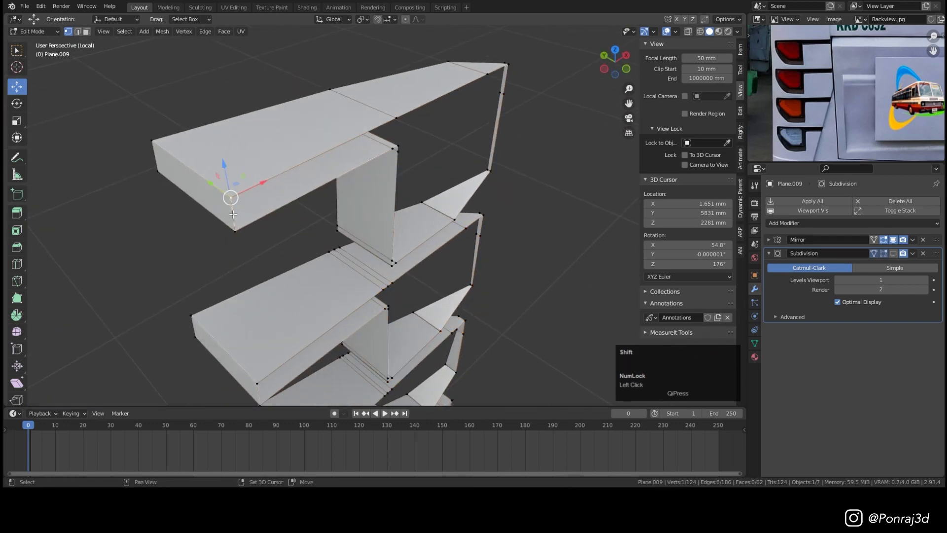
shift+click(235, 228)
key(f)
middle_drag(237, 224, 418, 103)
shift+middle_drag(417, 104, 270, 175)
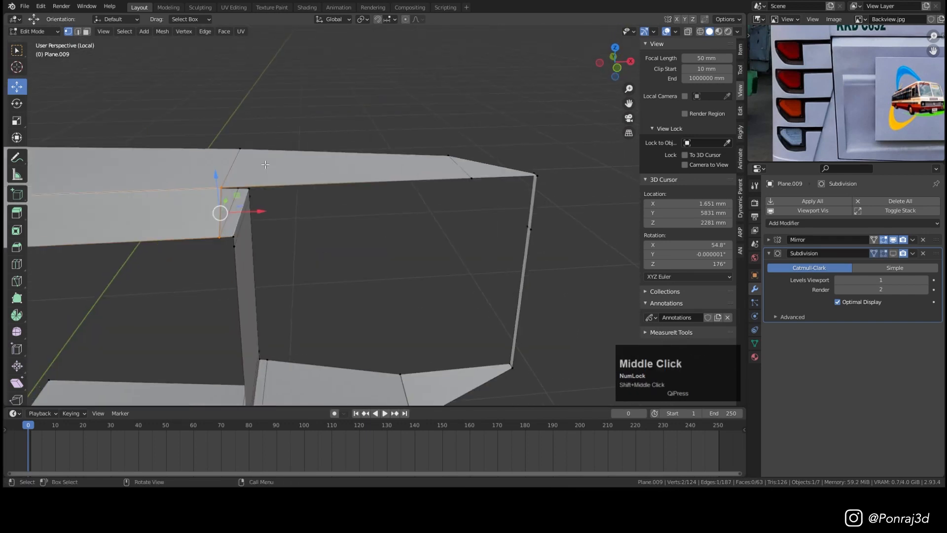
Add a loop cut across the wide part of the top housing's upper wall and slide it towards the arm corner.
scroll(271, 173, up, 1)
key(ctrl+r)
click(293, 179)
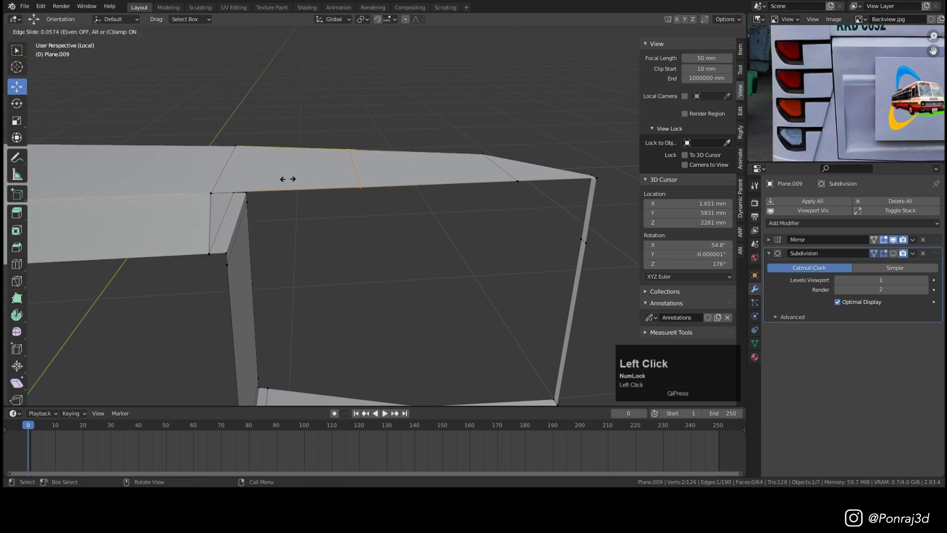
click(180, 181)
Add a loop cut across the top housing's narrow outer side wall and slide it down to the lower corner.
scroll(296, 232, down, 6)
middle_drag(301, 234, 314, 216)
scroll(338, 230, up, 3)
click(339, 228)
scroll(339, 227, up, 2)
scroll(310, 149, up, 1)
middle_drag(401, 219, 423, 228)
key(ctrl+r)
click(438, 247)
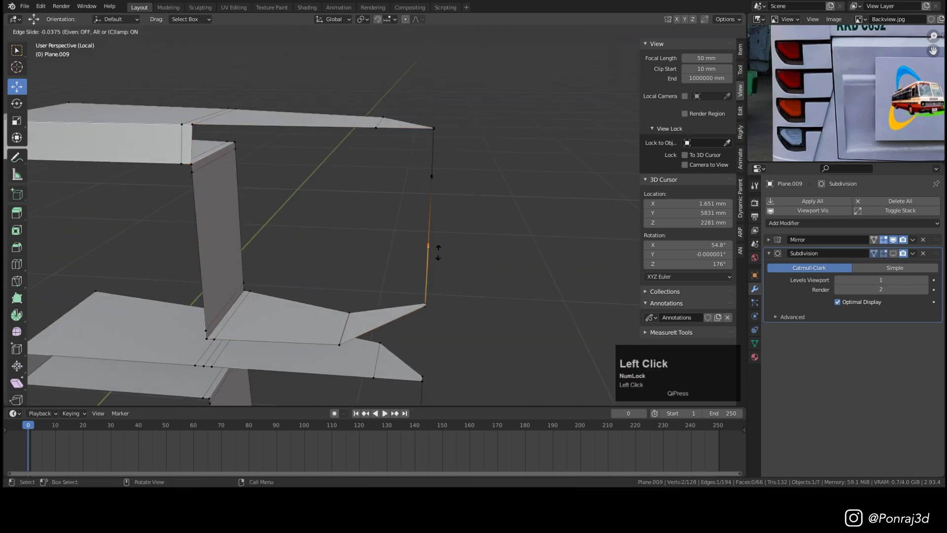
click(437, 305)
Select the remaining open boundary loop of the top housing and close it with Grid Fill using a span of 2.
middle_drag(437, 304, 482, 214)
alt+click(482, 215)
right_click(482, 214)
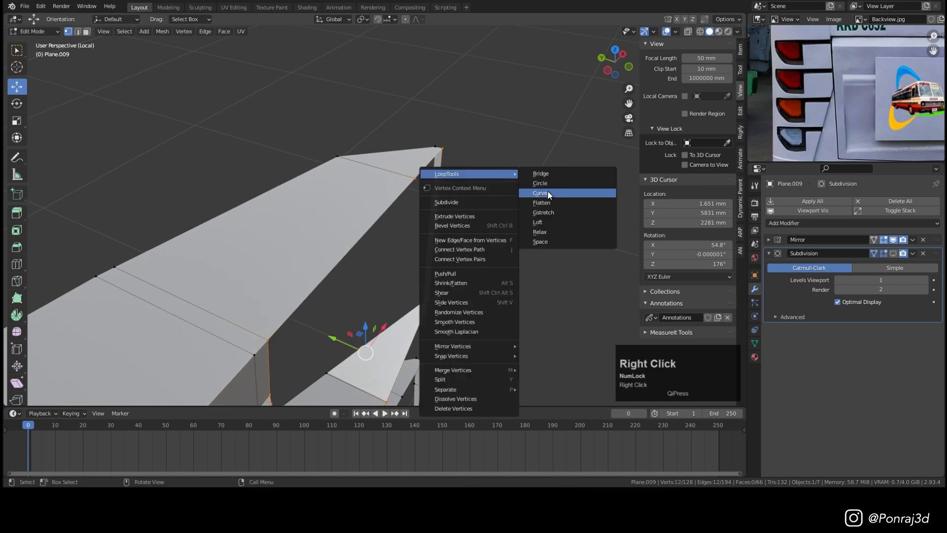
key(ctrl+f)
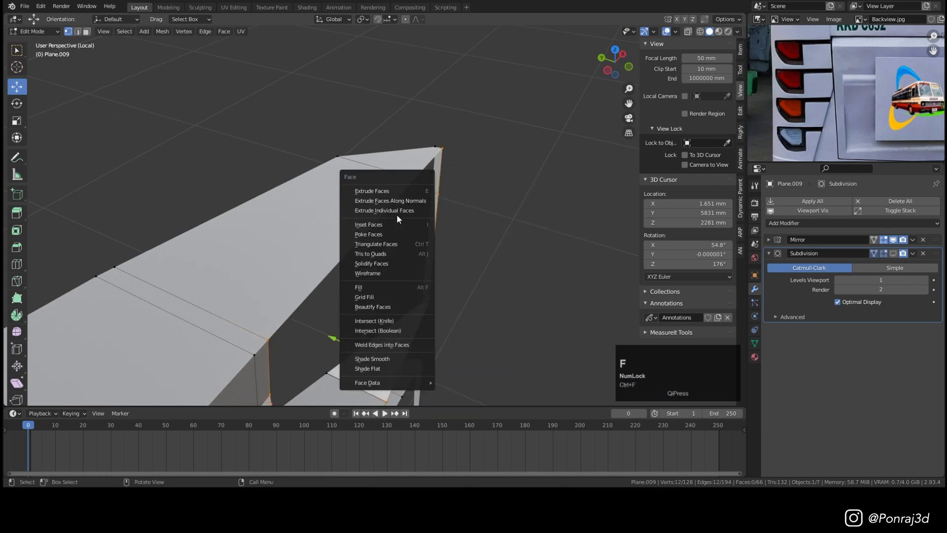
click(381, 295)
middle_drag(382, 295, 277, 332)
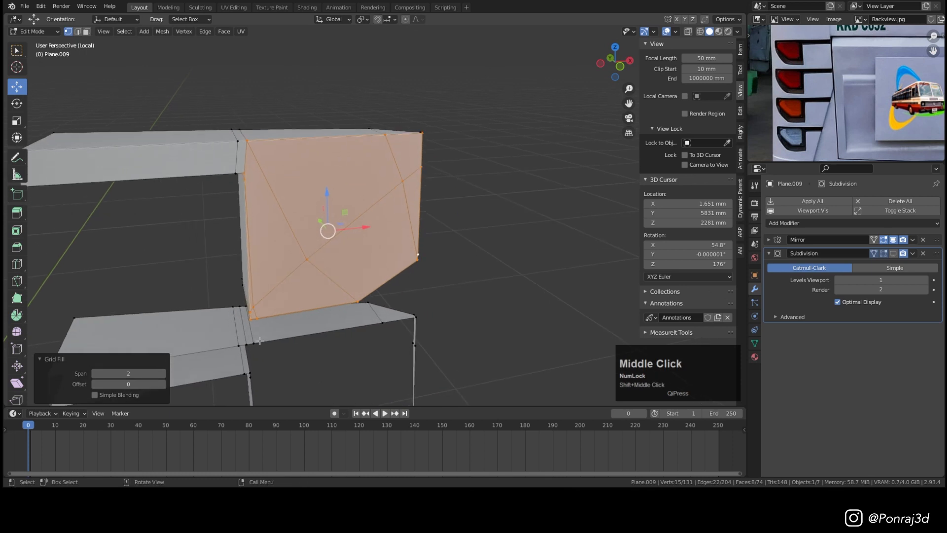
Set the span of the top housing's Grid Fill to 1.
click(92, 374)
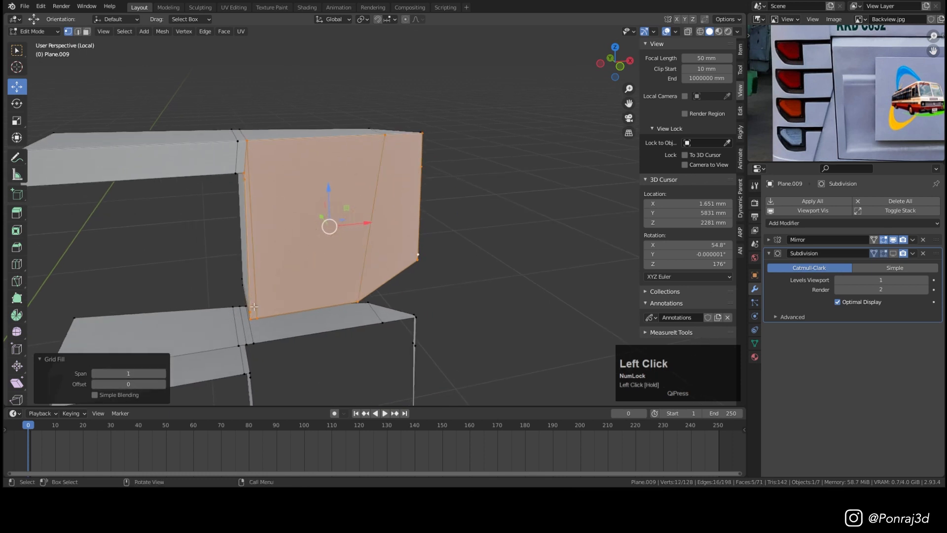
middle_drag(209, 349, 319, 213)
scroll(318, 212, down, 3)
scroll(318, 213, up, 4)
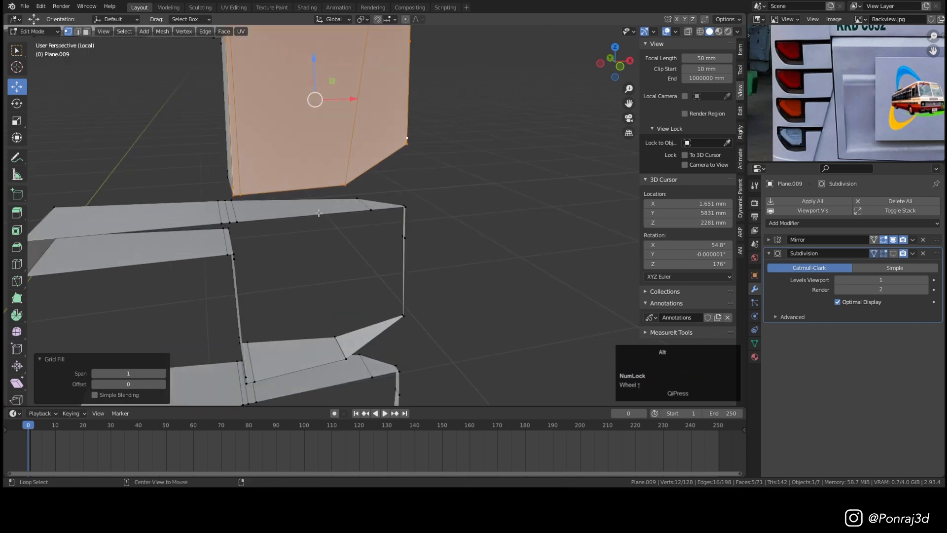
Fill the flattened side of the second housing's arm with faces and close its open boundary loop with Grid Fill.
click(319, 213)
middle_drag(320, 218, 375, 286)
shift+click(178, 259)
key(f)
key(f)
alt+click(479, 311)
key(ctrl+f)
scroll(404, 319, down, 4)
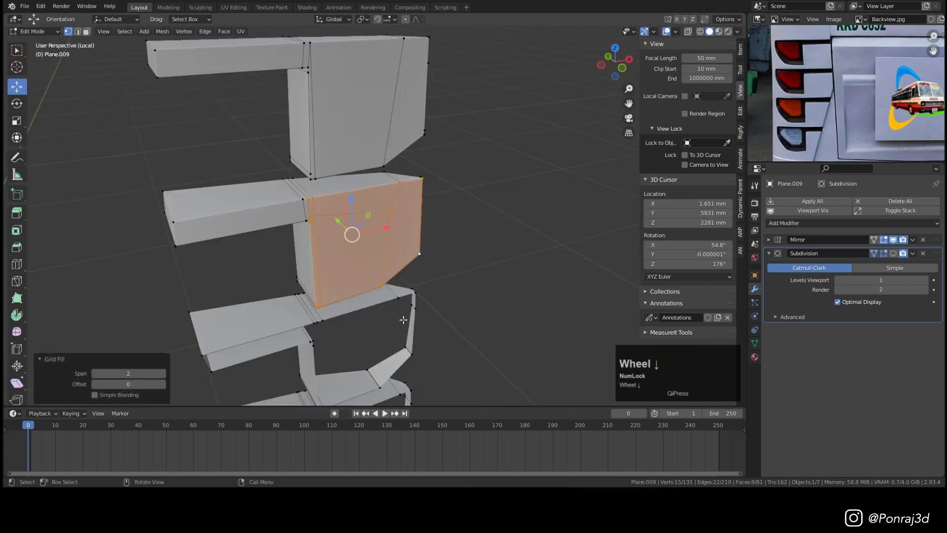
Fill the third housing's arm side with faces and close its remaining boundary loop with Grid Fill.
click(31, 248)
shift+click(55, 283)
key(f)
key(f)
alt+click(427, 230)
key(ctrl+f)
shift+middle_drag(384, 362, 424, 228)
click(136, 376)
Close the bottom housing's open boundary loop with Grid Fill and return to Object Mode.
alt+click(424, 237)
shift+click(271, 243)
key(ctrl+f)
scroll(442, 271, down, 5)
middle_drag(453, 159, 276, 153)
key(Tab)
scroll(444, 197, down, 2)
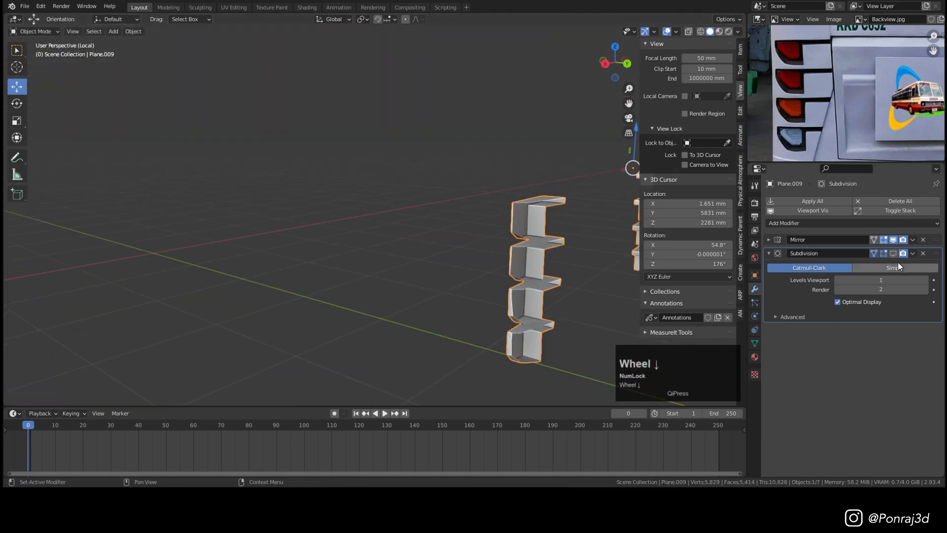
Enable the Subdivision modifier's viewport display for the tail-light housings.
click(894, 253)
middle_drag(507, 248, 496, 218)
scroll(453, 197, up, 3)
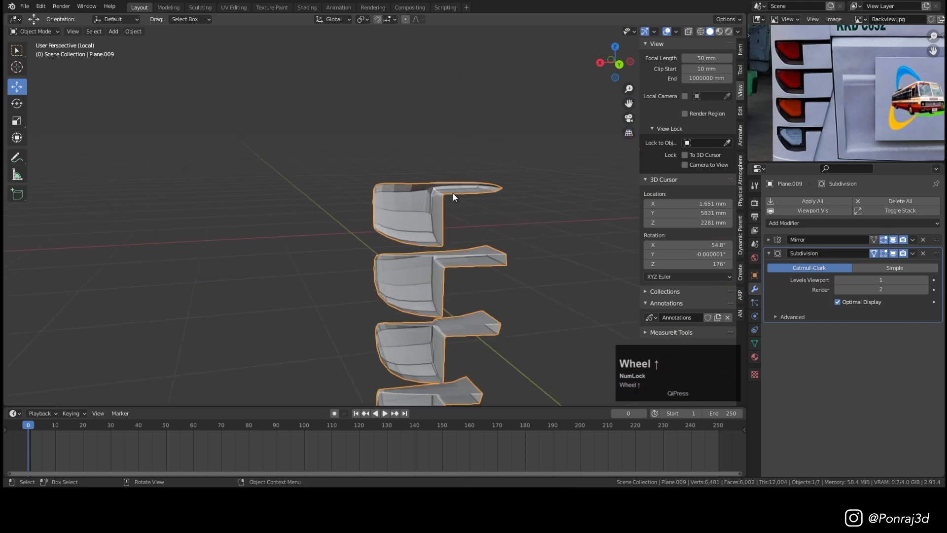
Add a loop cut across the top housing's narrow arm and slide it close to the arm's end.
scroll(482, 170, up, 4)
key(Tab)
key(ctrl+r)
click(452, 195)
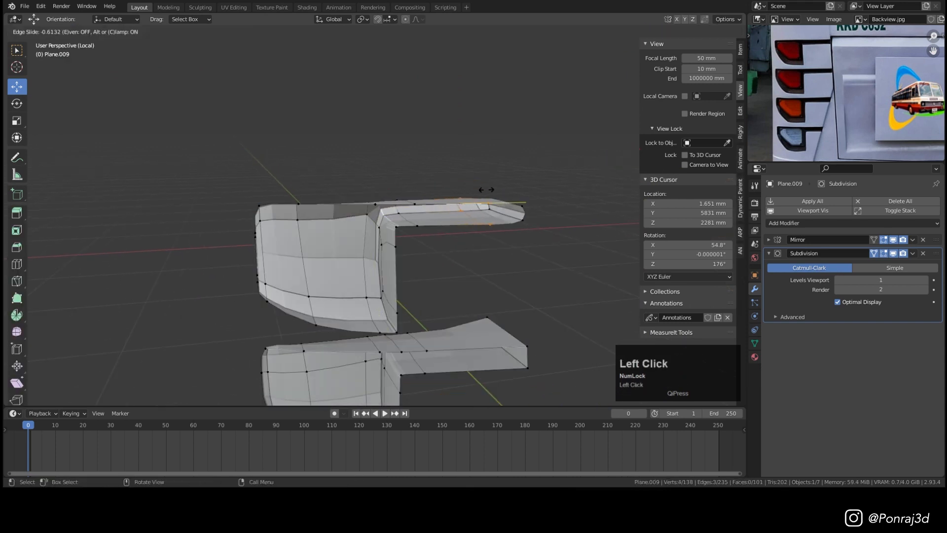
click(503, 188)
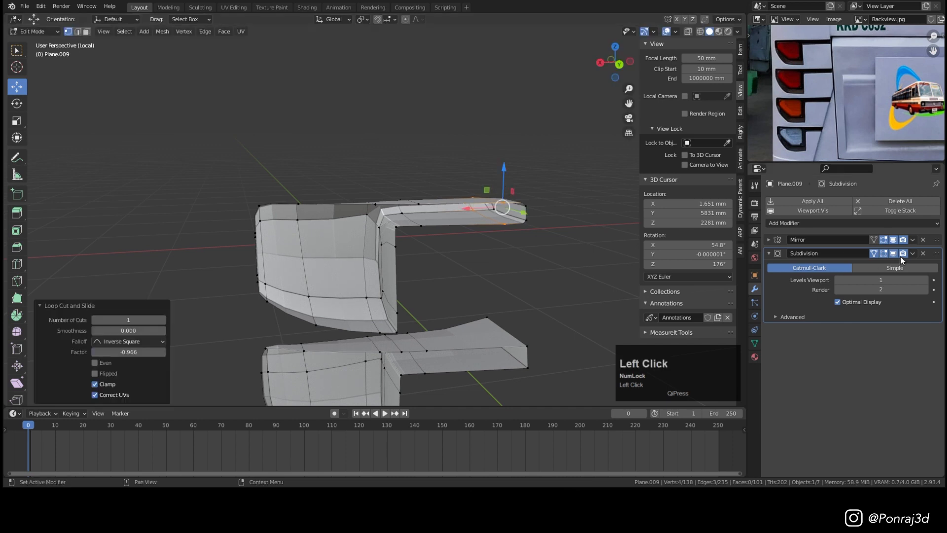
Try adding a loop cut near the end of the second housing's arm with subdivision display switched off.
click(894, 253)
middle_drag(476, 301, 455, 310)
shift+middle_drag(454, 310, 307, 275)
key(ctrl+r)
click(444, 269)
click(509, 264)
click(893, 254)
key(ctrl+z)
Try recalculating the normals of all housing faces.
scroll(307, 275, down, 4)
key(a)
key(shift+n)
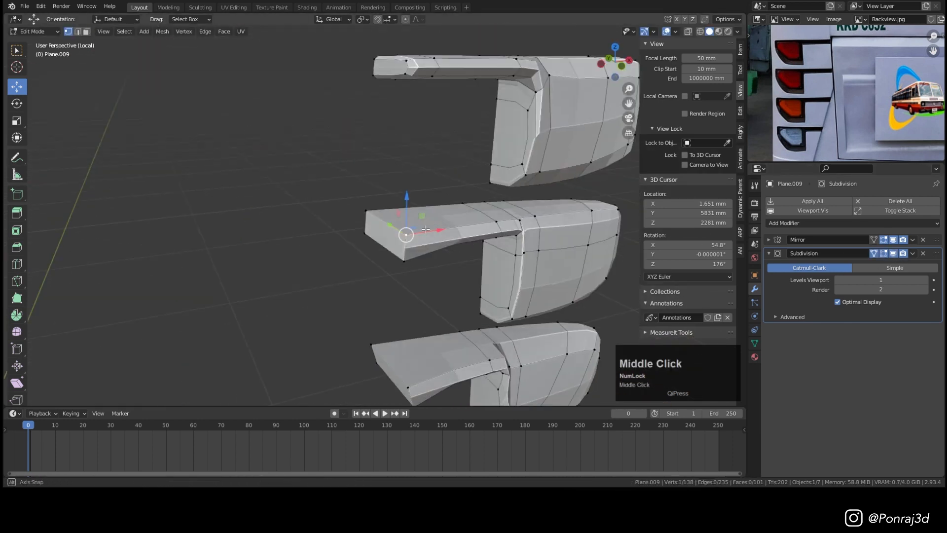
middle_drag(460, 159, 437, 166)
scroll(426, 181, down, 2)
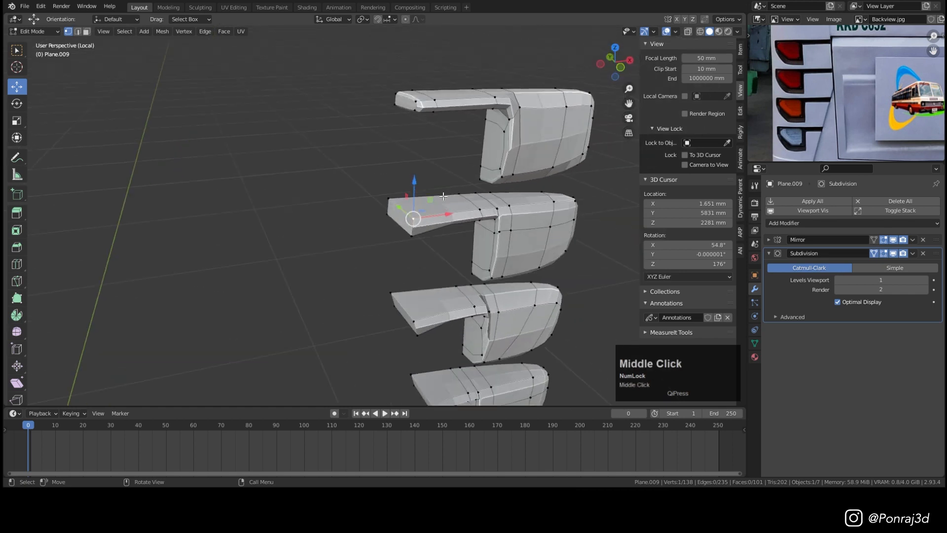
scroll(426, 158, up, 2)
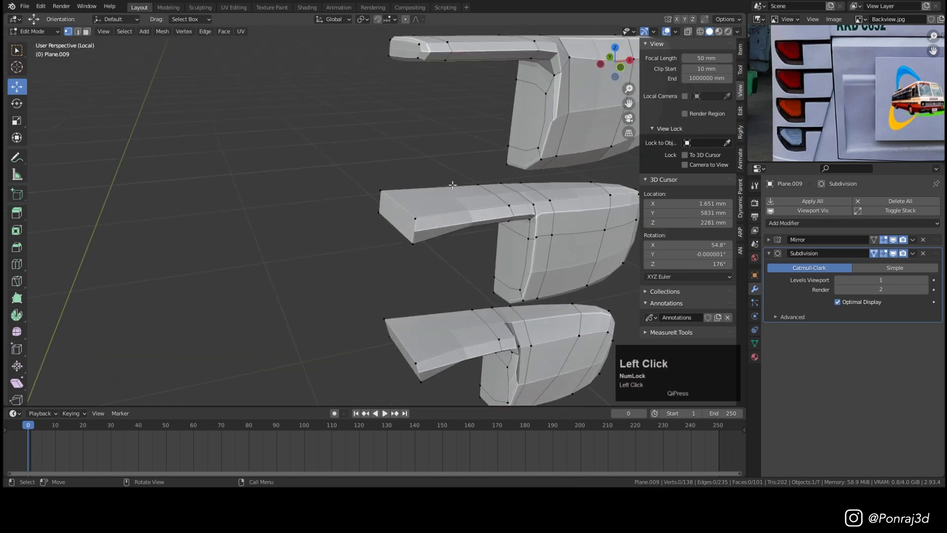
Turn on the Face Orientation overlay in Object Mode and examine the direction of the housings' faces.
click(677, 32)
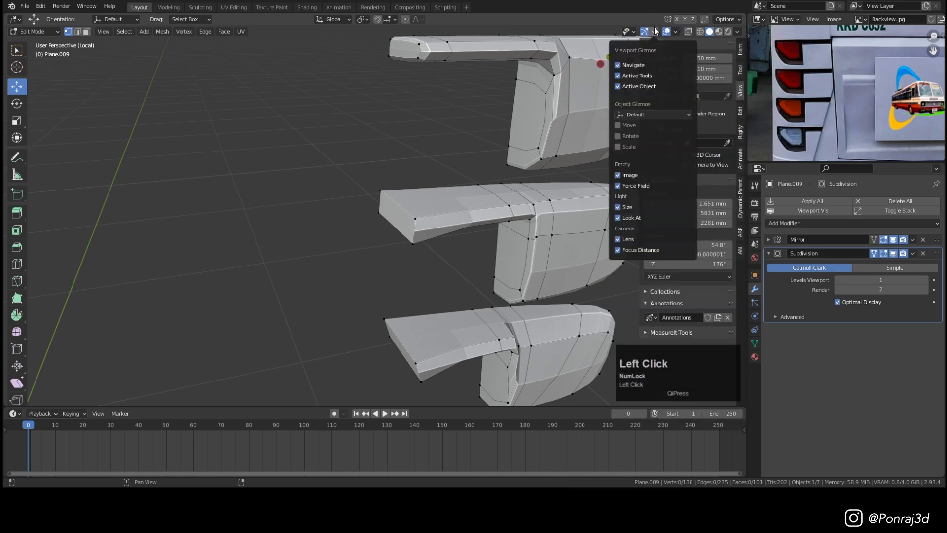
key(Tab)
click(677, 32)
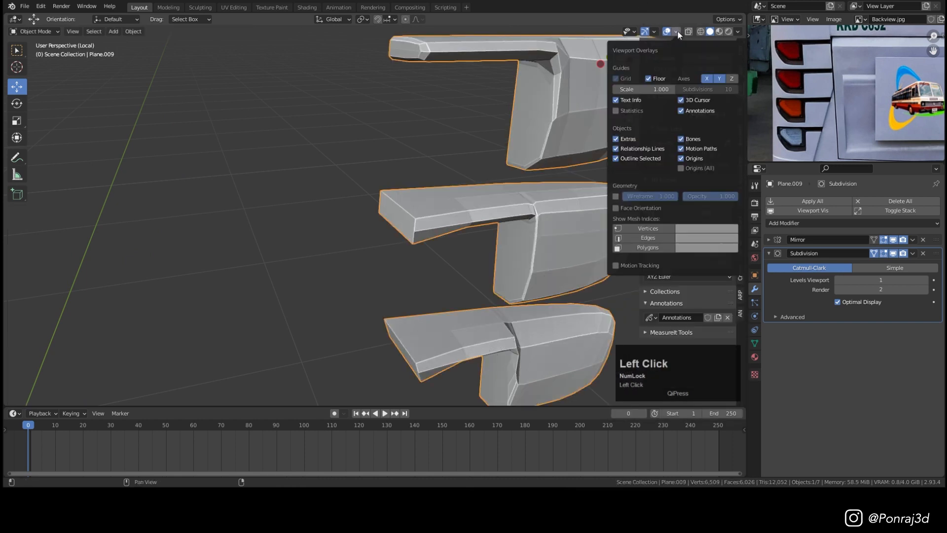
click(617, 208)
scroll(418, 228, down, 2)
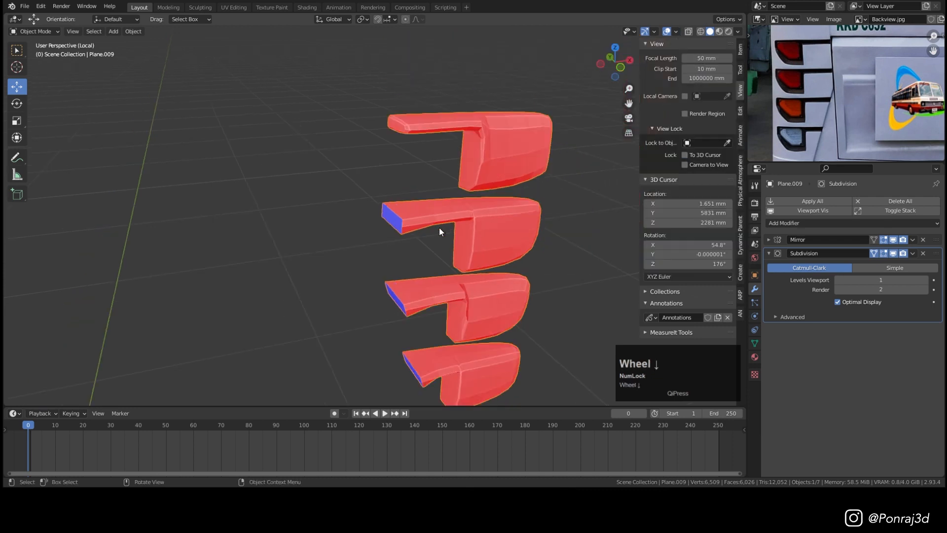
middle_drag(419, 228, 386, 179)
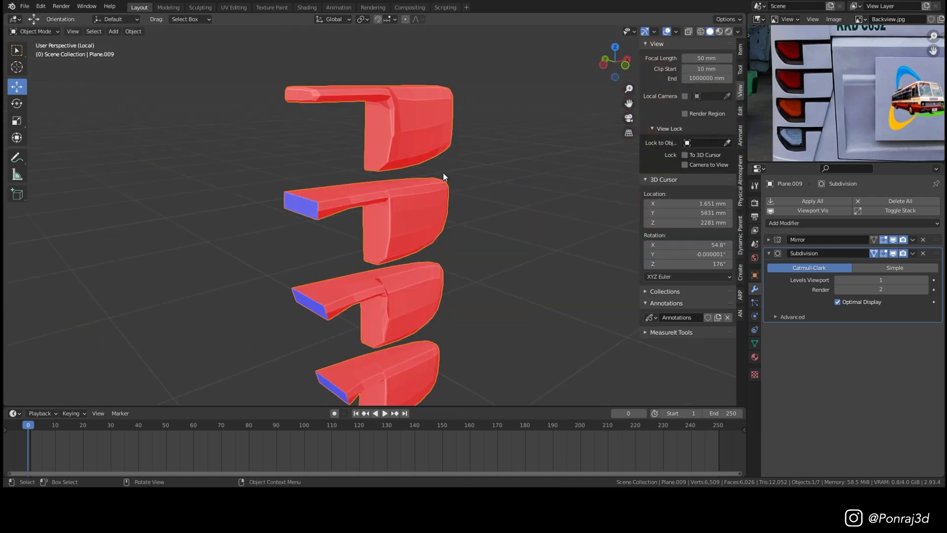
click(676, 31)
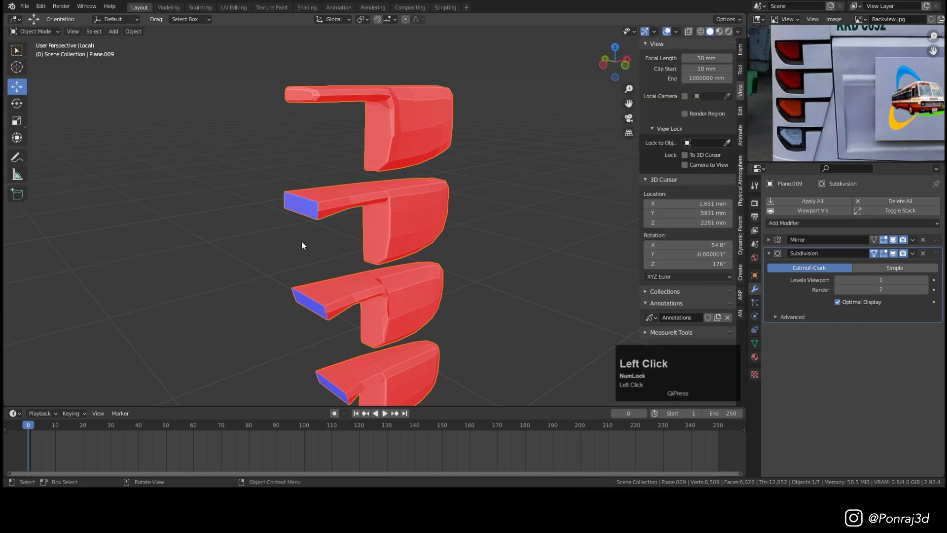
Recalculate the normals of the entire housing mesh so all faces point consistently outward, and return to Object Mode.
key(Tab)
key(a)
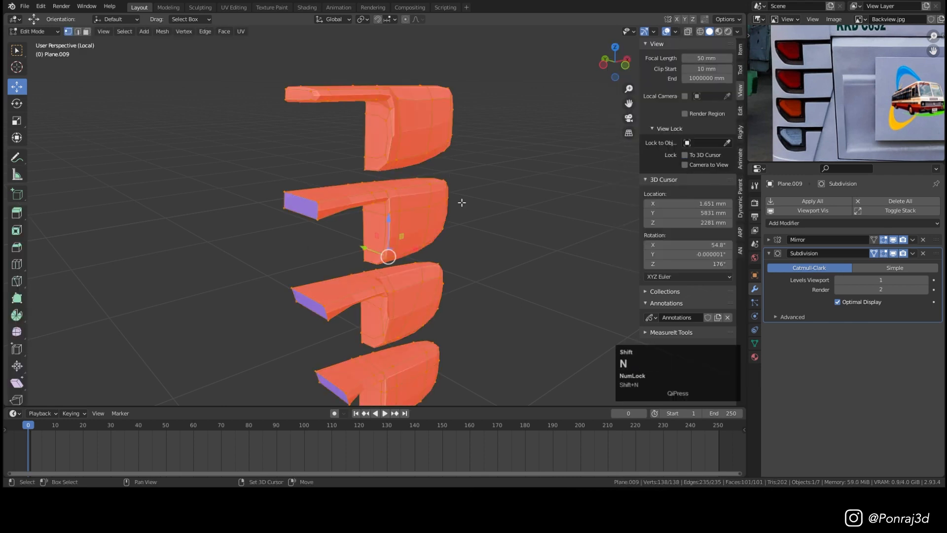
key(shift+n)
key(Tab)
key(z)
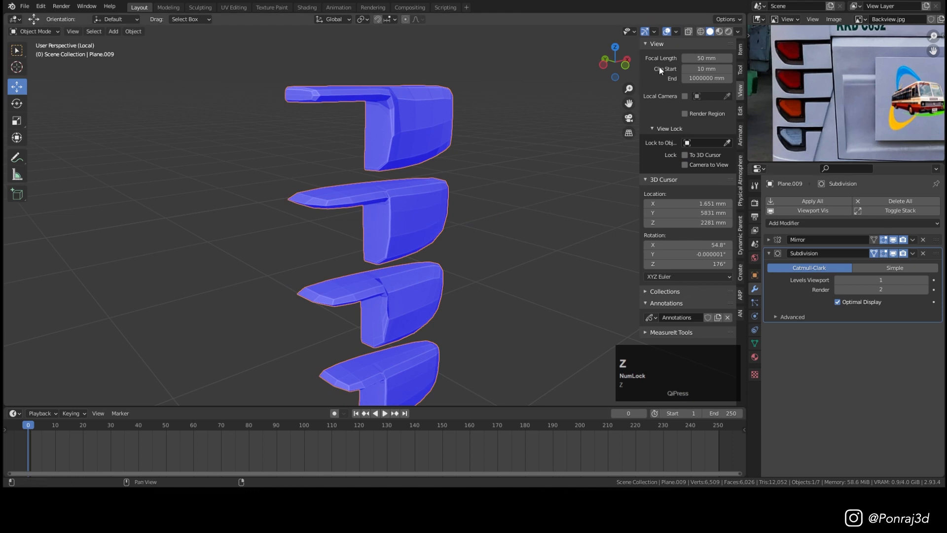
Examine the housings with the wireframe overlay, and turn off the wireframe and Face Orientation overlays.
click(676, 31)
click(615, 196)
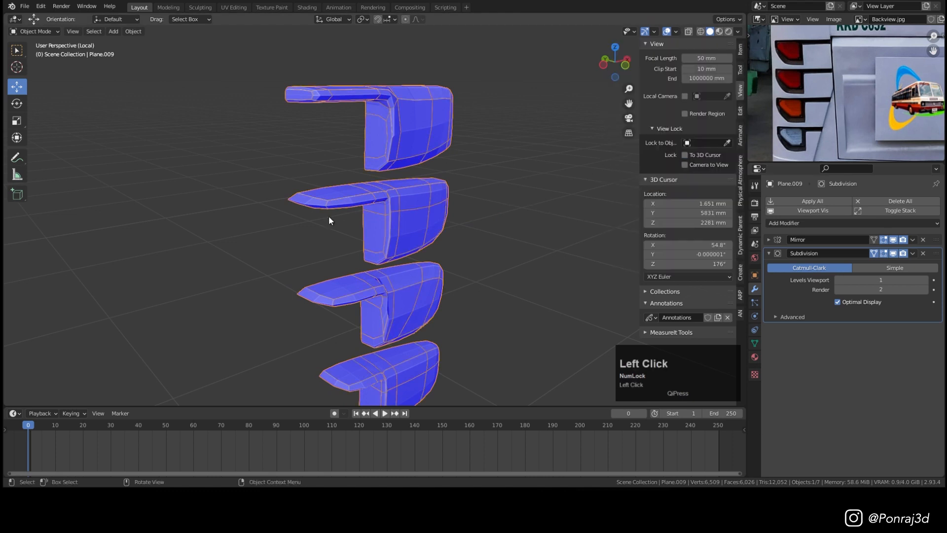
scroll(327, 218, up, 3)
click(677, 31)
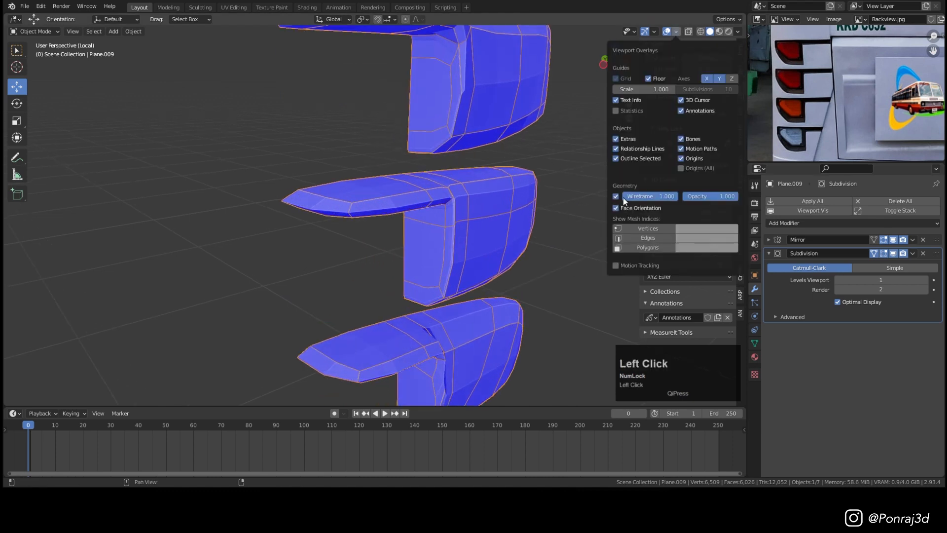
click(616, 208)
Return to editing the housings and turn off the Subdivision modifier's on-cage display.
key(Tab)
middle_drag(420, 222, 474, 207)
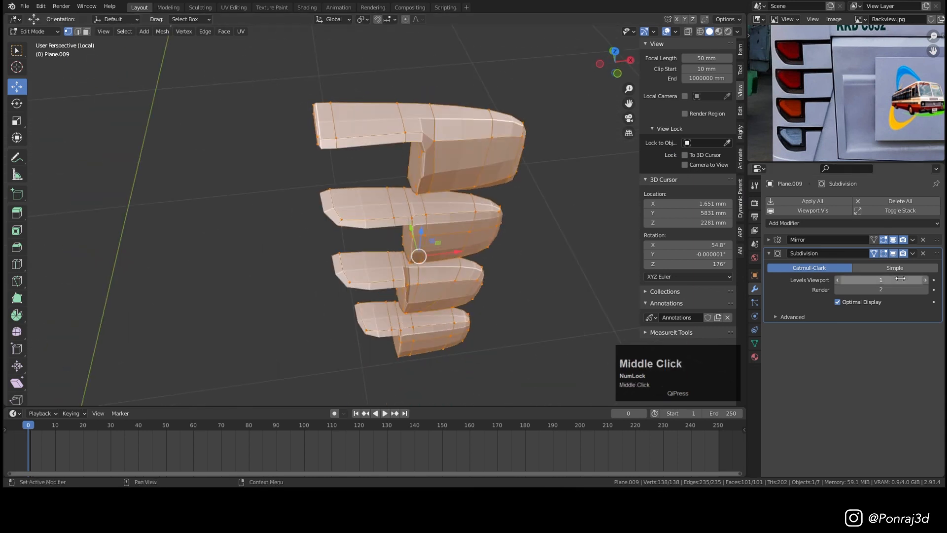
click(894, 254)
click(894, 254)
click(875, 254)
Add loop cuts across the arms of the lower housings and slide each one close to the arm's end.
key(ctrl+r)
click(313, 215)
click(312, 216)
key(ctrl+r)
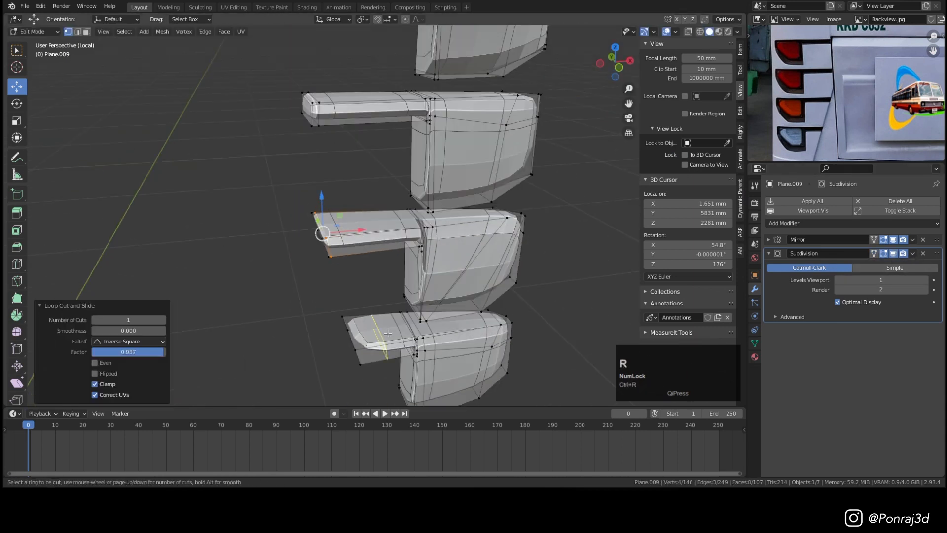
scroll(389, 265, down, 2)
Add loop cuts around the housings and slide them close to the recessed back walls.
key(ctrl+r)
click(401, 218)
mouse_move(389, 265)
middle_down()
mouse_move(401, 217)
mouse_move(390, 261)
middle_up()
key(ctrl+r)
click(415, 240)
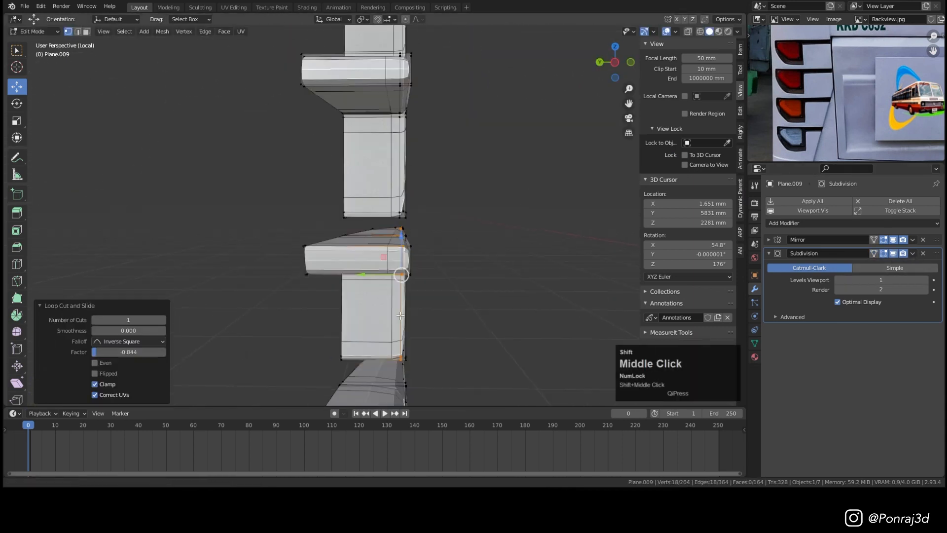
Leave Edit Mode and set the housings' Subdivision viewport level to 2.
key(Tab)
scroll(468, 283, down, 3)
scroll(467, 281, down, 3)
click(528, 146)
middle_drag(528, 146, 354, 209)
scroll(355, 210, up, 4)
key(Tab)
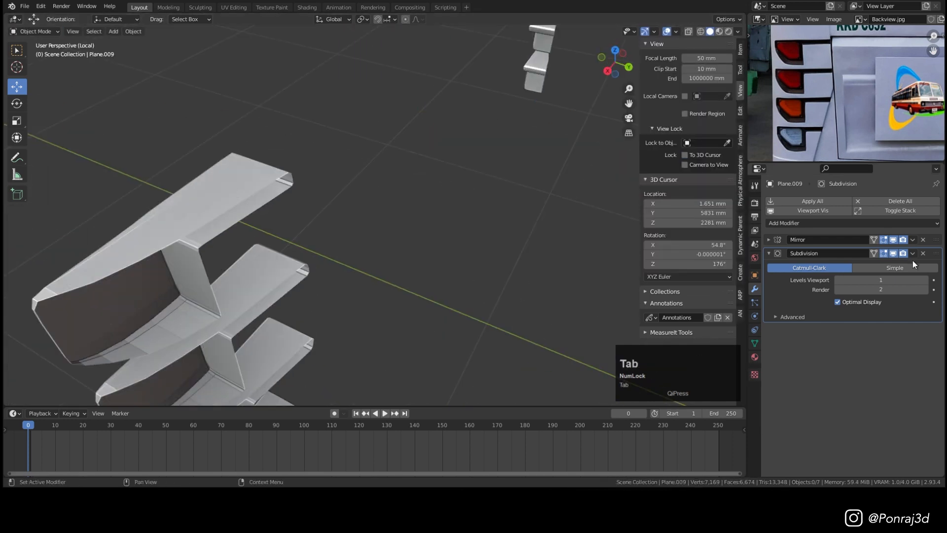
click(925, 280)
Select the tail-light housings and shade them smooth.
key(Tab)
right_click(370, 141)
click(370, 140)
click(269, 236)
right_click(412, 164)
click(411, 164)
scroll(325, 194, down, 1)
middle_drag(325, 194, 314, 185)
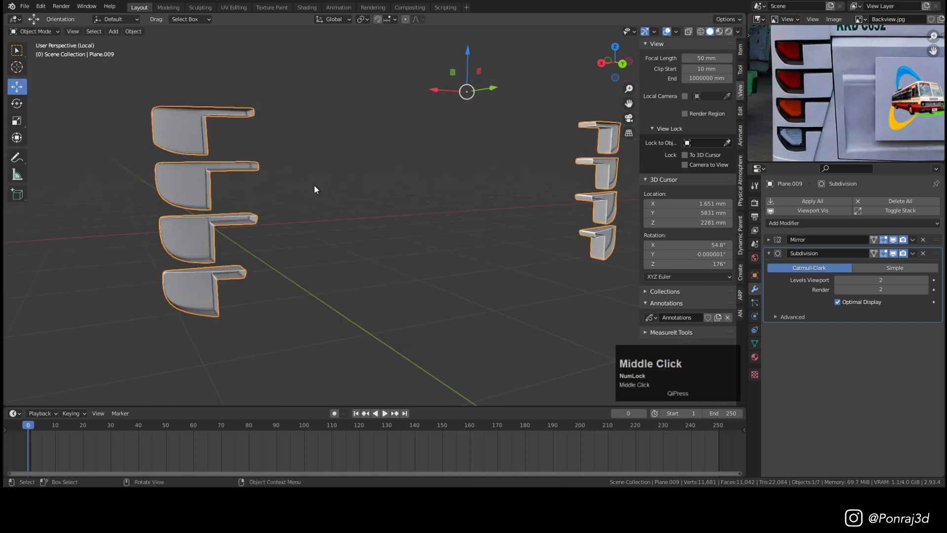
Exit local view to show the housings in the rear body, hide the sidebar and save the file.
key(KP_Divide)
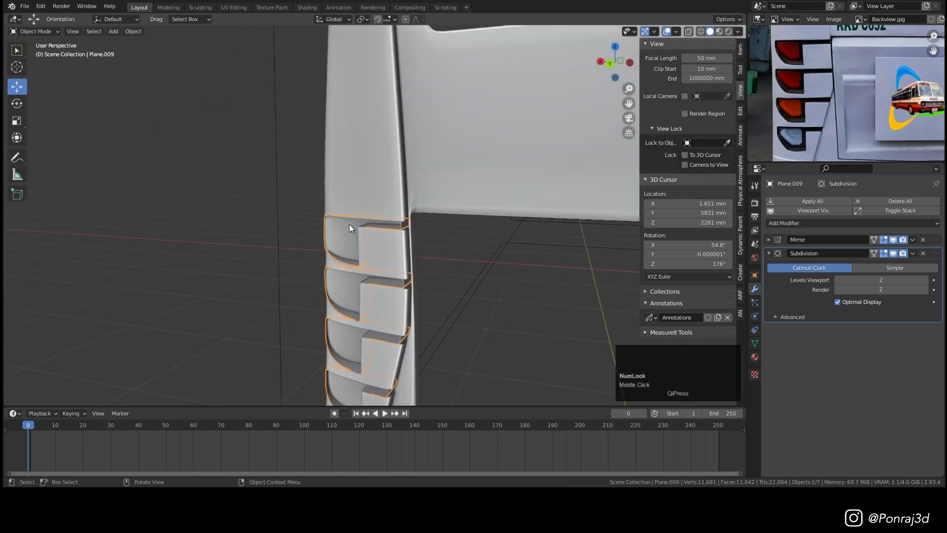
key(n)
scroll(444, 241, up, 3)
shift+middle_drag(481, 247, 505, 159)
scroll(430, 148, down, 3)
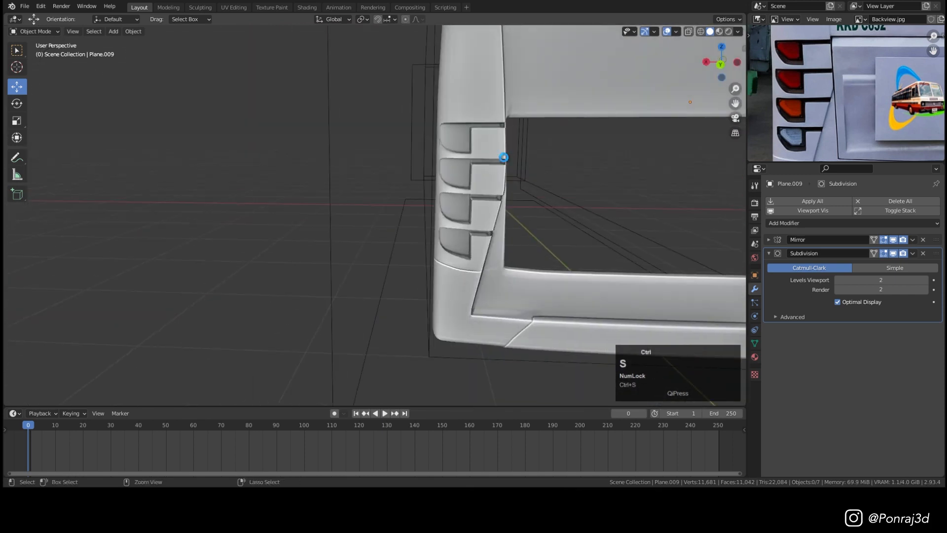
key(KP_Decimal)
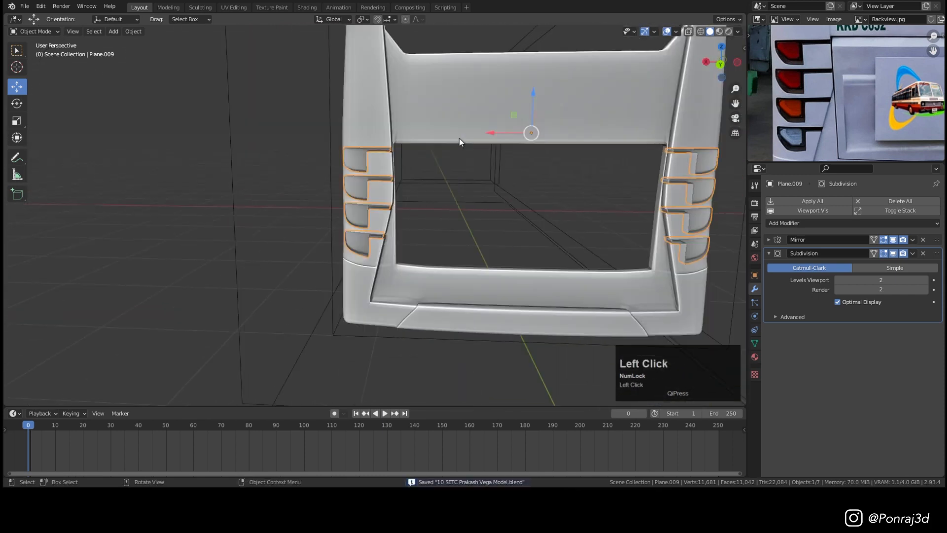
In the back orthographic view, place the 3D cursor inside the top-left tail light and add a plane there.
key(ctrl+KP_1)
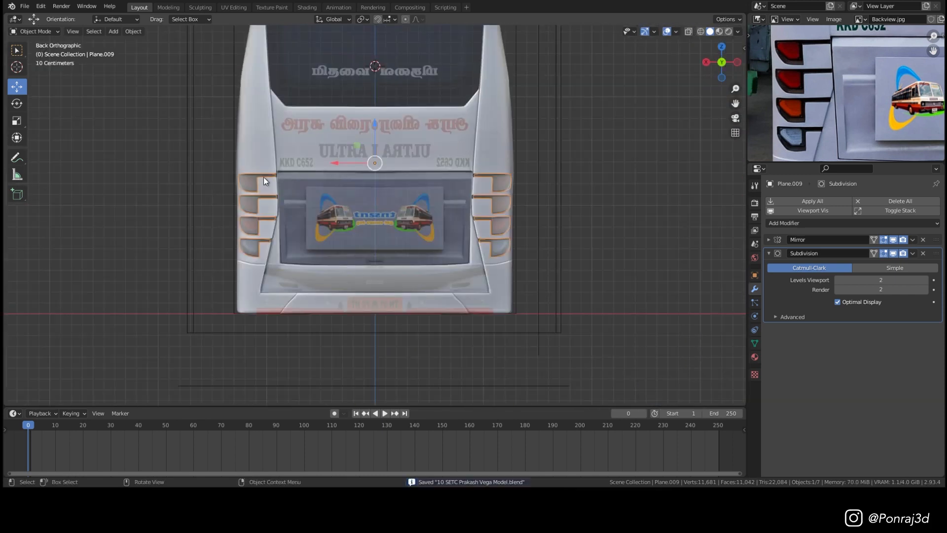
scroll(277, 174, up, 2)
click(270, 240)
shift+middle_drag(271, 206, 325, 211)
scroll(326, 214, up, 10)
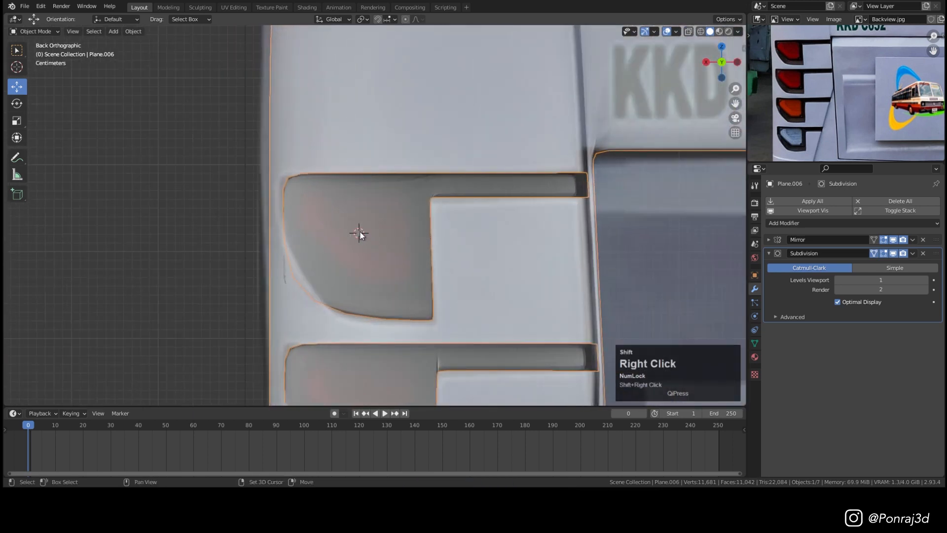
key(shift+a)
click(514, 164)
Scale the new plane down to fit within the tail light and rotate it 90° about the X axis.
key(s)
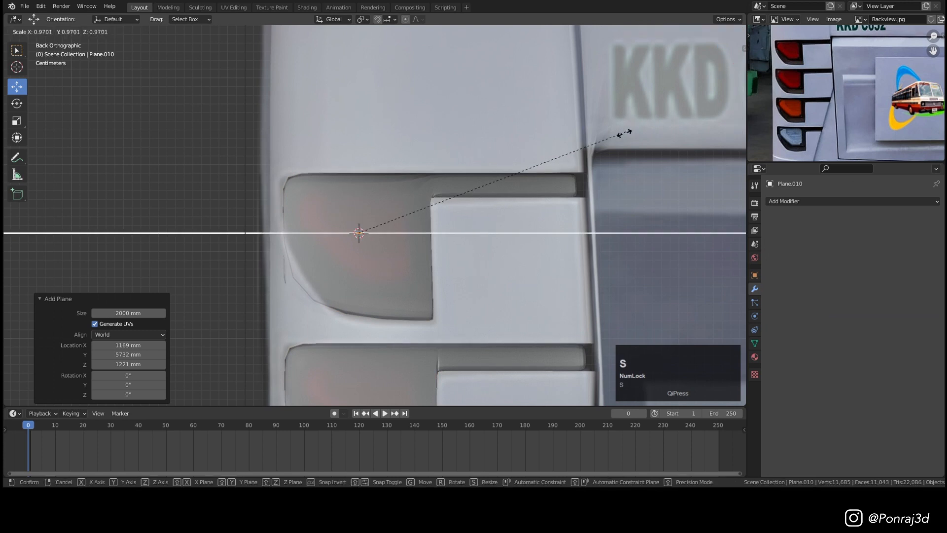
click(423, 204)
key(s)
click(403, 199)
key(r)
key(x)
key(9)
key(0)
click(403, 202)
Move the plane about 3.1 mm along the Y axis and return to the back orthographic view.
middle_drag(403, 202, 400, 250)
drag(400, 248, 398, 247)
key(ctrl+KP_1)
scroll(530, 239, up, 2)
scroll(478, 247, down, 1)
shift+middle_drag(632, 212, 428, 244)
scroll(455, 242, down, 4)
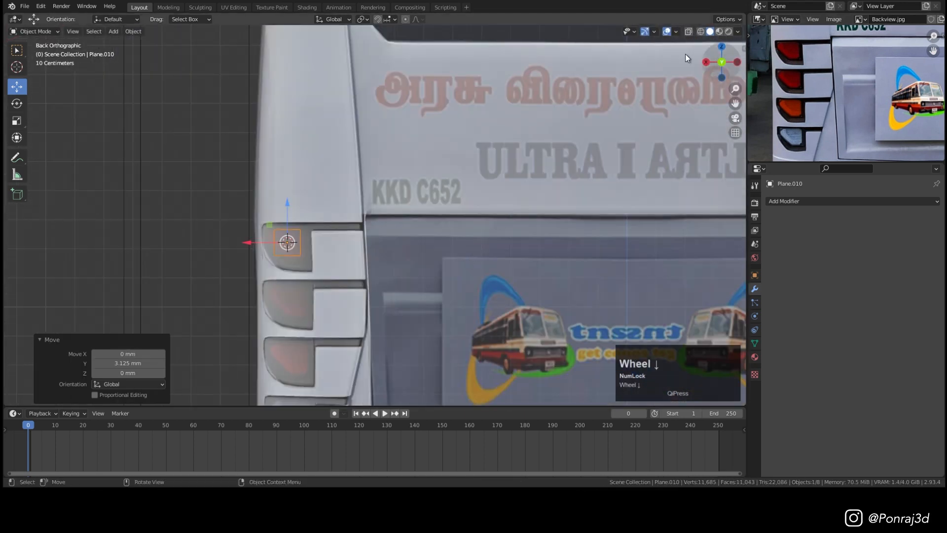
Show the Outliner in place of the reference photo, set the Empty.002 back-view image's opacity to 0.742, and collapse the Reference collection.
click(758, 19)
click(713, 46)
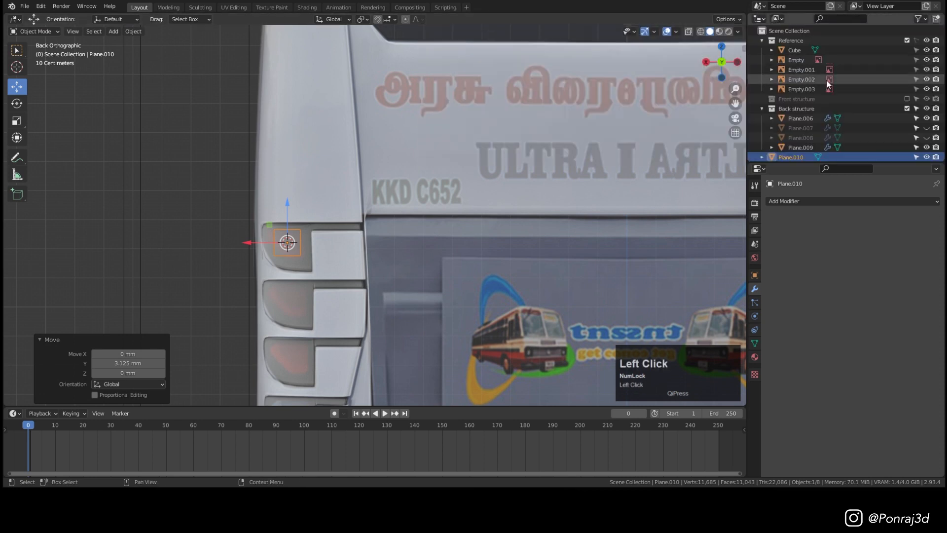
click(802, 79)
click(755, 316)
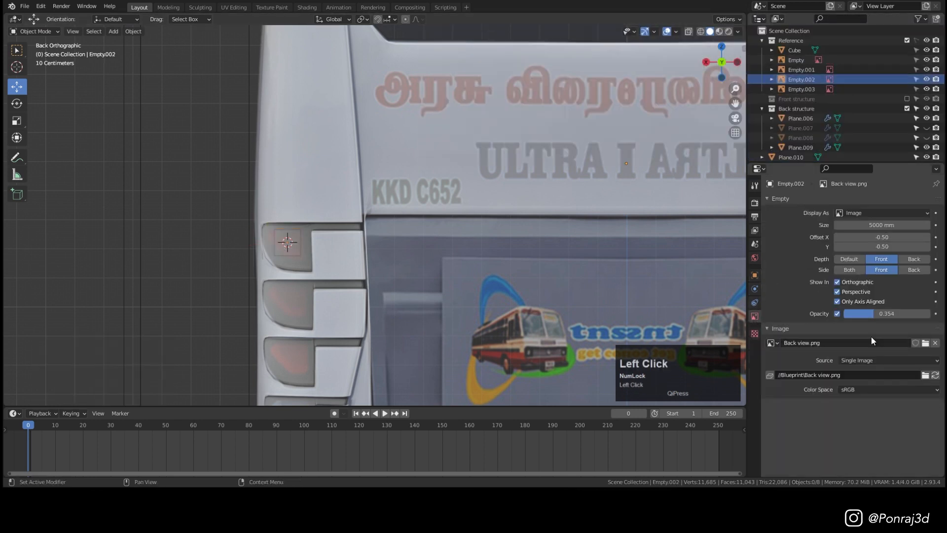
drag(872, 313, 903, 314)
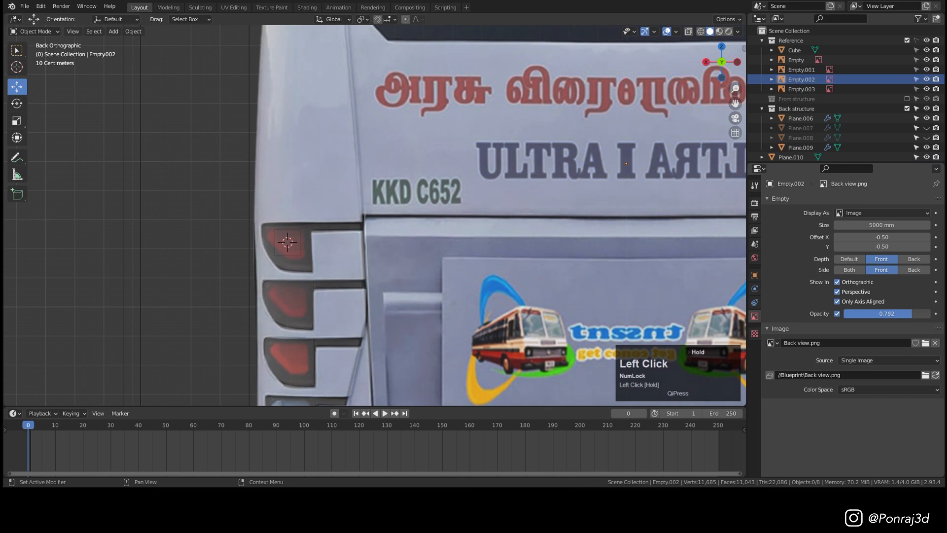
click(762, 40)
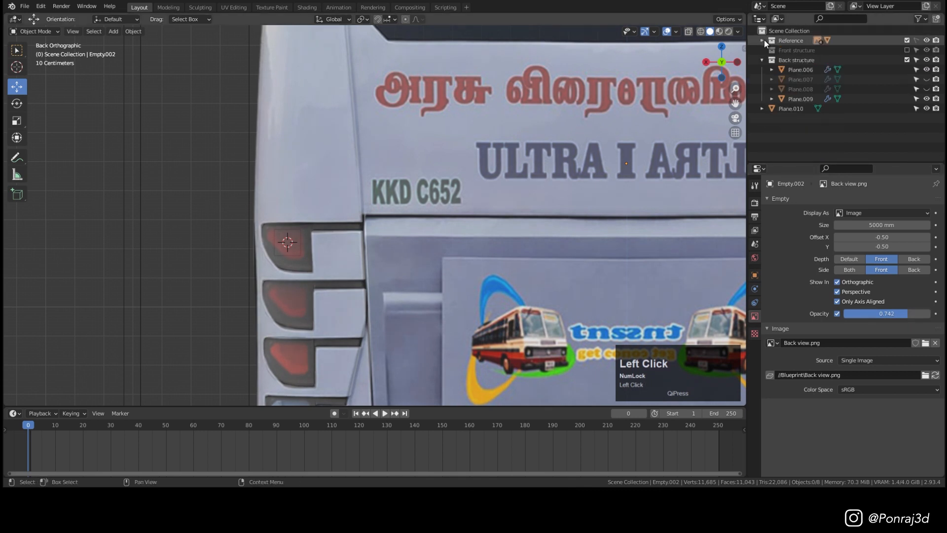
Collapse the Back structure collection and fit the lens plane's top and bottom edges to the upper part of the red lens.
click(761, 60)
scroll(293, 250, up, 5)
click(294, 227)
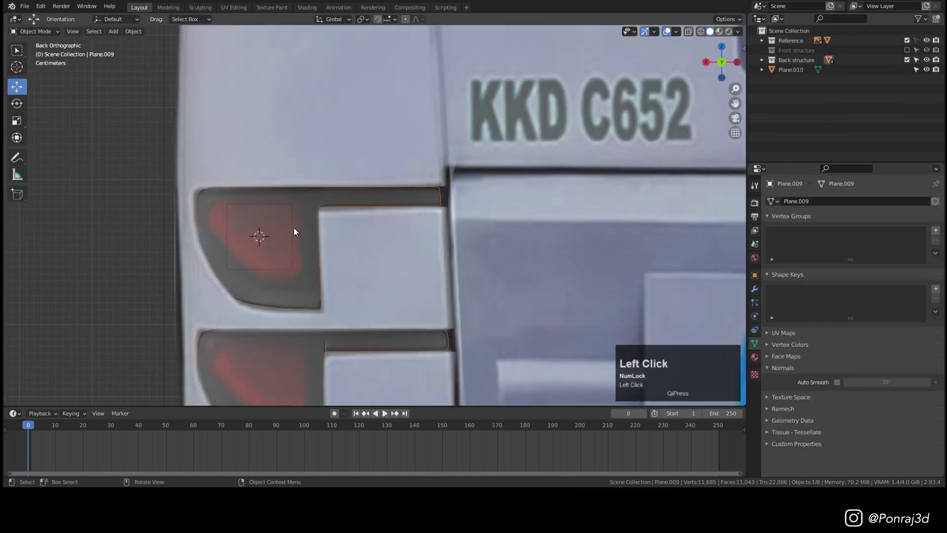
shift+middle_drag(293, 221, 396, 273)
scroll(386, 247, up, 2)
key(ctrl+KP_1)
key(Tab)
key(1)
alt+click(340, 218)
drag(370, 176, 380, 169)
alt+click(365, 328)
drag(368, 330, 411, 236)
Add a vertical loop cut through the middle of the plane and move its lower-right and right-side vertices onto the traced lens outline.
alt+click(411, 267)
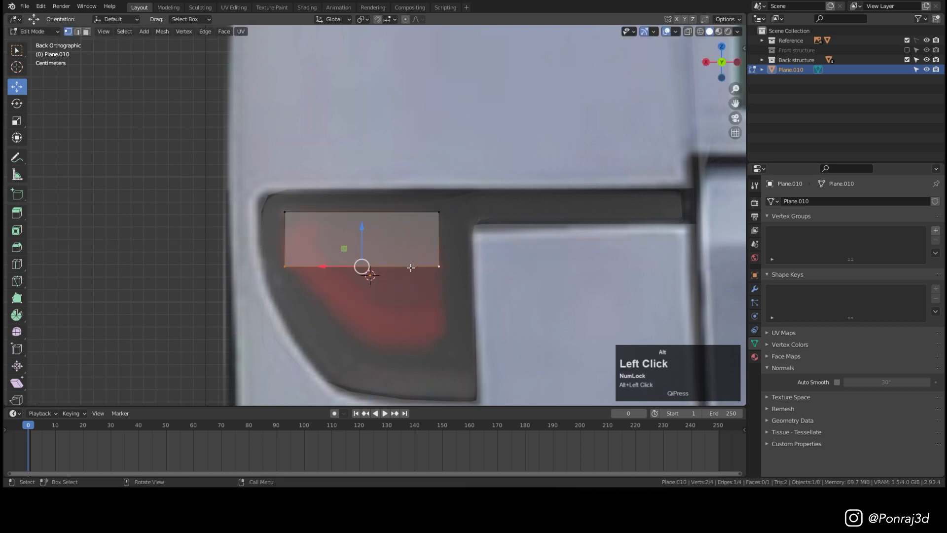
key(ctrl)
key(ctrl+r)
click(377, 257)
shift+click(362, 212)
drag(402, 229, 401, 309)
drag(459, 202, 424, 355)
drag(409, 279, 414, 278)
Delete the plane's middle vertical edge and dissolve the extra vertex on the top edge, leaving a five-corner outline.
click(362, 279)
key(x)
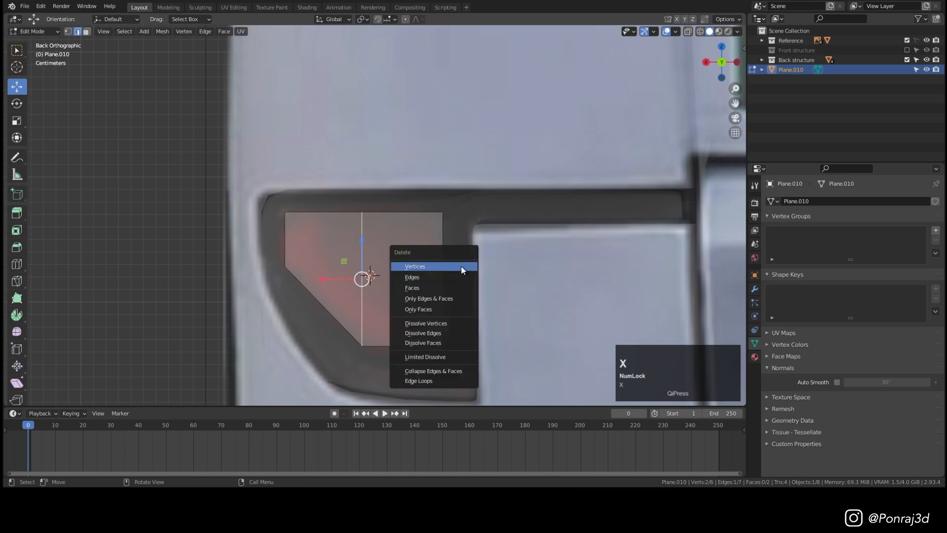
click(442, 277)
key(1)
key(a)
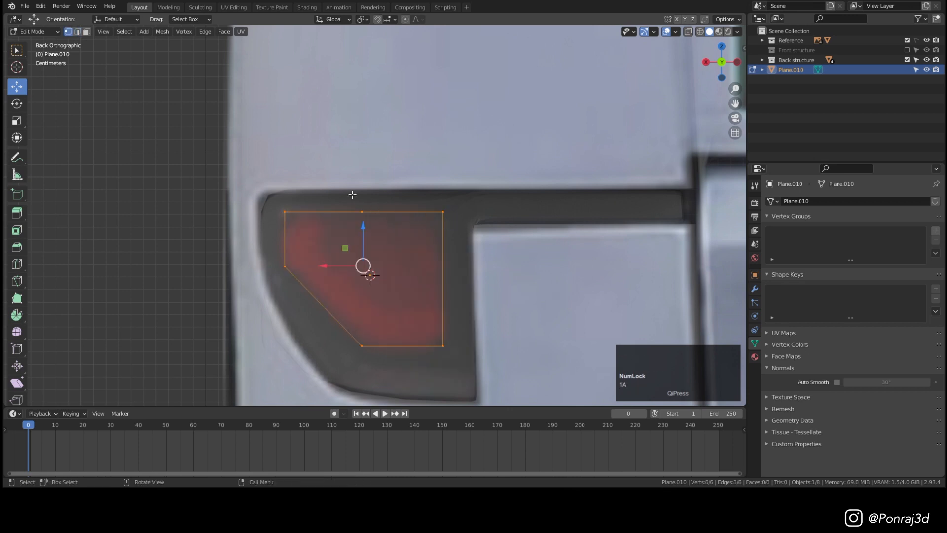
click(362, 212)
key(x)
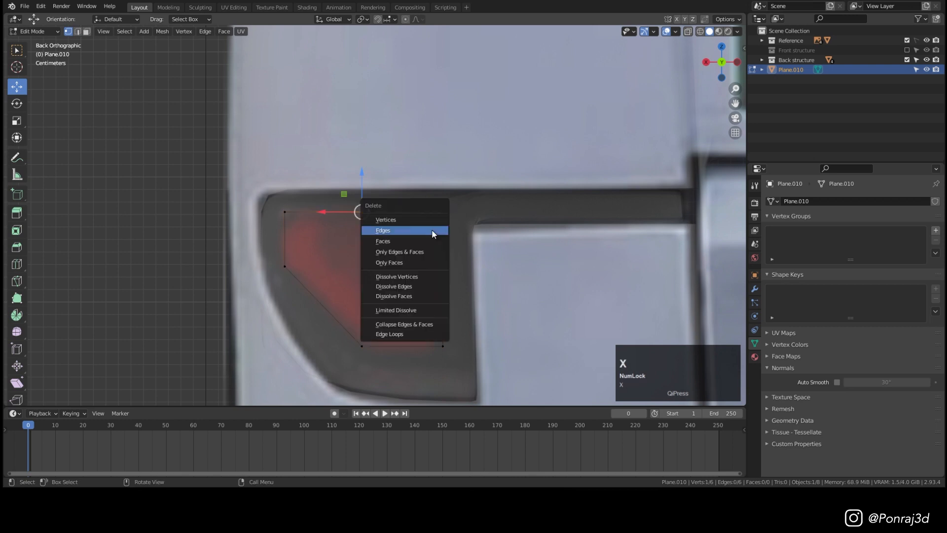
click(413, 277)
Round all corners of the lens outline with a two-segment vertex bevel.
key(a)
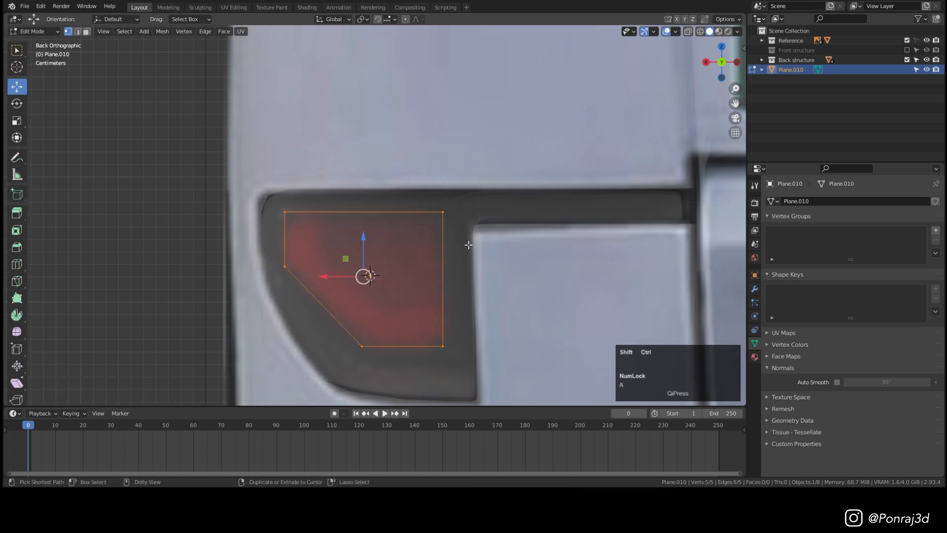
key(ctrl+shift+b)
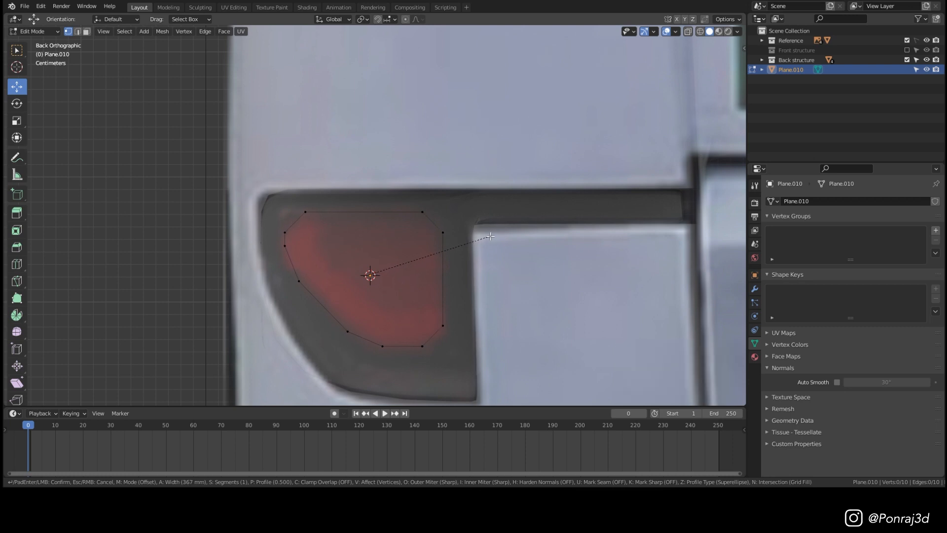
scroll(489, 237, up, 4)
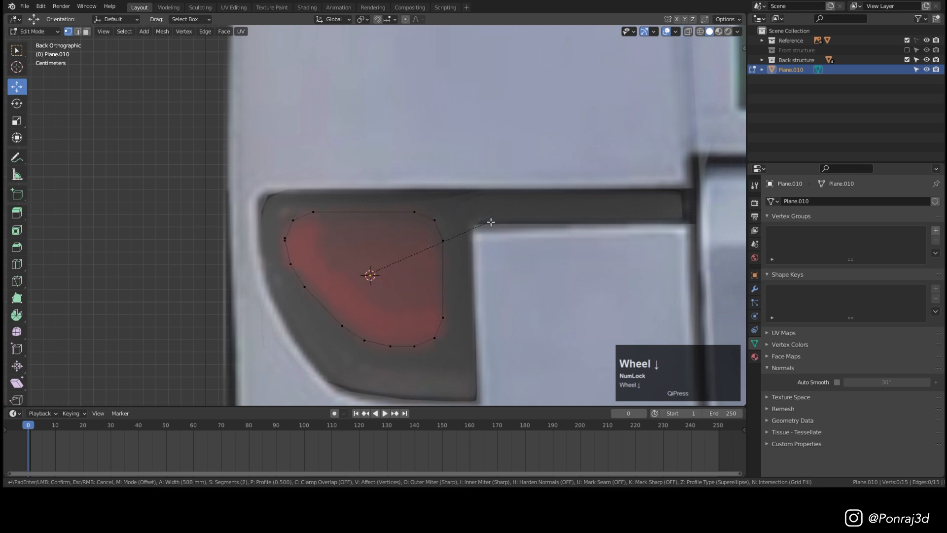
click(437, 265)
key(a)
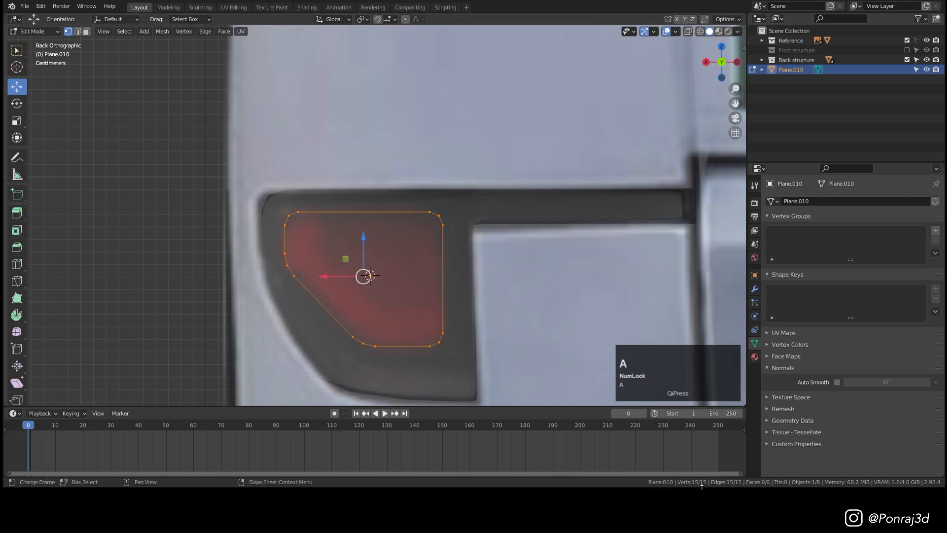
Subdivide the lens outline's long right vertical edge to add a midpoint vertex.
click(446, 238)
shift+click(442, 327)
right_click(590, 249)
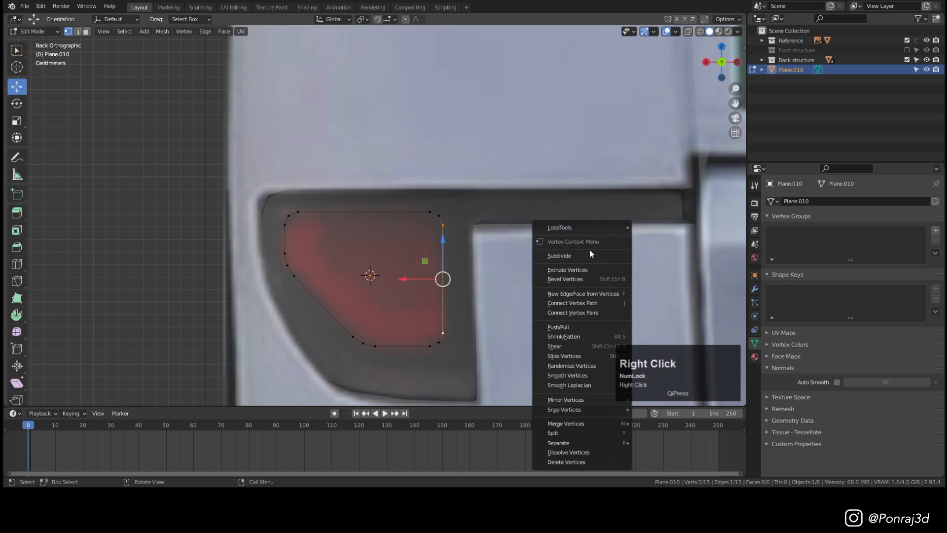
click(585, 255)
click(451, 280)
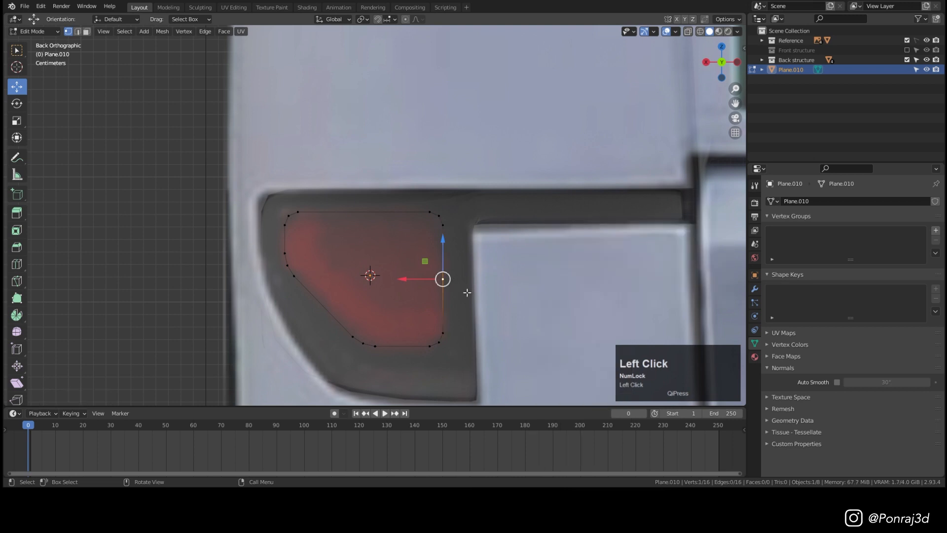
Fill the whole lens outline with Grid Fill using a span of 3.
key(l)
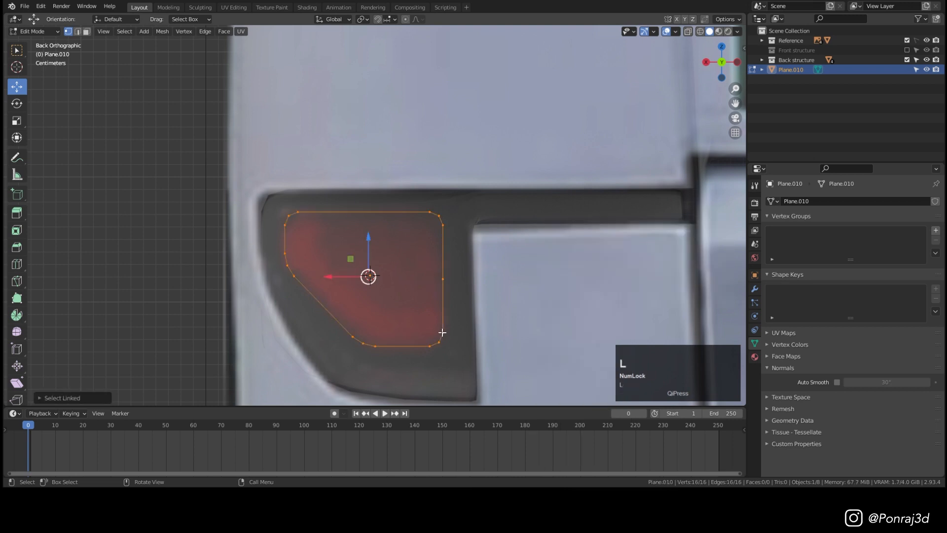
key(ctrl+f)
click(445, 262)
middle_drag(445, 262, 330, 297)
scroll(330, 296, up, 2)
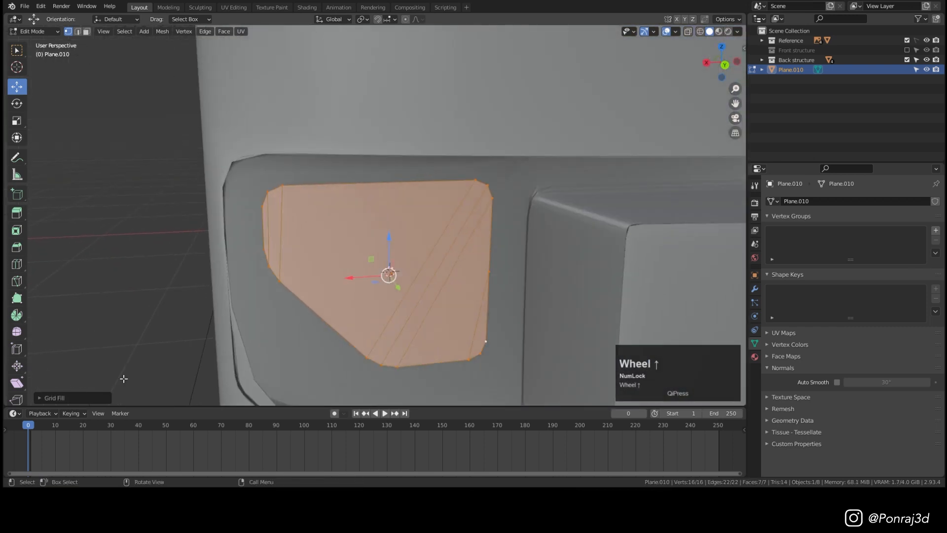
click(74, 399)
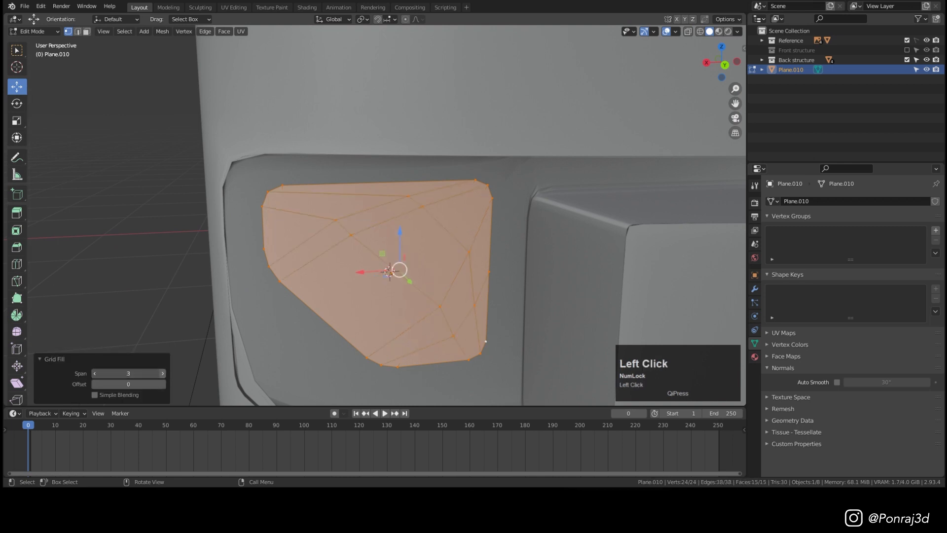
scroll(58, 357, down, 3)
click(58, 357)
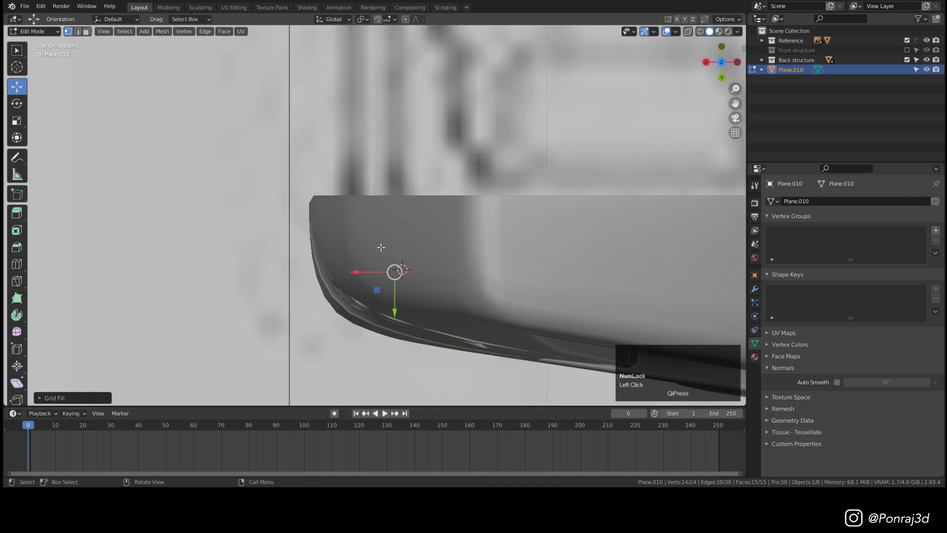
Extrude the filled lens face about 13 mm along its normal, select its front rim edge loop and isolate the lens in local view.
middle_drag(381, 247, 419, 283)
key(e)
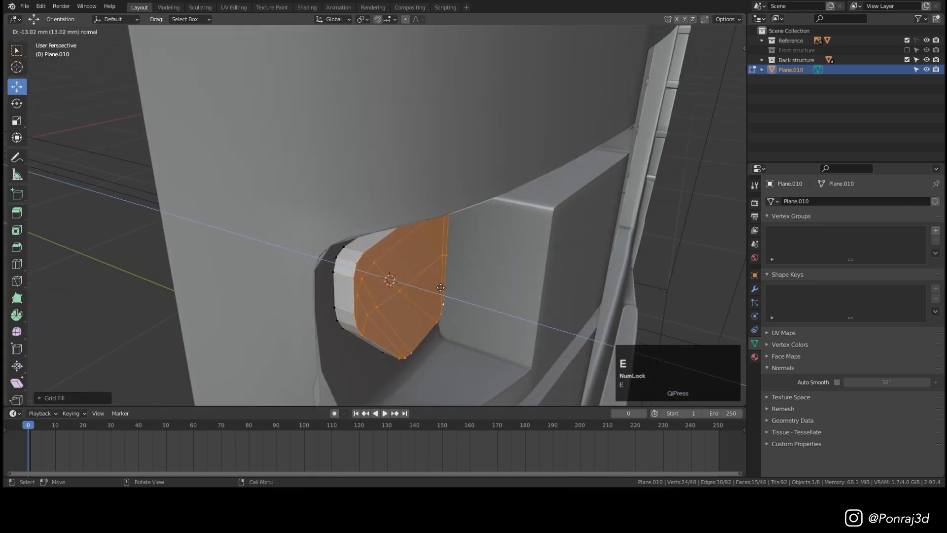
click(439, 285)
middle_drag(439, 285, 464, 277)
key(2)
alt+shift+click(494, 311)
key(KP_Divide)
Try to bevel the lens's front rim edge loop with two segments.
shift+middle_drag(464, 276, 492, 217)
scroll(492, 217, up, 2)
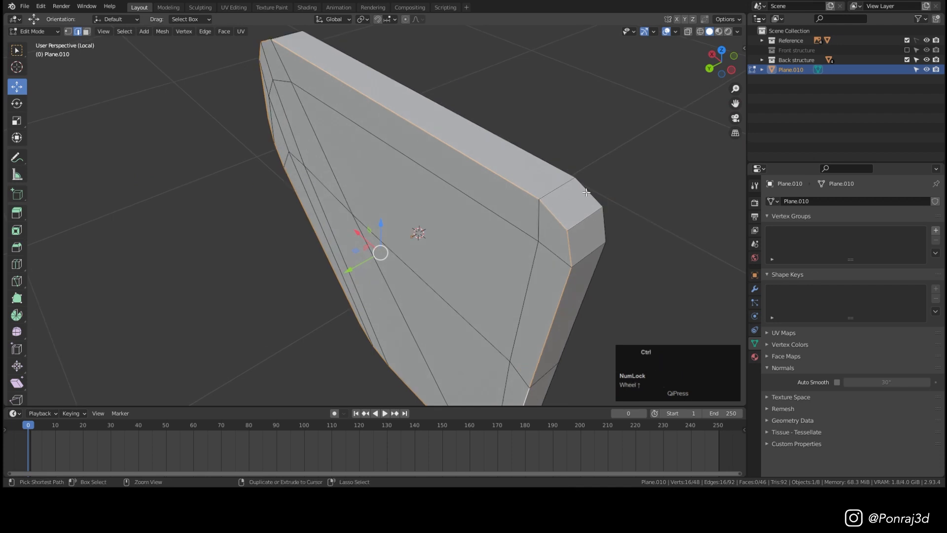
key(ctrl+b)
click(668, 169)
scroll(577, 239, down, 1)
middle_drag(577, 240, 657, 156)
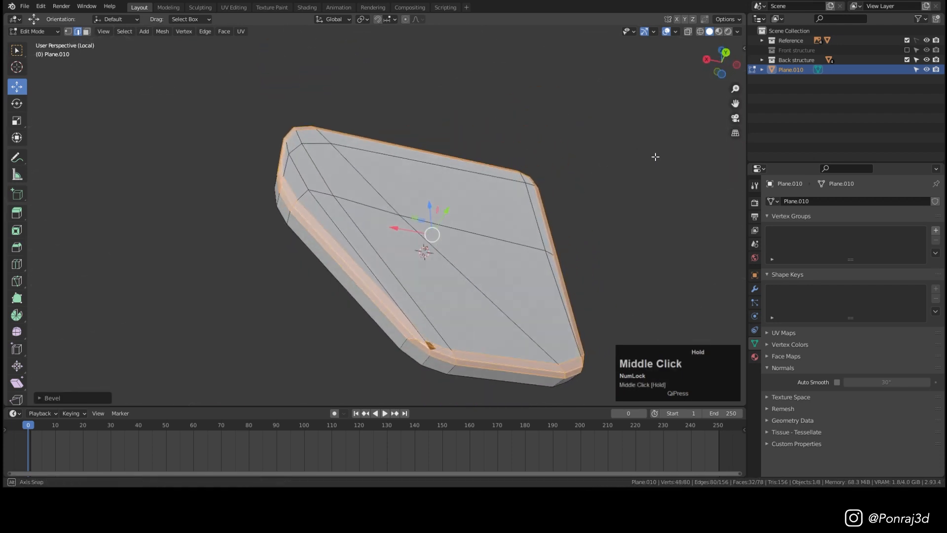
key(ctrl+z)
key(ctrl+b)
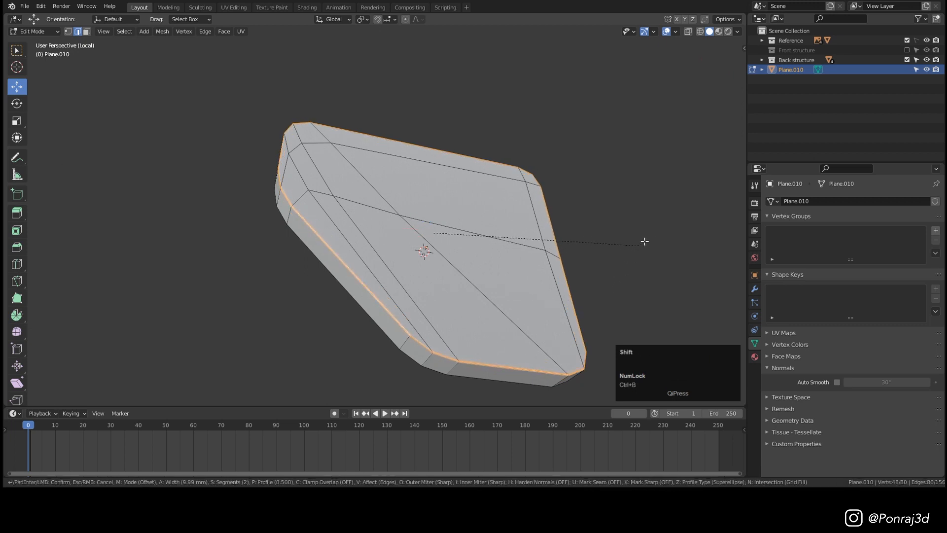
key(Escape)
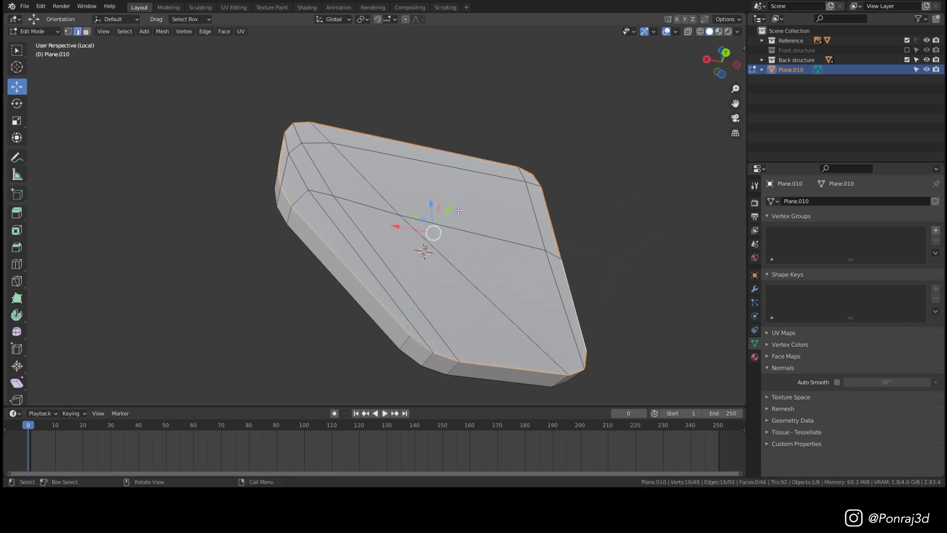
Select all front faces of the lens, inset them slightly and scale them down a little.
click(282, 151)
middle_drag(291, 124, 313, 148)
key(3)
click(262, 167)
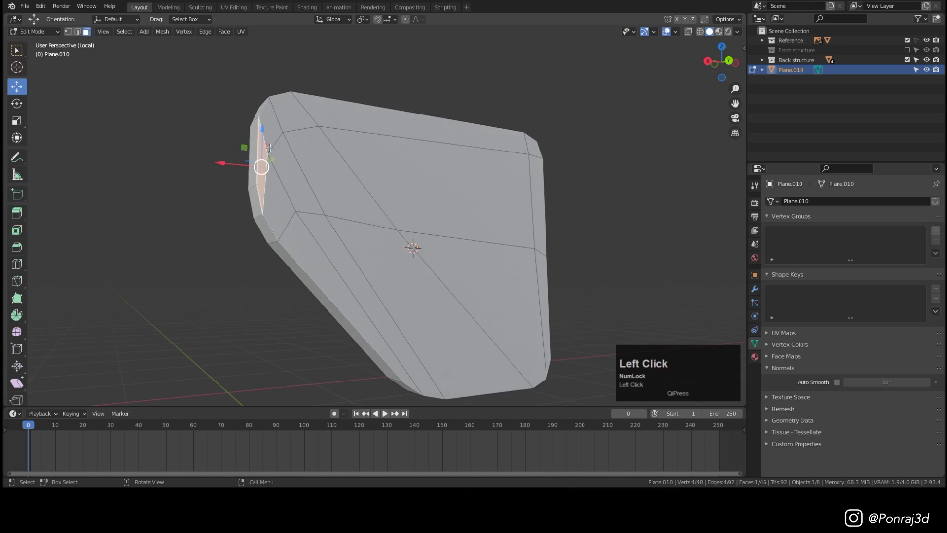
ctrl+click(271, 116)
ctrl+click(343, 115)
ctrl+click(512, 192)
ctrl+click(535, 148)
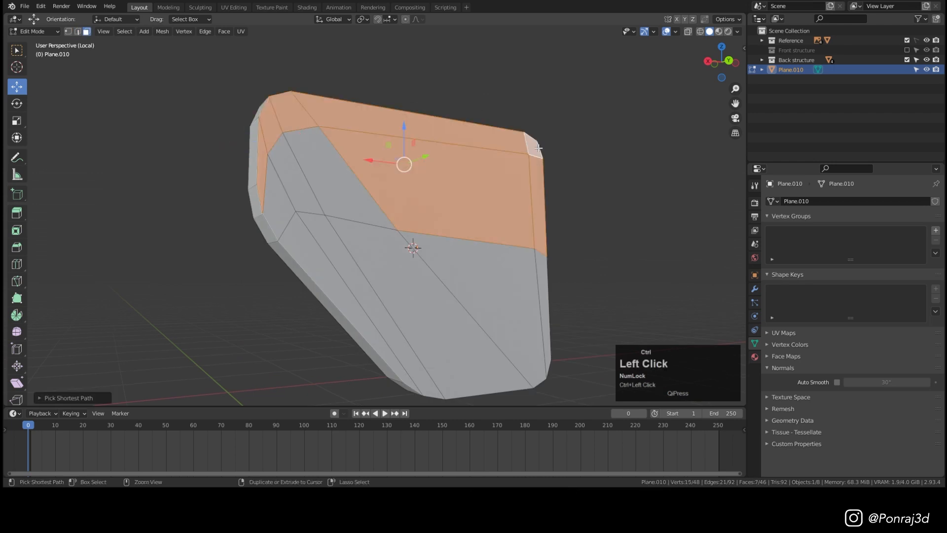
ctrl+click(541, 304)
ctrl+click(508, 389)
ctrl+click(362, 297)
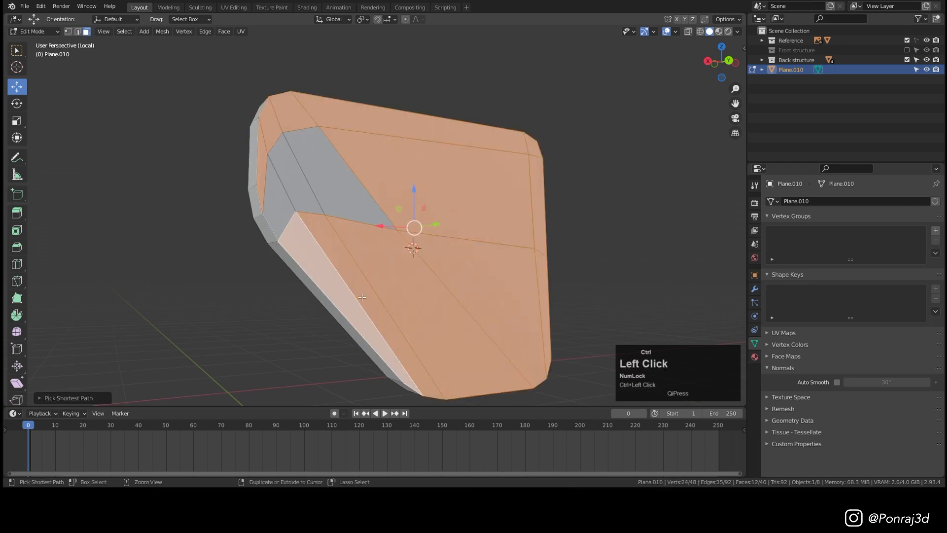
ctrl+click(284, 199)
ctrl+click(340, 177)
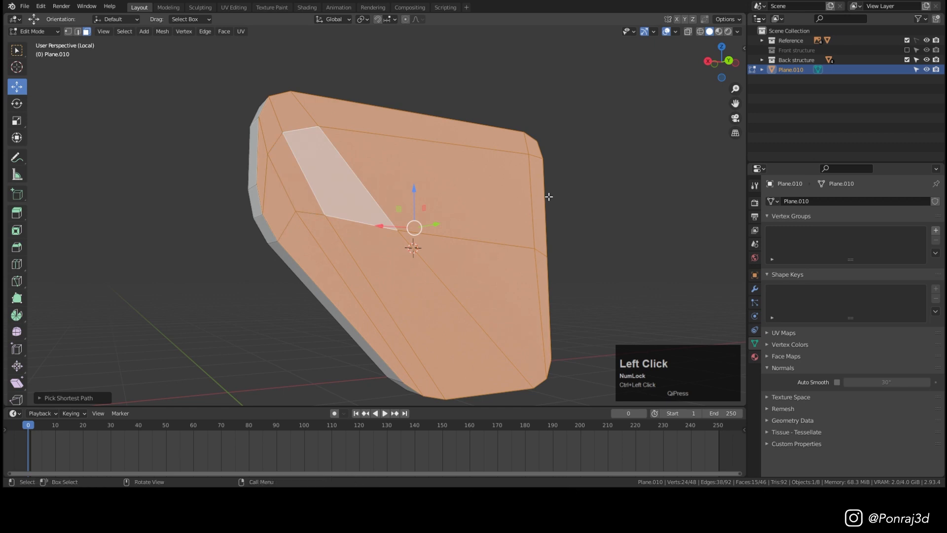
key(i)
click(626, 163)
key(s)
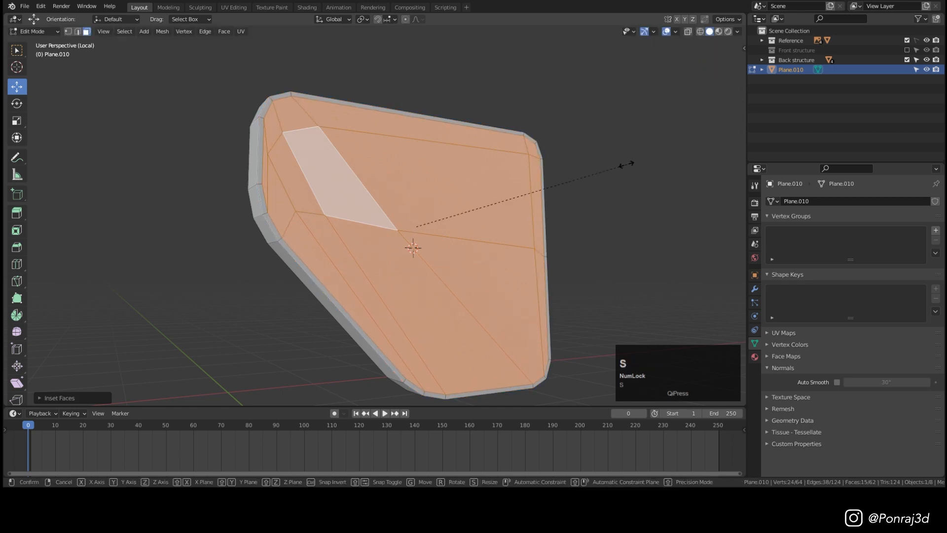
click(608, 174)
Bevel the edge loop around the lens's outer front rim.
key(2)
alt+click(260, 199)
key(ctrl+b)
click(576, 217)
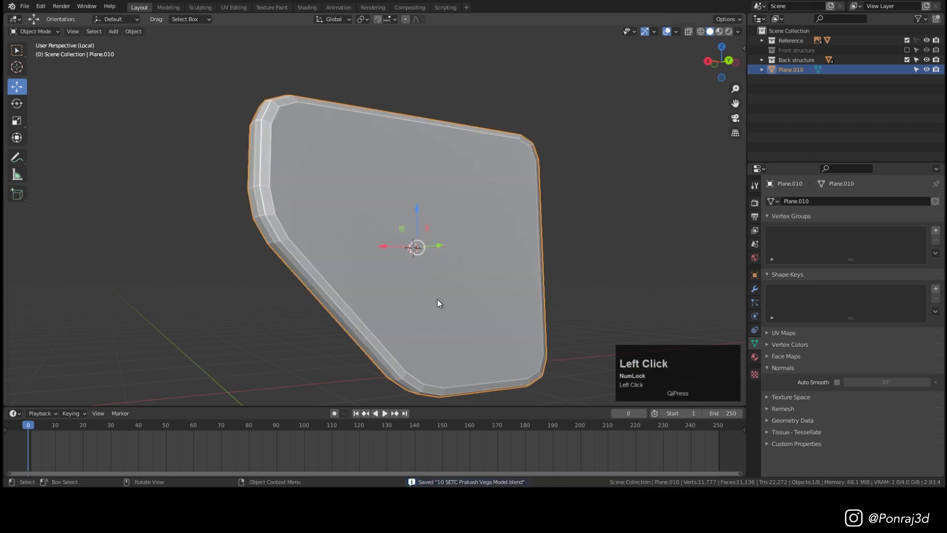
Add a level 1 Subdivision Surface to the lens, shade it smooth and leave local view.
key(ctrl+1)
right_click(456, 218)
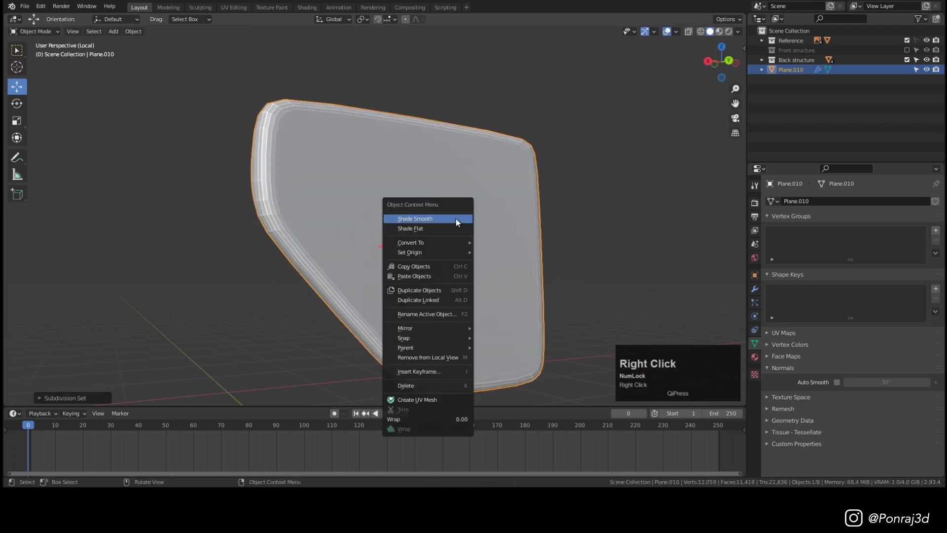
click(457, 218)
middle_drag(507, 266, 399, 291)
key(KP_Divide)
scroll(434, 272, down, 2)
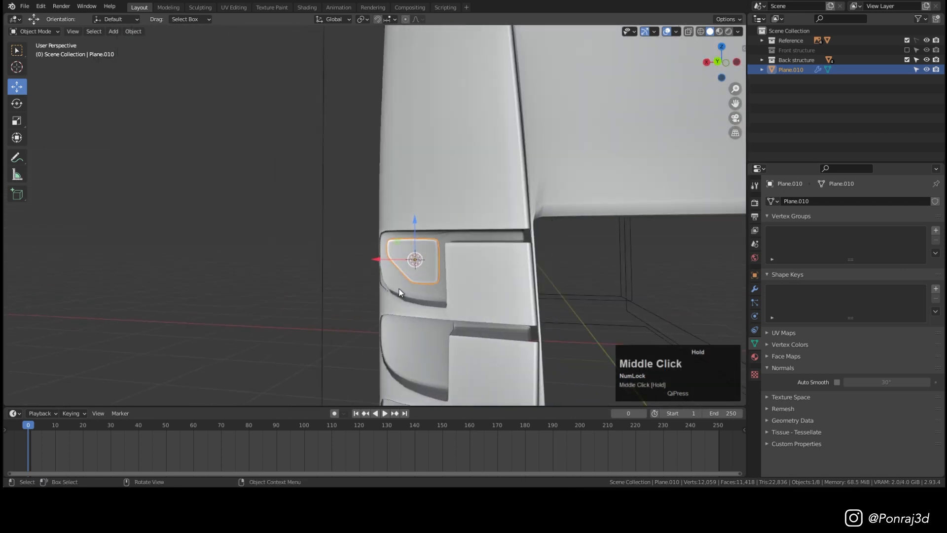
In the back orthographic view, duplicate the whole lens mesh about 196 mm down along Z onto the second tail light.
key(ctrl+KP_1)
scroll(416, 263, up, 3)
key(Tab)
key(1)
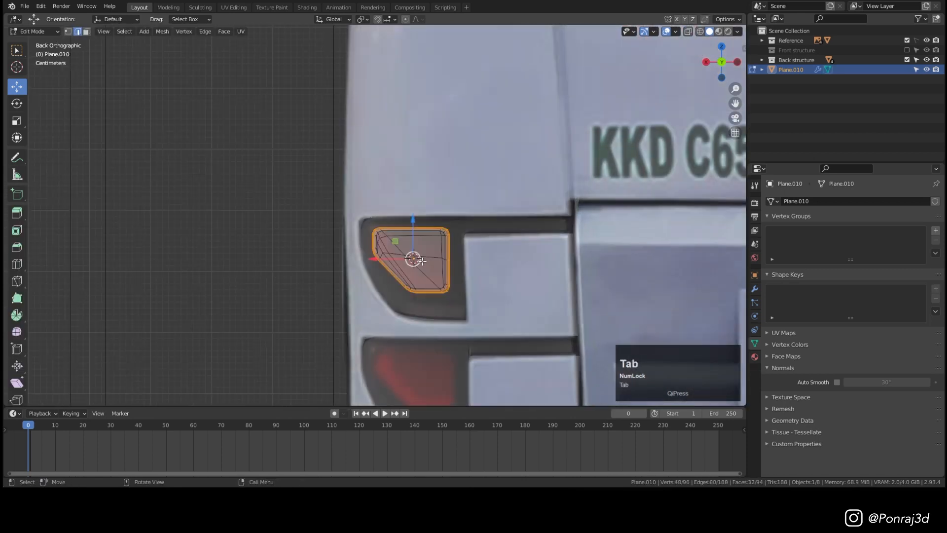
key(a)
shift+middle_drag(446, 292, 467, 153)
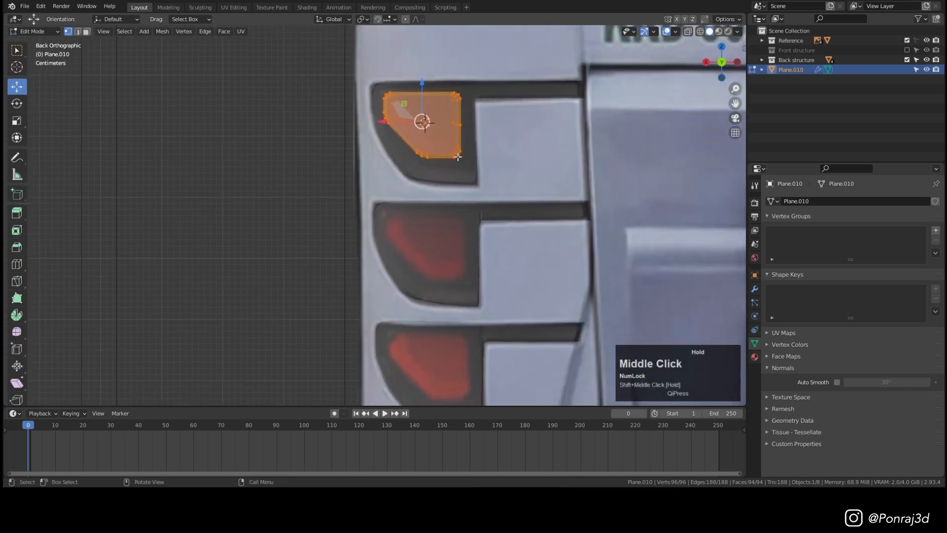
key(shift+d)
key(z)
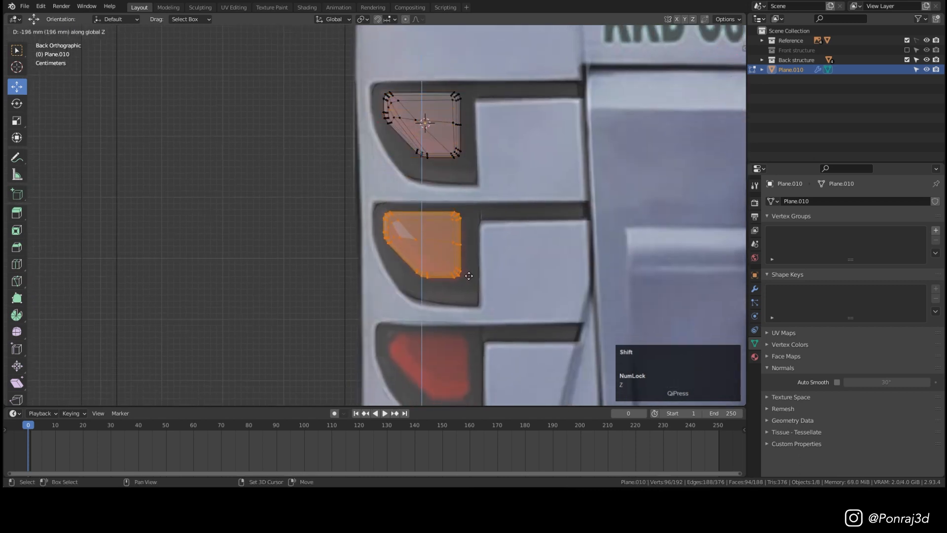
shift+click(468, 281)
Duplicate the second lens about 208 mm down along Z and nudge the copy into place in the third tail light.
shift+middle_drag(469, 280, 489, 217)
key(shift+d)
key(z)
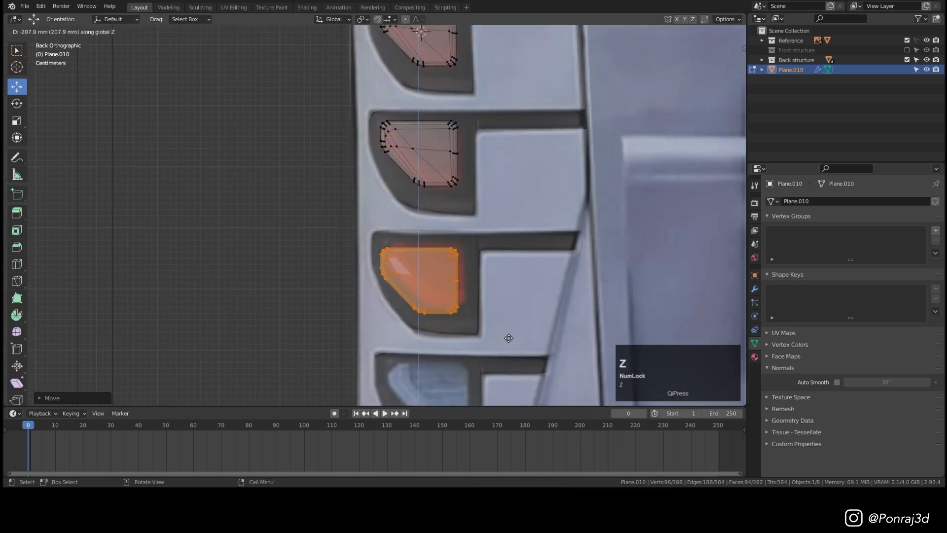
click(506, 338)
drag(374, 273, 429, 242)
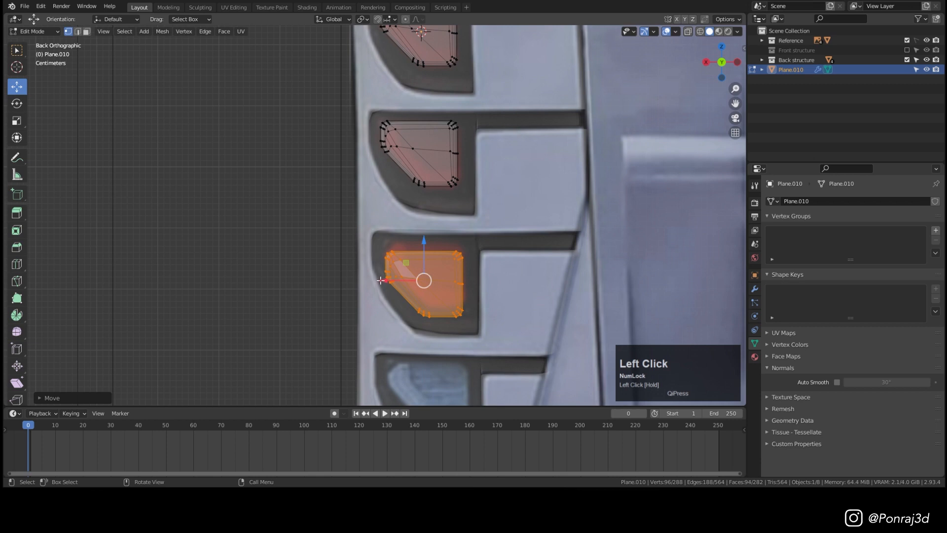
drag(383, 281, 385, 280)
Duplicate the third lens down into the fourth tail light, return to Object Mode and deselect everything.
shift+middle_drag(476, 329, 447, 175)
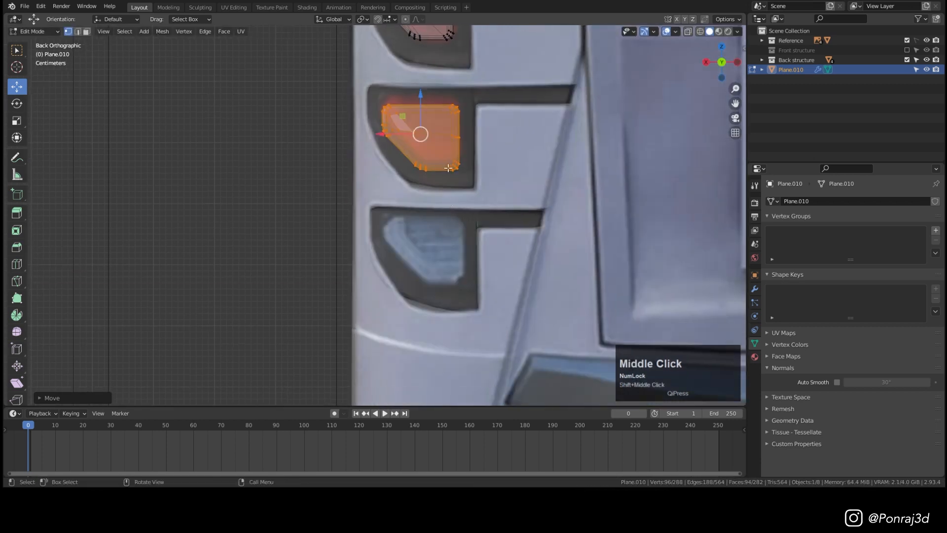
key(shift+d)
key(y)
right_click(479, 230)
drag(420, 96, 449, 229)
key(Tab)
key(alt+a)
mouse_move(449, 229)
middle_down()
mouse_move(469, 207)
mouse_move(458, 226)
middle_up()
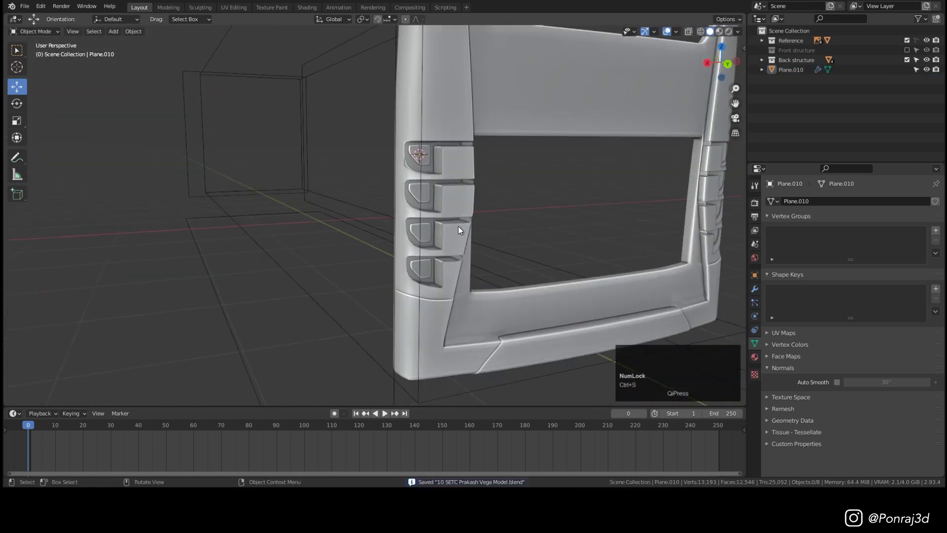
Duplicate the outer edge loop of the topmost tail light lens and separate it into its own object.
key(ctrl+KP_1)
scroll(437, 230, up, 5)
click(432, 229)
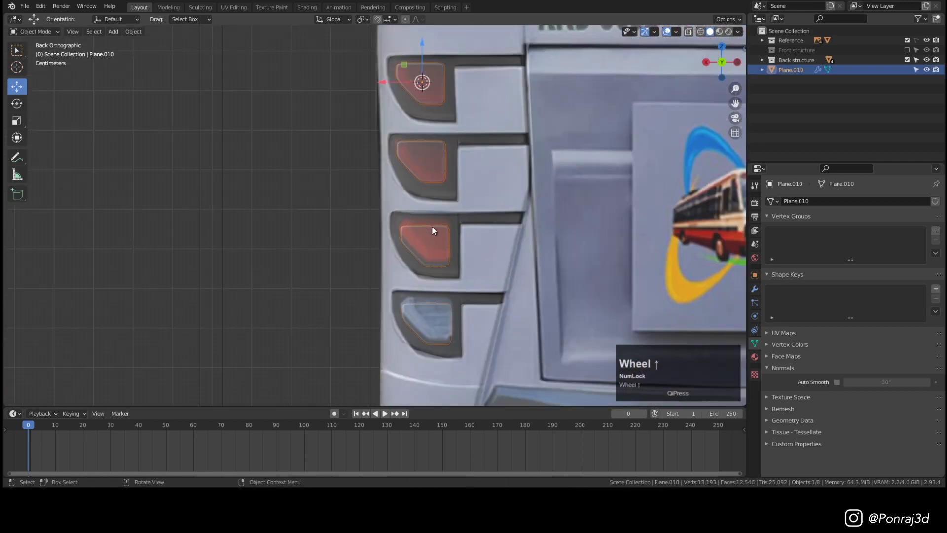
scroll(432, 227, up, 2)
key(Tab)
alt+click(439, 223)
shift+middle_drag(463, 152, 464, 316)
alt+click(467, 253)
scroll(467, 257, up, 2)
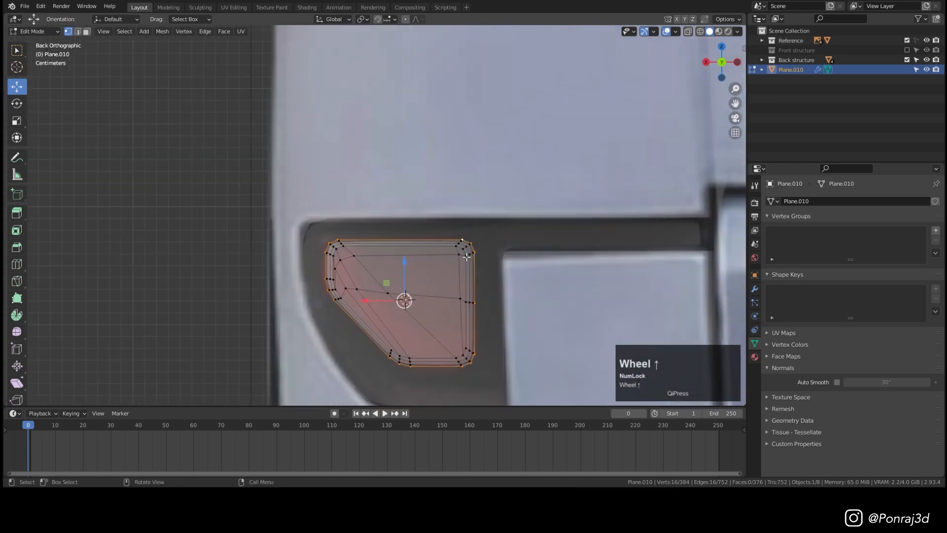
shift+middle_drag(466, 257, 451, 240)
key(shift+d)
shift+click(497, 249)
key(p)
click(496, 249)
key(Tab)
click(457, 223)
Extrude the separated loop outward into a flat frame around the lens, scaling it to about 1.28.
middle_drag(457, 223, 481, 232)
key(Tab)
key(1)
key(q)
key(a)
key(a)
key(e)
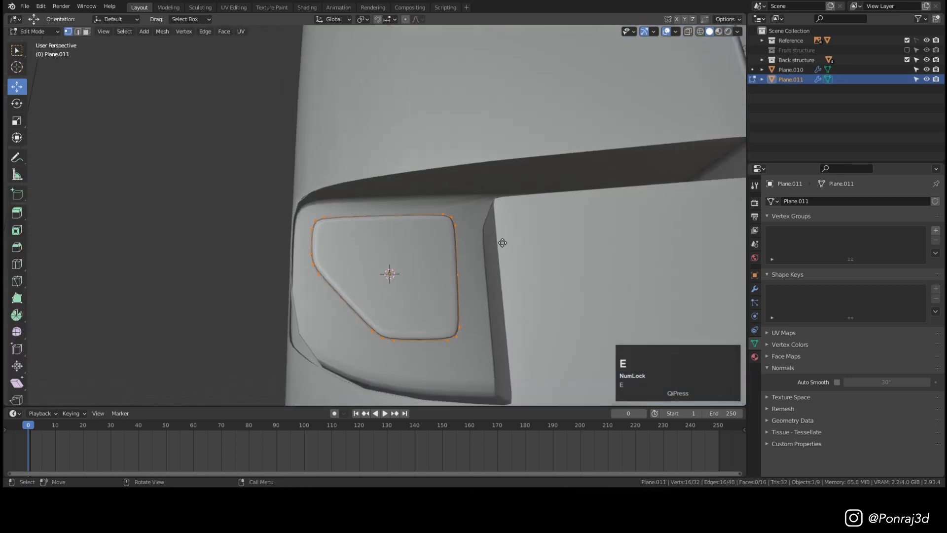
key(s)
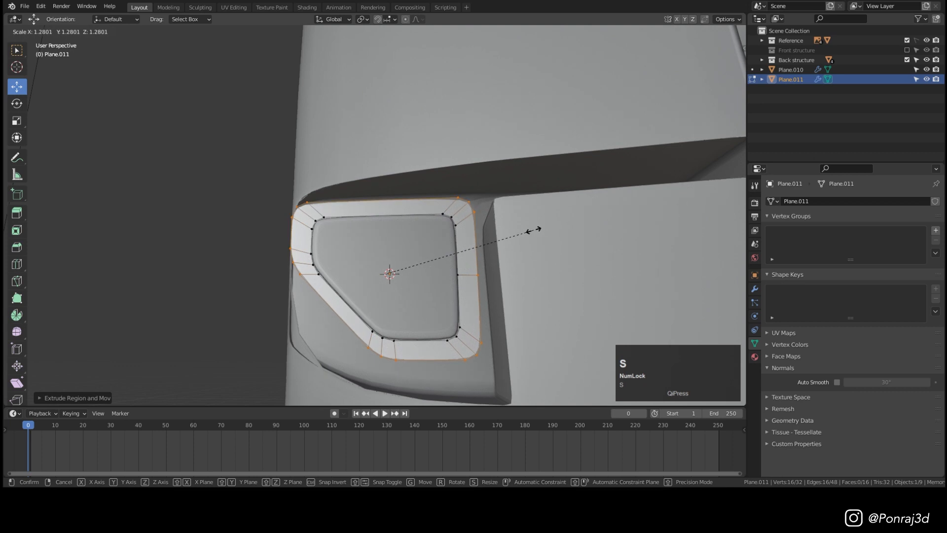
click(534, 230)
In the back view, move the frame's outer vertices beside the lens's slanted side out to the curved housing outline.
key(ctrl+KP_1)
key(s)
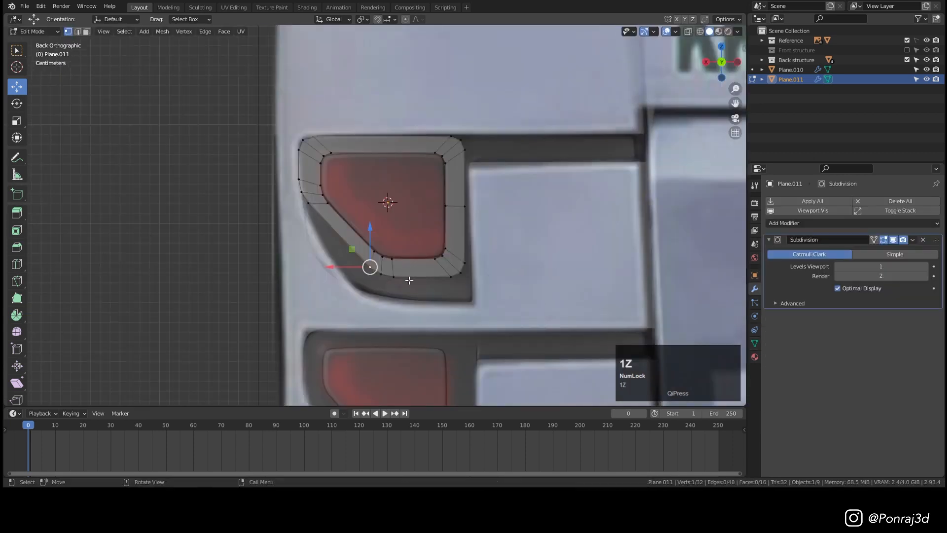
scroll(406, 279, up, 2)
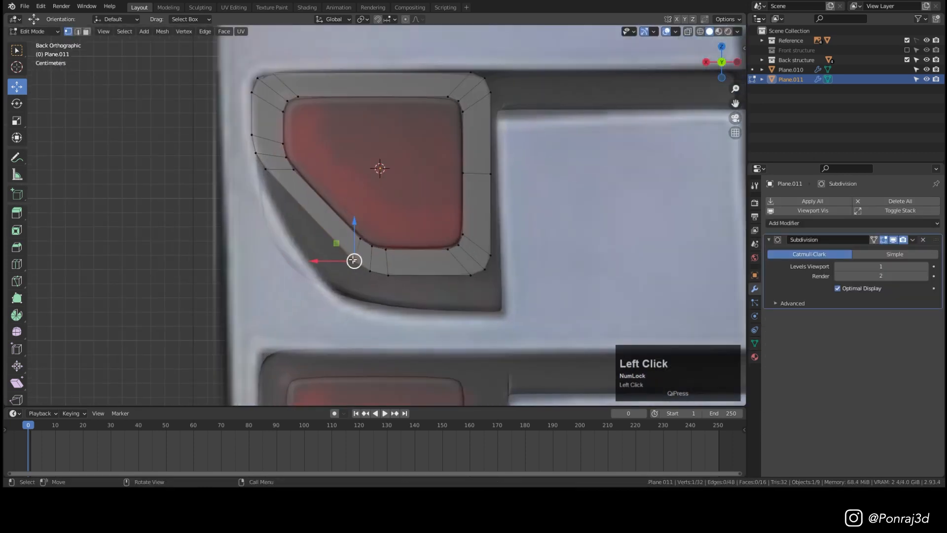
drag(353, 260, 324, 269)
click(267, 170)
drag(267, 171, 271, 205)
click(327, 271)
drag(328, 273, 317, 280)
key(z)
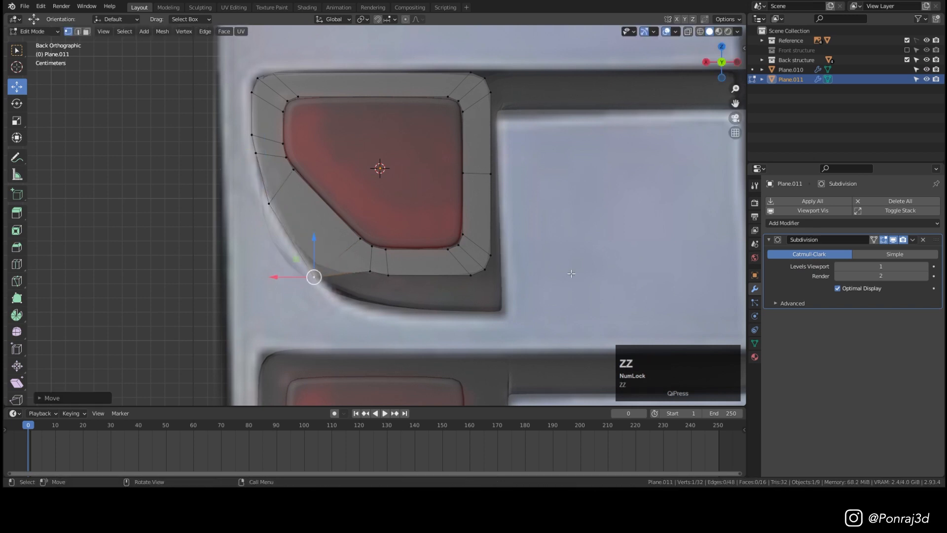
Move the frame's outer vertices along the lower curve, bottom edge and inboard lower corner onto the housing outline.
middle_drag(681, 274, 711, 296)
key(ctrl+KP_1)
click(270, 209)
drag(271, 209, 274, 238)
click(371, 277)
click(389, 279)
drag(372, 277, 522, 319)
scroll(390, 280, up, 1)
click(509, 259)
drag(509, 258, 519, 255)
Fit the frame's inboard side and upper inboard corner vertices to the housing edge in the reference.
click(509, 160)
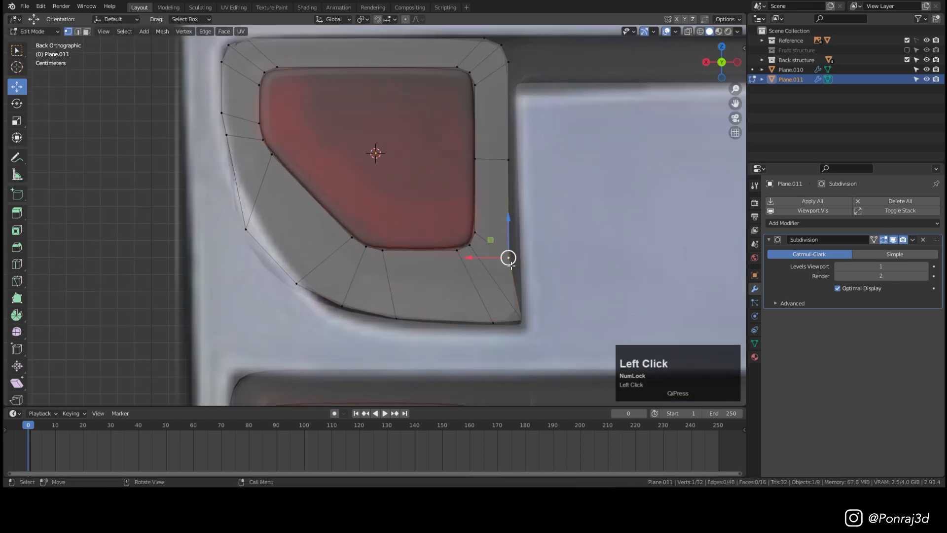
shift+middle_drag(481, 161, 467, 267)
click(495, 169)
drag(498, 132, 500, 155)
click(470, 145)
drag(438, 144, 461, 143)
drag(493, 110, 488, 136)
click(488, 152)
drag(453, 169, 459, 169)
shift+middle_drag(531, 221, 421, 236)
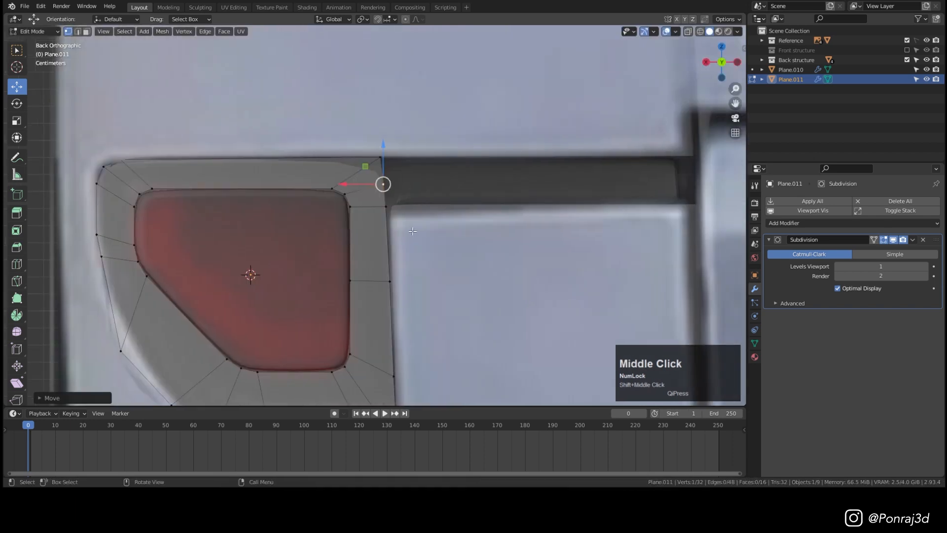
Extrude the frame's upper inboard corner edges along X to the end of the narrow slot and straighten the end along X.
drag(420, 236, 377, 143)
key(e)
key(x)
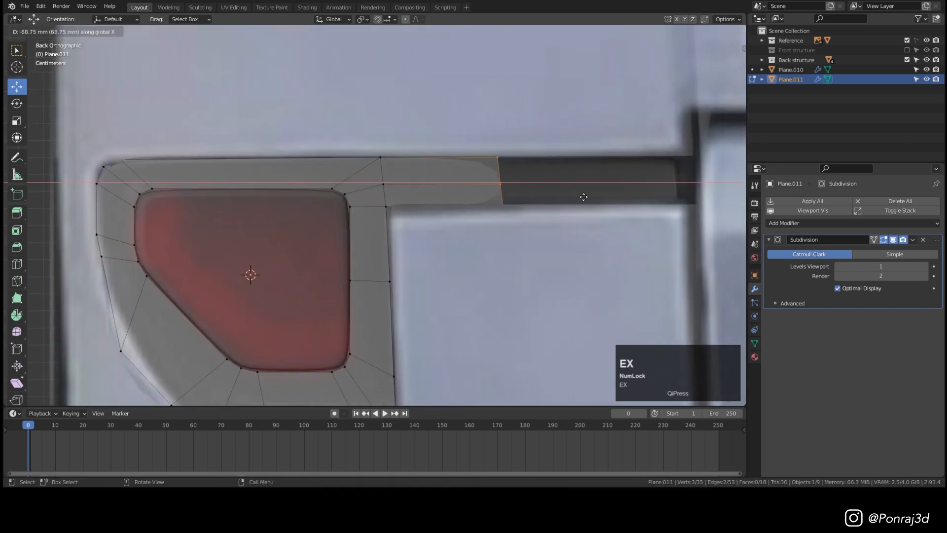
click(687, 182)
shift+middle_drag(687, 182, 454, 214)
key(s)
key(x)
click(558, 213)
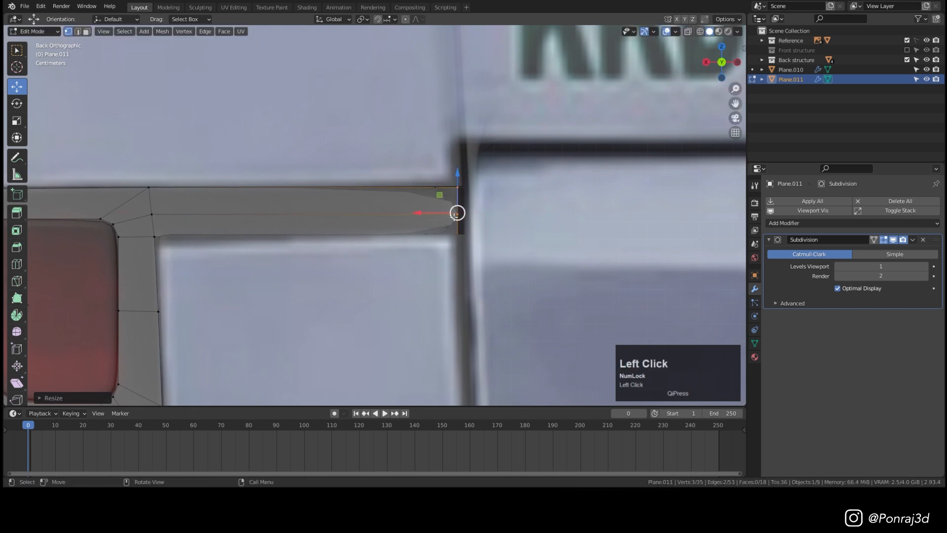
drag(434, 215, 427, 214)
Add a centred loop cut running all the way around the lens frame.
scroll(426, 200, down, 4)
middle_drag(326, 210, 385, 203)
scroll(396, 199, up, 3)
key(ctrl+r)
click(395, 198)
click(395, 197)
key(2)
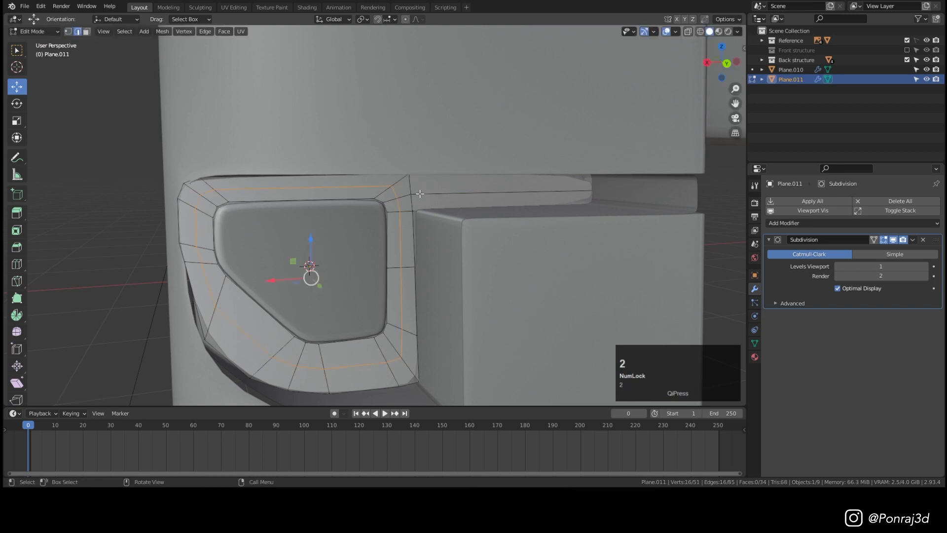
Extend the selection to the slot arm's edge, pull the centre loop outward and bevel it with 2 segments.
shift+click(412, 196)
middle_drag(405, 196, 369, 279)
drag(369, 276, 385, 278)
key(ctrl+b)
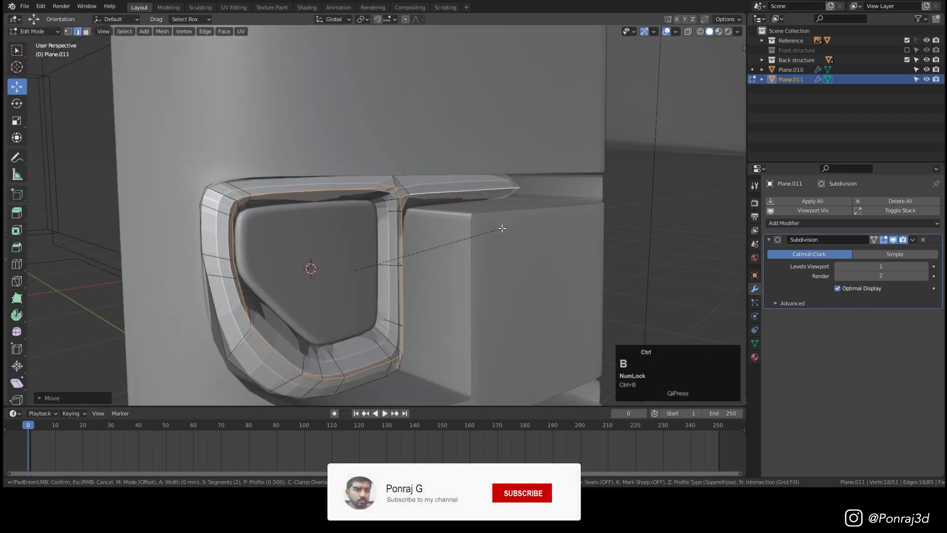
click(514, 224)
Return to Object Mode and shade the tail light frame smooth.
right_click(513, 176)
key(Tab)
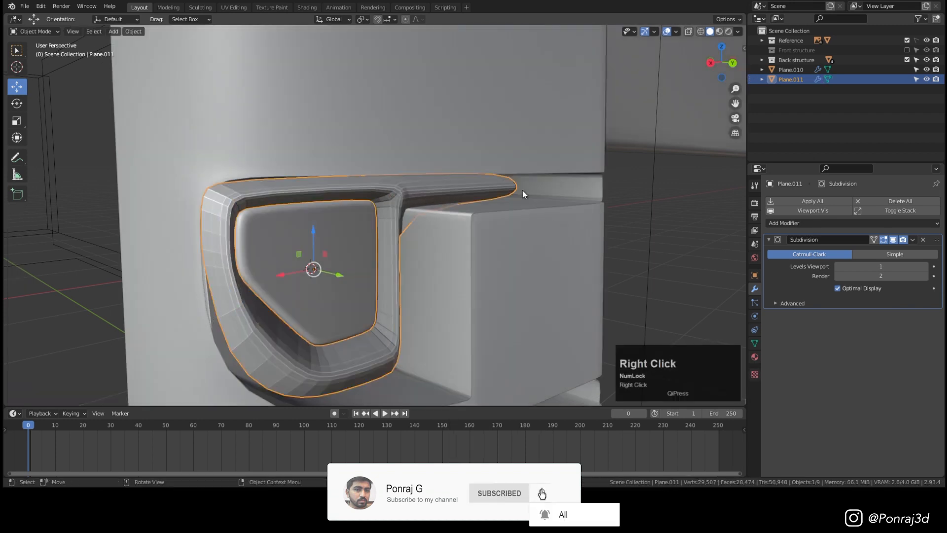
right_click(522, 190)
click(510, 191)
middle_drag(510, 190, 445, 206)
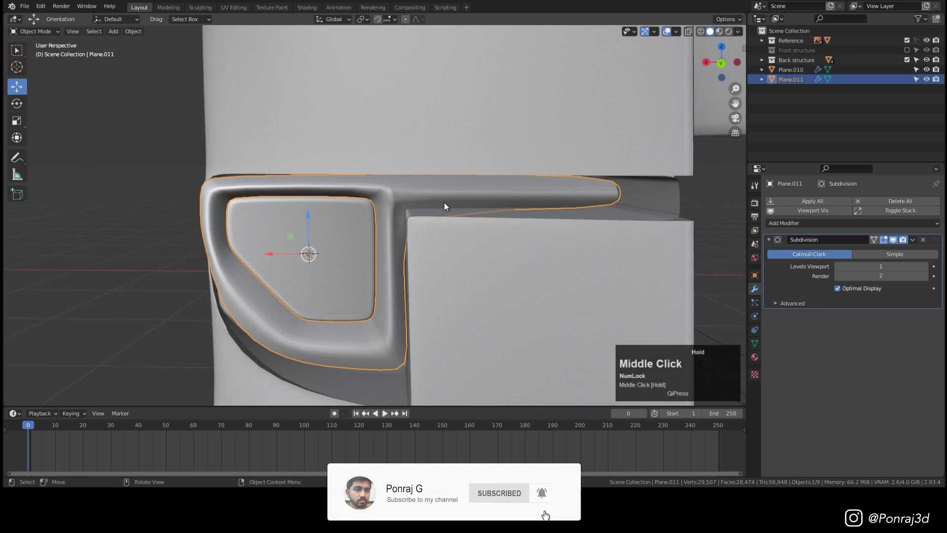
Add two loop cuts across the slot arm, one near the frame corner and one near its free end.
key(Tab)
key(ctrl+r)
click(480, 192)
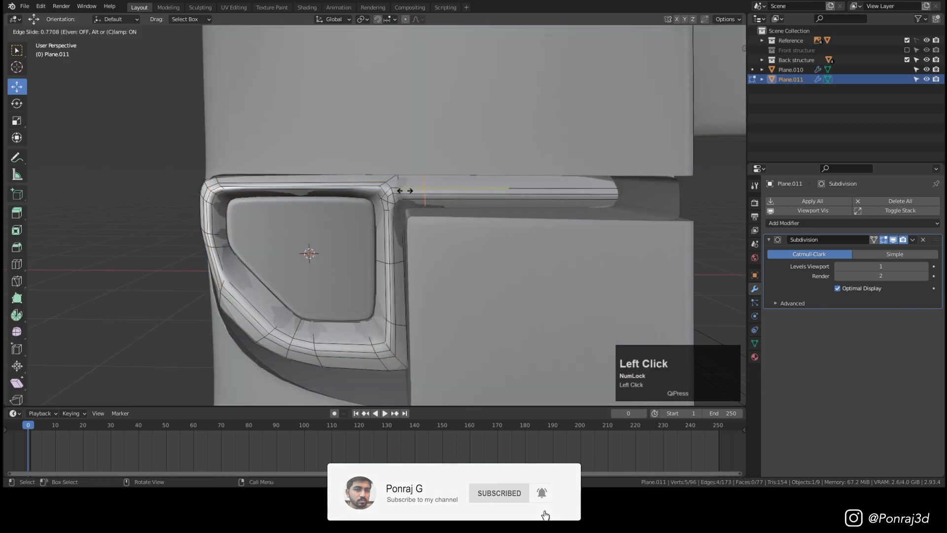
click(392, 191)
key(ctrl+r)
click(577, 185)
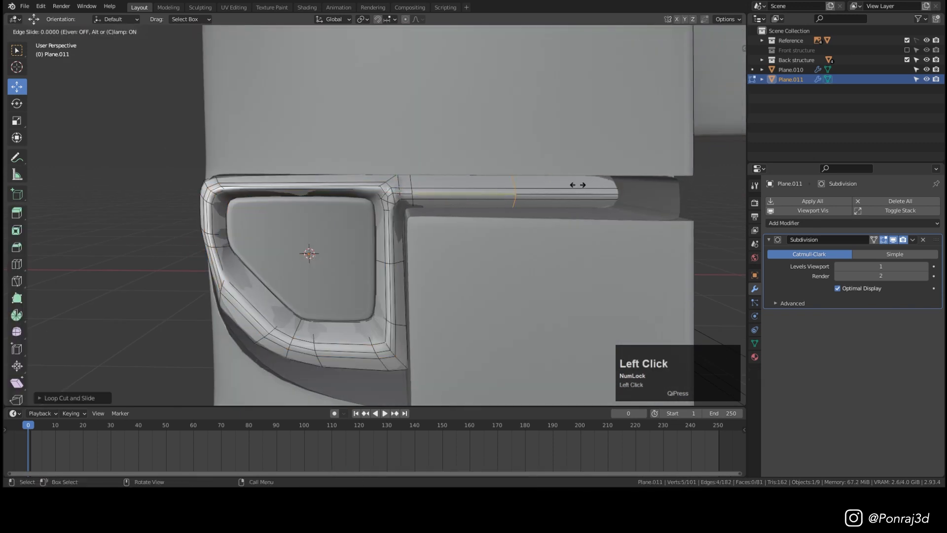
click(665, 177)
key(Tab)
scroll(469, 184, up, 1)
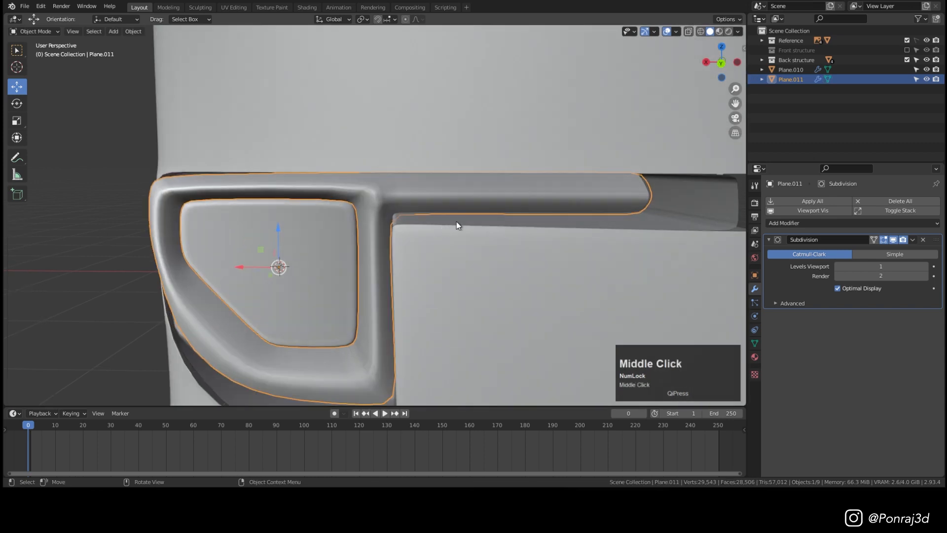
Examine the smoothed frame around the topmost tail light from several distances with nothing selected.
middle_drag(448, 224, 470, 214)
scroll(470, 214, down, 5)
key(alt+a)
click(396, 238)
mouse_move(396, 238)
middle_down()
mouse_move(435, 225)
mouse_move(408, 252)
mouse_move(395, 218)
mouse_move(392, 249)
middle_up()
key(alt+a)
scroll(405, 235, down, 1)
scroll(405, 232, down, 4)
In the back view, reposition vertices along the frame's lower outboard curve to follow the housing outline.
click(391, 253)
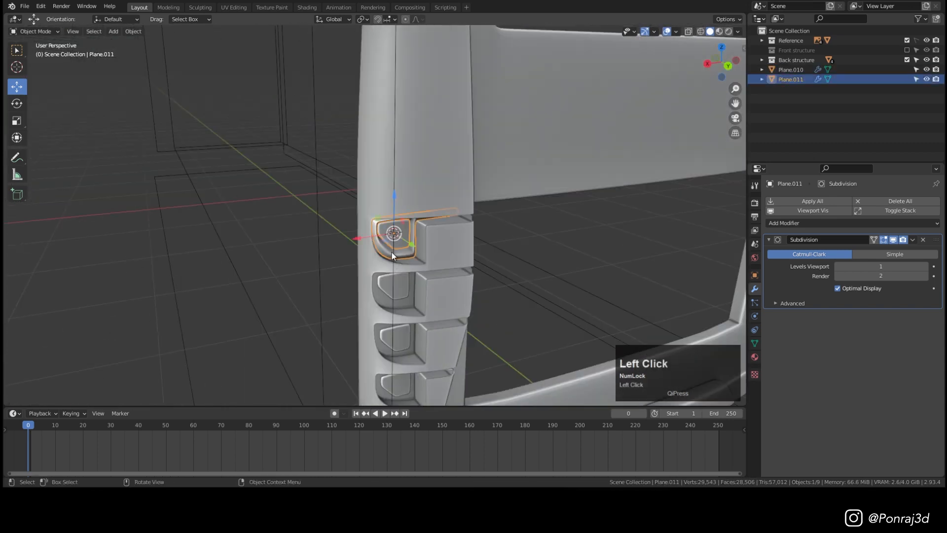
key(ctrl+KP_1)
key(Tab)
scroll(389, 286, up, 7)
key(1)
drag(390, 304, 385, 281)
click(427, 338)
drag(428, 338, 398, 313)
Add a loop cut across the frame's lower curve and nudge its outer vertices to round off the profile.
key(ctrl+r)
click(425, 291)
click(426, 291)
click(405, 310)
middle_drag(398, 314, 417, 327)
scroll(405, 267, up, 3)
click(403, 249)
drag(376, 251, 380, 251)
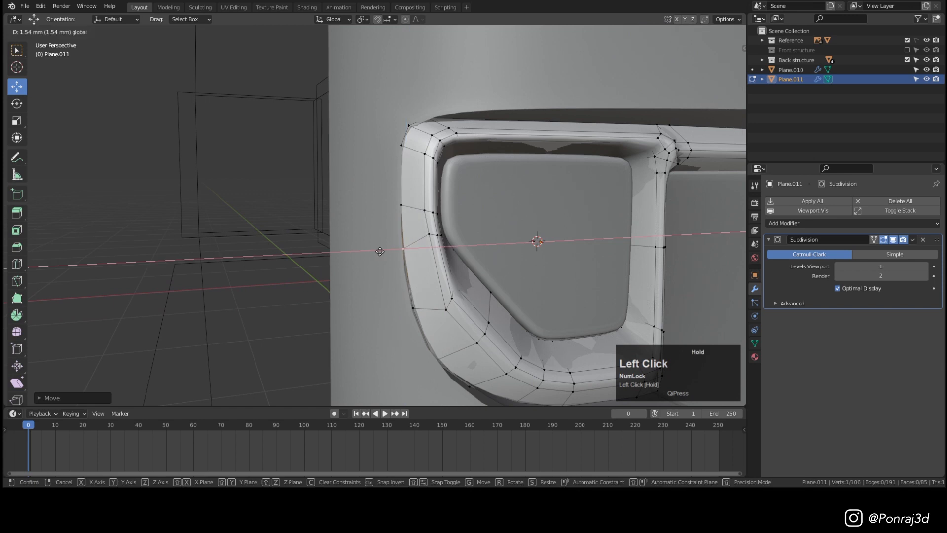
key(a)
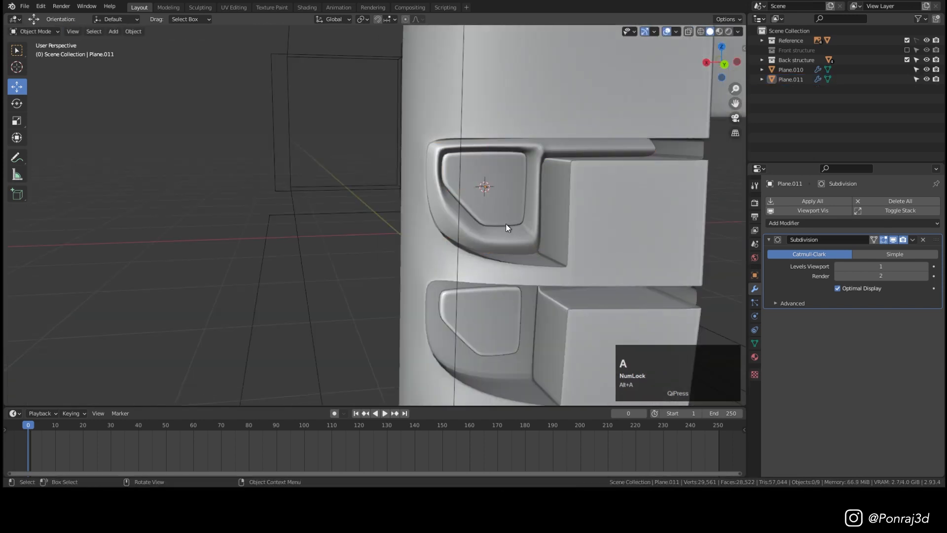
Duplicate the whole frame mesh about 200 mm down along Z and repeat the duplication for the third and fourth lights.
shift+middle_drag(506, 223, 499, 171)
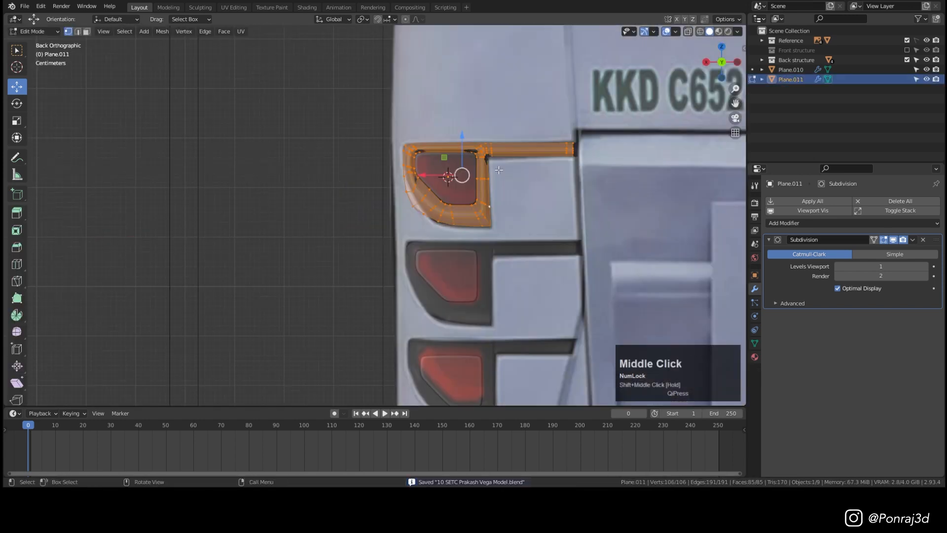
key(shift+d)
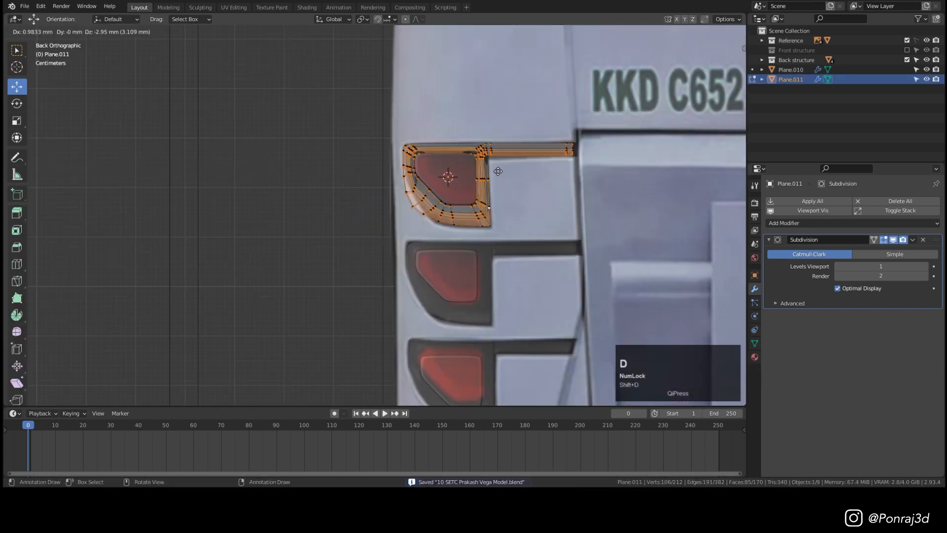
key(z)
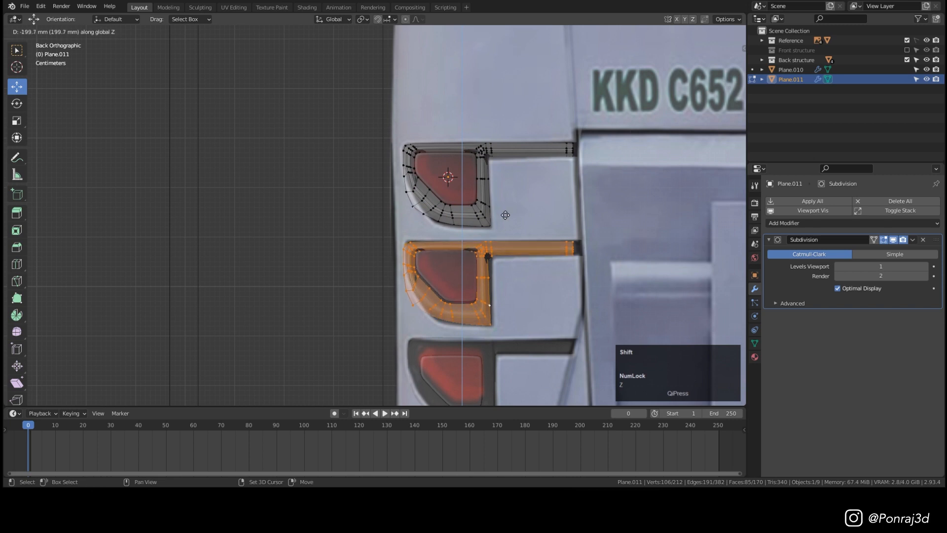
click(495, 243)
key(shift+r)
key(shift+r)
mouse_move(464, 257)
shift+middle_down()
mouse_move(477, 292)
mouse_move(467, 279)
shift+middle_up()
Select the ring portion of the fourth frame in wireframe and shift it along X and Z to fit its housing.
key(z)
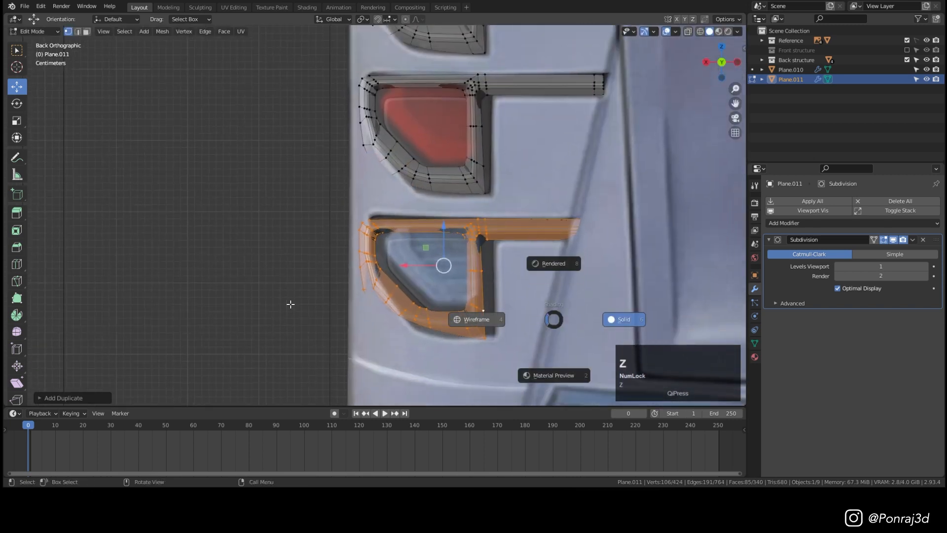
click(463, 317)
mouse_move(519, 368)
mouse_down()
mouse_move(344, 208)
mouse_move(326, 209)
mouse_up()
key(z)
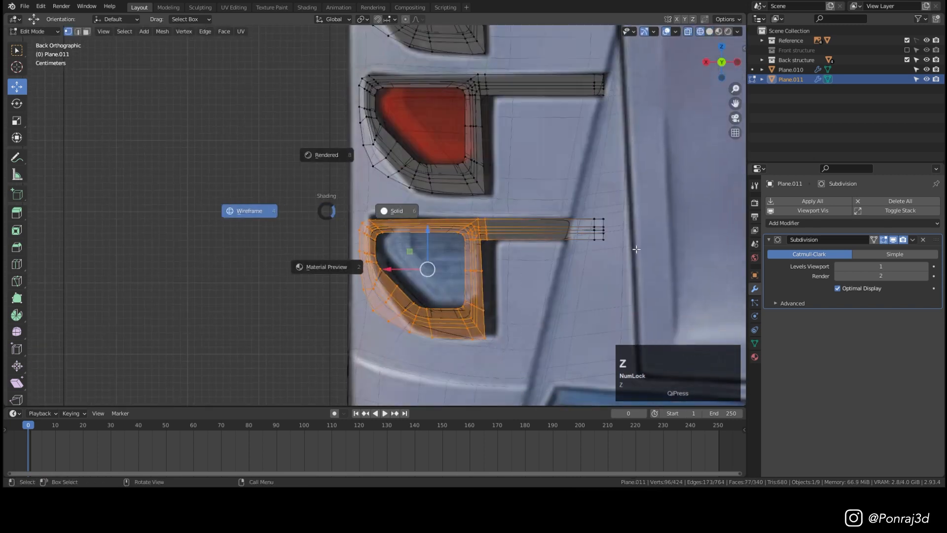
click(254, 209)
drag(393, 267, 407, 267)
drag(444, 237, 444, 232)
shift+middle_drag(440, 264, 449, 340)
key(z)
shift+middle_drag(313, 262, 386, 207)
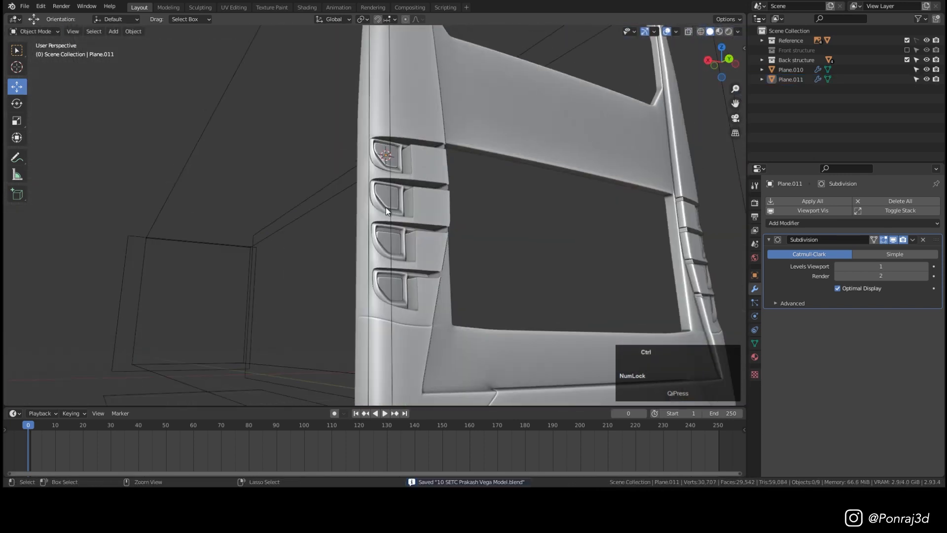
Shade the tail light lenses smooth and save the file.
click(402, 227)
drag(402, 227, 406, 284)
key(Tab)
right_click(414, 215)
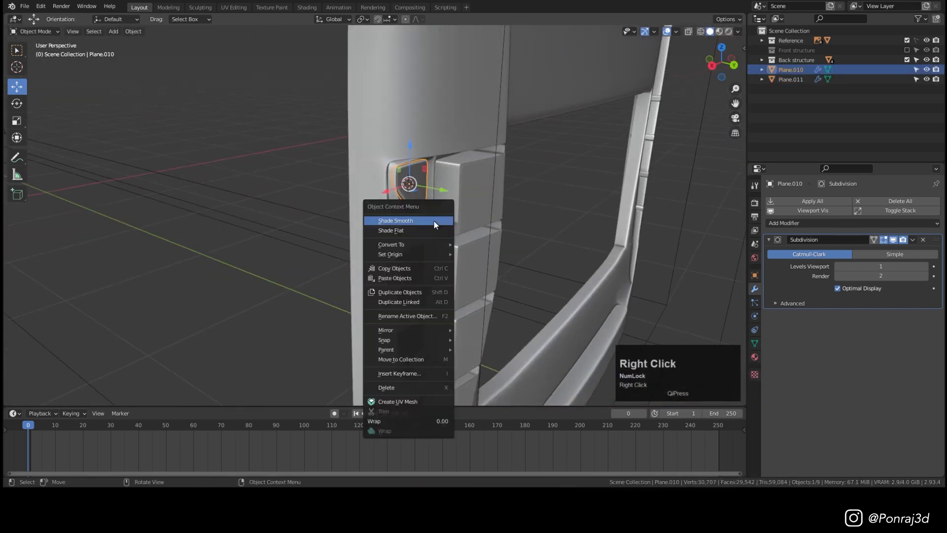
scroll(450, 218, down, 3)
click(445, 234)
key(ctrl+s)
Join the tail light lenses to the mirrored back body so they appear on both sides, and save the file.
click(430, 212)
shift+click(464, 170)
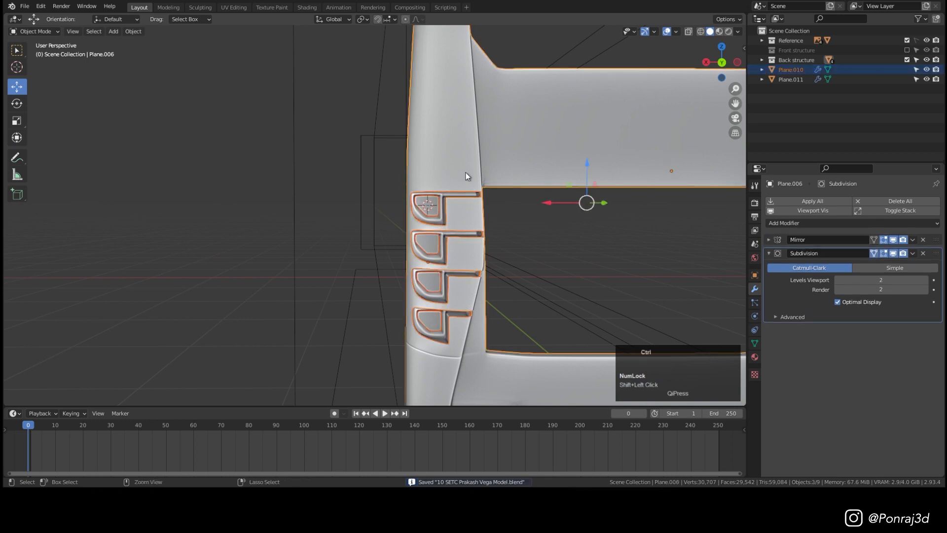
key(ctrl+j)
scroll(454, 185, down, 4)
middle_drag(552, 214, 357, 242)
scroll(459, 247, up, 5)
middle_drag(460, 247, 380, 235)
scroll(489, 225, down, 2)
key(ctrl+s)
Unhide the hidden rear body parts and deselect everything.
key(alt+h)
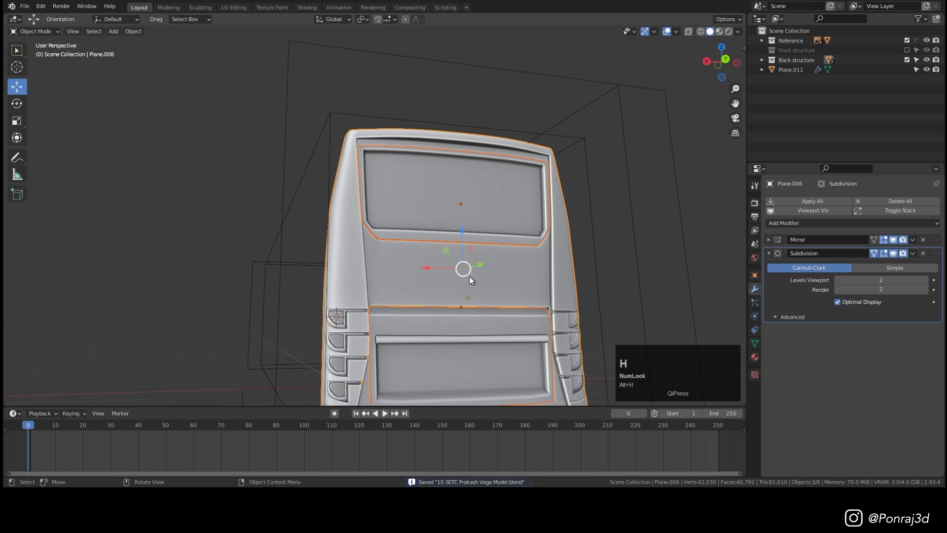
middle_drag(468, 276, 433, 197)
click(555, 209)
middle_drag(555, 209, 462, 239)
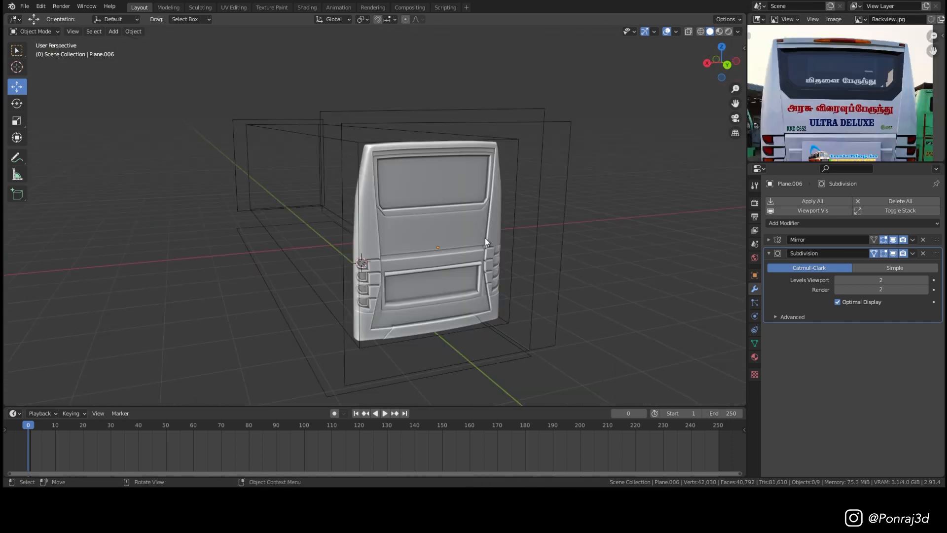
Open the back body mesh for editing in back view over the reference, with its viewport subdivision at level 1.
click(484, 240)
key(ctrl+KP_1)
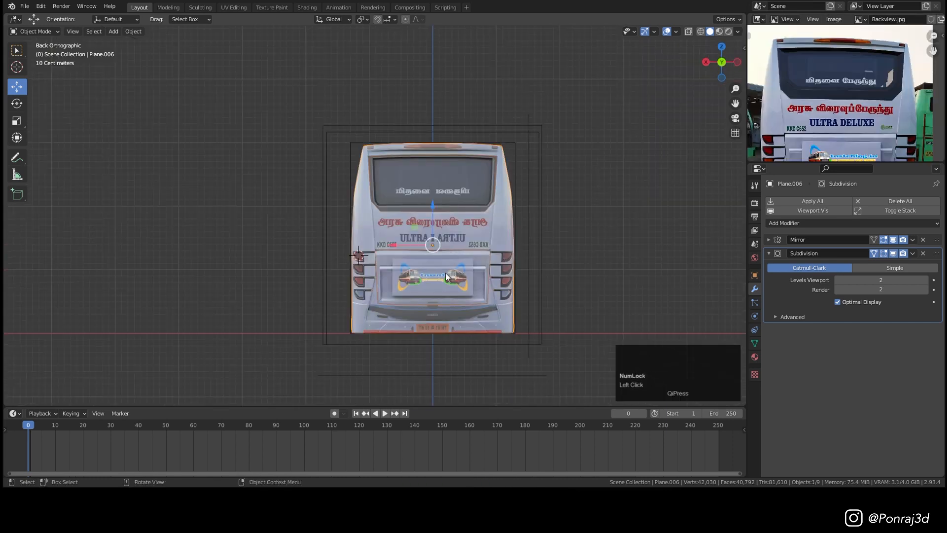
scroll(433, 316, up, 6)
shift+middle_drag(425, 320, 407, 241)
key(Tab)
key(ctrl+1)
scroll(408, 241, up, 3)
Duplicate the edge path along the lower border of the rear panel recess and separate it into its own object.
click(214, 269)
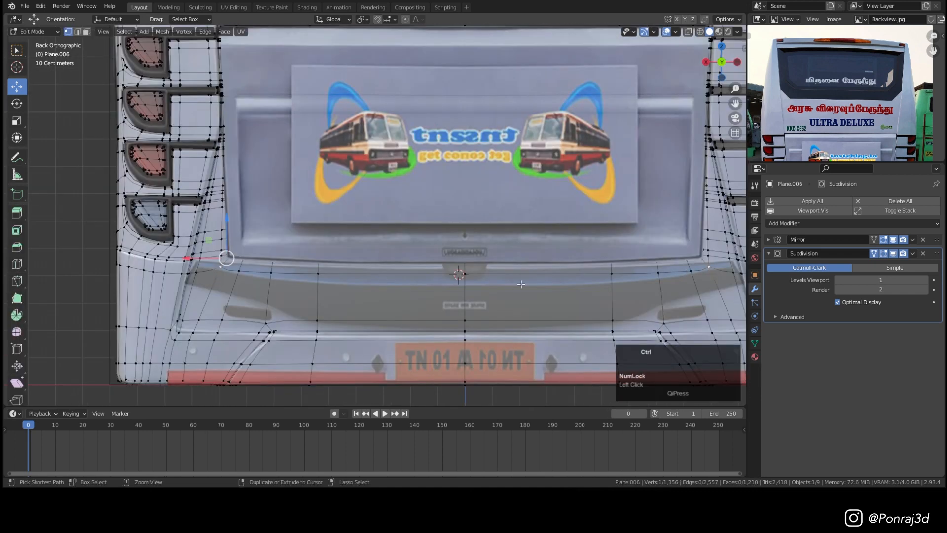
ctrl+click(475, 278)
key(ctrl+Tab)
middle_drag(475, 279, 475, 243)
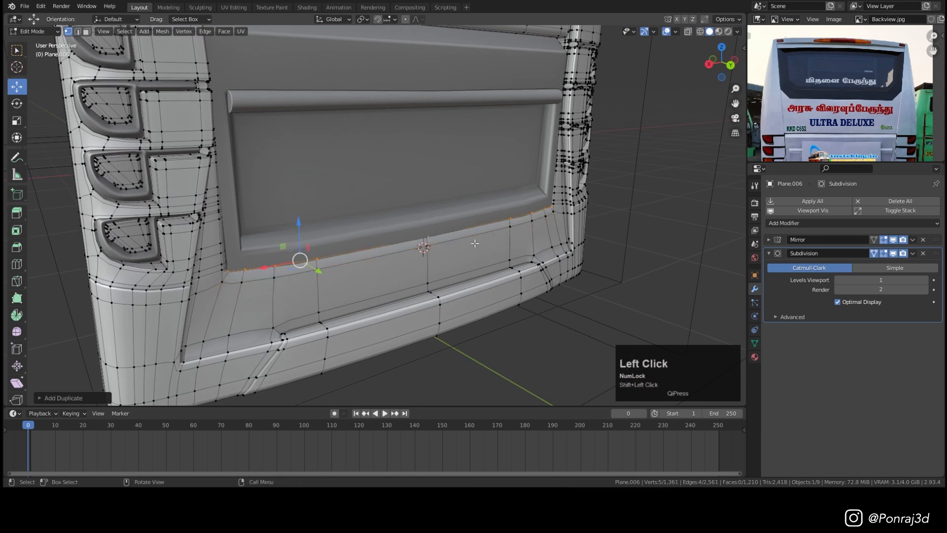
key(p)
click(474, 244)
Pick out the separated edge strip in wireframe and open it for vertex editing.
key(Tab)
click(356, 249)
key(shift+z)
click(382, 254)
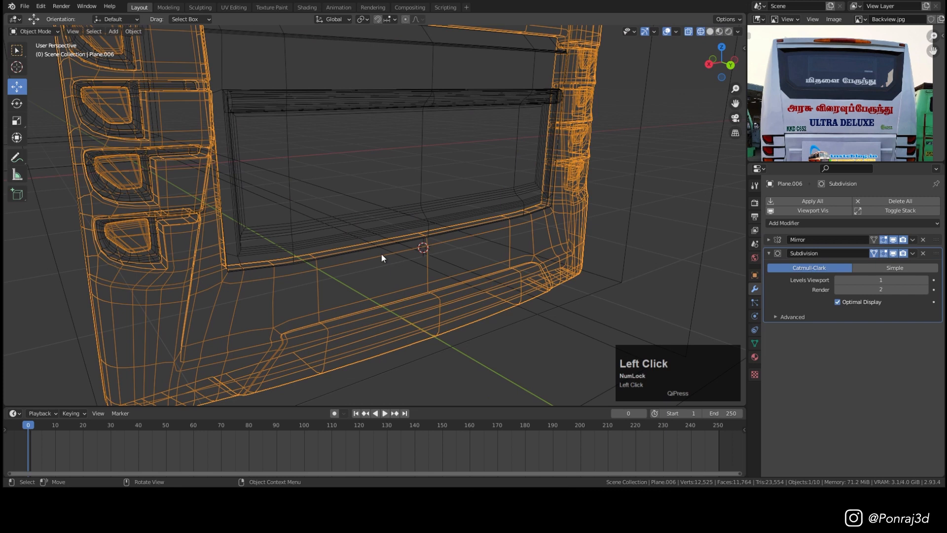
click(334, 254)
key(z)
key(Tab)
key(1)
Move the edge strip down along Z toward the dark trim band in the reference and view it from the back.
drag(321, 218, 320, 209)
right_click(320, 210)
key(Tab)
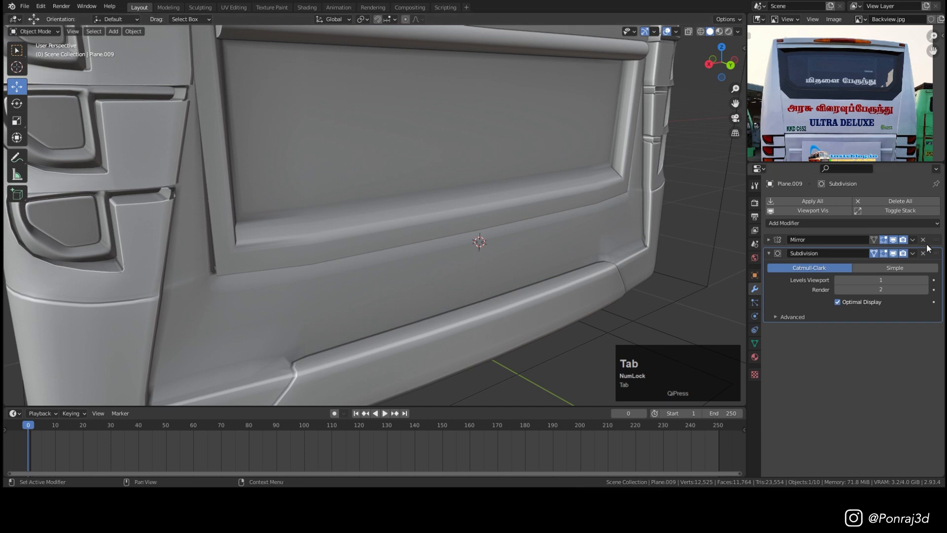
key(Tab)
drag(321, 221, 320, 249)
middle_drag(383, 264, 426, 298)
click(450, 329)
key(ctrl+KP_1)
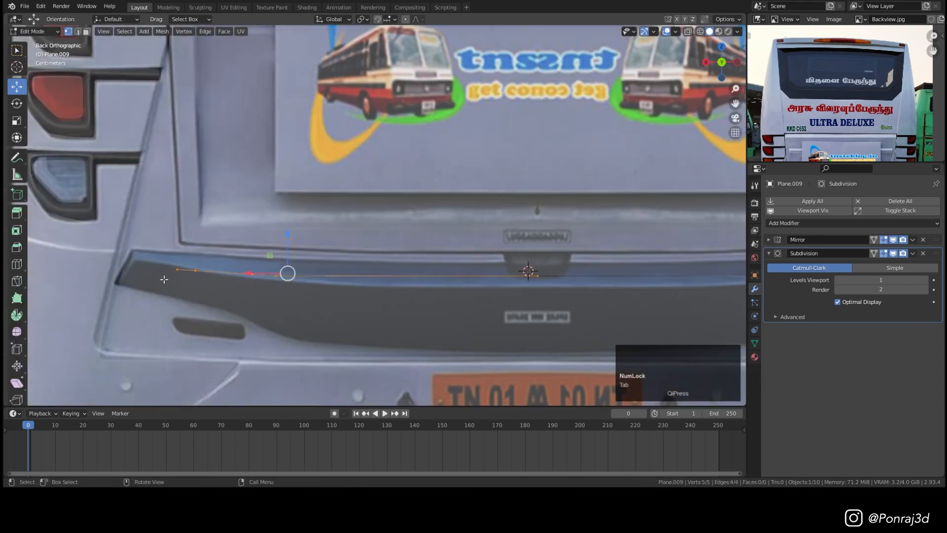
Move the strip's five vertices one by one onto the upper edge of the trim band in the reference.
drag(177, 269, 130, 251)
click(195, 271)
drag(198, 240, 199, 224)
click(252, 274)
drag(252, 239, 252, 221)
click(276, 276)
drag(274, 238, 271, 220)
click(538, 275)
drag(536, 240, 533, 227)
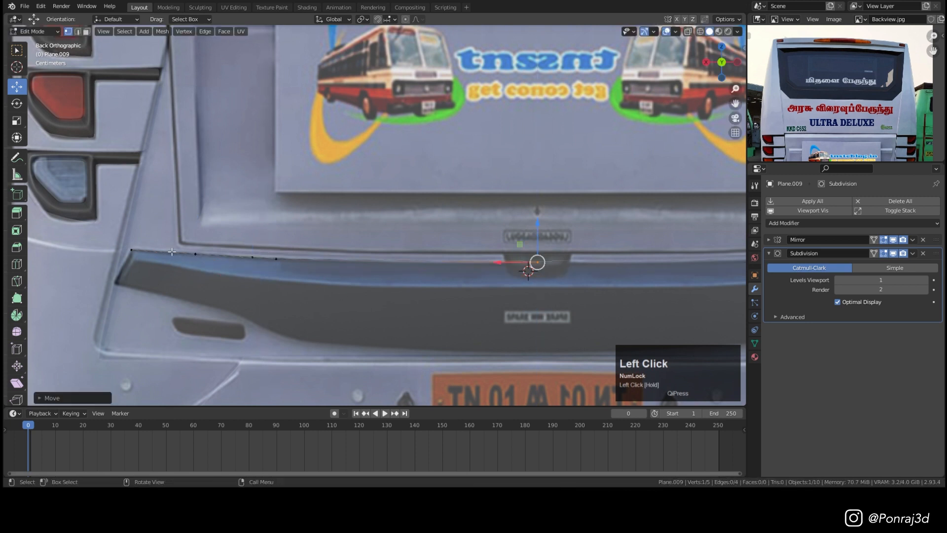
Extrude the whole strip downward along Z to form the face band of the lower trim.
click(134, 251)
key(a)
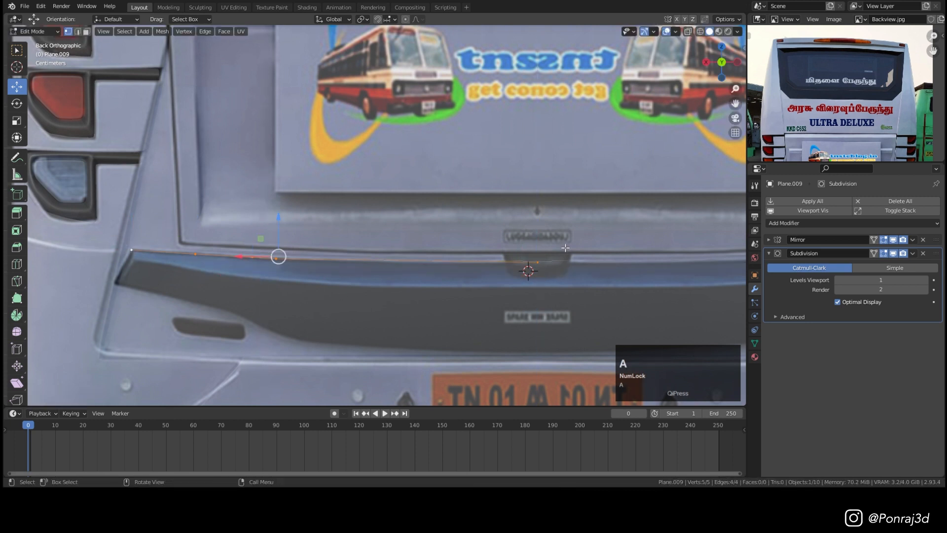
key(e)
key(z)
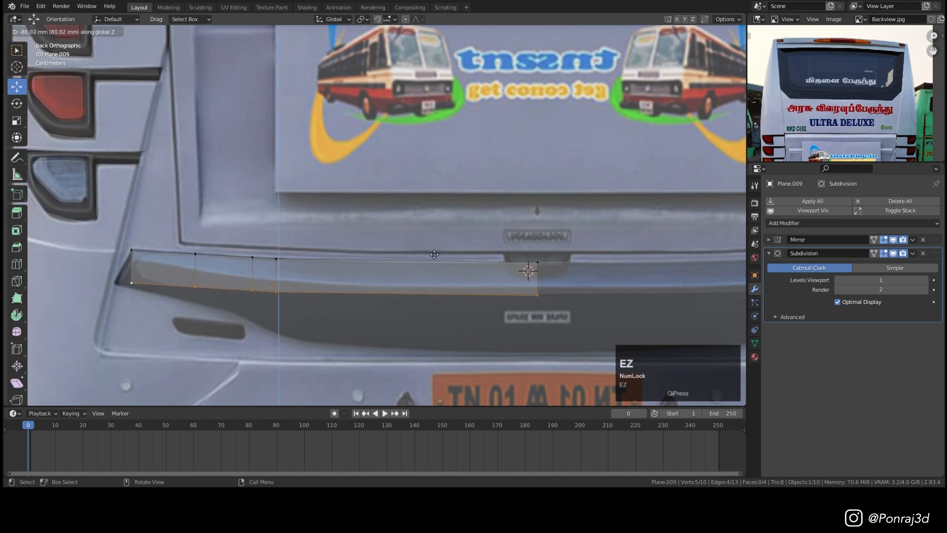
click(434, 256)
Fit the band's lower vertices to the curved bottom edge of the reference trim, sliding the fourth upper vertex toward the centre.
drag(131, 287, 113, 283)
drag(191, 290, 195, 300)
click(265, 296)
drag(263, 262, 264, 285)
shift+middle_drag(267, 285, 201, 252)
drag(211, 288, 235, 304)
click(211, 226)
key(g)
key(g)
click(235, 227)
drag(473, 268, 472, 317)
Add two vertical loop cuts across the wide central section of the trim and lower the bottom vertex to the reference curve.
key(ctrl+r)
scroll(354, 266, up, 1)
click(353, 268)
click(390, 271)
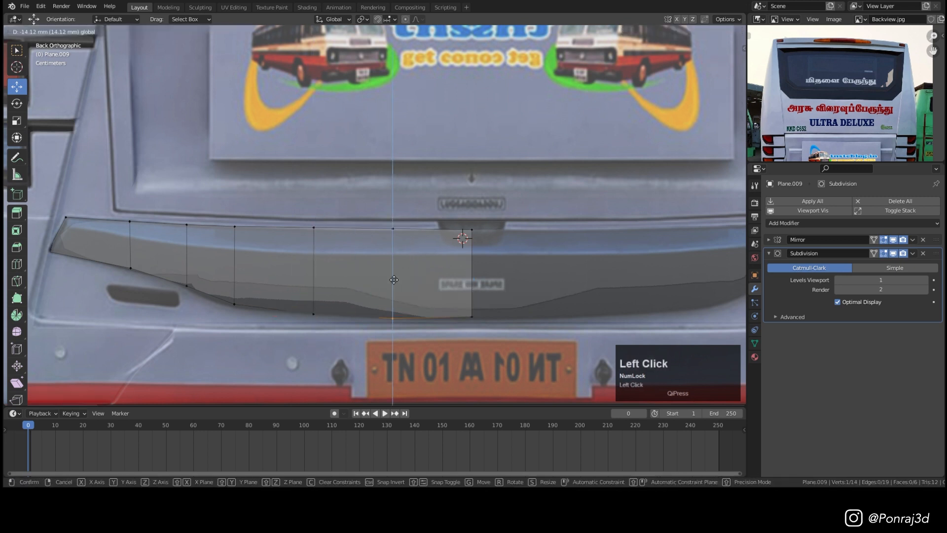
Add a horizontal loop cut along the trim, slid toward its upper edge to match the reference crease.
shift+middle_drag(390, 271, 421, 298)
key(ctrl+r)
click(502, 284)
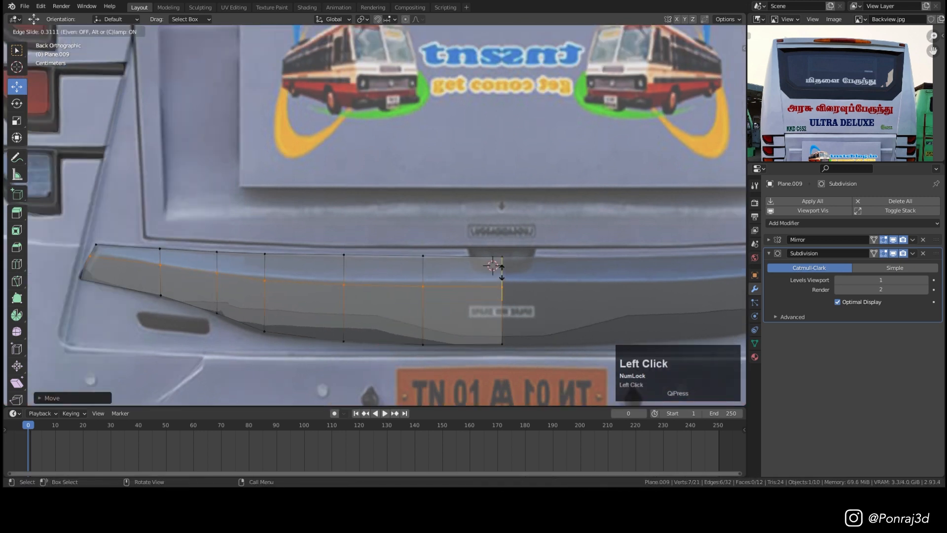
click(502, 271)
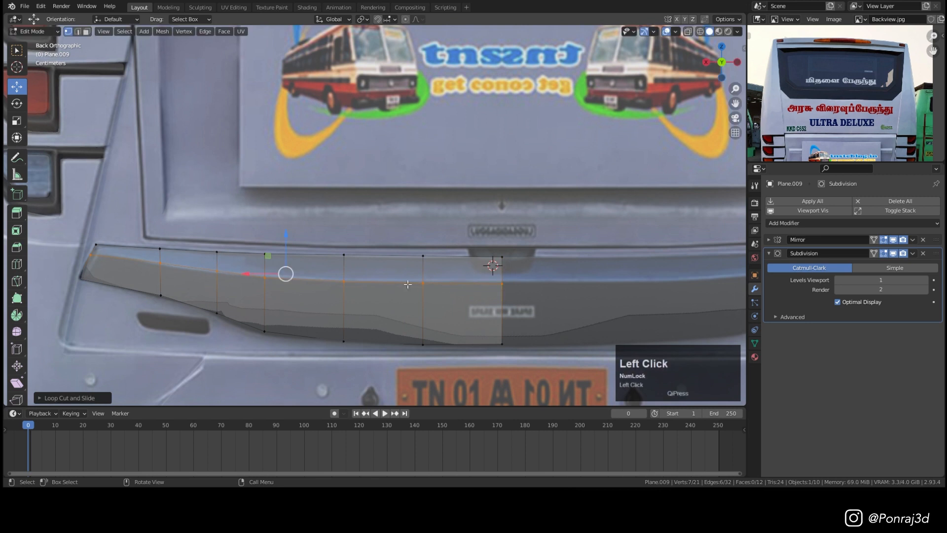
Extrude all the trim faces outward by about 97 mm in top view to give the trim depth.
middle_drag(404, 281, 465, 296)
key(a)
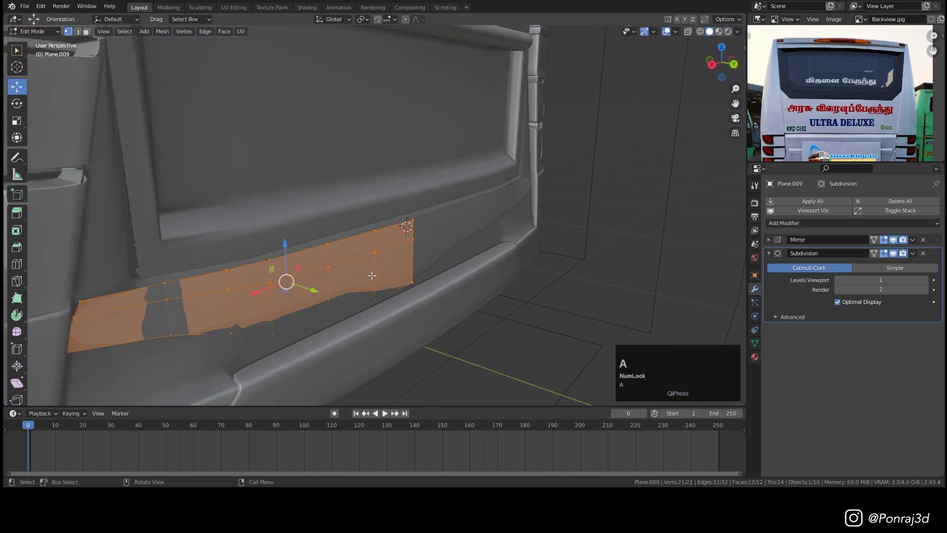
key(KP_7)
shift+middle_drag(362, 248, 421, 274)
key(e)
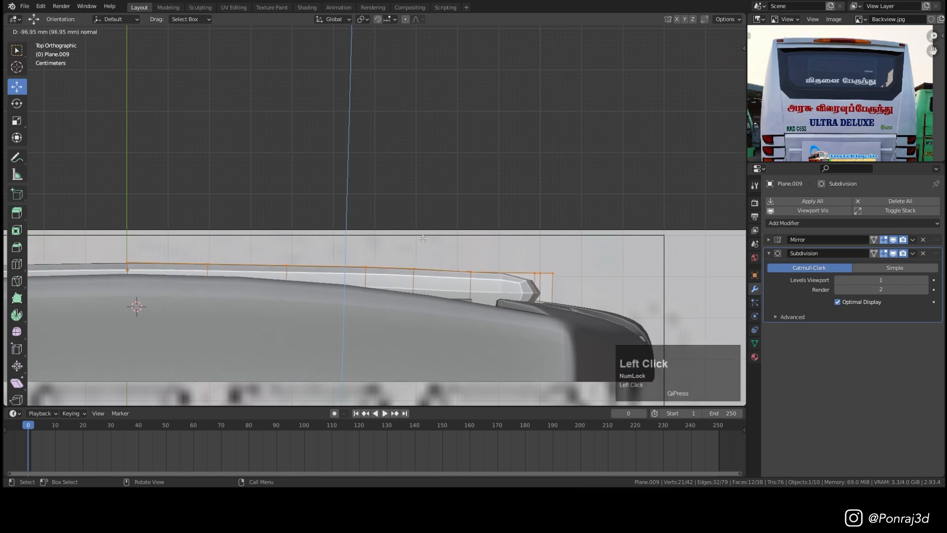
click(423, 238)
Shift the extruded front faces of the trim along Y in top view.
shift+middle_drag(411, 249, 458, 240)
drag(392, 221, 418, 230)
key(z)
key(z)
scroll(345, 259, up, 1)
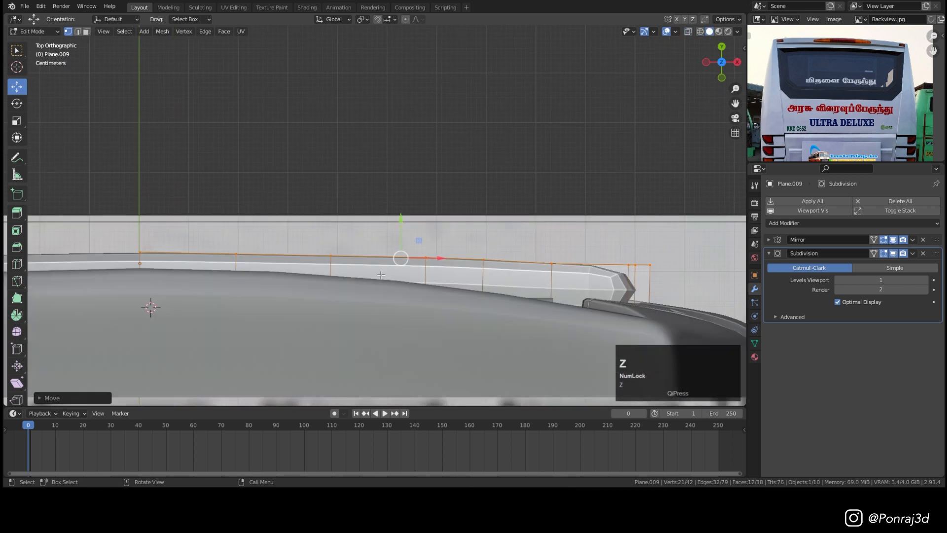
drag(242, 261, 615, 303)
key(ctrl+z)
Pull the trim's outer front vertex columns inward along Y so the front follows the curve of the bus body.
key(n)
key(z)
drag(610, 250, 666, 279)
key(z)
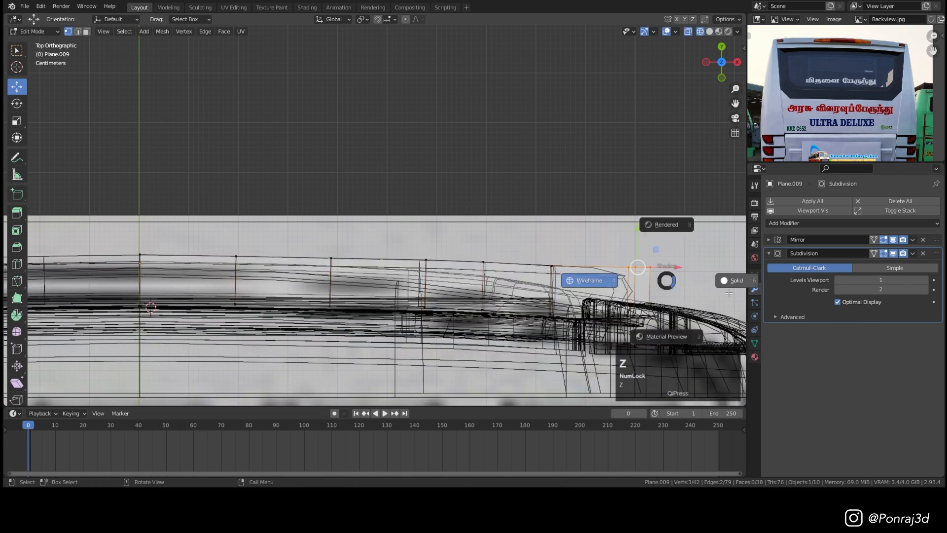
drag(635, 229, 635, 250)
drag(538, 252, 566, 277)
drag(552, 232, 552, 244)
drag(469, 247, 498, 276)
drag(484, 229, 484, 239)
drag(428, 221, 427, 227)
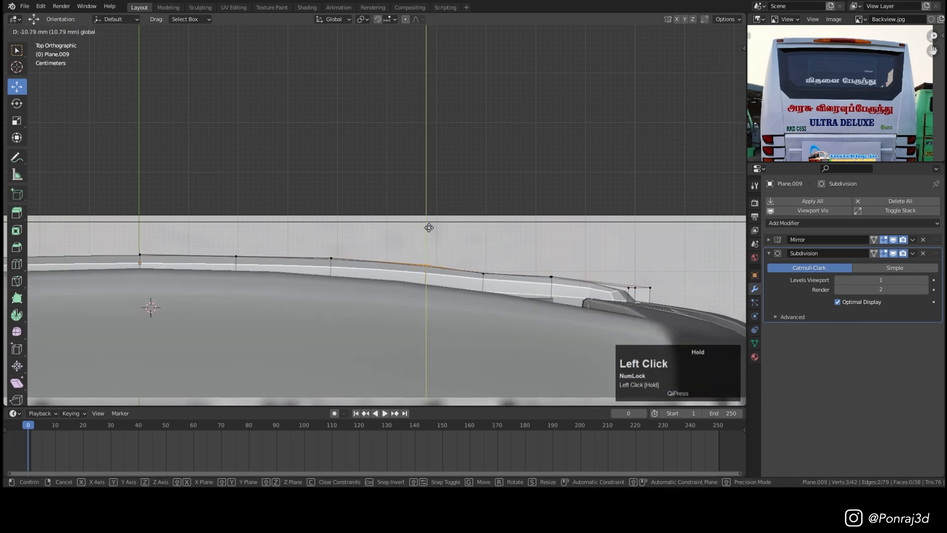
Nudge an intermediate front vertex column slightly outward along Y to even out the trim's curve.
scroll(429, 237, down, 2)
scroll(489, 246, up, 3)
key(z)
drag(431, 266, 477, 299)
key(z)
drag(450, 246, 450, 240)
scroll(490, 198, down, 3)
Select the upper front edge path of the trim and even it out with LoopTools Relax.
middle_drag(533, 363, 376, 318)
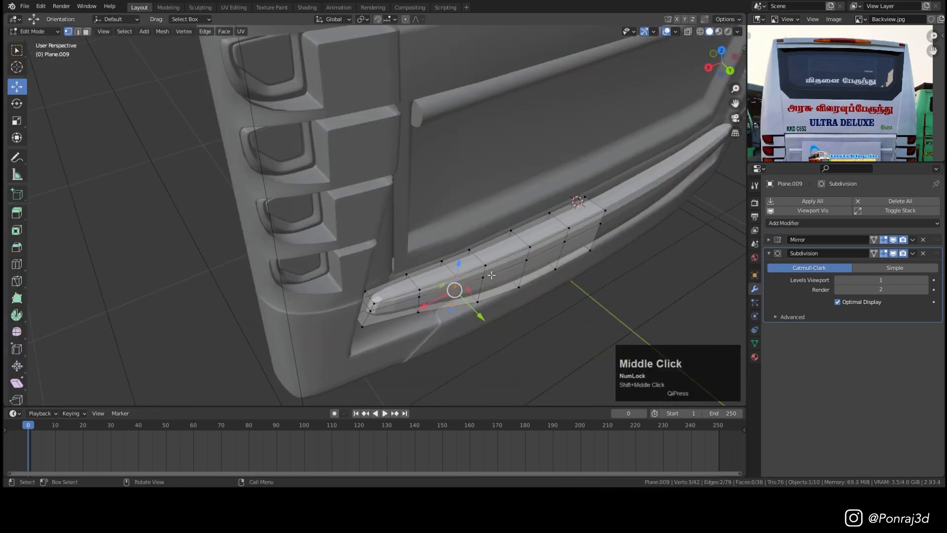
scroll(376, 318, up, 1)
click(358, 308)
scroll(356, 310, up, 3)
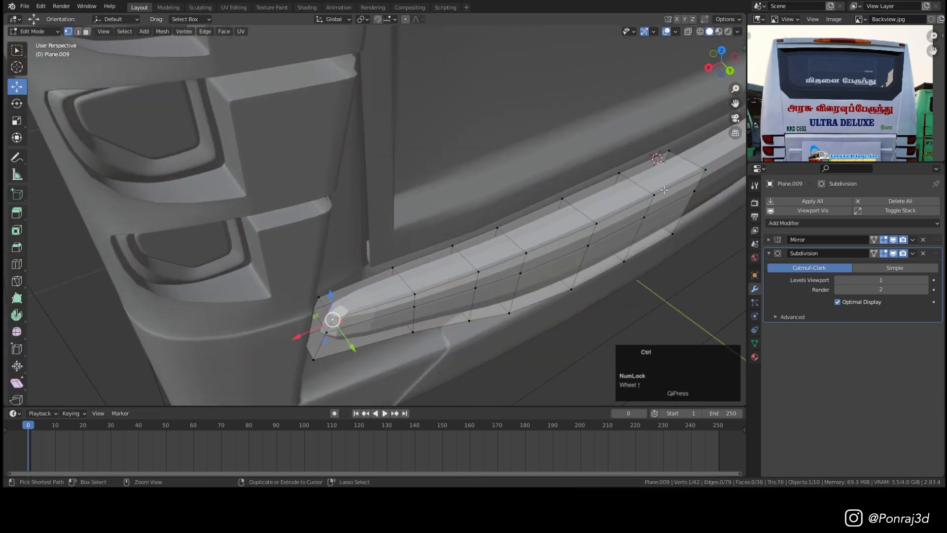
ctrl+click(708, 166)
middle_drag(708, 167, 679, 121)
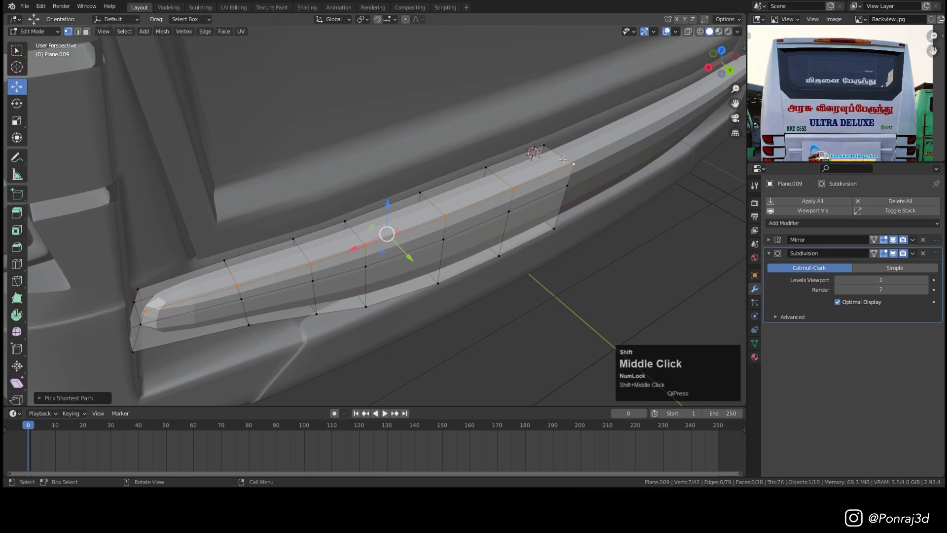
right_click(680, 121)
mouse_move(665, 89)
click(726, 147)
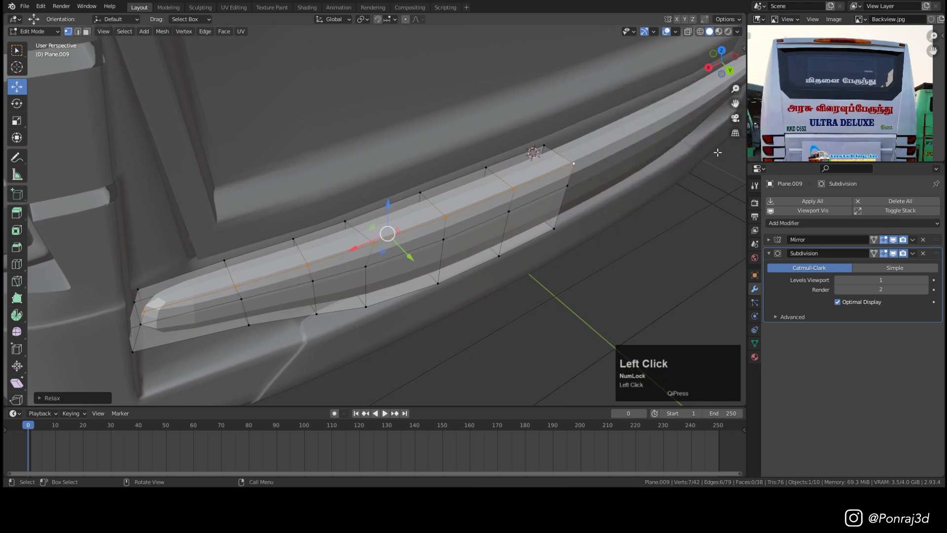
Relax the middle and lower front edge paths of the trim with LoopTools.
click(142, 325)
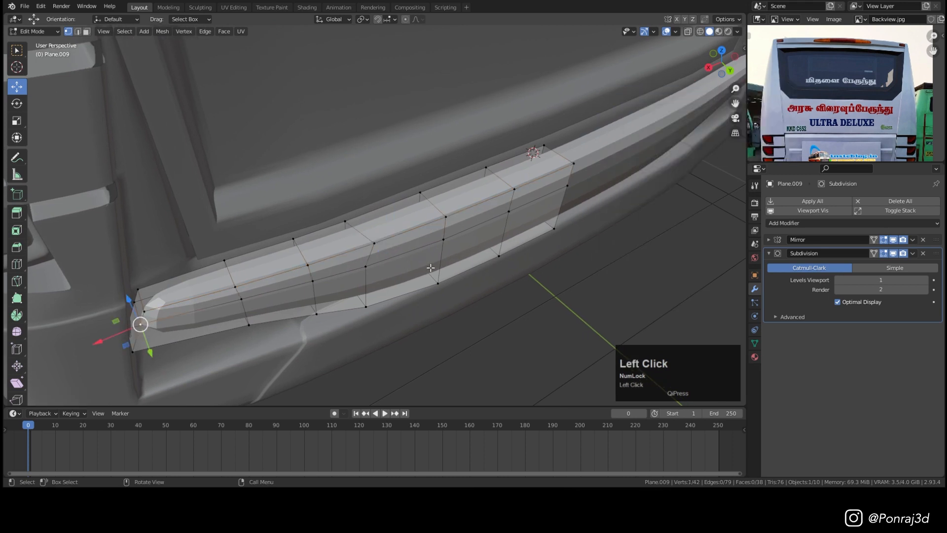
ctrl+click(567, 186)
right_click(664, 154)
mouse_move(664, 154)
click(716, 211)
click(133, 351)
ctrl+click(554, 229)
right_click(713, 161)
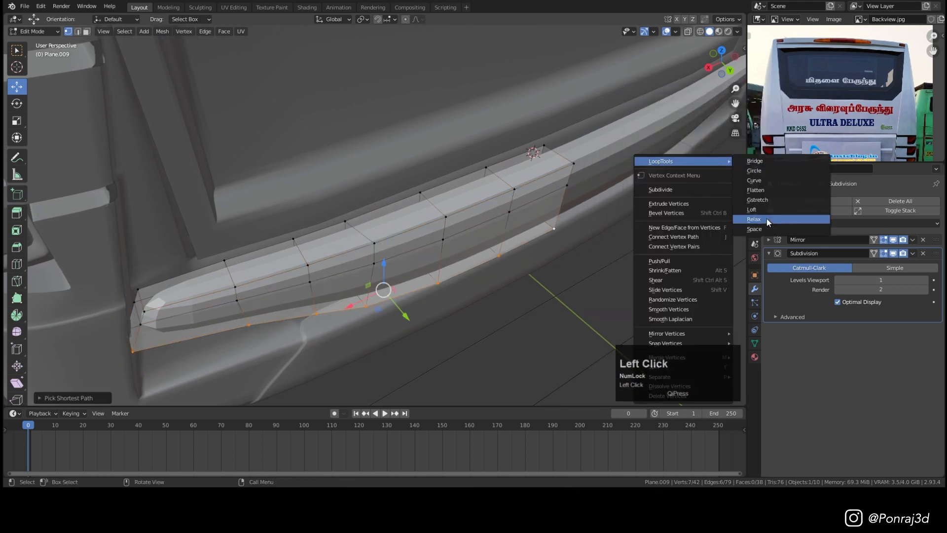
click(768, 222)
Isolate the trim, delete its hidden back faces, and return to the full scene.
key(Tab)
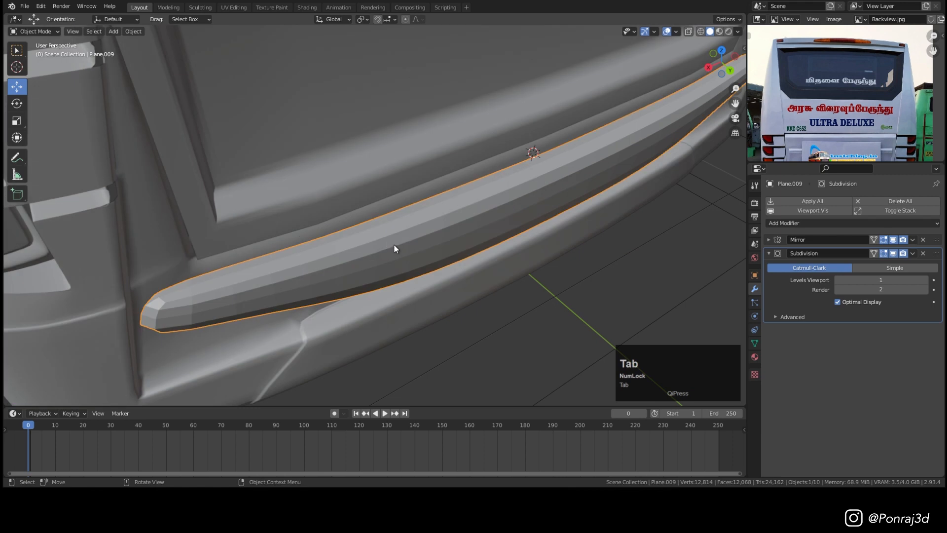
key(KP_Divide)
middle_drag(395, 248, 424, 219)
key(Tab)
scroll(424, 219, up, 3)
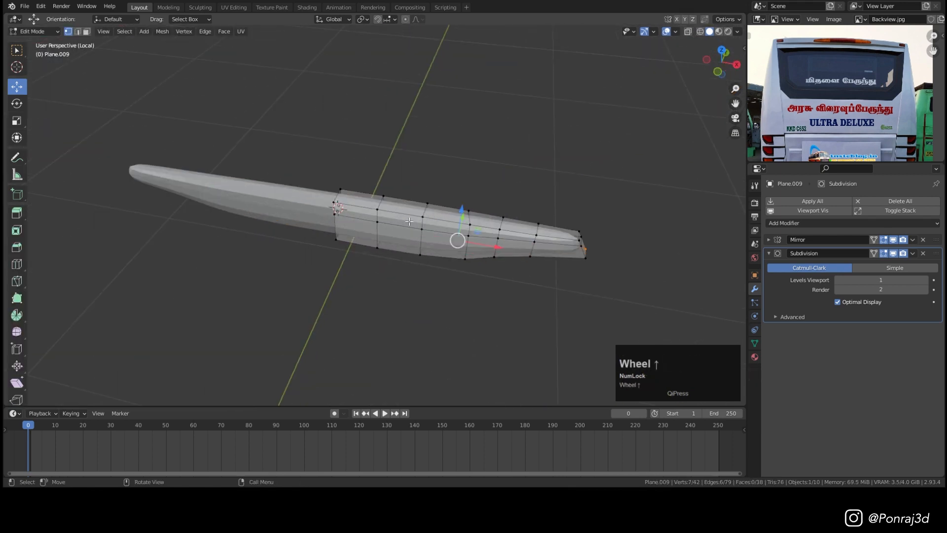
click(355, 215)
ctrl+click(565, 245)
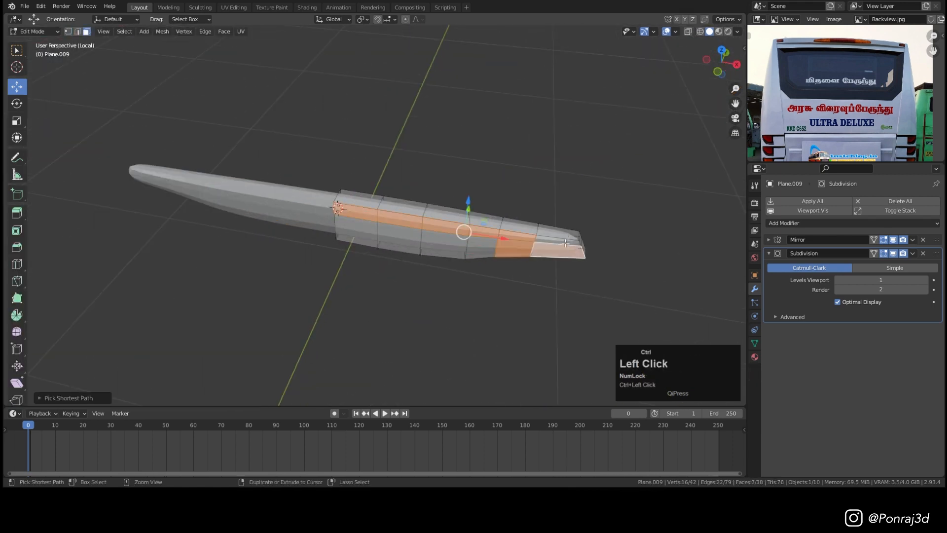
key(Tab)
key(KP_Divide)
Shade the trim smooth.
middle_drag(492, 190, 525, 201)
right_click(525, 202)
click(516, 131)
Add a vertical loop cut close to the outer end of the trim to sharpen its tip.
key(ctrl+KP_1)
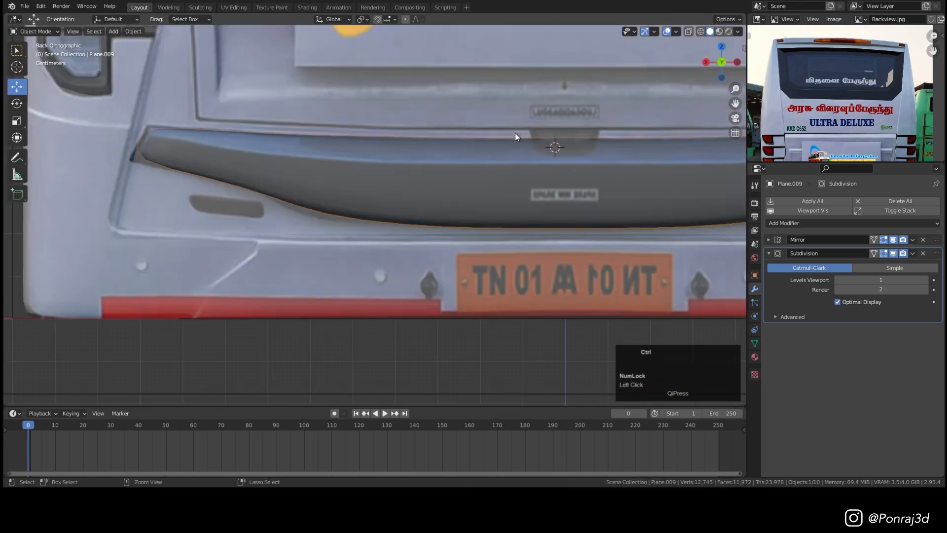
shift+middle_drag(475, 149, 463, 205)
key(Tab)
scroll(155, 221, up, 2)
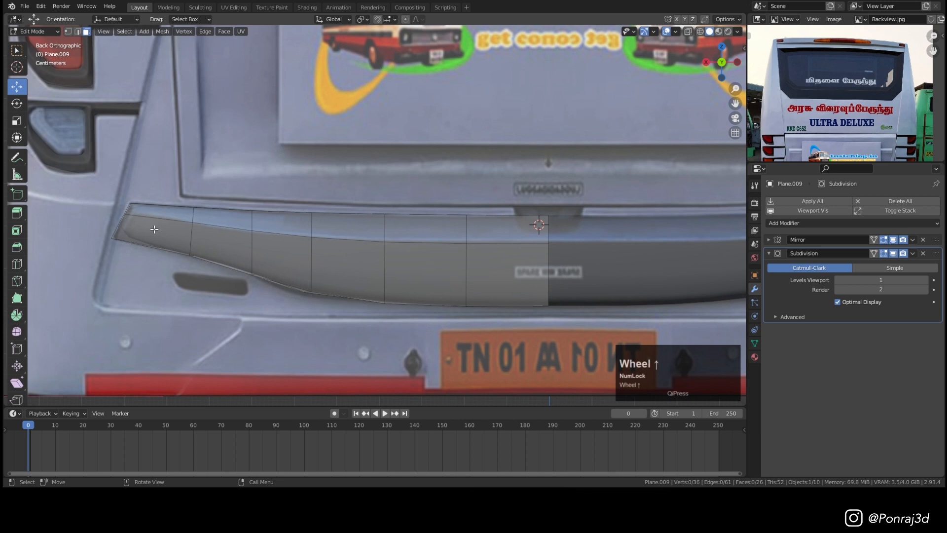
key(ctrl+r)
click(155, 221)
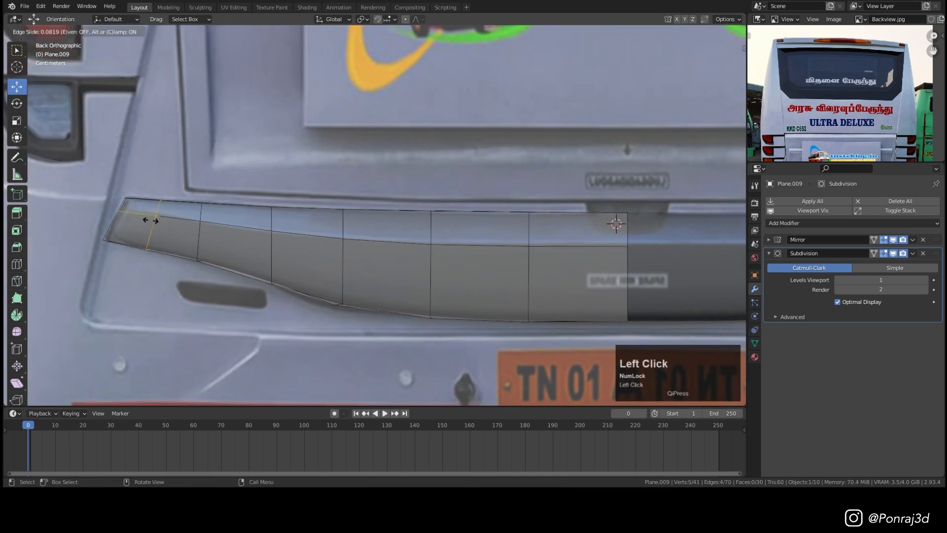
click(119, 226)
Select the middle horizontal edge path on the trim's front and push it outward along Y.
middle_drag(119, 226, 163, 217)
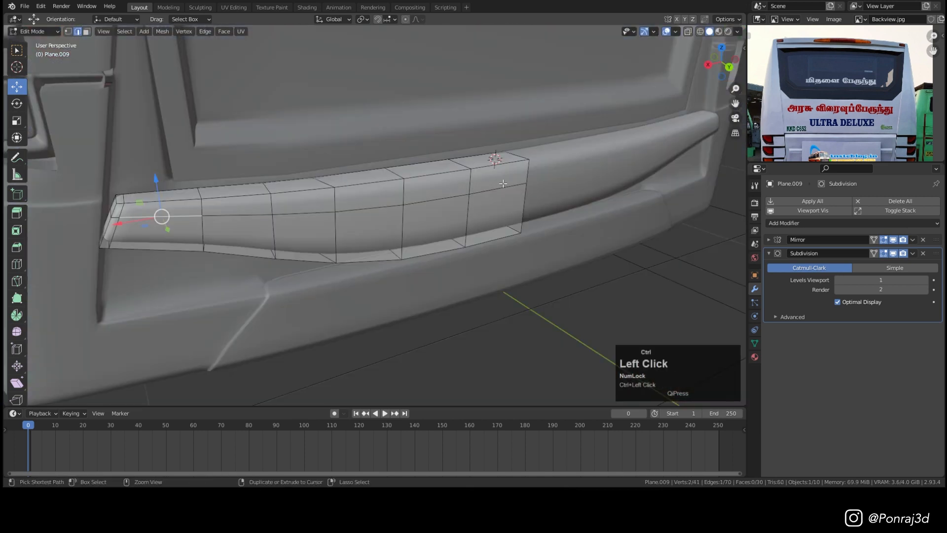
ctrl+click(199, 220)
scroll(200, 221, up, 5)
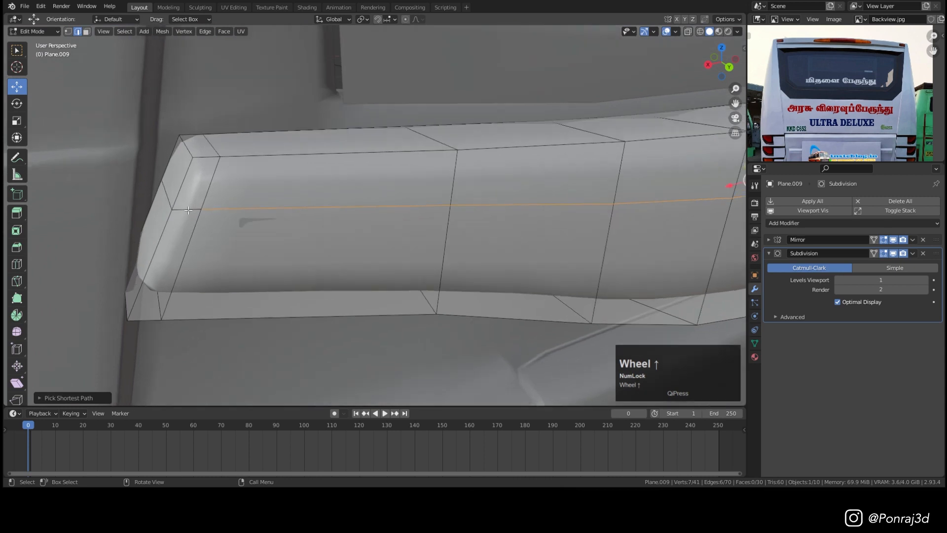
scroll(199, 207, down, 4)
middle_drag(199, 207, 450, 229)
drag(508, 211, 529, 227)
key(KP_7)
scroll(509, 221, down, 6)
middle_drag(510, 220, 385, 163)
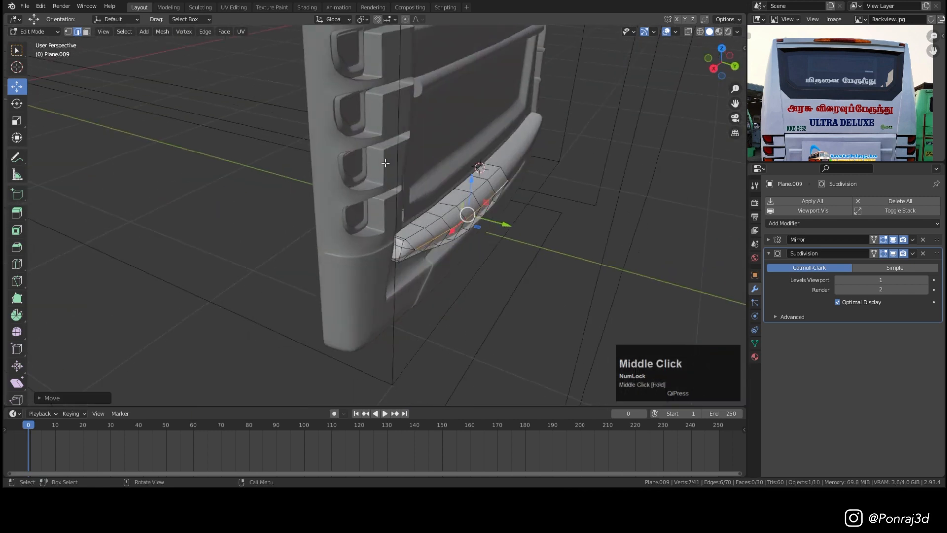
Select the upper front edge loop of the trim and move it inward along Y.
scroll(423, 223, up, 3)
alt+click(390, 246)
scroll(520, 212, up, 3)
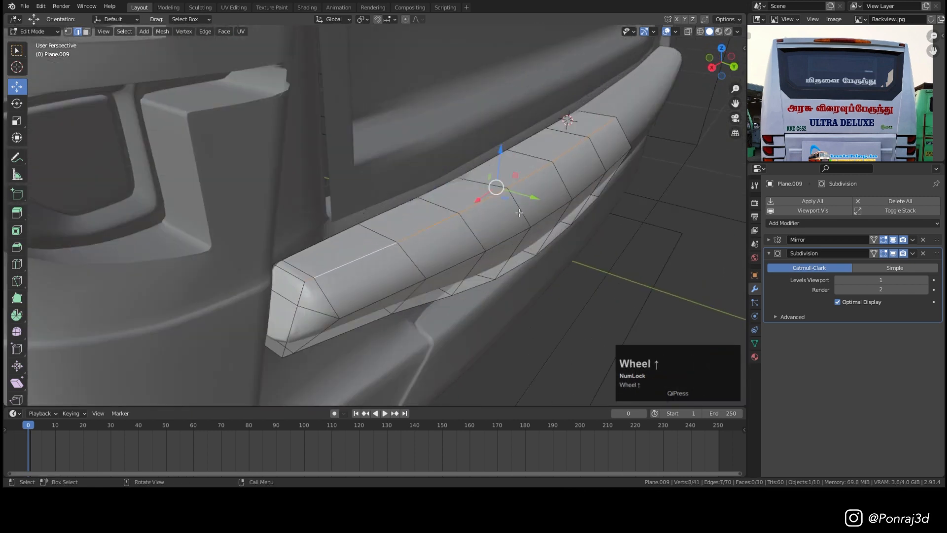
drag(534, 200, 520, 196)
Bevel the trim's protruding front edge loop with two segments, about 7.5 mm wide.
alt+click(467, 264)
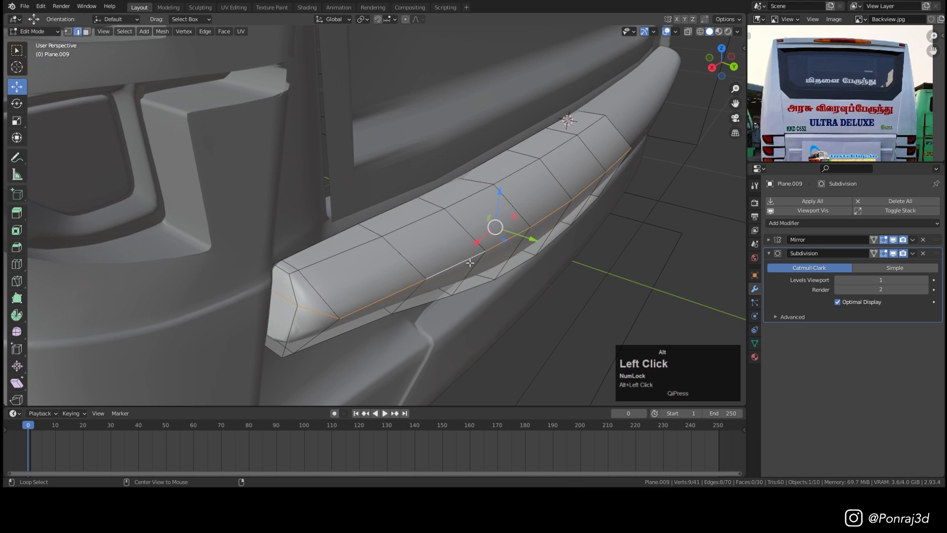
middle_drag(469, 262, 478, 245)
key(ctrl+b)
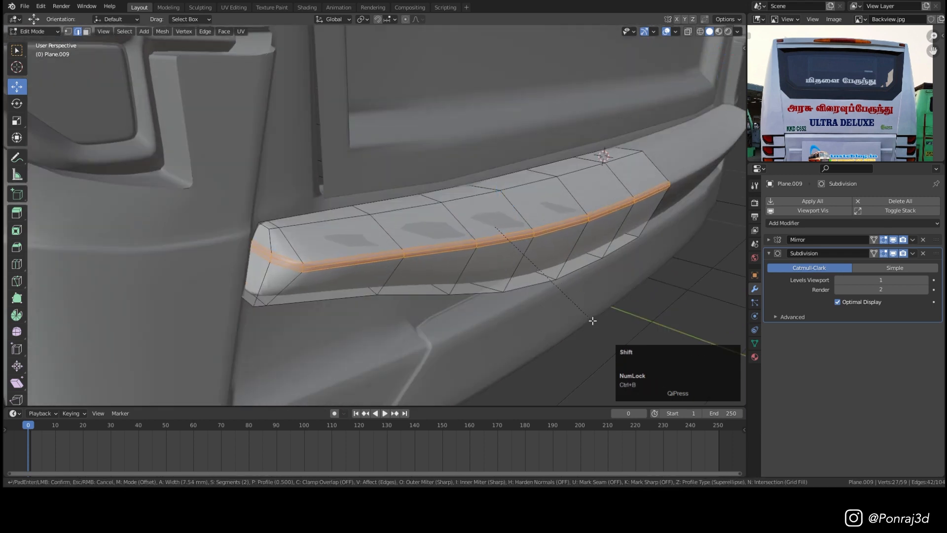
click(494, 227)
key(Tab)
Slide the edge loop near the trim's outer end toward the tip by about 0.8 and save the file.
middle_drag(513, 237, 457, 220)
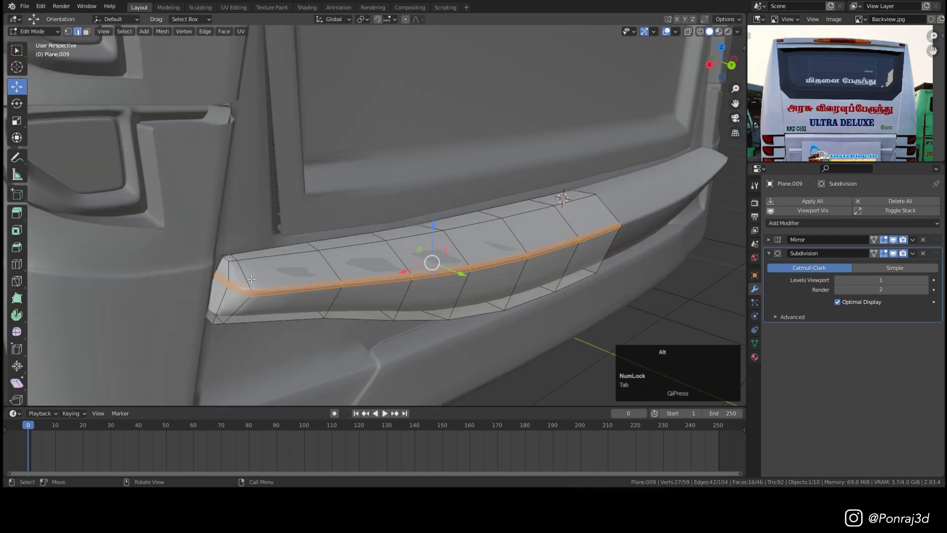
alt+click(248, 276)
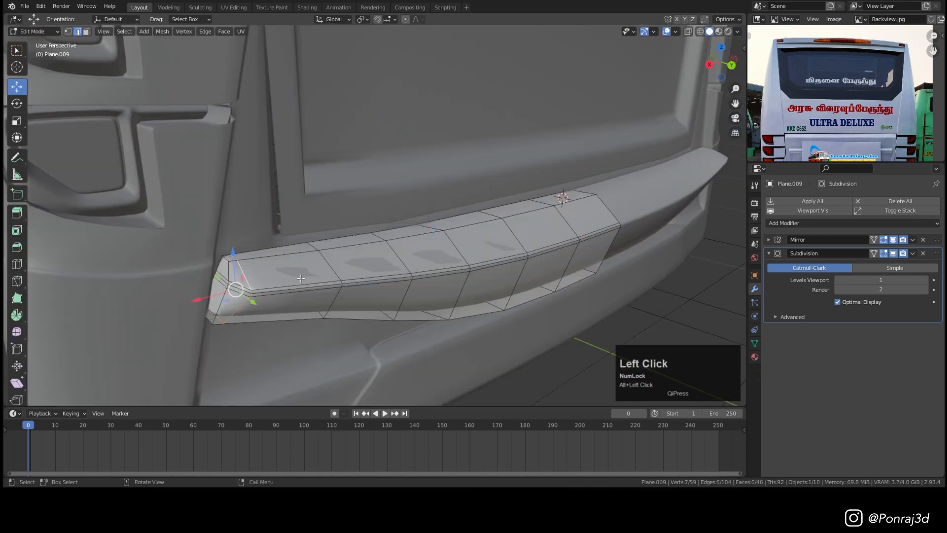
key(g)
key(g)
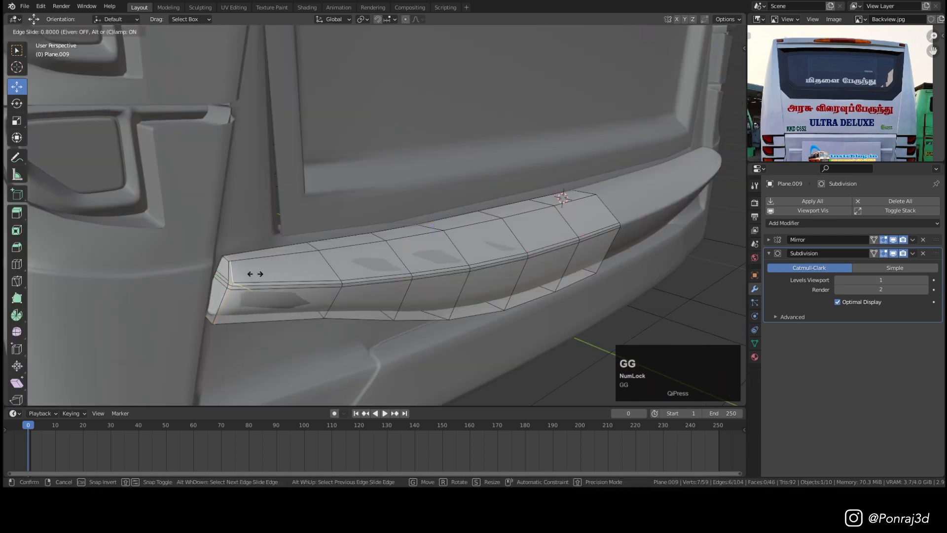
click(252, 275)
key(Tab)
scroll(321, 267, down, 1)
middle_drag(364, 274, 380, 261)
scroll(379, 253, down, 2)
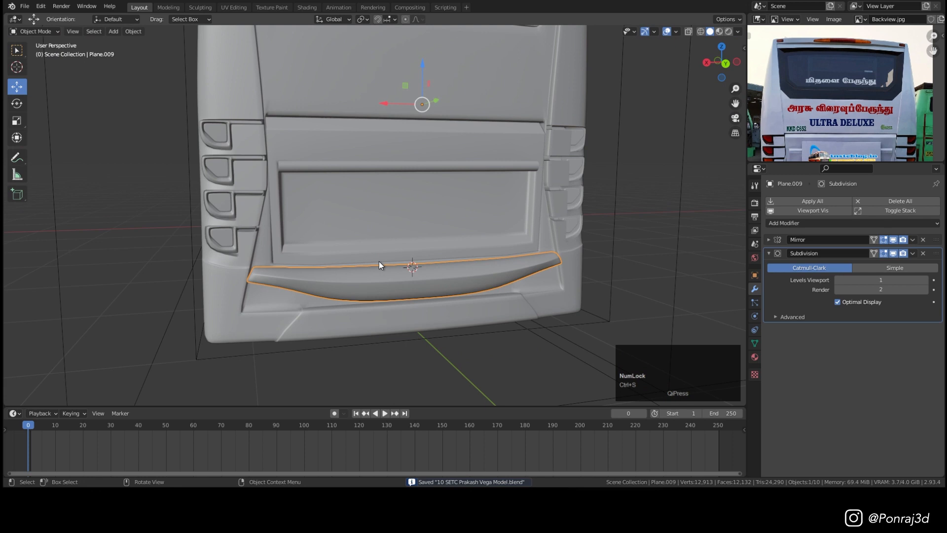
In the back view, place the 3D cursor on the dark knob to the left of the number plate.
key(ctrl+KP_1)
scroll(412, 285, up, 2)
key(Tab)
key(Tab)
shift+middle_drag(572, 380, 516, 296)
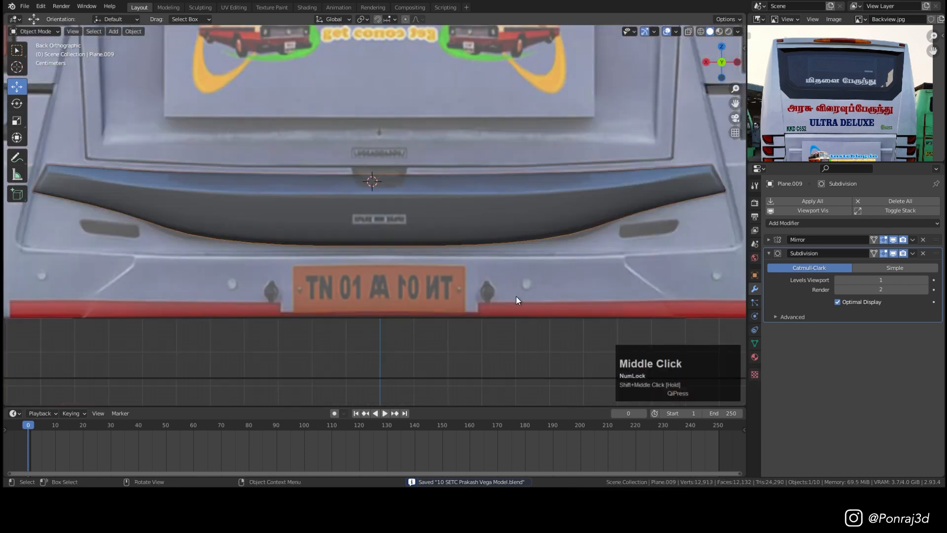
scroll(497, 292, up, 3)
shift+right_click(488, 291)
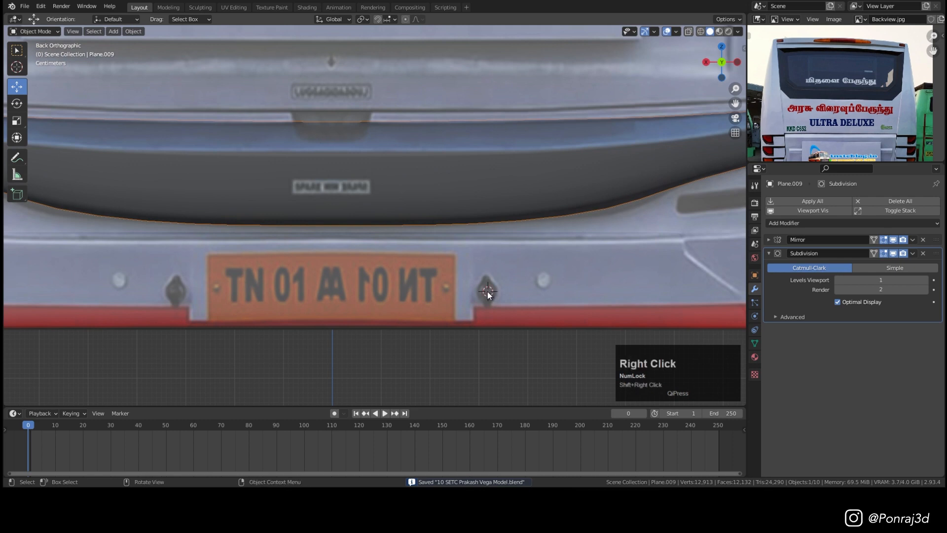
shift+right_click(174, 290)
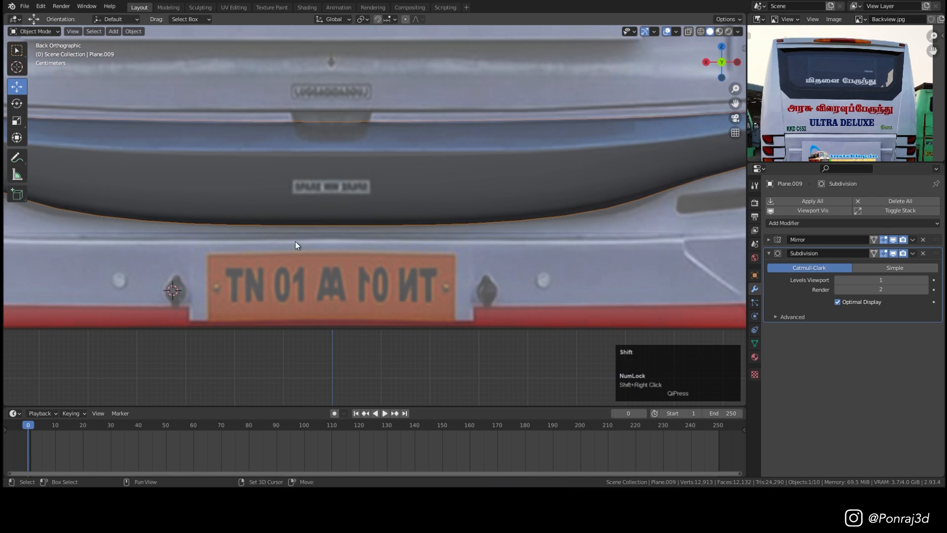
Add a mesh circle with 16 vertices at the 3D cursor.
key(shift+a)
click(330, 258)
scroll(291, 281, down, 5)
middle_drag(351, 317, 277, 345)
click(82, 398)
click(133, 292)
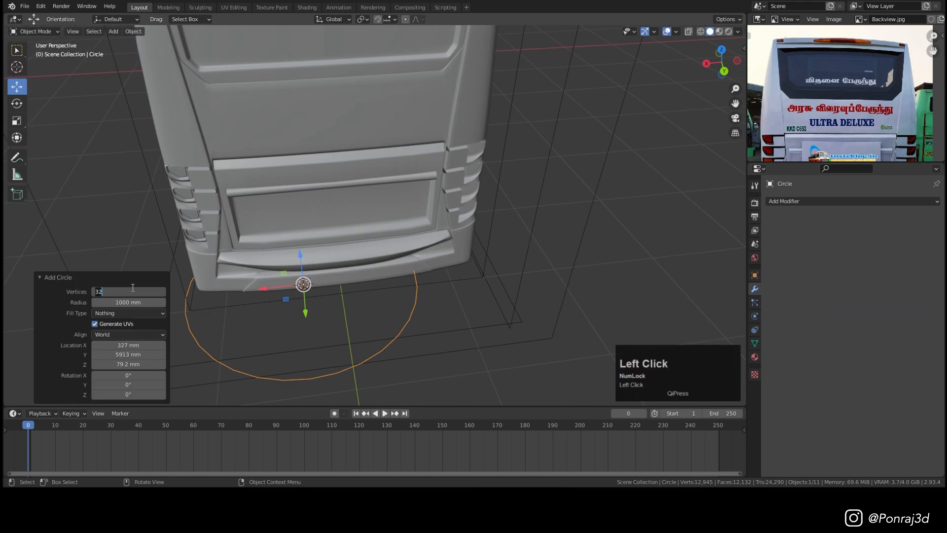
click(43, 275)
Rotate the circle 90° about the X axis and scale it down to the size of the dark knob.
key(ctrl+KP_1)
scroll(363, 270, up, 2)
key(r)
key(x)
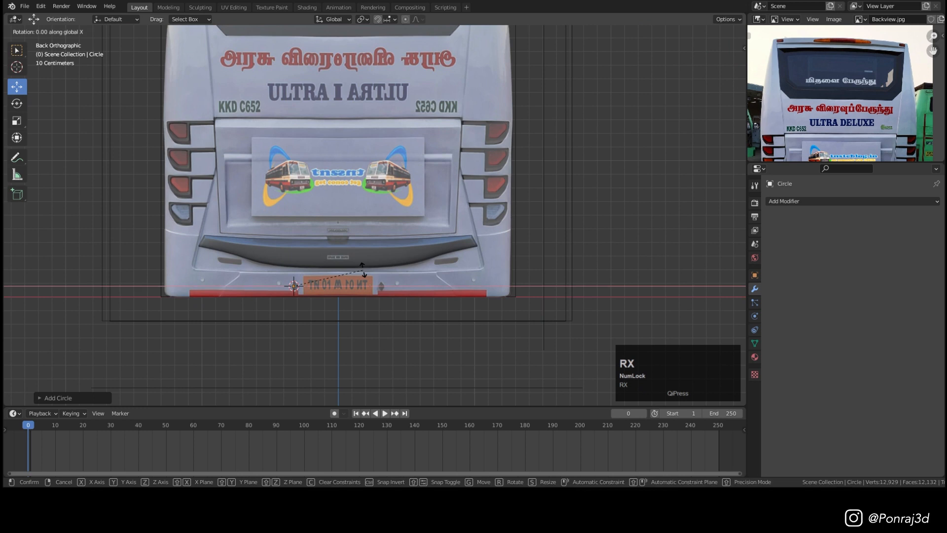
key(9)
key(0)
click(362, 269)
key(s)
click(288, 291)
scroll(285, 291, up, 6)
Fill the circle with a grid of faces using Grid Fill.
key(Tab)
key(1)
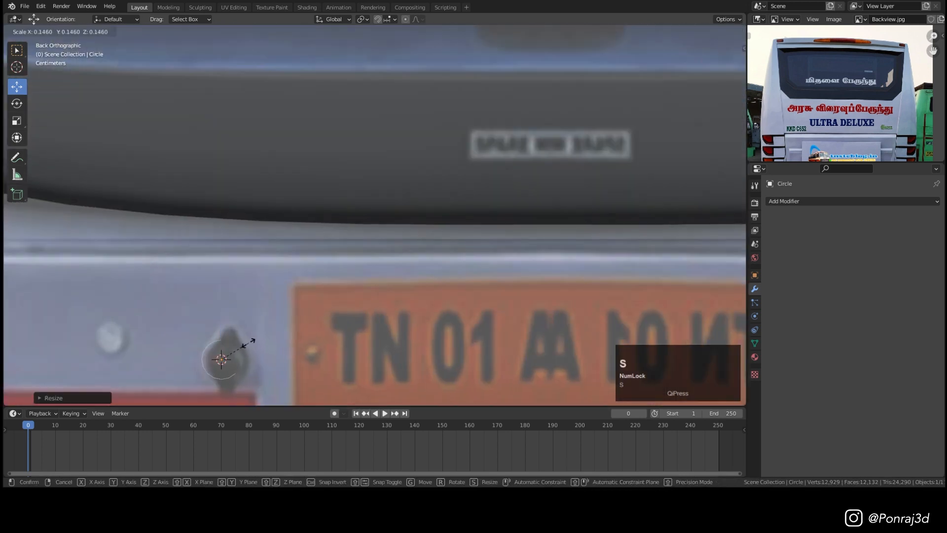
shift+middle_drag(227, 360, 276, 272)
scroll(277, 271, up, 2)
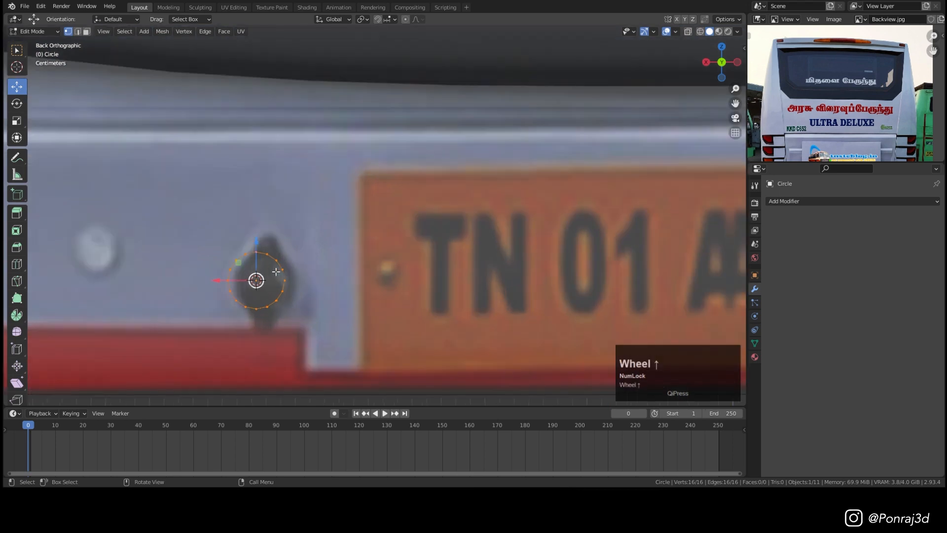
key(ctrl+f)
click(275, 273)
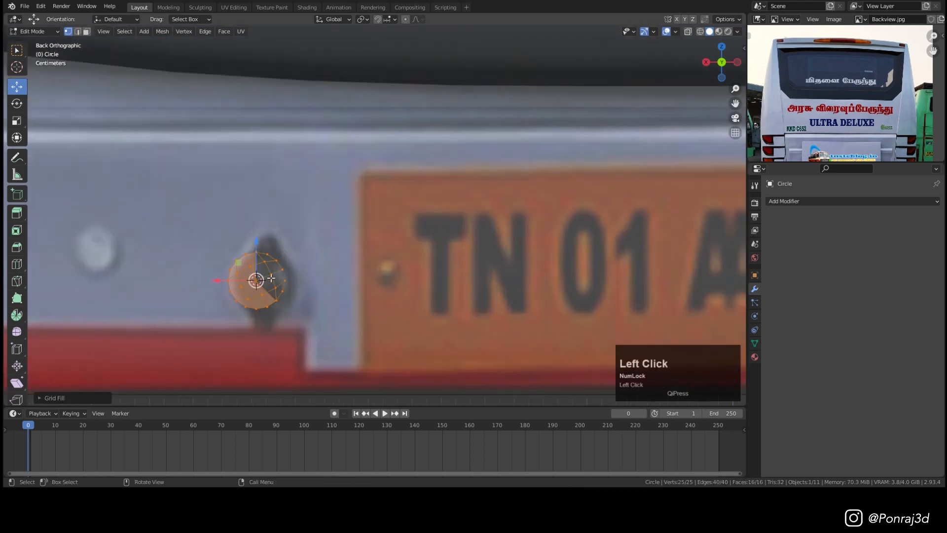
scroll(269, 273, up, 2)
scroll(261, 276, up, 1)
key(Tab)
key(Tab)
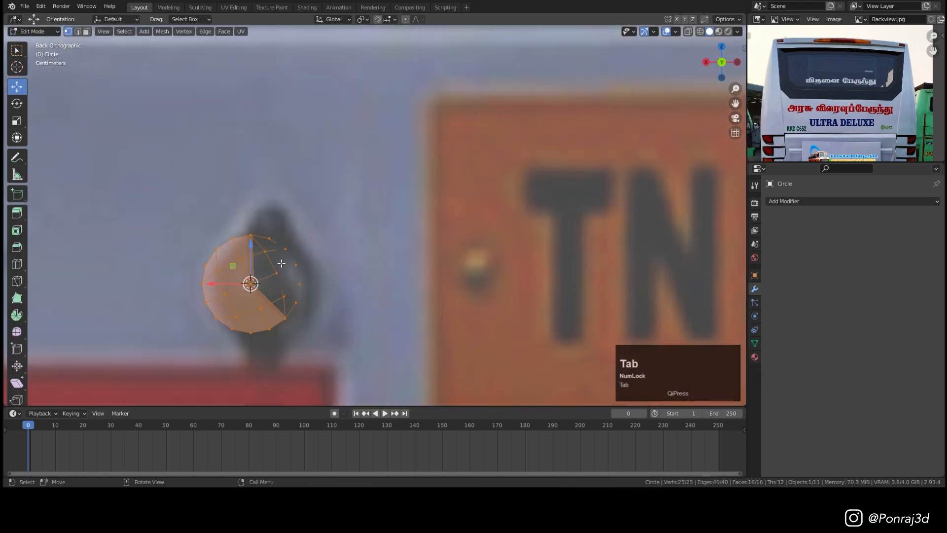
Rotate the filled disc in the back view and extrude it outward about 5.6 mm.
key(r)
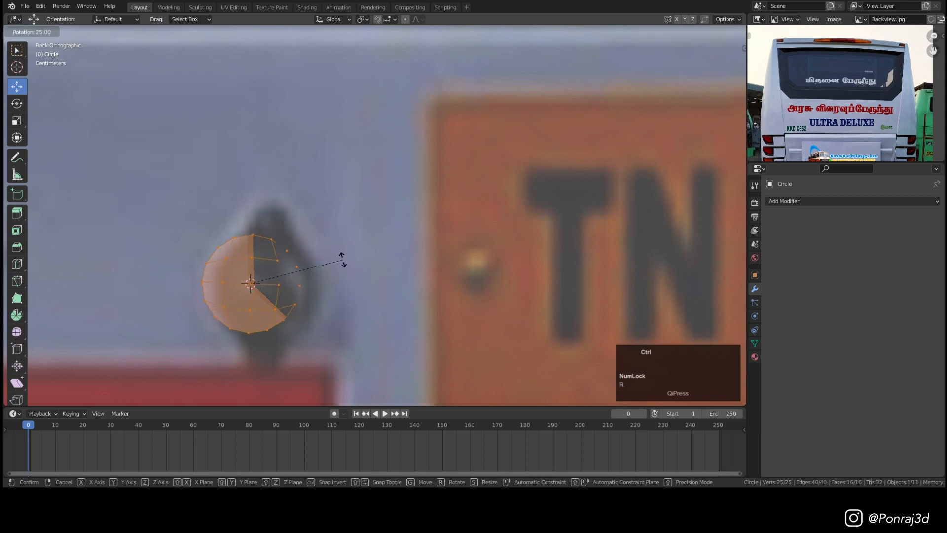
click(340, 253)
middle_drag(339, 252, 279, 287)
key(e)
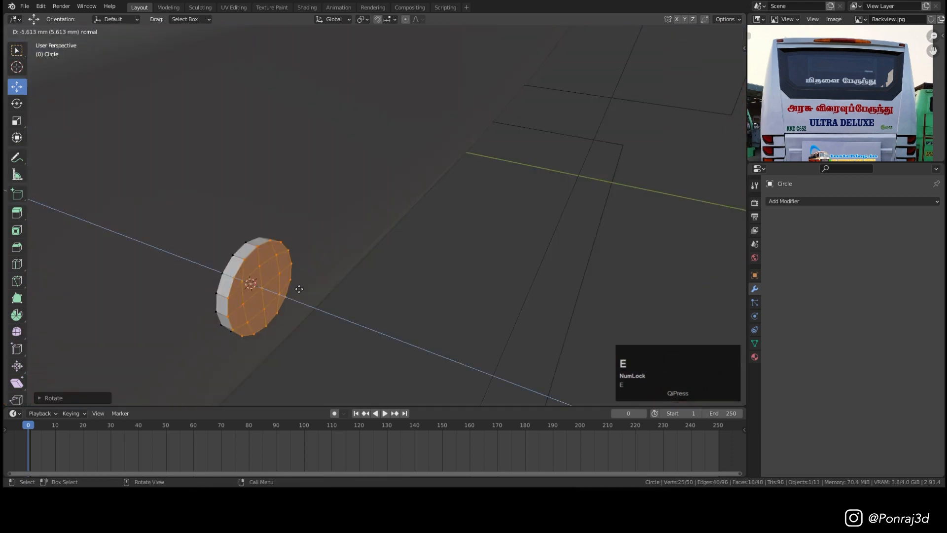
click(298, 287)
middle_drag(294, 296, 262, 284)
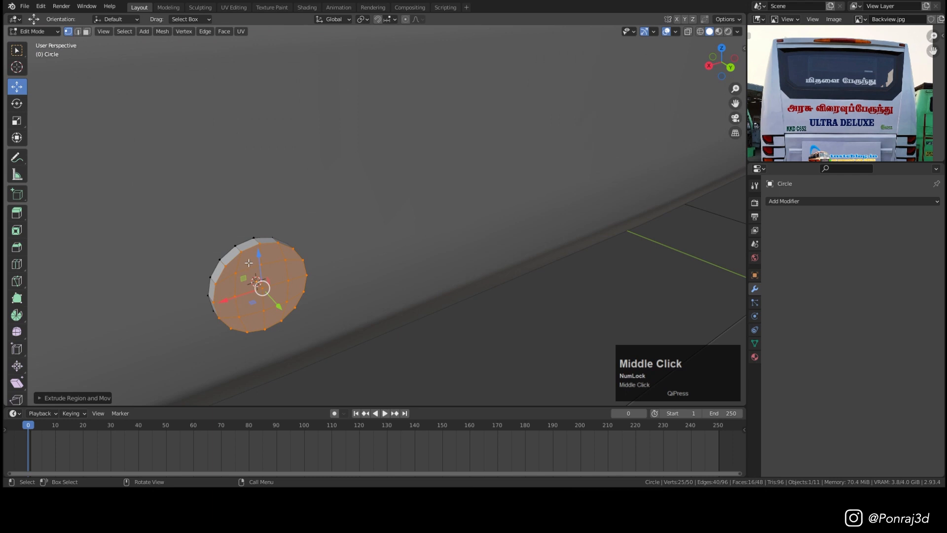
Select the two middle columns of faces on the disc's front and extrude them outward about 6 mm.
click(260, 254)
ctrl+click(270, 256)
ctrl+click(273, 314)
ctrl+click(256, 320)
ctrl+click(247, 279)
middle_drag(289, 292, 315, 287)
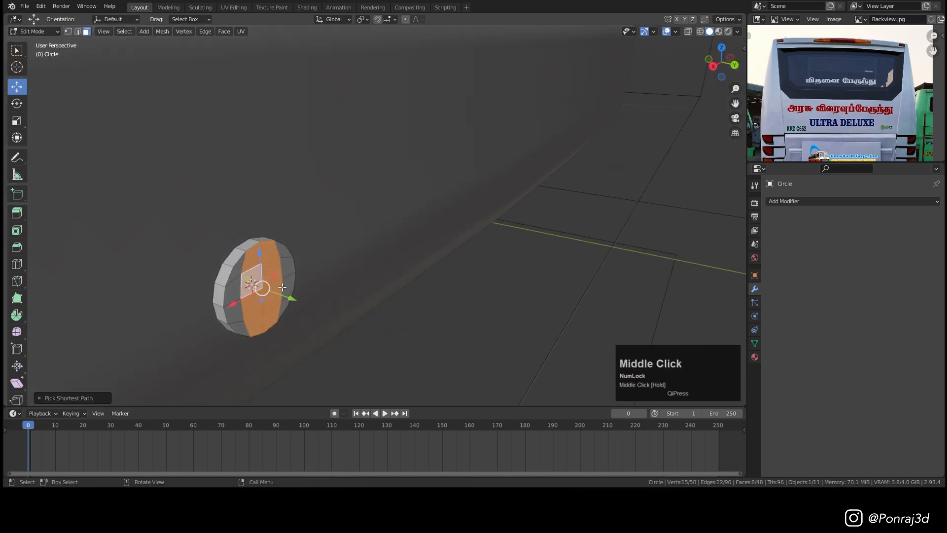
key(e)
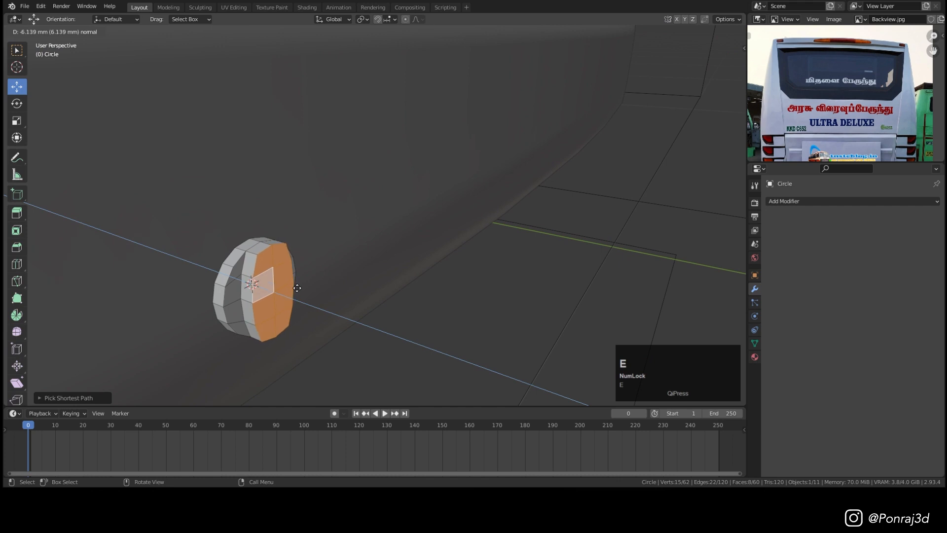
click(297, 288)
Extrude the upper and lower end faces of the raised strip outward to match the knob's pointed ends in the reference.
click(257, 247)
shift+click(273, 242)
middle_drag(298, 319, 251, 272)
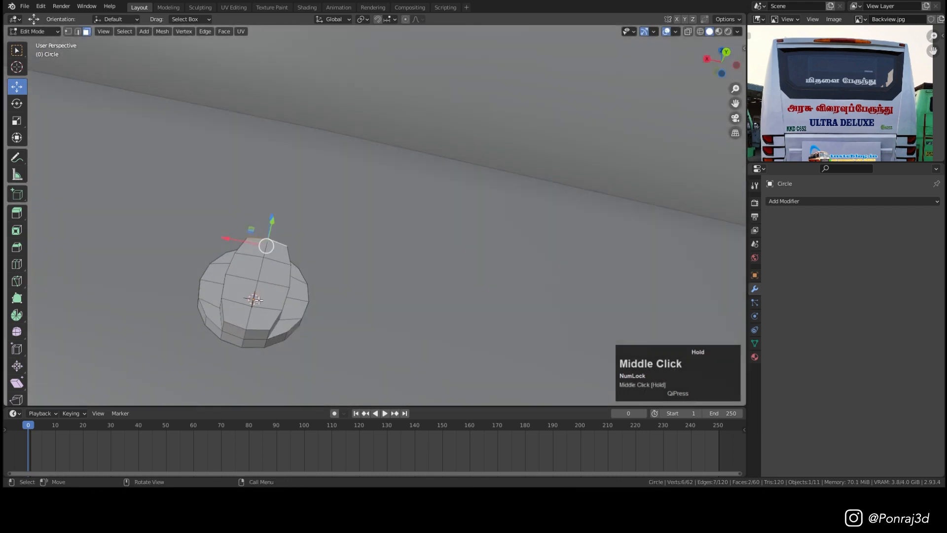
shift+click(238, 331)
middle_drag(238, 331, 306, 259)
key(e)
click(306, 258)
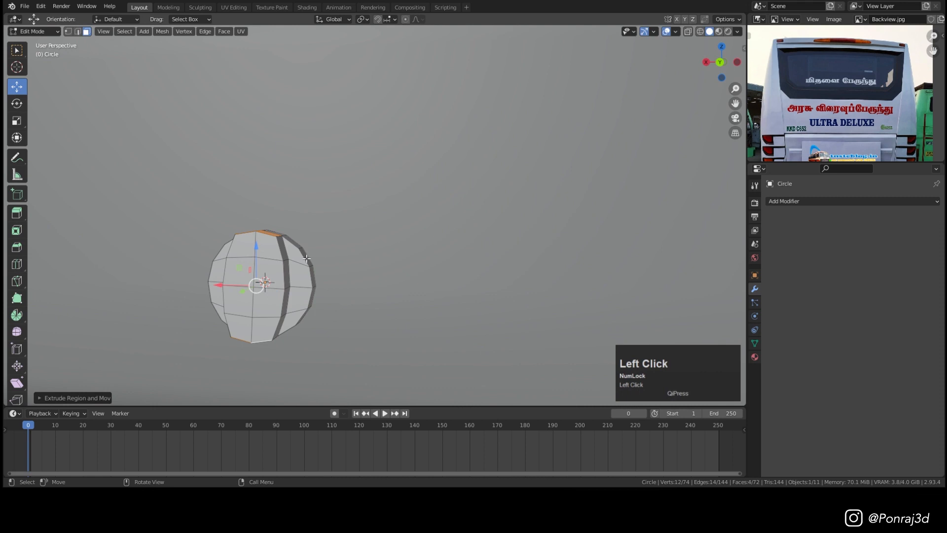
click(317, 209)
key(ctrl+KP_1)
key(Tab)
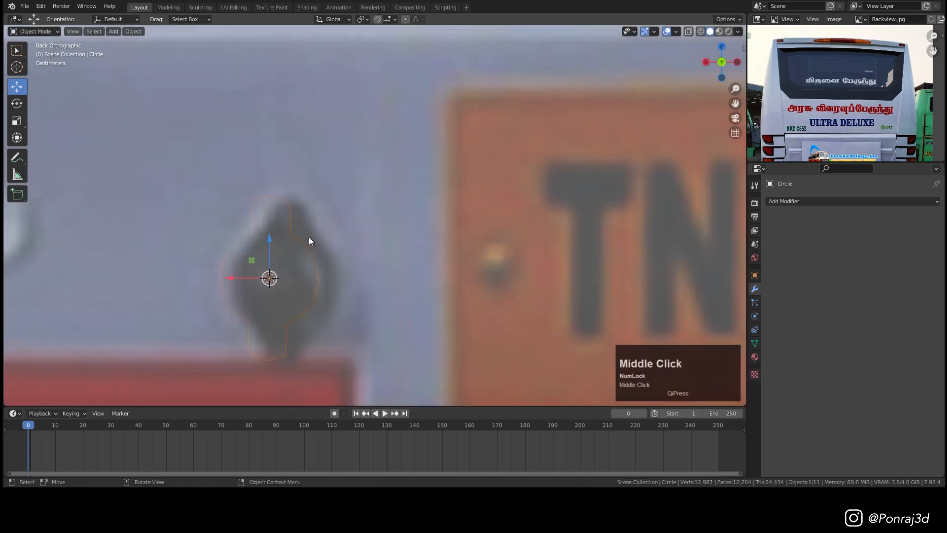
Join the knob into the rear body mesh so it shares that object's mirror and subdivision.
key(KP_2)
scroll(361, 226, down, 3)
shift+click(361, 226)
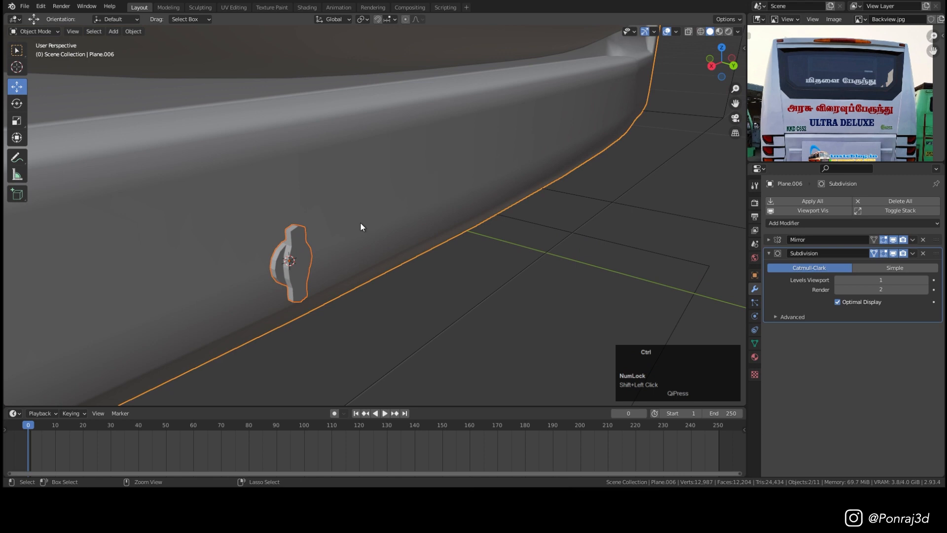
key(ctrl+j)
scroll(291, 252, up, 5)
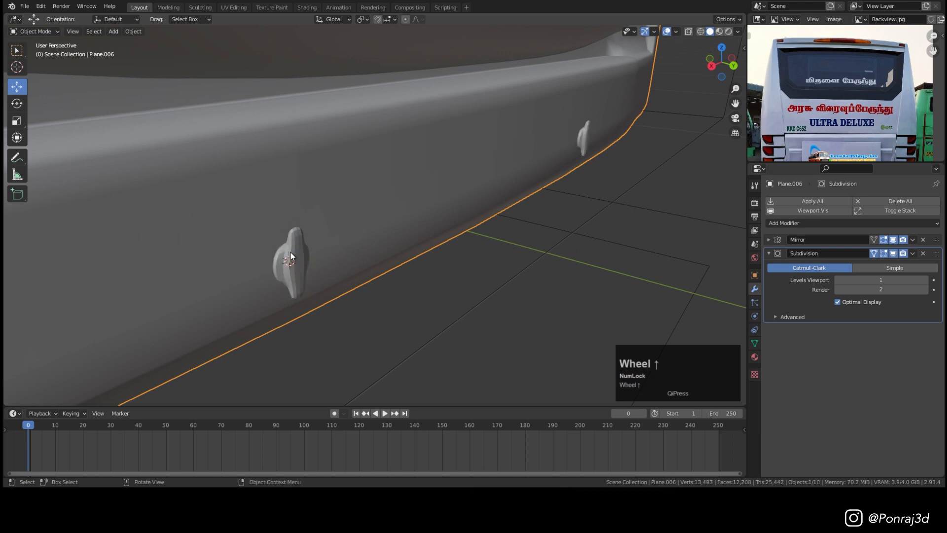
click(304, 236)
Turn off the subdivision's on-cage display and add supporting loop cuts around the knob's raised handle and its base disc.
key(Tab)
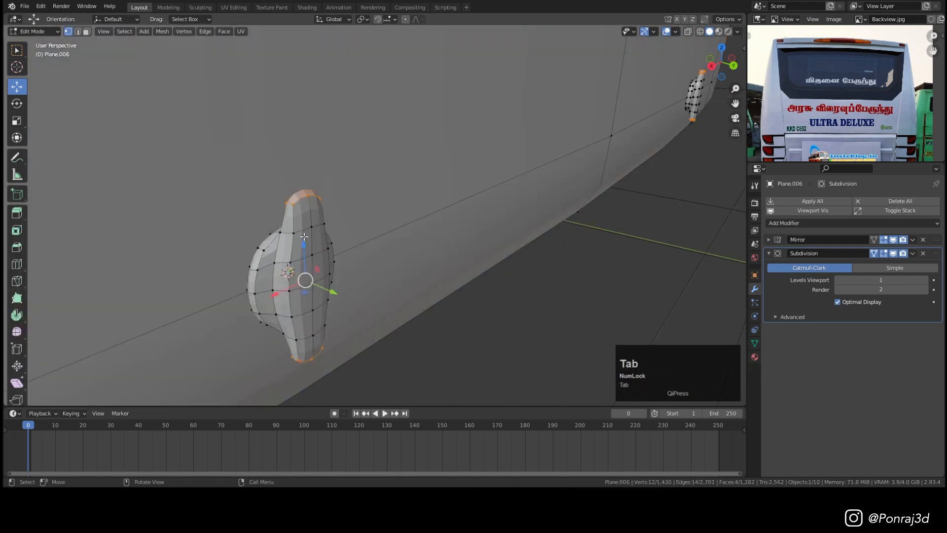
click(871, 253)
key(ctrl+r)
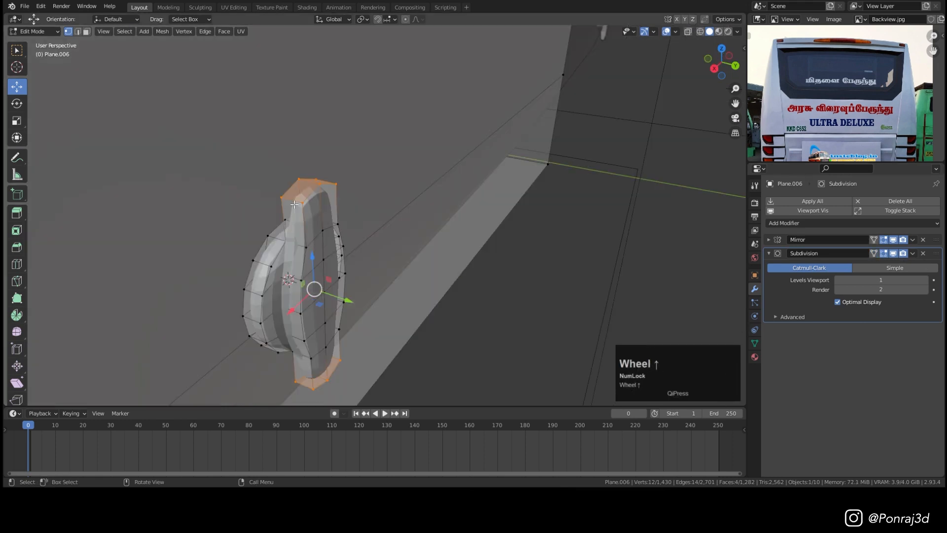
click(307, 201)
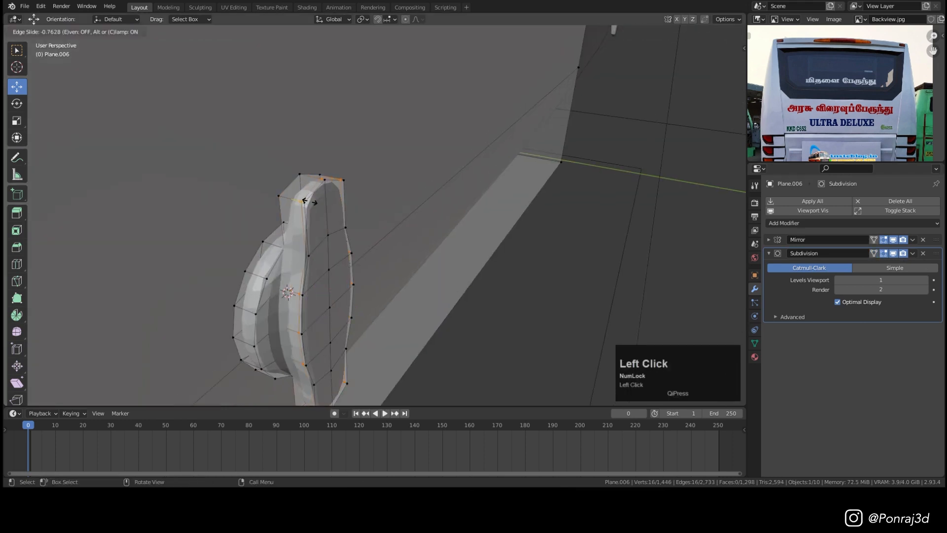
click(304, 201)
click(307, 253)
scroll(304, 296, up, 2)
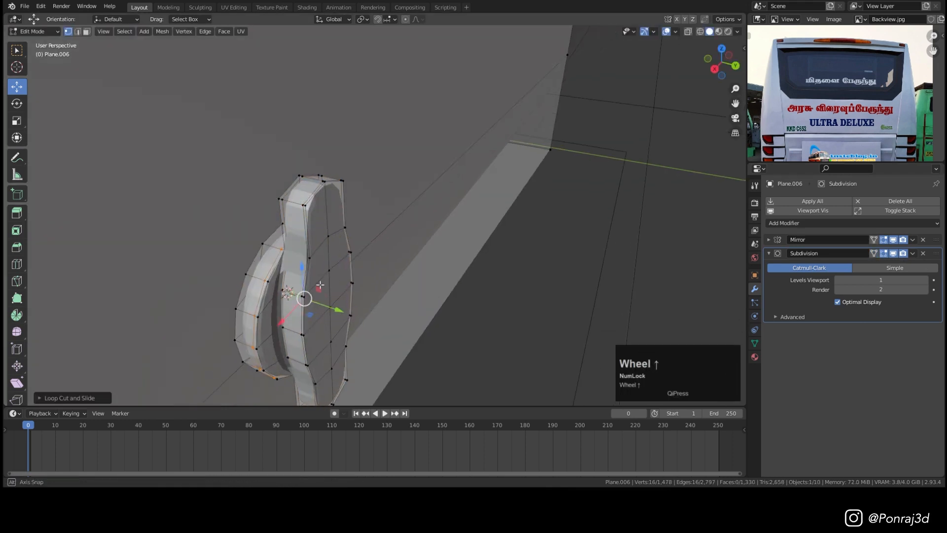
Select the entire linked knob mesh and hide all other geometry in the object.
middle_drag(304, 296, 281, 268)
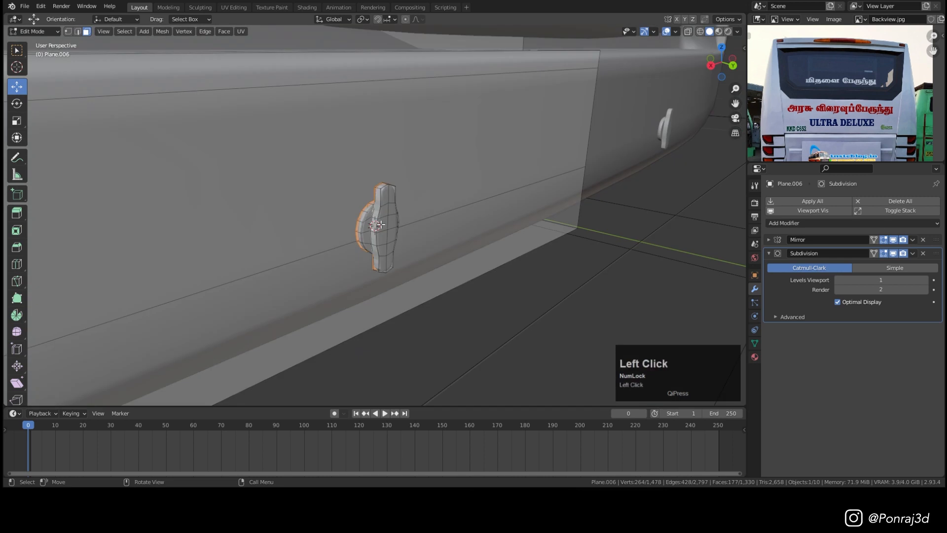
click(380, 224)
key(l)
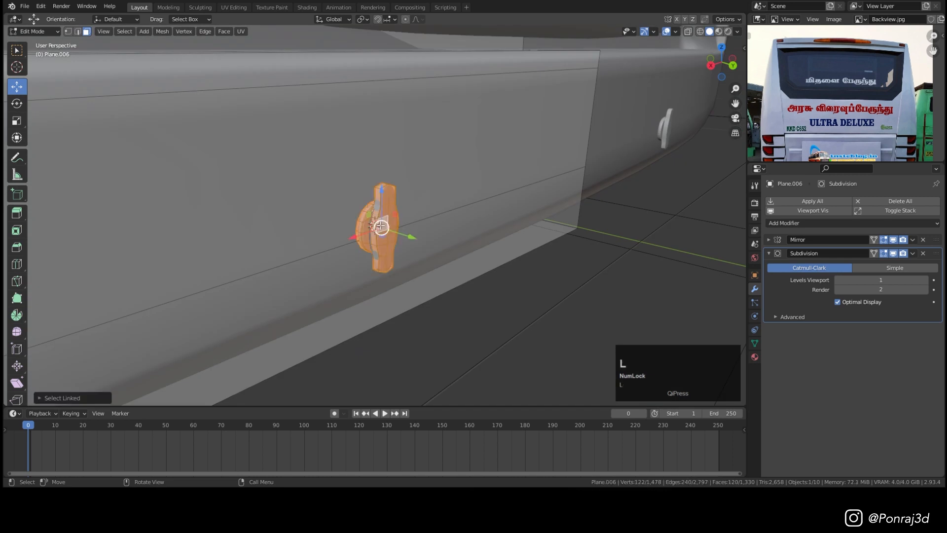
scroll(381, 227, up, 3)
key(shift+h)
Select the faces on the back of the knob's base disc and delete them.
middle_drag(382, 218, 400, 232)
key(alt+a)
ctrl+click(403, 202)
ctrl+click(404, 256)
key(x)
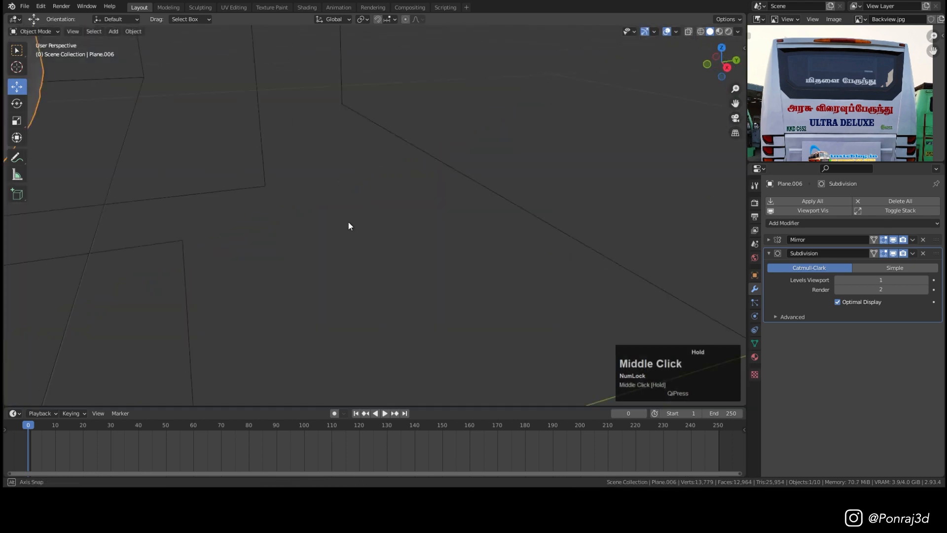
scroll(302, 232, down, 3)
scroll(302, 232, down, 3)
key(Tab)
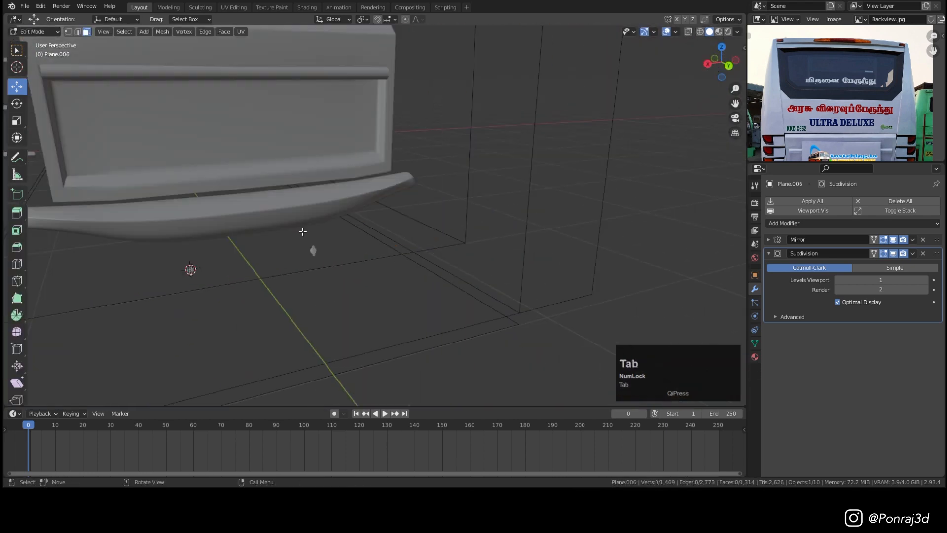
key(Tab)
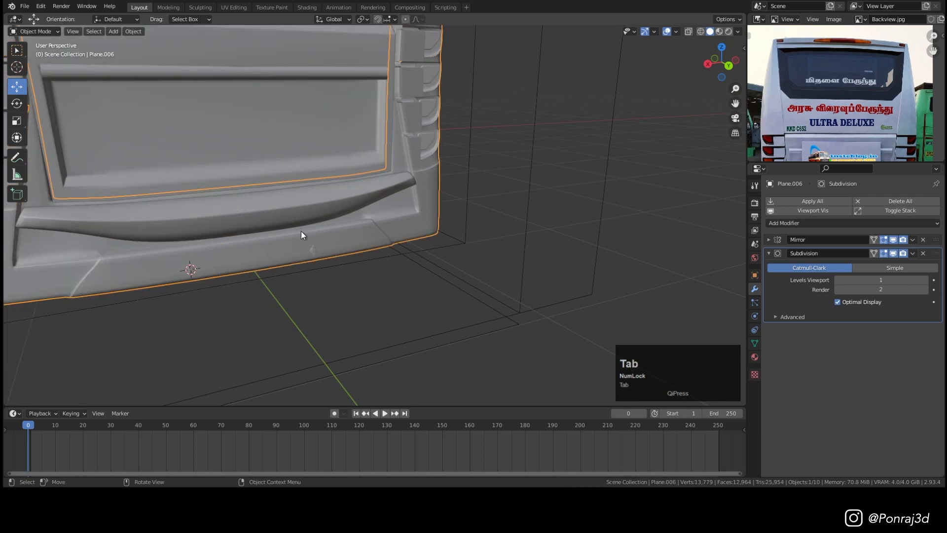
Save the file and place the 3D cursor on the round bolt left of the knob in the back view.
key(ctrl+KP_1)
key(ctrl+s)
scroll(295, 330, up, 3)
scroll(280, 333, up, 3)
key(ctrl+s)
scroll(342, 303, up, 1)
key(ctrl+s)
shift+right_click(320, 303)
Add a 16-vertex mesh circle at the bolt and scale it down.
key(shift+a)
click(351, 261)
click(423, 42)
middle_drag(257, 257, 81, 391)
key(s)
click(467, 236)
Rotate the bolt circle 90° about the X axis so it faces the rear.
key(ctrl+KP_1)
key(r)
key(x)
key(9)
key(0)
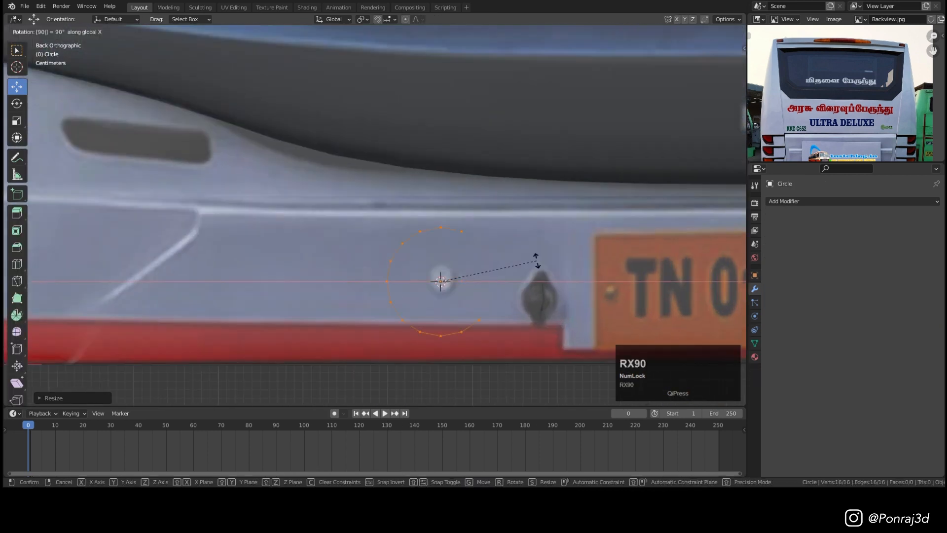
Grid-fill the bolt circle, extrude it into a thin disc, and delete the disc's back faces.
key(Tab)
key(ctrl+f)
click(472, 278)
key(e)
key(KP_7)
key(shift+z)
key(x)
click(518, 293)
scroll(357, 253, down, 3)
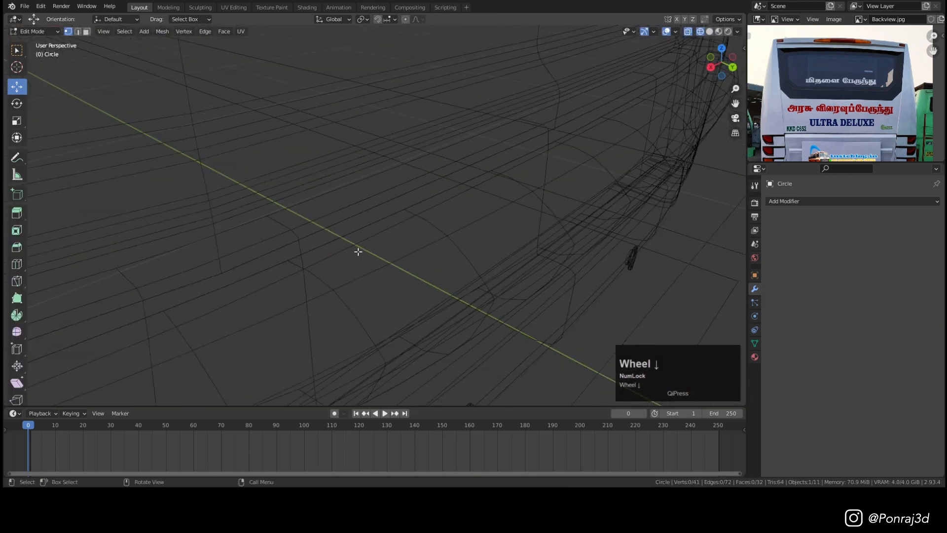
Add a supporting loop cut around the side wall of the bolt disc.
key(shift+z)
click(372, 321)
key(ctrl+r)
Join the bolt disc to the bus's rear body object and shade the result smooth.
key(Tab)
shift+click(498, 229)
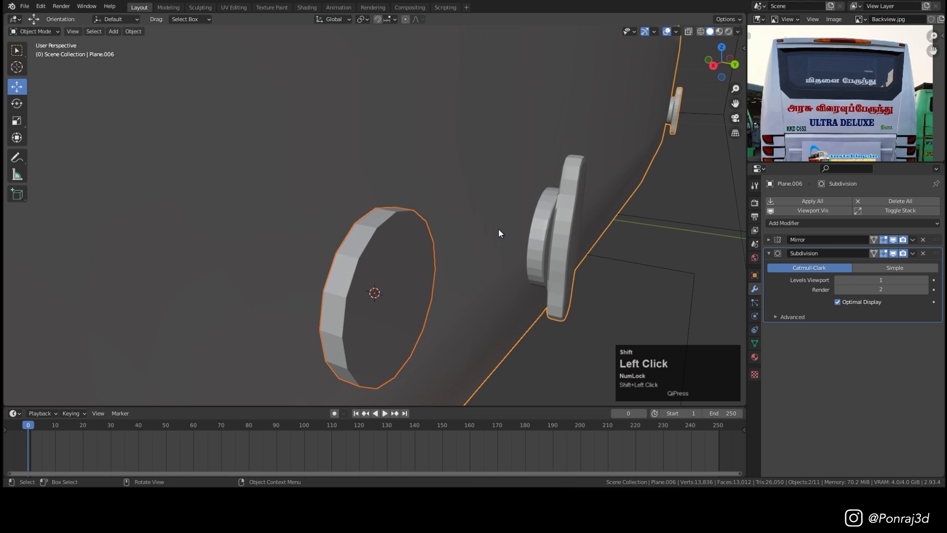
key(ctrl+j)
key(Tab)
key(Tab)
right_click(408, 239)
click(407, 240)
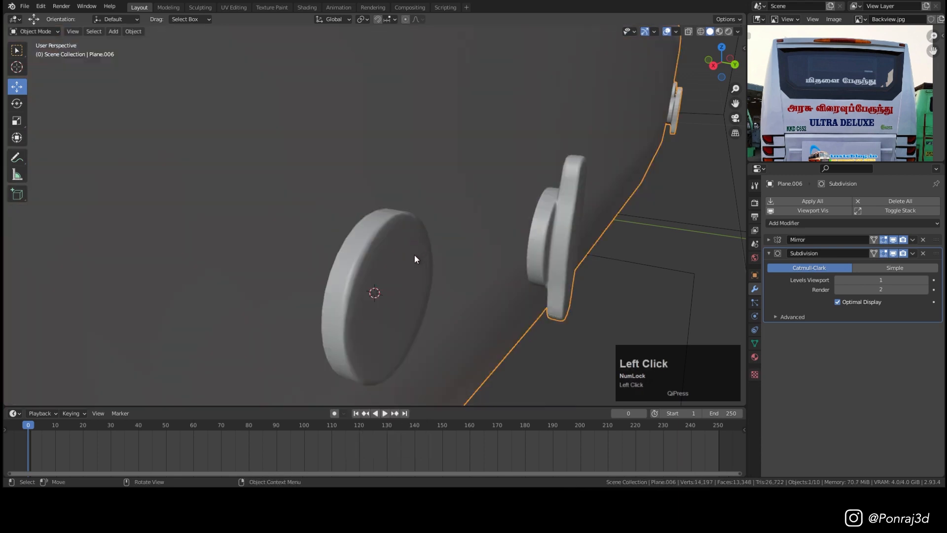
Select the whole bolt disc and rotate it about 5° in the top view to follow the body surface.
key(Tab)
click(354, 276)
key(l)
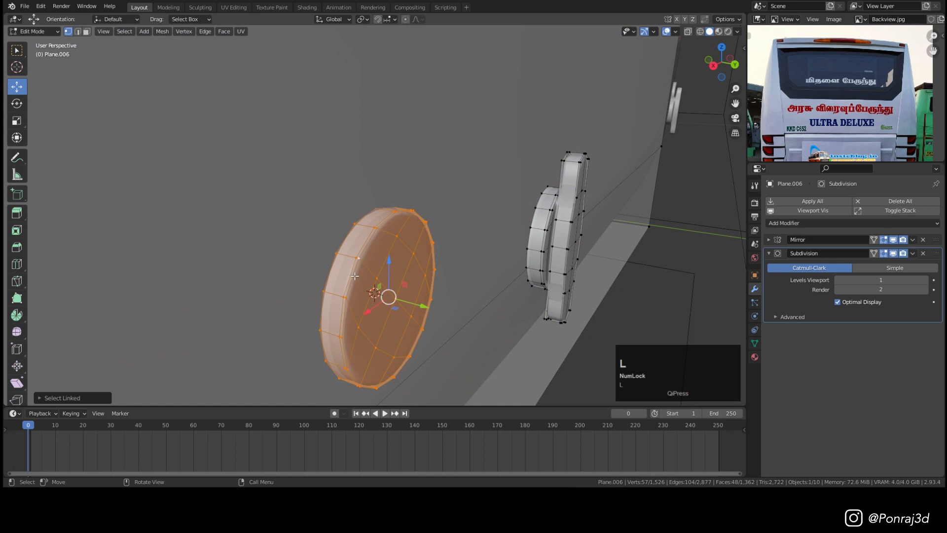
key(KP_7)
key(z)
click(268, 291)
shift+middle_drag(425, 311, 423, 297)
key(r)
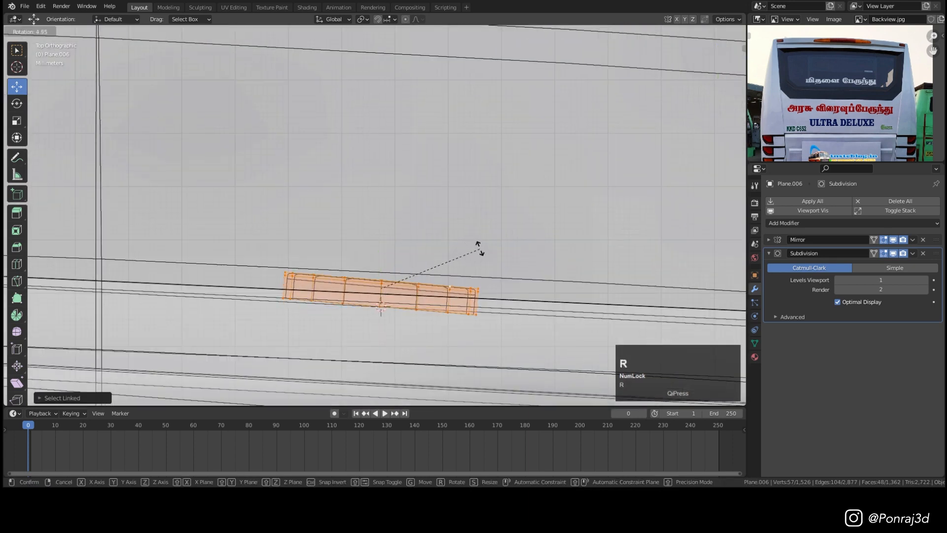
click(478, 246)
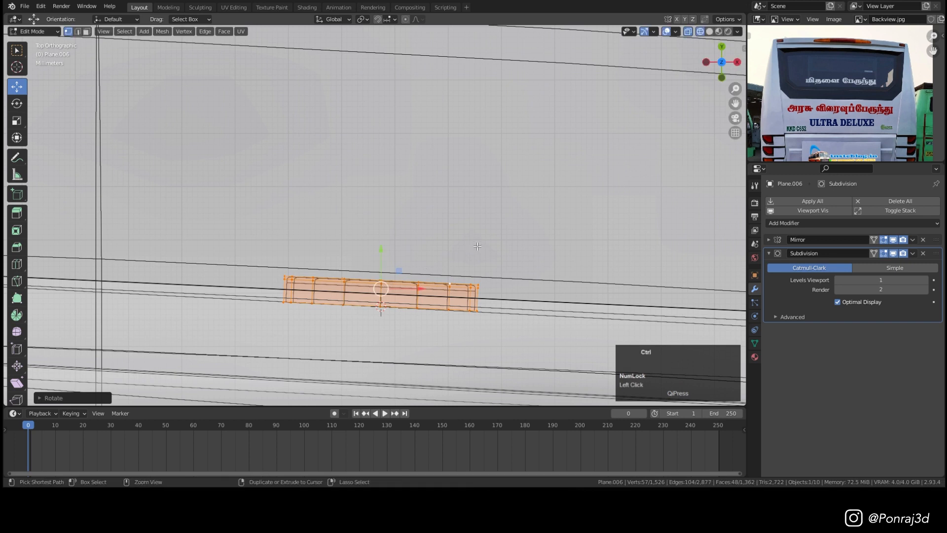
Duplicate the bolt disc onto the second reference bolt near the bus's outer corner in the back view.
key(ctrl+KP_1)
scroll(464, 251, down, 6)
shift+middle_drag(454, 266, 604, 291)
key(shift+d)
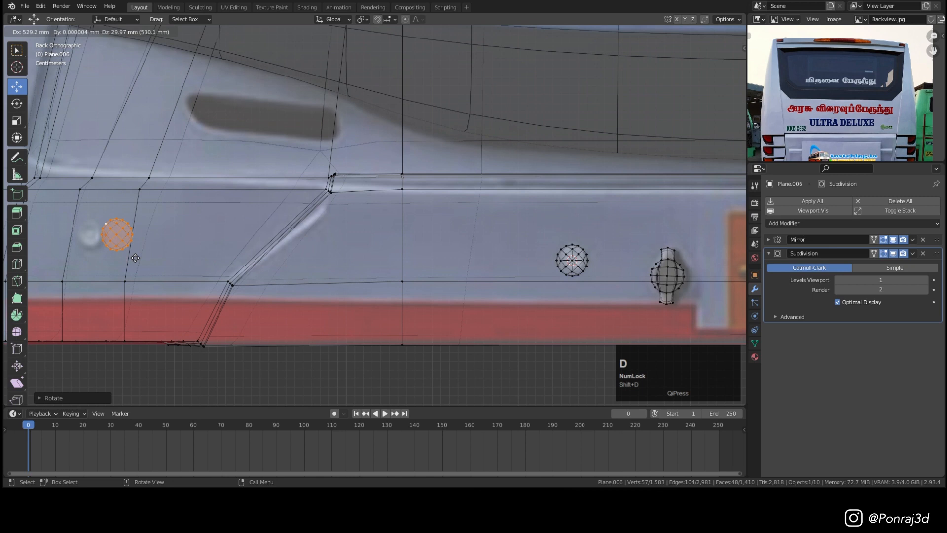
click(120, 263)
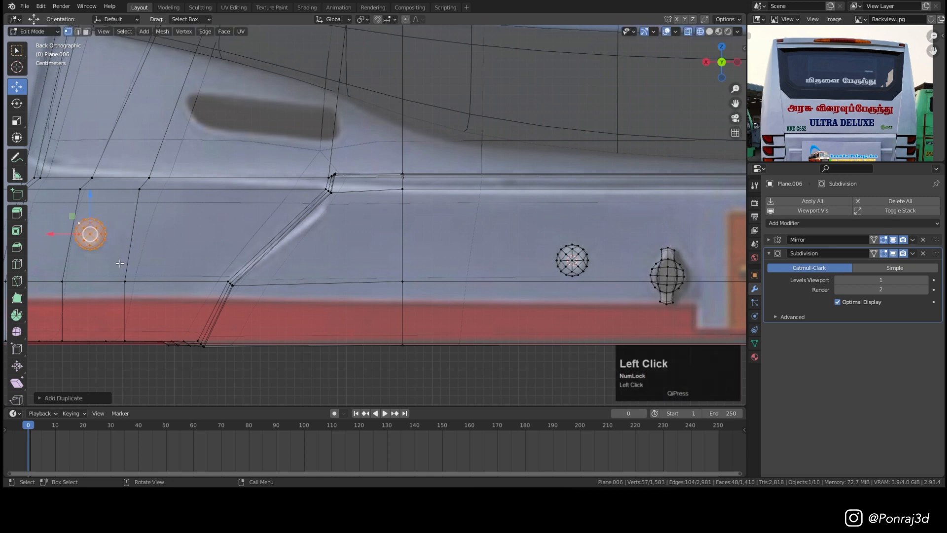
Move the duplicated bolt along Y in the top view until it sits against the curved body surface.
key(KP_7)
scroll(120, 263, down, 5)
shift+middle_drag(120, 263, 383, 258)
shift+middle_drag(492, 258, 531, 258)
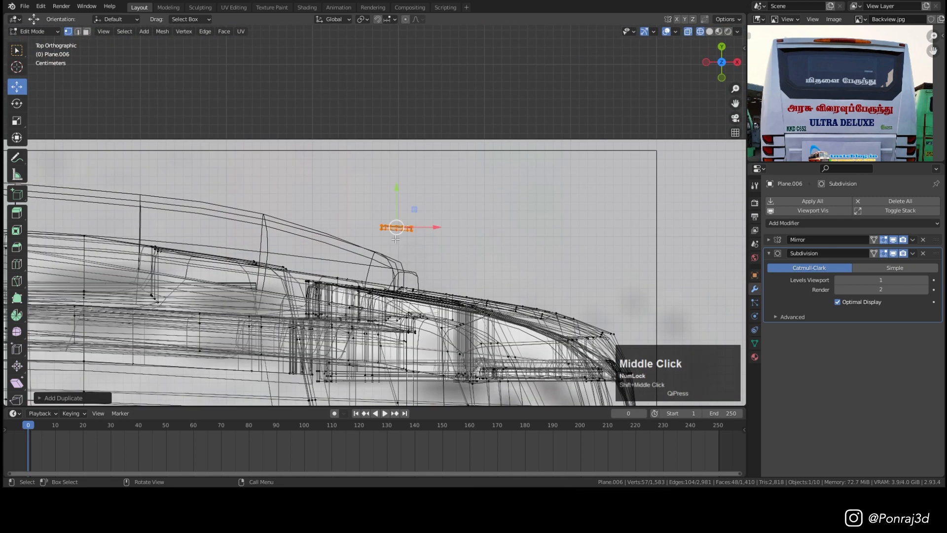
drag(395, 185, 397, 239)
scroll(398, 240, up, 3)
drag(410, 272, 410, 276)
Return to solid shading in Object Mode and save the file.
key(shift+z)
key(Tab)
mouse_move(410, 277)
middle_down()
mouse_move(390, 234)
mouse_move(394, 340)
middle_up()
scroll(390, 238, down, 5)
key(ctrl+s)
middle_drag(465, 273, 446, 284)
key(ctrl+s)
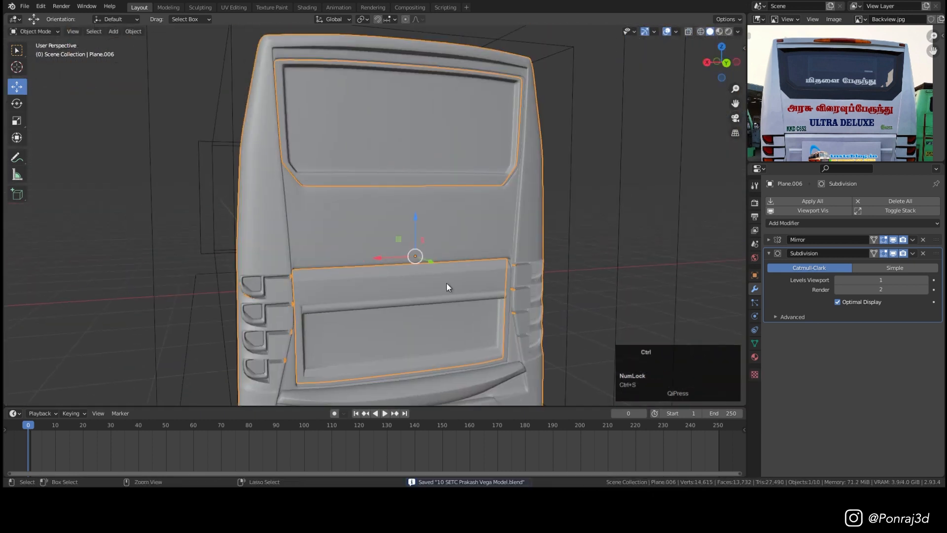
Add a horizontal loop cut across the rear's top band along the upper edge of the corner marker light.
key(ctrl+KP_1)
shift+middle_drag(509, 115, 530, 256)
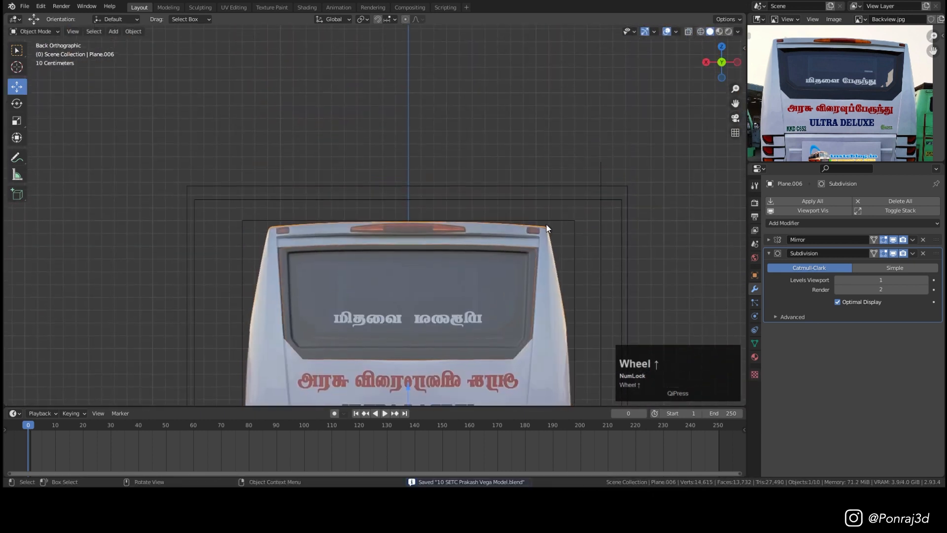
scroll(538, 226, up, 5)
click(568, 233)
key(Tab)
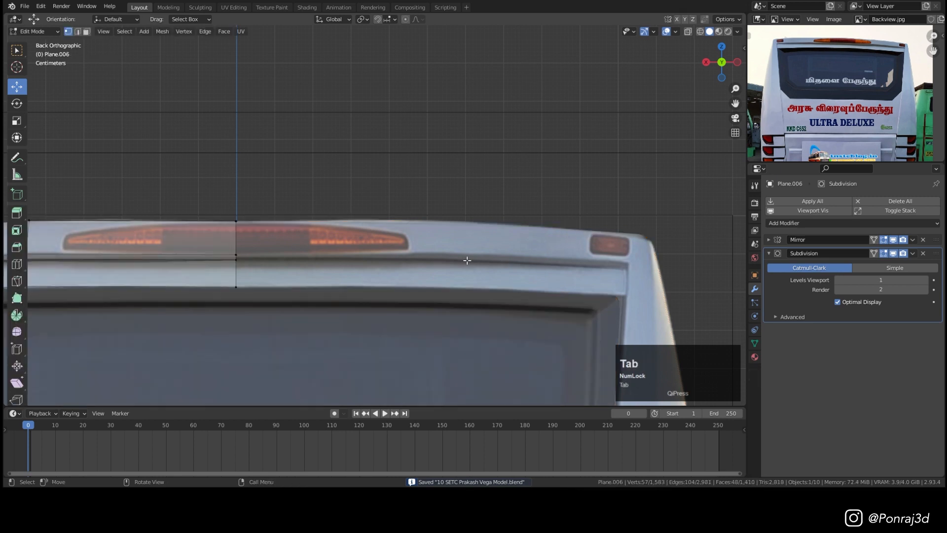
shift+middle_drag(399, 218, 321, 222)
scroll(472, 257, up, 4)
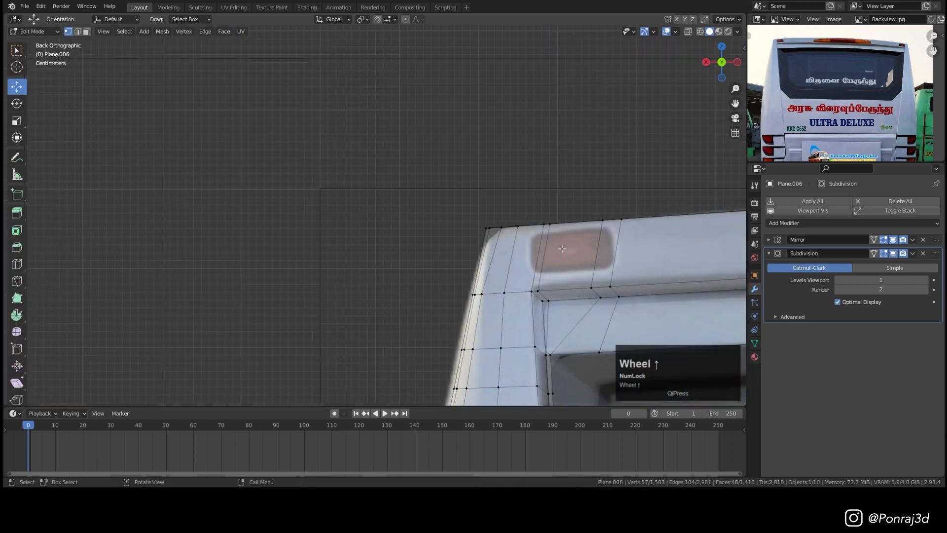
shift+middle_drag(590, 248, 444, 262)
key(ctrl+r)
click(456, 251)
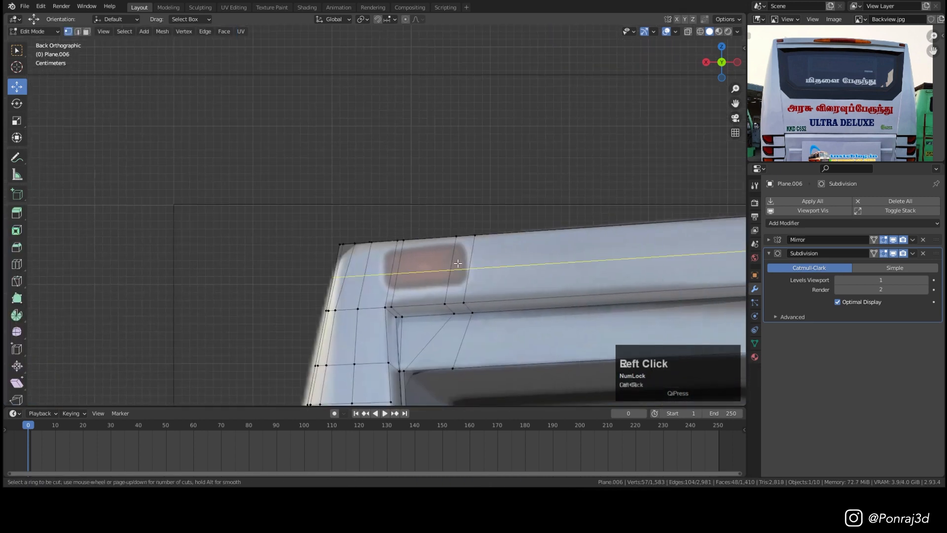
click(456, 252)
click(456, 244)
Add another horizontal loop cut across the top band along the marker light's lower edge.
key(ctrl+r)
click(465, 275)
click(465, 280)
Select the three faces covering the corner marker light and inset them slightly.
key(3)
scroll(398, 267, up, 3)
click(409, 283)
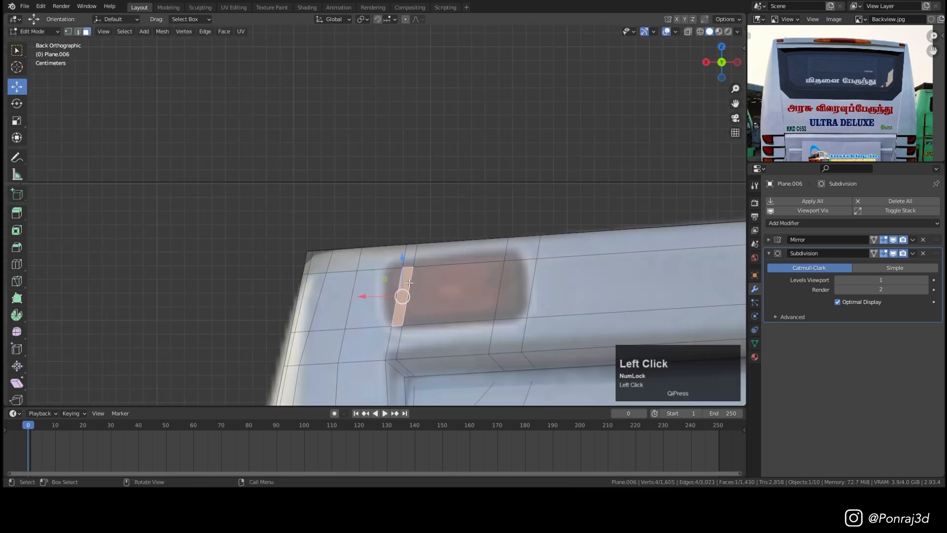
ctrl+click(513, 283)
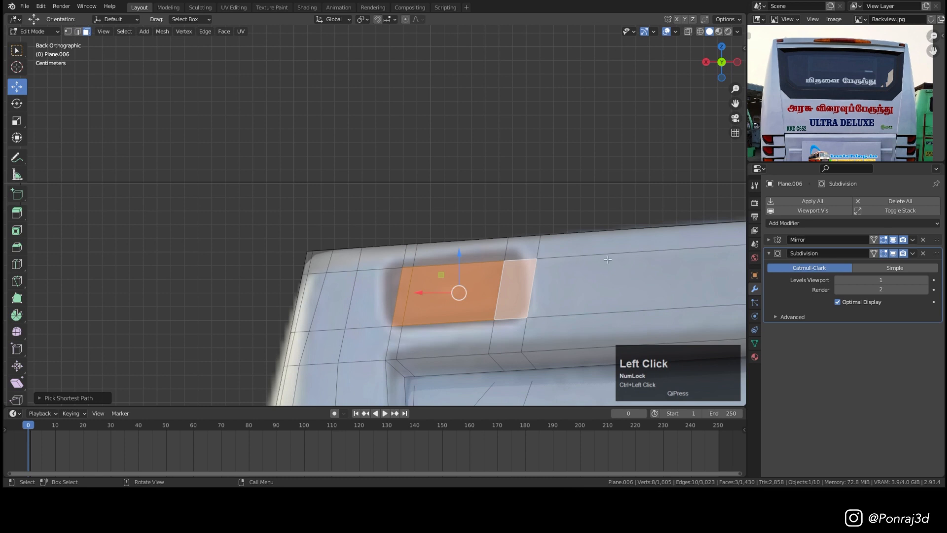
key(i)
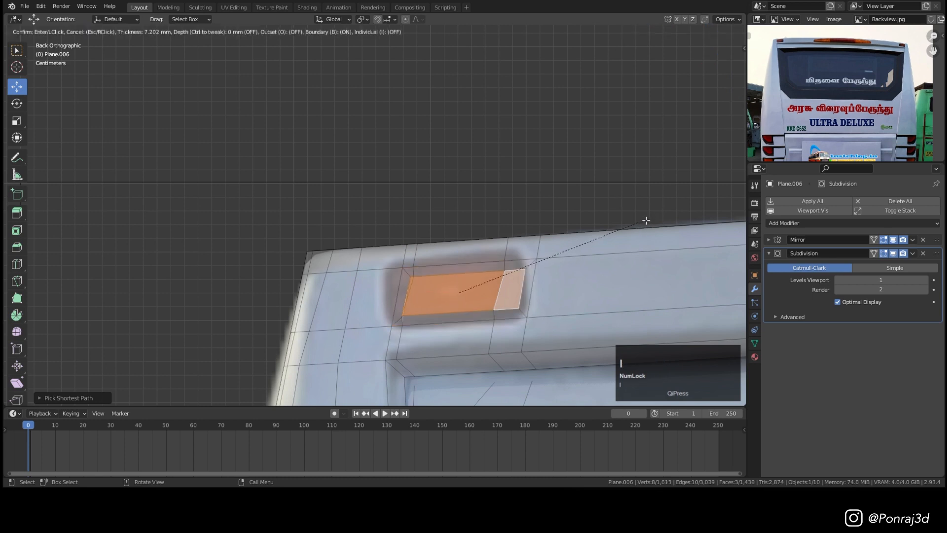
click(649, 219)
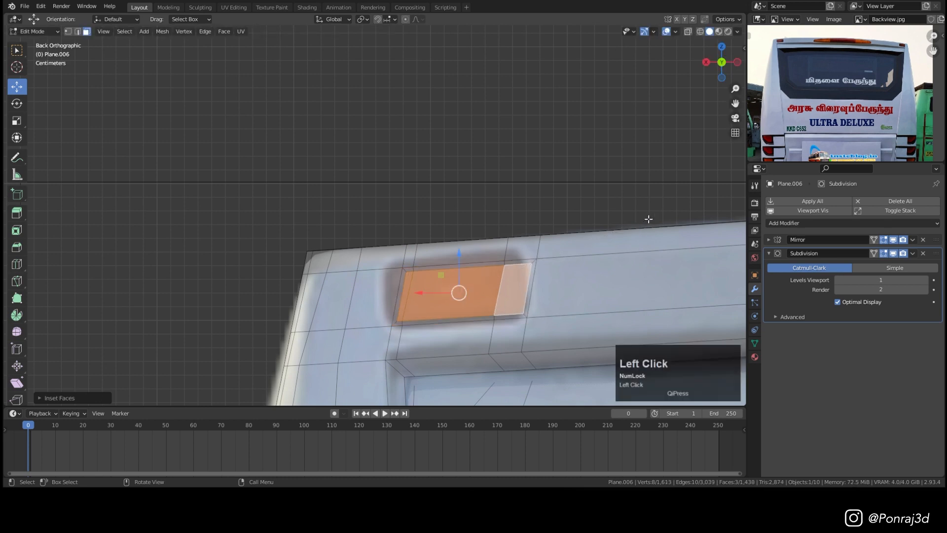
Separate the inset marker light faces into their own object and select that object.
middle_drag(500, 302, 529, 254)
key(p)
click(529, 254)
click(529, 254)
key(Tab)
click(481, 273)
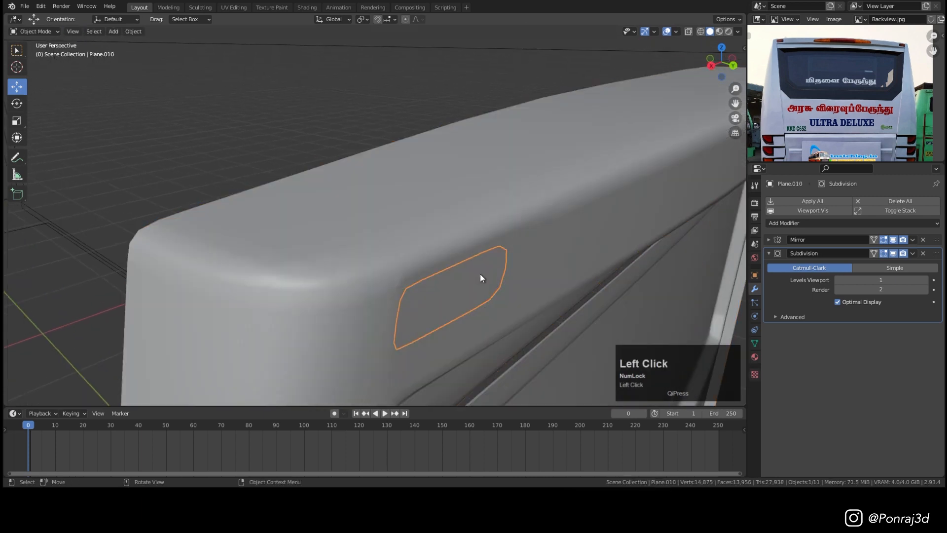
Select the border edge loop of the marker light opening in the body and extrude it inward along Y.
click(545, 241)
key(Tab)
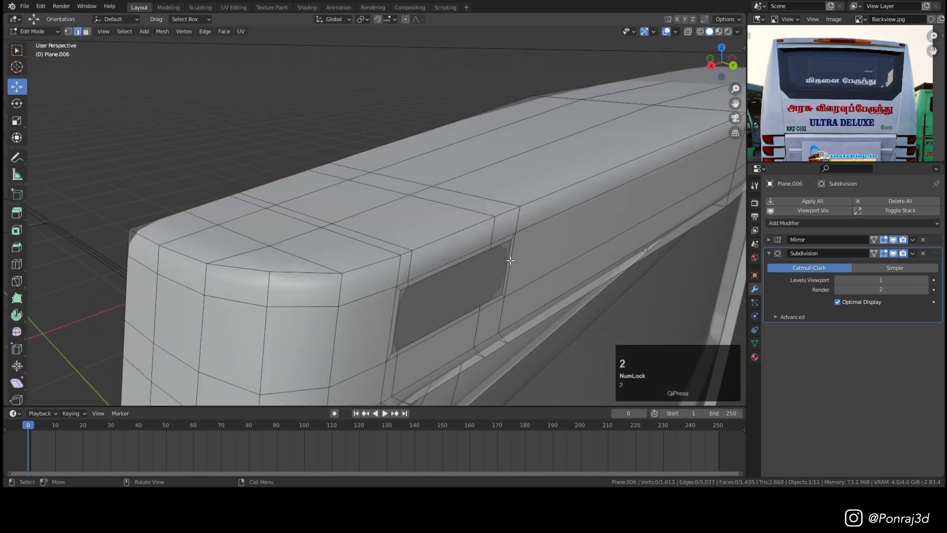
alt+click(508, 257)
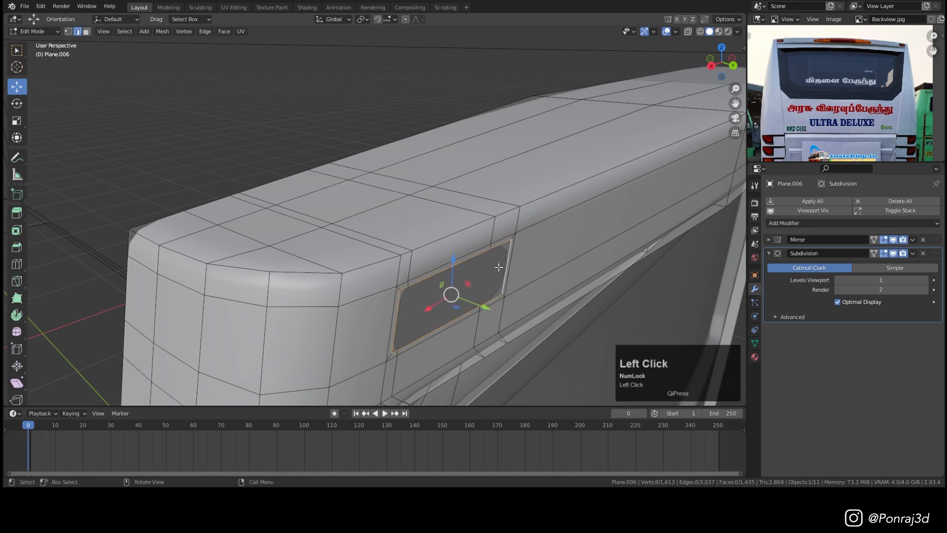
scroll(494, 292, up, 1)
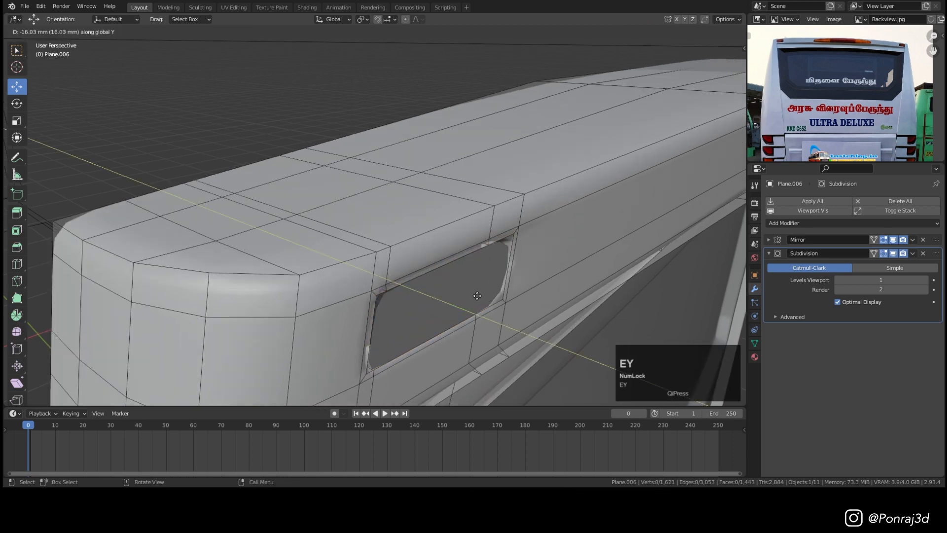
click(447, 292)
scroll(567, 265, up, 5)
middle_drag(567, 266, 556, 271)
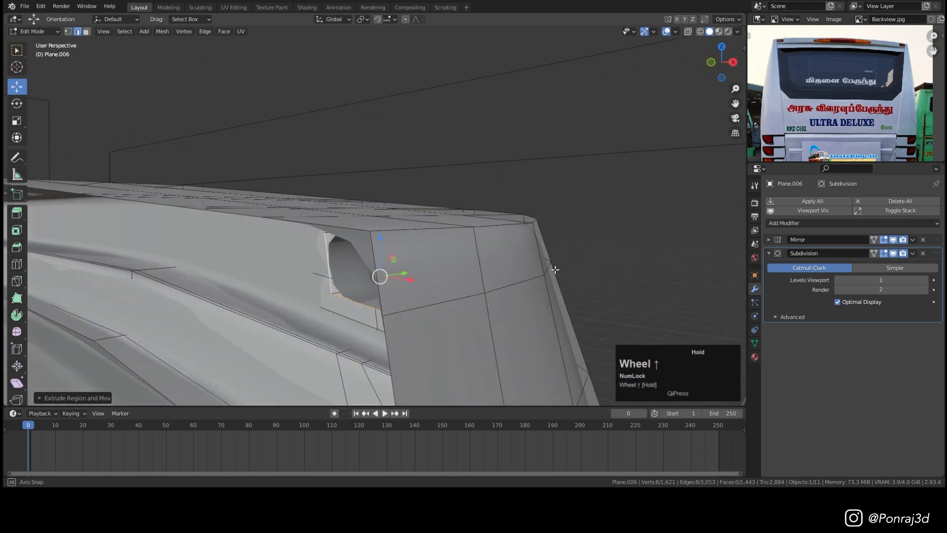
Flatten the recess's extruded edge loop by scaling it along Y.
middle_drag(440, 279, 474, 285)
key(s)
key(y)
click(444, 274)
key(Tab)
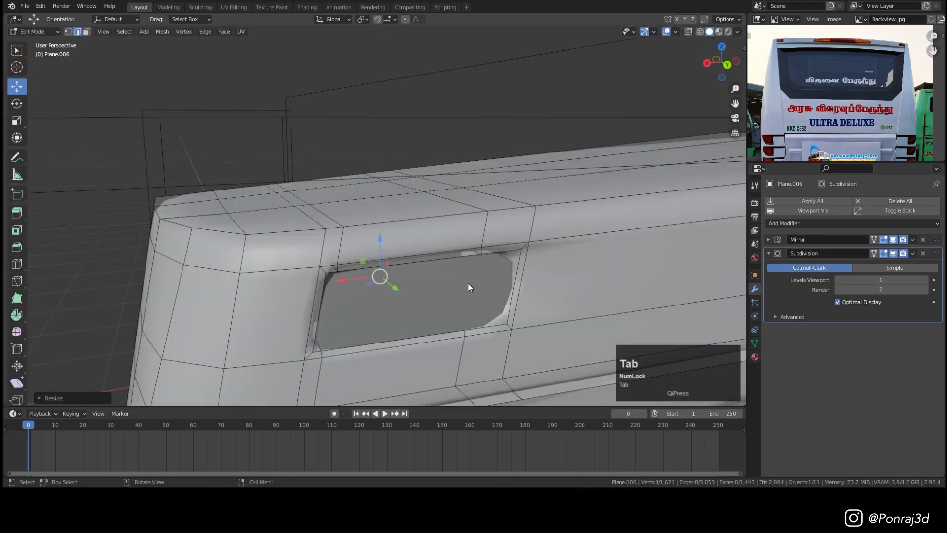
Hide the separated marker light and move the recess's inner edge loop along Y to make the recess shallower.
click(469, 286)
key(h)
click(538, 269)
key(Tab)
middle_drag(538, 270, 563, 273)
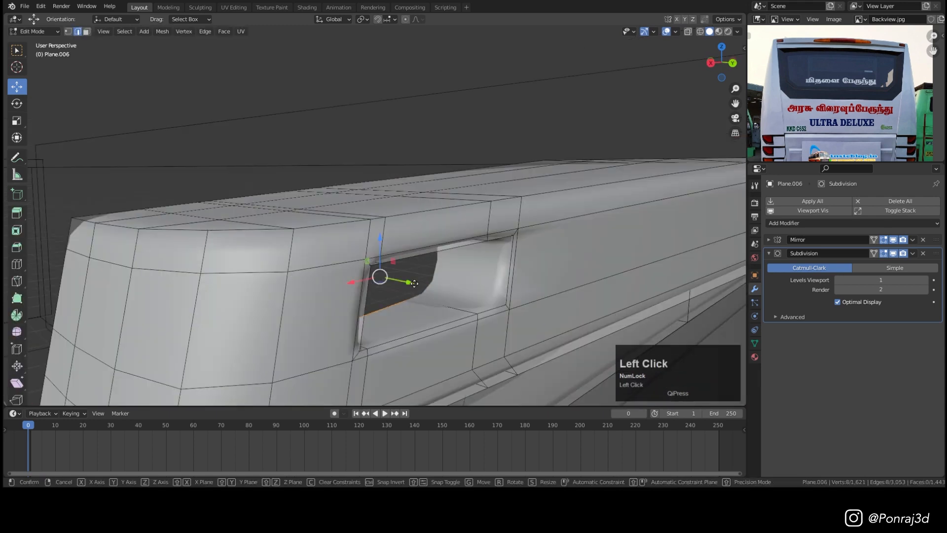
drag(409, 282, 457, 292)
middle_drag(457, 292, 478, 310)
drag(434, 288, 450, 286)
Add a loop cut inside the marker light recess and slide it up against the opening's rim.
key(ctrl+r)
click(471, 272)
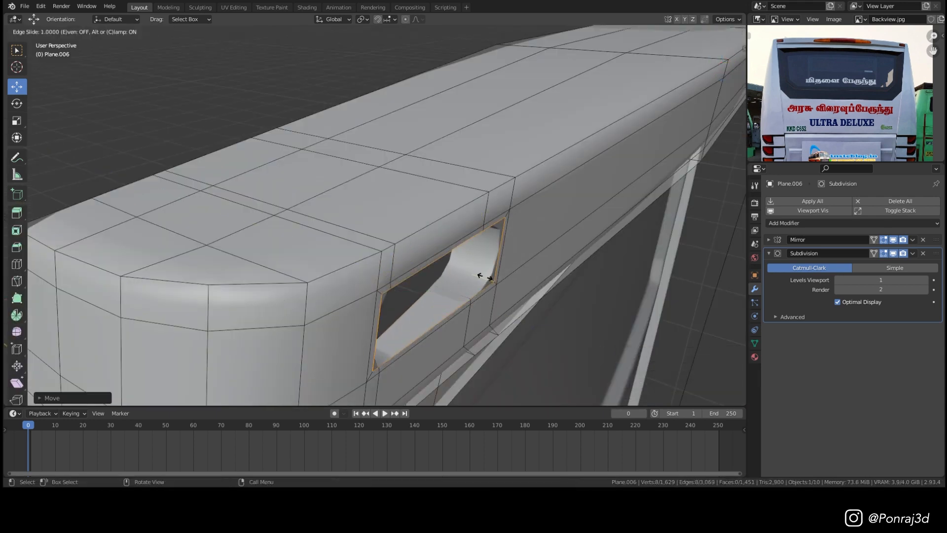
click(481, 274)
key(Tab)
key(Num_Lock)
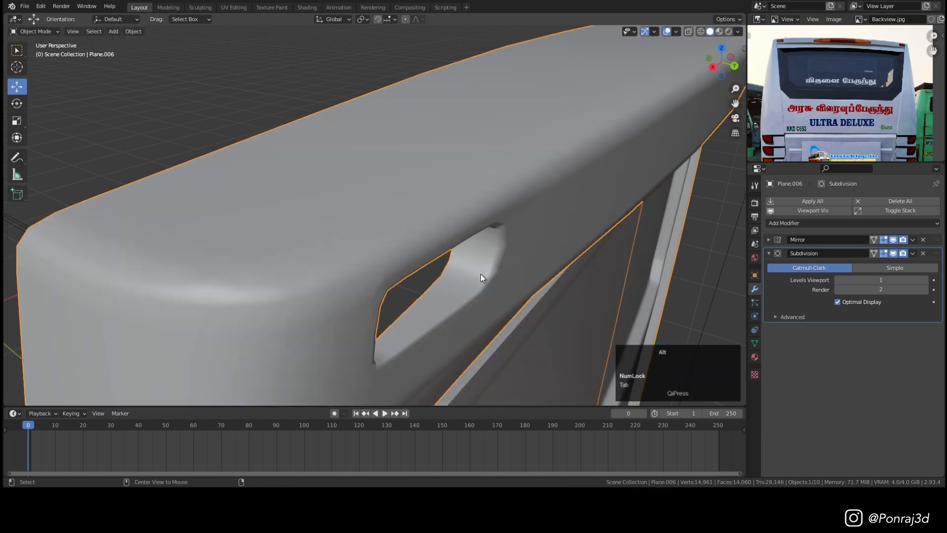
Unhide the marker light panel and divide it with two lengthwise loop cuts.
click(481, 274)
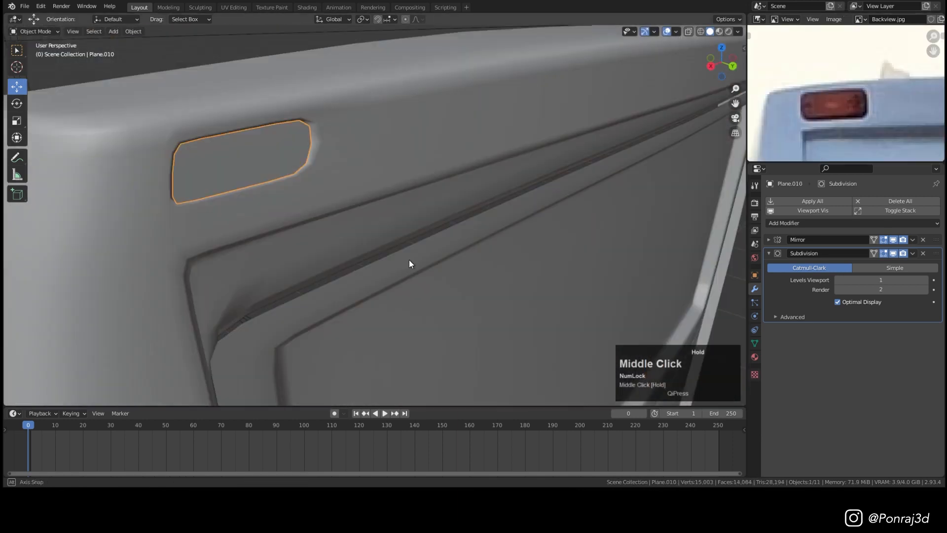
middle_drag(409, 259, 365, 218)
key(ctrl+r)
scroll(375, 209, up, 1)
click(375, 209)
click(375, 209)
scroll(424, 210, up, 3)
key(q)
middle_drag(404, 163, 428, 171)
Select all outer border edges of the marker light panel and extrude them along Y to give it depth.
key(2)
alt+click(371, 163)
alt+shift+click(447, 169)
alt+shift+click(389, 249)
alt+shift+click(265, 271)
middle_drag(396, 212, 451, 229)
key(e)
key(y)
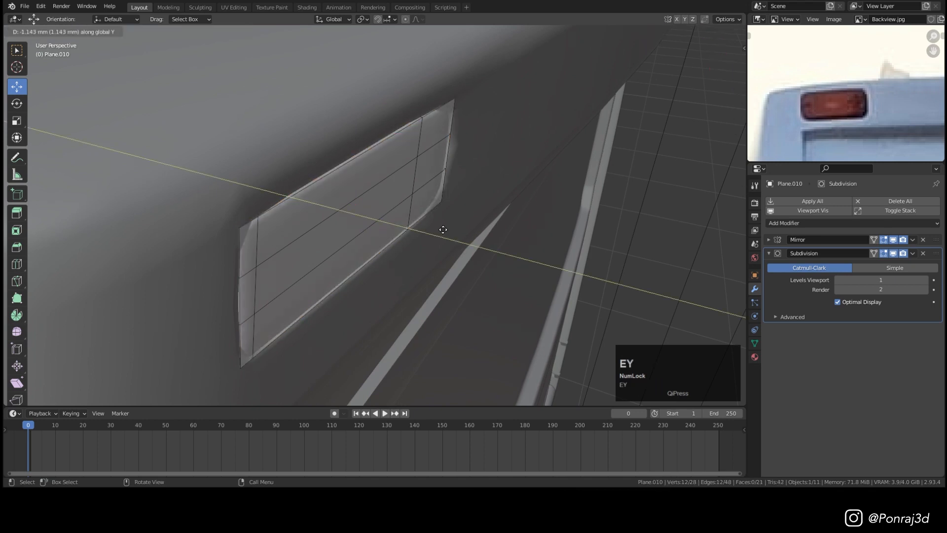
click(395, 225)
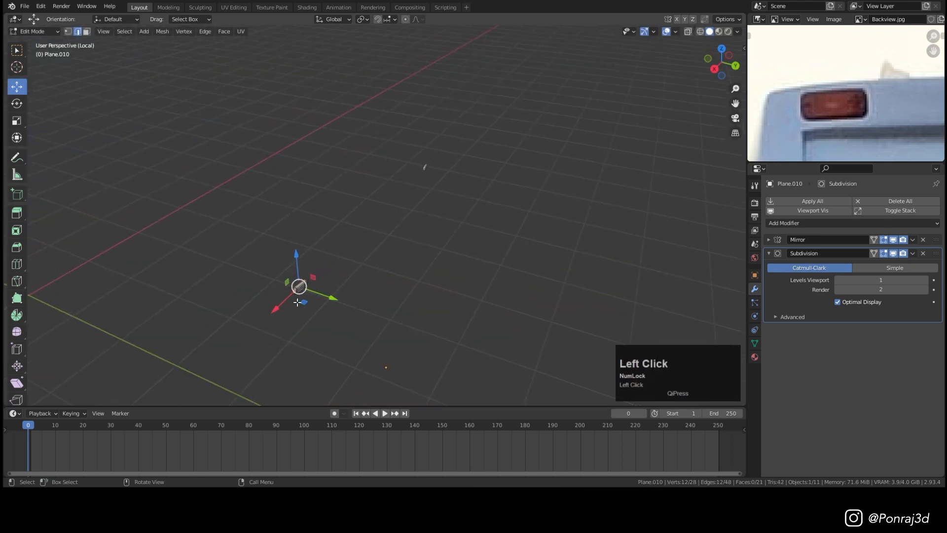
Isolate the marker light in local view and add a loop cut around its side walls near the front face.
scroll(298, 301, up, 8)
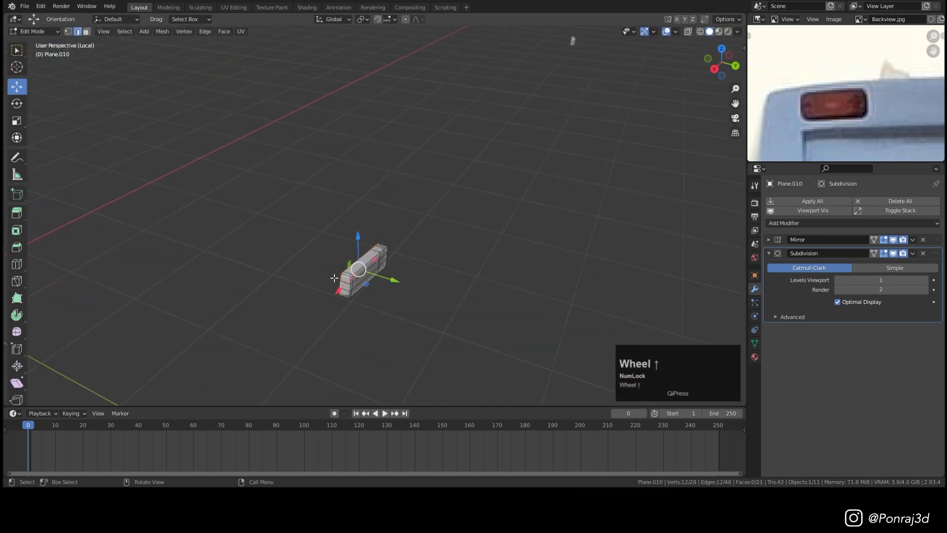
key(ctrl+r)
click(460, 230)
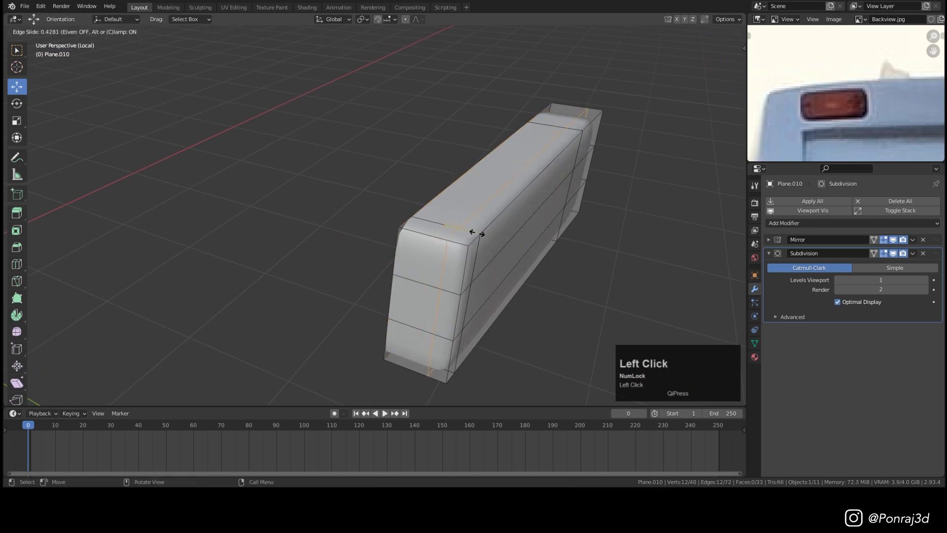
click(464, 231)
Select the upper and lower front edge loops of the marker light and shift them slightly.
alt+click(543, 170)
alt+shift+click(481, 354)
middle_drag(481, 354, 573, 285)
drag(574, 240, 561, 238)
key(Tab)
Leave local view to show the whole bus, deselect everything, and save the file.
mouse_move(412, 204)
middle_down()
mouse_move(434, 206)
mouse_move(394, 202)
middle_up()
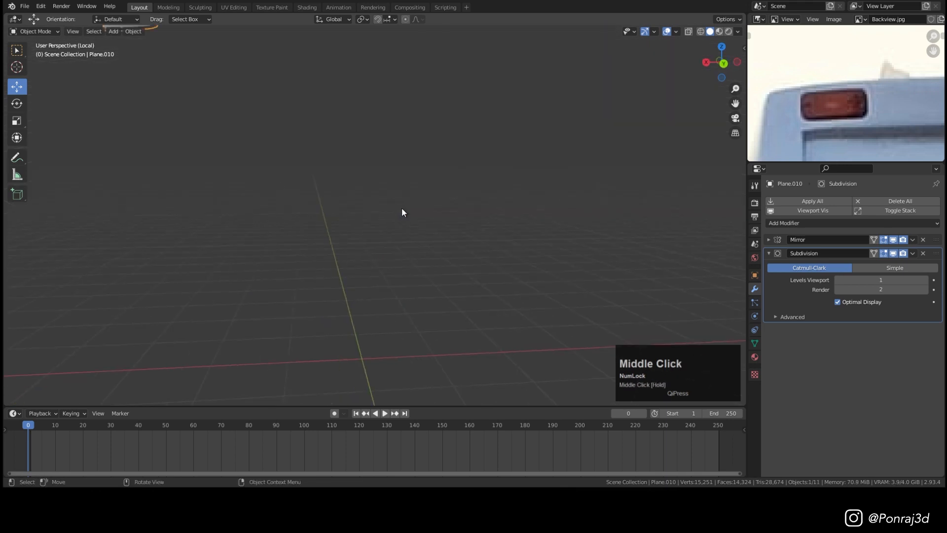
key(KP_Divide)
scroll(368, 224, down, 4)
middle_drag(368, 224, 332, 205)
scroll(340, 214, down, 10)
key(alt+a)
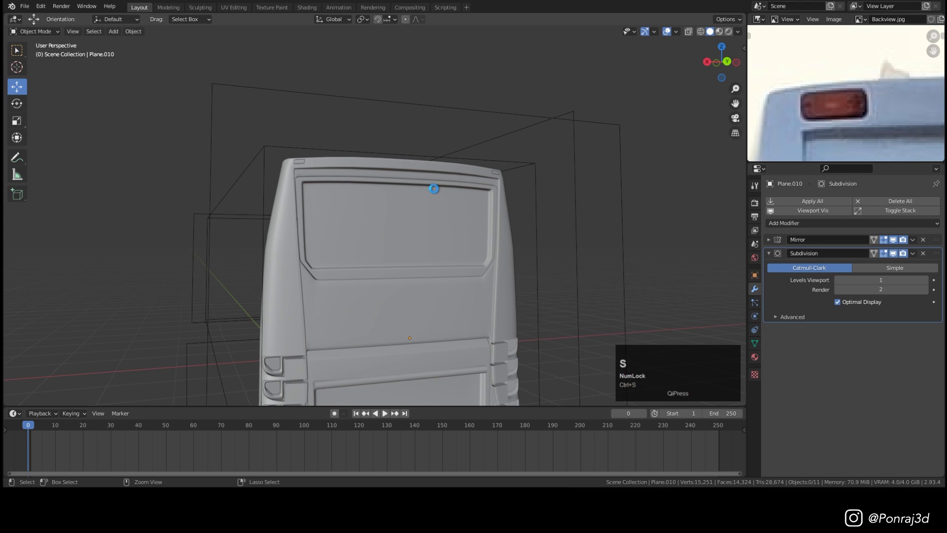
Duplicate the upper central face of the bus's rear body where the top lamp sits and separate it as a new object.
key(ctrl+KP_1)
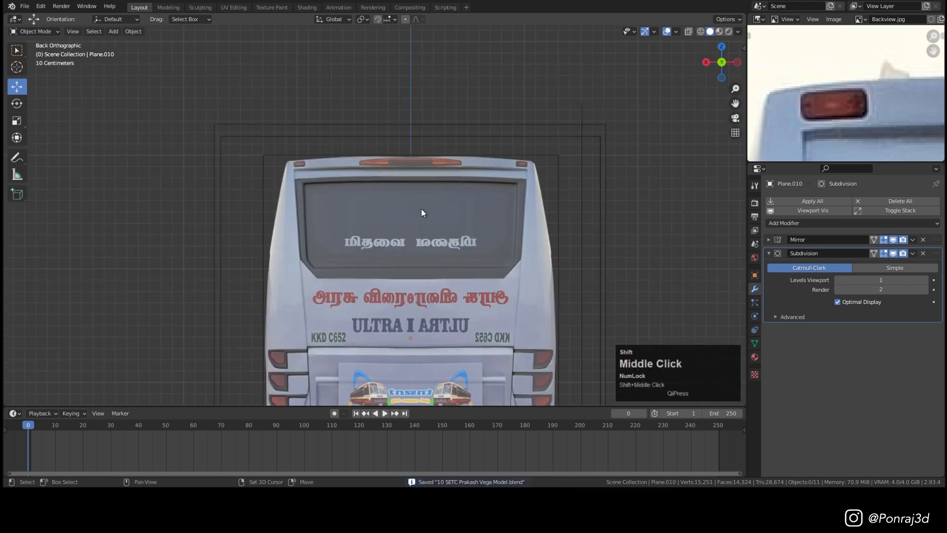
shift+middle_drag(421, 213, 421, 232)
click(421, 236)
scroll(420, 237, up, 4)
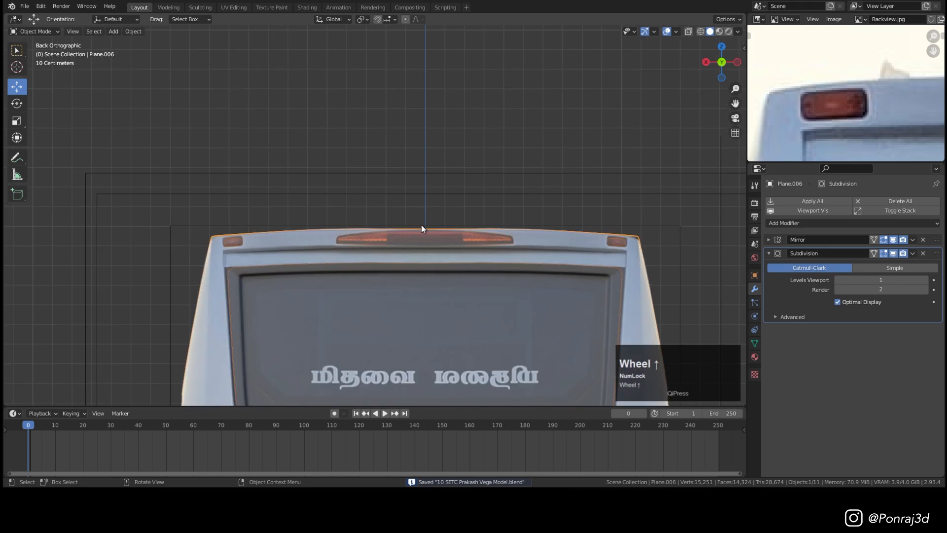
scroll(421, 225, up, 4)
key(Tab)
click(254, 250)
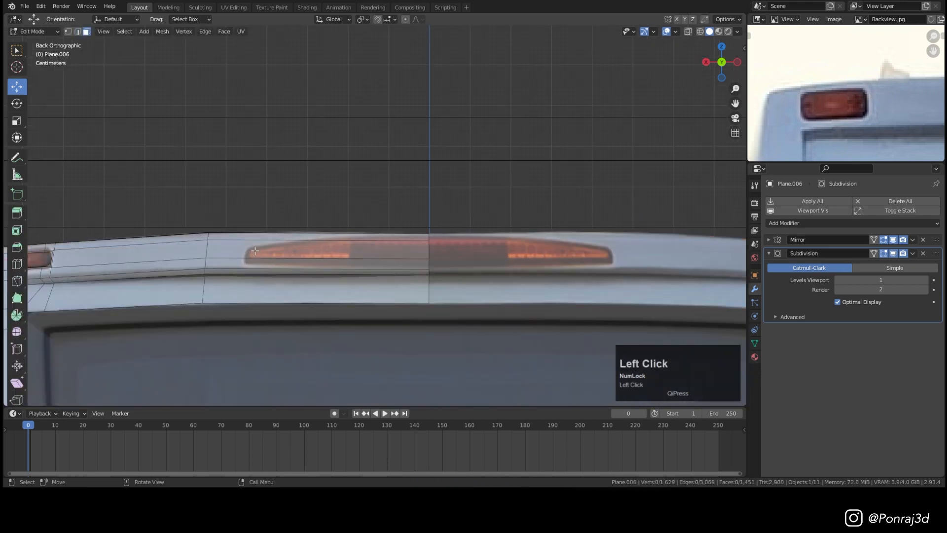
middle_drag(345, 261, 384, 253)
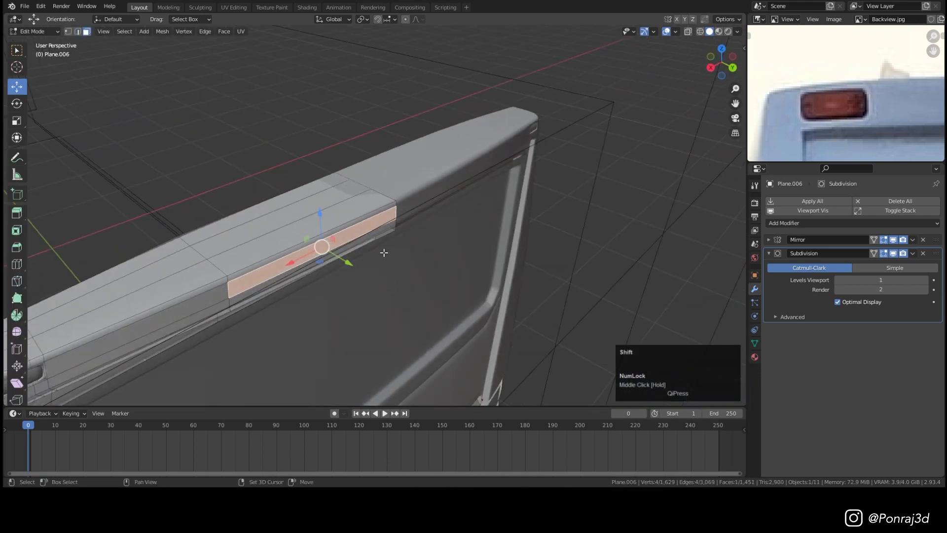
key(p)
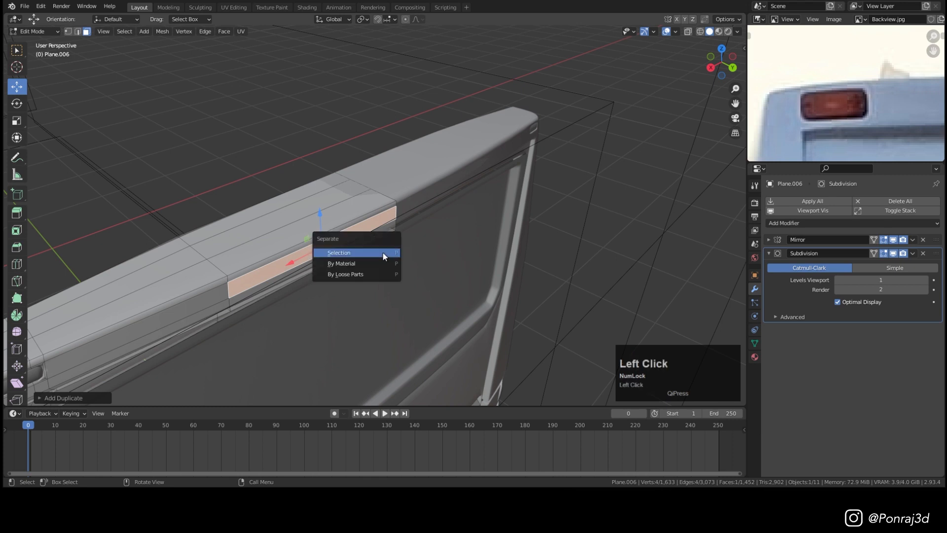
click(383, 253)
key(Tab)
Edge-slide the separated lamp panel's outer vertical edge inward to the lamp's end in the back-view reference.
click(350, 235)
key(ctrl+KP_1)
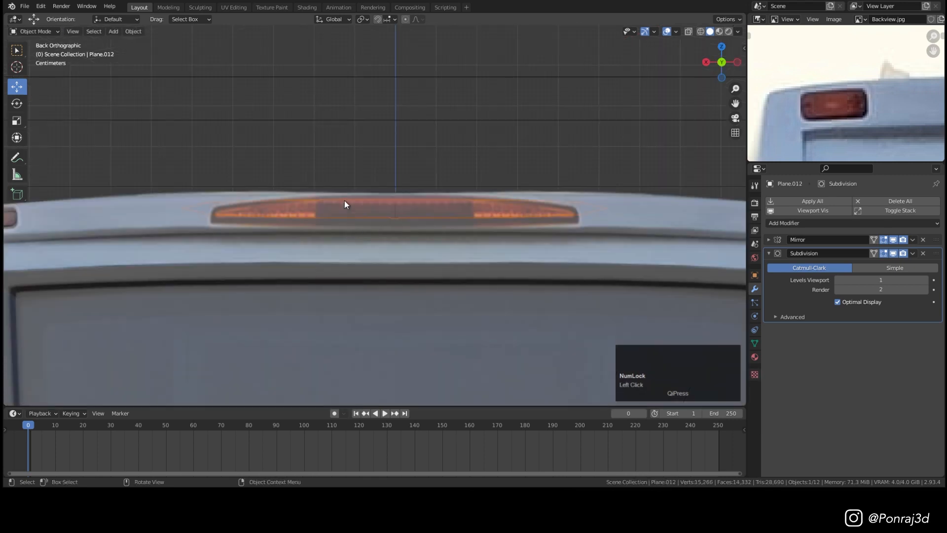
key(Tab)
key(1)
drag(88, 185, 112, 237)
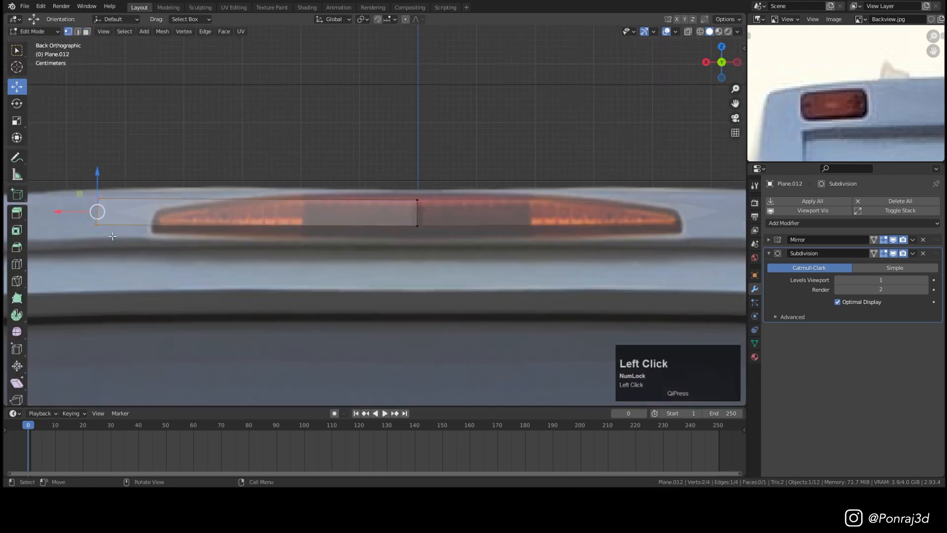
drag(62, 213, 131, 203)
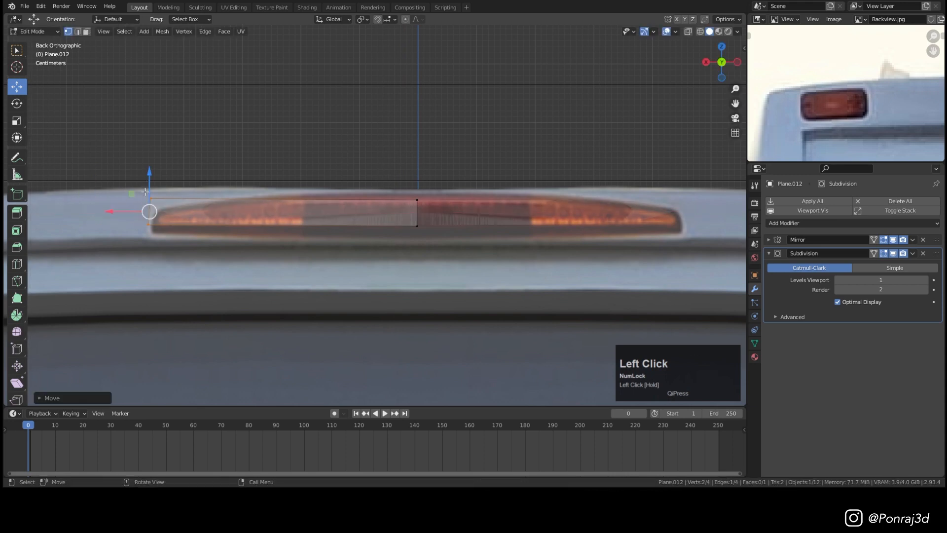
key(ctrl+z)
key(g)
key(g)
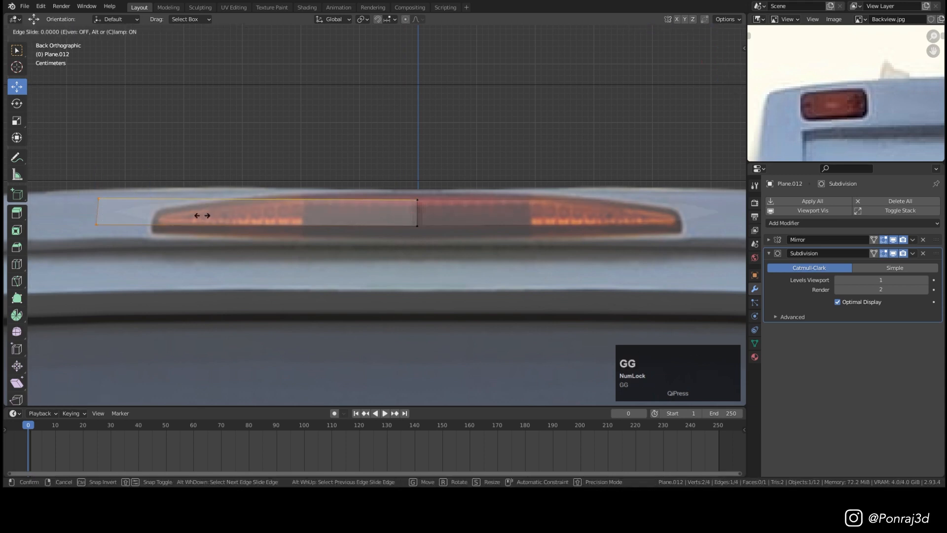
click(229, 213)
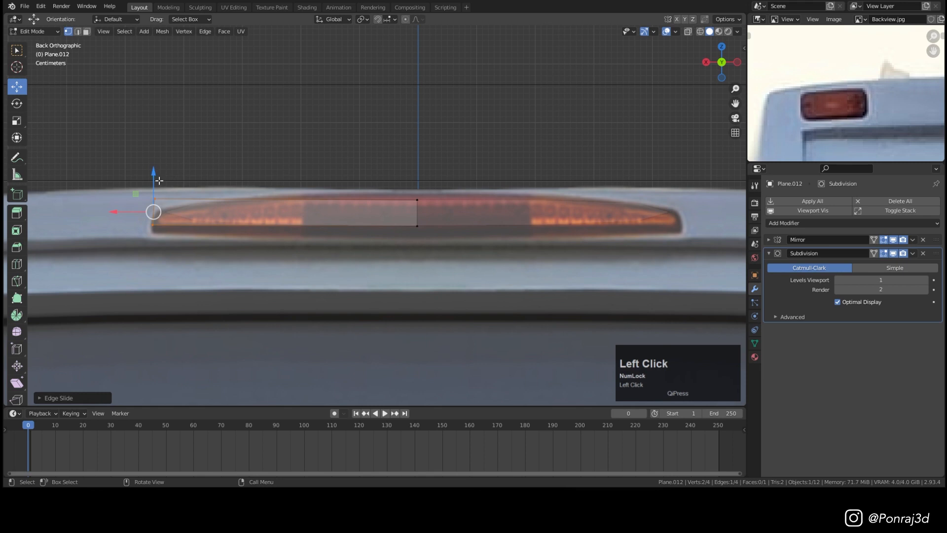
Adjust the lamp panel's lower and upper edges along Z to the reference and add a vertical loop cut across it.
alt+click(313, 222)
key(g)
key(z)
alt+click(306, 200)
key(g)
key(z)
click(155, 191)
right_click(245, 180)
key(ctrl+r)
click(287, 199)
Select the whole lamp panel and extrude it outward along its normal by about 21 mm.
key(a)
middle_drag(330, 196, 345, 222)
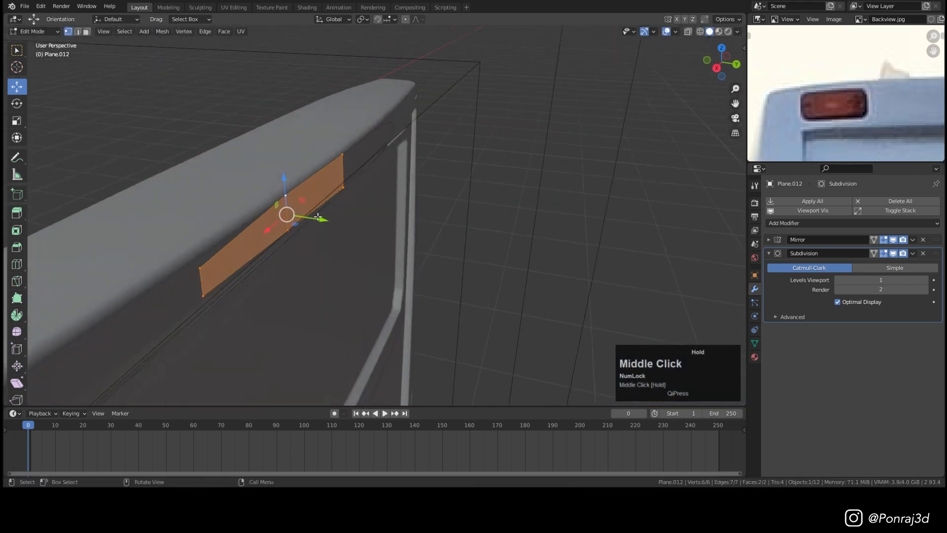
scroll(346, 221, up, 2)
key(e)
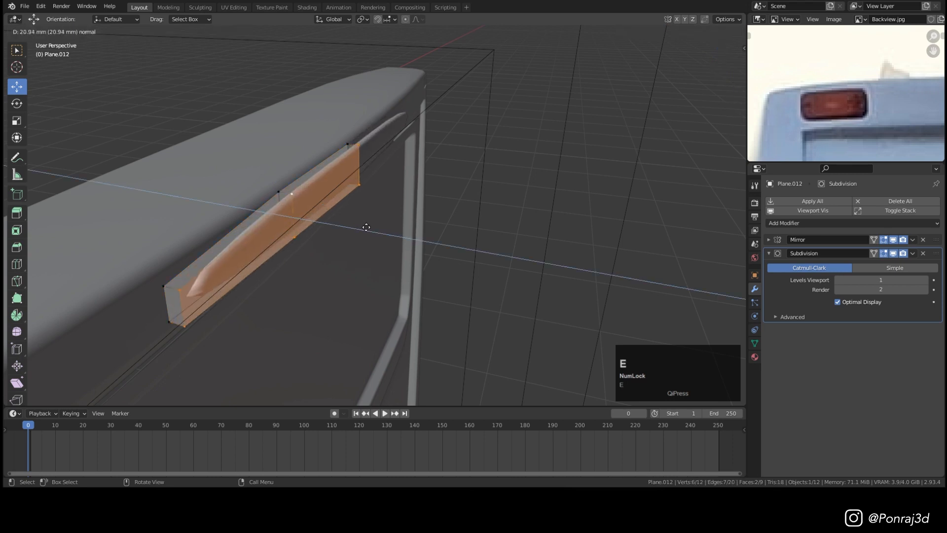
click(371, 227)
Isolate the top lamp in local view and delete its two back faces.
middle_drag(859, 134, 784, 123)
middle_drag(237, 243, 417, 242)
key(slash)
scroll(279, 239, up, 1)
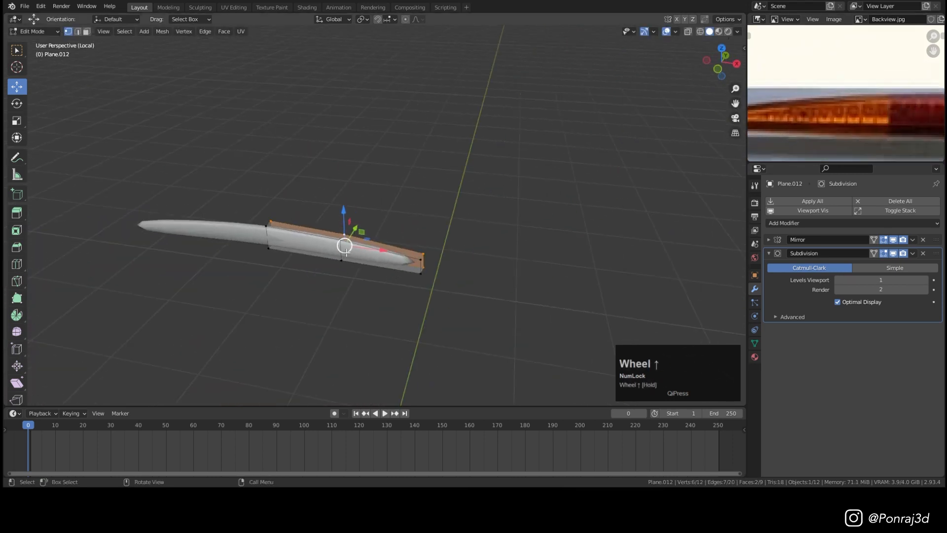
scroll(375, 246, up, 1)
key(3)
click(308, 244)
shift+click(384, 254)
key(x)
click(553, 226)
Move the lamp's outermost front vertical edge along X toward the centre to angle its end.
middle_drag(553, 226, 394, 255)
scroll(388, 257, up, 1)
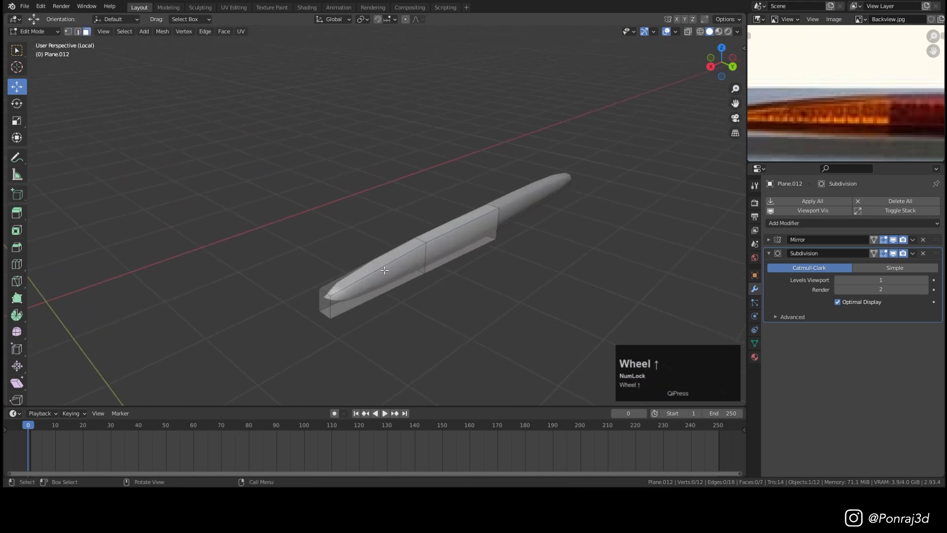
middle_drag(365, 289, 321, 310)
mouse_move(310, 311)
mouse_down()
mouse_move(298, 314)
mouse_move(322, 311)
mouse_up()
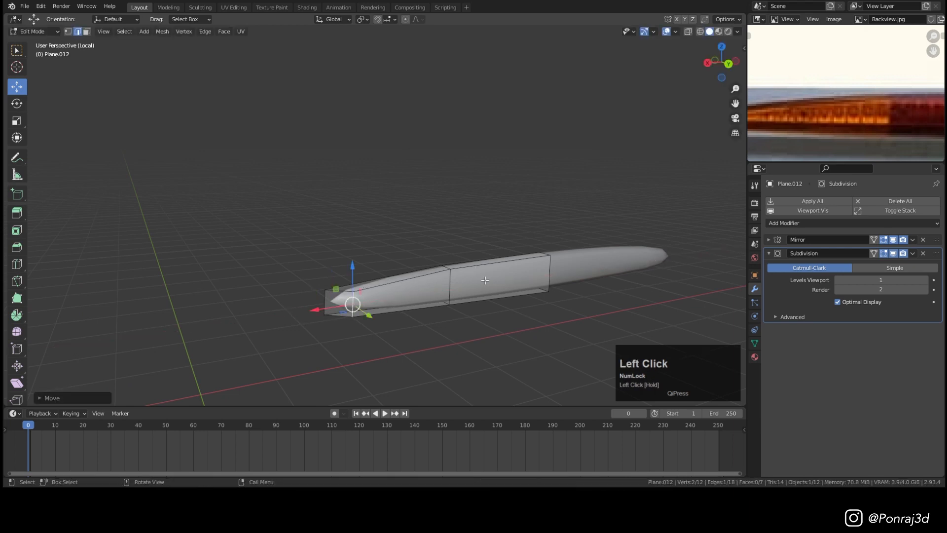
Add a centred loop cut around the lamp's side walls, parallel to its front face.
middle_drag(478, 274, 513, 306)
scroll(332, 297, up, 2)
key(ctrl+r)
click(335, 298)
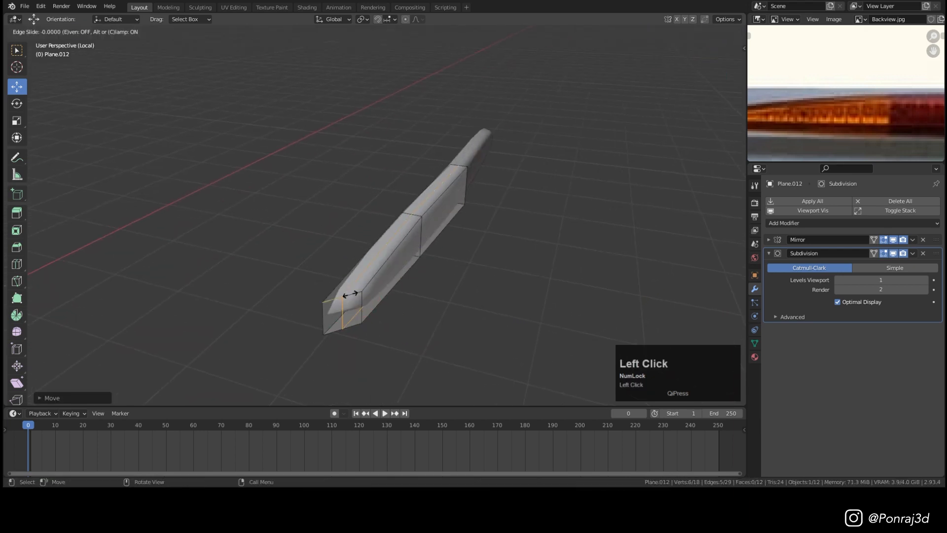
right_click(349, 297)
Select the border edges of the lamp's front face, scale them down slightly, and leave mesh editing.
middle_drag(395, 287, 334, 271)
alt+click(341, 221)
alt+click(351, 229)
alt+shift+click(313, 267)
scroll(501, 292, up, 2)
middle_drag(392, 271, 503, 234)
key(s)
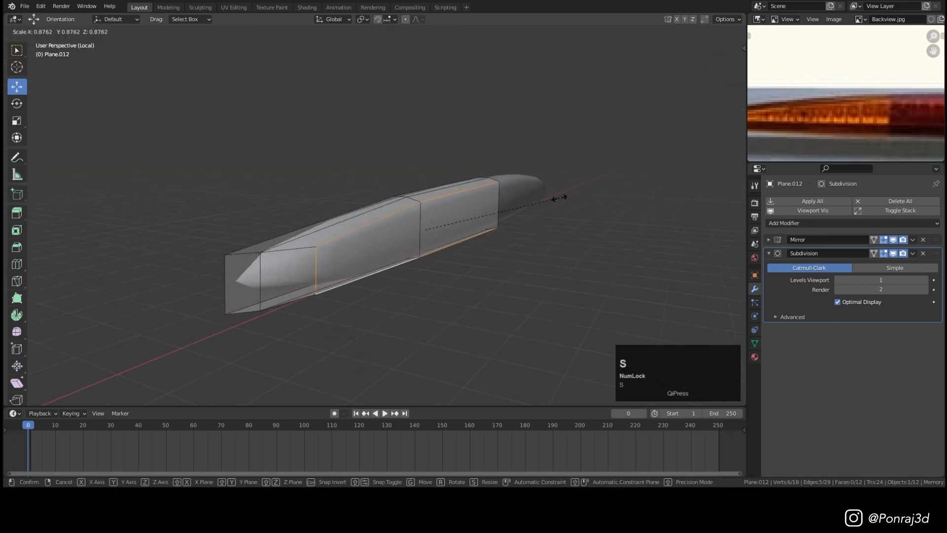
click(565, 198)
key(Tab)
Try a viewport subdivision level of 2 on the lamp.
click(926, 280)
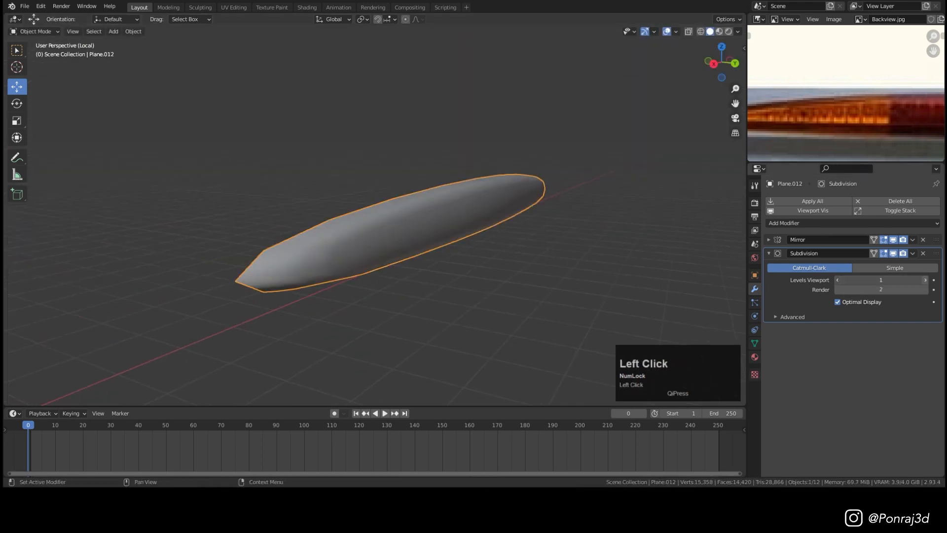
middle_drag(469, 231, 416, 232)
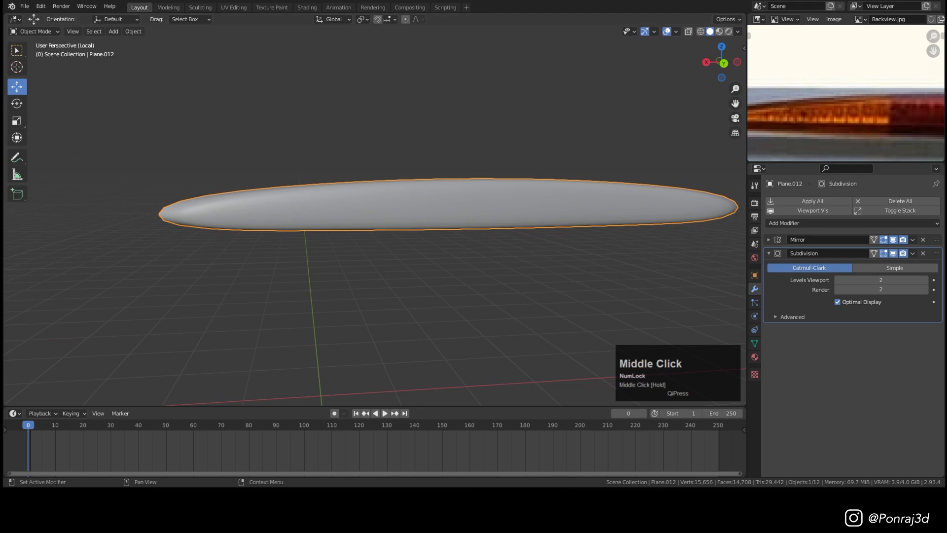
click(836, 280)
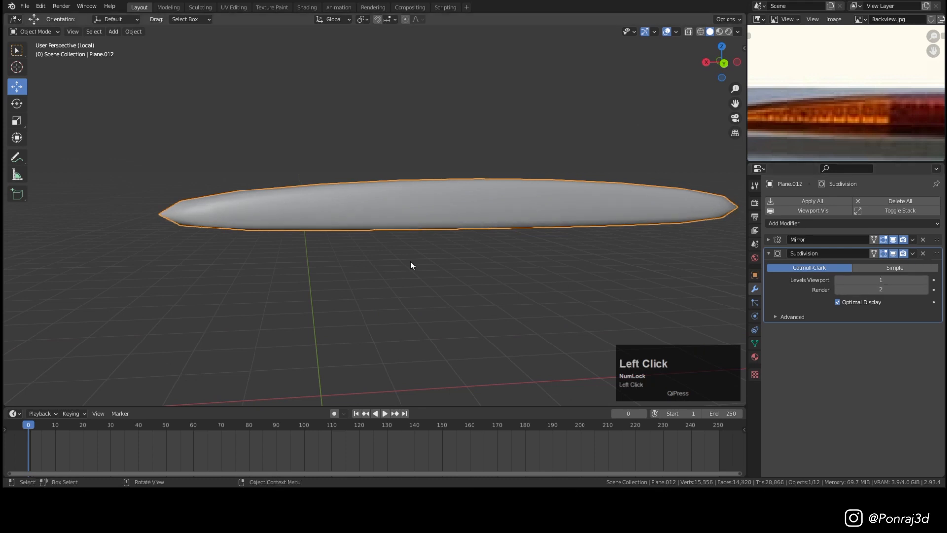
Leave local view and join the top lamp to the bus's rear body object.
key(KP_Divide)
middle_drag(366, 218, 338, 212)
scroll(351, 213, down, 3)
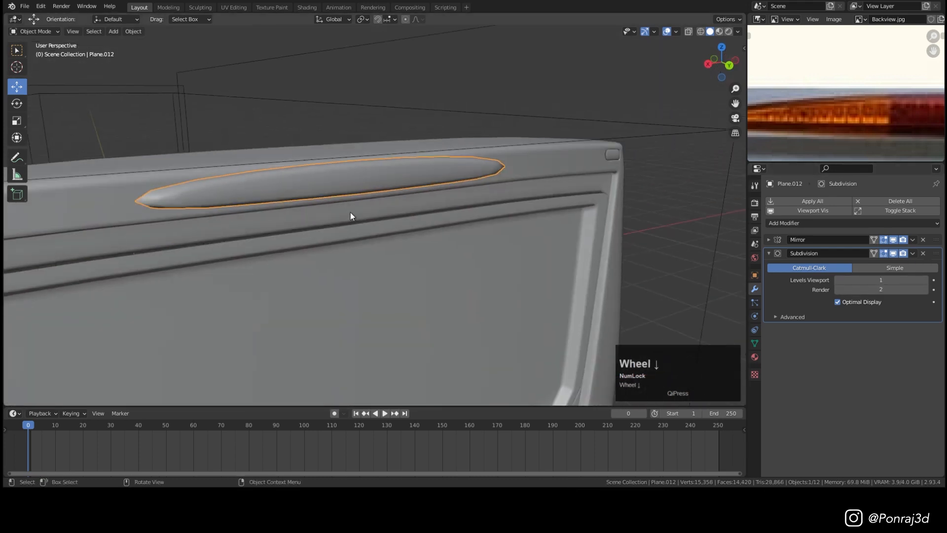
click(421, 189)
shift+click(428, 180)
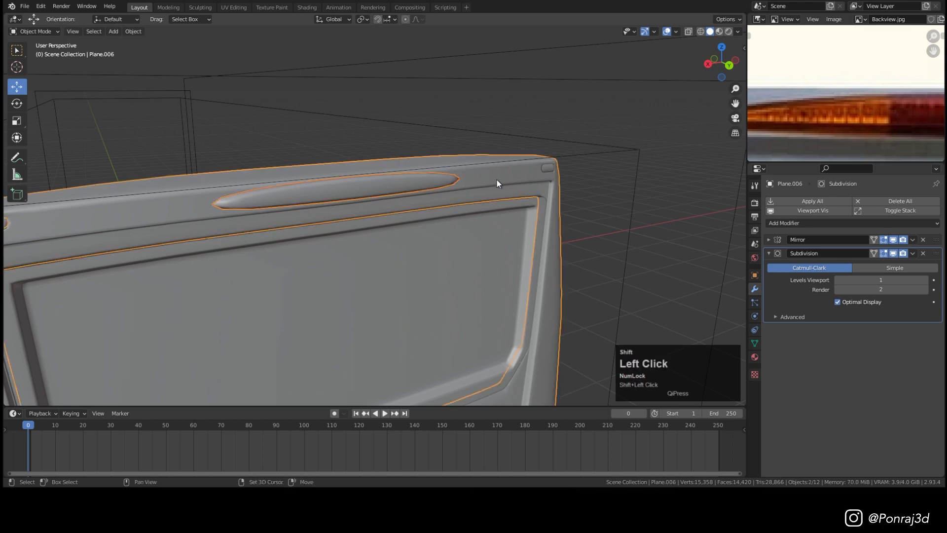
key(ctrl+j)
Select the lamp's linked geometry within the rear body mesh and scale it down slightly to fit the back-view reference.
key(ctrl+KP_1)
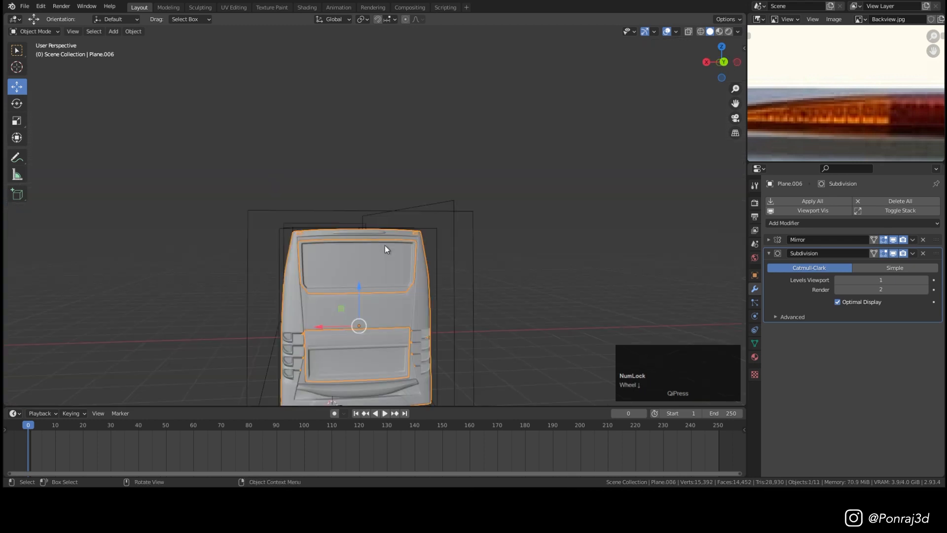
scroll(360, 231, up, 2)
scroll(361, 231, up, 4)
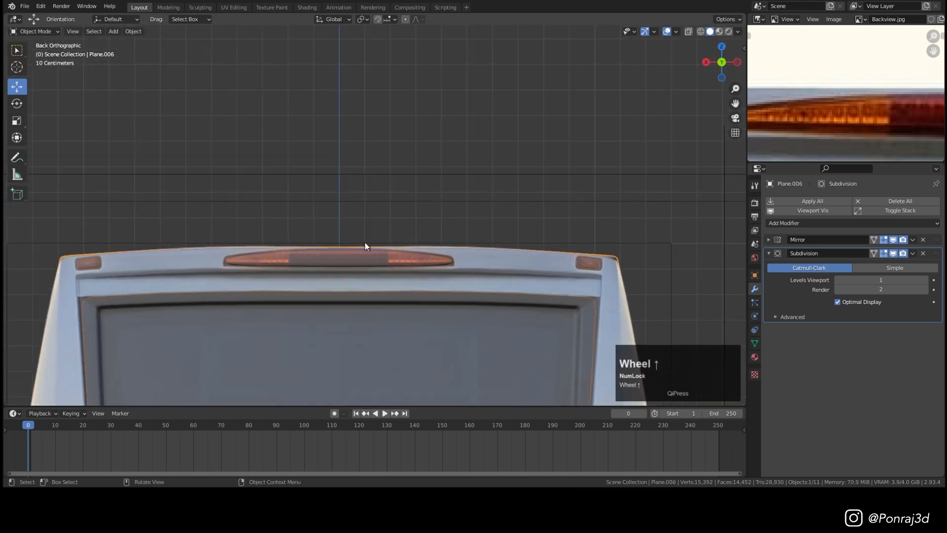
key(Tab)
key(1)
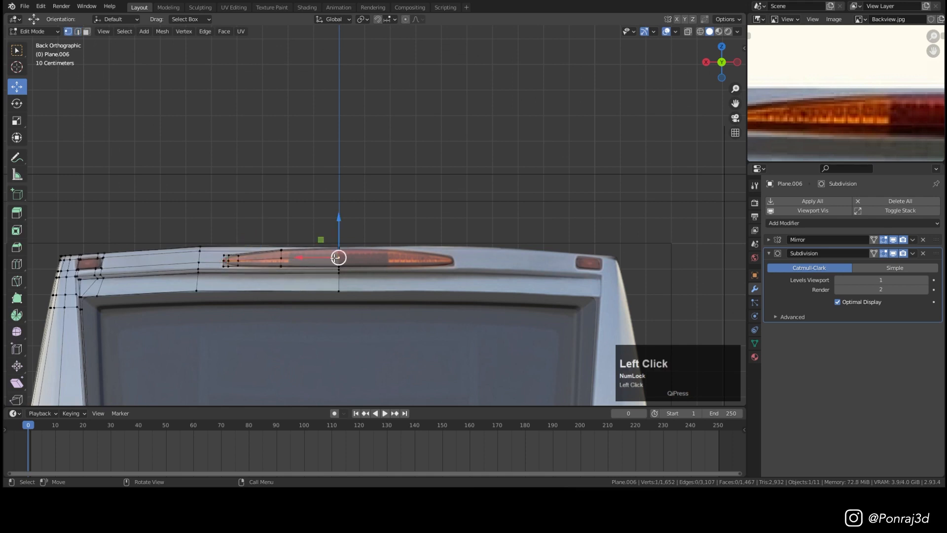
key(l)
scroll(282, 237, up, 3)
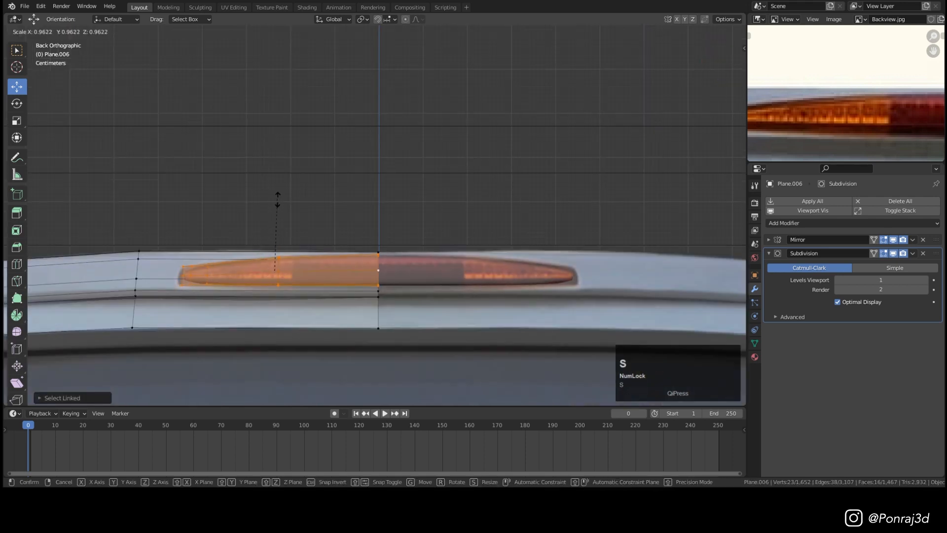
middle_click(301, 224)
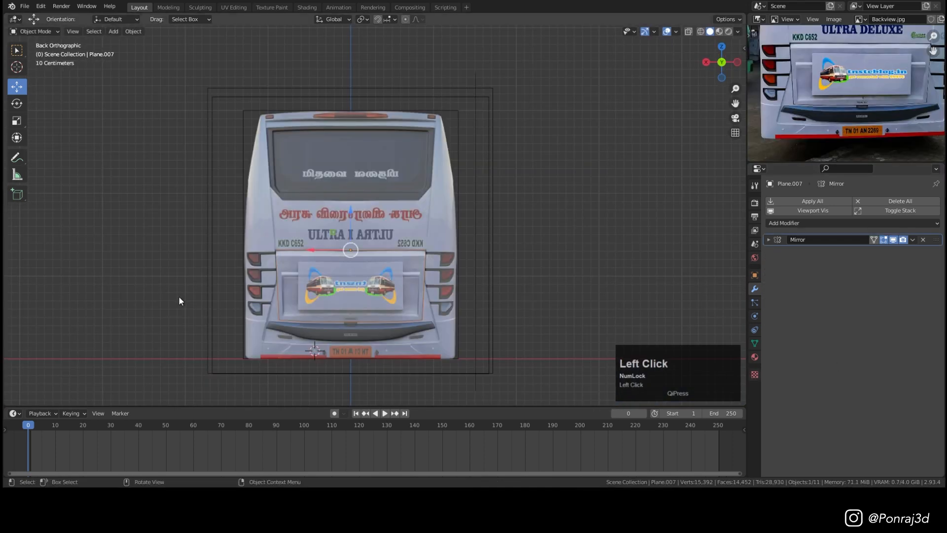
scroll(371, 318, up, 6)
shift+scroll(411, 190, up, 3)
middle_click(388, 247)
scroll(222, 285, up, 2)
key(Tab)
scroll(220, 286, up, 2)
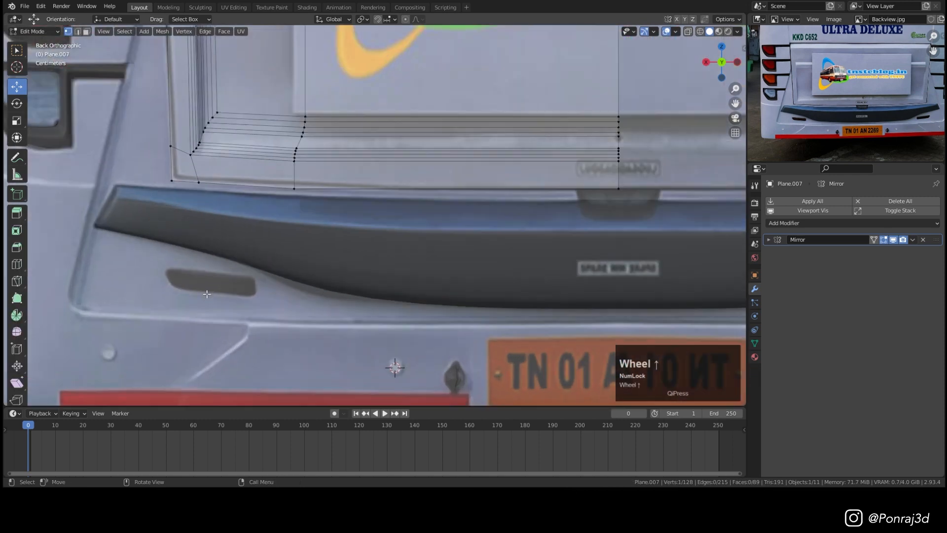
key(Tab)
Edit the rear body mesh and slide a new horizontal edge loop to the upper edge of the small slot below the bumper strip.
click(212, 337)
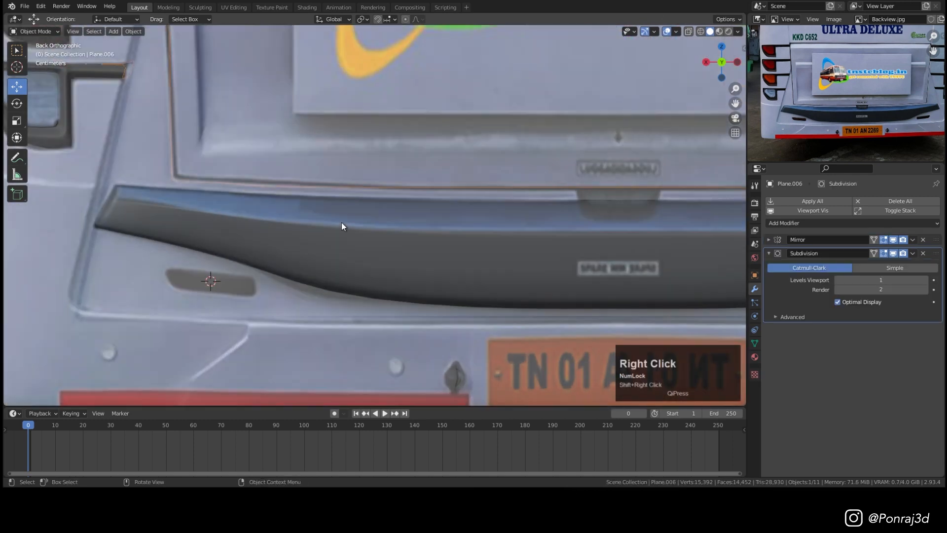
key(Tab)
key(z)
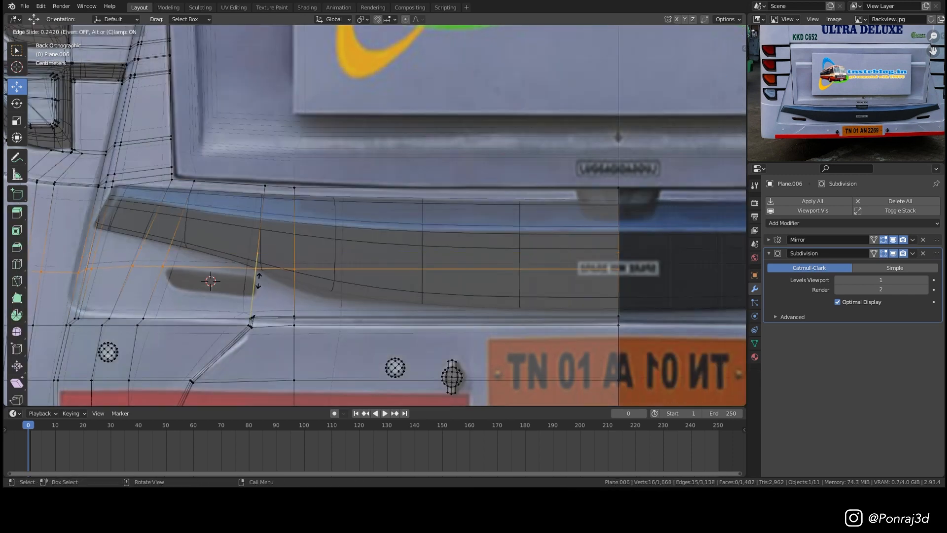
scroll(148, 296, up, 2)
Slide the vertices around the small slot along their edges to match its corners in the reference.
click(148, 296)
key(g)
key(g)
click(157, 284)
click(318, 259)
key(g)
key(g)
click(296, 268)
click(158, 271)
key(g)
key(g)
click(234, 280)
Delete the face covering the small slot to open a hole in the rear body.
middle_drag(233, 284, 375, 274)
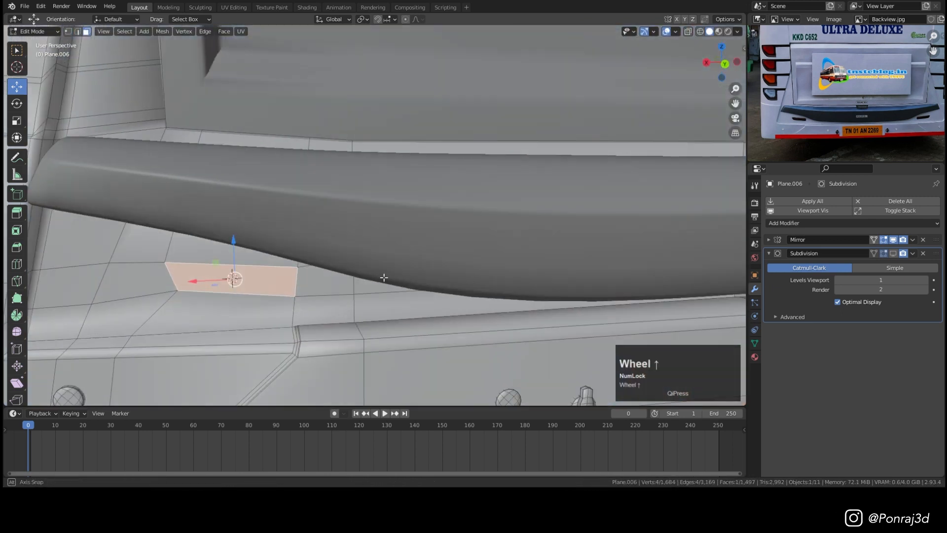
scroll(390, 278, down, 3)
key(x)
click(392, 278)
middle_drag(274, 275, 224, 272)
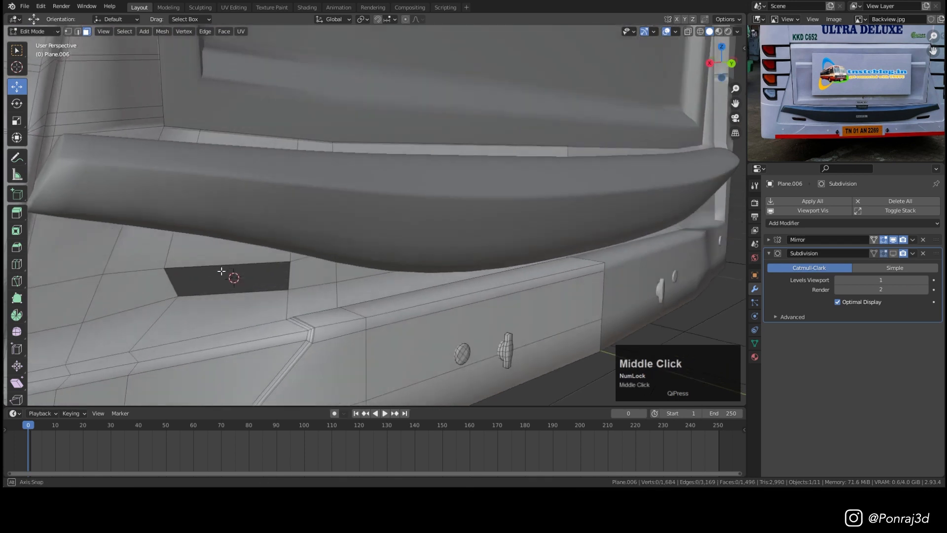
Re-enable the Subdivision modifier's viewport display on the rear body and resume mesh editing in the back view.
key(Tab)
click(892, 254)
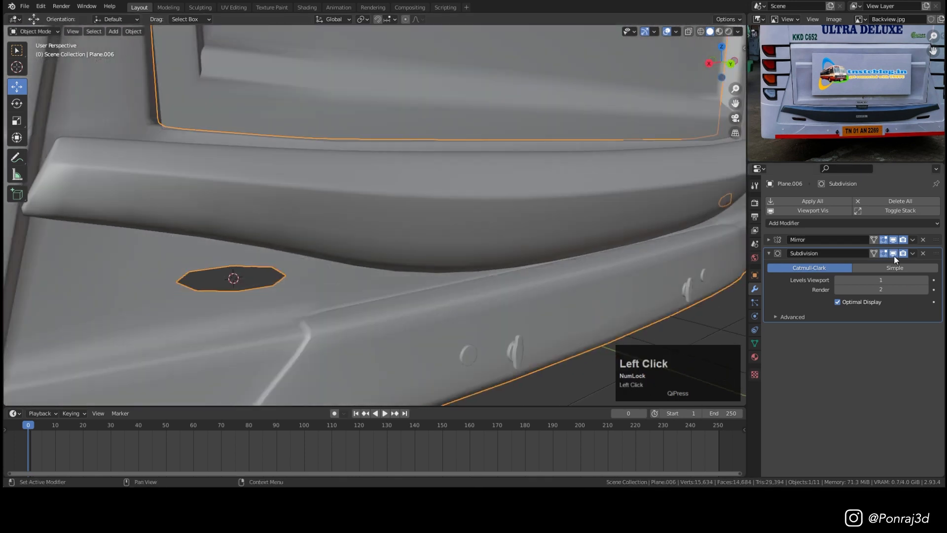
key(Tab)
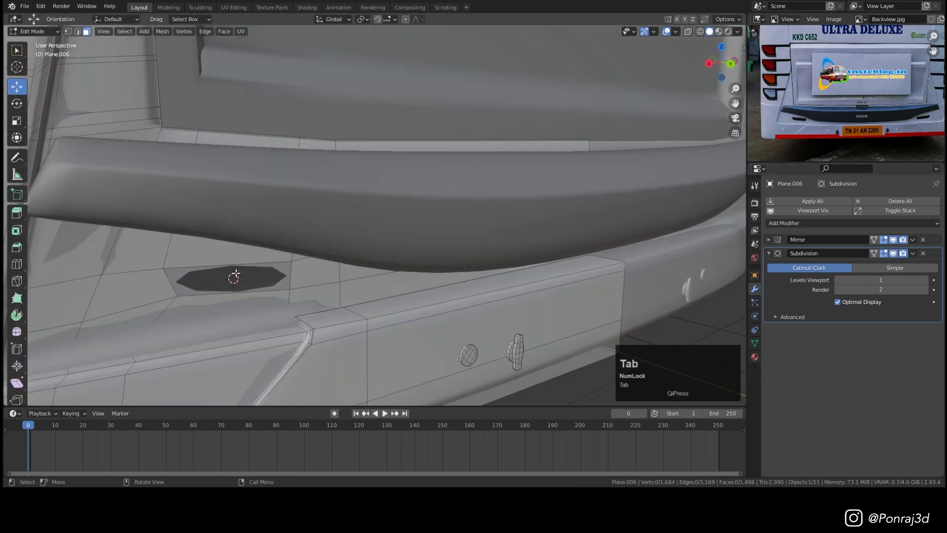
key(ctrl+KP_1)
key(ctrl)
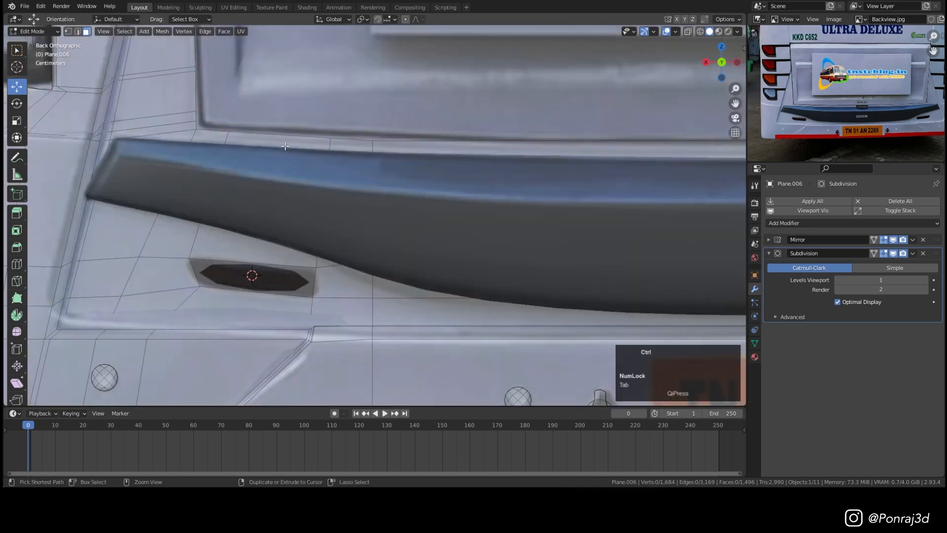
Cut vertical edge loops into the rear body above and below the small slot opening.
key(ctrl+r)
click(269, 249)
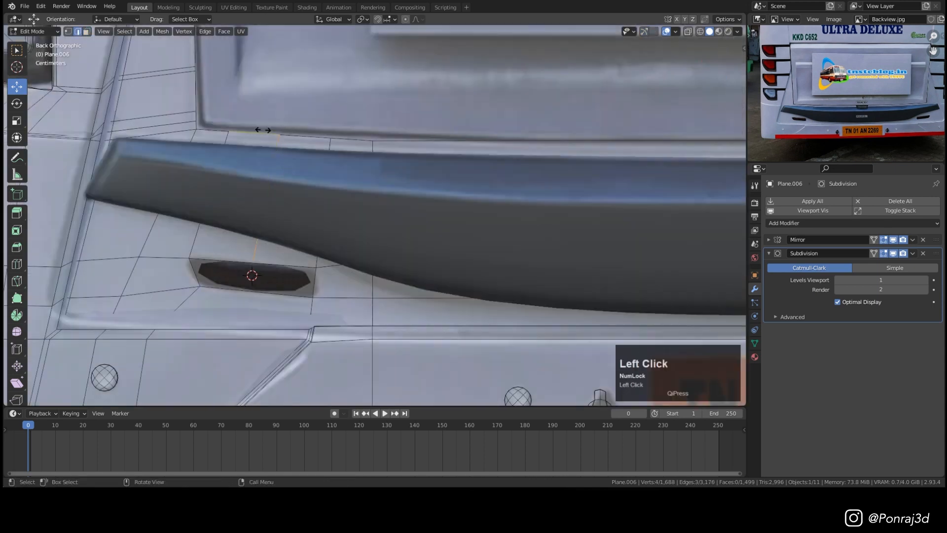
click(270, 255)
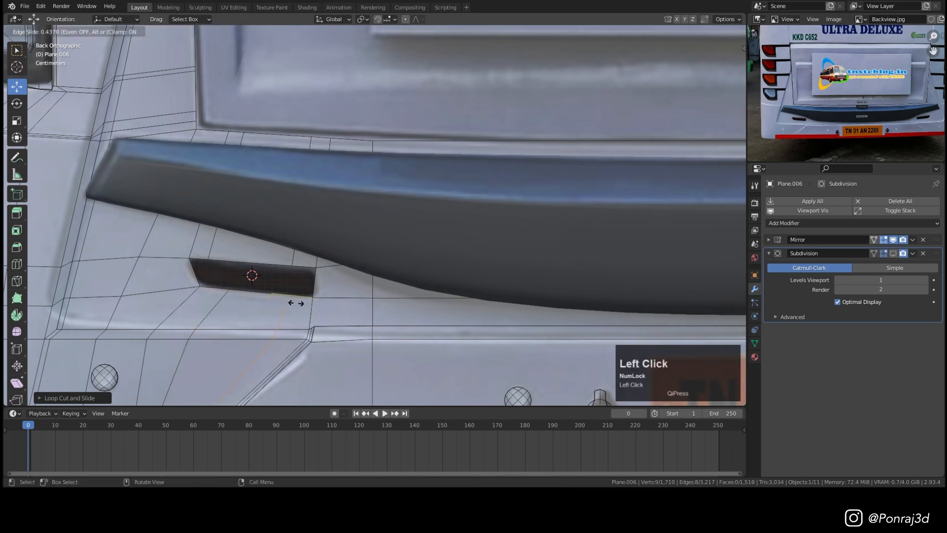
Duplicate the border loop of the small slot opening and separate it into its own object.
key(Tab)
middle_drag(296, 302, 410, 282)
key(Tab)
key(1)
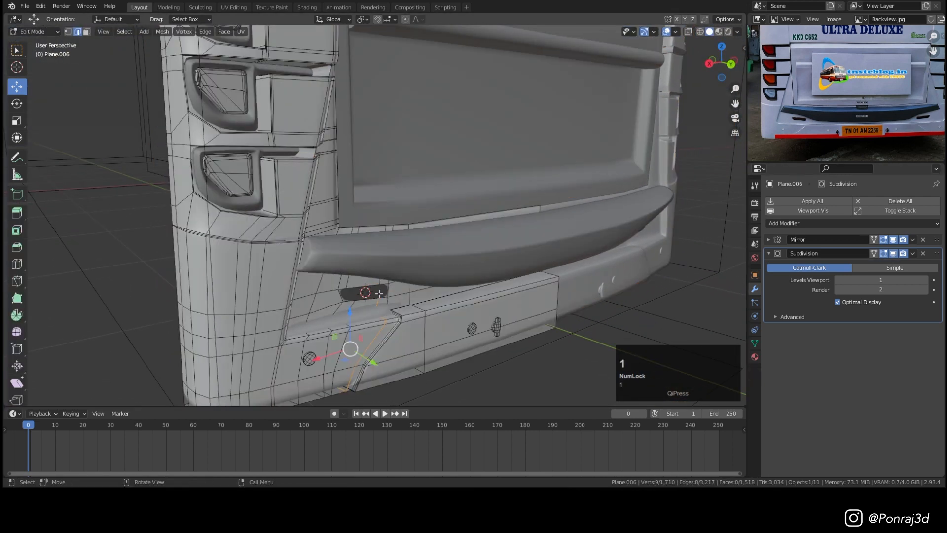
scroll(393, 290, up, 4)
scroll(439, 296, up, 2)
key(shift+d)
shift+click(438, 296)
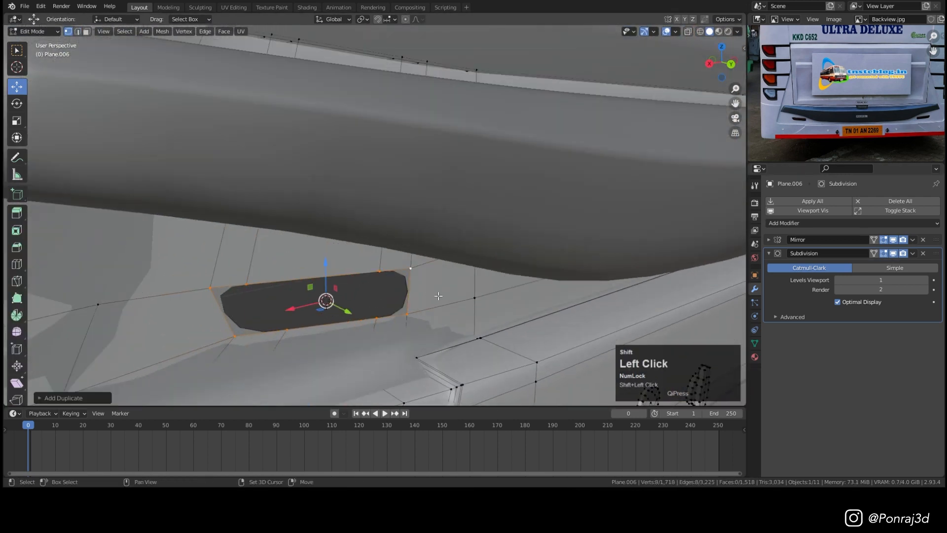
key(p)
click(438, 295)
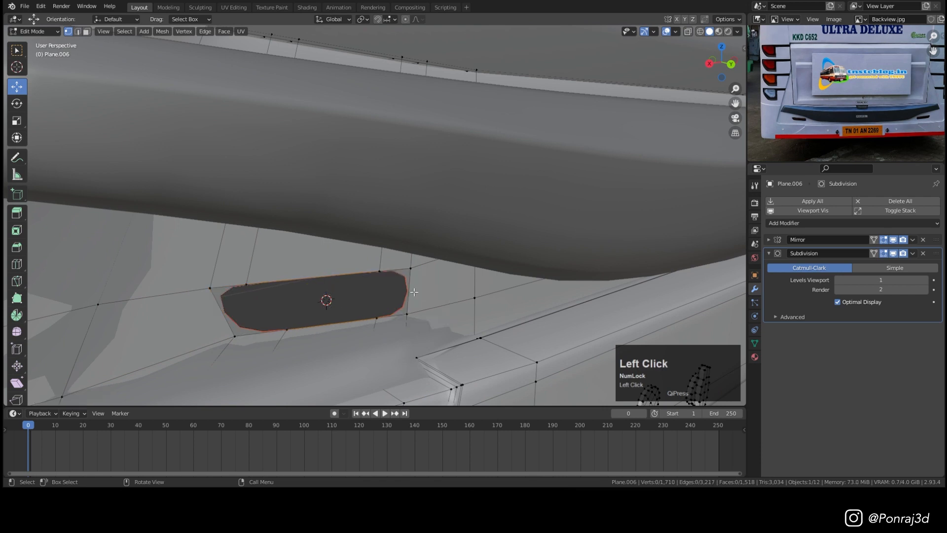
Extrude the separated slot outline outward along the Y axis by about 17 mm.
key(Tab)
click(404, 284)
key(Tab)
middle_drag(409, 282, 369, 299)
key(a)
key(e)
key(y)
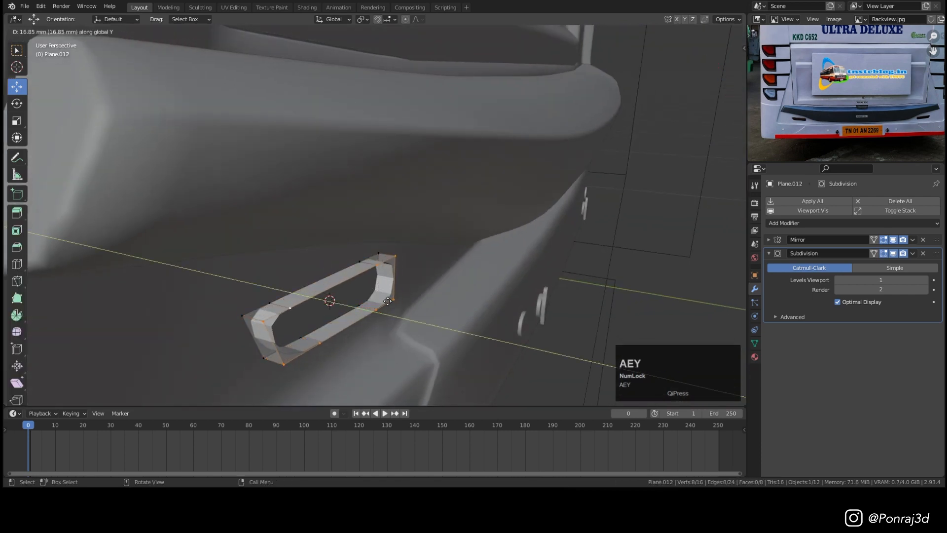
click(390, 300)
Fill the open front of the extruded slot piece with faces.
click(264, 326)
key(f)
key(f)
key(f)
Bevel the front edge loop of the slot piece with two segments.
key(2)
alt+click(321, 296)
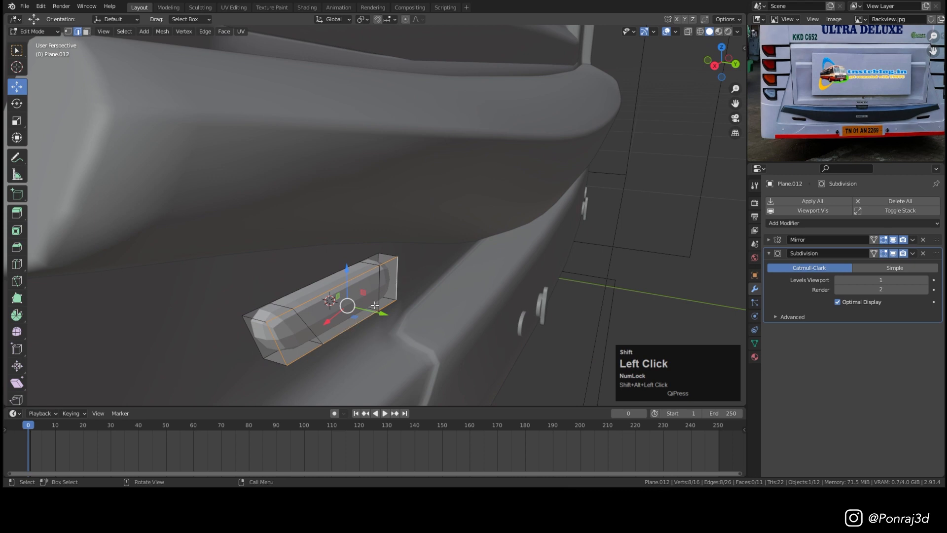
key(ctrl+b)
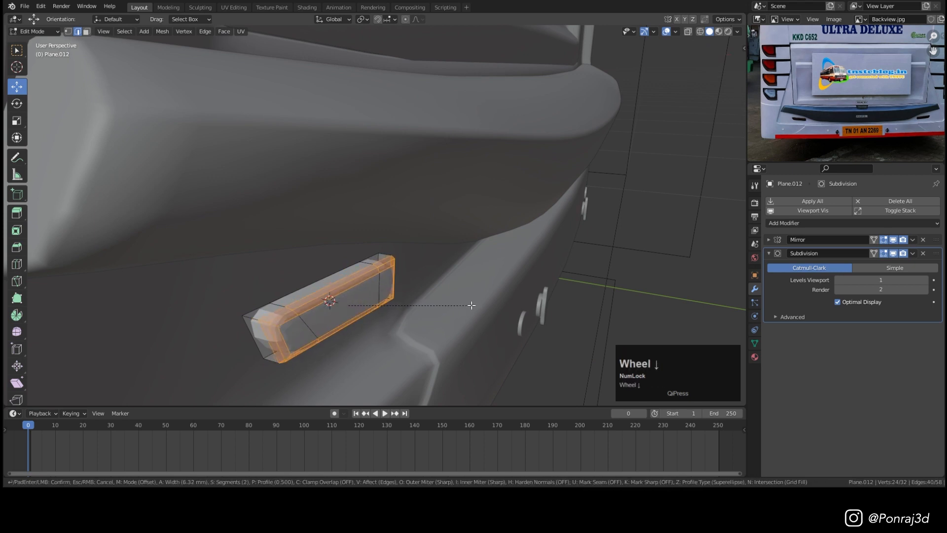
click(461, 303)
Shade the slot piece smooth.
key(Tab)
right_click(358, 292)
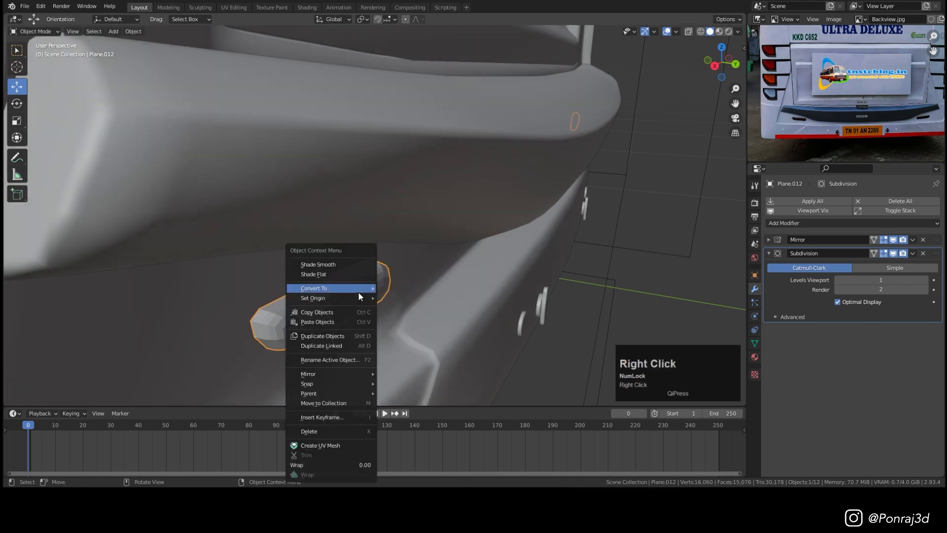
click(336, 264)
Snap the 3D cursor to the slot piece's back edge loop and set the transform pivot to 3D Cursor.
key(Tab)
key(1)
alt+click(293, 285)
middle_drag(293, 285, 315, 282)
key(shift+s)
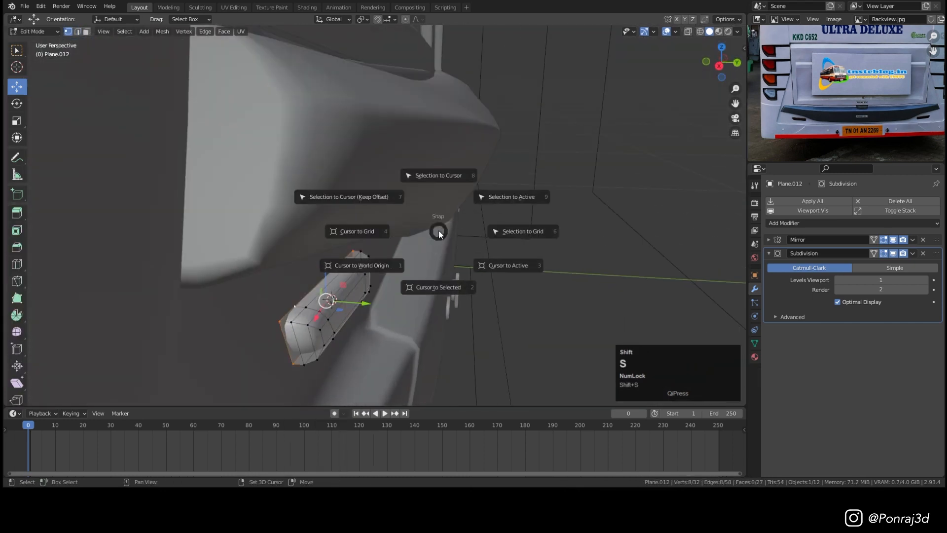
click(446, 308)
middle_drag(445, 308, 367, 286)
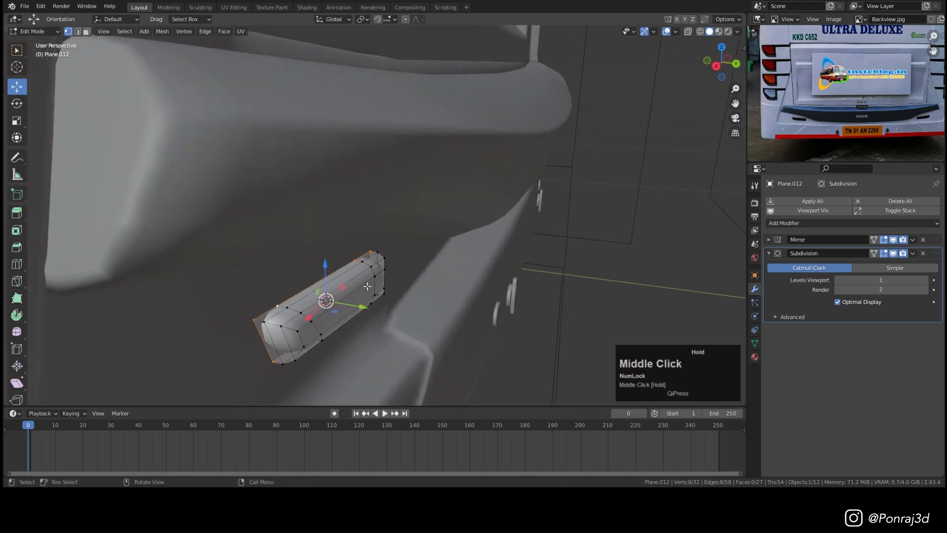
click(362, 20)
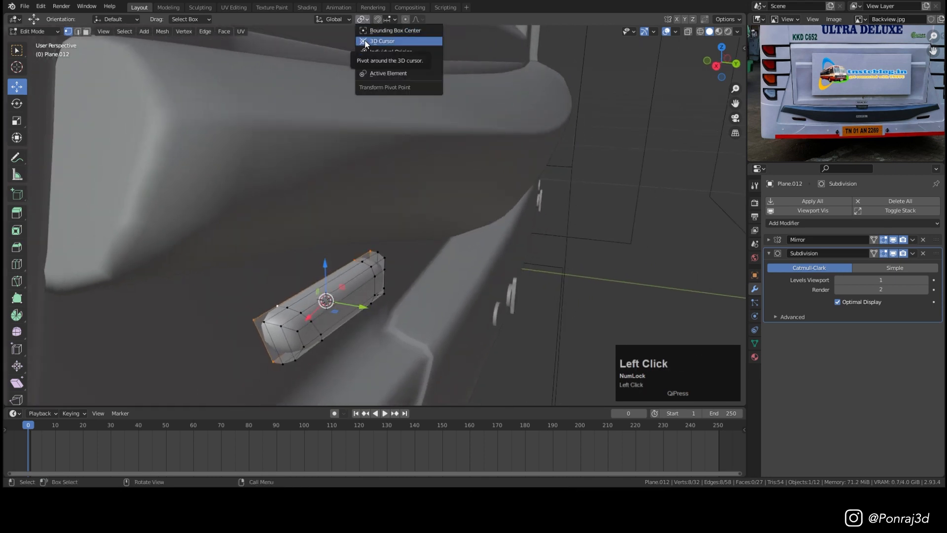
click(380, 41)
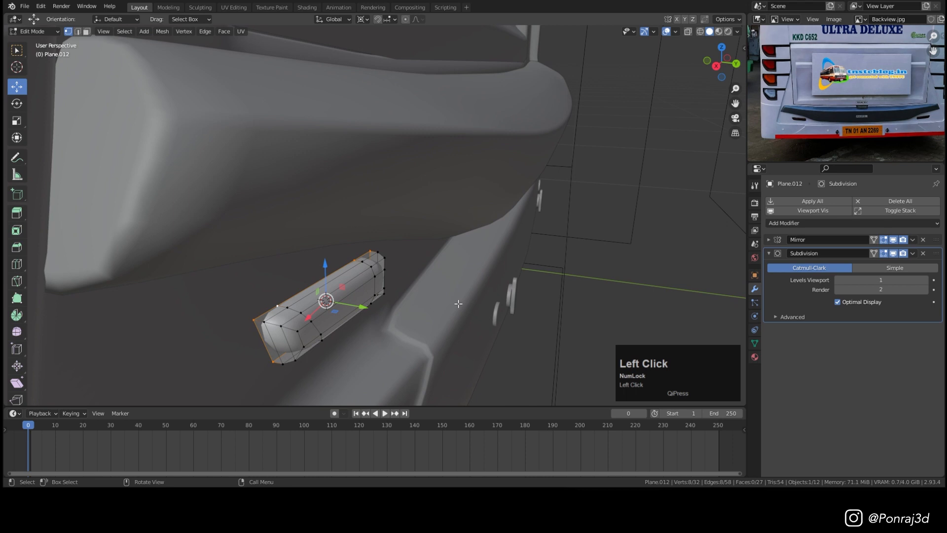
key(s)
key(y)
right_click(391, 300)
Flatten the whole slot piece by scaling it along its normal Z axis from the 3D cursor.
key(a)
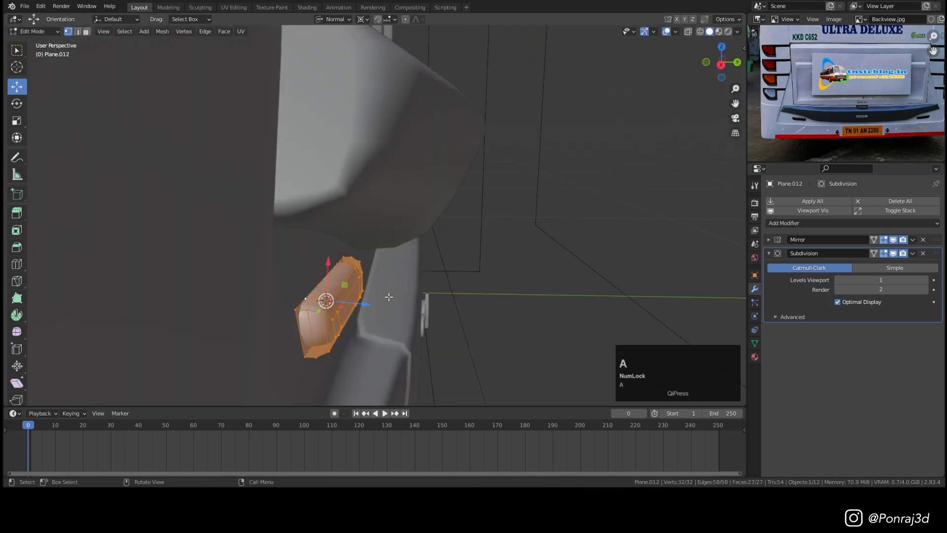
middle_drag(388, 296, 398, 296)
key(s)
key(x)
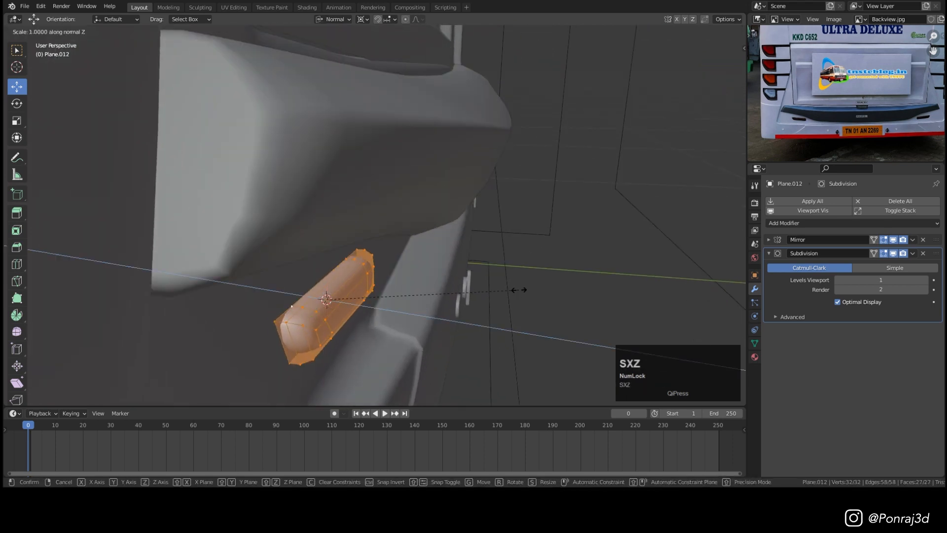
click(419, 293)
key(Tab)
scroll(397, 226, down, 2)
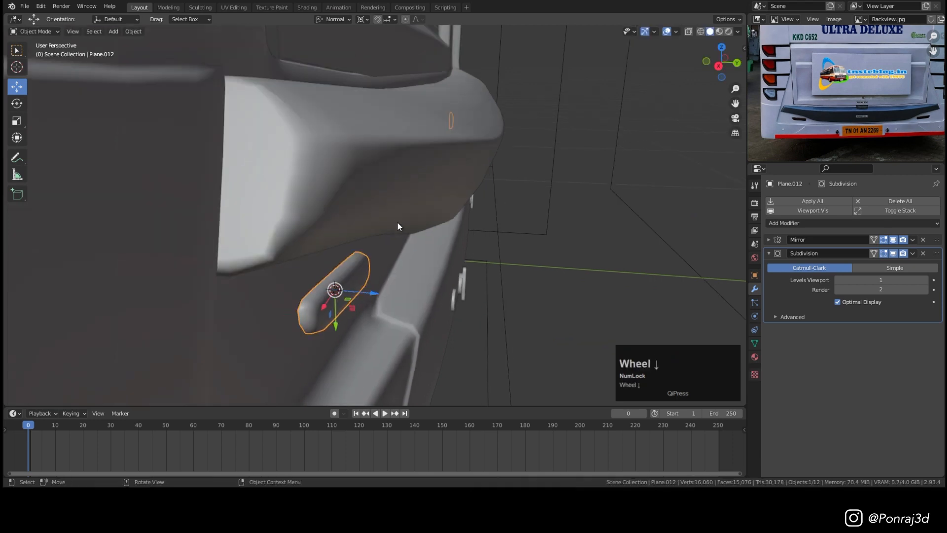
Join the finished slot piece into the rear body object.
middle_drag(397, 227, 357, 226)
scroll(427, 212, down, 2)
middle_drag(428, 211, 370, 262)
scroll(253, 282, up, 2)
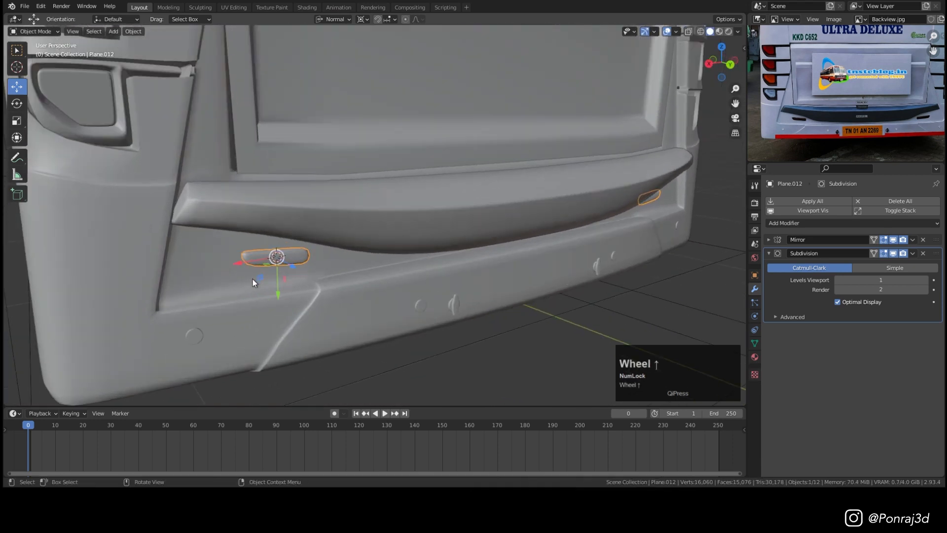
shift+click(243, 297)
key(ctrl+j)
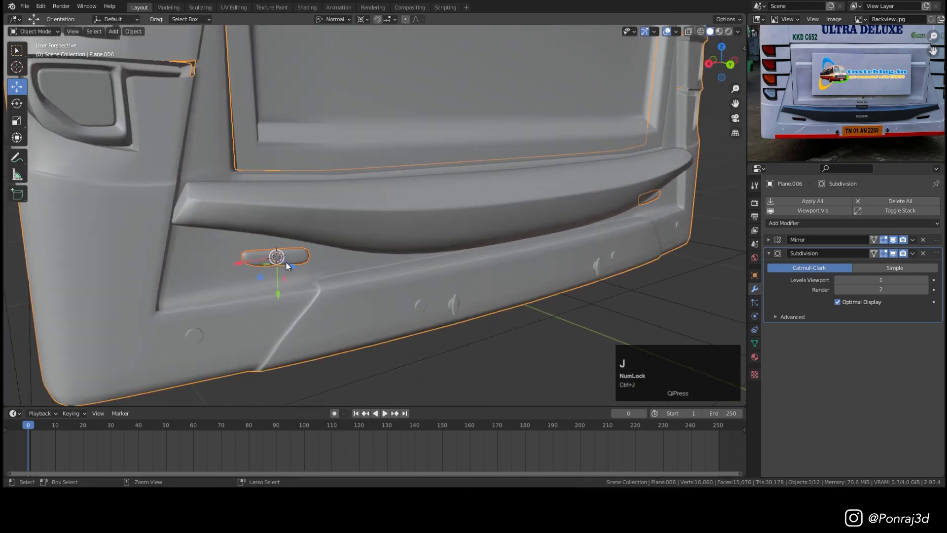
Edit the rear window mesh and show its lower frame in see-through back view over the reference.
middle_drag(496, 253, 367, 31)
scroll(465, 171, down, 2)
shift+middle_drag(465, 171, 433, 252)
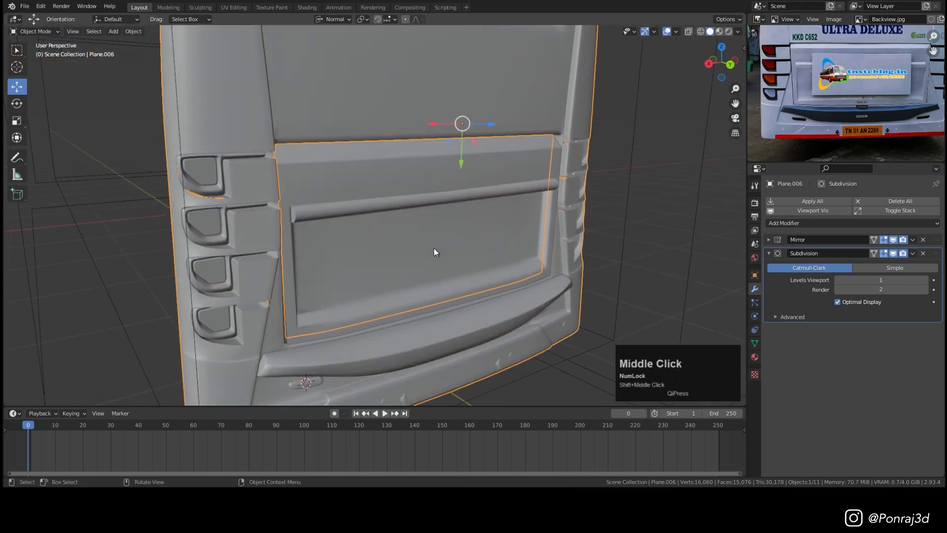
key(ctrl+KP_1)
shift+middle_drag(476, 102, 413, 291)
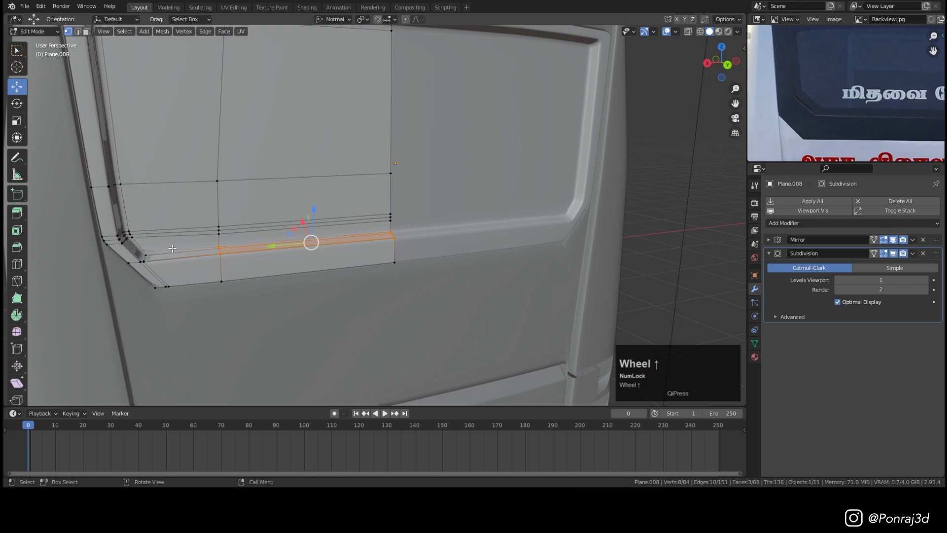
key(ctrl+KP_1)
scroll(151, 226, up, 3)
key(alt+z)
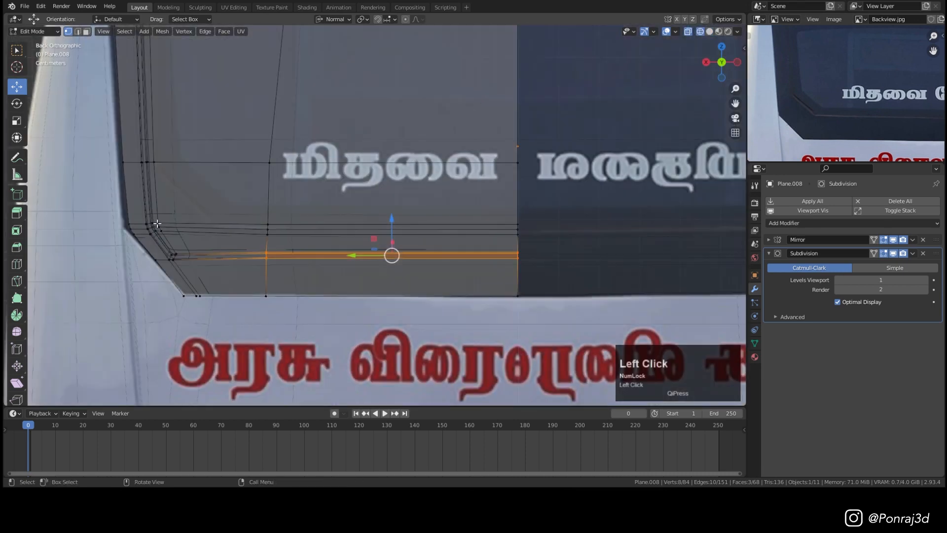
Circle-select the rear window's inner lower-corner vertices, set the orientation to Global and move them up slightly.
click(157, 223)
key(c)
drag(151, 220, 177, 251)
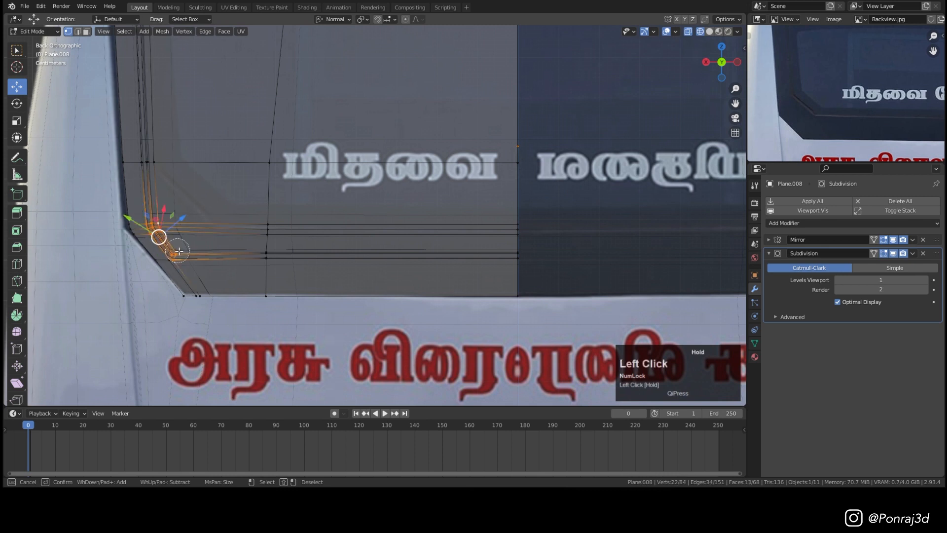
drag(252, 252, 268, 176)
right_click(269, 215)
key(alt+z)
middle_drag(268, 194, 346, 222)
click(335, 19)
click(327, 46)
drag(251, 172, 251, 165)
Shift the rear window's lower-corner vertices sideways and lower its bottom-edge vertex rows slightly over the reference.
key(ctrl+KP_1)
drag(205, 245, 167, 215)
drag(139, 225, 171, 225)
key(z)
click(481, 256)
drag(543, 257, 192, 202)
drag(319, 183, 319, 192)
Raise the vertices at the upper end of the rear window's chamfered corner and review the frame's shape.
drag(138, 179, 202, 210)
drag(157, 159, 157, 148)
key(z)
shift+middle_drag(203, 203, 205, 174)
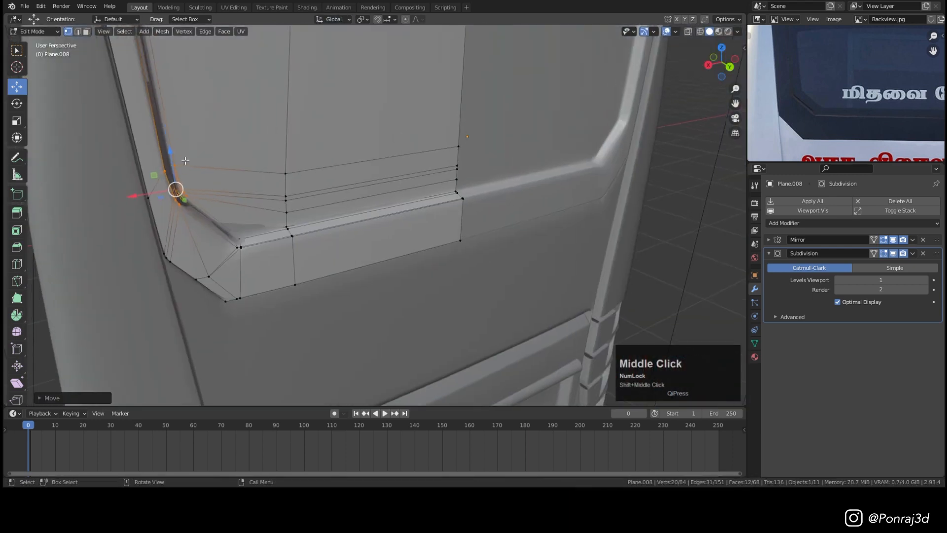
key(z)
key(Tab)
scroll(315, 235, down, 6)
key(Tab)
scroll(196, 252, up, 6)
click(201, 256)
middle_drag(201, 256, 276, 212)
key(Tab)
Cut a vertical edge loop in the rear body and slide it to the luggage box latch's outer side.
key(ctrl+KP_1)
click(281, 250)
key(Tab)
click(281, 249)
key(ctrl+r)
click(310, 250)
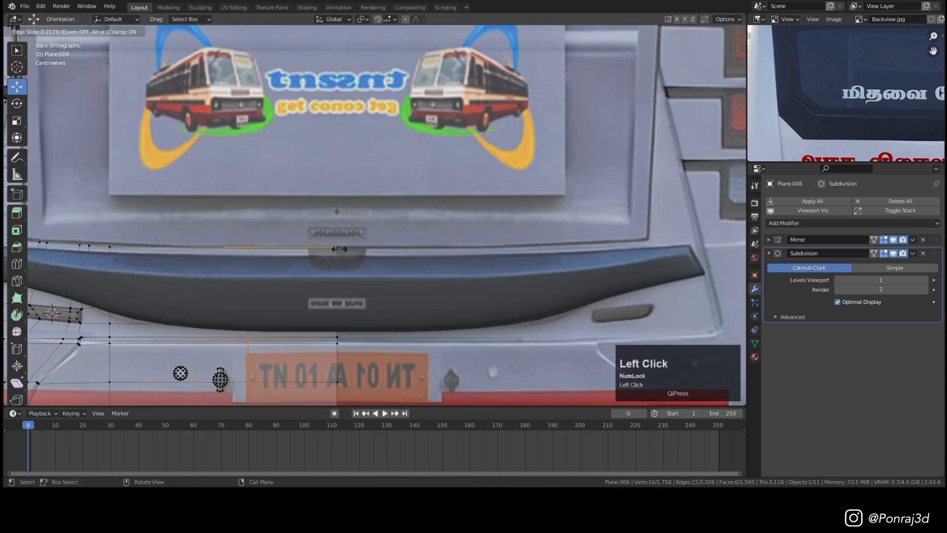
click(370, 240)
Hide the curved bumper strip to expose the rear body behind it.
middle_drag(370, 240, 315, 257)
scroll(315, 257, up, 3)
scroll(315, 257, up, 2)
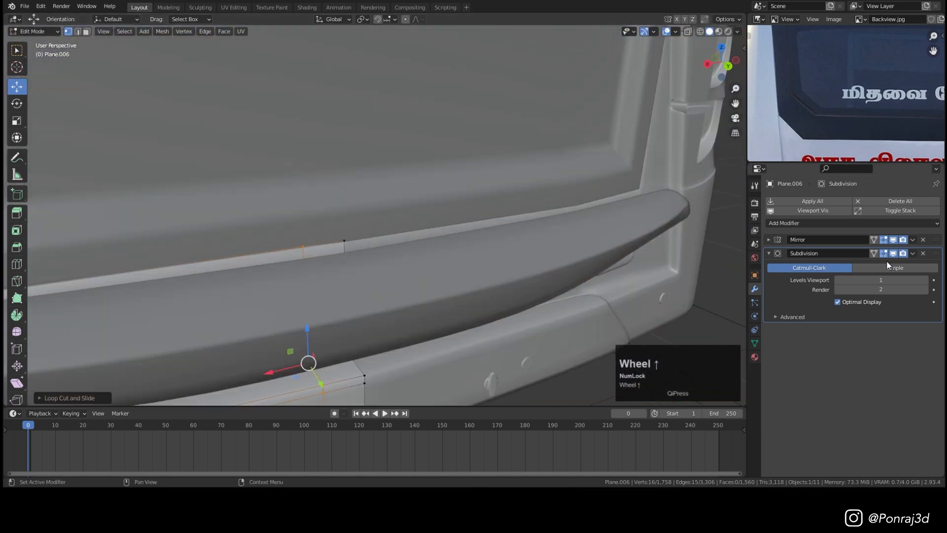
scroll(493, 276, down, 4)
key(Tab)
click(516, 273)
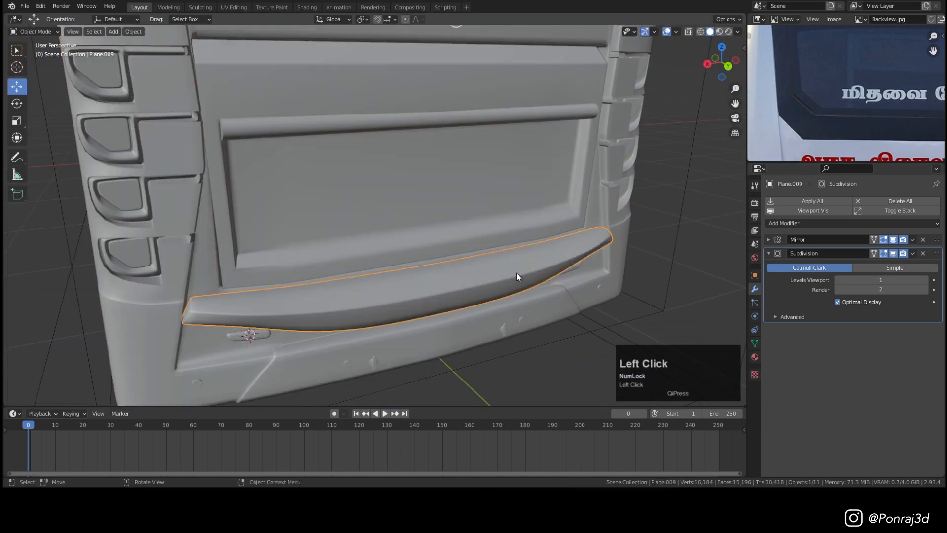
key(h)
Cut a horizontal edge loop in the rear body at the lower edge of the luggage box latch recess.
scroll(450, 259, up, 3)
click(450, 259)
key(Tab)
key(ctrl+KP_1)
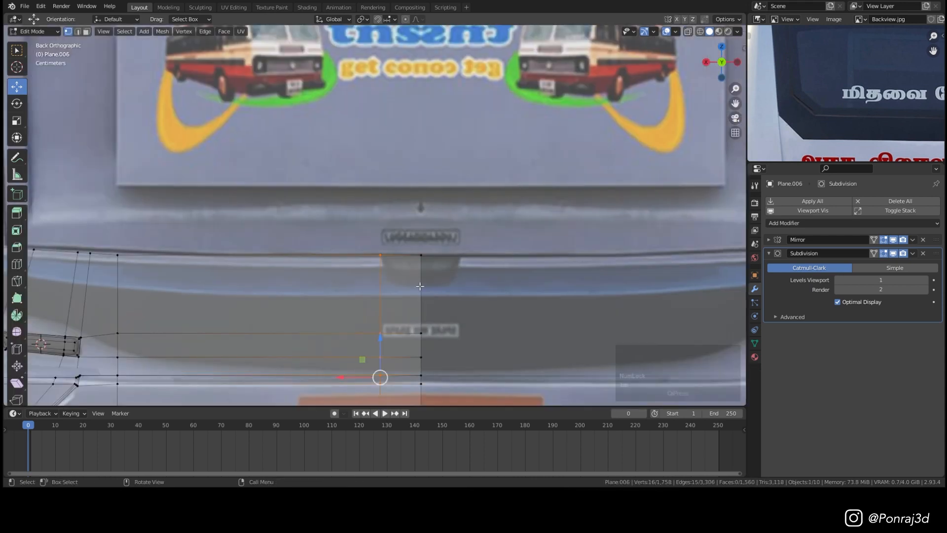
scroll(420, 286, up, 2)
key(ctrl+r)
click(420, 296)
click(432, 274)
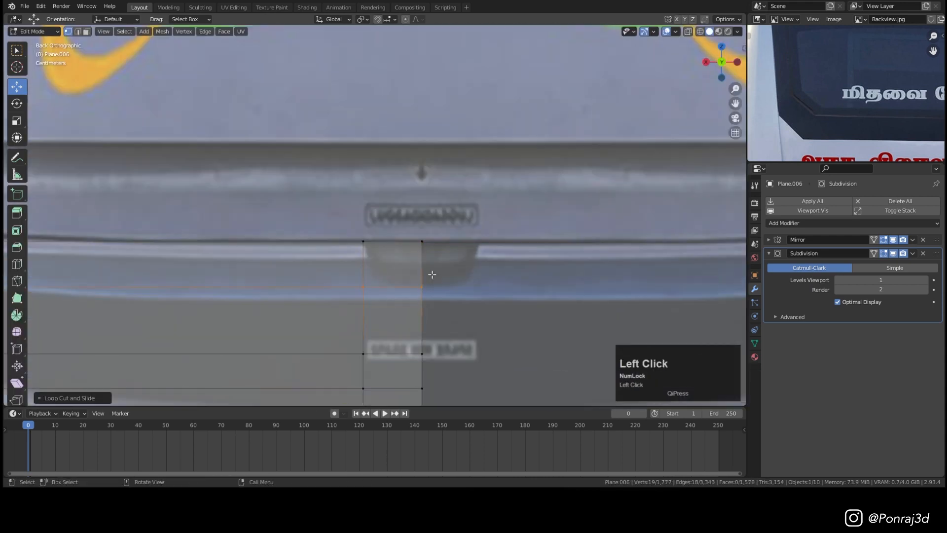
Delete the rear body face at the luggage box latch to open a recess hole.
middle_drag(432, 274, 468, 288)
key(3)
click(393, 236)
scroll(442, 235, up, 3)
scroll(839, 93, up, 3)
middle_drag(442, 235, 462, 236)
key(x)
click(462, 236)
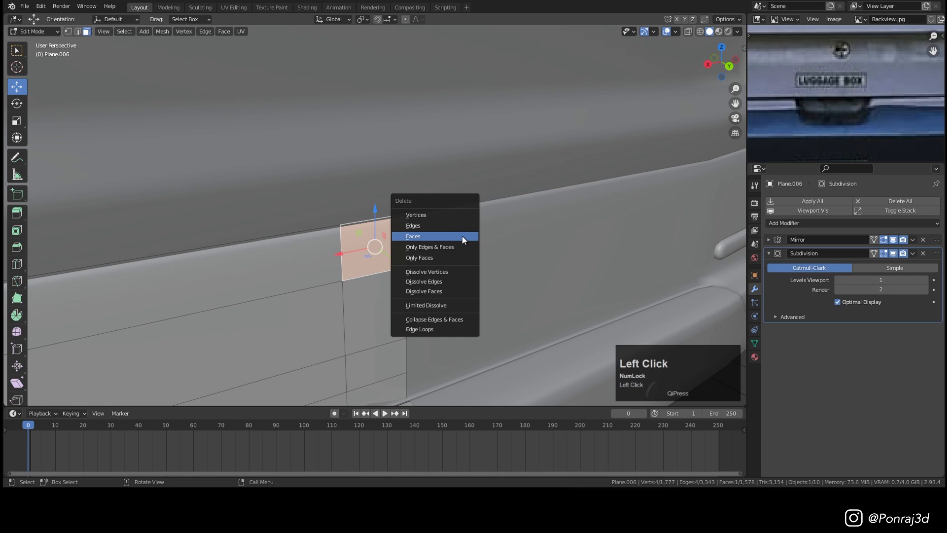
Delete the centre vertex on the top edge of the latch hole.
key(1)
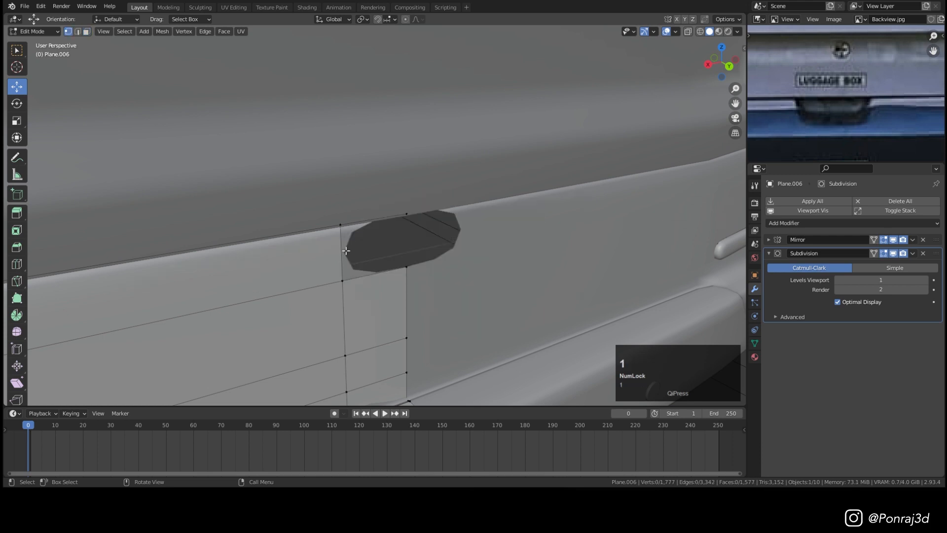
click(414, 216)
key(x)
click(472, 191)
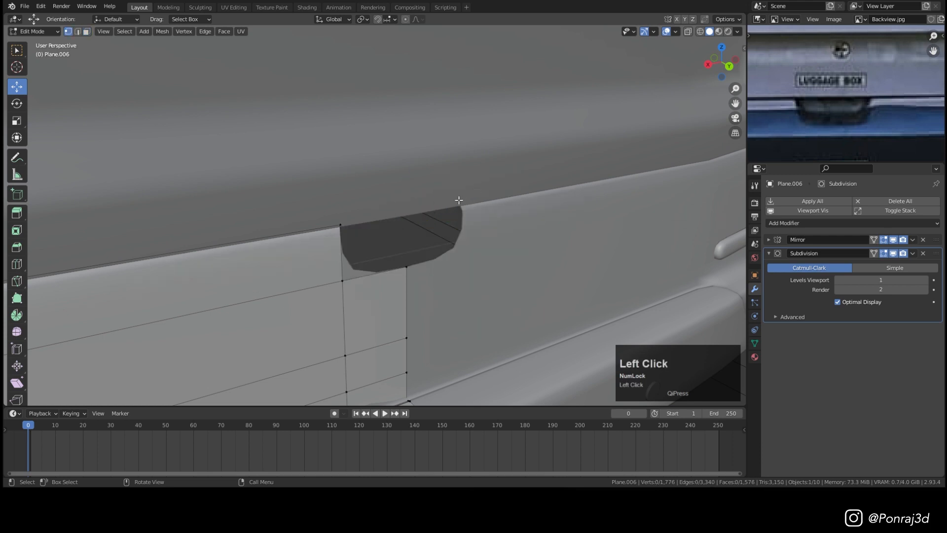
Hide the luggage door panel above the latch opening.
middle_drag(387, 270, 407, 230)
shift+click(390, 213)
shift+click(389, 213)
scroll(407, 230, up, 2)
key(Tab)
scroll(431, 165, down, 5)
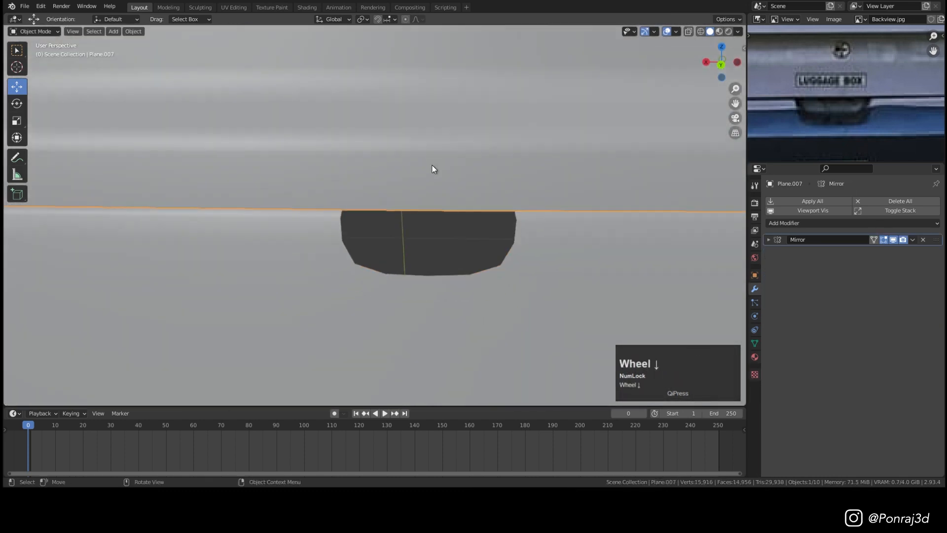
key(h)
middle_drag(430, 165, 451, 199)
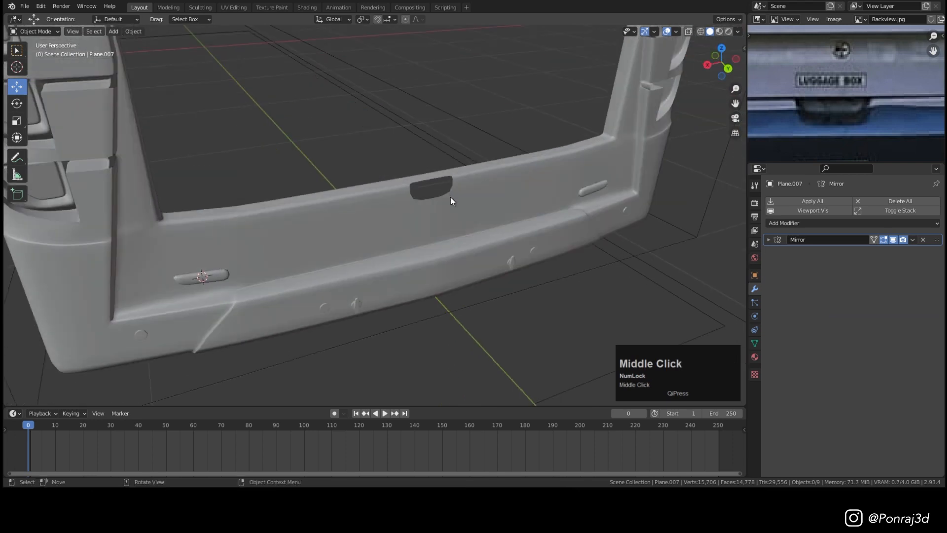
Delete the rear body geometry bridging the top of the luggage box latch hole, leaving an open notch.
scroll(436, 185, up, 3)
click(432, 181)
scroll(430, 172, up, 3)
key(Tab)
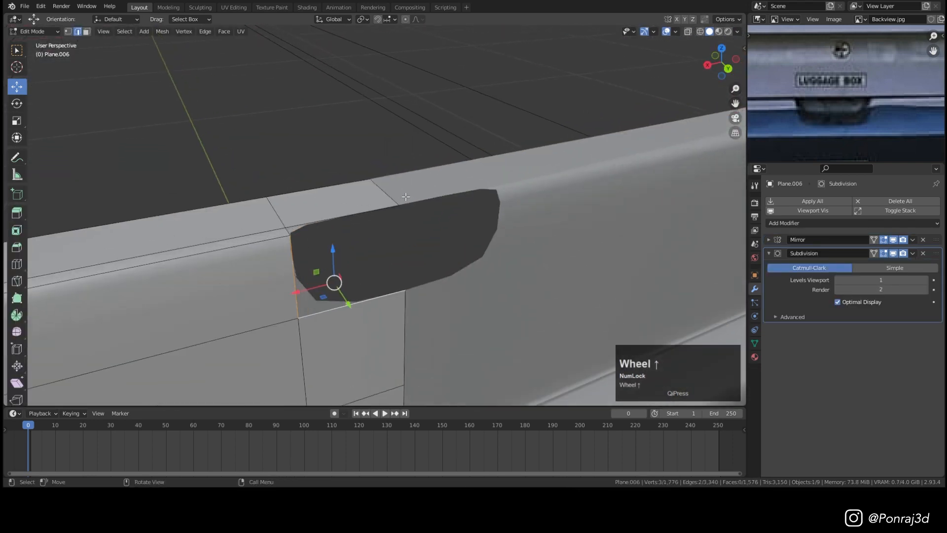
key(x)
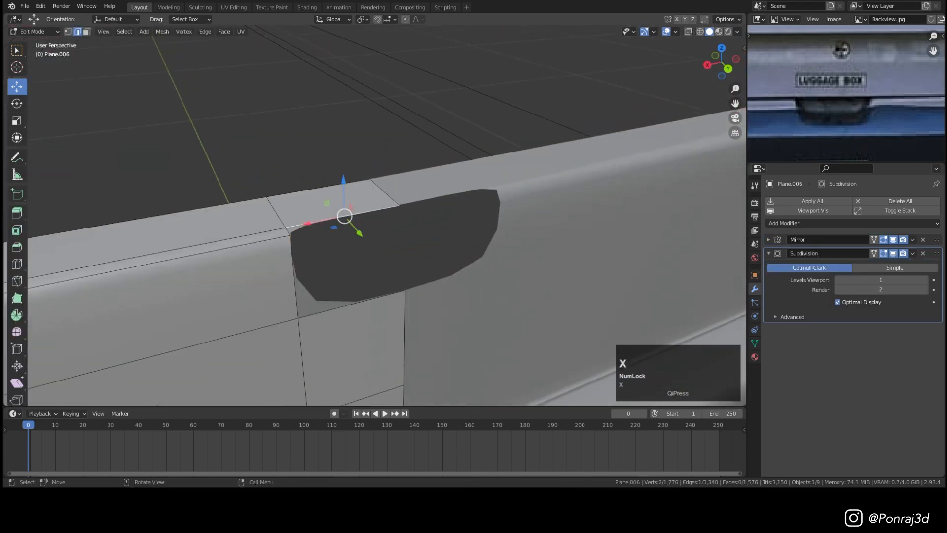
click(357, 191)
key(x)
click(405, 204)
Extrude the latch notch's open edge loop inward along Y and flatten the extruded edge along Y.
key(1)
alt+click(296, 280)
middle_drag(307, 276, 385, 277)
key(y)
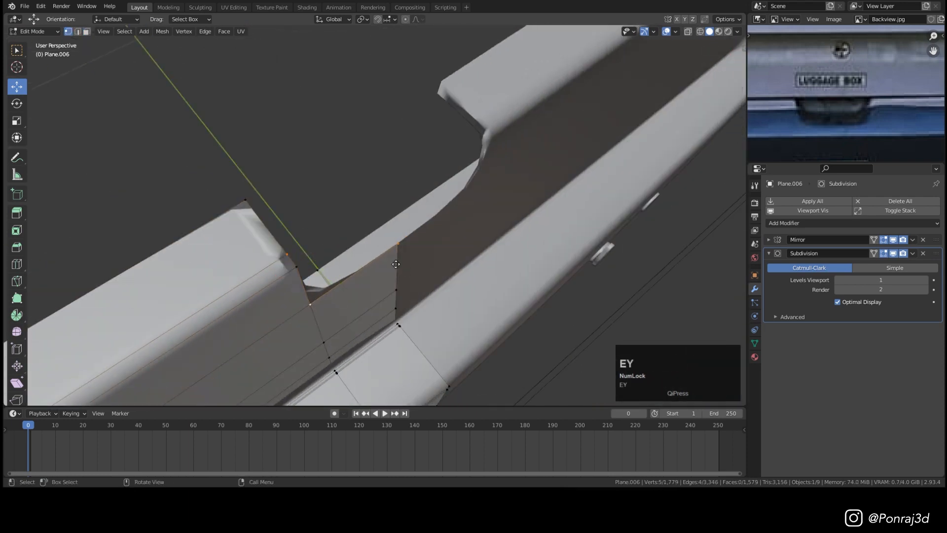
click(388, 228)
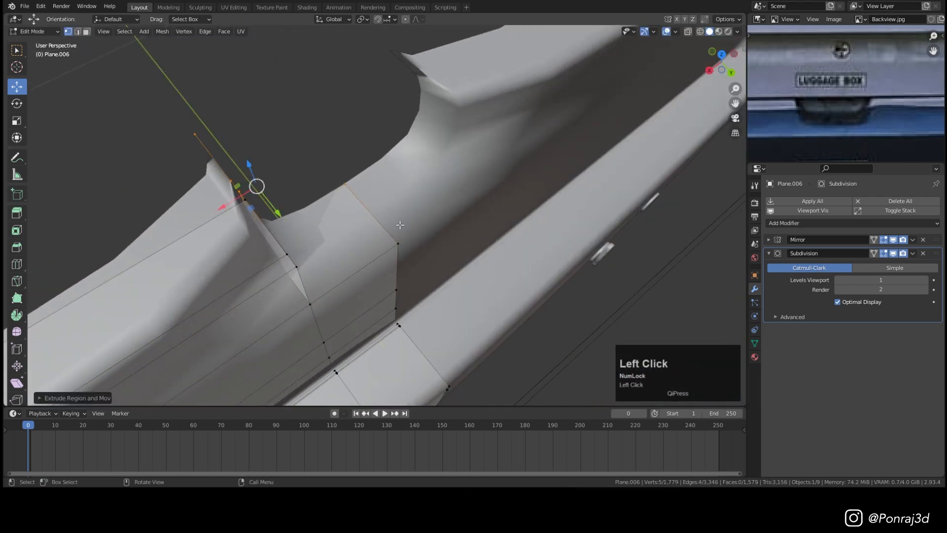
key(s)
key(y)
click(399, 225)
Cut a vertical edge loop close beside the latch notch and a horizontal one across the notch's side.
middle_drag(399, 225, 302, 230)
drag(302, 229, 301, 230)
middle_drag(301, 230, 242, 295)
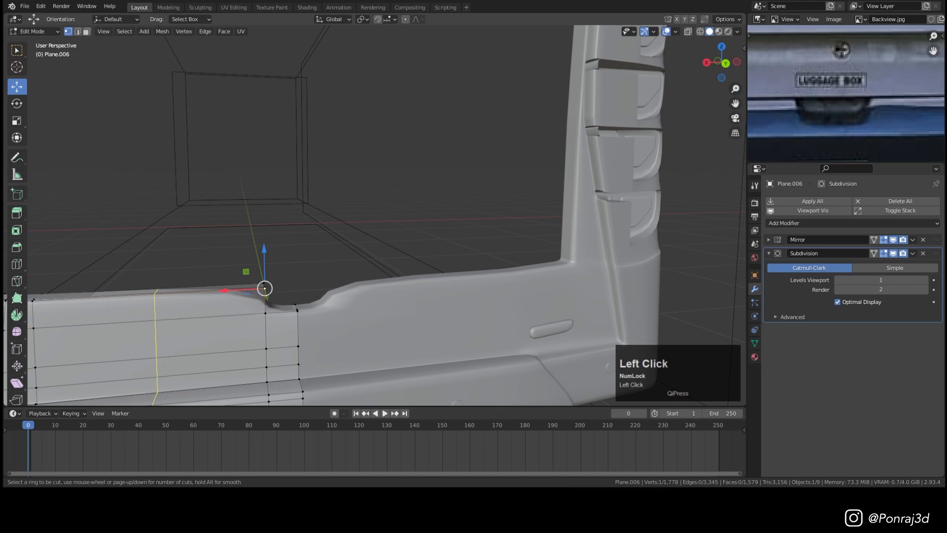
click(265, 288)
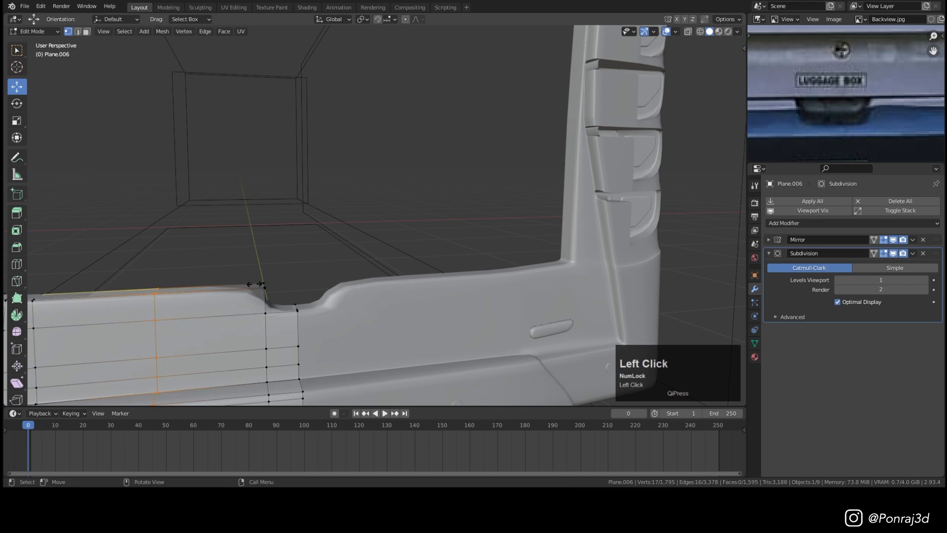
click(310, 279)
scroll(264, 306, up, 2)
key(ctrl+r)
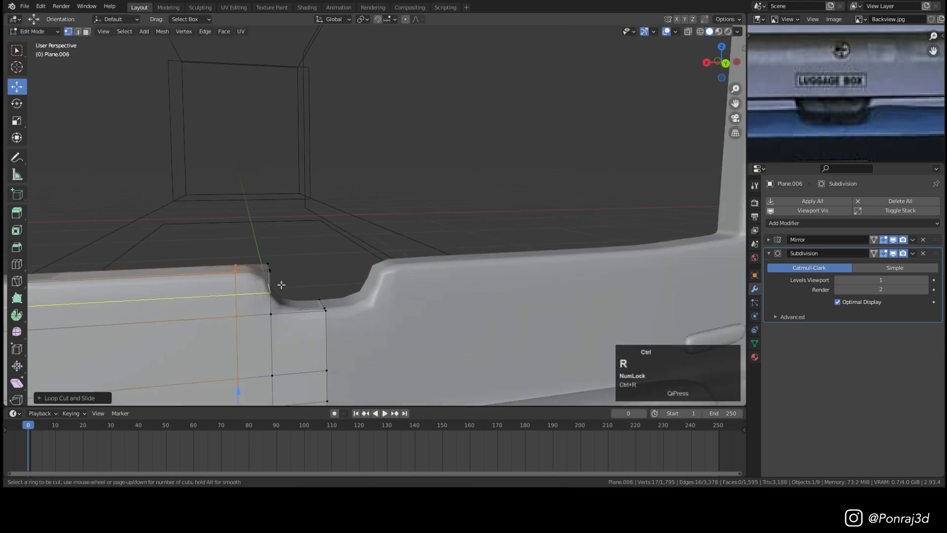
click(272, 293)
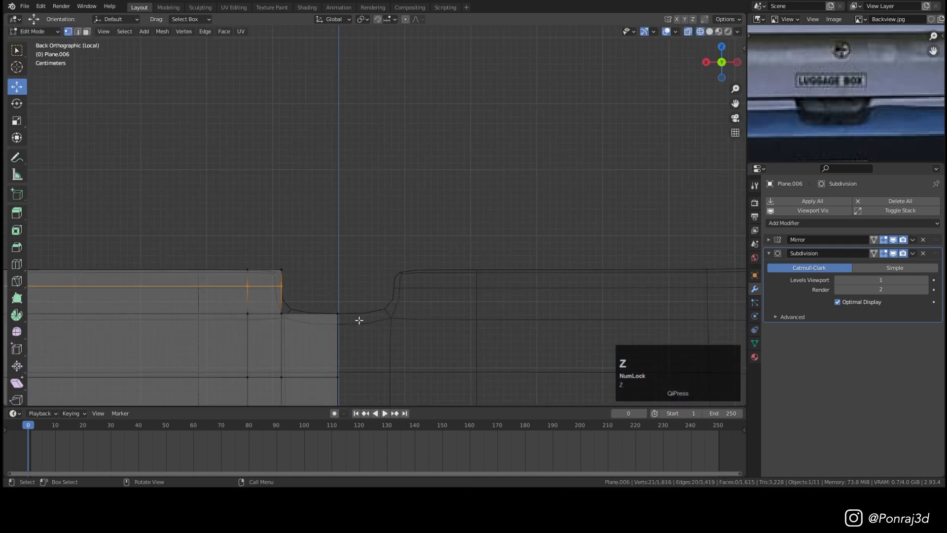
In back view with the body isolated, move the vertices along the notch's bottom edge vertically.
drag(401, 332, 232, 307)
key(z)
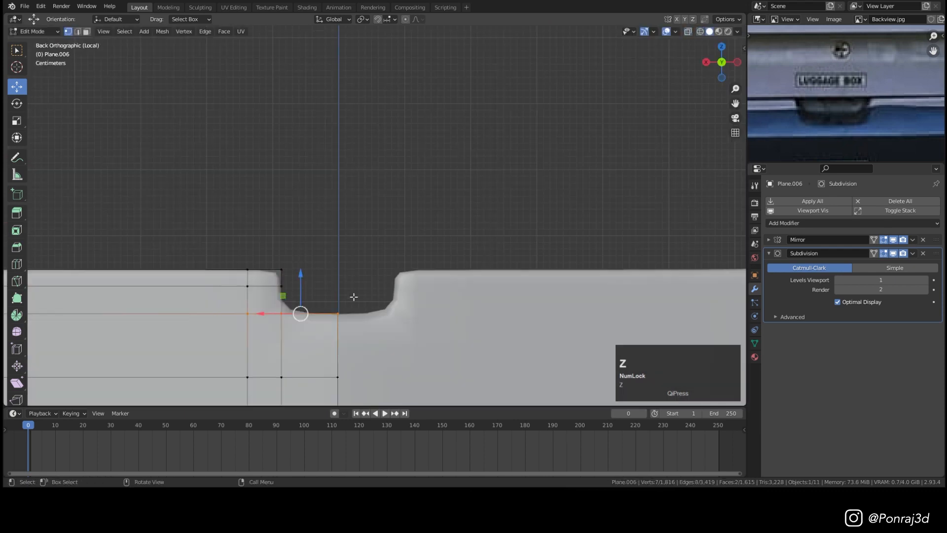
click(305, 257)
Duplicate the faces lining the latch notch and separate the copy into its own object.
middle_drag(296, 276, 266, 324)
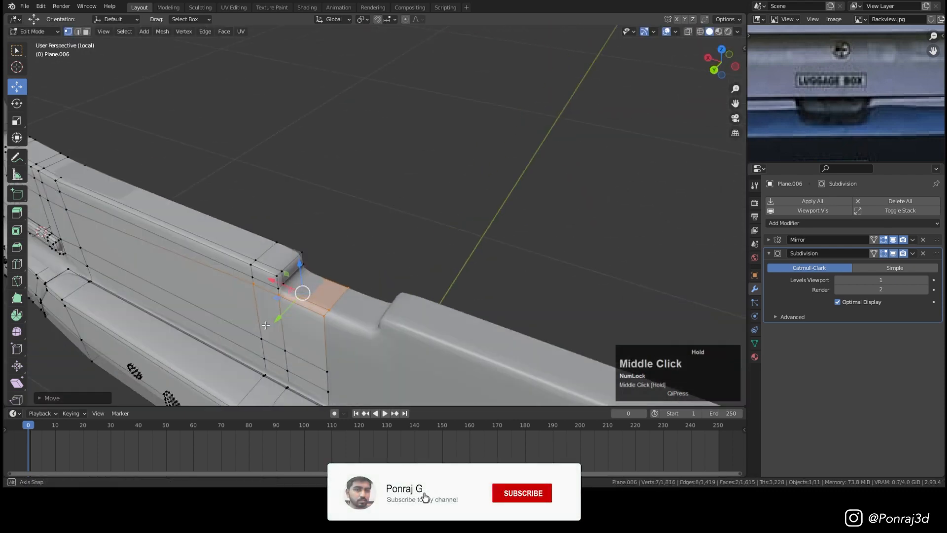
scroll(266, 325, up, 3)
key(3)
alt+click(282, 286)
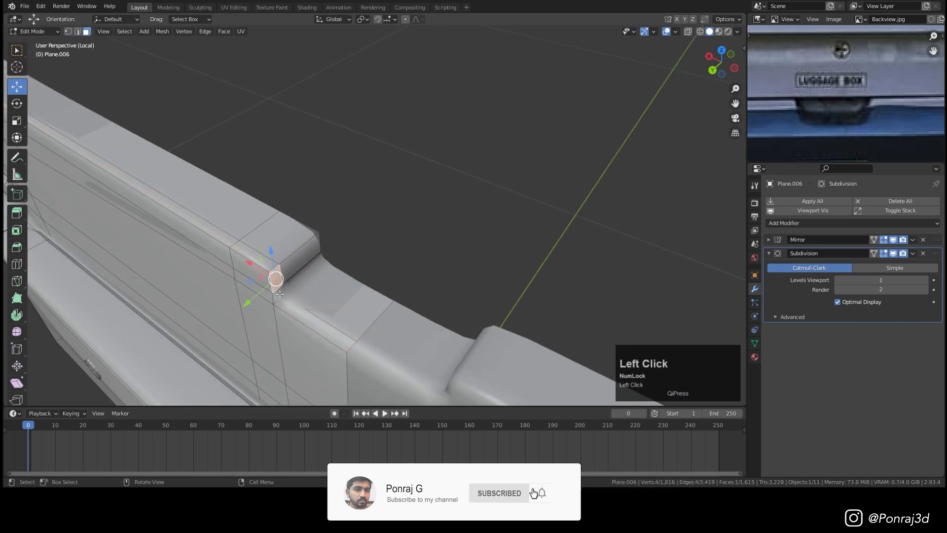
ctrl+click(294, 314)
middle_drag(295, 314, 375, 269)
key(shift+d)
shift+click(392, 265)
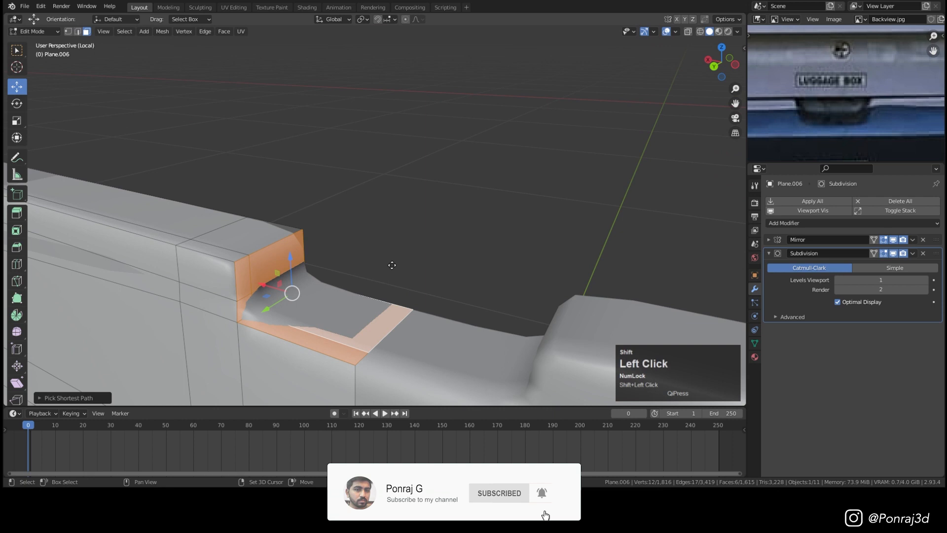
key(p)
click(393, 265)
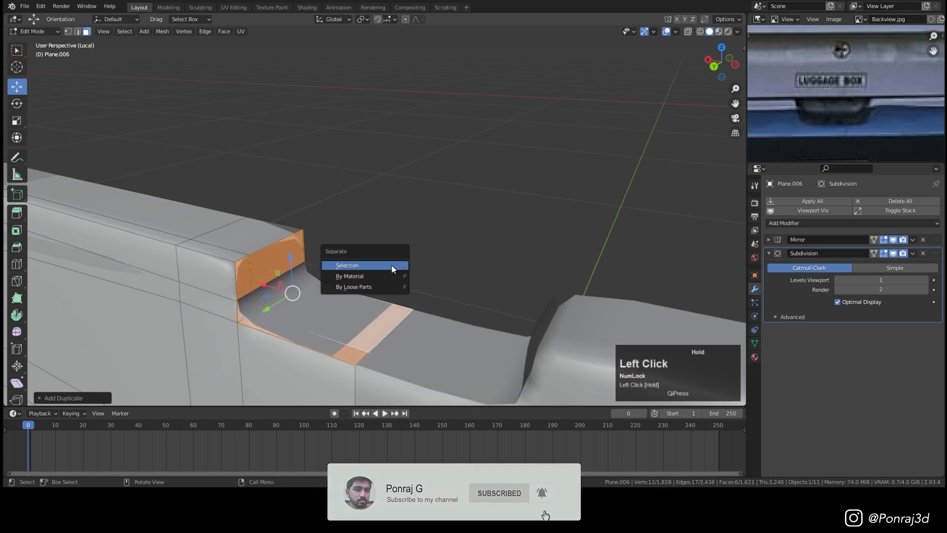
Add a Solidify modifier to the separated notch lining with a thickness of about -9 mm.
key(Tab)
click(296, 269)
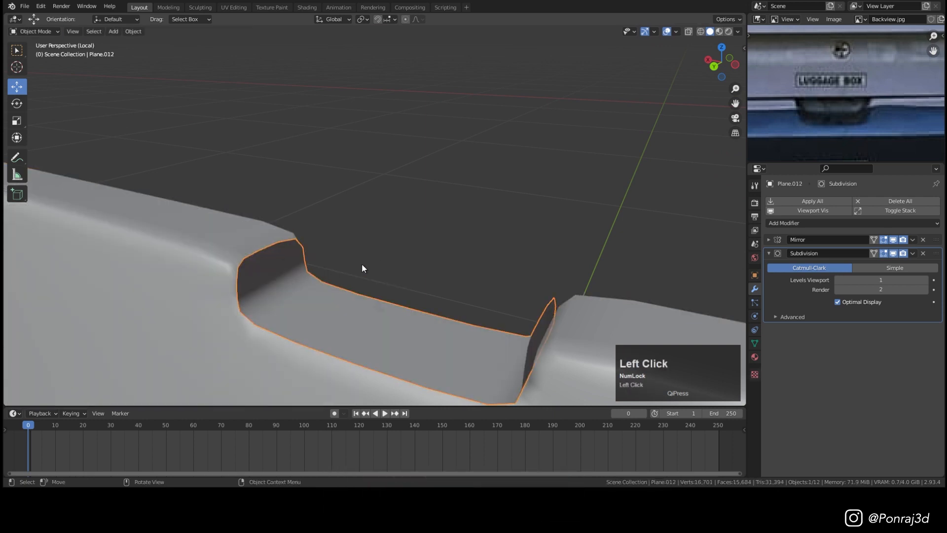
right_click(440, 259)
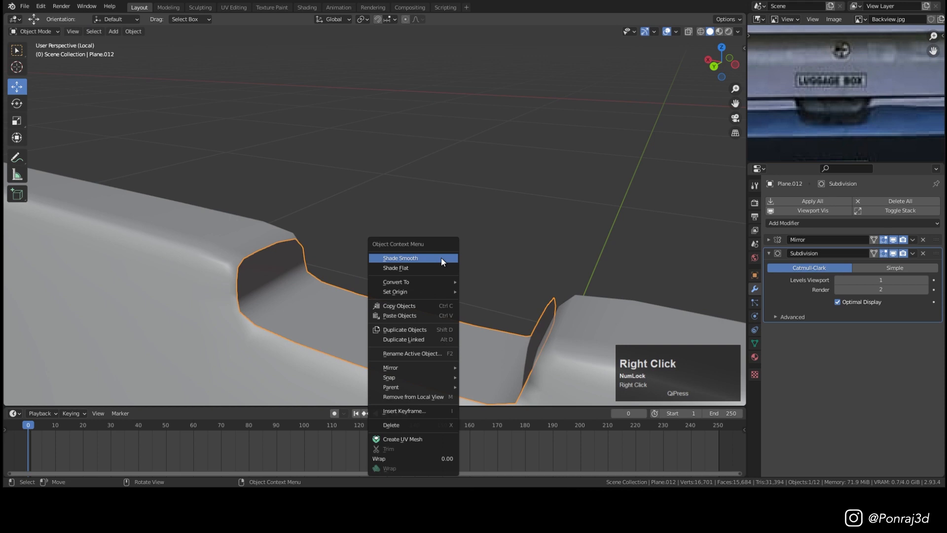
click(777, 254)
click(792, 223)
click(765, 392)
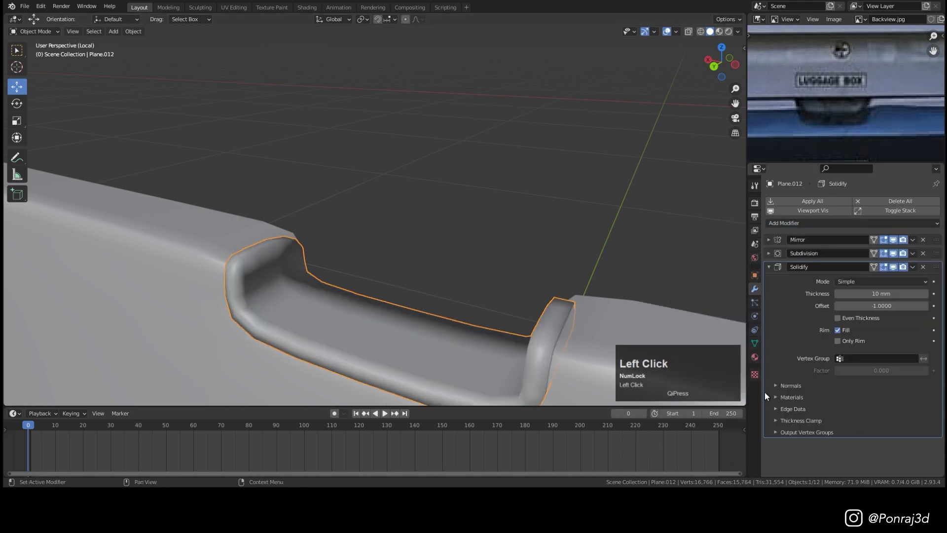
mouse_move(877, 294)
mouse_down()
mouse_move(834, 295)
mouse_move(884, 295)
mouse_up()
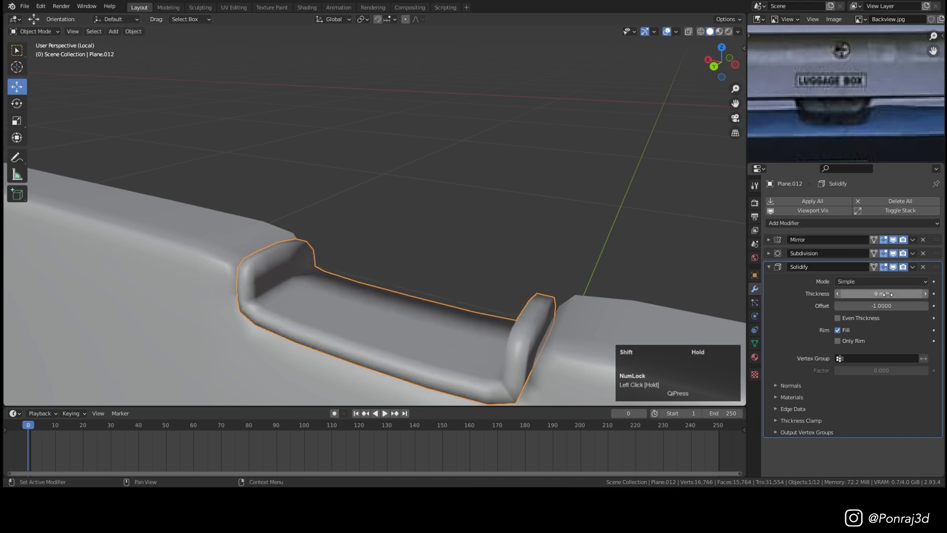
Place the notch lining's Solidify modifier above Subdivision in the modifier stack.
click(770, 267)
drag(936, 267, 936, 253)
middle_drag(473, 256, 490, 281)
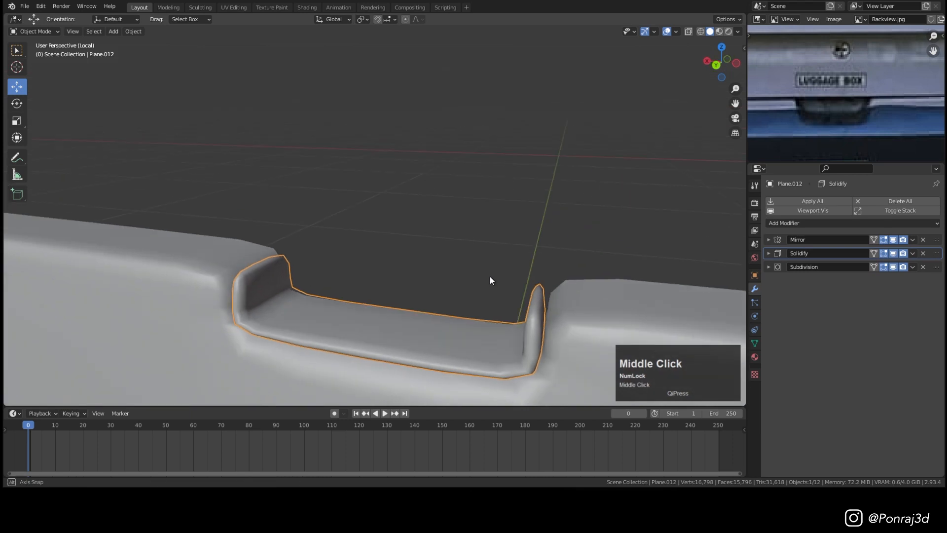
Set the notch lining's Solidify thickness to -16 mm and enable Even Thickness.
click(770, 253)
shift+drag(882, 280, 894, 279)
click(860, 305)
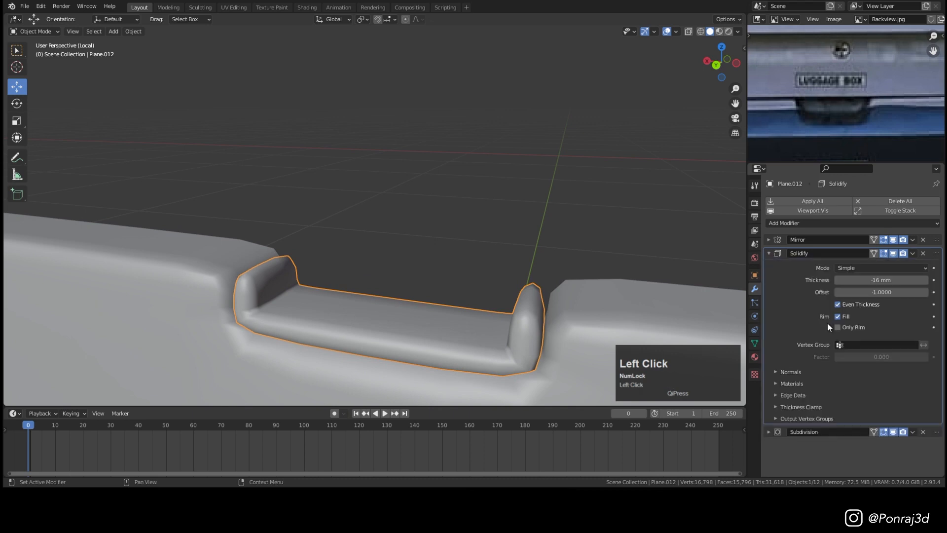
Raise the inner edge crease of the notch lining's Solidify modifier and apply the modifier.
click(792, 395)
scroll(847, 427, down, 1)
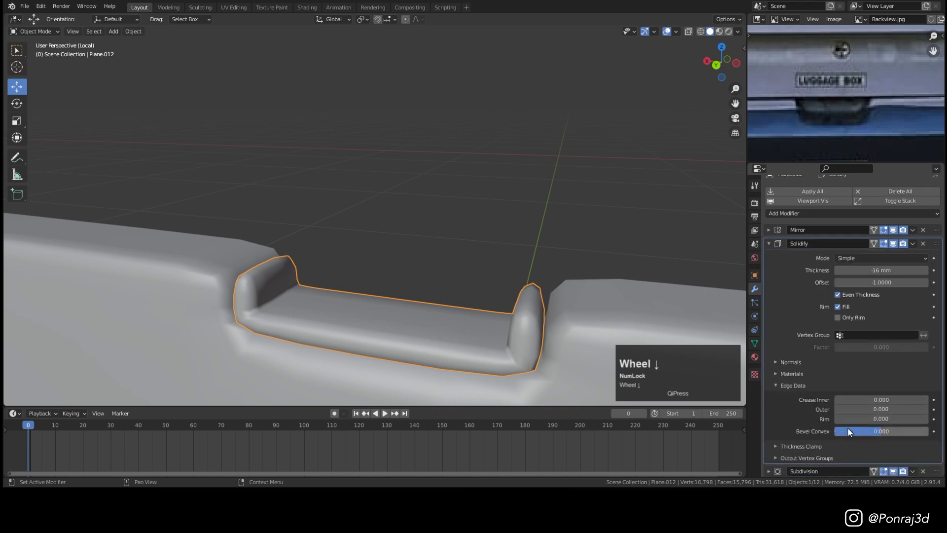
drag(869, 399, 910, 403)
click(913, 243)
click(897, 255)
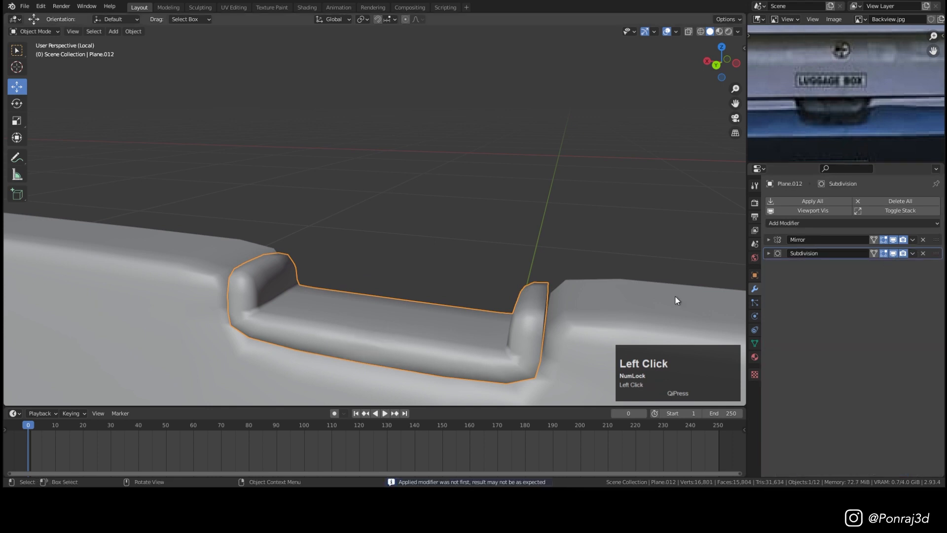
Deselect the latch lining, leave local view to show the whole rear structure and save the file.
scroll(452, 286, down, 3)
mouse_move(452, 285)
middle_down()
mouse_move(490, 284)
mouse_move(461, 283)
middle_up()
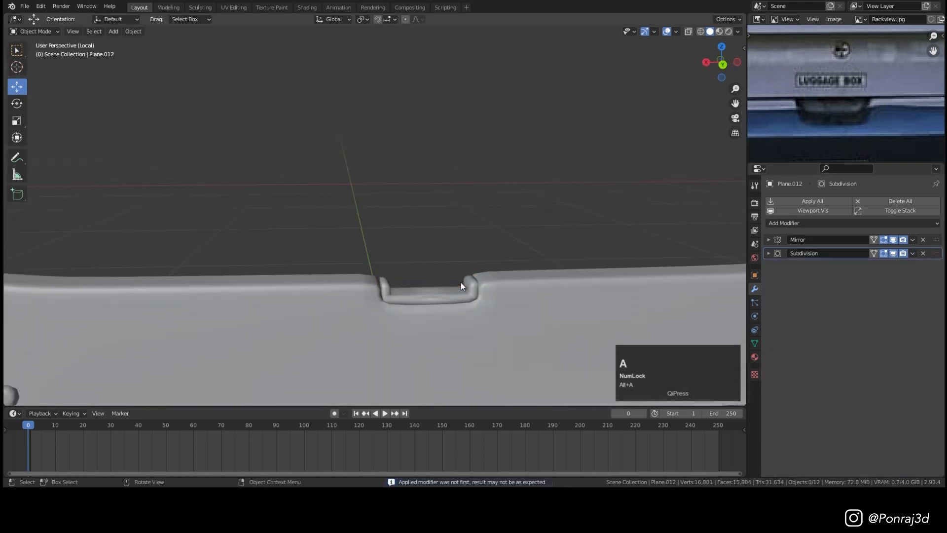
key(slash)
middle_drag(354, 290, 344, 255)
scroll(283, 238, down, 5)
key(ctrl+s)
scroll(284, 239, up, 1)
scroll(334, 259, down, 1)
key(ctrl+s)
scroll(331, 255, down, 1)
scroll(331, 252, up, 1)
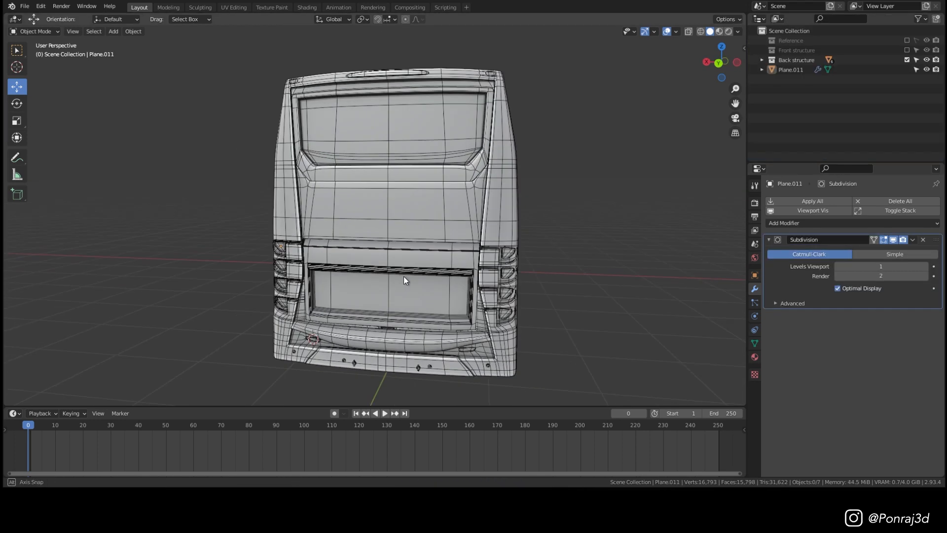
Examine the completed bus rear from several angles and up close.
middle_drag(403, 276, 523, 224)
click(635, 209)
scroll(470, 332, up, 6)
scroll(307, 131, down, 5)
click(427, 234)
scroll(542, 223, up, 3)
key(r)
key(x)
right_click(428, 74)
scroll(427, 74, down, 4)
shift+middle_drag(424, 60, 438, 93)
click(444, 212)
mouse_move(444, 212)
middle_down()
mouse_move(448, 220)
mouse_move(484, 209)
mouse_move(461, 213)
middle_up()
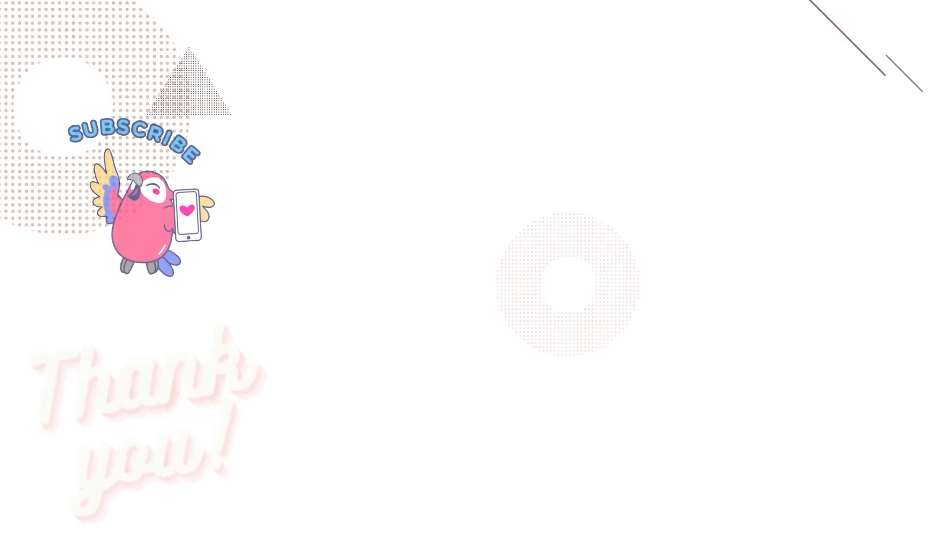